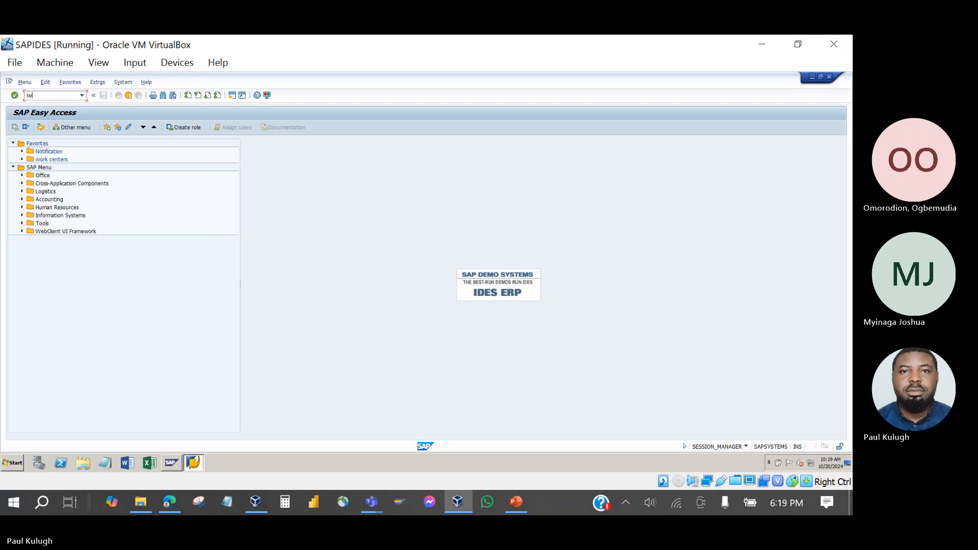
Run IW38 with Entered by set to the instructor's user, listing eight PM orders.
{"action": "key", "text": "Return"}
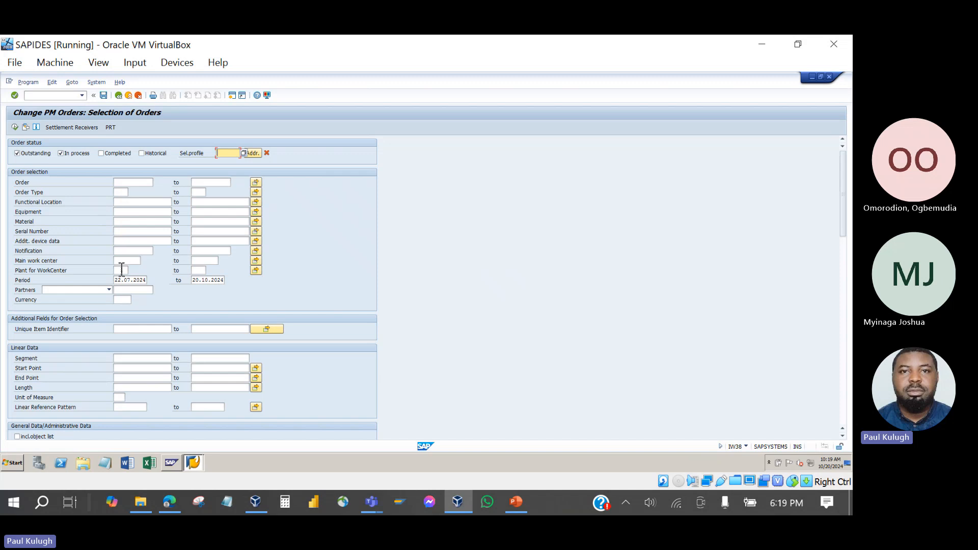
{"action": "scroll", "coordinate": [121, 300], "scroll_direction": "down", "scroll_amount": 1}
{"action": "scroll", "coordinate": [121, 305], "scroll_direction": "down", "scroll_amount": 3}
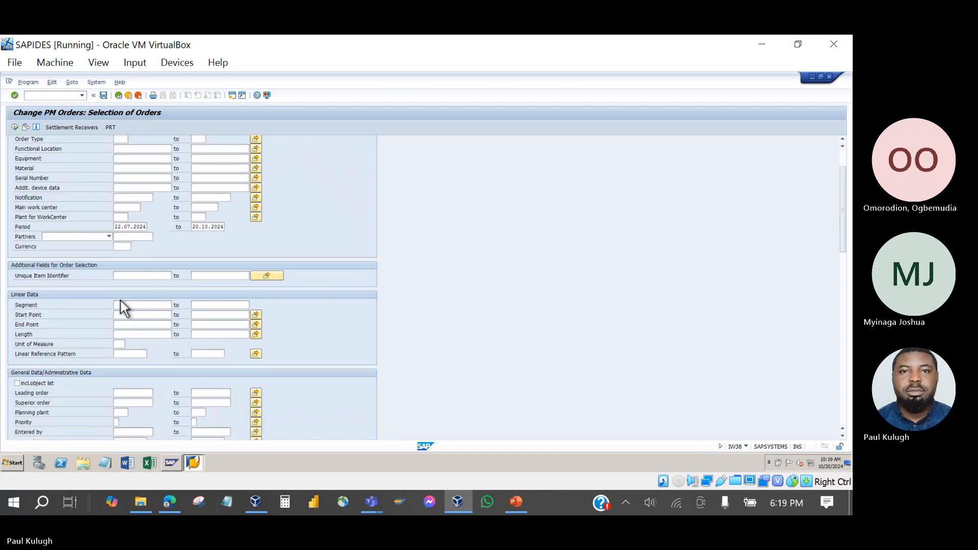
{"action": "scroll", "coordinate": [121, 300], "scroll_direction": "down", "scroll_amount": 3}
{"action": "scroll", "coordinate": [121, 300], "scroll_direction": "down", "scroll_amount": 2}
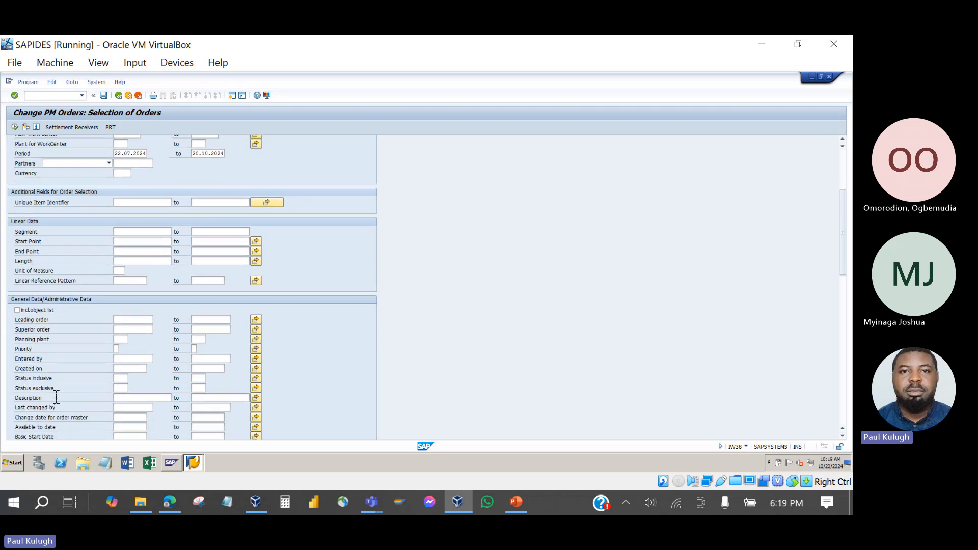
{"action": "scroll", "coordinate": [56, 397], "scroll_direction": "down", "scroll_amount": 1}
{"action": "scroll", "coordinate": [56, 398], "scroll_direction": "down", "scroll_amount": 1}
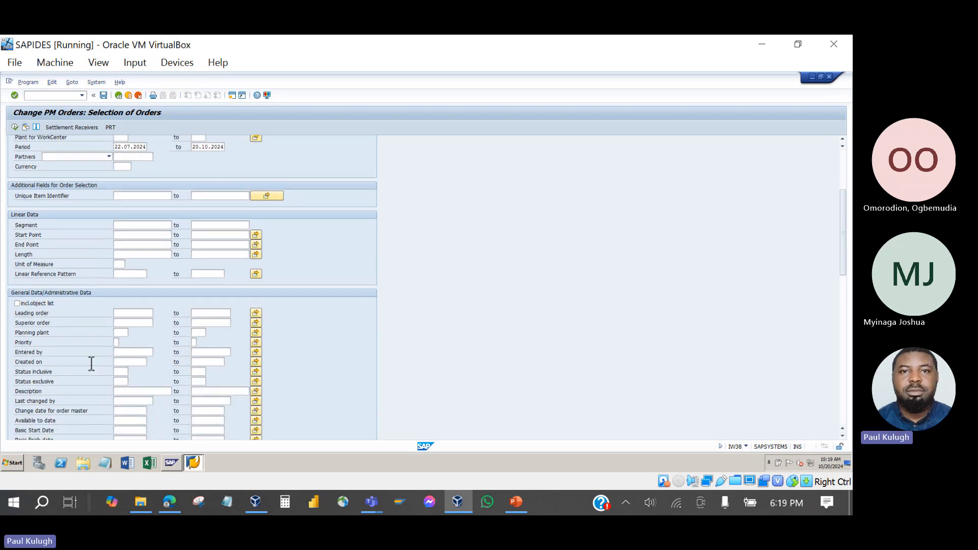
{"action": "left_click", "coordinate": [127, 352]}
{"action": "left_click", "coordinate": [136, 361]}
{"action": "left_click", "coordinate": [15, 127]}
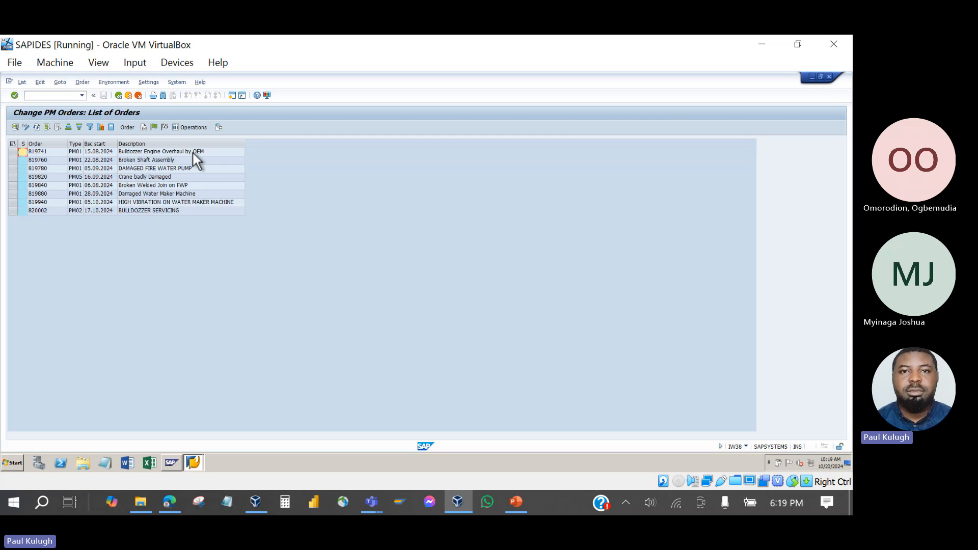
Add the Functional Location column to the PM order list layout.
{"action": "left_click", "coordinate": [219, 127]}
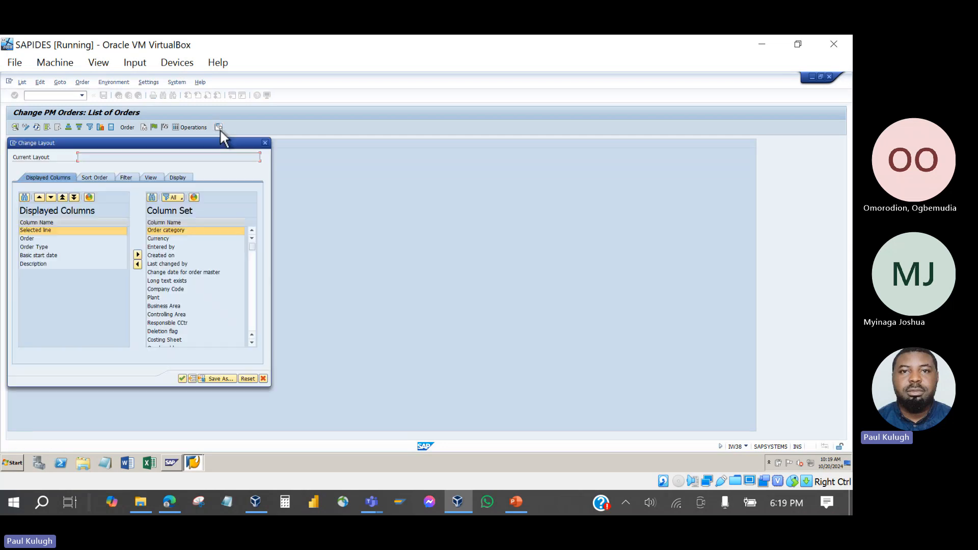
{"action": "left_click", "coordinate": [195, 225]}
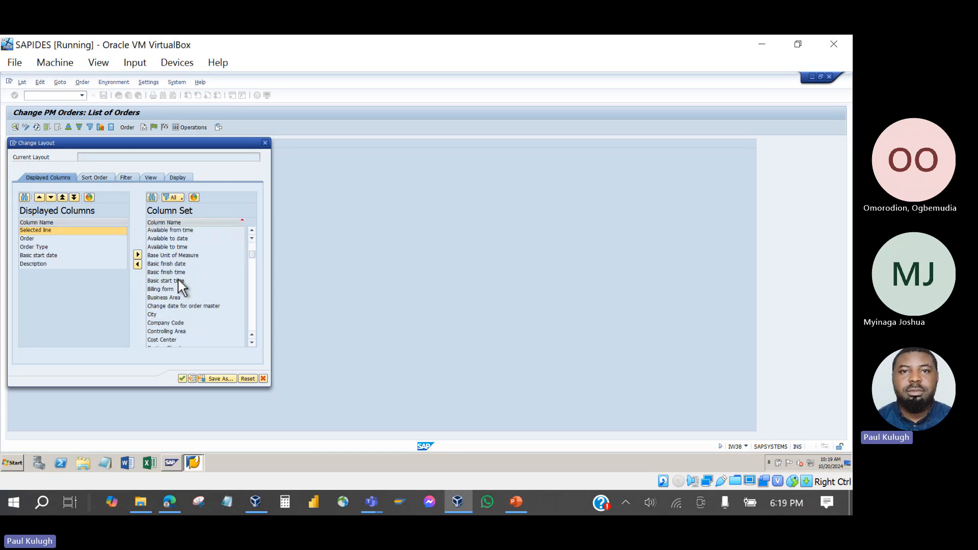
{"action": "scroll", "coordinate": [178, 280], "scroll_direction": "down", "scroll_amount": 6}
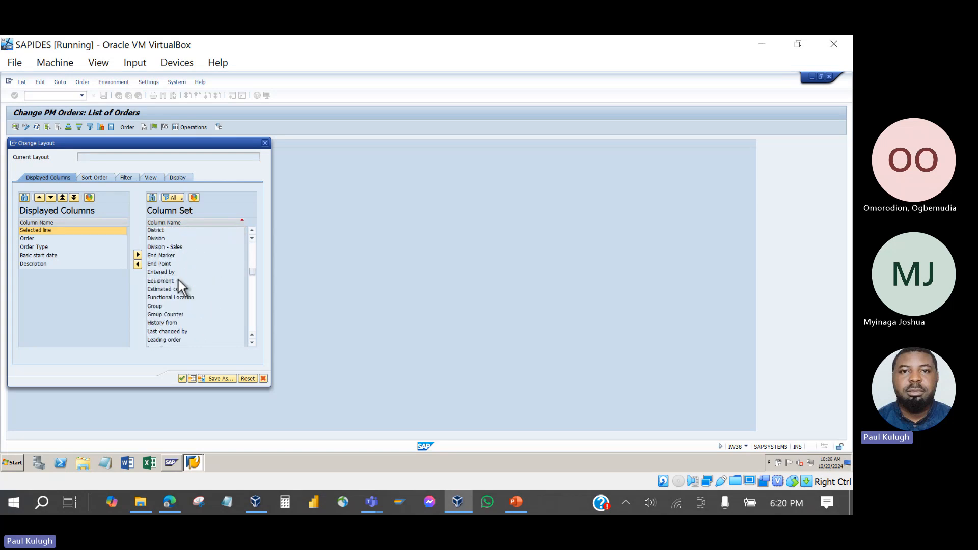
{"action": "double_click", "coordinate": [178, 300]}
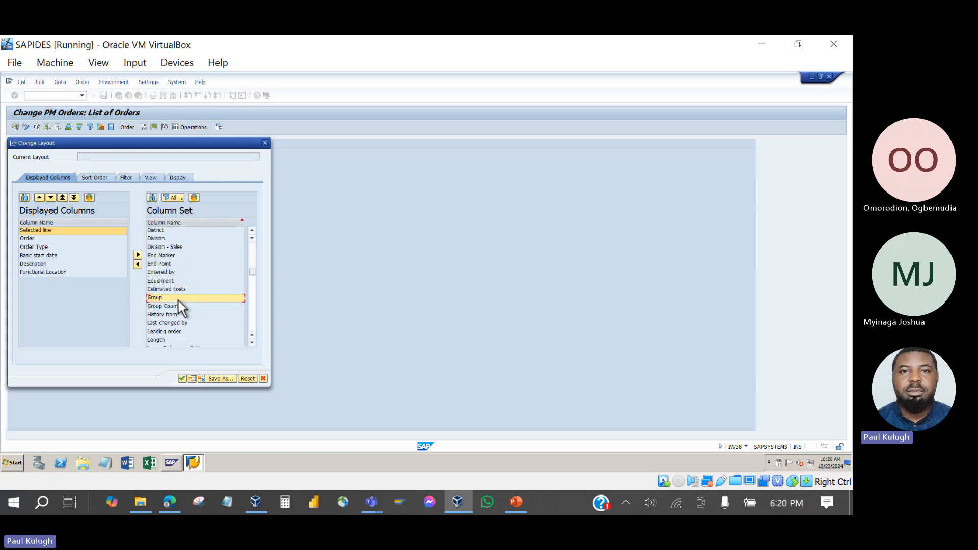
{"action": "left_click", "coordinate": [182, 378]}
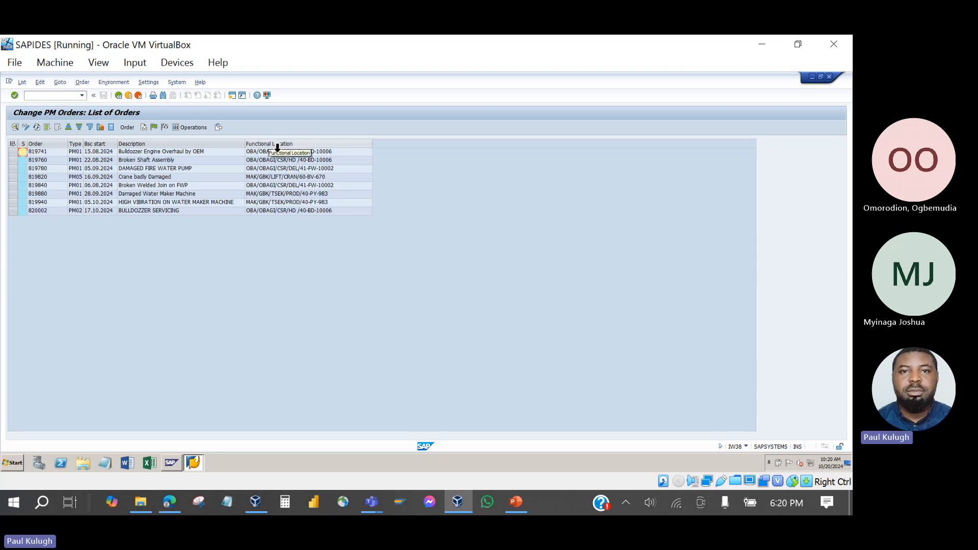
Filter the Functional Location column with mak* to keep the three MAK orders.
{"action": "right_click", "coordinate": [273, 143]}
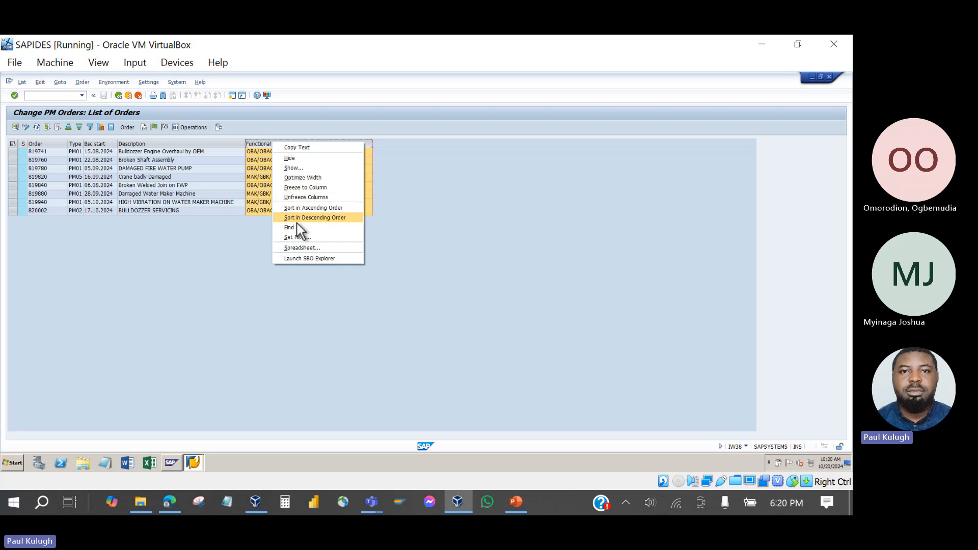
{"action": "left_click", "coordinate": [302, 237]}
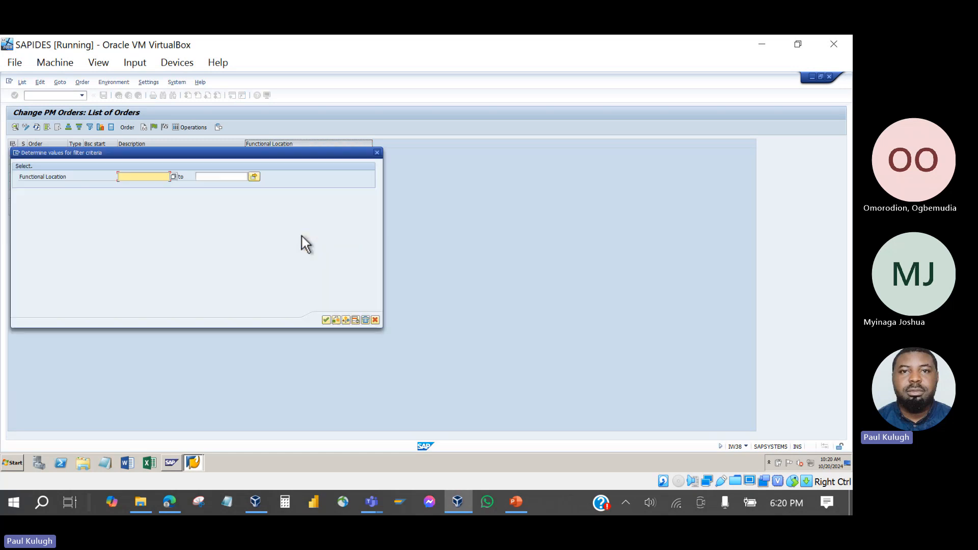
{"action": "type", "text": "mak*"}
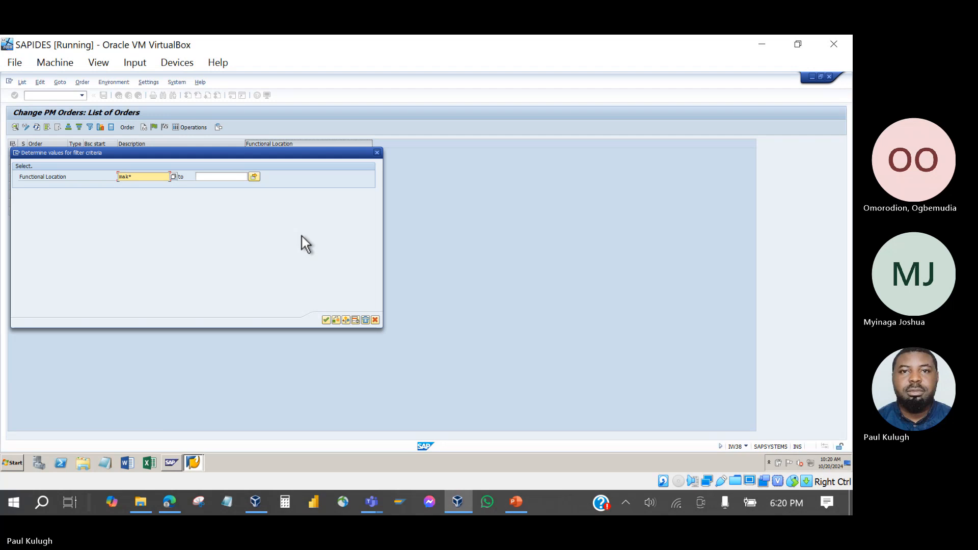
{"action": "key", "text": "Return"}
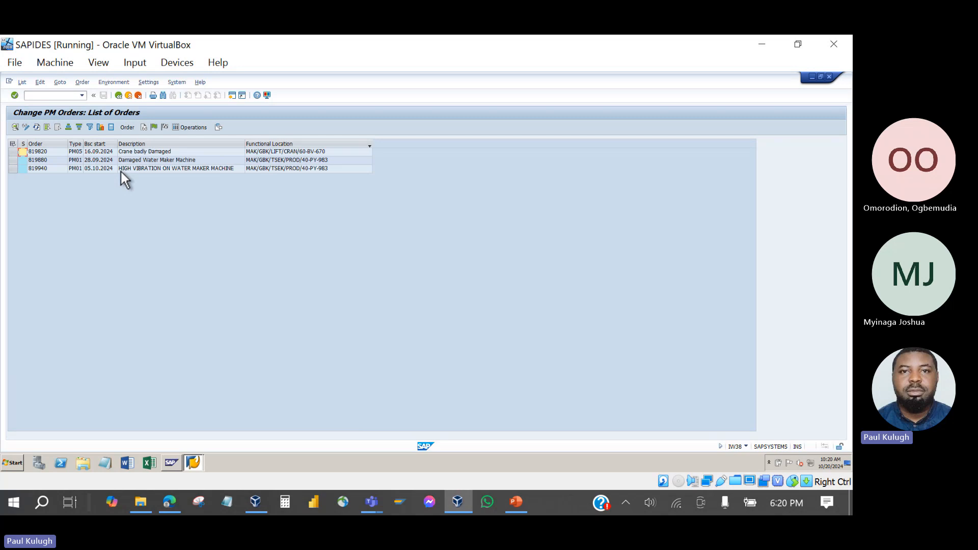
{"action": "double_click", "coordinate": [50, 151]}
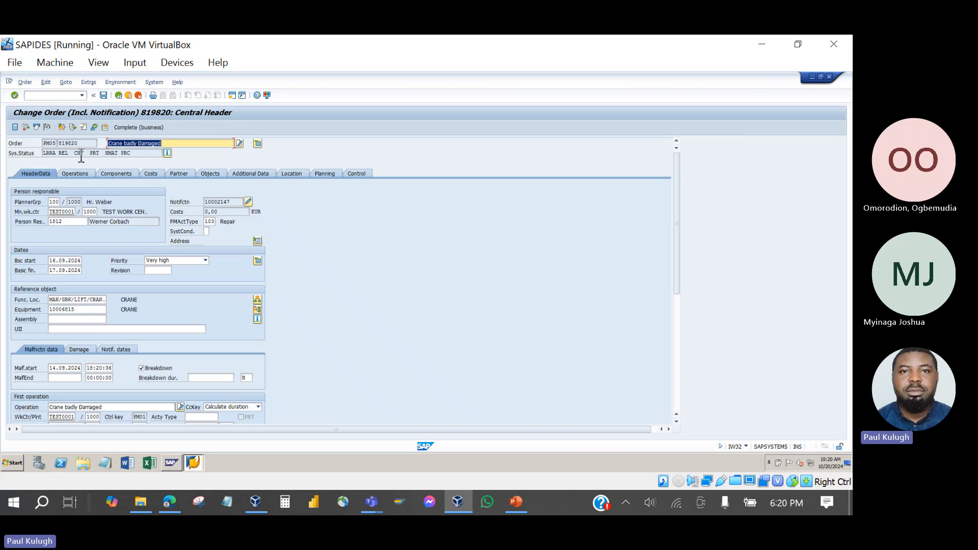
{"action": "left_click_drag", "start_coordinate": [70, 156], "coordinate": [58, 153]}
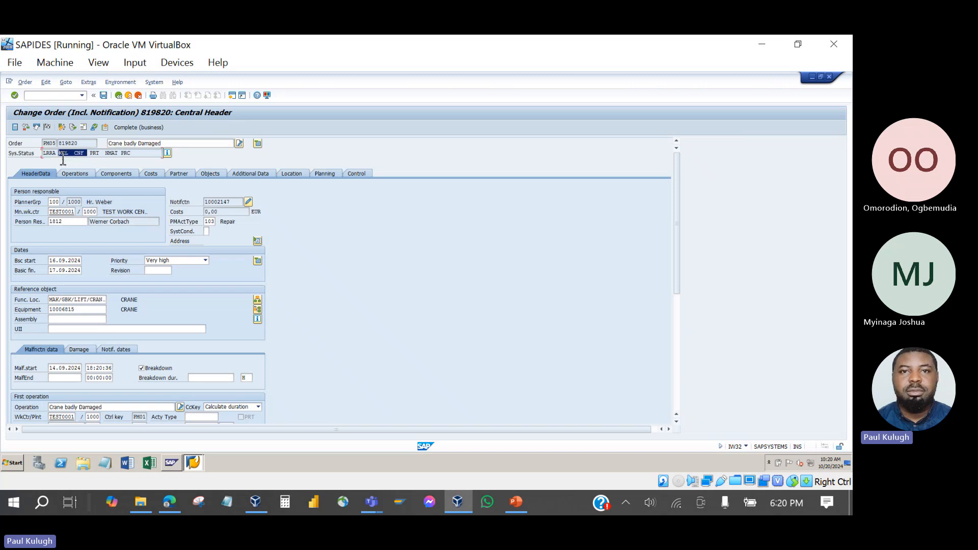
{"action": "left_click_drag", "start_coordinate": [131, 153], "coordinate": [38, 153]}
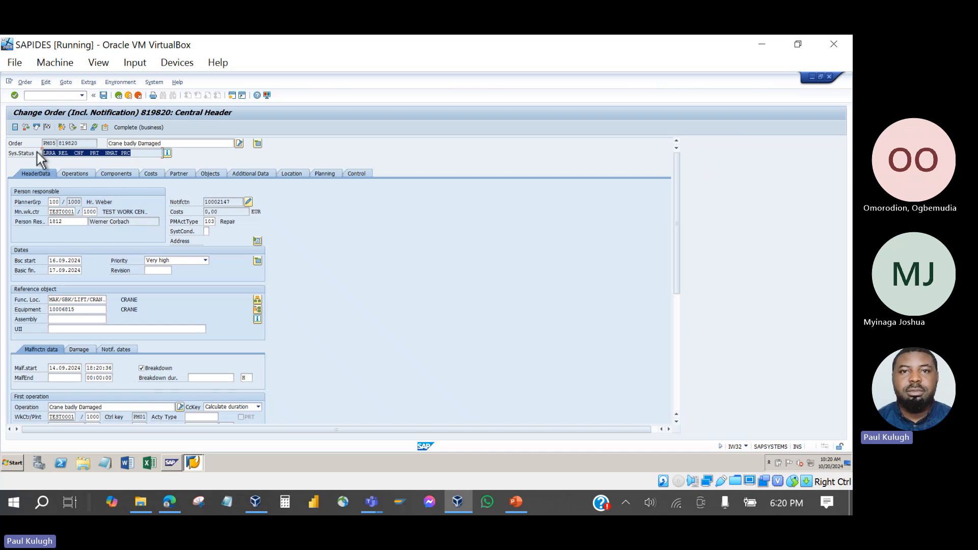
{"action": "left_click", "coordinate": [83, 159]}
{"action": "left_click_drag", "start_coordinate": [88, 158], "coordinate": [75, 160]}
{"action": "left_click", "coordinate": [80, 173]}
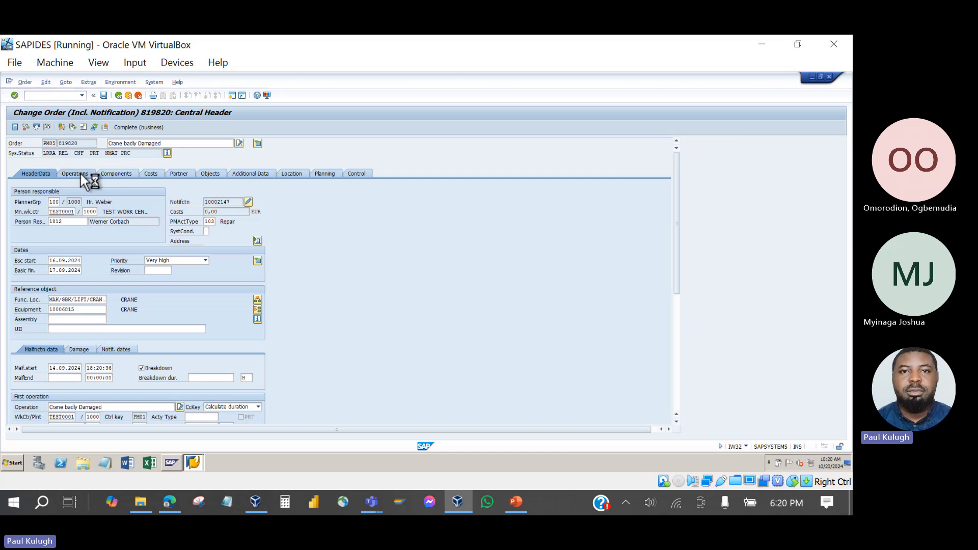
{"action": "left_click", "coordinate": [187, 203]}
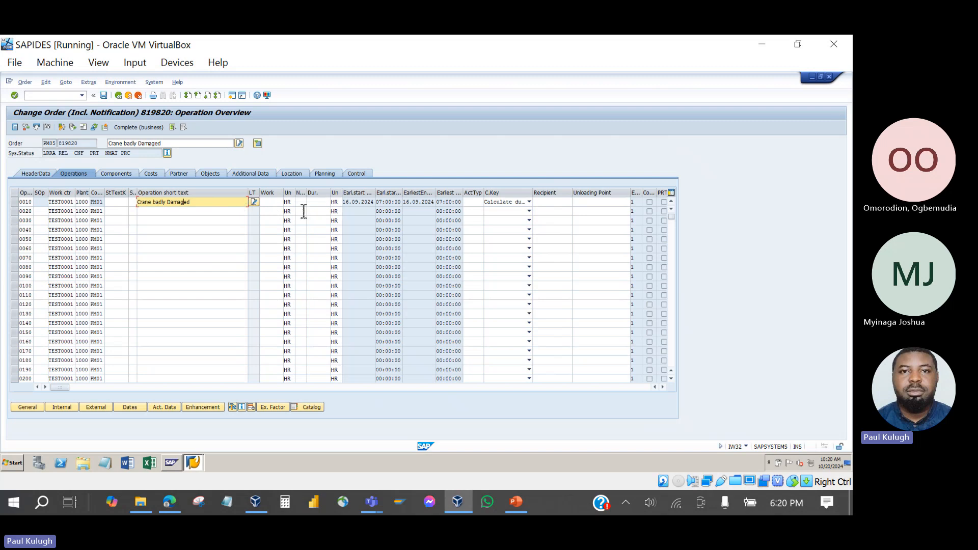
{"action": "left_click", "coordinate": [190, 213]}
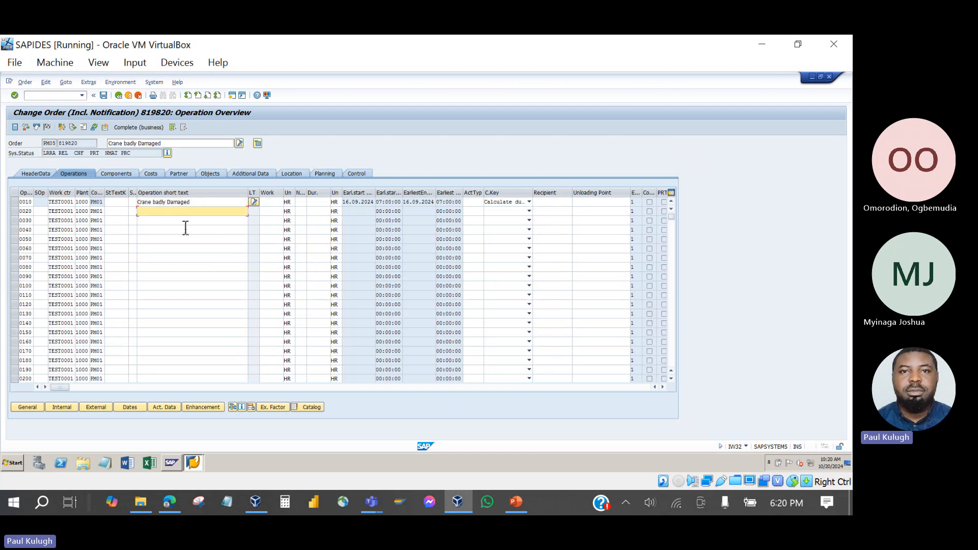
{"action": "left_click", "coordinate": [186, 222]}
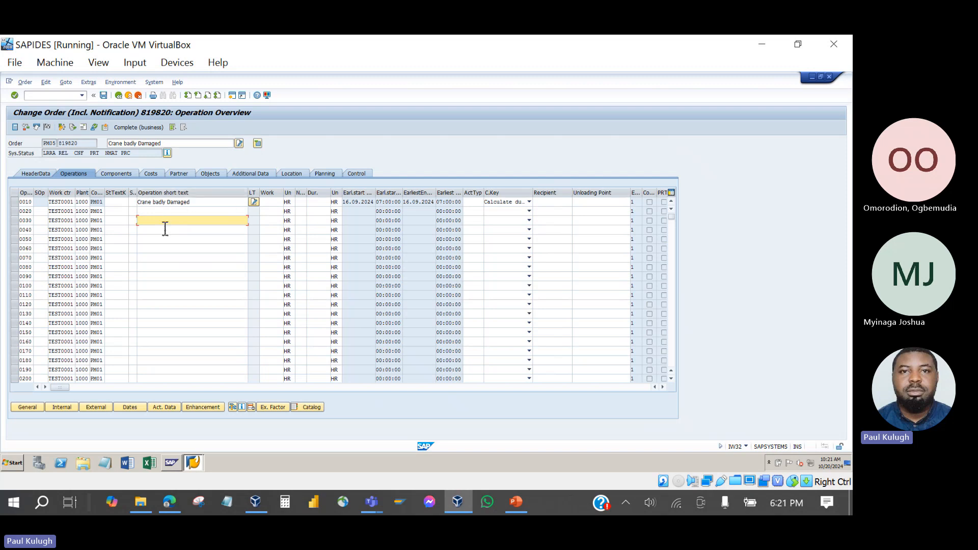
{"action": "left_click", "coordinate": [17, 204]}
{"action": "left_click", "coordinate": [17, 203]}
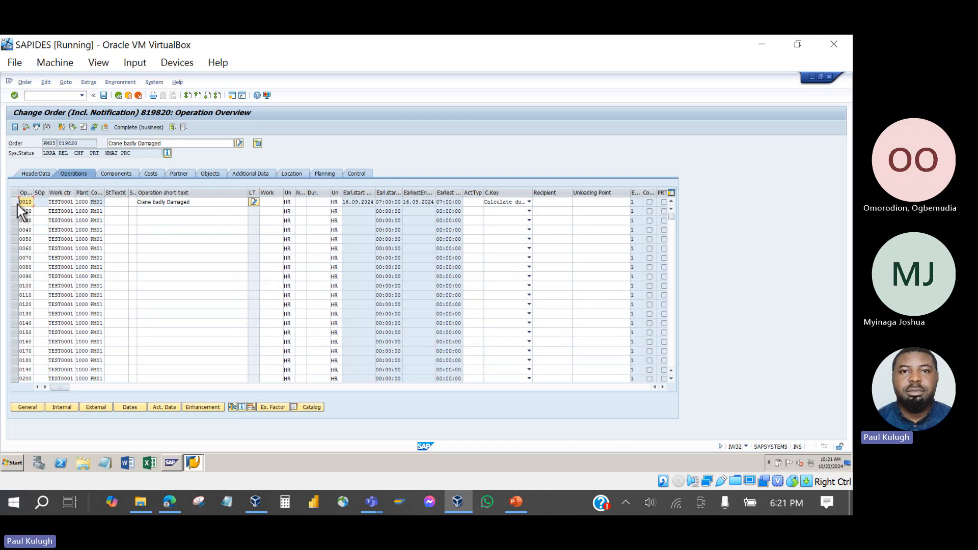
{"action": "left_click", "coordinate": [86, 154]}
{"action": "left_click_drag", "start_coordinate": [89, 156], "coordinate": [73, 161]}
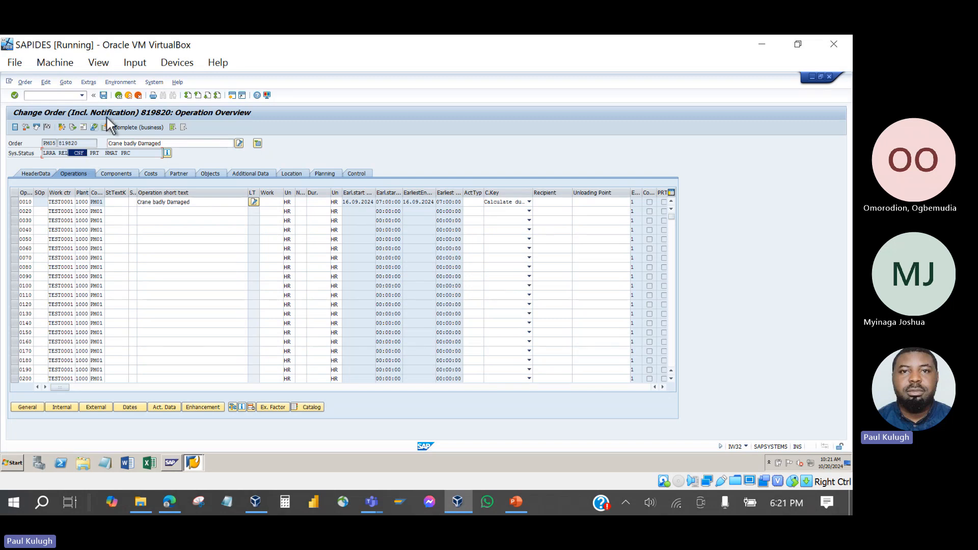
{"action": "left_click", "coordinate": [89, 159]}
{"action": "left_click", "coordinate": [117, 96]}
{"action": "left_click", "coordinate": [153, 237]}
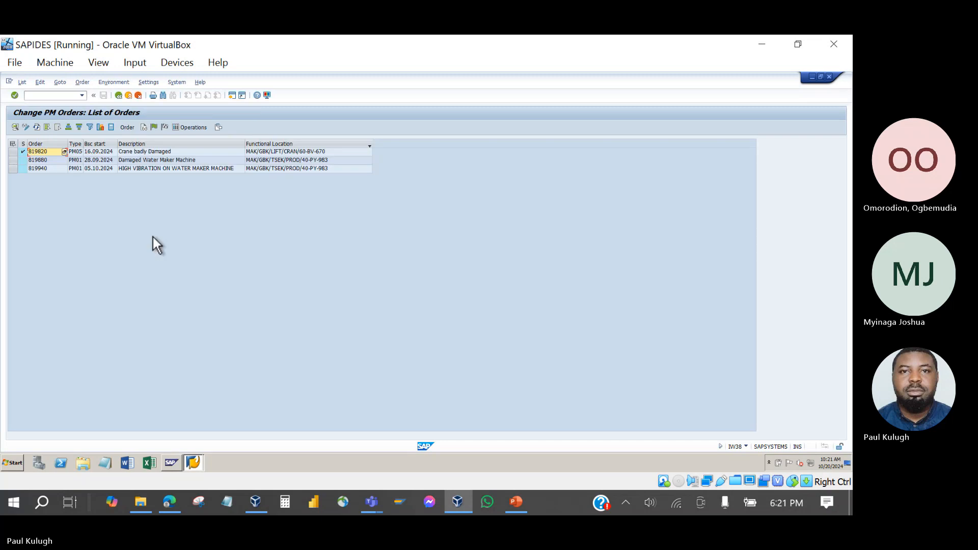
{"action": "double_click", "coordinate": [44, 161]}
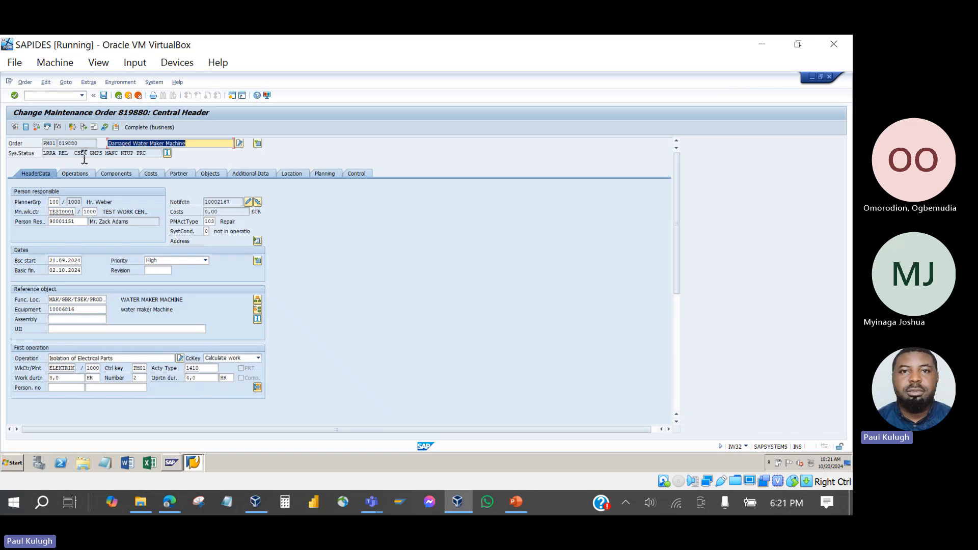
{"action": "left_click", "coordinate": [72, 154]}
{"action": "double_click", "coordinate": [62, 154]}
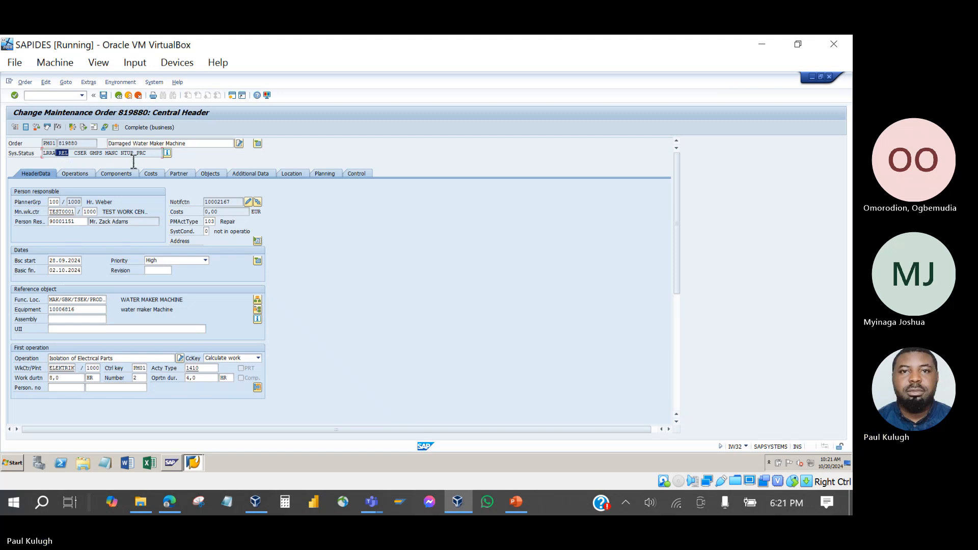
{"action": "left_click", "coordinate": [87, 174]}
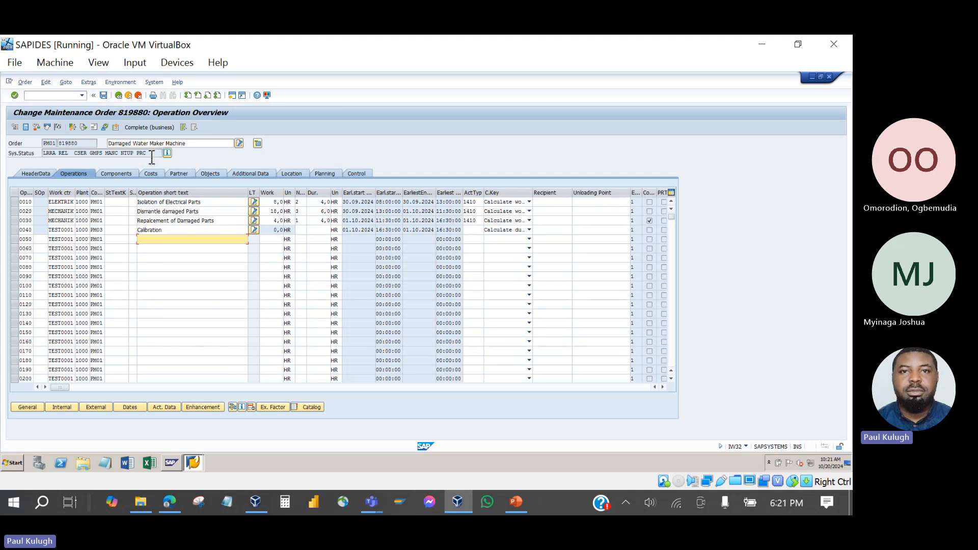
{"action": "left_click_drag", "start_coordinate": [152, 154], "coordinate": [36, 153]}
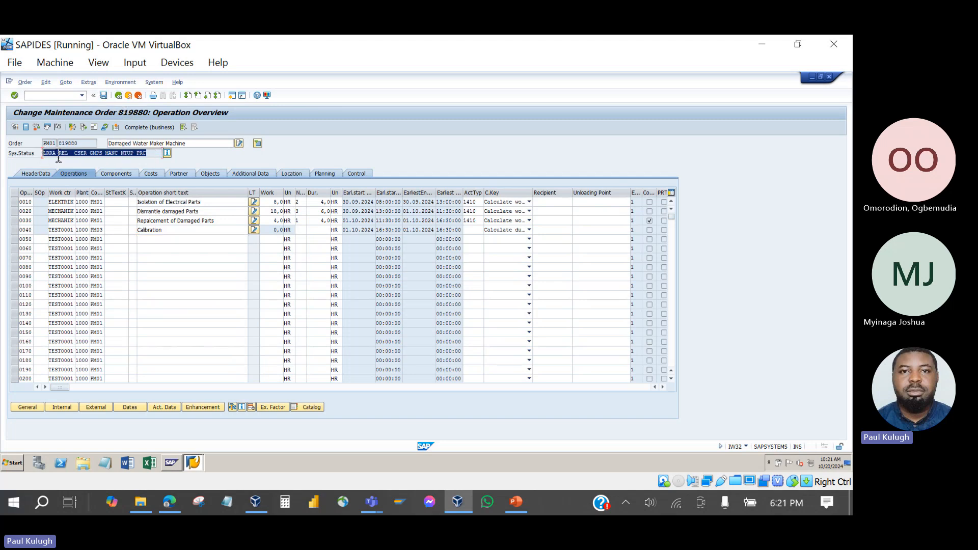
{"action": "left_click", "coordinate": [149, 154]}
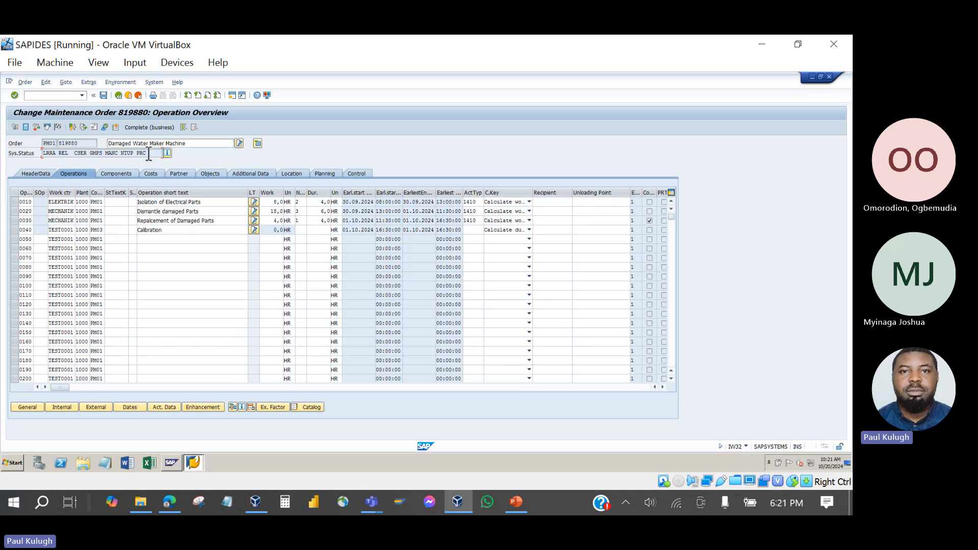
{"action": "left_click", "coordinate": [118, 96]}
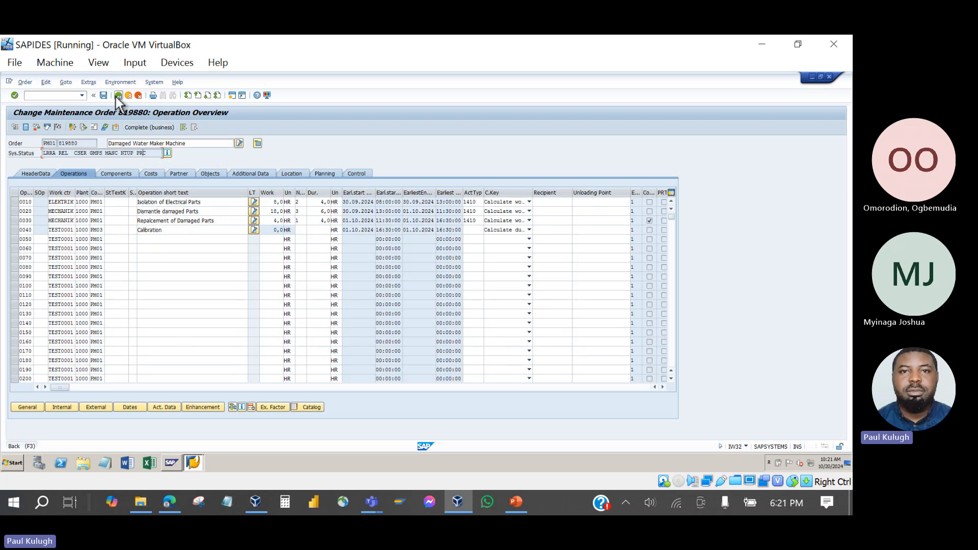
{"action": "left_click", "coordinate": [154, 233]}
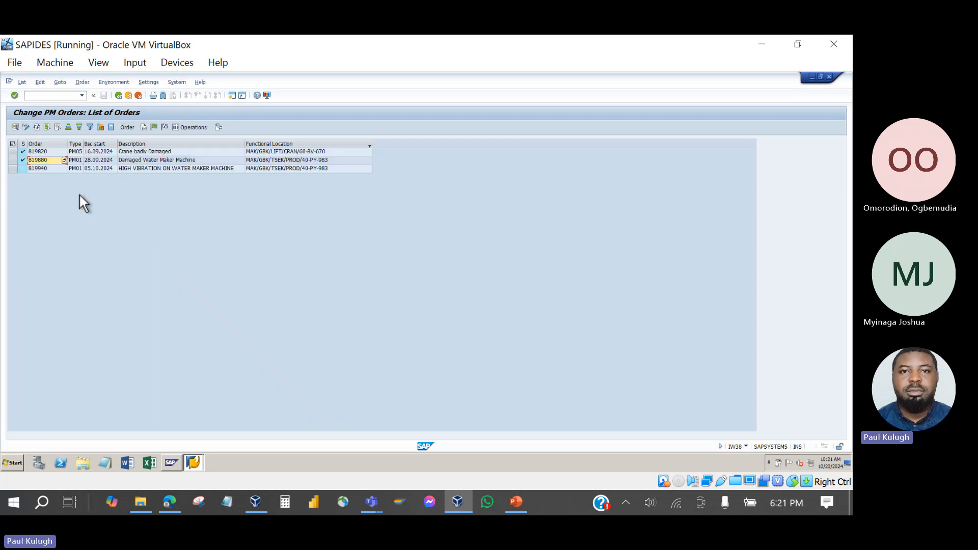
{"action": "double_click", "coordinate": [43, 170]}
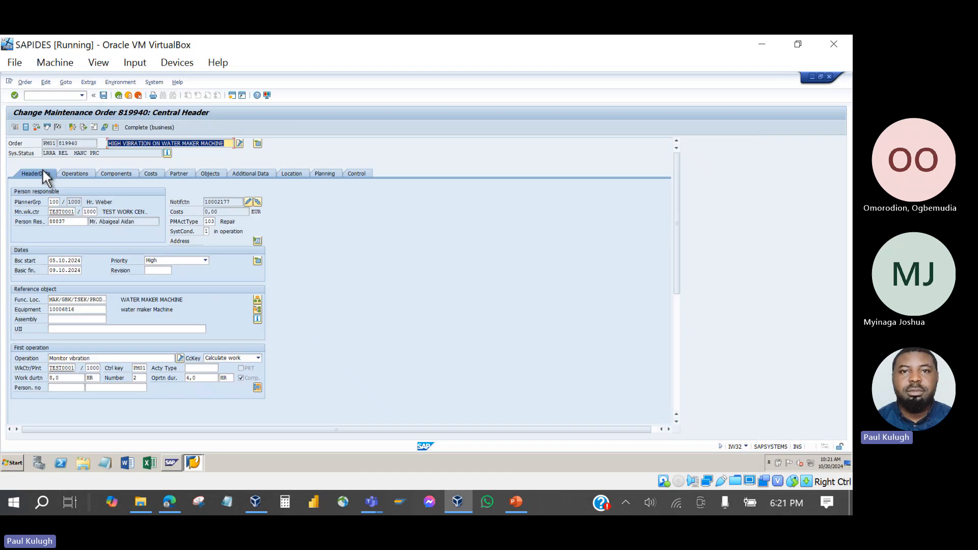
{"action": "double_click", "coordinate": [59, 153]}
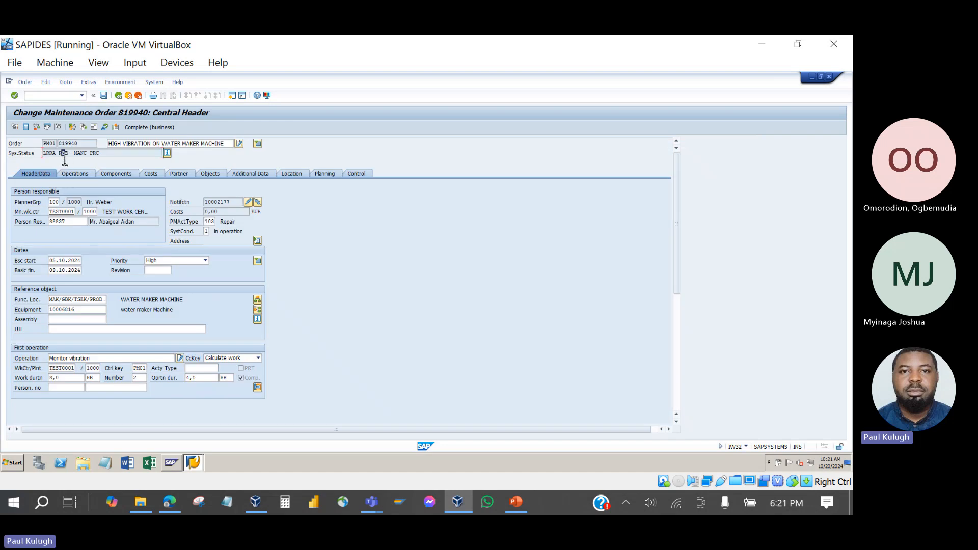
{"action": "left_click", "coordinate": [116, 155]}
{"action": "left_click", "coordinate": [118, 96]}
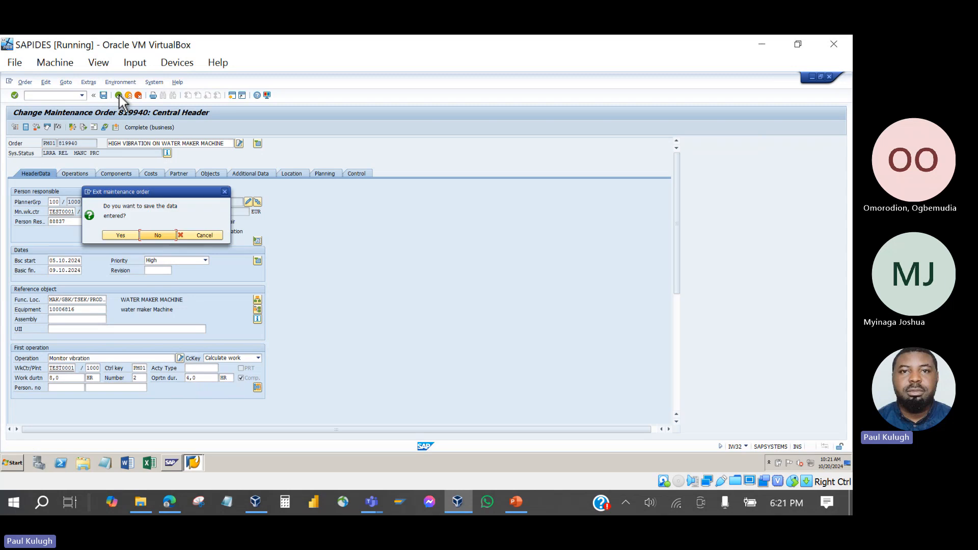
{"action": "left_click", "coordinate": [157, 235]}
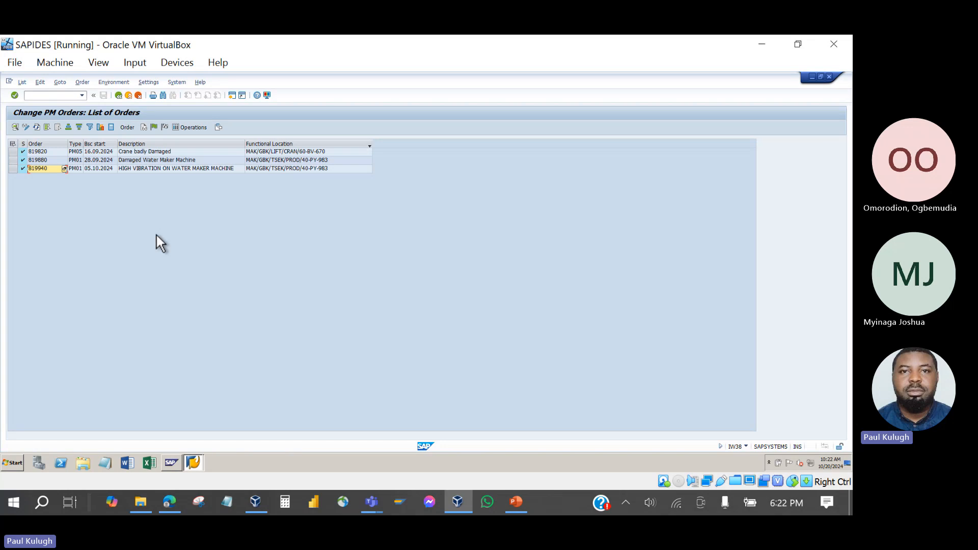
{"action": "left_click", "coordinate": [516, 503]}
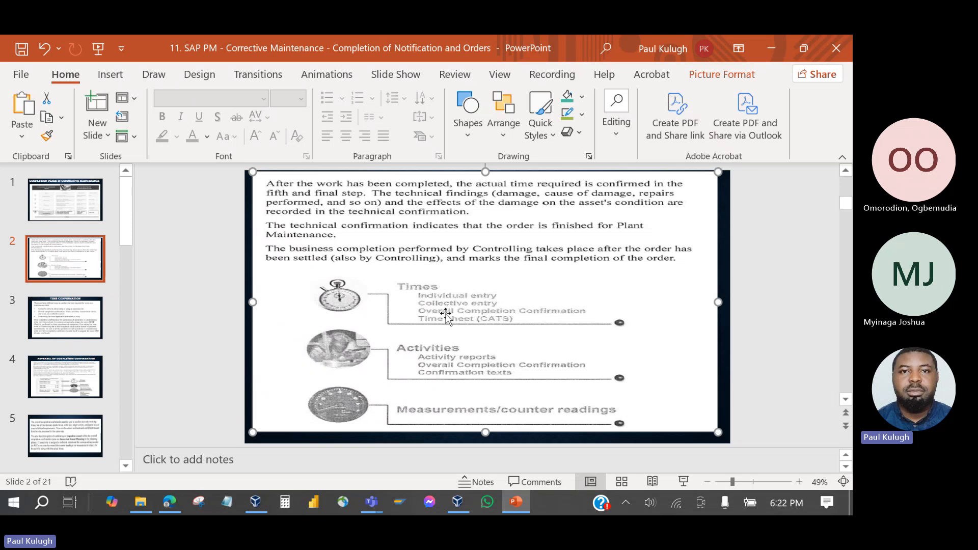
Minimize PowerPoint to bring back the three-order MAK list in SAP.
{"action": "left_click", "coordinate": [508, 503]}
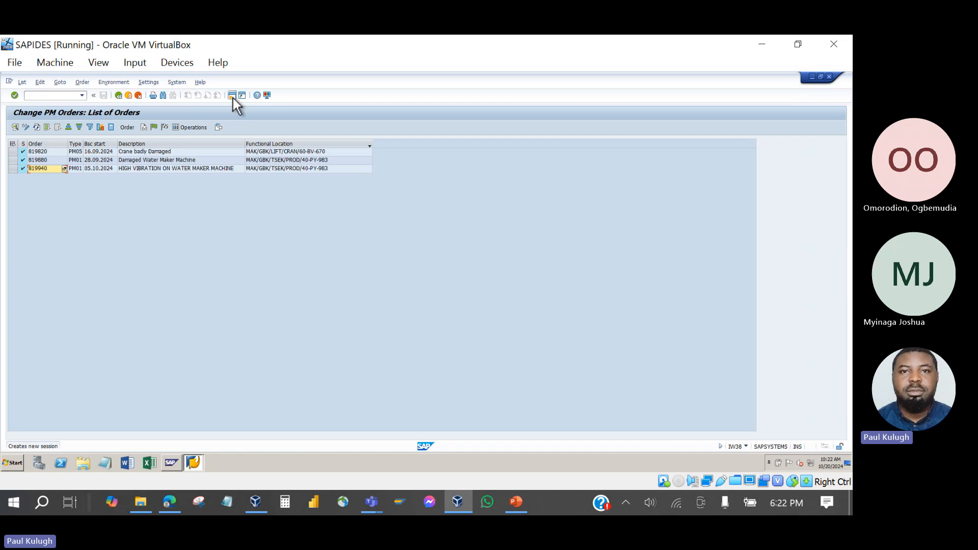
In a new session, expand Logistics > Plant Maintenance down to IW41 Individual Time Confirmation.
{"action": "left_click", "coordinate": [232, 96]}
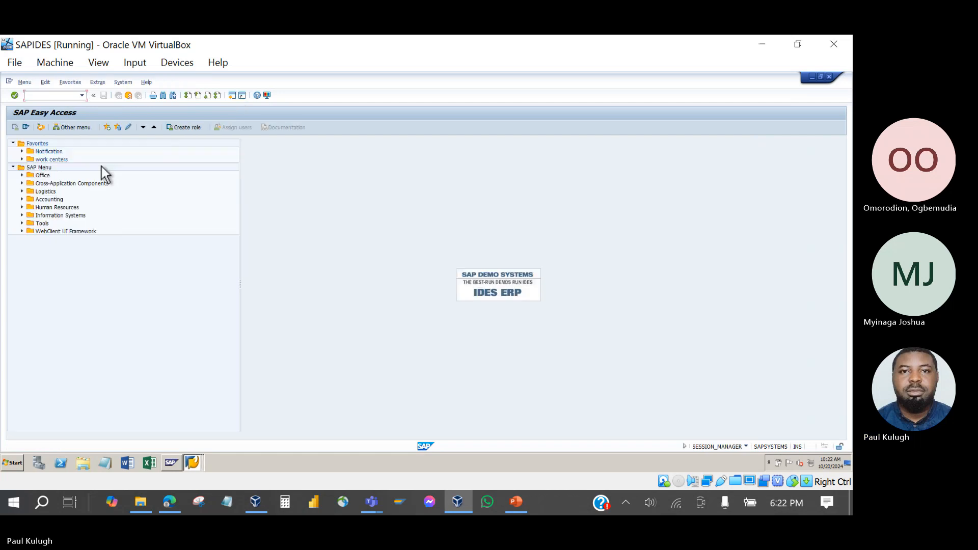
{"action": "left_click", "coordinate": [22, 192]}
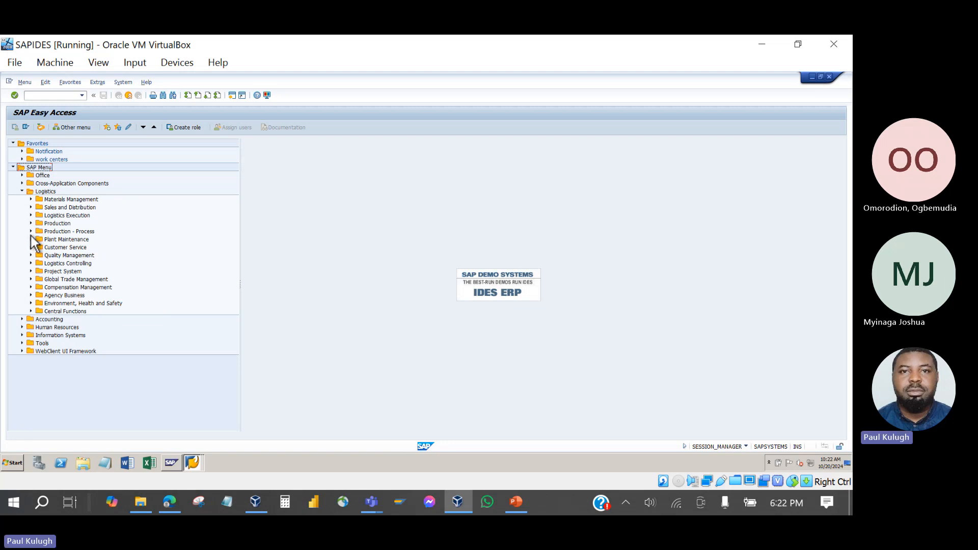
{"action": "left_click", "coordinate": [31, 239]}
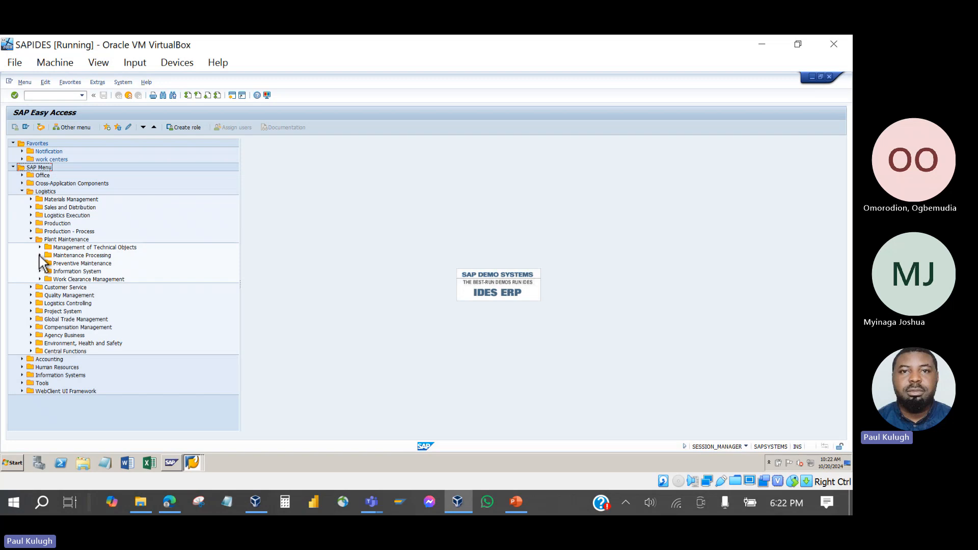
{"action": "left_click", "coordinate": [39, 255]}
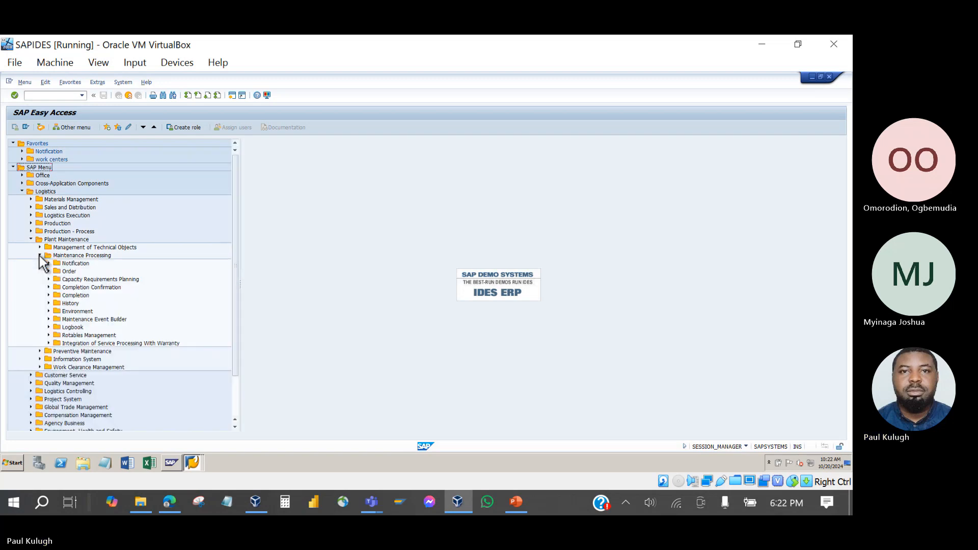
{"action": "left_click", "coordinate": [48, 287]}
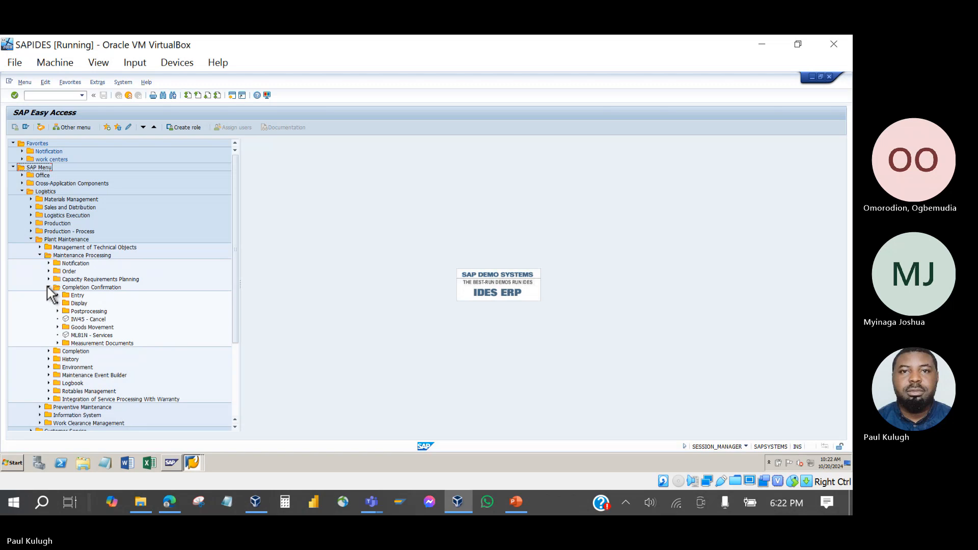
{"action": "left_click", "coordinate": [57, 296]}
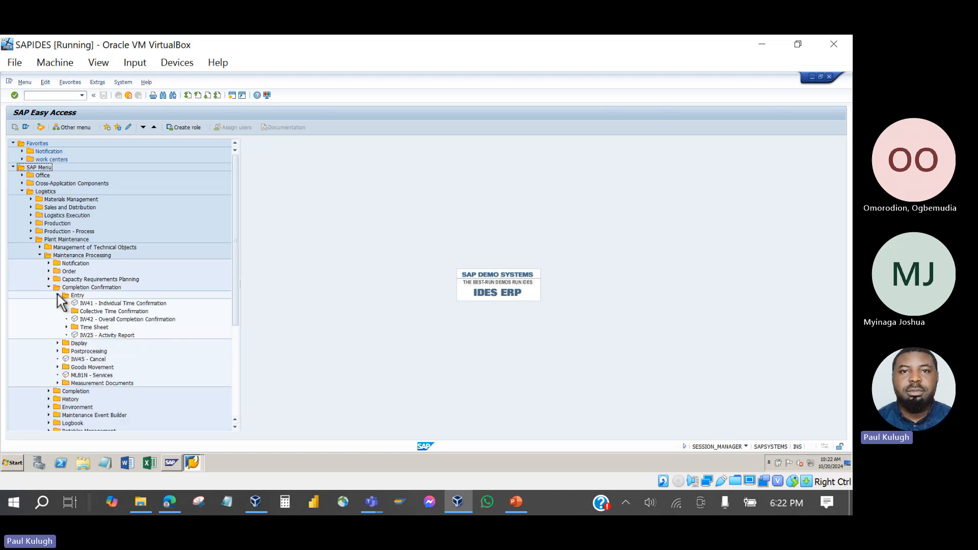
{"action": "left_click", "coordinate": [108, 304]}
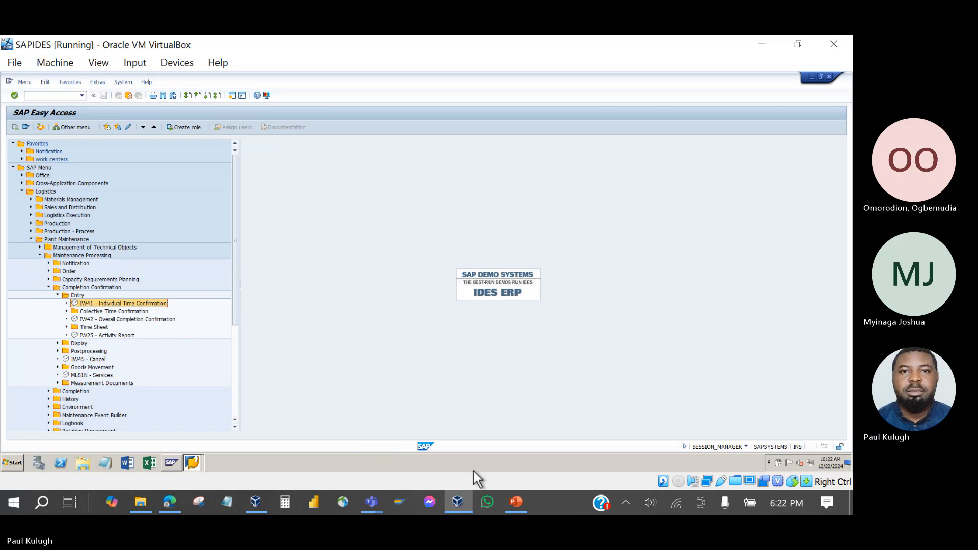
Compare with the slide, then expand Collective Time Confirmation and select IW44 and IW48.
{"action": "left_click", "coordinate": [523, 510]}
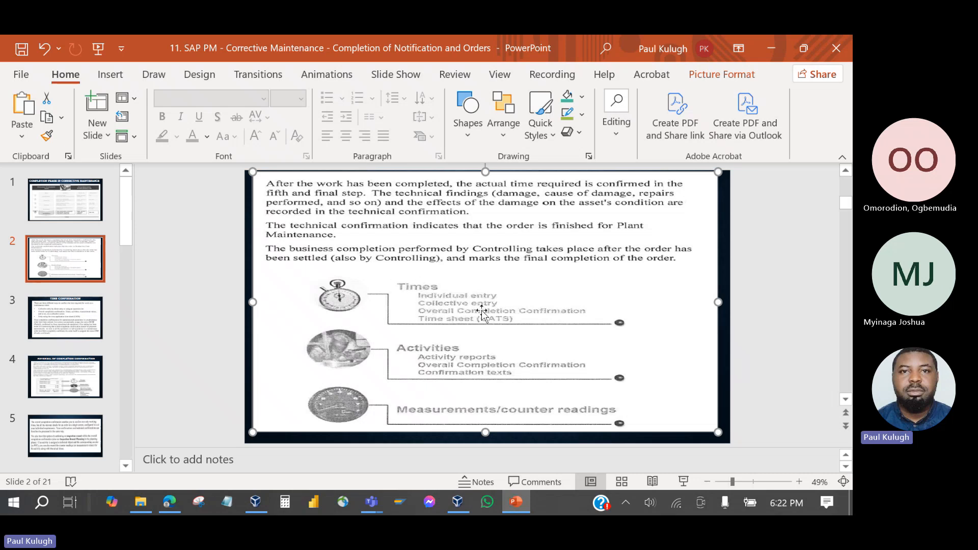
{"action": "left_click", "coordinate": [515, 501]}
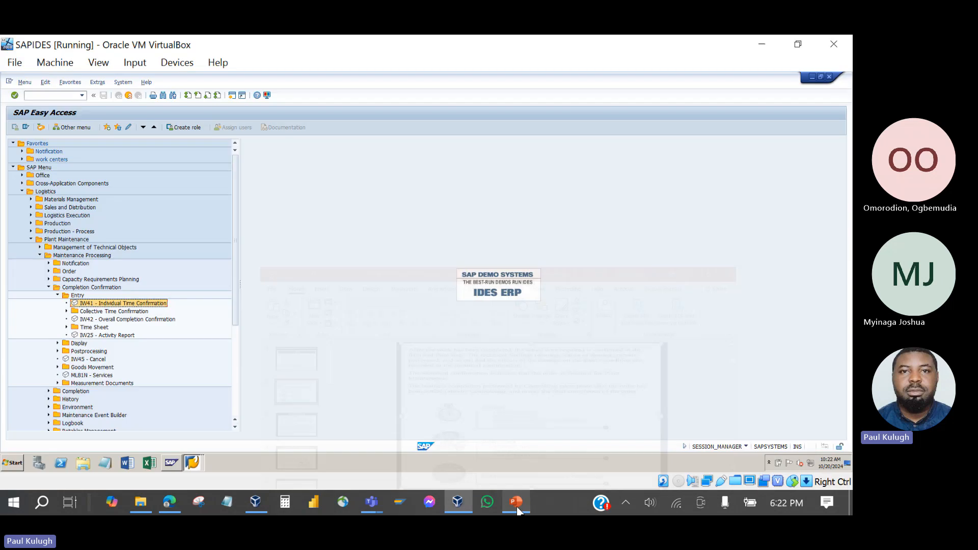
{"action": "left_click", "coordinate": [66, 311]}
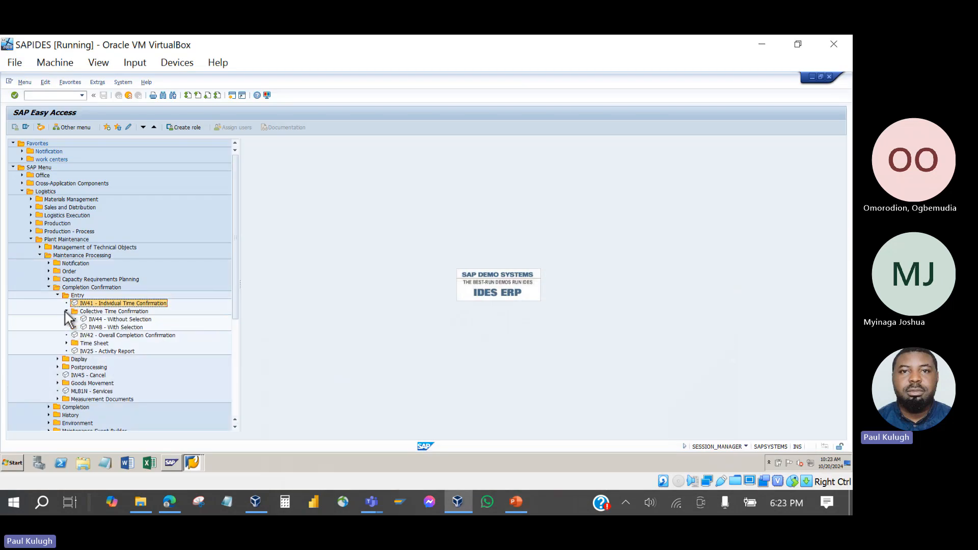
{"action": "left_click", "coordinate": [109, 320]}
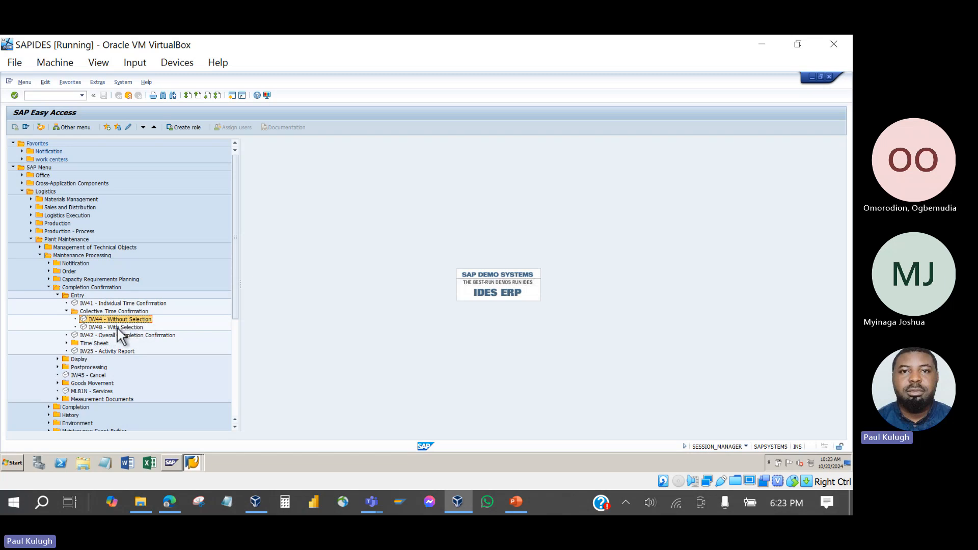
{"action": "left_click", "coordinate": [117, 328]}
{"action": "left_click", "coordinate": [110, 303]}
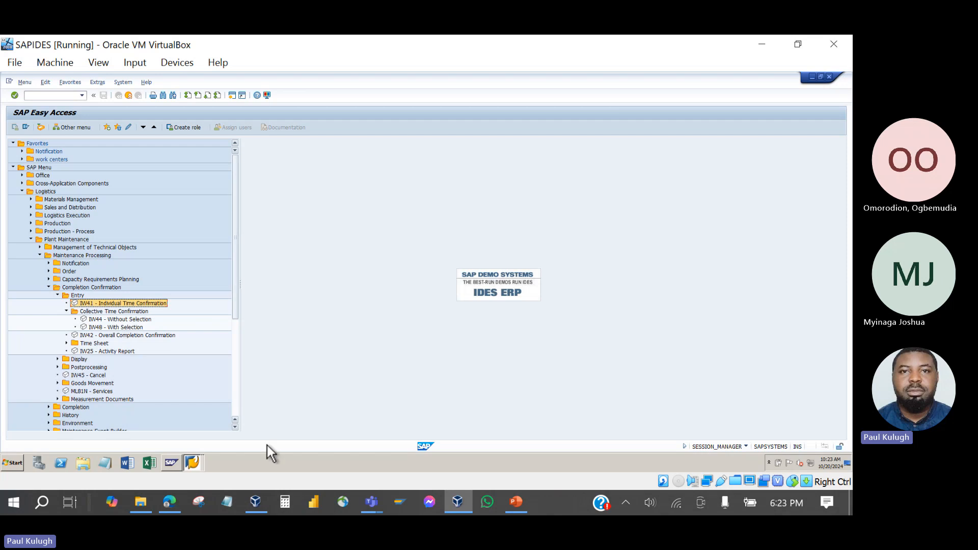
Check the slide again, select IW42 Overall Completion Confirmation and expand the Time Sheet folder.
{"action": "left_click", "coordinate": [510, 506]}
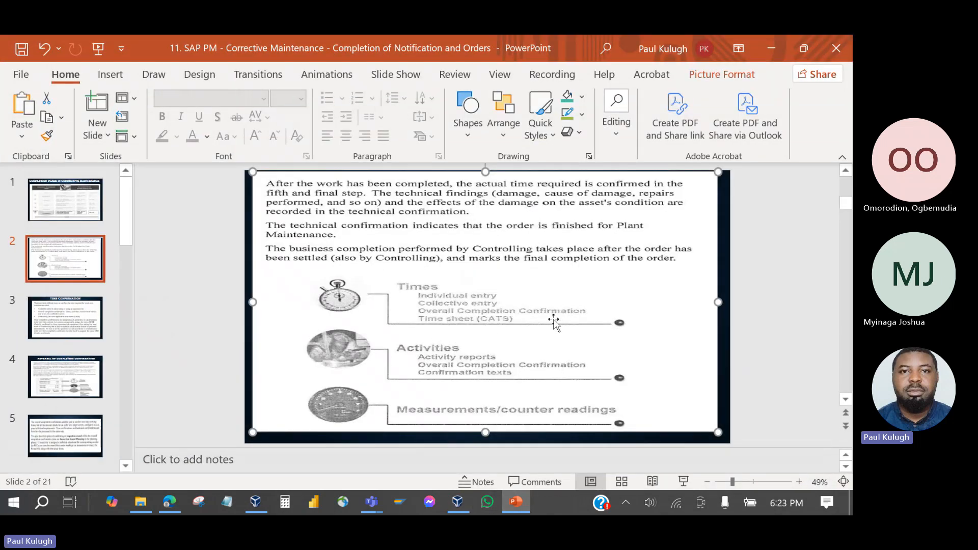
{"action": "left_click", "coordinate": [520, 512]}
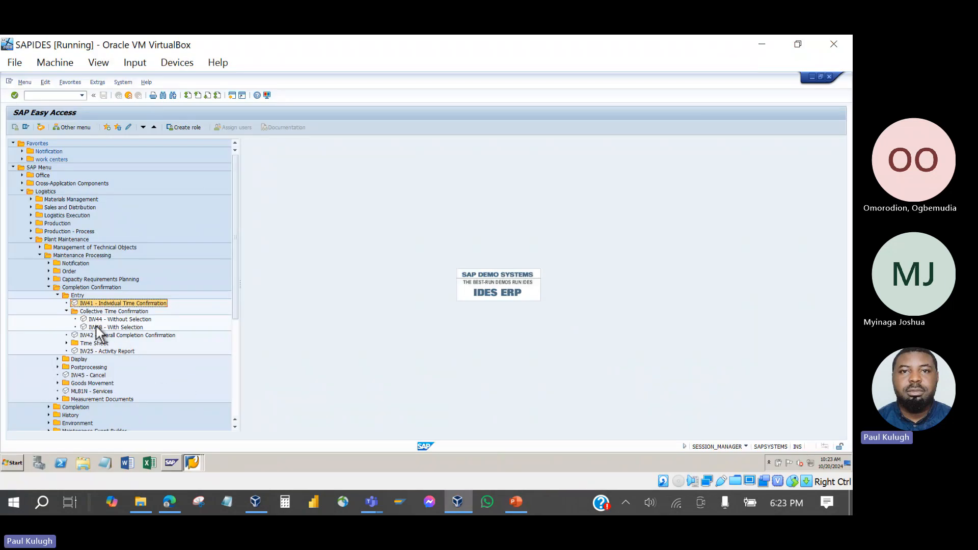
{"action": "left_click", "coordinate": [99, 336]}
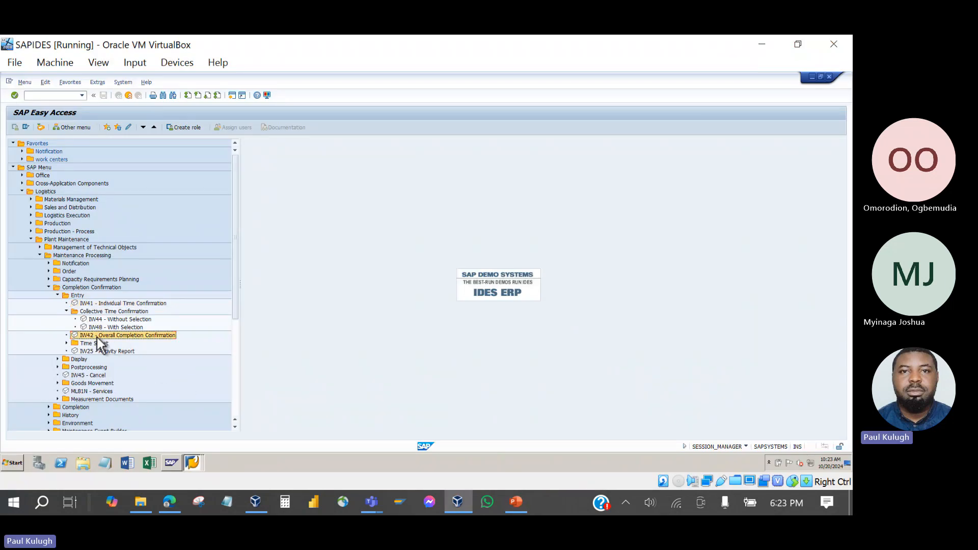
{"action": "left_click", "coordinate": [524, 503]}
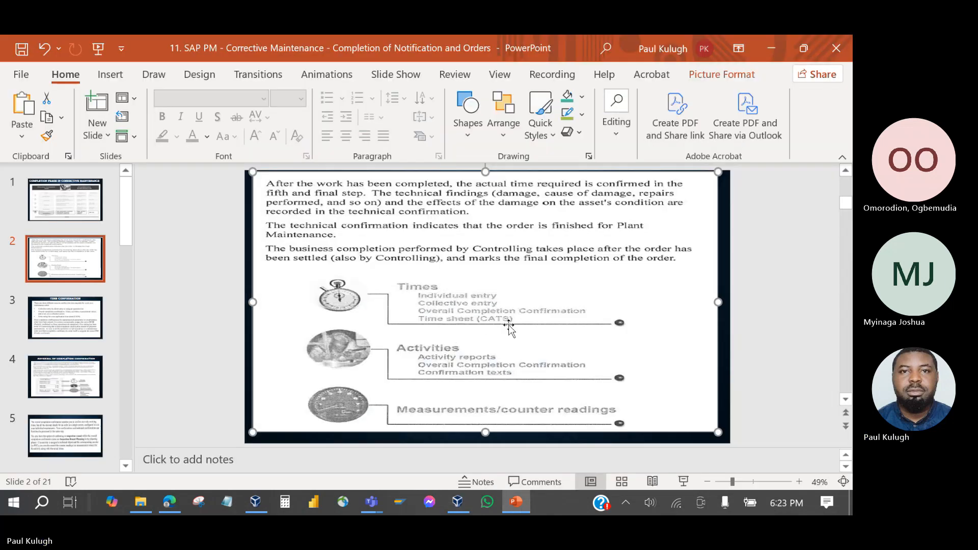
{"action": "left_click", "coordinate": [516, 502]}
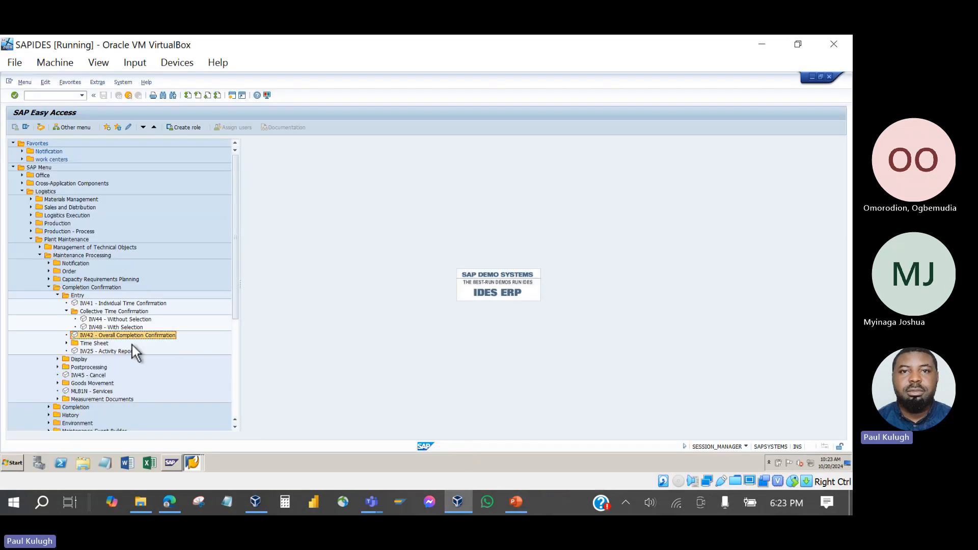
{"action": "left_click", "coordinate": [64, 344]}
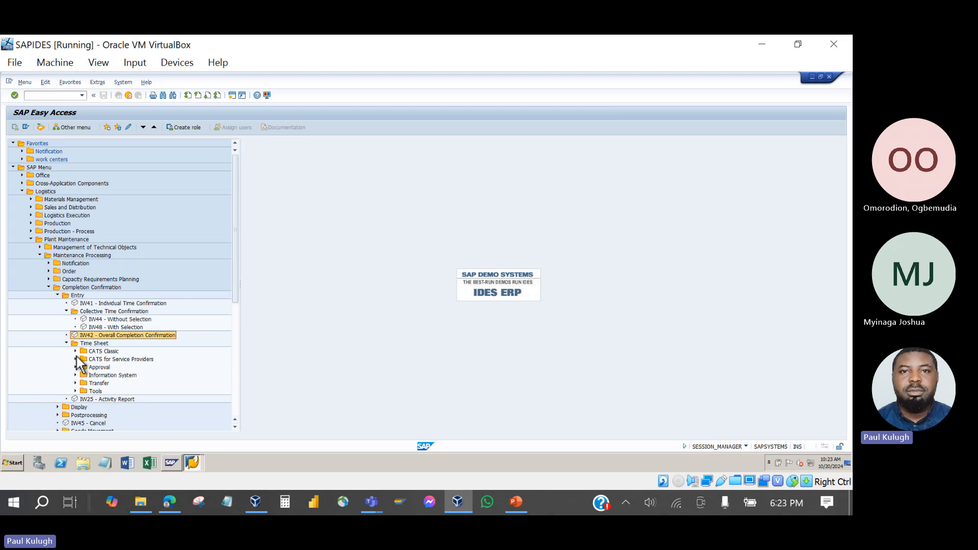
Expand CATS Classic, CATS for Service Providers and Approval, select CAT2, then show slide 2.
{"action": "left_click", "coordinate": [75, 352]}
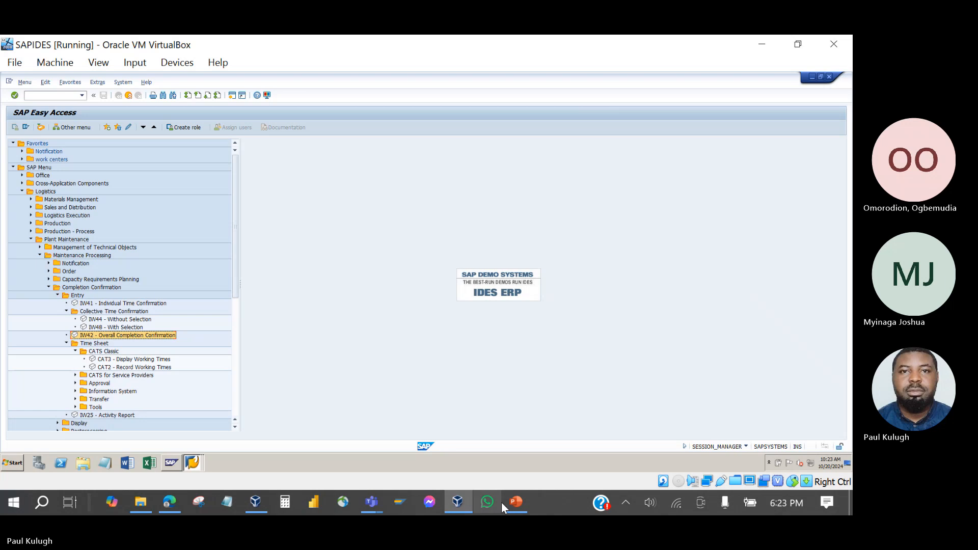
{"action": "left_click", "coordinate": [515, 504]}
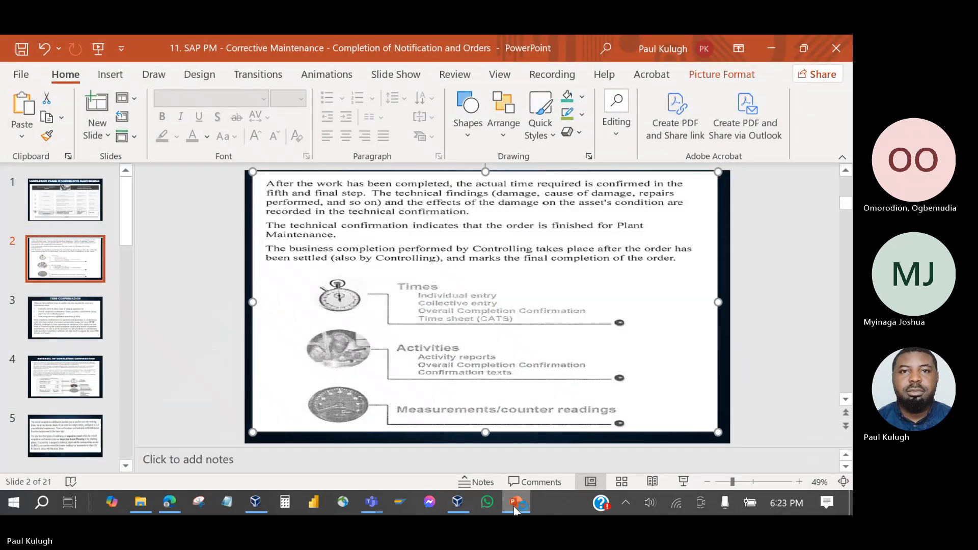
{"action": "left_click", "coordinate": [515, 507]}
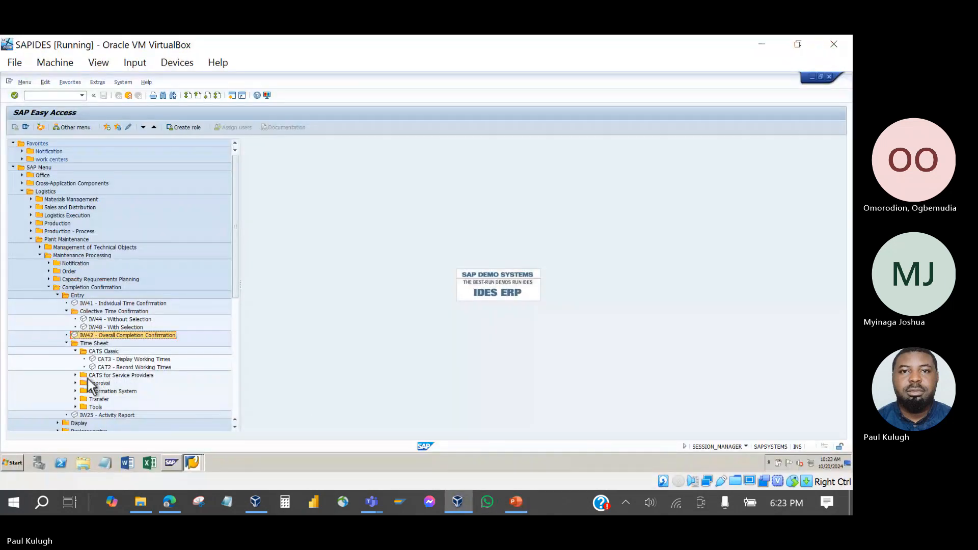
{"action": "left_click", "coordinate": [75, 375]}
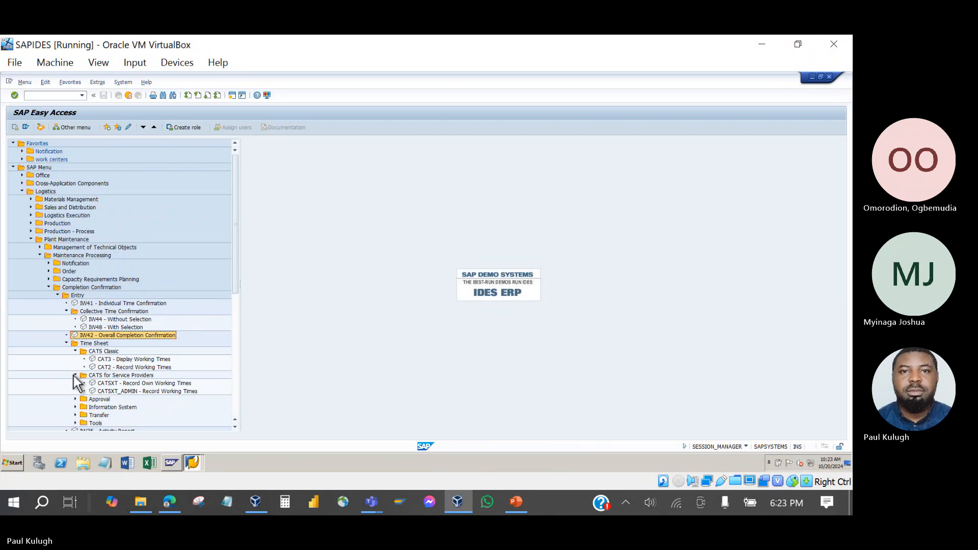
{"action": "left_click", "coordinate": [75, 399]}
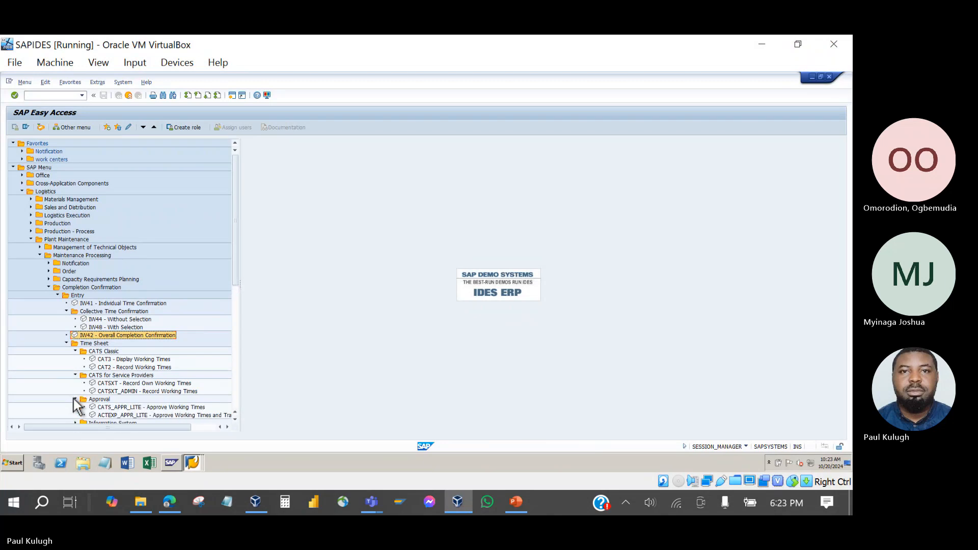
{"action": "left_click", "coordinate": [109, 368]}
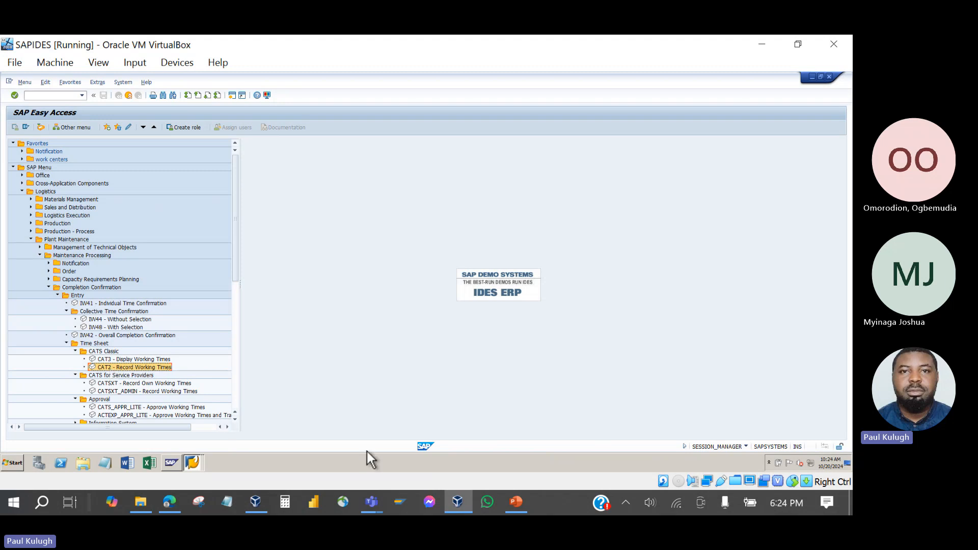
{"action": "left_click", "coordinate": [516, 502]}
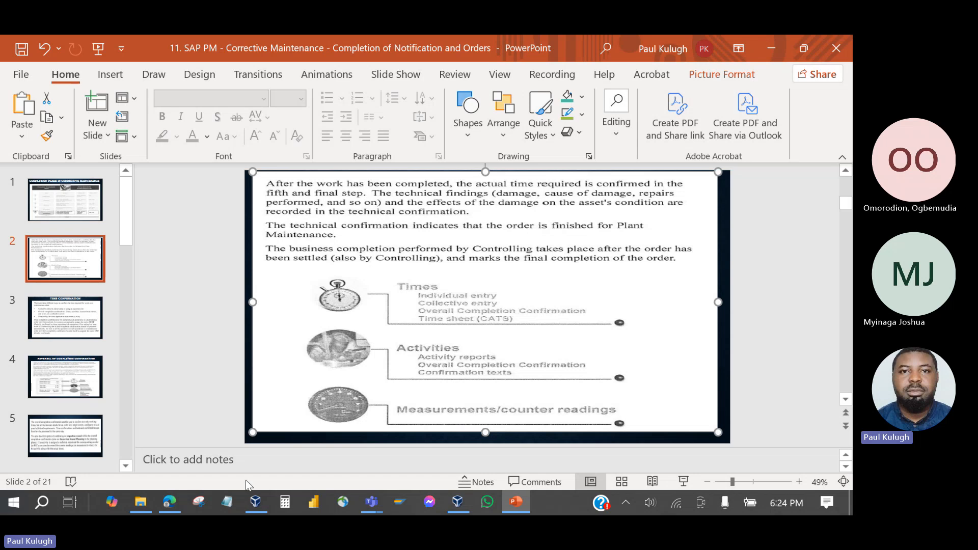
Return to the SAPIDES VM and open the operations of order 819880 from the IW38 list.
{"action": "left_click", "coordinate": [256, 502]}
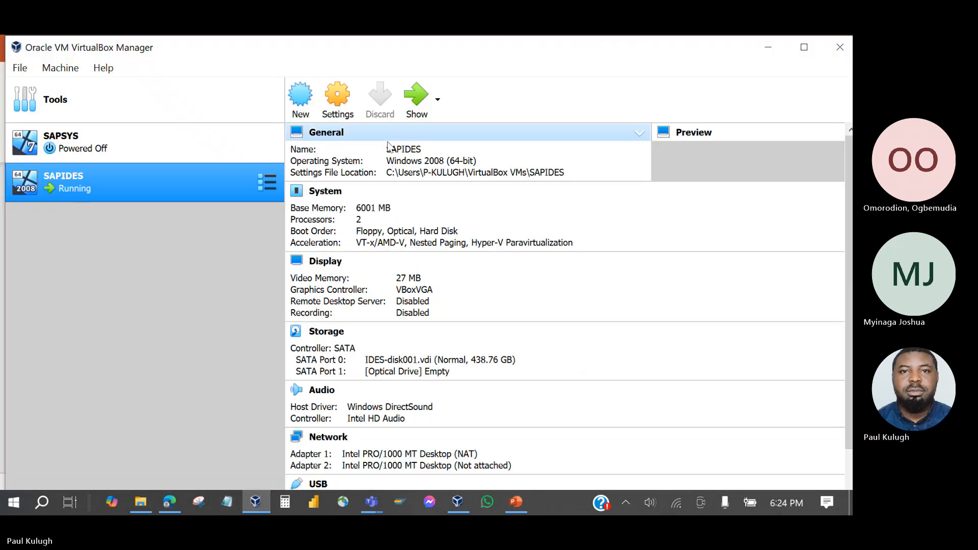
{"action": "left_click", "coordinate": [412, 100]}
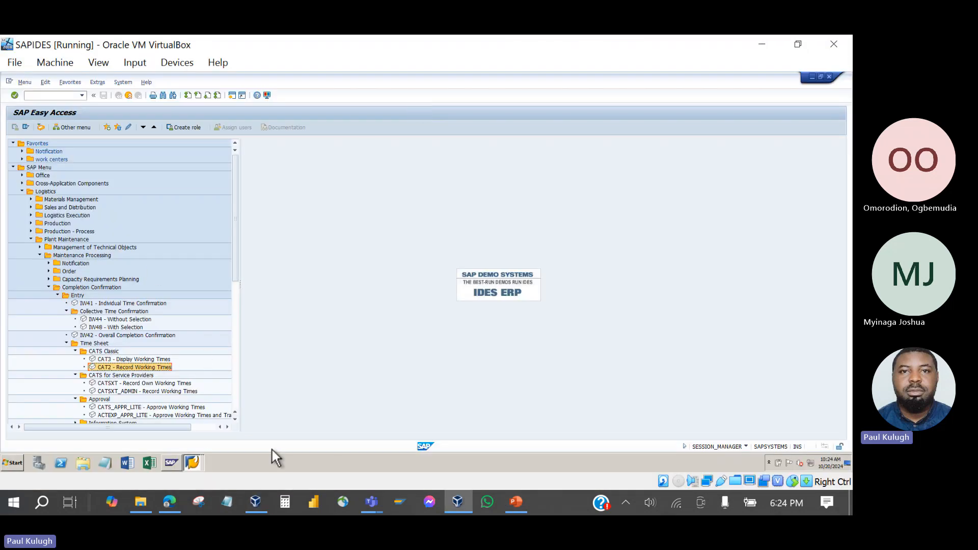
{"action": "left_click", "coordinate": [188, 465]}
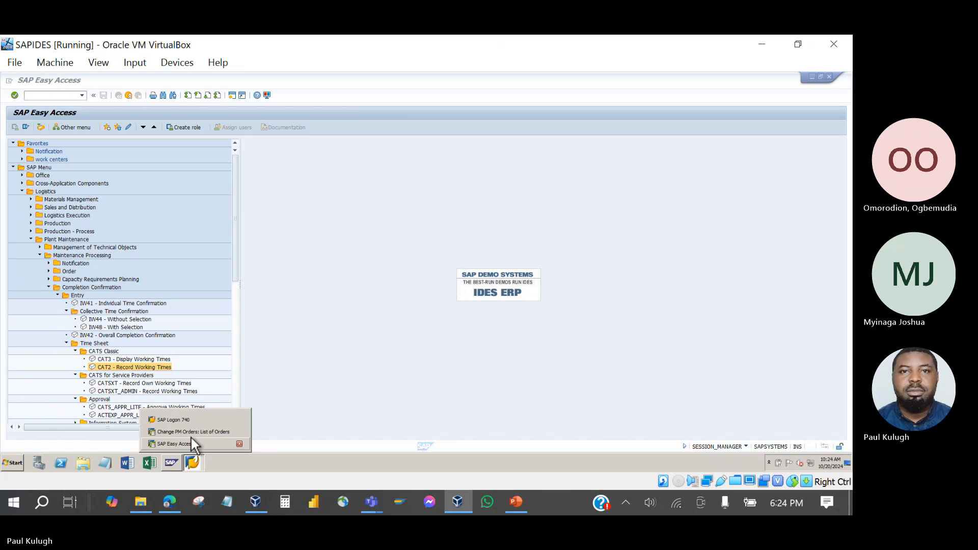
{"action": "left_click", "coordinate": [191, 433]}
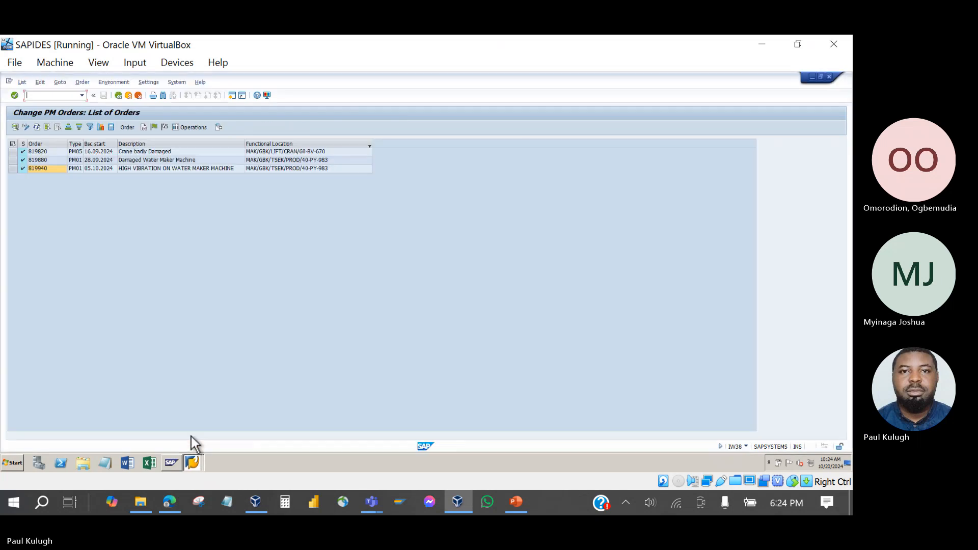
{"action": "left_click", "coordinate": [32, 161]}
{"action": "double_click", "coordinate": [32, 161]}
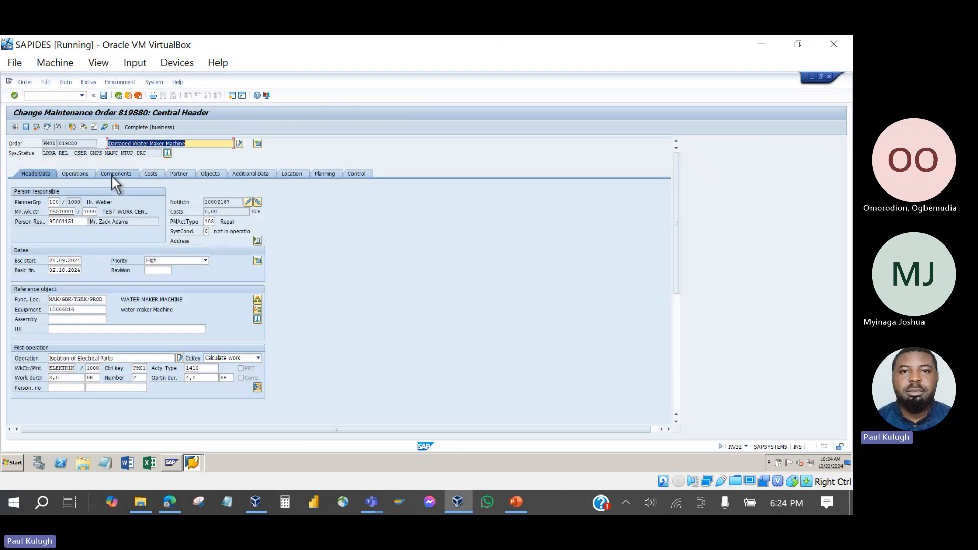
{"action": "left_click", "coordinate": [83, 175]}
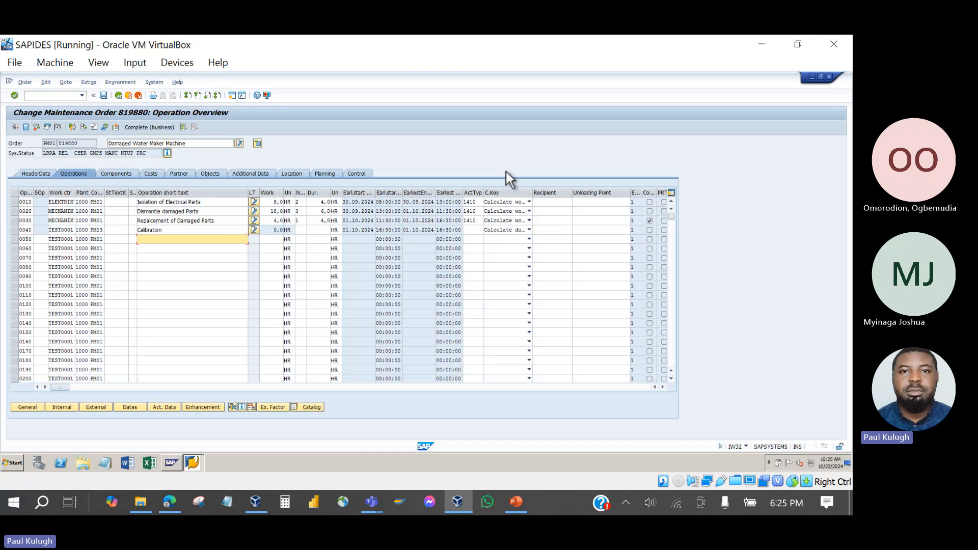
Review operation work: 0010 at 8,0 h over 4,0, 0020 at 18,0 h, 0030 at 4,0 h; start a Notepad note.
{"action": "left_click", "coordinate": [202, 203]}
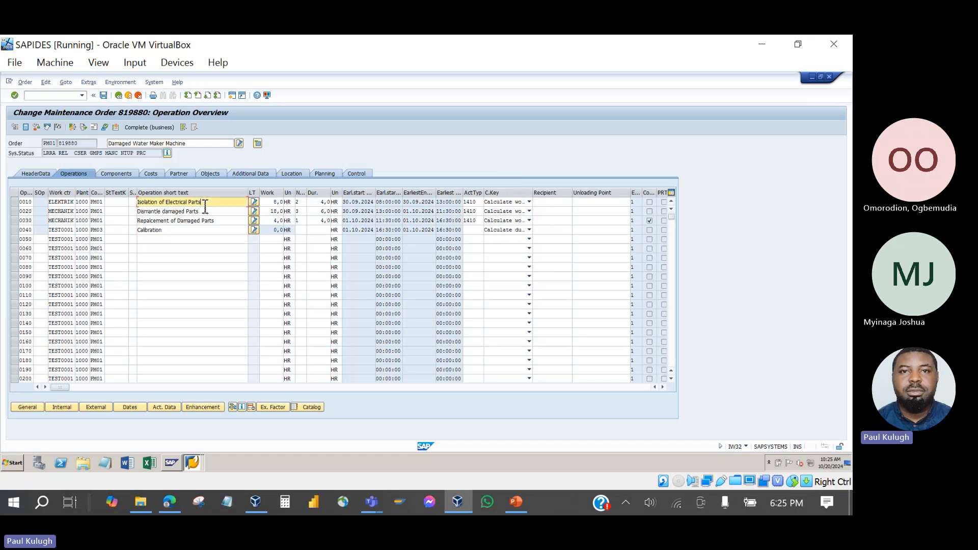
{"action": "left_click", "coordinate": [270, 204]}
{"action": "left_click", "coordinate": [302, 204]}
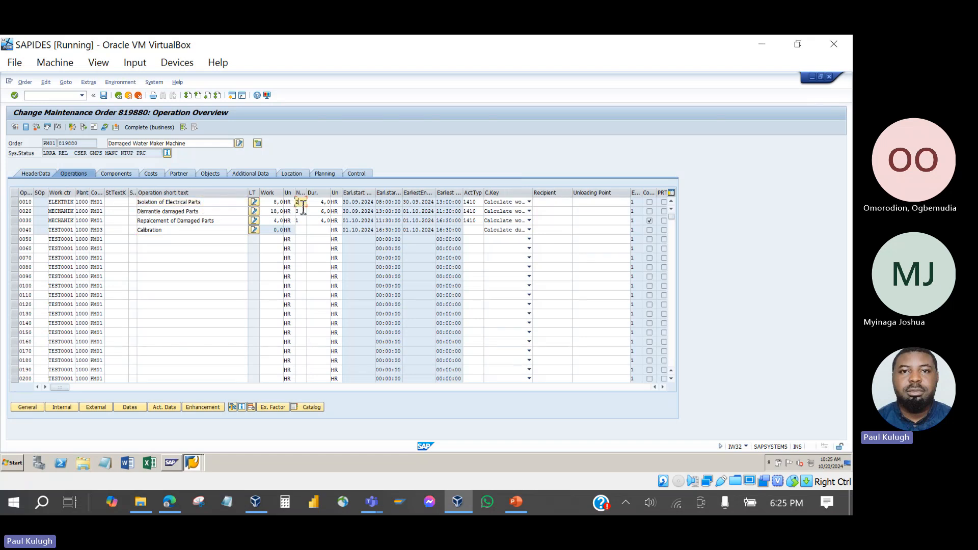
{"action": "left_click", "coordinate": [324, 203]}
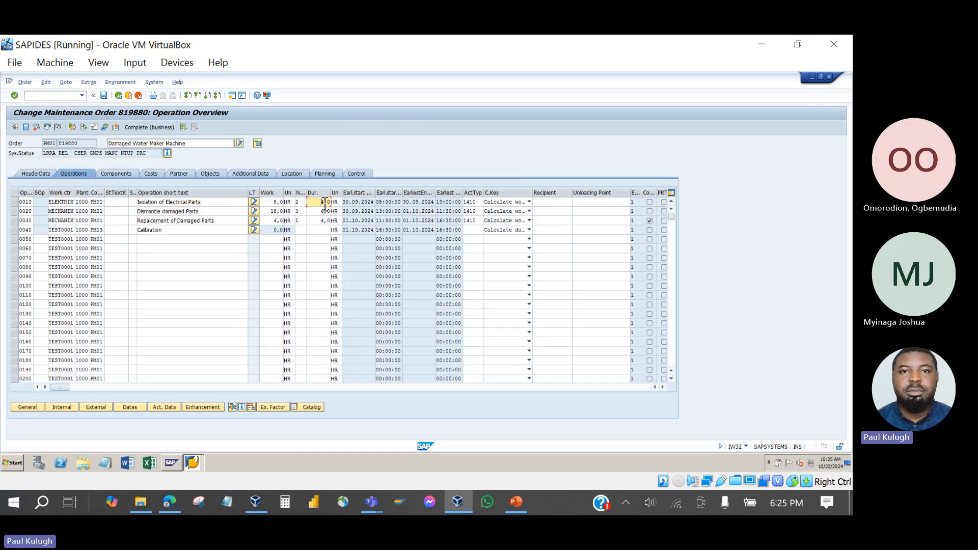
{"action": "left_click", "coordinate": [273, 203]}
{"action": "left_click", "coordinate": [217, 205]}
{"action": "left_click", "coordinate": [278, 203]}
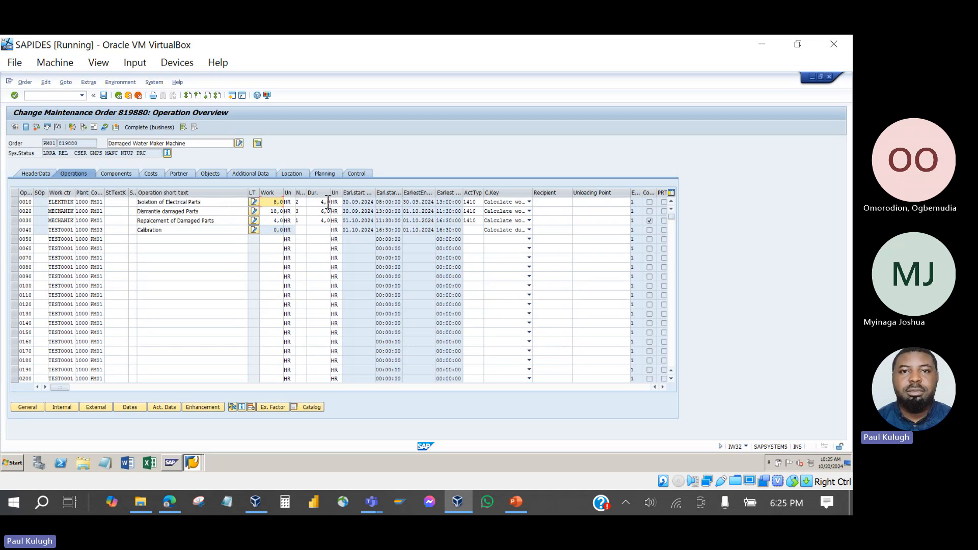
{"action": "left_click", "coordinate": [227, 214]}
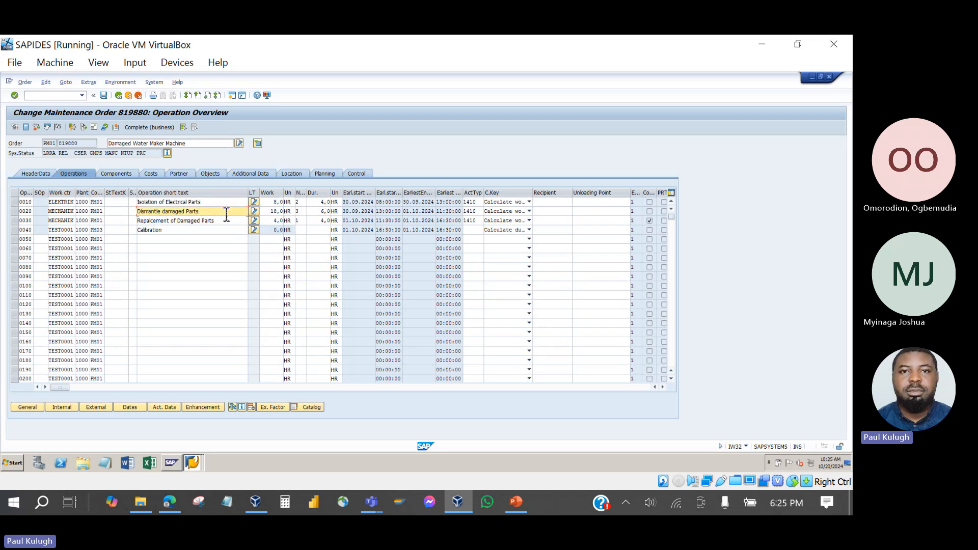
{"action": "left_click", "coordinate": [272, 212]}
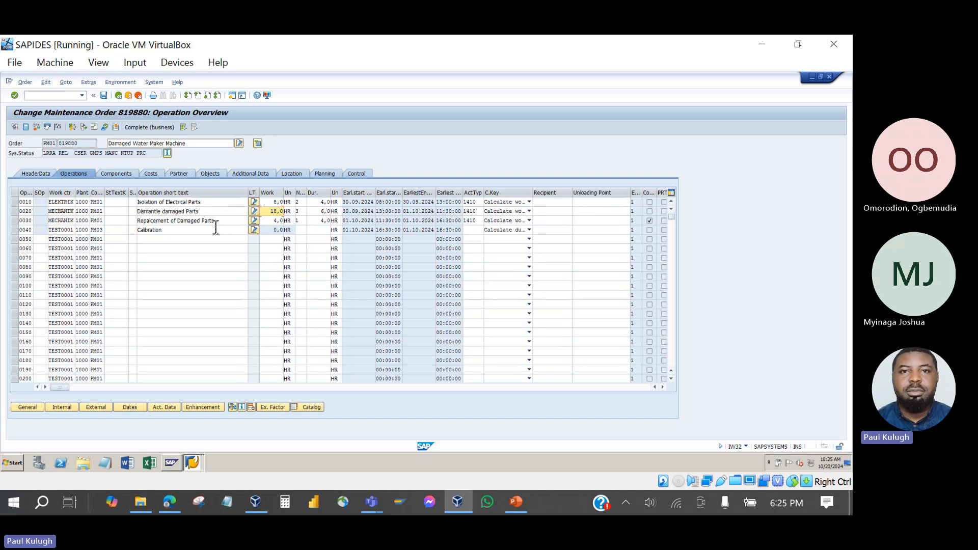
{"action": "left_click", "coordinate": [273, 222]}
{"action": "left_click", "coordinate": [225, 499]}
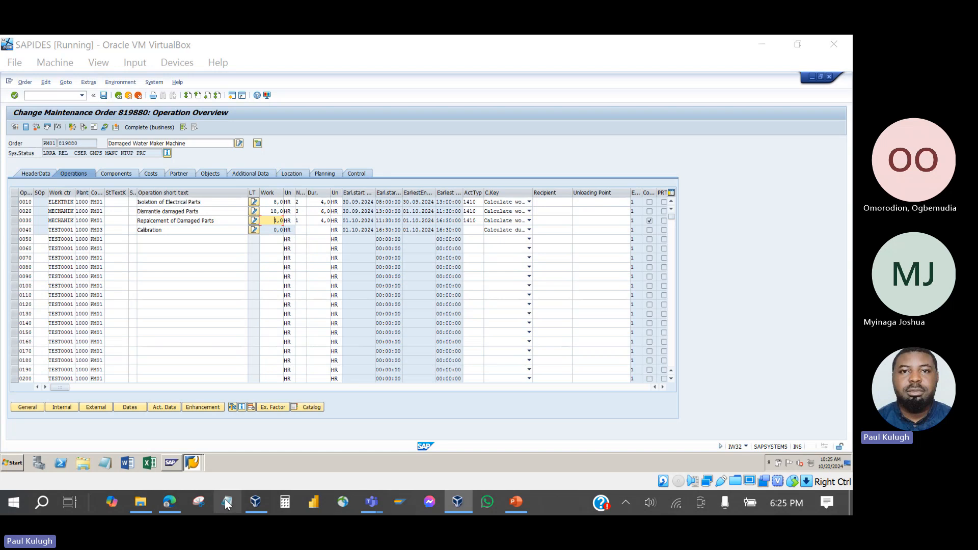
Maximize Notepad, type 'Estimated =', and minimize it to return to SAP.
{"action": "left_click", "coordinate": [362, 159]}
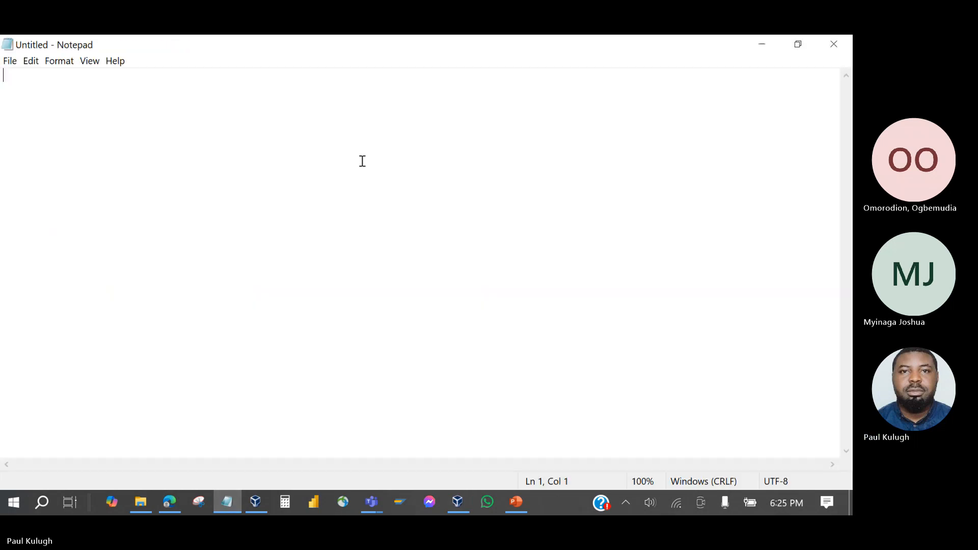
{"action": "type", "text": "Est"}
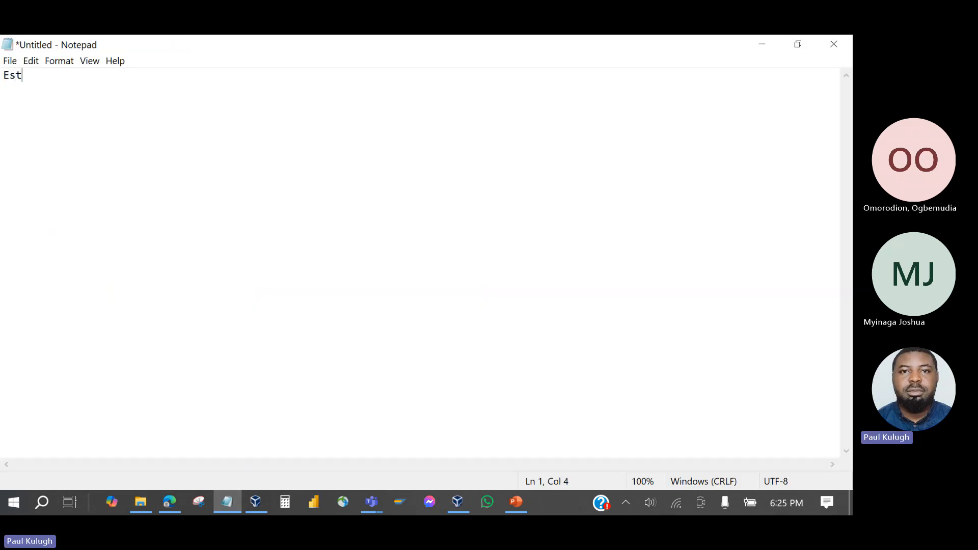
{"action": "type", "text": "imated ="}
{"action": "left_click", "coordinate": [766, 46]}
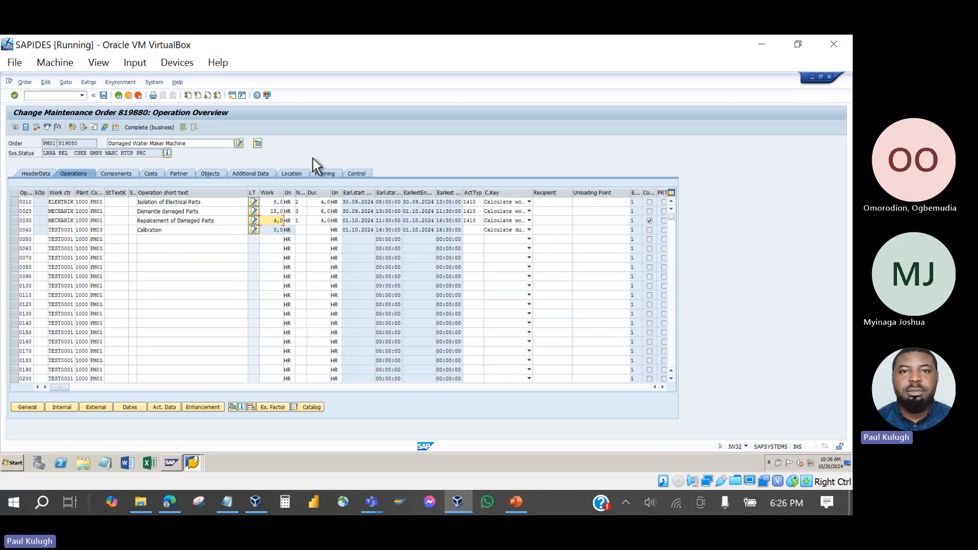
Check order 819880's components Sling and Jack and operation 0010's workers, duration and work, then return to Notepad.
{"action": "left_click", "coordinate": [116, 176]}
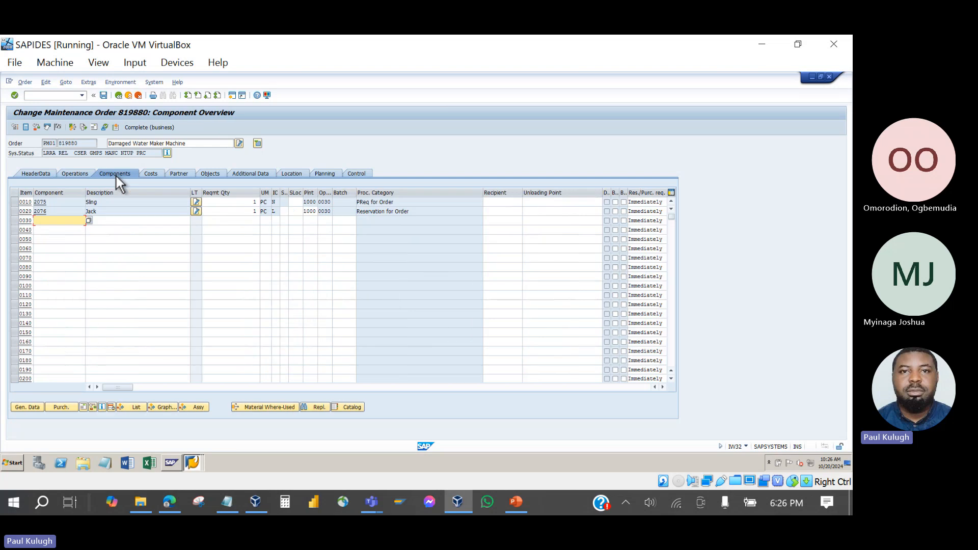
{"action": "left_click", "coordinate": [75, 173]}
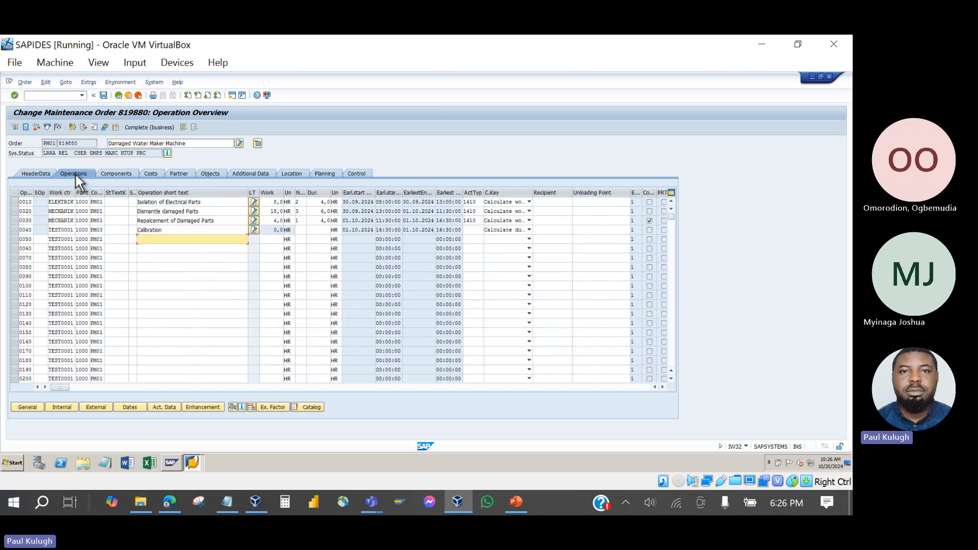
{"action": "left_click", "coordinate": [216, 203]}
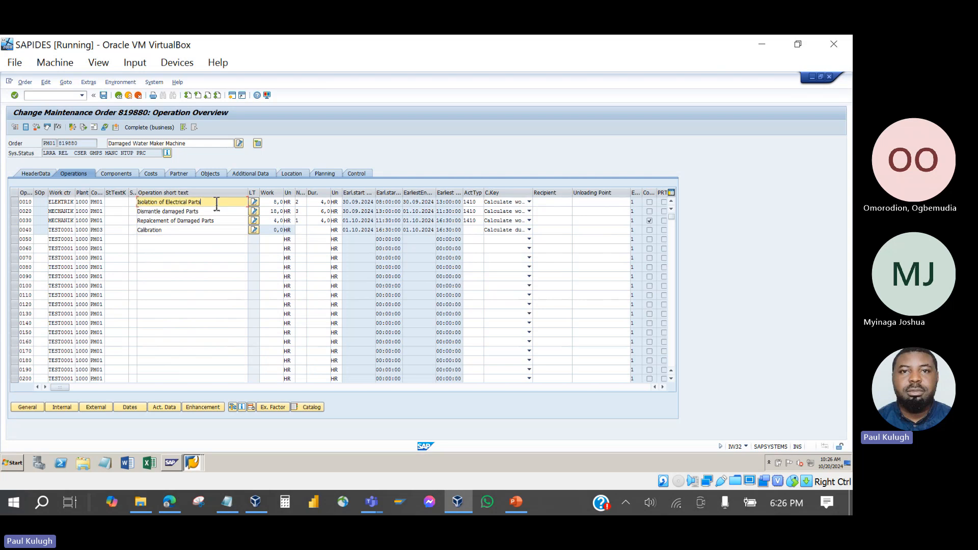
{"action": "left_click", "coordinate": [299, 202]}
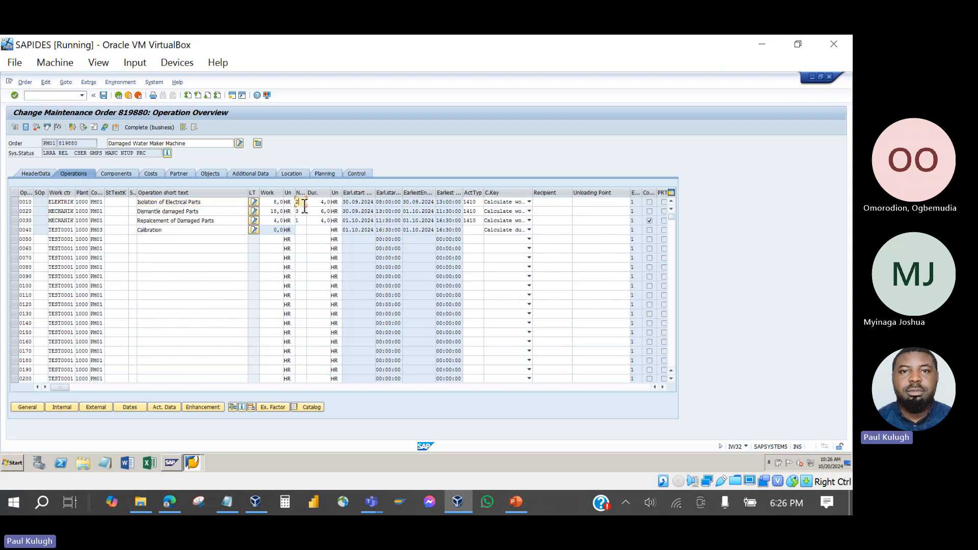
{"action": "left_click", "coordinate": [322, 203]}
{"action": "left_click", "coordinate": [233, 202]}
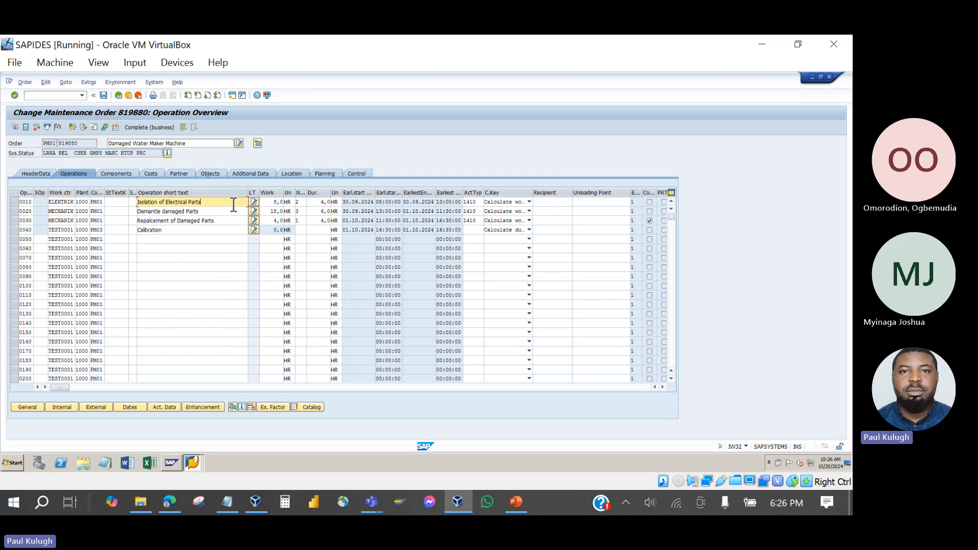
{"action": "left_click", "coordinate": [274, 203]}
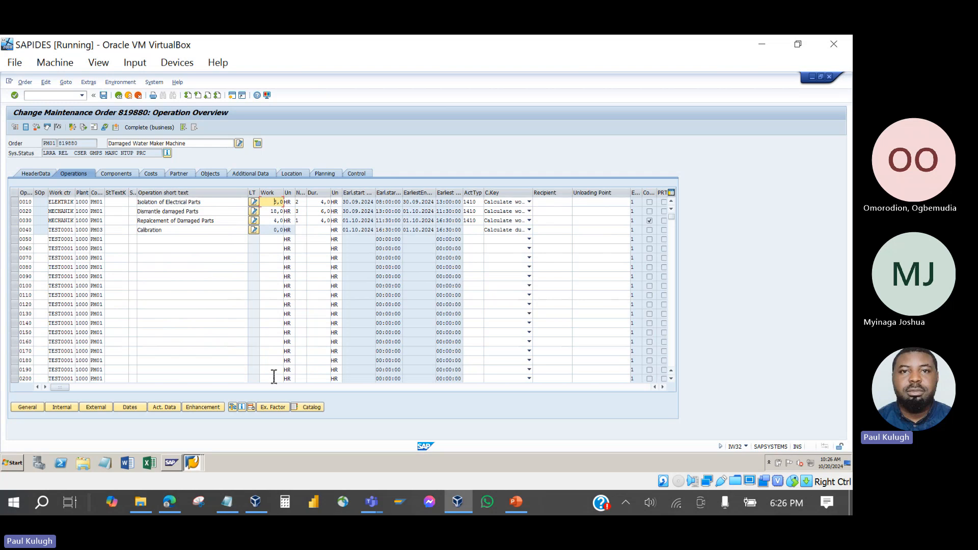
{"action": "left_click", "coordinate": [226, 510]}
Edit the note to read 'Estimated Time = Planning' and 'Actual Time = Completion'.
{"action": "key", "text": "Return"}
{"action": "key", "text": "Return"}
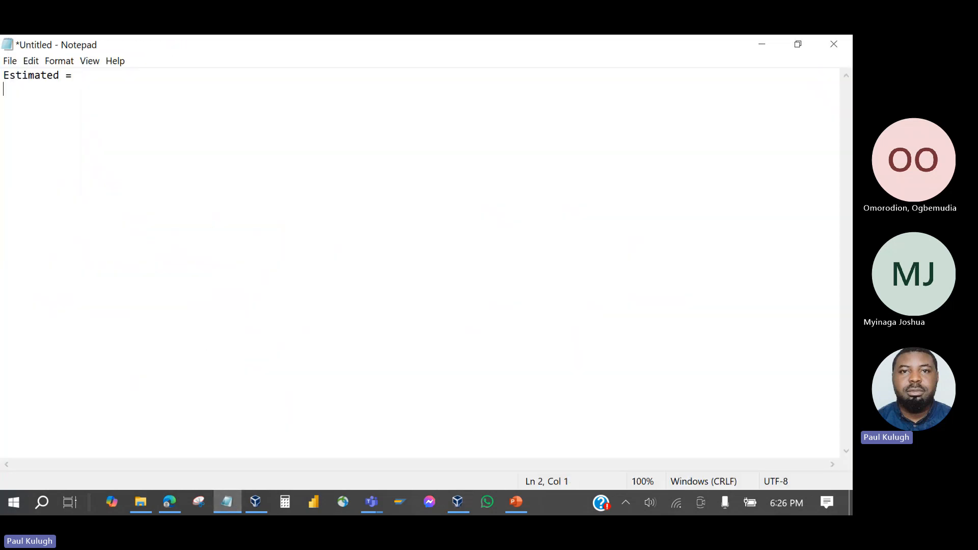
{"action": "type", "text": "Actual T"}
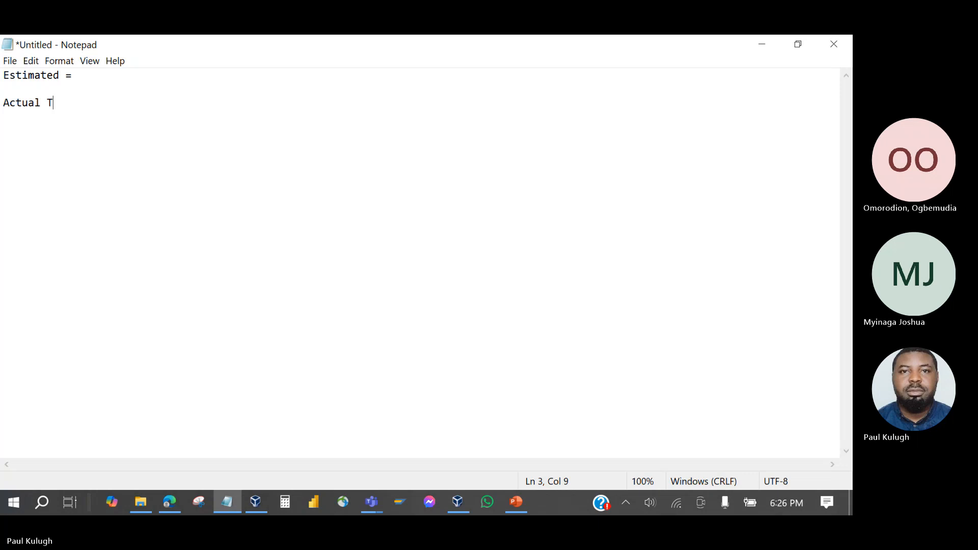
{"action": "type", "text": "ime"}
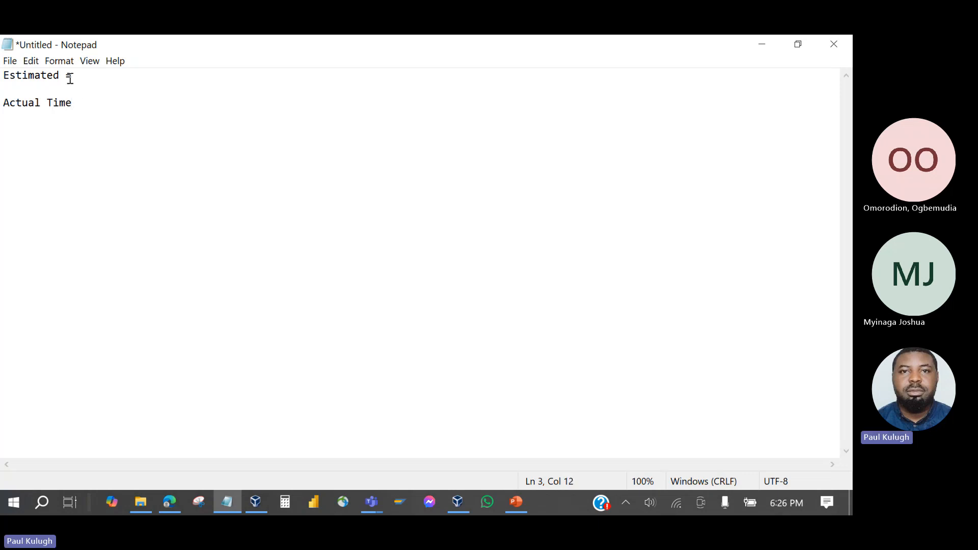
{"action": "left_click", "coordinate": [70, 78]}
{"action": "key", "text": "Left"}
{"action": "type", "text": "Time"}
{"action": "left_click", "coordinate": [82, 107]}
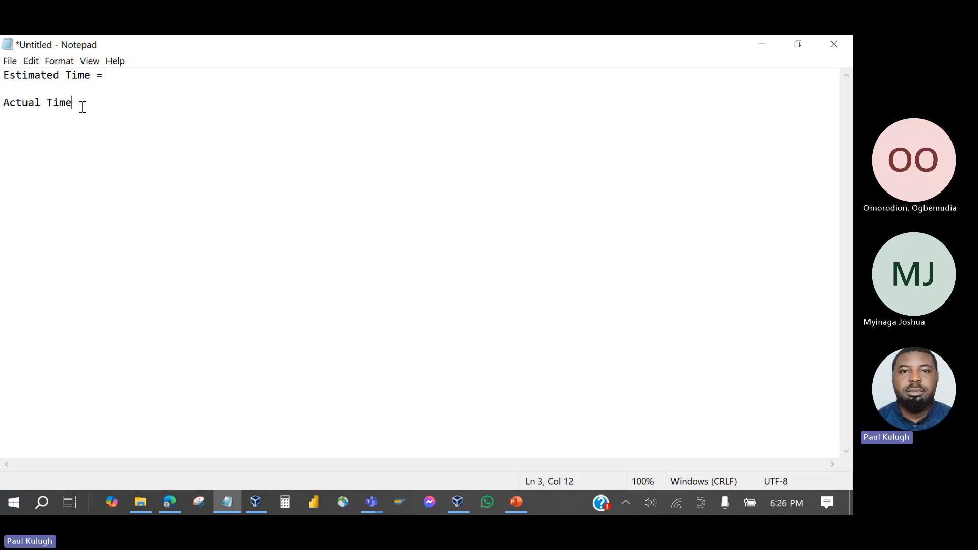
{"action": "left_click", "coordinate": [119, 76]}
{"action": "type", "text": "Planing"}
{"action": "key", "text": "BackSpace"}
{"action": "key", "text": "BackSpace"}
{"action": "key", "text": "BackSpace"}
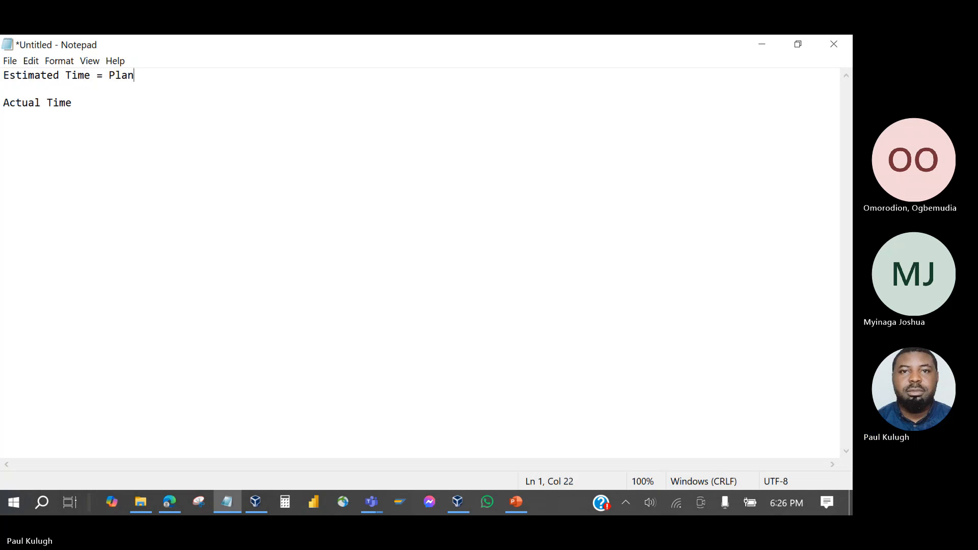
{"action": "type", "text": "ning"}
{"action": "left_click", "coordinate": [78, 102]}
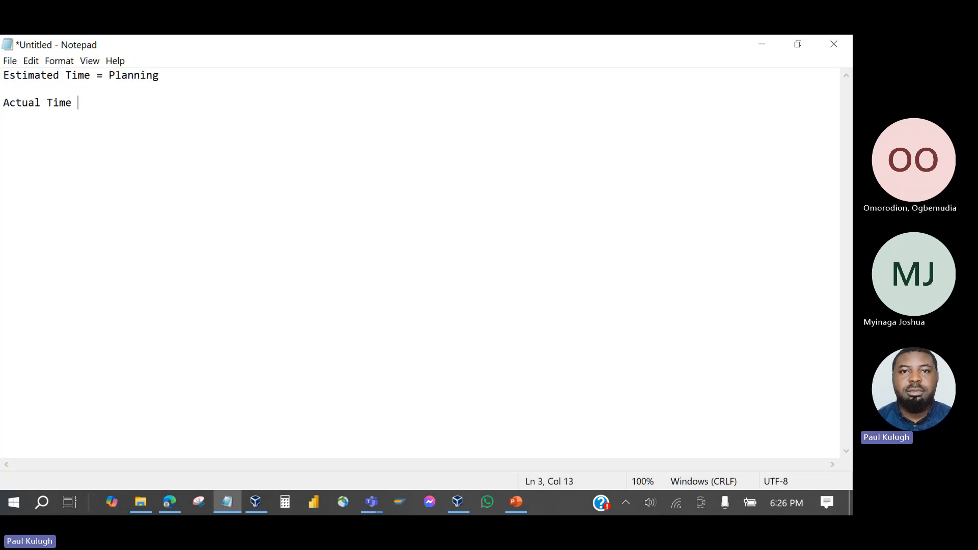
{"action": "type", "text": "= Completion"}
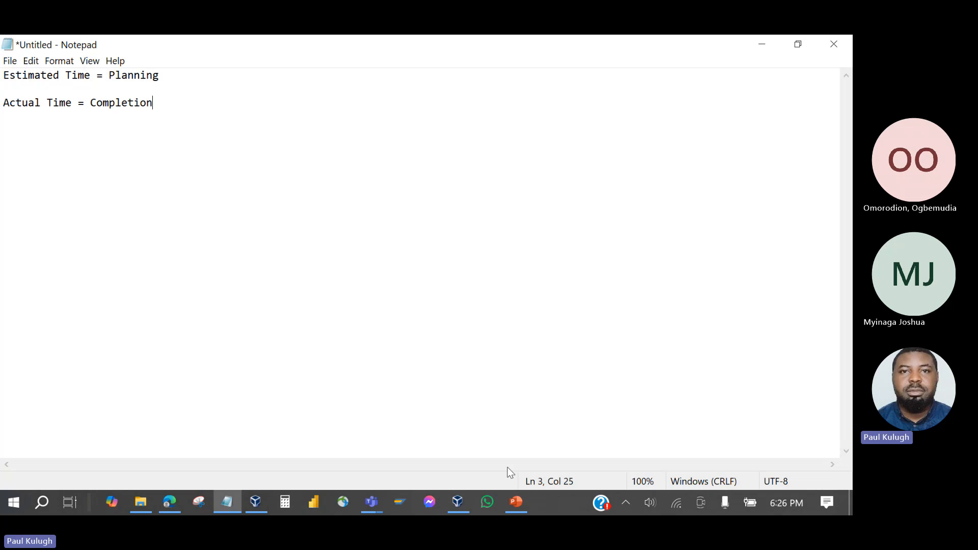
Undo the accidental slide picture resize, deselect it, and minimize PowerPoint.
{"action": "left_click", "coordinate": [515, 503]}
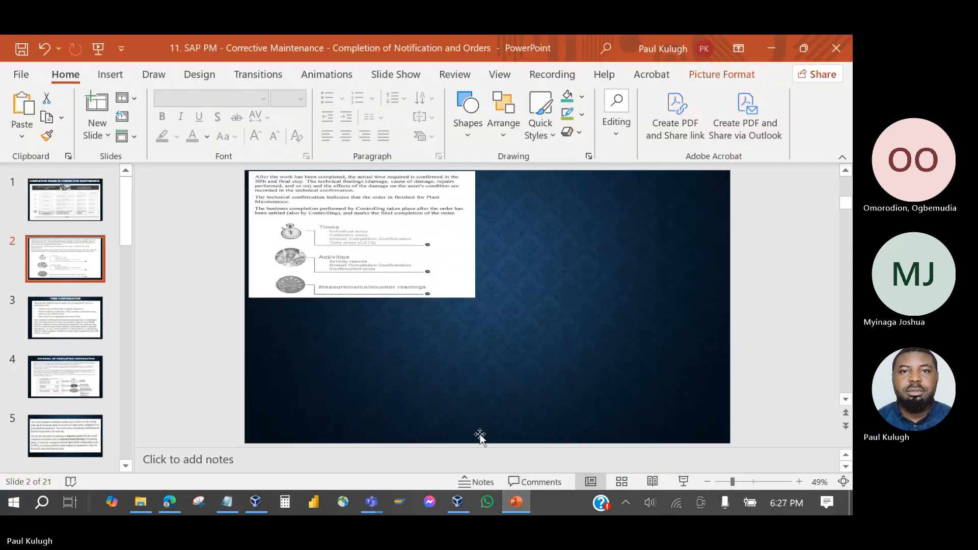
{"action": "key", "text": "ctrl+z"}
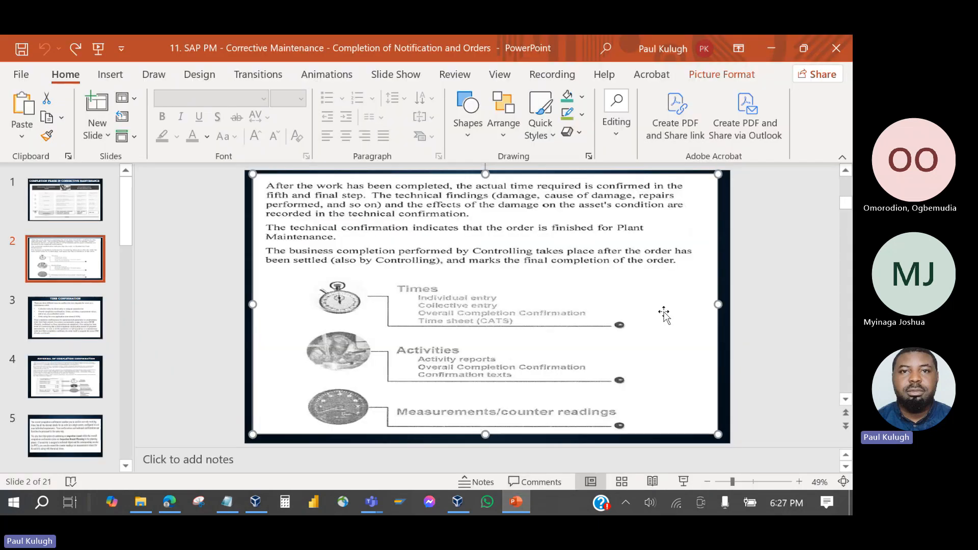
{"action": "left_click", "coordinate": [790, 310]}
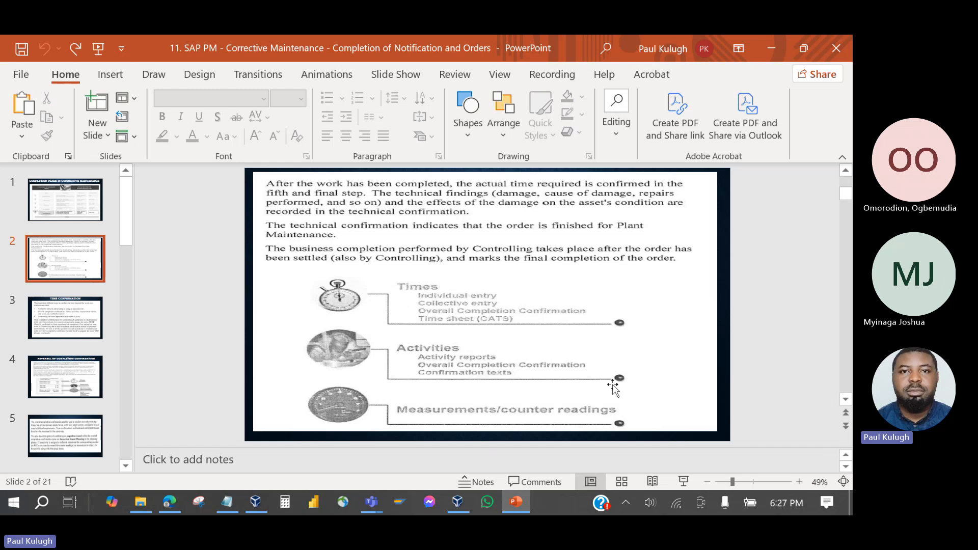
{"action": "left_click", "coordinate": [511, 503]}
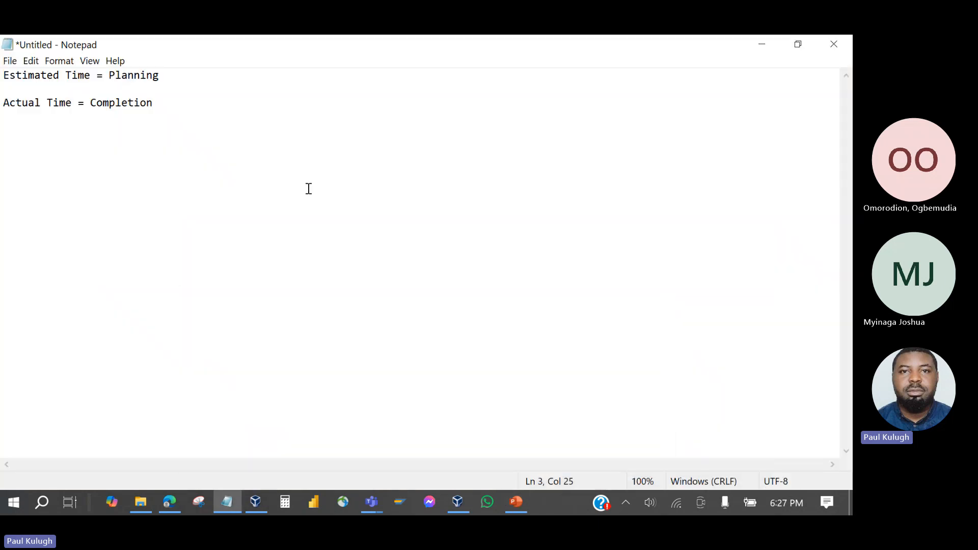
Add '4 Pax' and '10Hrs' lines below the Estimated/Actual Time notes.
{"action": "left_click_drag", "start_coordinate": [154, 102], "coordinate": [61, 90]}
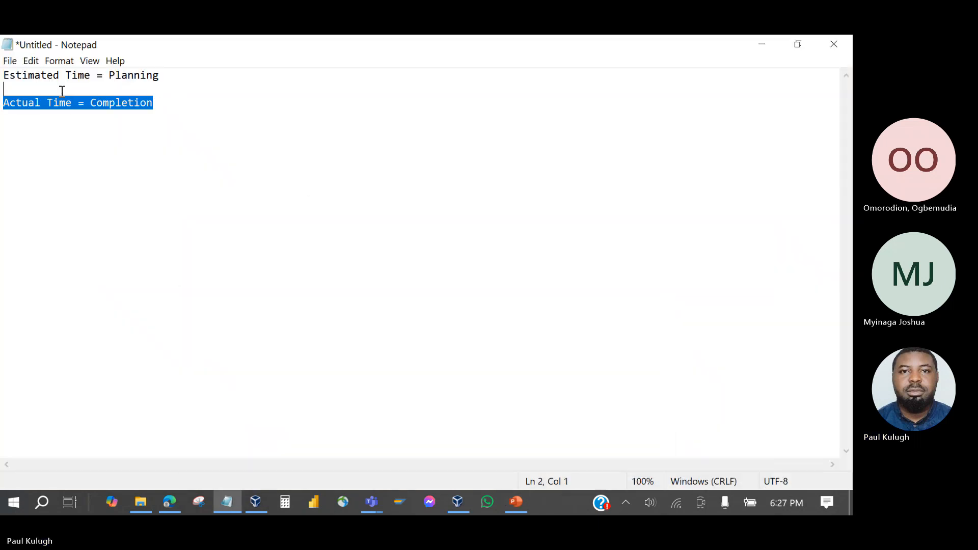
{"action": "left_click_drag", "start_coordinate": [159, 76], "coordinate": [3, 76]}
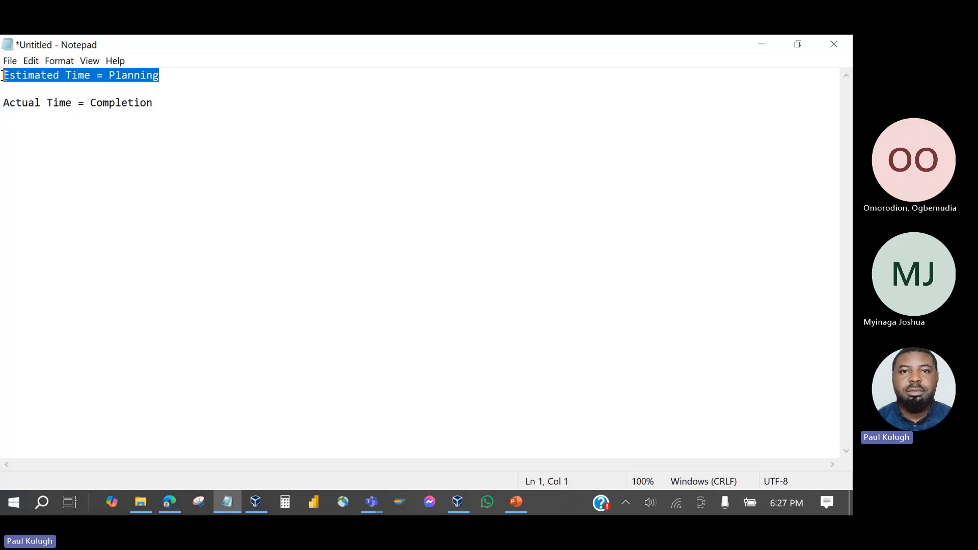
{"action": "left_click", "coordinate": [155, 104]}
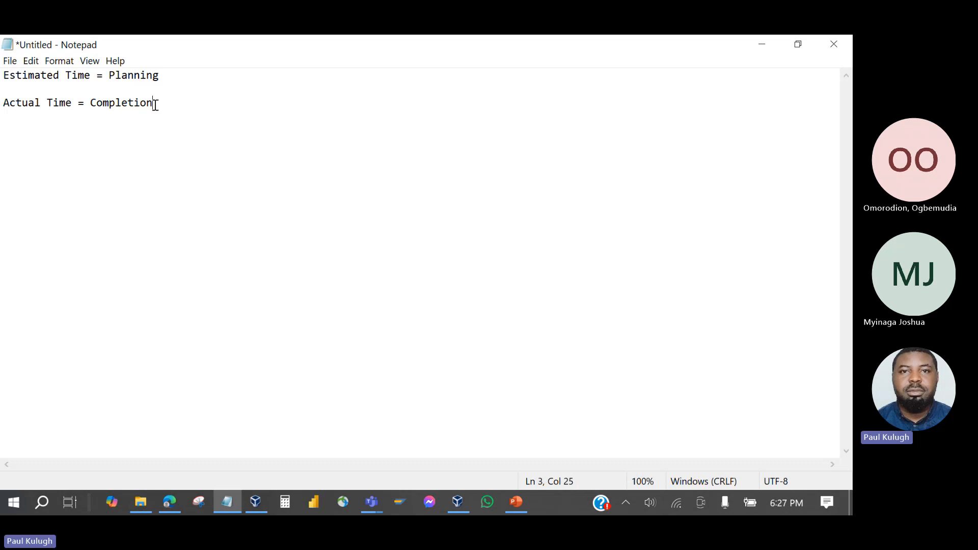
{"action": "key", "text": "Return"}
{"action": "key", "text": "Return"}
{"action": "type", "text": "4 Pax"}
{"action": "key", "text": "Return"}
{"action": "key", "text": "Return"}
{"action": "type", "text": "10Hrs"}
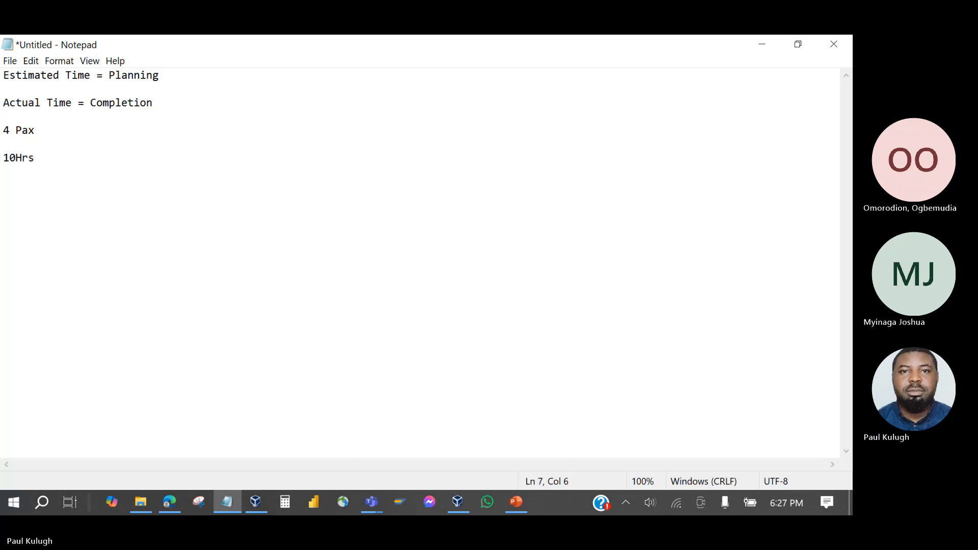
{"action": "key", "text": "Return"}
{"action": "key", "text": "Return"}
Type 'Capacity Utilization = Hours per Day * Pax * Actual Hours =' on a new line, correcting typos.
{"action": "type", "text": "Capa"}
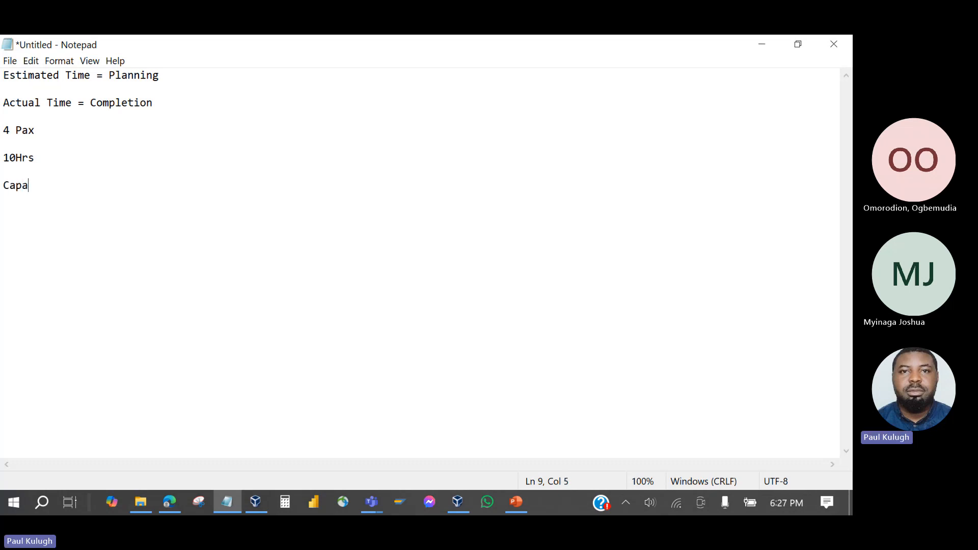
{"action": "type", "text": "city Utiliz"}
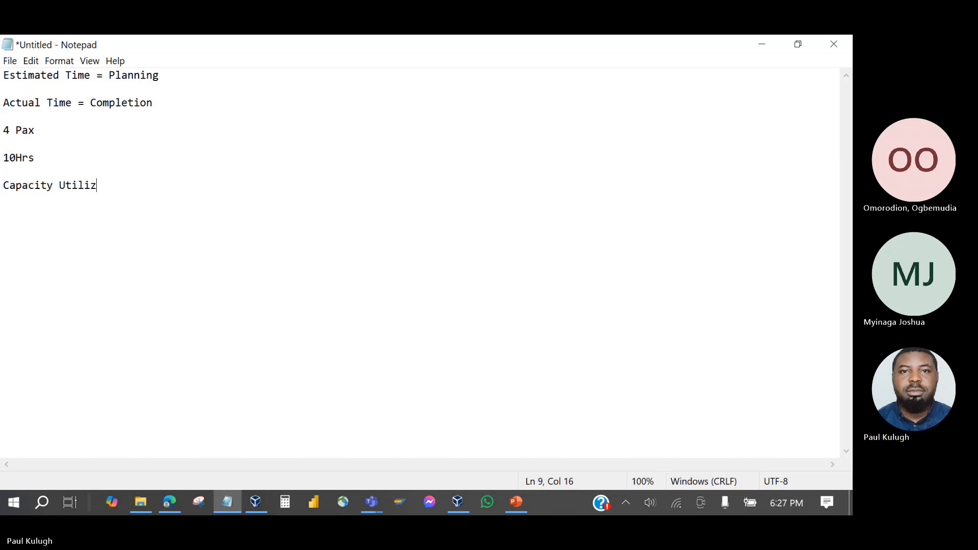
{"action": "type", "text": "ation = Hours per"}
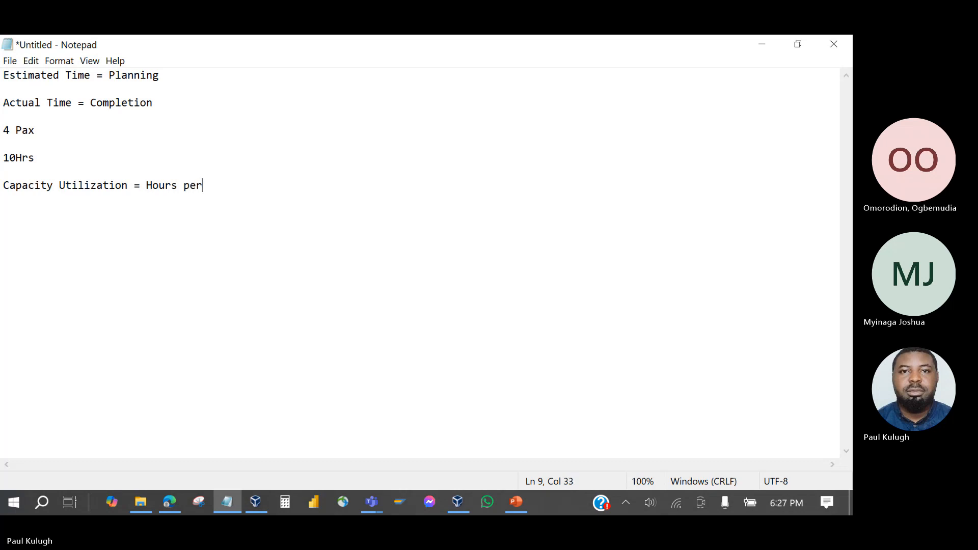
{"action": "type", "text": " Day * n"}
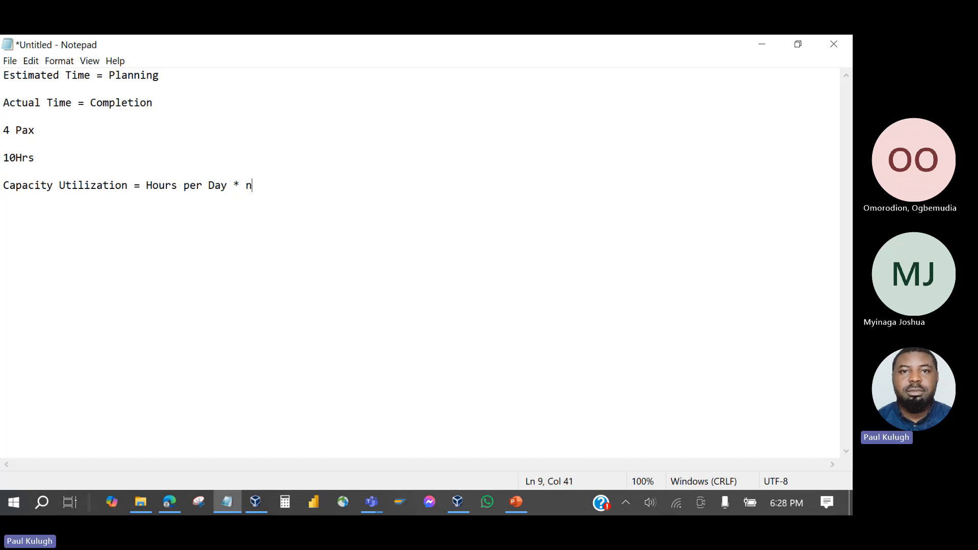
{"action": "key", "text": "BackSpace"}
{"action": "type", "text": "N"}
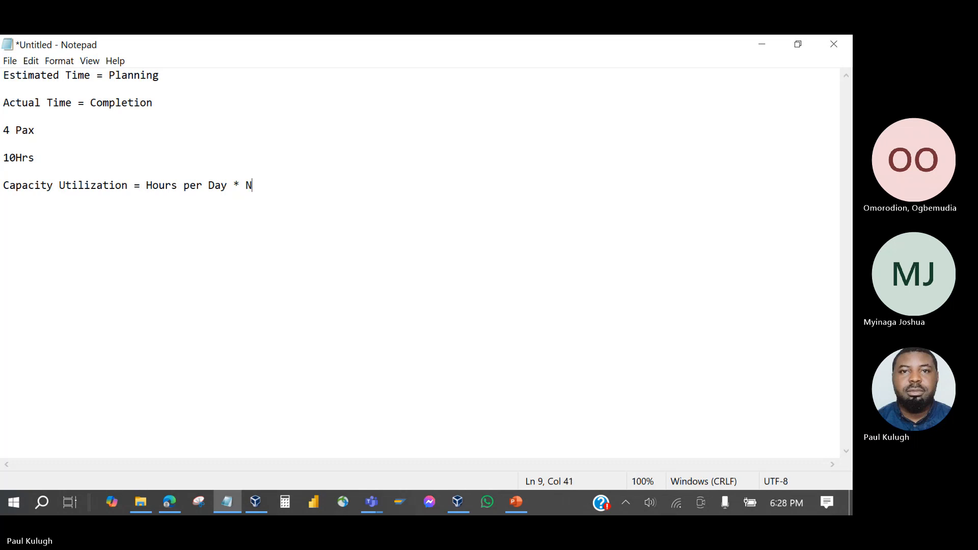
{"action": "type", "text": "umber"}
{"action": "type", "text": " P"}
{"action": "key", "text": "BackSpace"}
{"action": "key", "text": "BackSpace"}
{"action": "key", "text": "BackSpace"}
{"action": "key", "text": "BackSpace"}
{"action": "key", "text": "BackSpace"}
{"action": "key", "text": "BackSpace"}
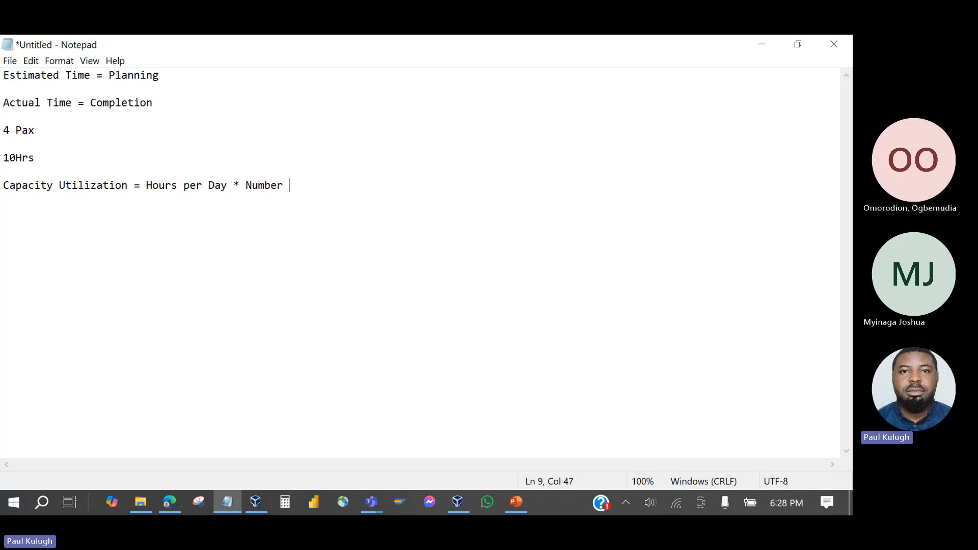
{"action": "key", "text": "BackSpace"}
{"action": "key", "text": "BackSpace"}
{"action": "type", "text": "Pax"}
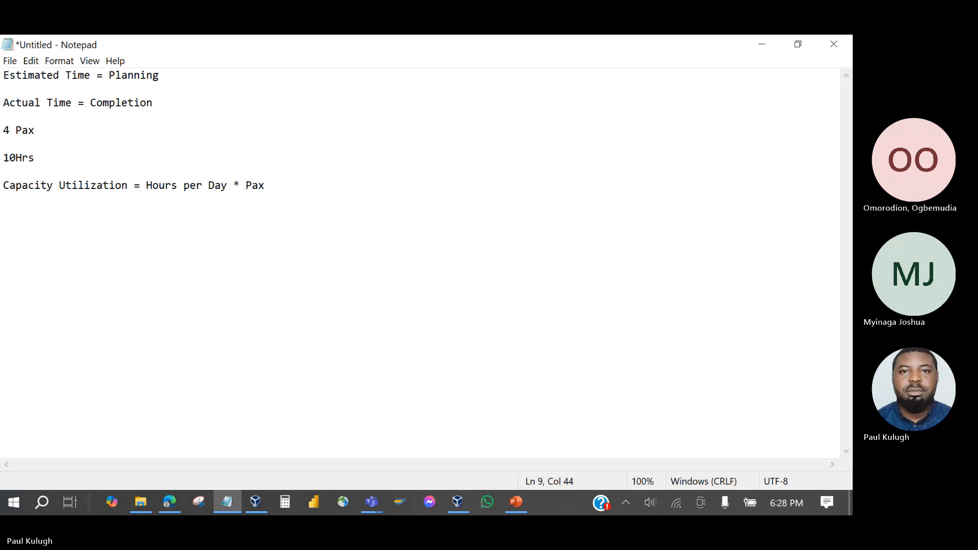
{"action": "type", "text": " *"}
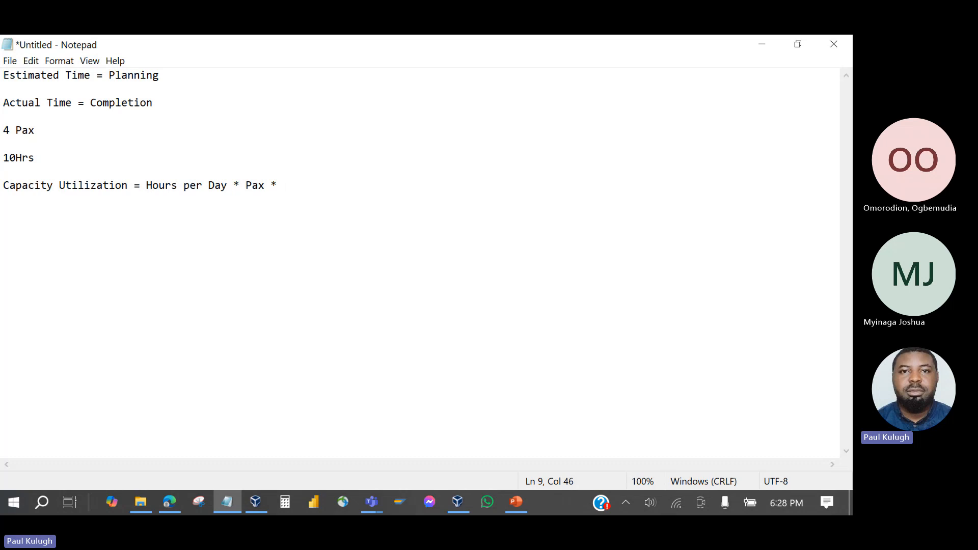
{"action": "type", "text": "Actual"}
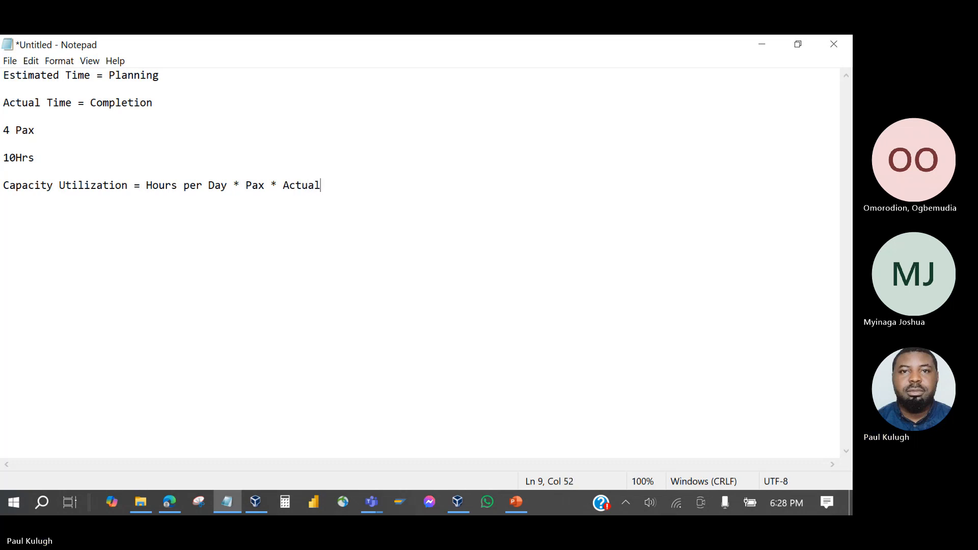
{"action": "type", "text": " Hours"}
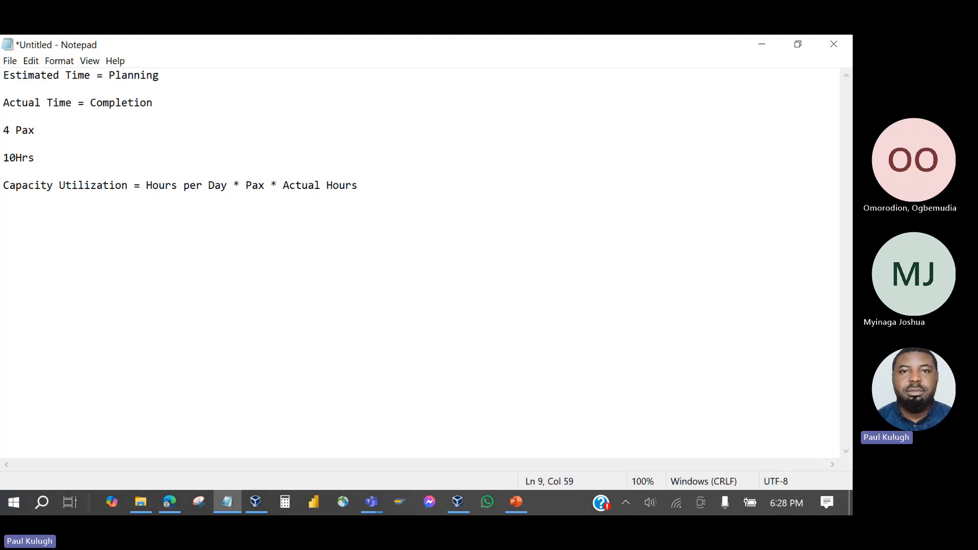
{"action": "type", "text": "="}
{"action": "key", "text": "Return"}
{"action": "key", "text": "Return"}
Write 'Capacity Utilization days in * pax * hours per day =' with '31*4*10 =' beneath it.
{"action": "type", "text": "Capacit"}
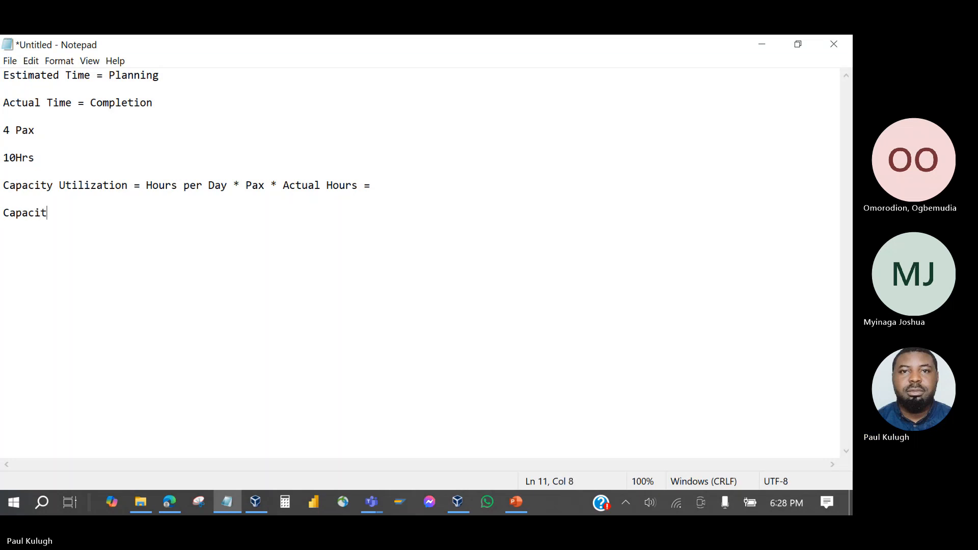
{"action": "type", "text": "y Utilization"}
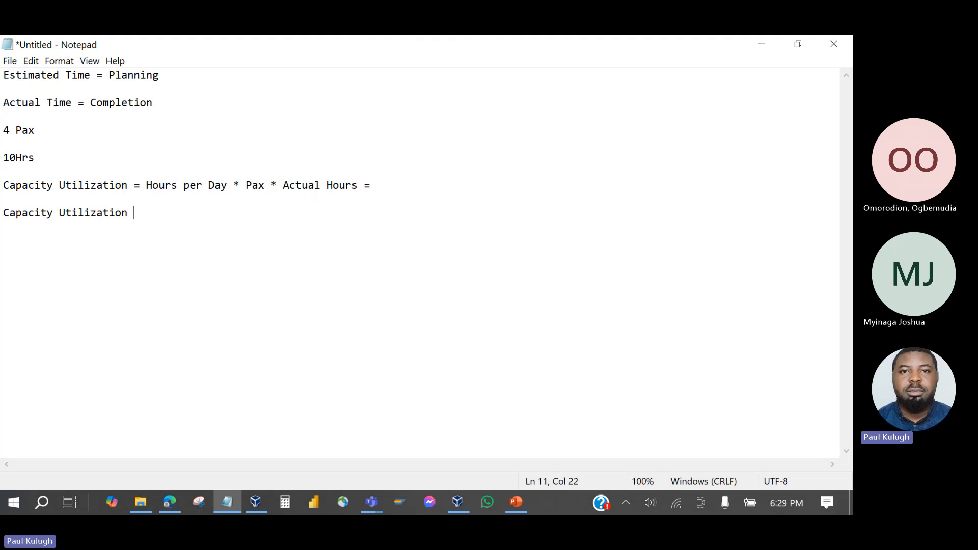
{"action": "type", "text": " Hours"}
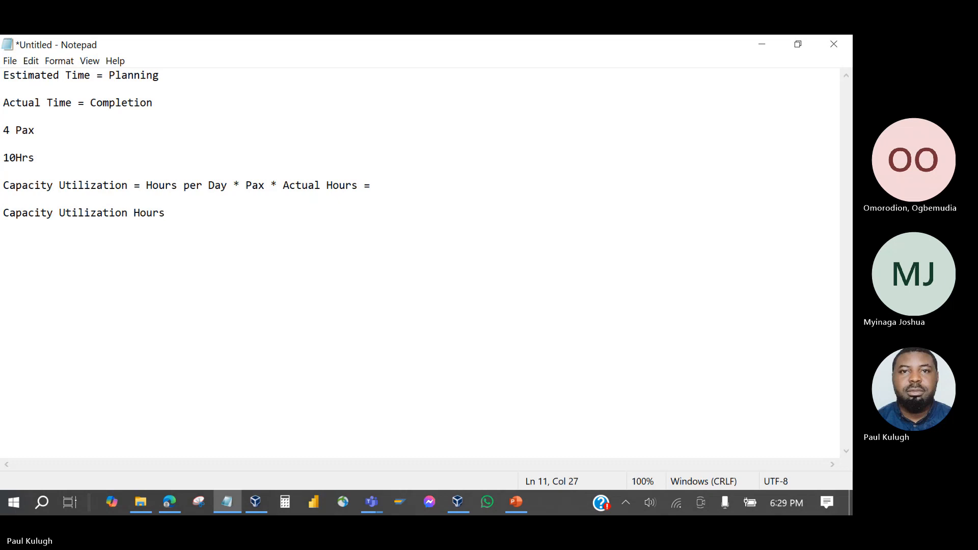
{"action": "key", "text": "BackSpace"}
{"action": "key", "text": "BackSpace"}
{"action": "key", "text": "BackSpace"}
{"action": "key", "text": "BackSpace"}
{"action": "key", "text": "BackSpace"}
{"action": "type", "text": "days in "}
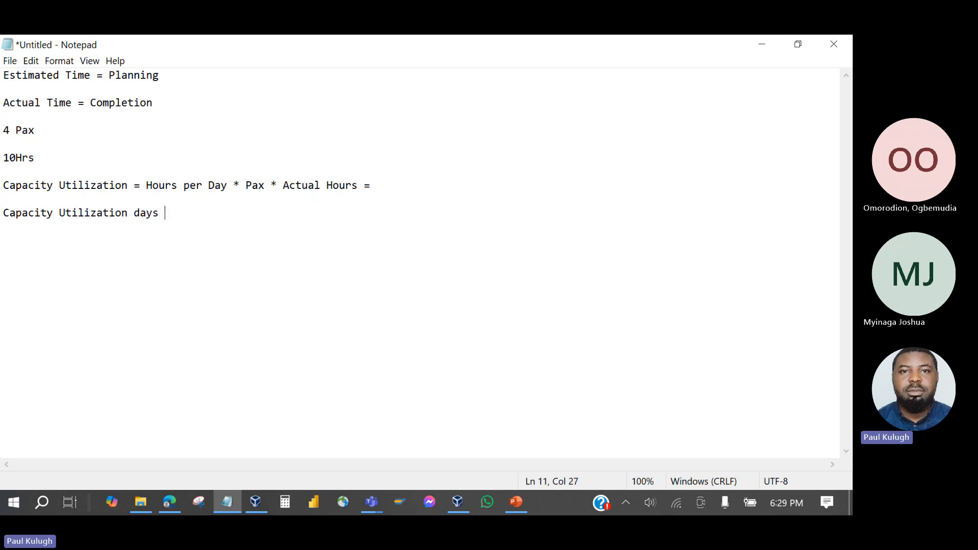
{"action": "type", "text": "* pa"}
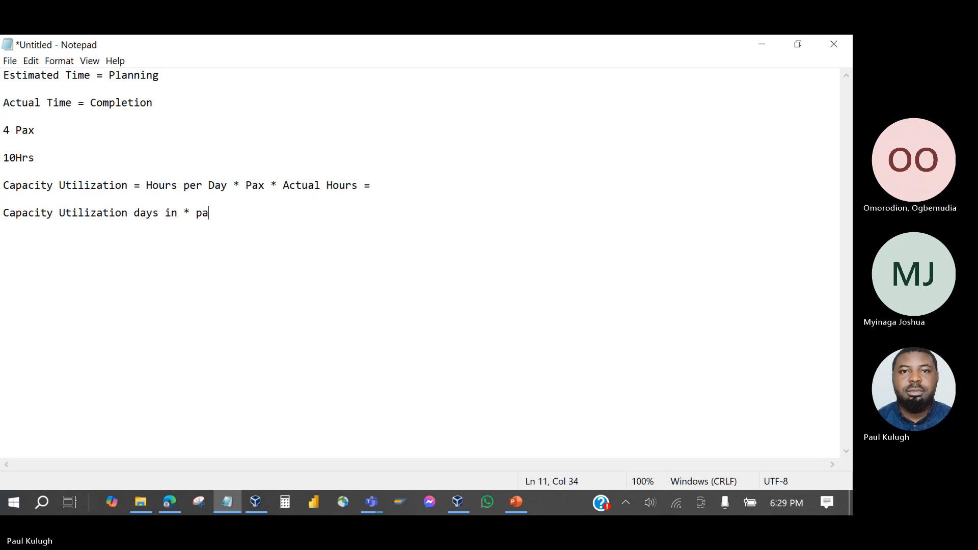
{"action": "type", "text": "x *"}
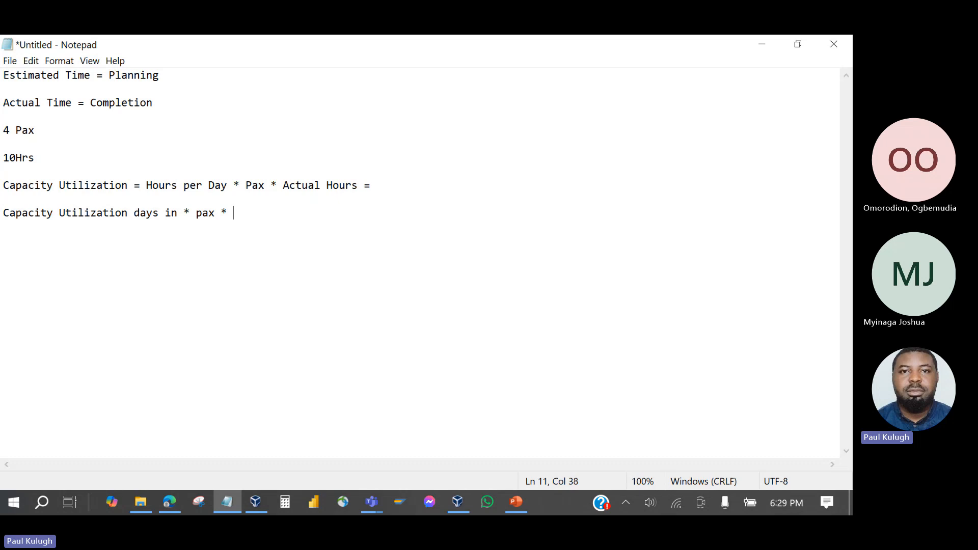
{"action": "type", "text": " hour"}
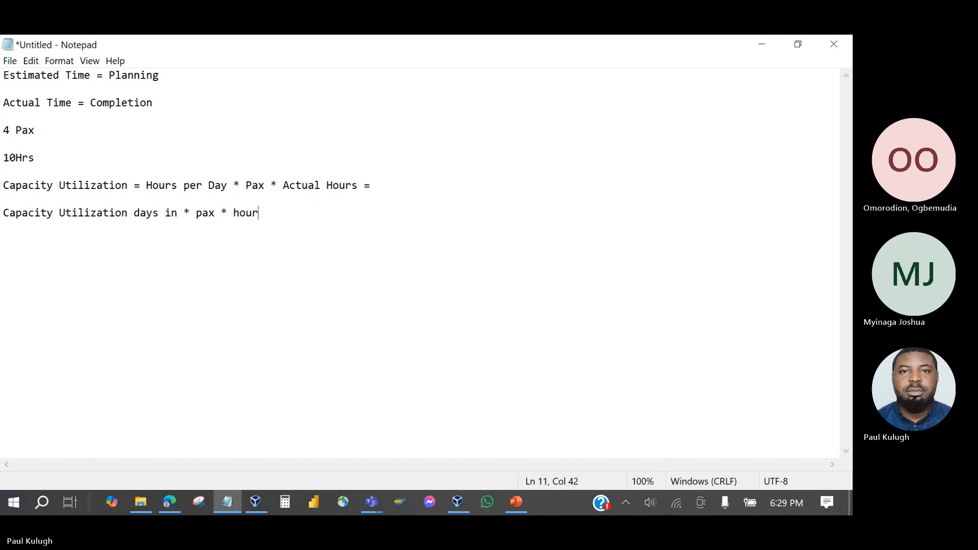
{"action": "type", "text": "s p"}
{"action": "type", "text": "day ="}
{"action": "key", "text": "Return"}
{"action": "key", "text": "Return"}
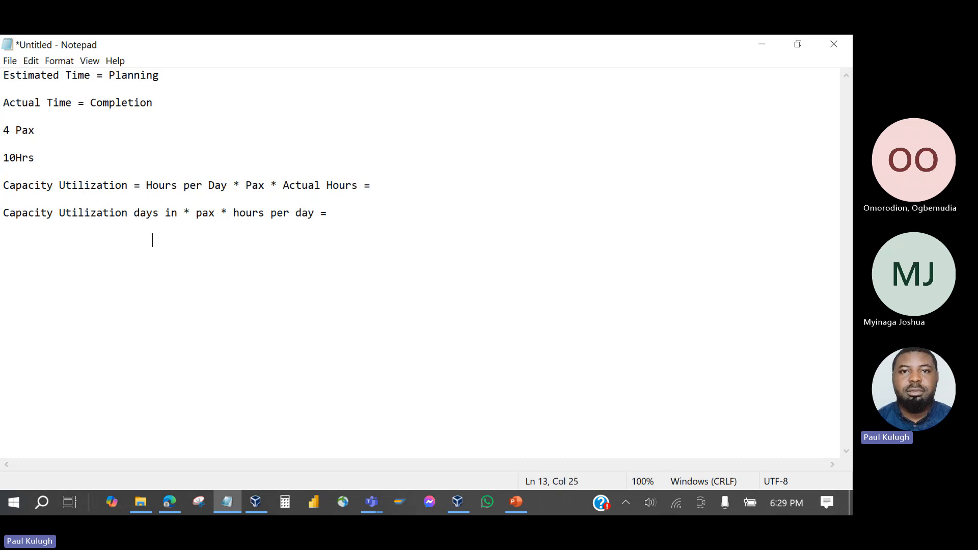
{"action": "type", "text": "31*4*"}
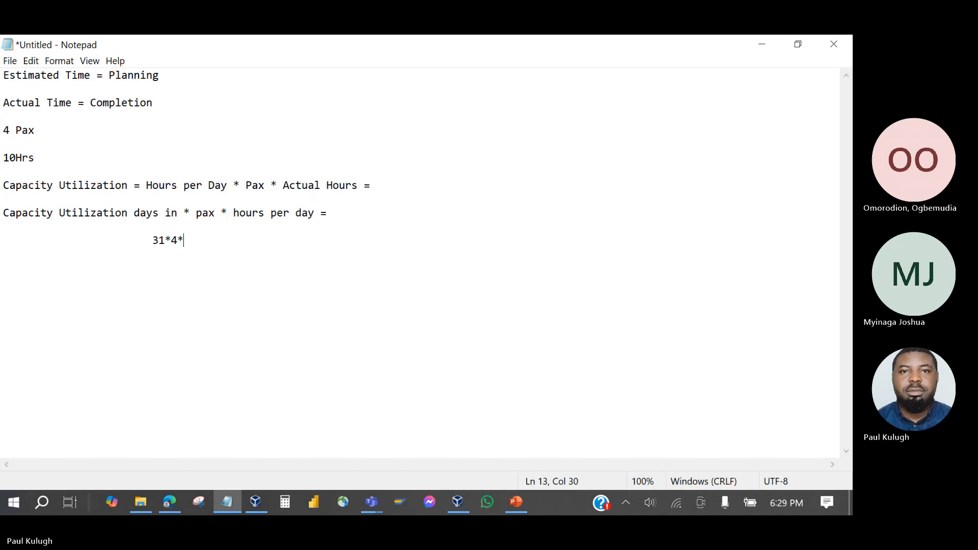
{"action": "type", "text": "10"}
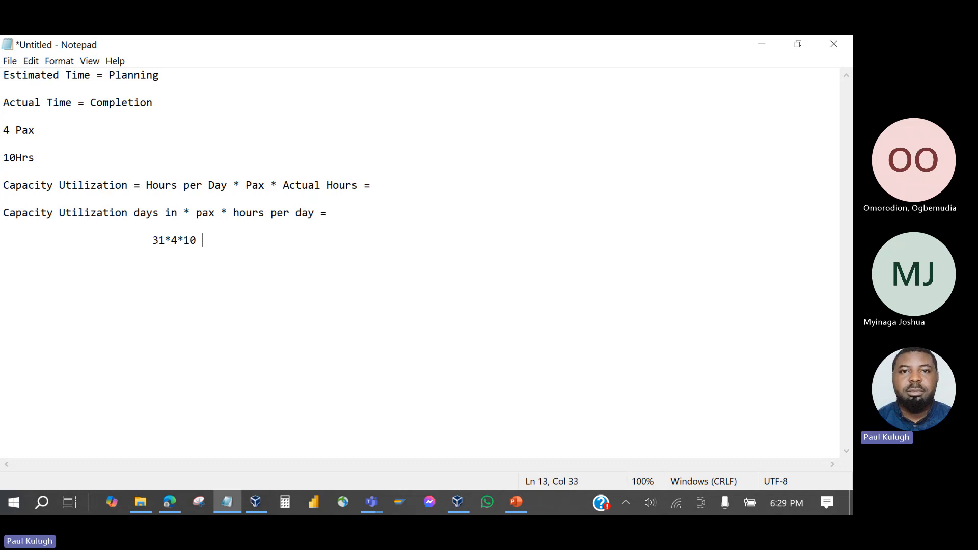
{"action": "type", "text": " ="}
Bring up Calculator in a smaller window moved beside the notes.
{"action": "left_click", "coordinate": [285, 502]}
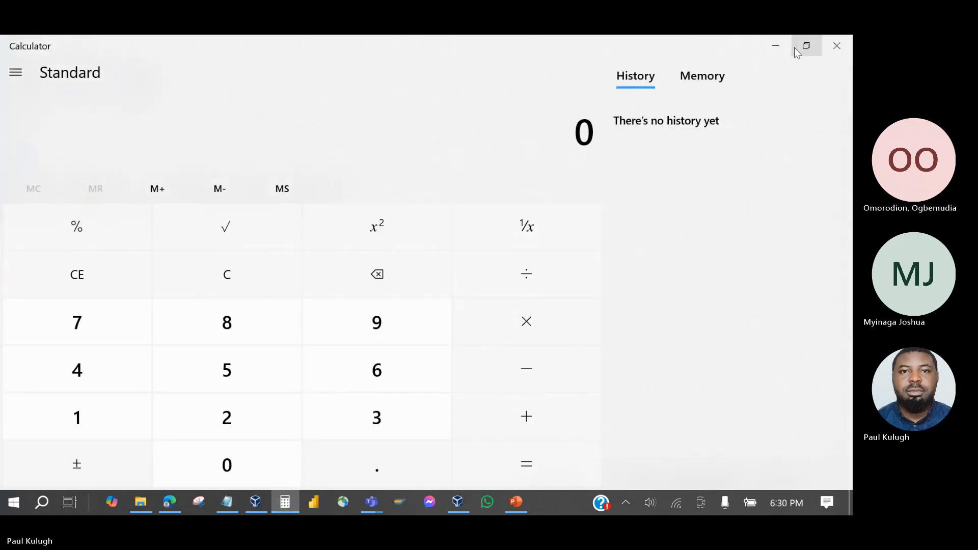
{"action": "left_click", "coordinate": [806, 46]}
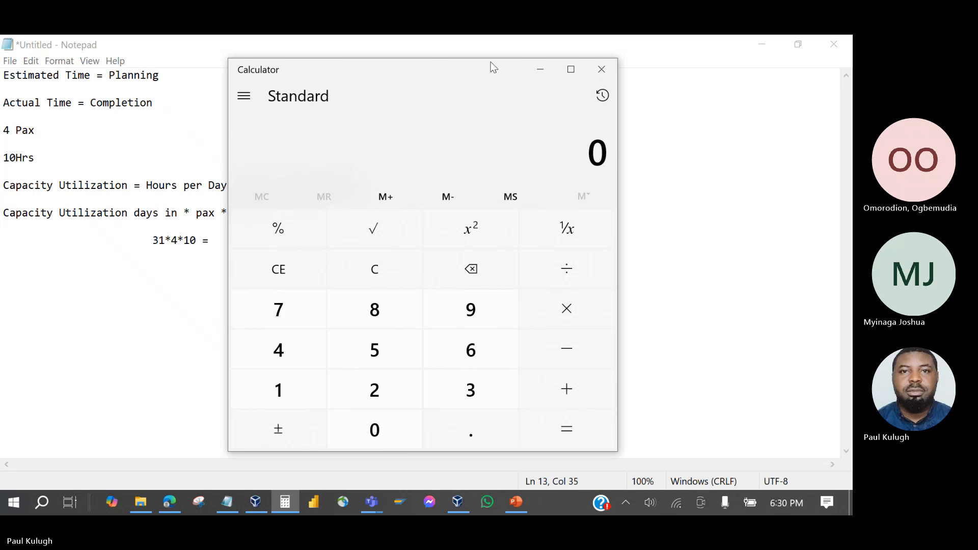
{"action": "left_click_drag", "start_coordinate": [497, 75], "coordinate": [698, 51]}
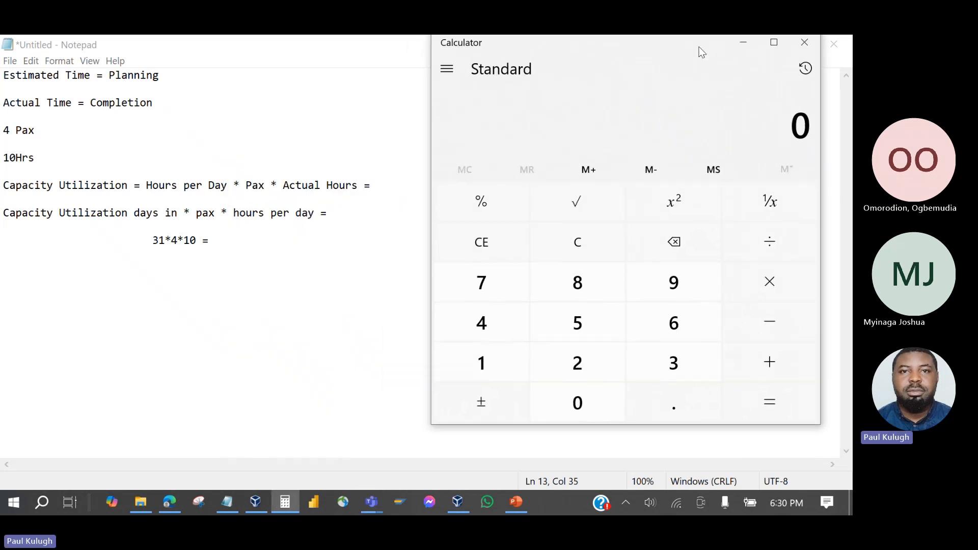
Compute 31 × 4 × 10 = 1,240 in Calculator and return to Notepad.
{"action": "left_click", "coordinate": [655, 367]}
{"action": "left_click", "coordinate": [467, 364]}
{"action": "left_click", "coordinate": [747, 297]}
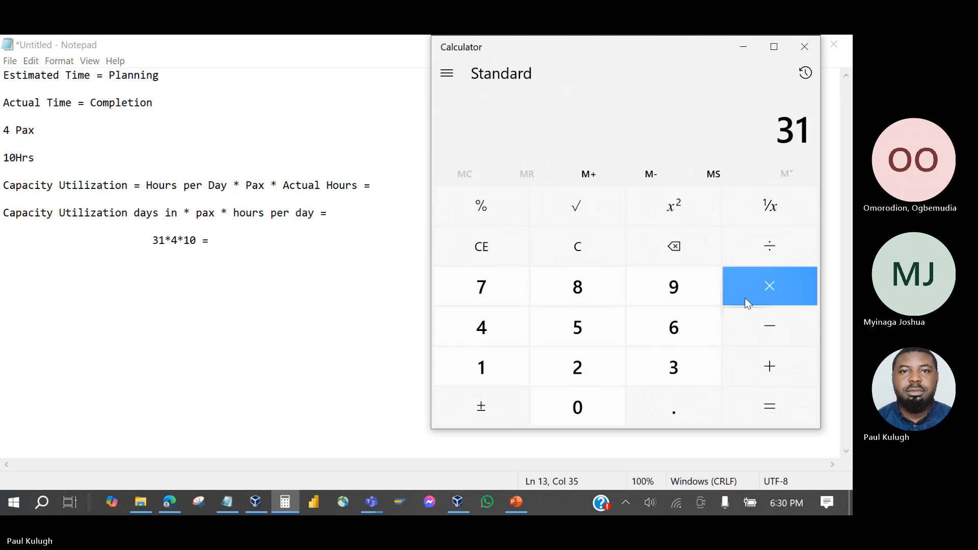
{"action": "left_click", "coordinate": [478, 340]}
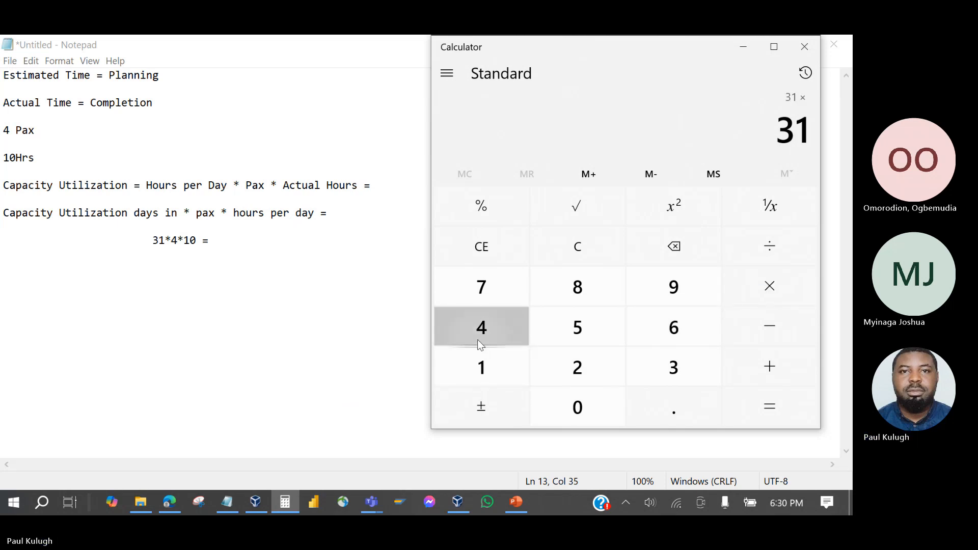
{"action": "left_click", "coordinate": [766, 297]}
{"action": "left_click", "coordinate": [478, 375]}
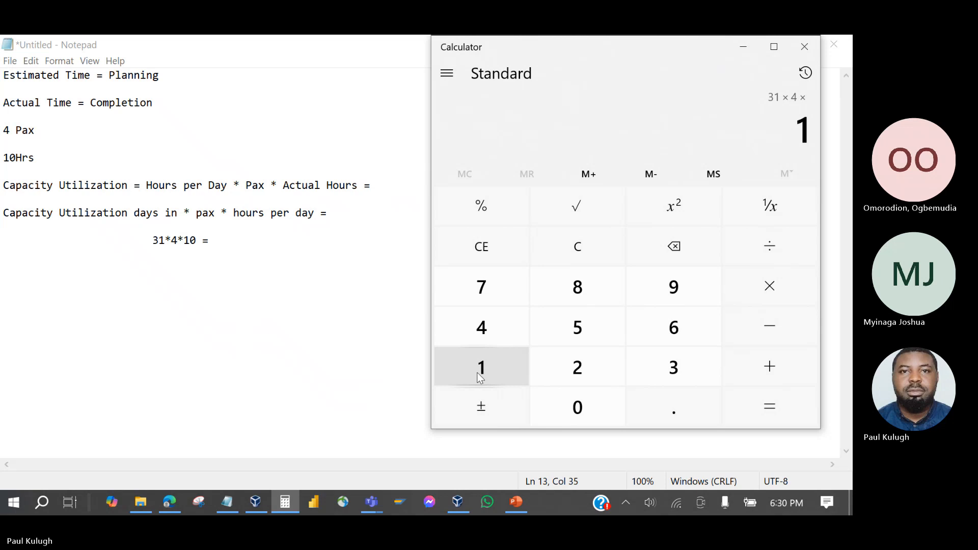
{"action": "left_click", "coordinate": [597, 420]}
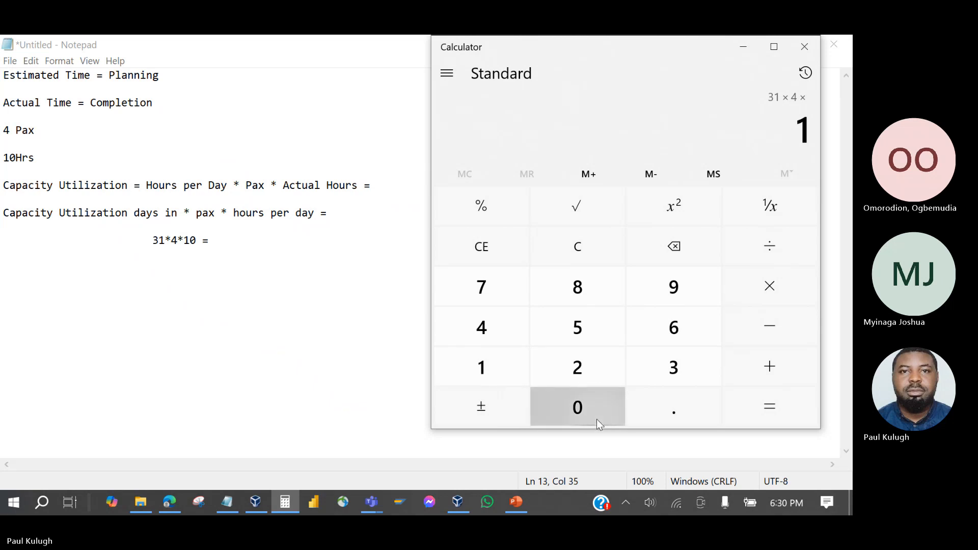
{"action": "left_click", "coordinate": [760, 400]}
{"action": "left_click", "coordinate": [318, 232]}
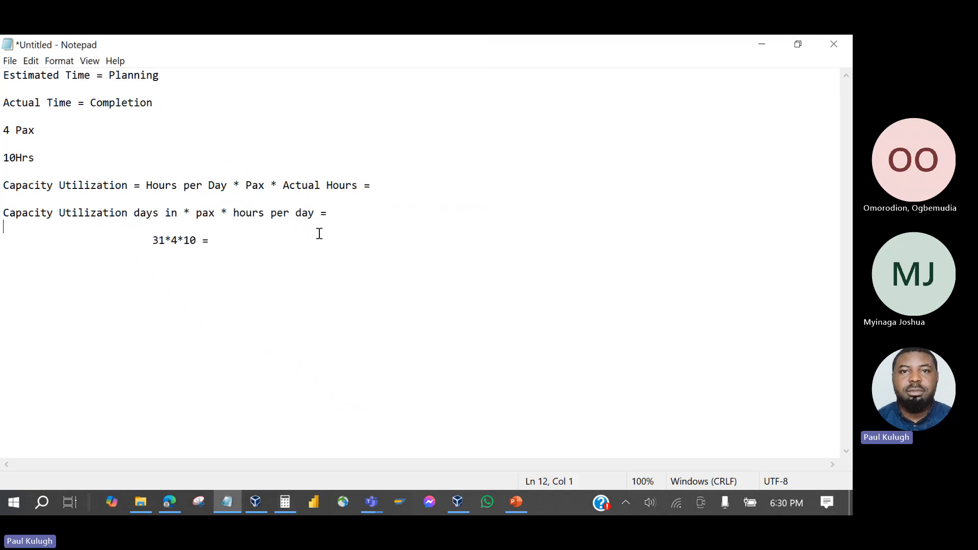
Complete the worked line as '31*4*10 = 1240Hrs'.
{"action": "left_click", "coordinate": [300, 234]}
{"action": "type", "text": "1240"}
{"action": "type", "text": "Hrs"}
{"action": "key", "text": "Return"}
Begin an indented second calculation '31*4*8' on the line below.
{"action": "key", "text": "Tab"}
{"action": "key", "text": "Tab"}
{"action": "key", "text": "Tab"}
{"action": "type", "text": "31*4*"}
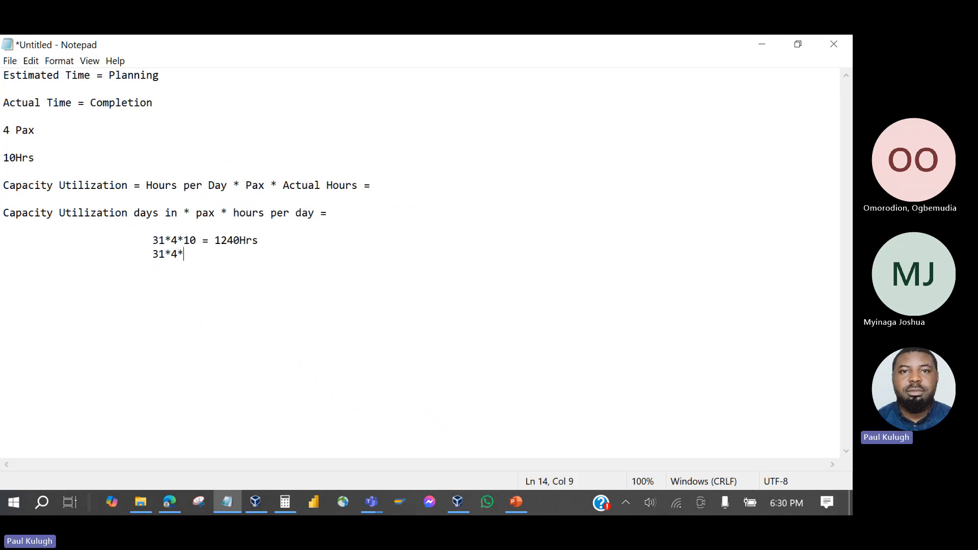
{"action": "type", "text": "8mm"}
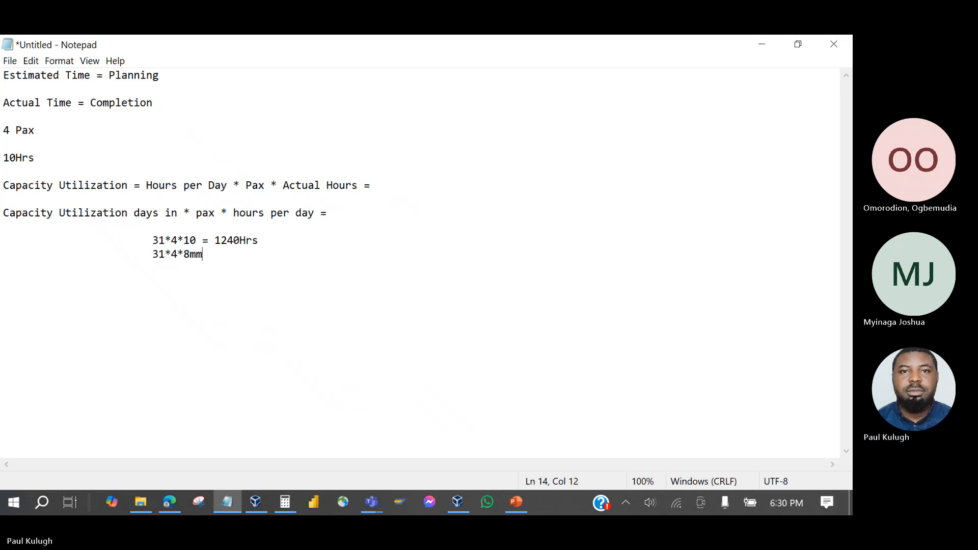
{"action": "key", "text": "BackSpace"}
{"action": "key", "text": "BackSpace"}
End the second line with '=' and compute 31 × 4 × 8 = 992 in Calculator.
{"action": "type", "text": "-"}
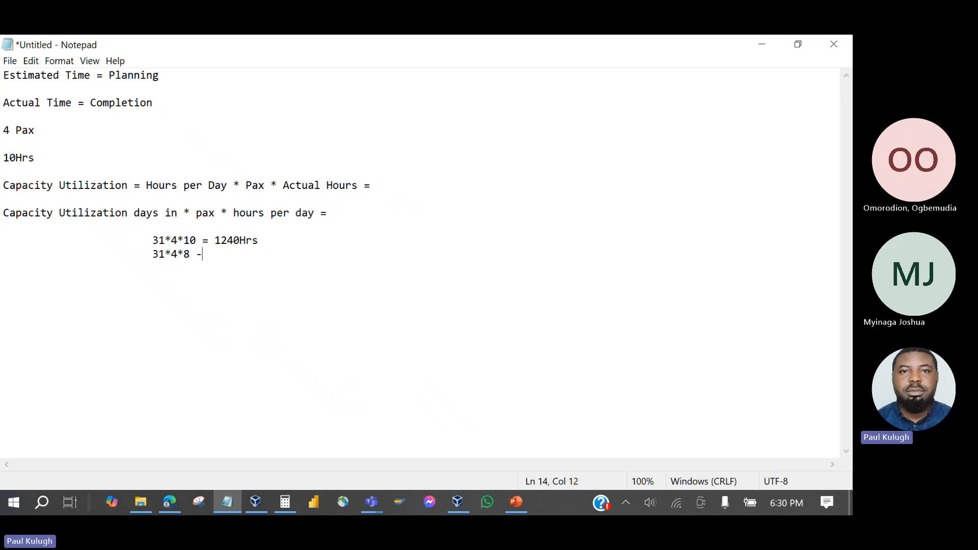
{"action": "key", "text": "BackSpace"}
{"action": "type", "text": "="}
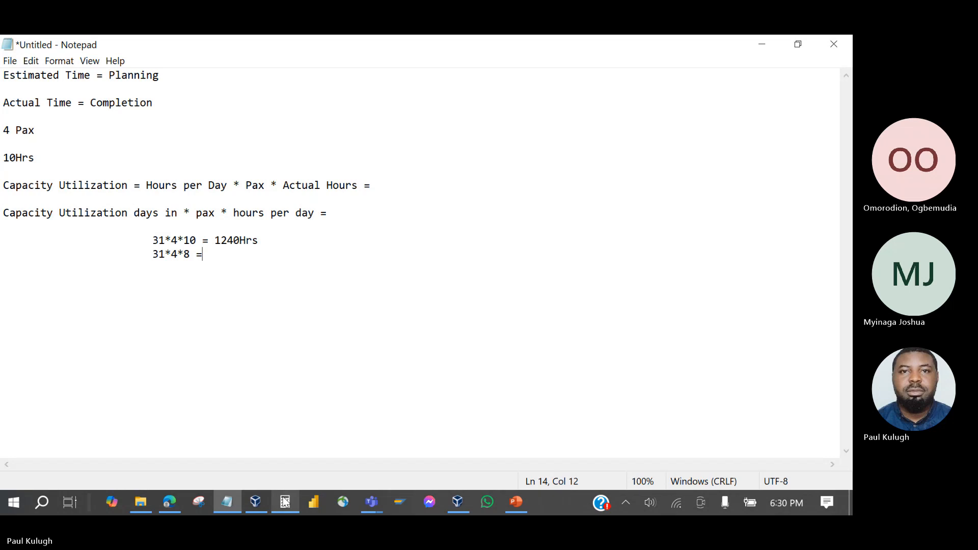
{"action": "left_click", "coordinate": [285, 500]}
{"action": "left_click", "coordinate": [561, 250]}
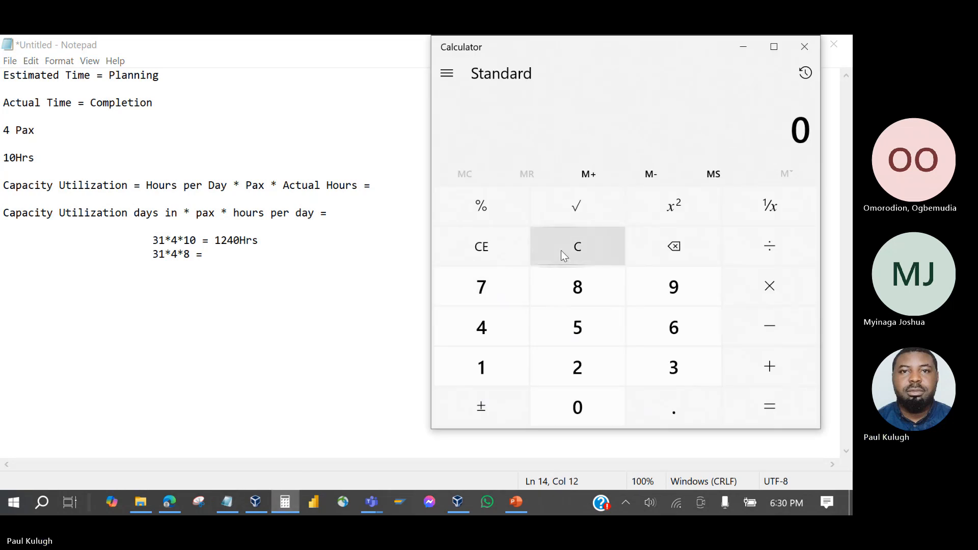
{"action": "left_click", "coordinate": [648, 373]}
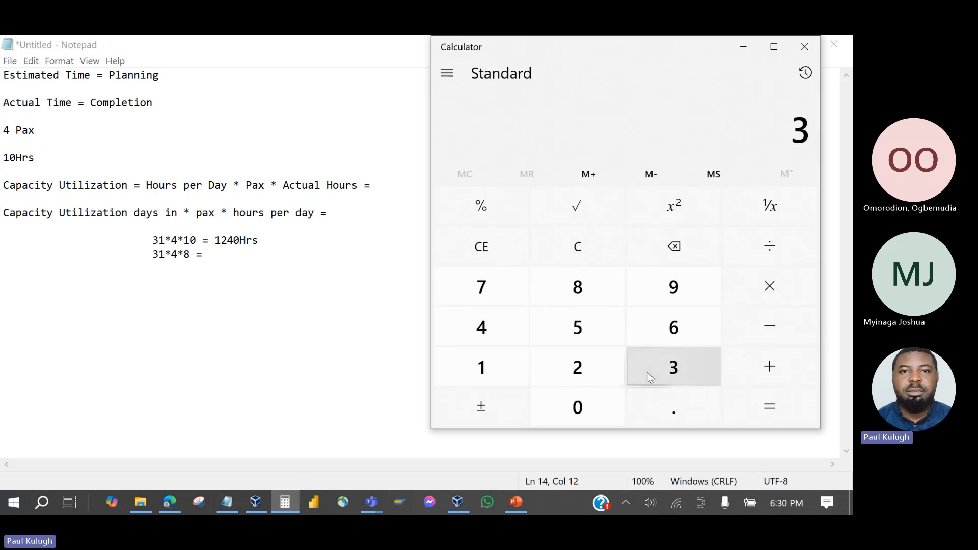
{"action": "left_click", "coordinate": [499, 372]}
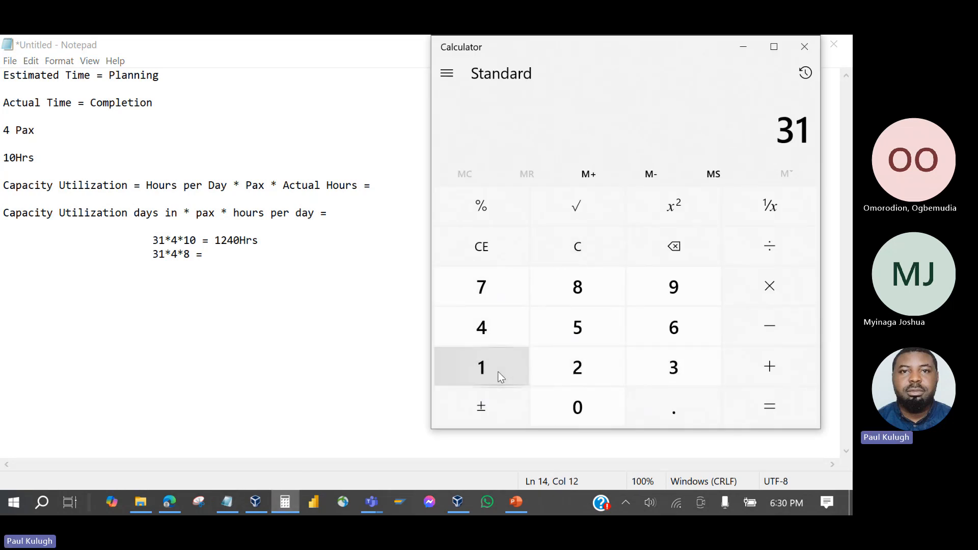
{"action": "left_click", "coordinate": [747, 286]}
{"action": "left_click", "coordinate": [482, 327]}
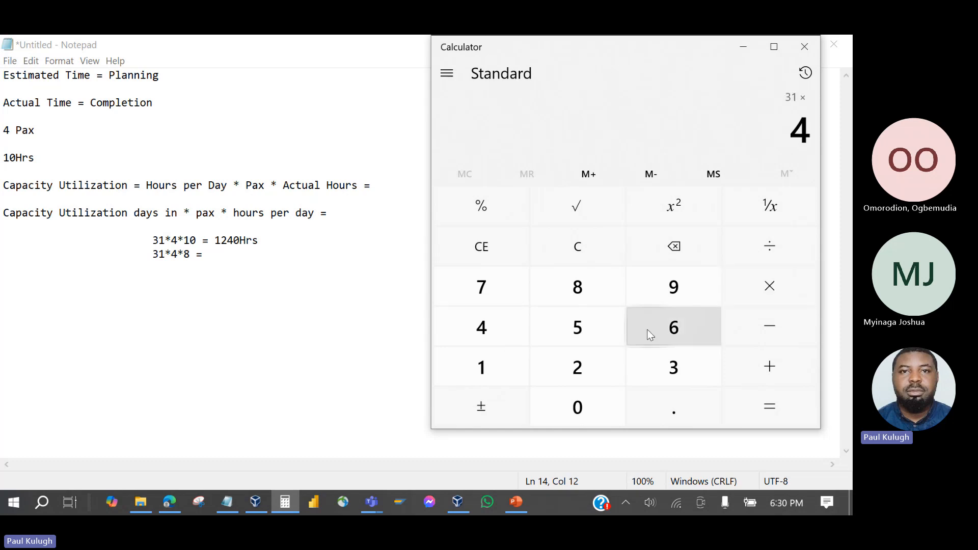
{"action": "left_click", "coordinate": [745, 295]}
{"action": "left_click", "coordinate": [584, 295]}
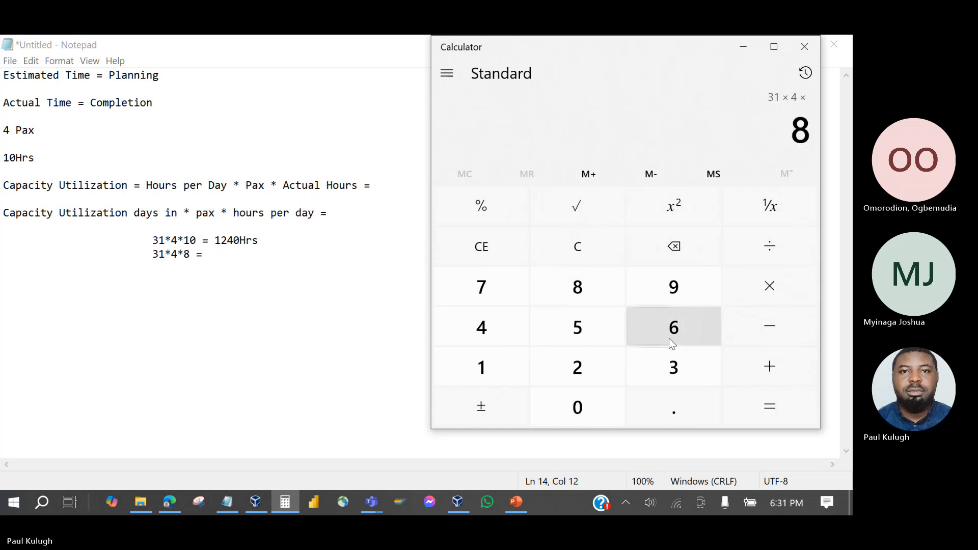
{"action": "left_click", "coordinate": [750, 412]}
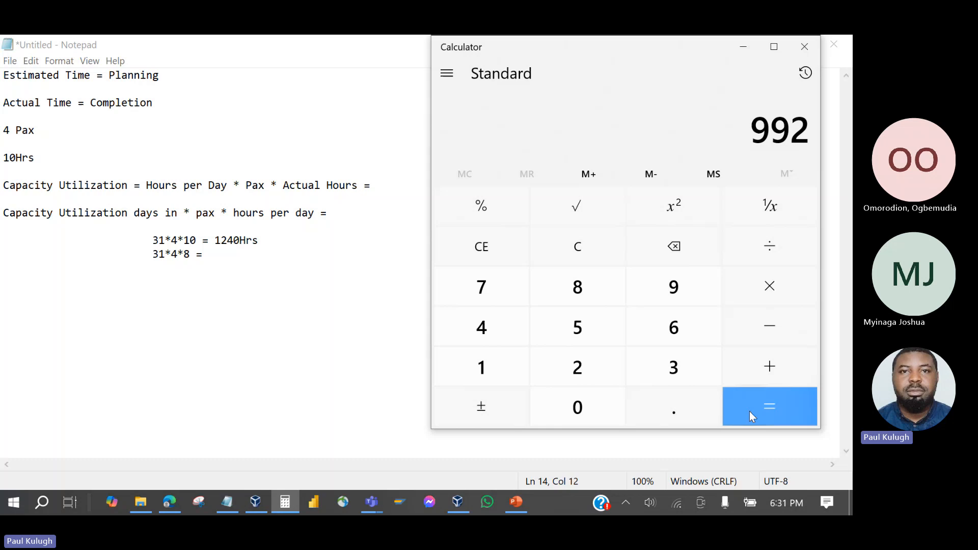
Record the result as '991Hrs' after '31*4*8 =' in Notepad.
{"action": "left_click", "coordinate": [227, 258]}
{"action": "type", "text": "9"}
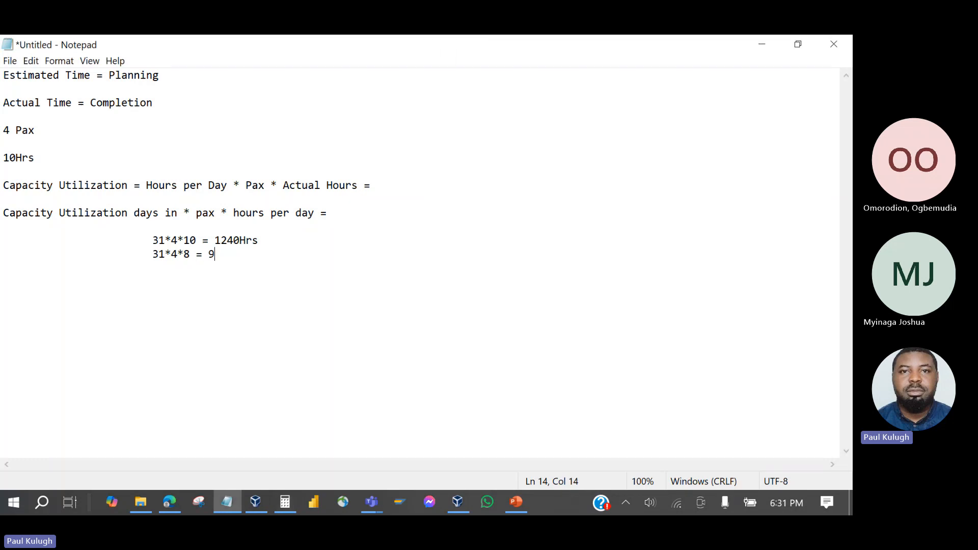
{"action": "left_click", "coordinate": [292, 503]}
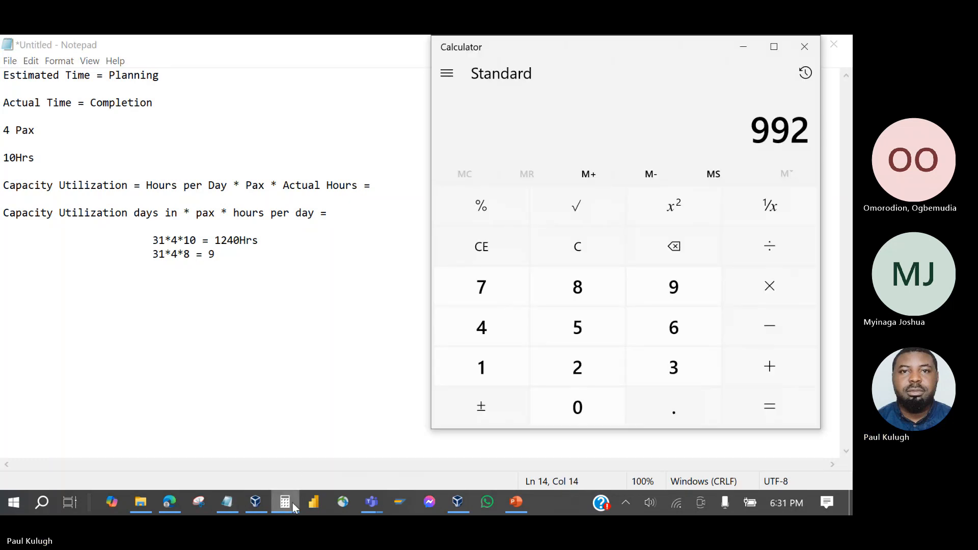
{"action": "left_click", "coordinate": [292, 503]}
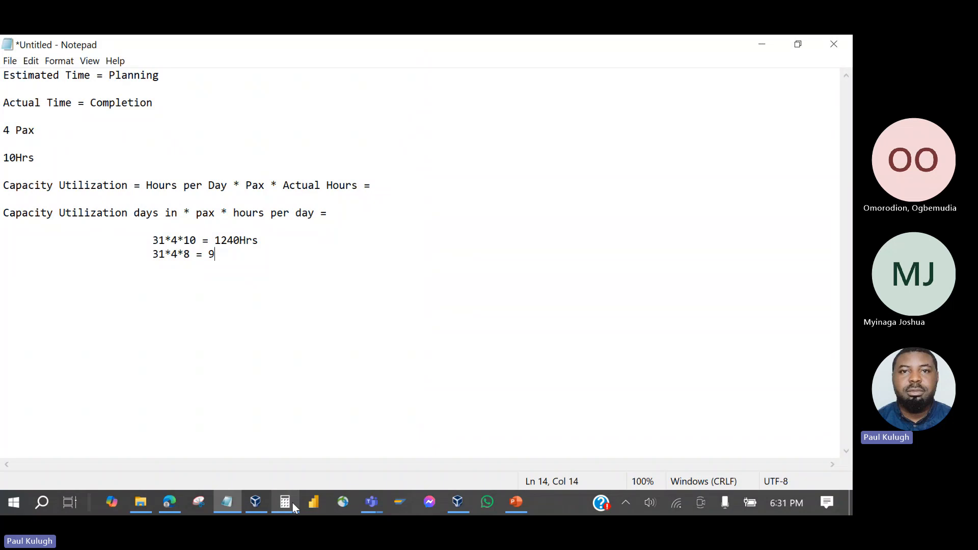
{"action": "type", "text": "91Hrs"}
{"action": "left_click_drag", "start_coordinate": [259, 240], "coordinate": [209, 256]}
Subtract 1,240 from 992 in Calculator to get -248, then return to Notepad.
{"action": "left_click", "coordinate": [289, 503]}
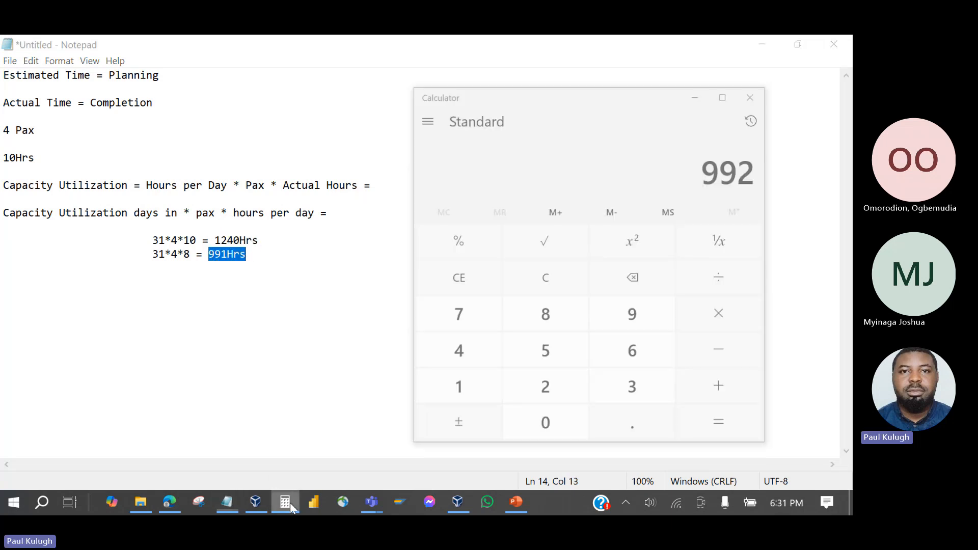
{"action": "left_click", "coordinate": [745, 323]}
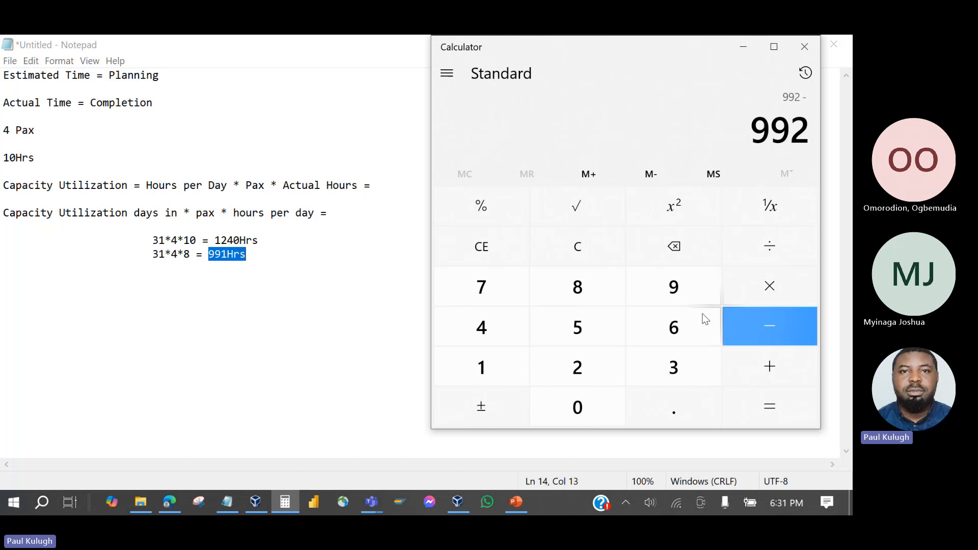
{"action": "left_click", "coordinate": [485, 363]}
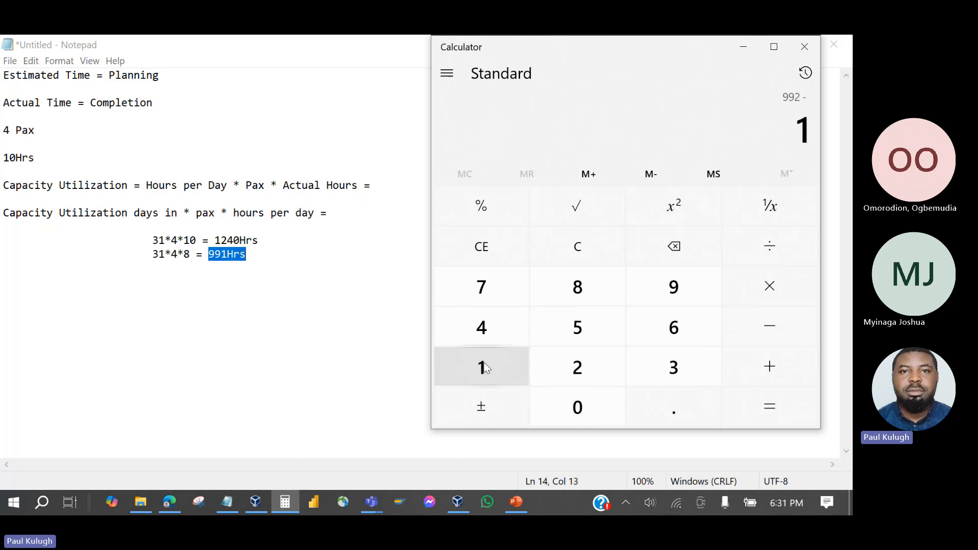
{"action": "left_click", "coordinate": [578, 375]}
{"action": "left_click", "coordinate": [482, 331]}
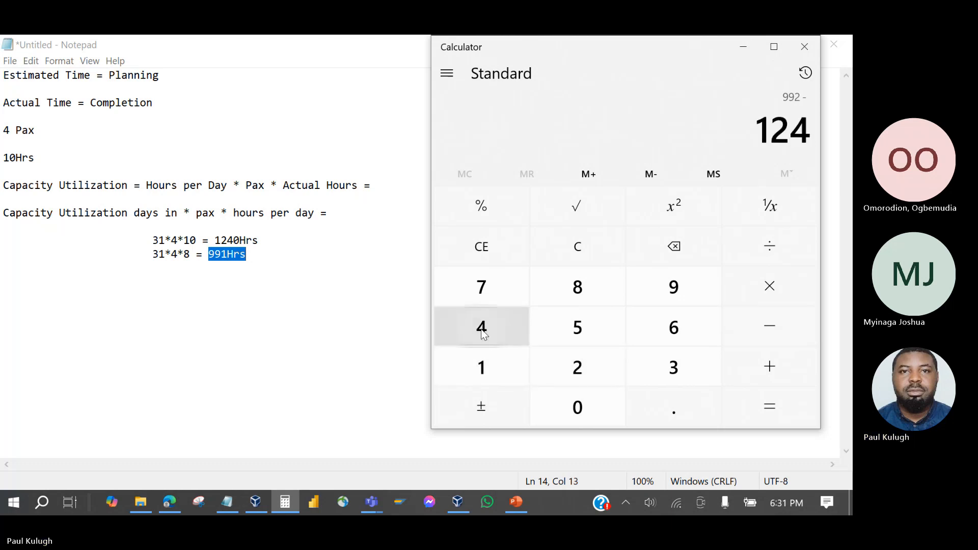
{"action": "left_click", "coordinate": [558, 408]}
{"action": "left_click", "coordinate": [759, 410]}
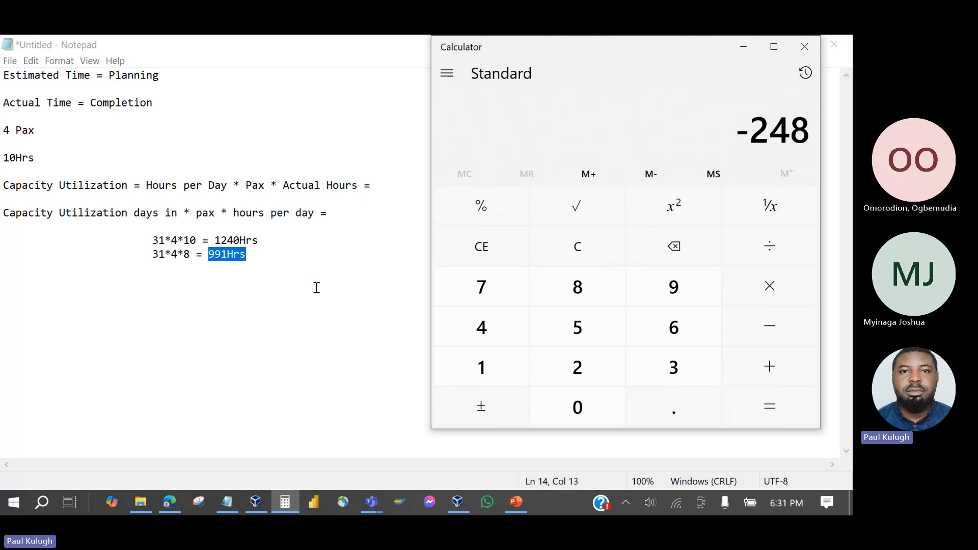
{"action": "left_click", "coordinate": [275, 255]}
Add the line '248Hrs not utilized' and highlight the 4 Pax and 10Hrs lines.
{"action": "key", "text": "Return"}
{"action": "key", "text": "Return"}
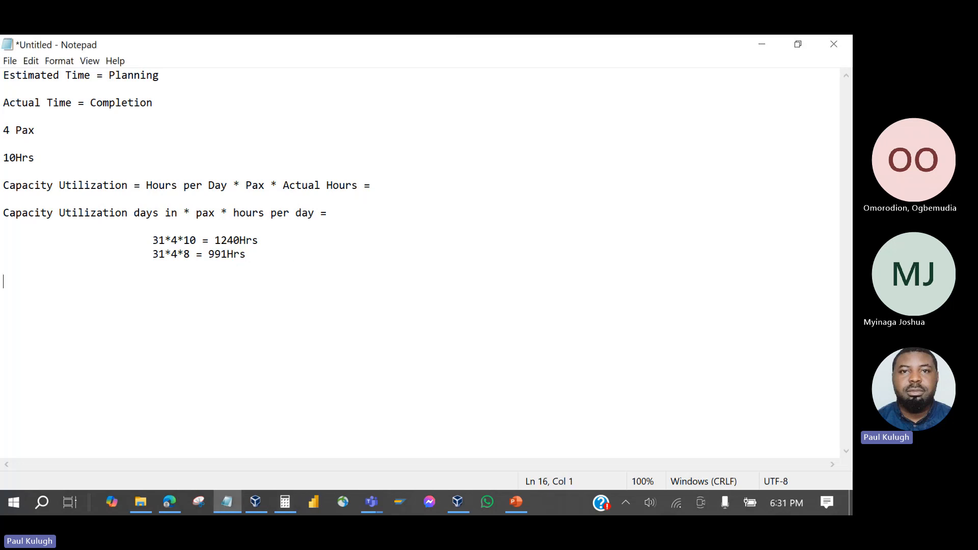
{"action": "type", "text": "248Hrs"}
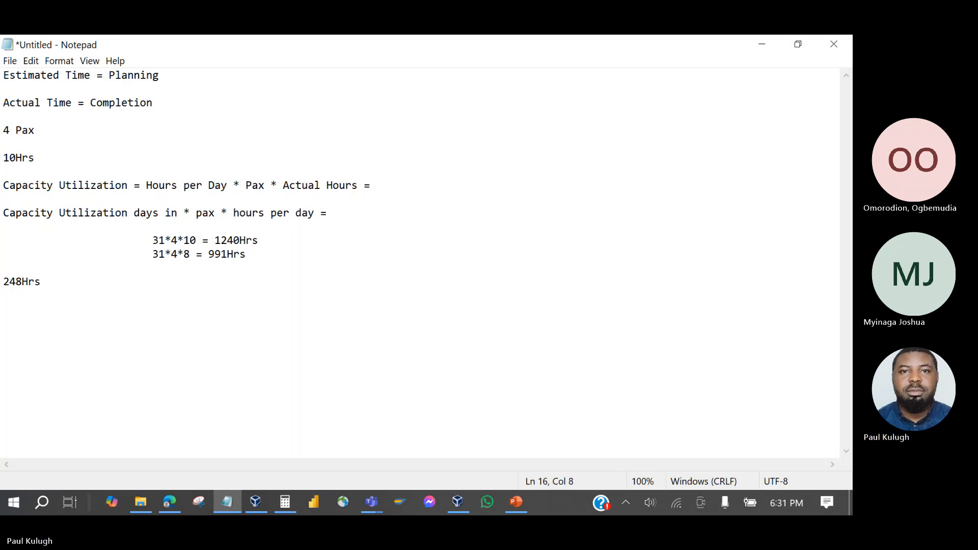
{"action": "type", "text": " not utilized"}
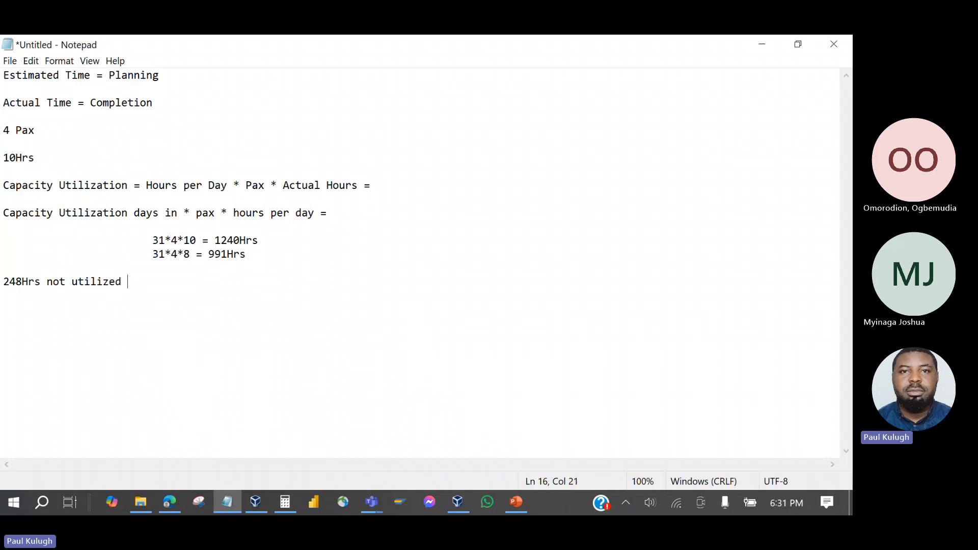
{"action": "left_click_drag", "start_coordinate": [5, 130], "coordinate": [48, 158]}
{"action": "left_click_drag", "start_coordinate": [129, 283], "coordinate": [2, 280]}
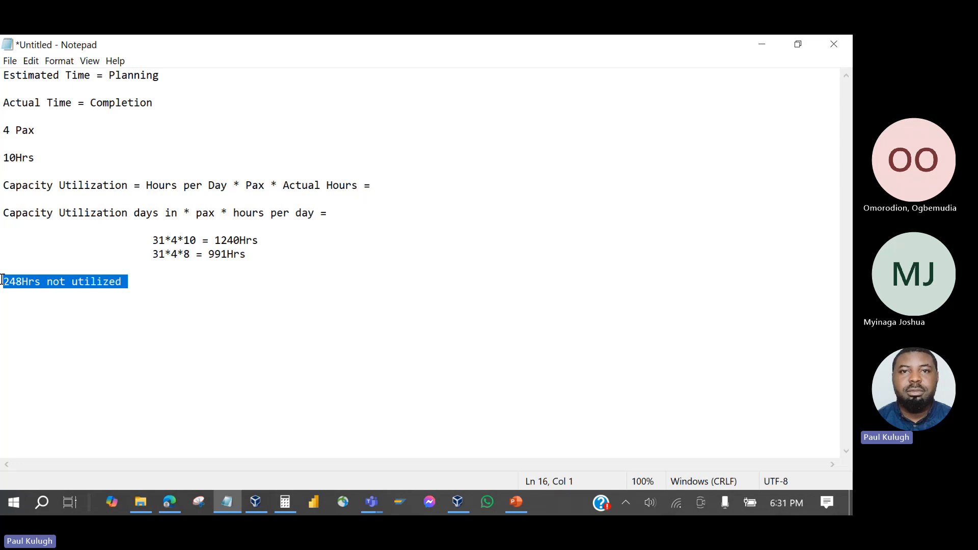
Point out both formulas, highlight '248Hrs not utilized', then switch to VirtualBox Manager.
{"action": "left_click", "coordinate": [190, 241]}
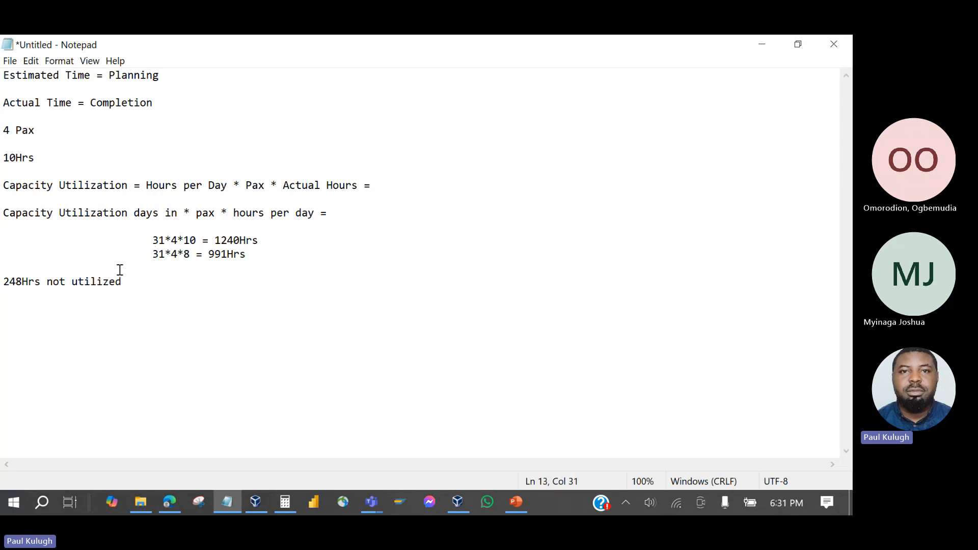
{"action": "left_click", "coordinate": [191, 256]}
{"action": "left_click_drag", "start_coordinate": [129, 282], "coordinate": [90, 282]}
{"action": "left_click", "coordinate": [131, 279]}
{"action": "left_click_drag", "start_coordinate": [131, 278], "coordinate": [2, 283]}
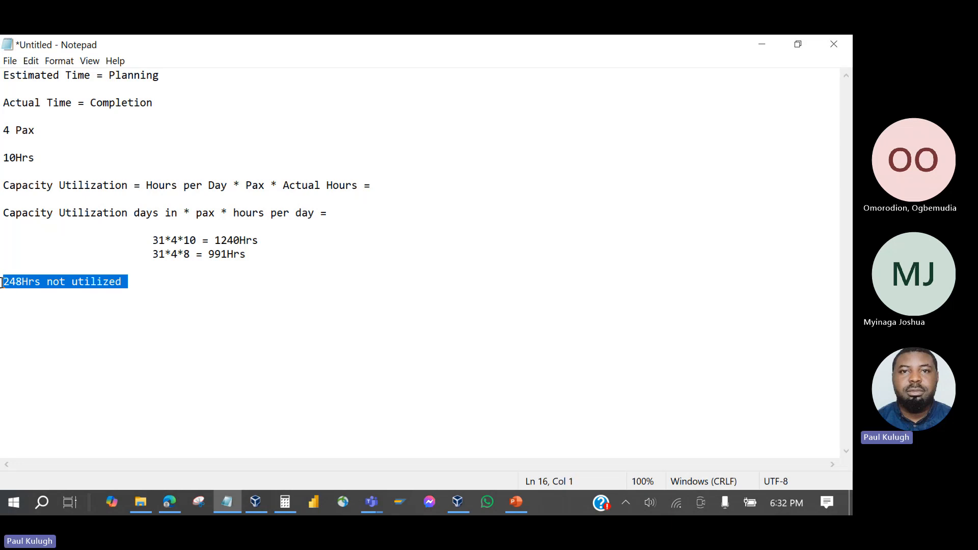
{"action": "left_click", "coordinate": [128, 284]}
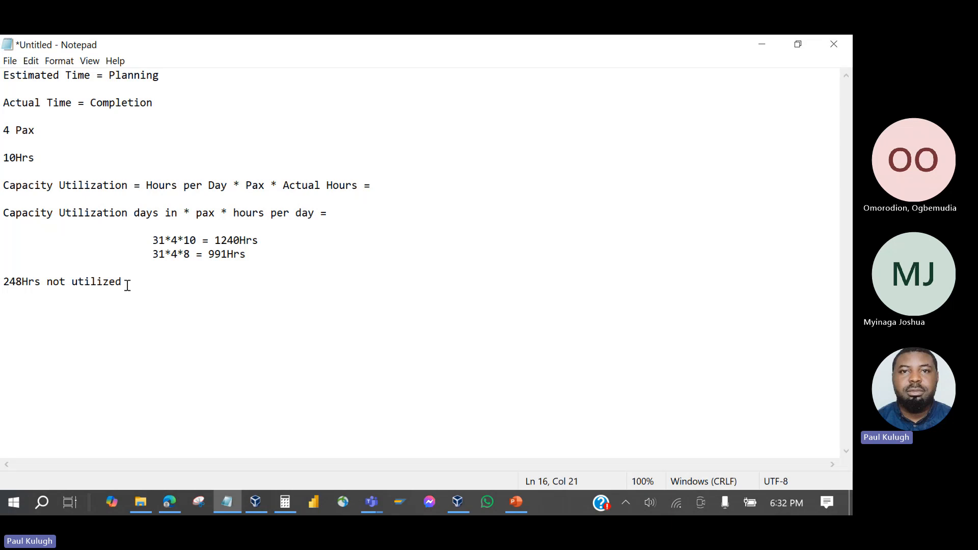
{"action": "left_click_drag", "start_coordinate": [123, 285], "coordinate": [2, 283]}
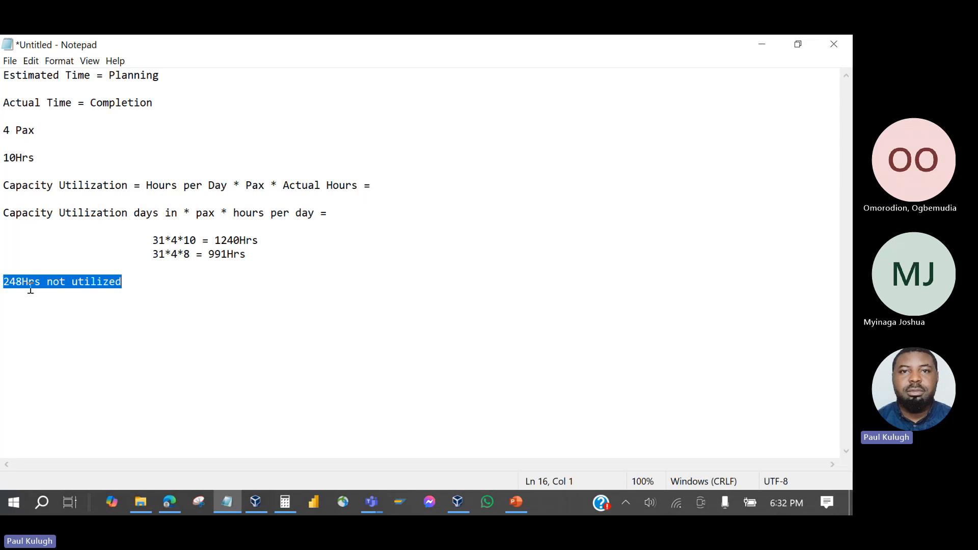
{"action": "left_click", "coordinate": [127, 288]}
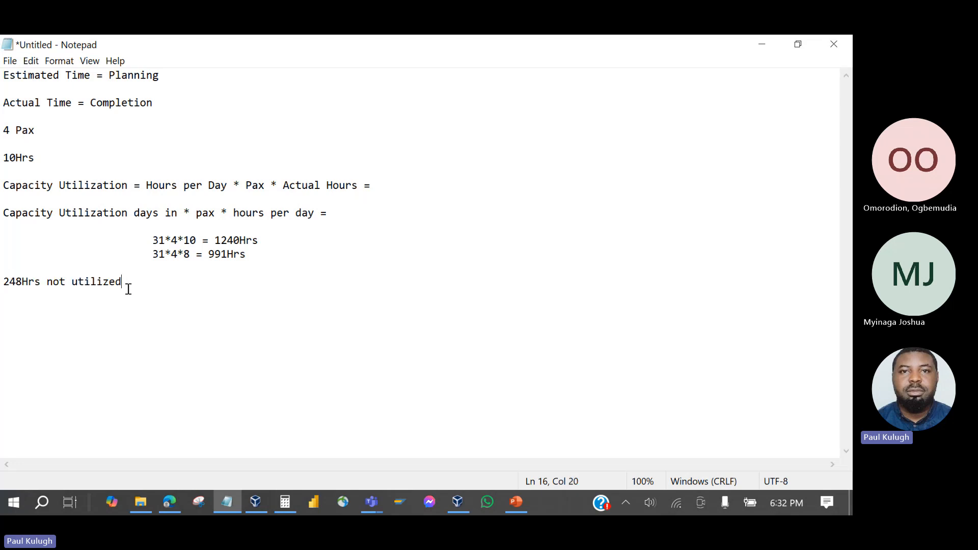
{"action": "left_click_drag", "start_coordinate": [129, 282], "coordinate": [10, 281]}
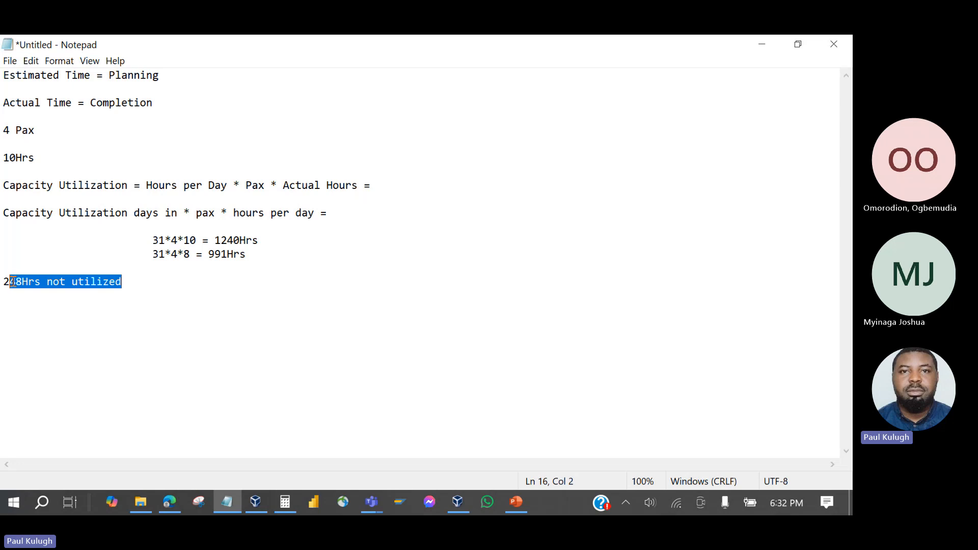
{"action": "left_click", "coordinate": [137, 289]}
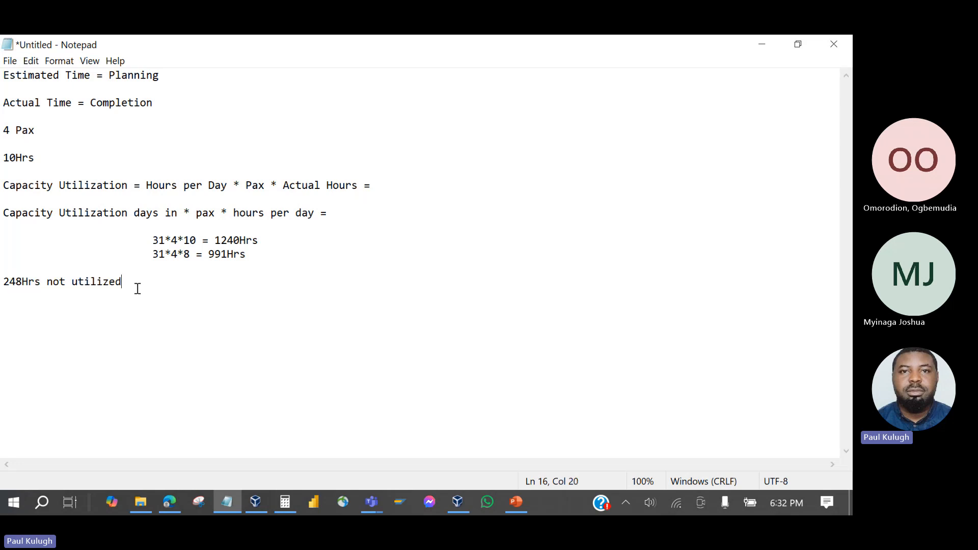
{"action": "left_click_drag", "start_coordinate": [138, 289], "coordinate": [2, 284]}
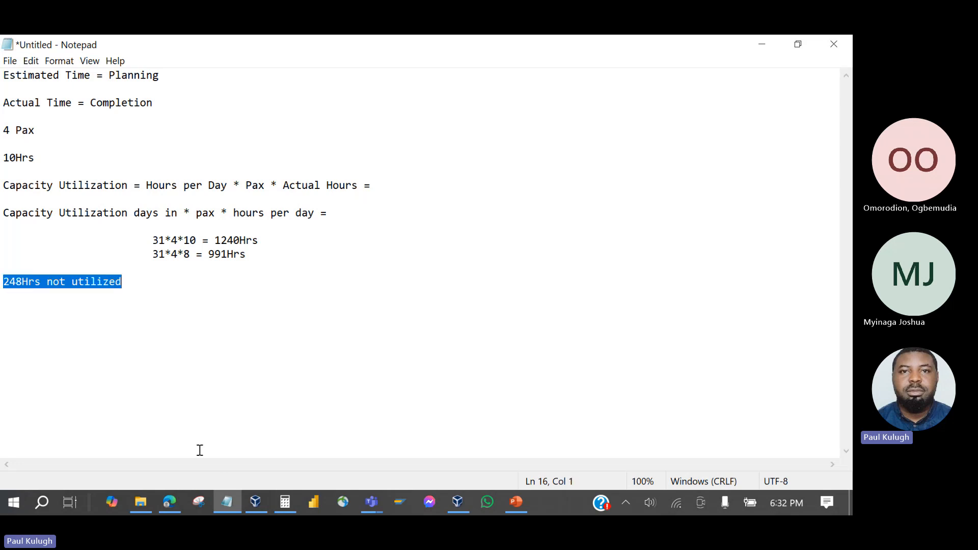
{"action": "left_click", "coordinate": [261, 504]}
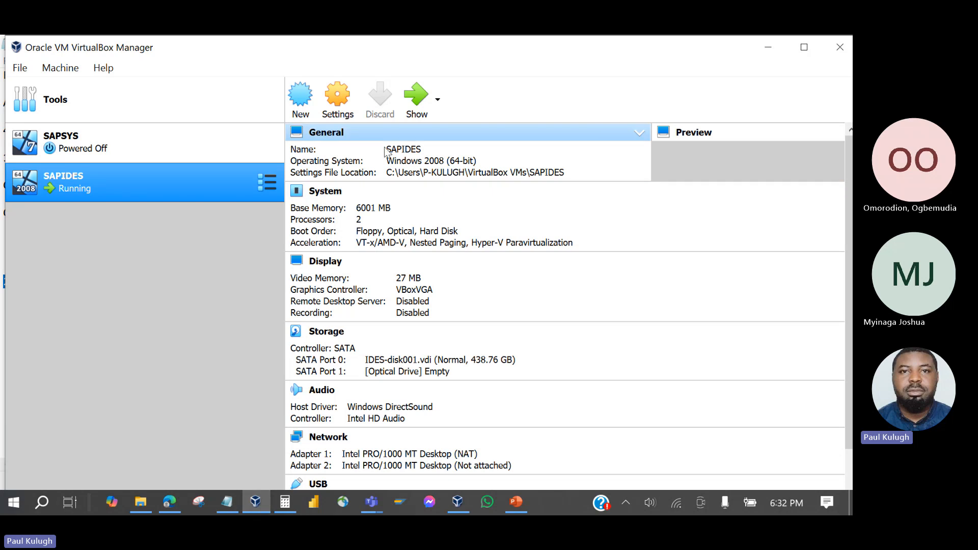
Show the SAPIDES VM, glance at the PowerPoint slides, and open order 819880's header data.
{"action": "left_click", "coordinate": [425, 100]}
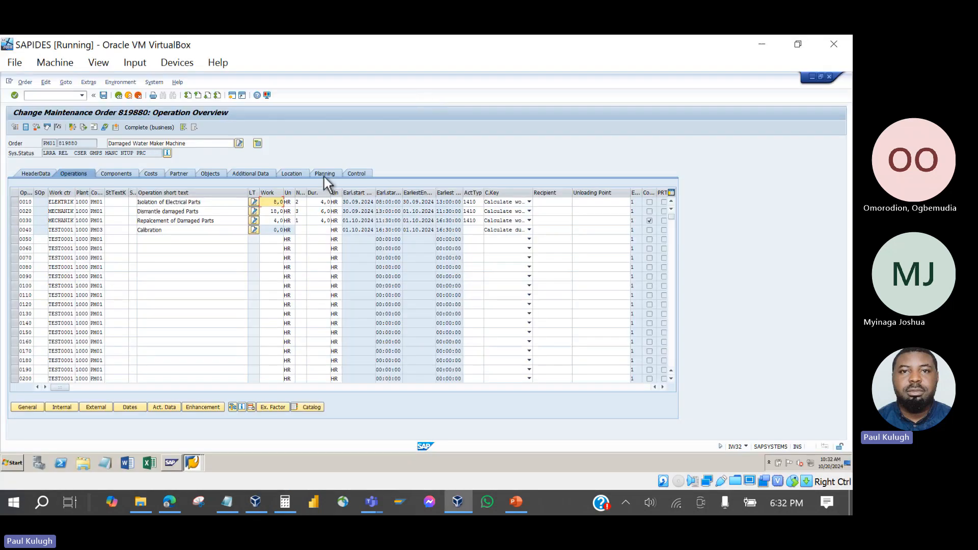
{"action": "left_click", "coordinate": [364, 221]}
{"action": "left_click", "coordinate": [515, 507]}
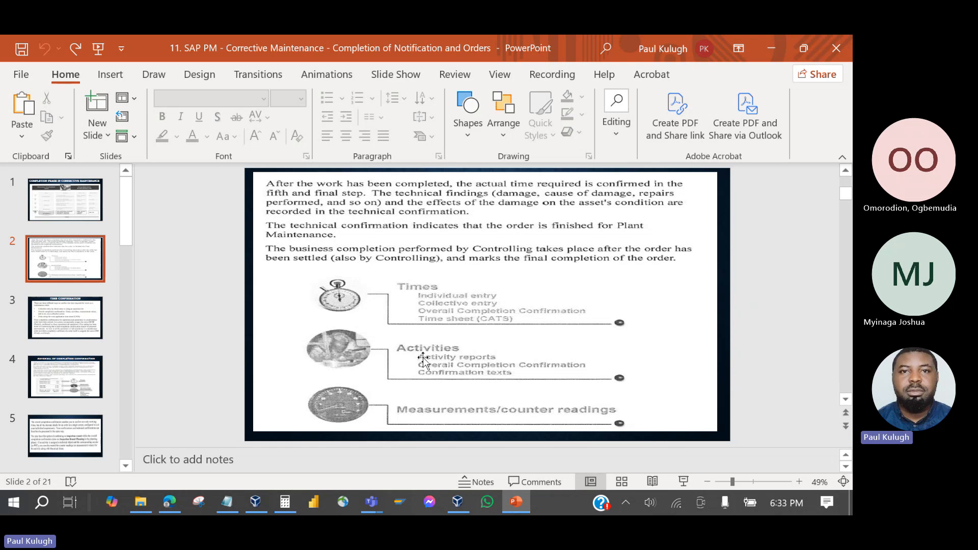
{"action": "left_click", "coordinate": [508, 503]}
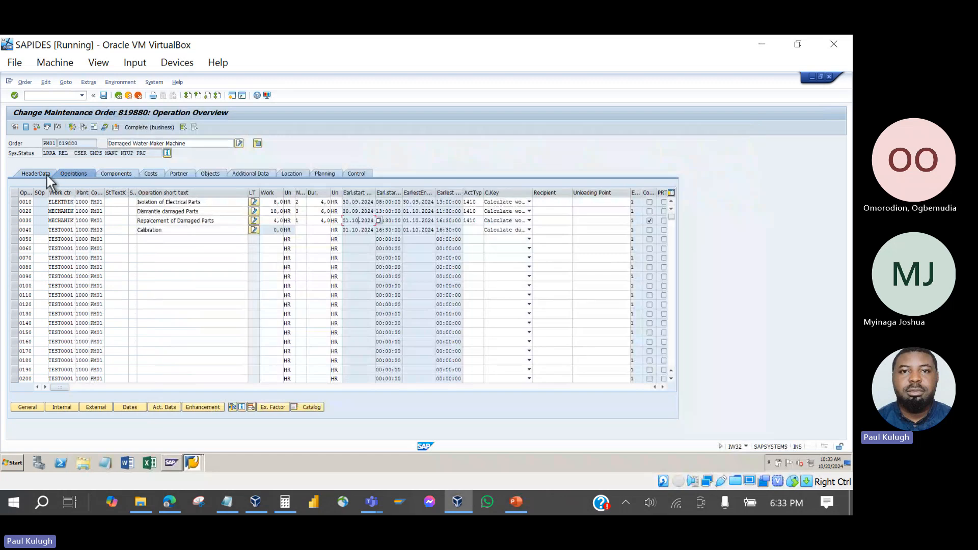
{"action": "left_click", "coordinate": [46, 175]}
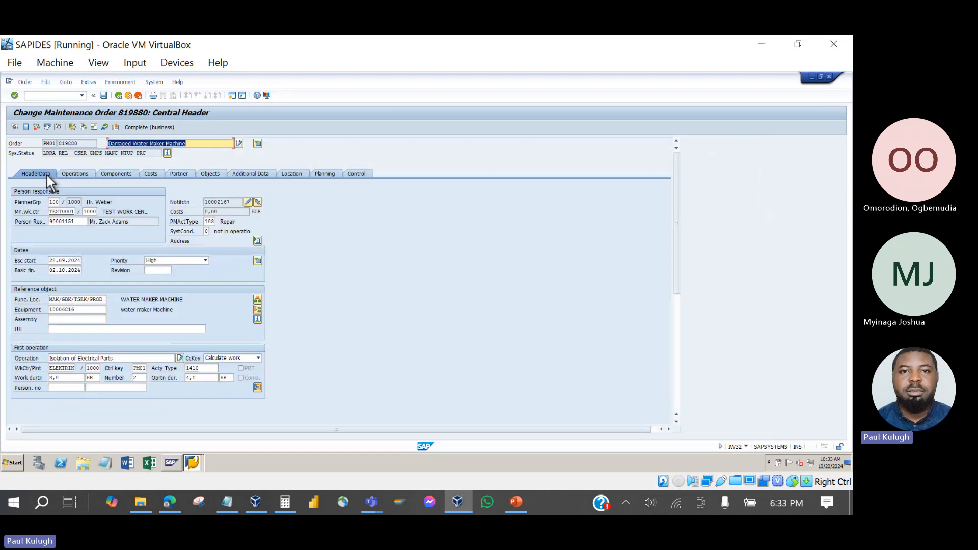
Open notification 10002167 in change mode and display its empty Items list.
{"action": "double_click", "coordinate": [234, 203]}
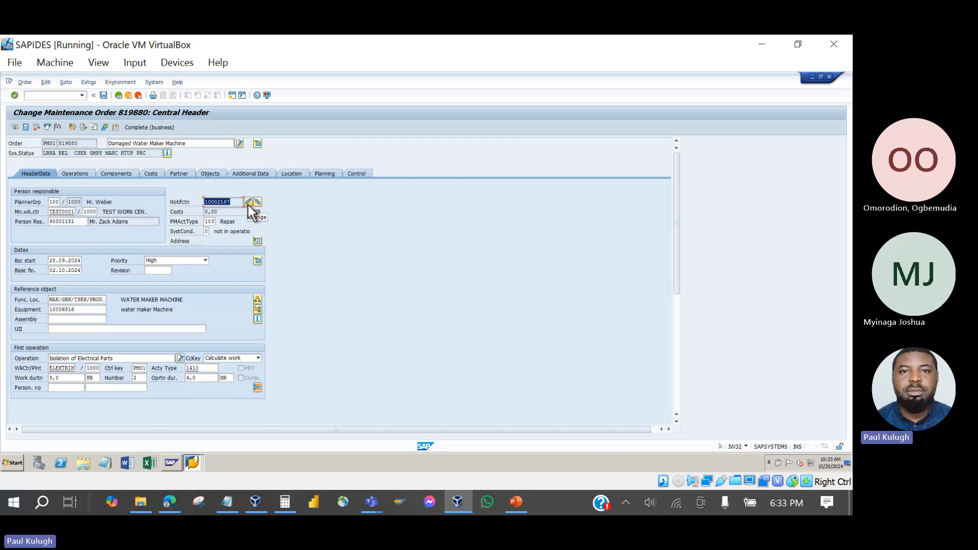
{"action": "left_click", "coordinate": [247, 202]}
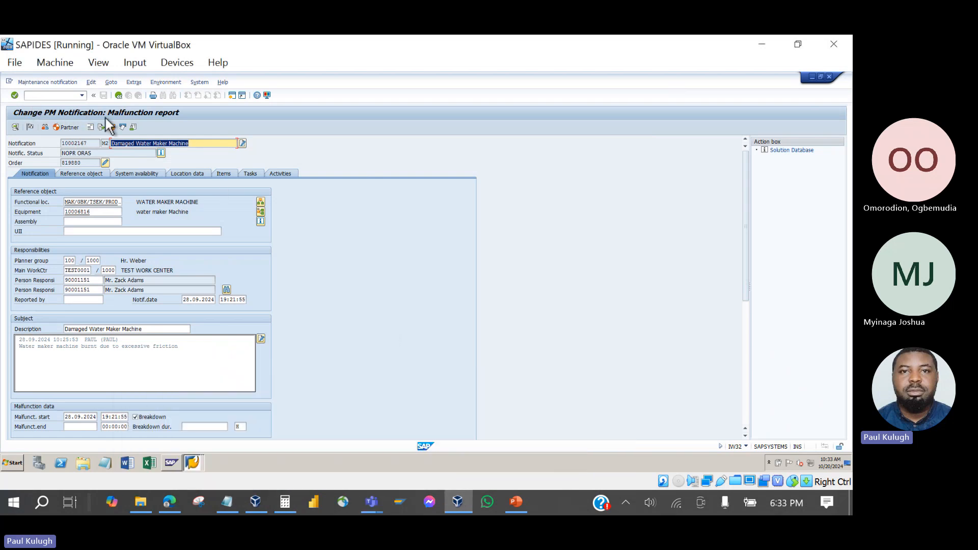
{"action": "left_click", "coordinate": [223, 174]}
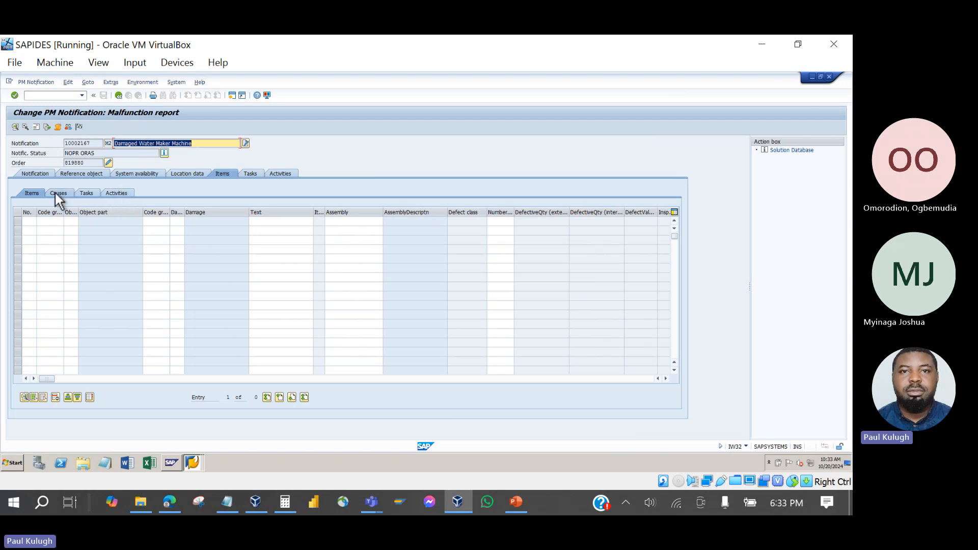
Start item 1 and browse the object-part catalog to Vehicle components for repair.
{"action": "left_click", "coordinate": [49, 223]}
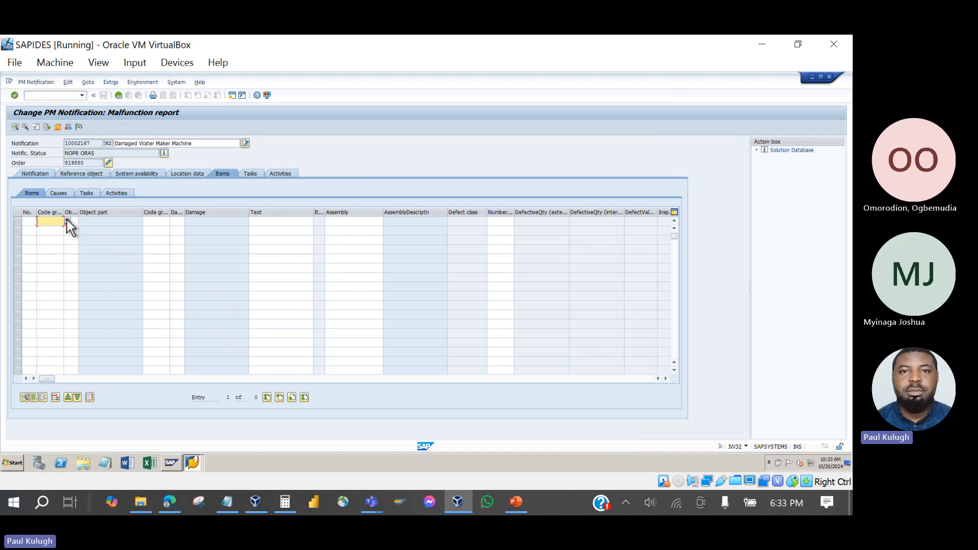
{"action": "left_click", "coordinate": [68, 220]}
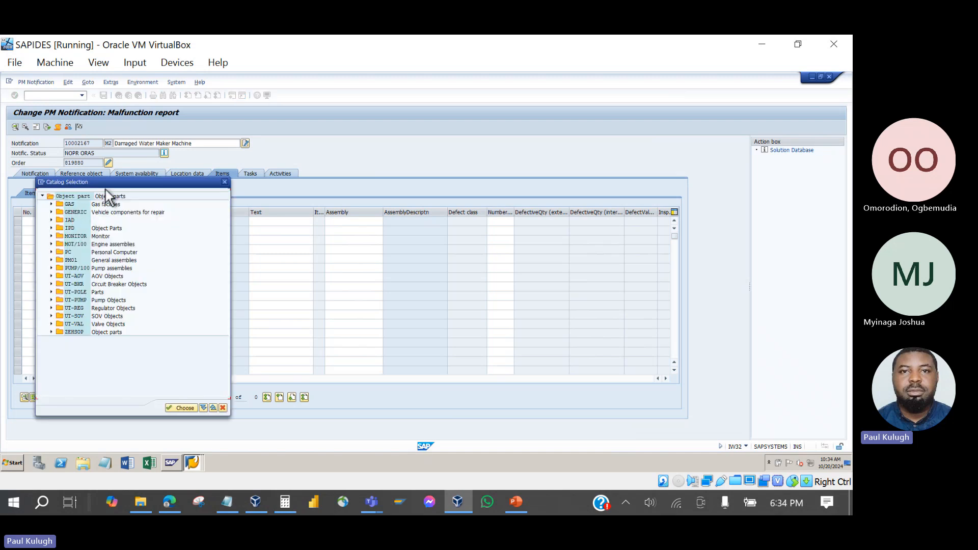
{"action": "left_click_drag", "start_coordinate": [113, 182], "coordinate": [207, 190]}
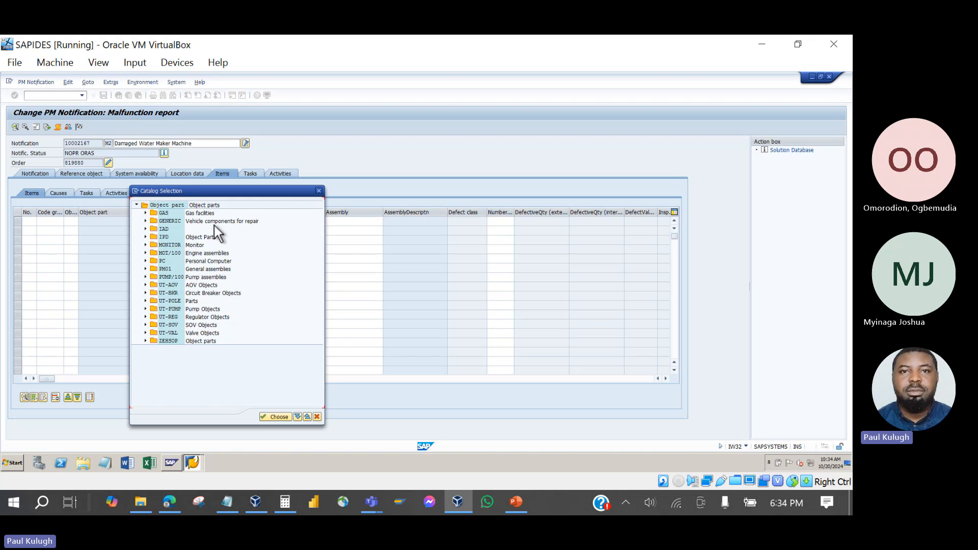
{"action": "left_click", "coordinate": [198, 239]}
{"action": "left_click", "coordinate": [199, 213]}
{"action": "left_click", "coordinate": [200, 222]}
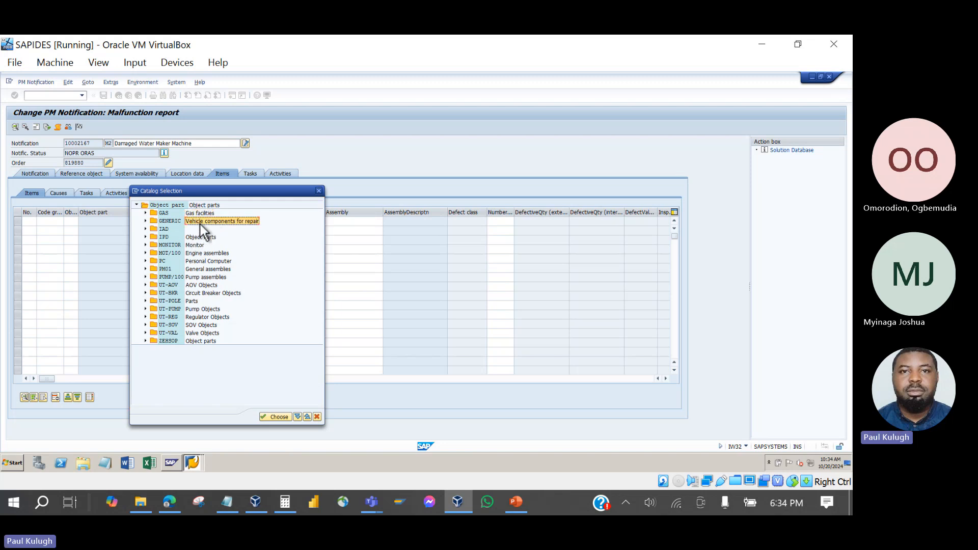
{"action": "left_click", "coordinate": [146, 221]}
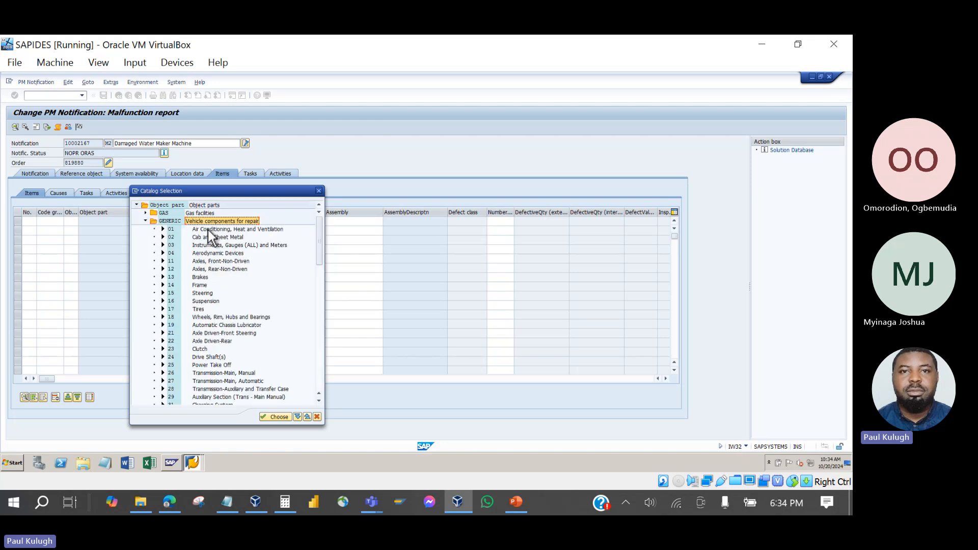
{"action": "left_click", "coordinate": [200, 278]}
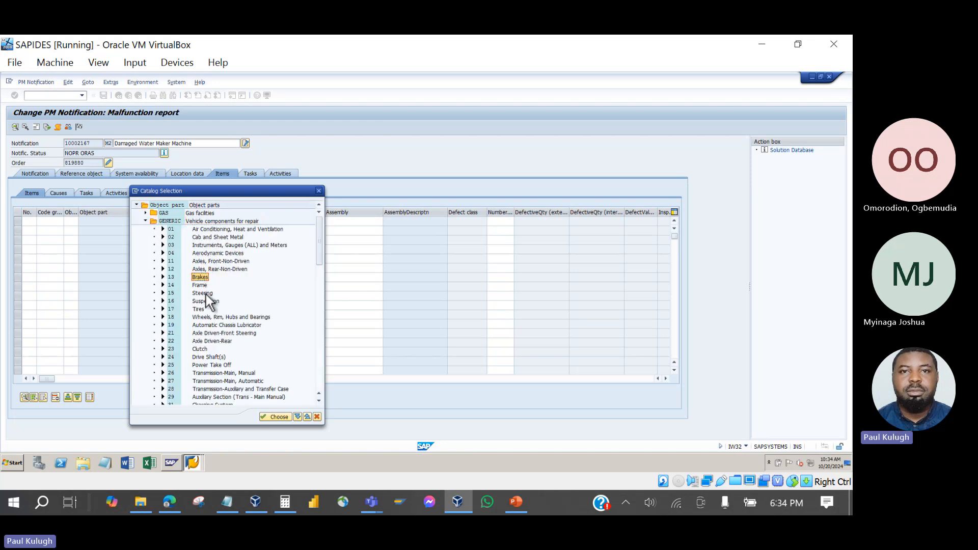
{"action": "left_click", "coordinate": [203, 294]}
Choose GENERIC 44 Fuel System as object part, confirm, and enter item text 'zcccs'.
{"action": "left_click_drag", "start_coordinate": [234, 190], "coordinate": [262, 132]}
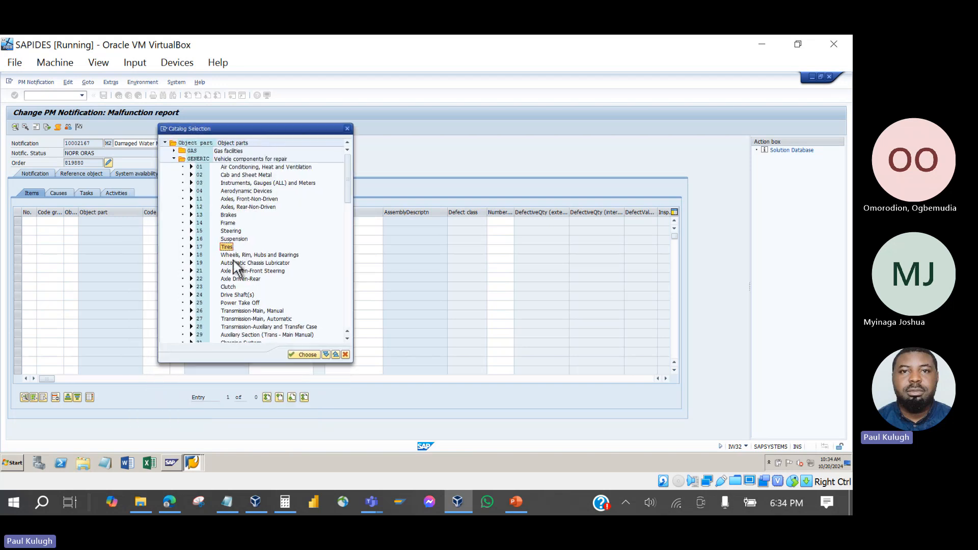
{"action": "scroll", "coordinate": [233, 261], "scroll_direction": "down", "scroll_amount": 4}
{"action": "scroll", "coordinate": [233, 261], "scroll_direction": "down", "scroll_amount": 8}
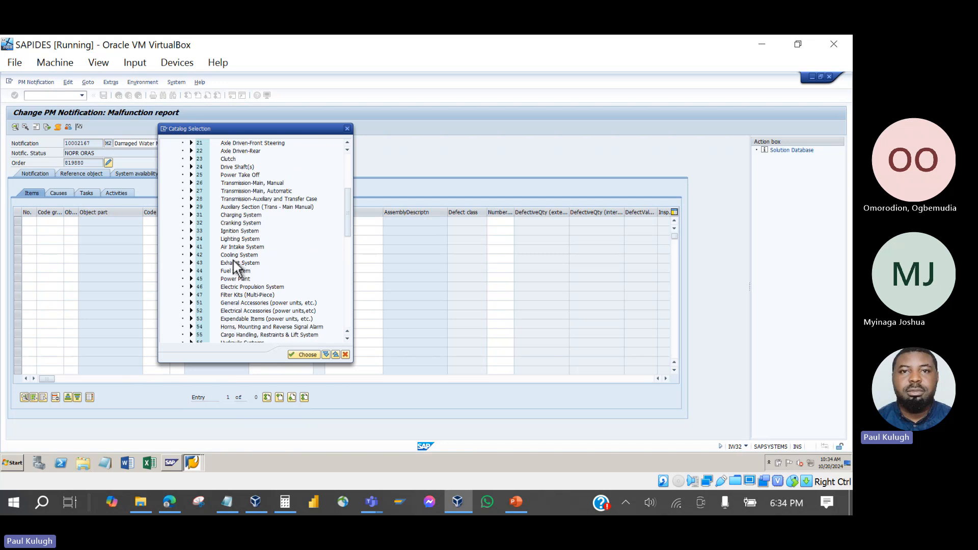
{"action": "scroll", "coordinate": [233, 263], "scroll_direction": "down", "scroll_amount": 5}
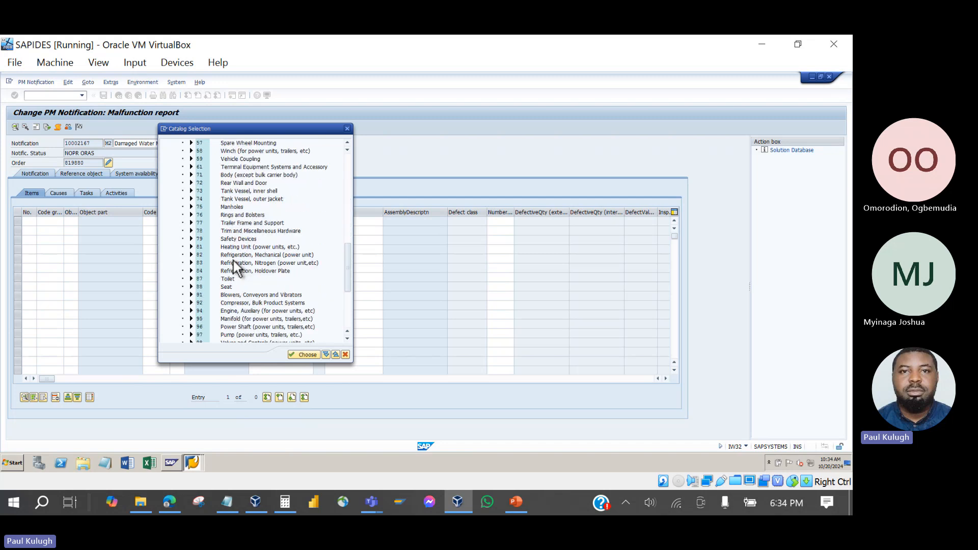
{"action": "scroll", "coordinate": [235, 263], "scroll_direction": "up", "scroll_amount": 6}
{"action": "scroll", "coordinate": [234, 263], "scroll_direction": "up", "scroll_amount": 4}
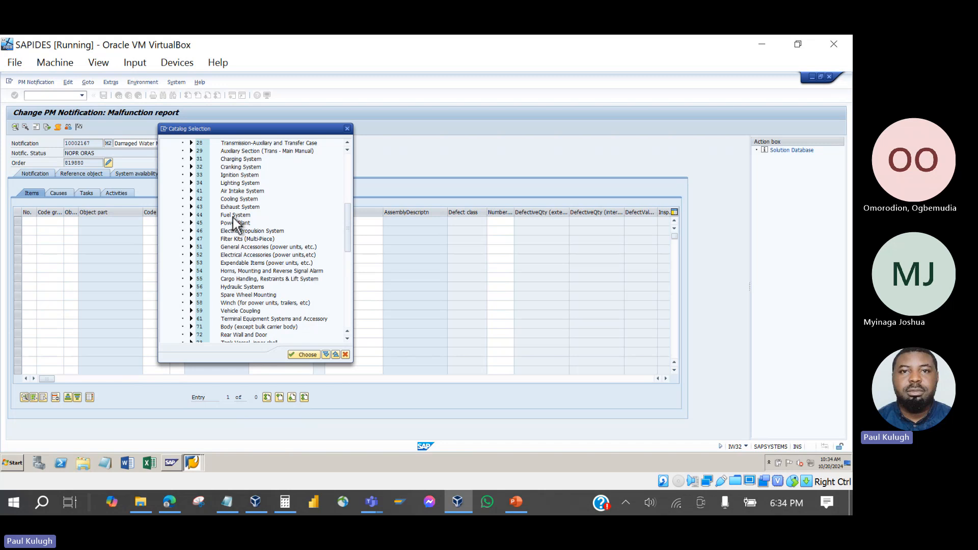
{"action": "double_click", "coordinate": [234, 216]}
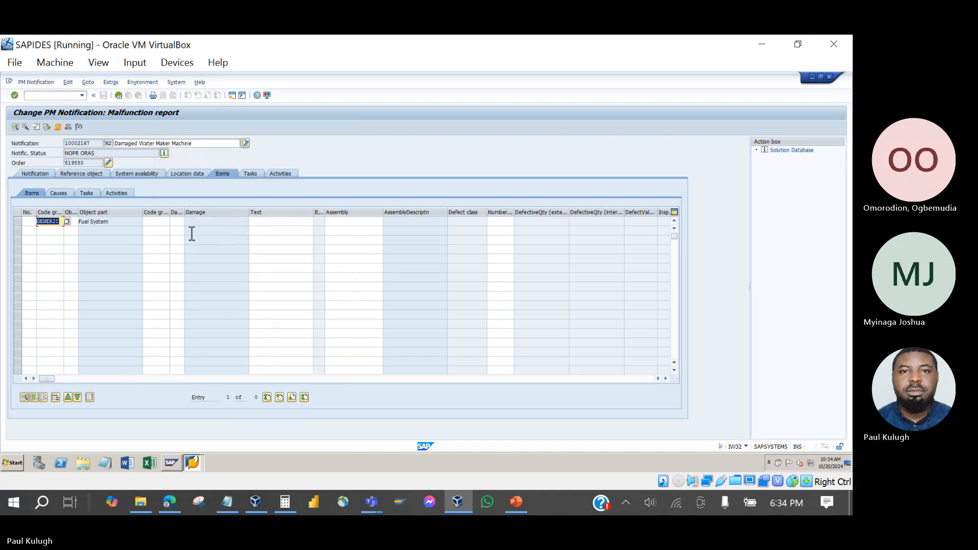
{"action": "key", "text": "Return"}
{"action": "left_click", "coordinate": [266, 225]}
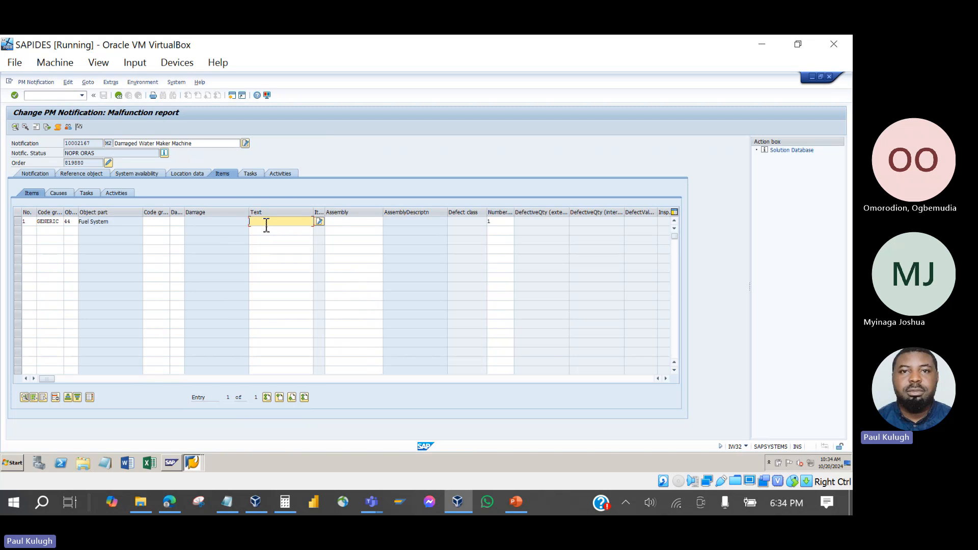
{"action": "type", "text": "zcccs"}
Check item 1's GENERIC code group in the item list, then return to its causes.
{"action": "left_click", "coordinate": [68, 195]}
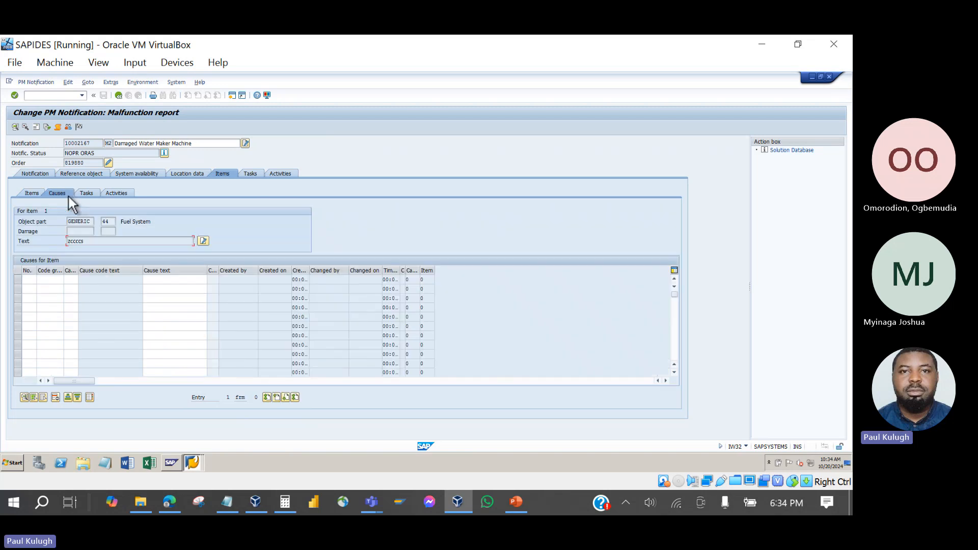
{"action": "left_click", "coordinate": [33, 195]}
{"action": "left_click", "coordinate": [55, 224]}
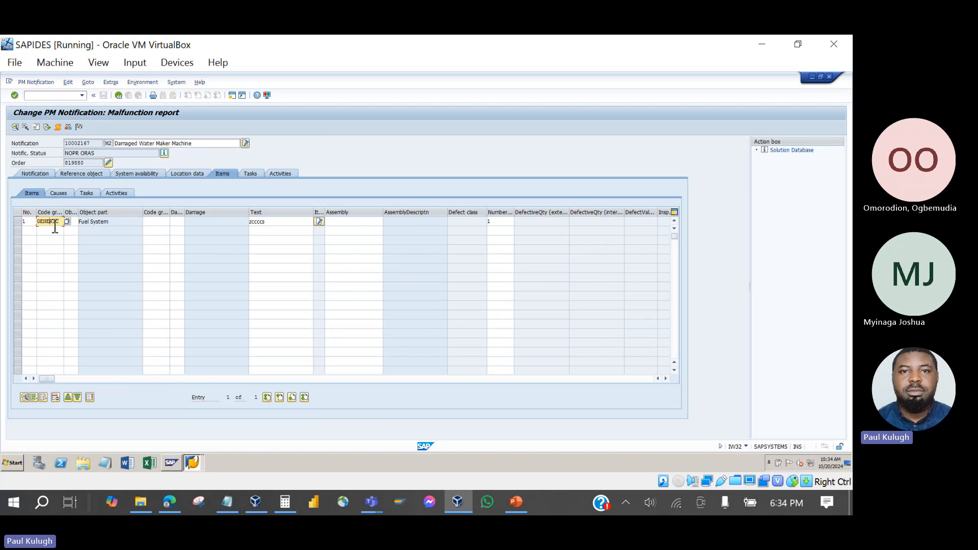
{"action": "left_click", "coordinate": [58, 193]}
Open the cause catalog for row 1 and expand the Mechanical Causes group QM-MECH.
{"action": "left_click", "coordinate": [53, 282]}
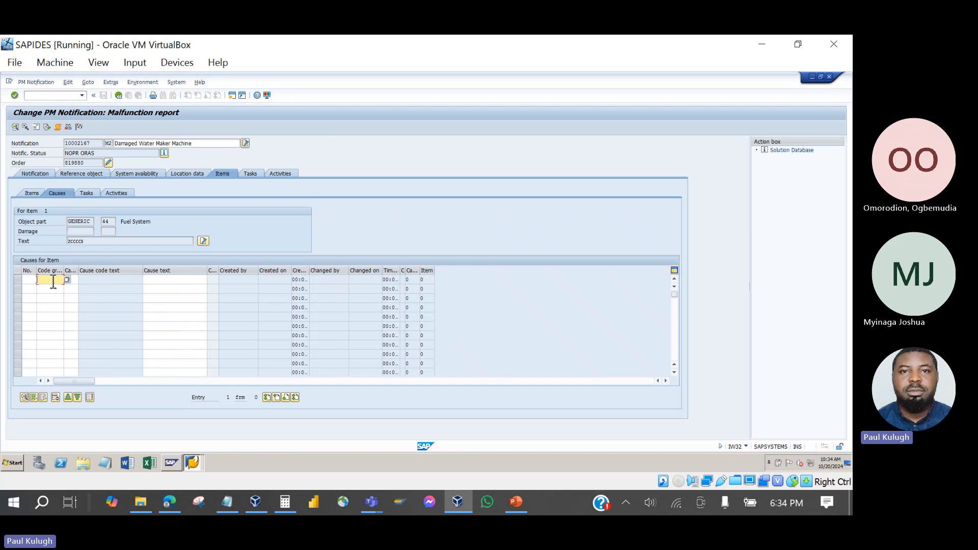
{"action": "left_click", "coordinate": [67, 279]}
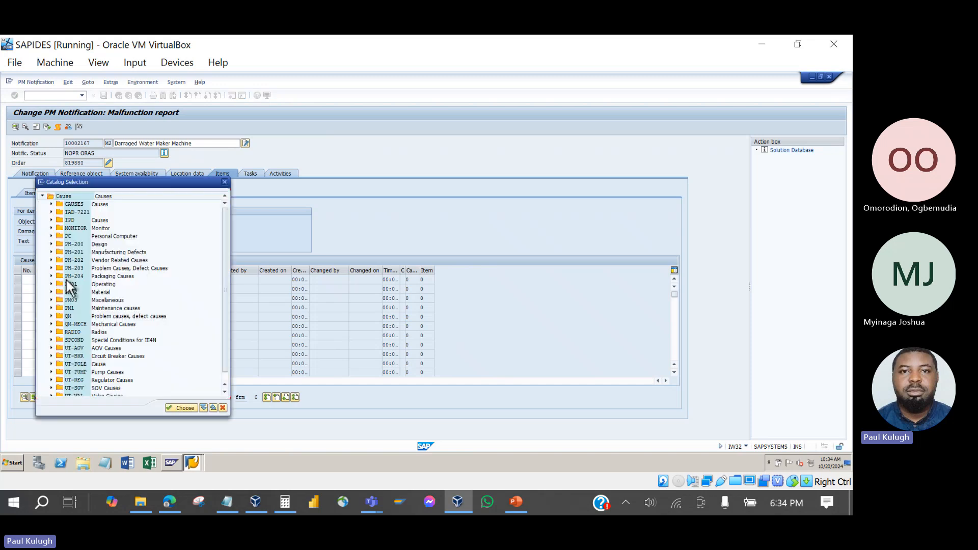
{"action": "left_click_drag", "start_coordinate": [139, 183], "coordinate": [225, 132]}
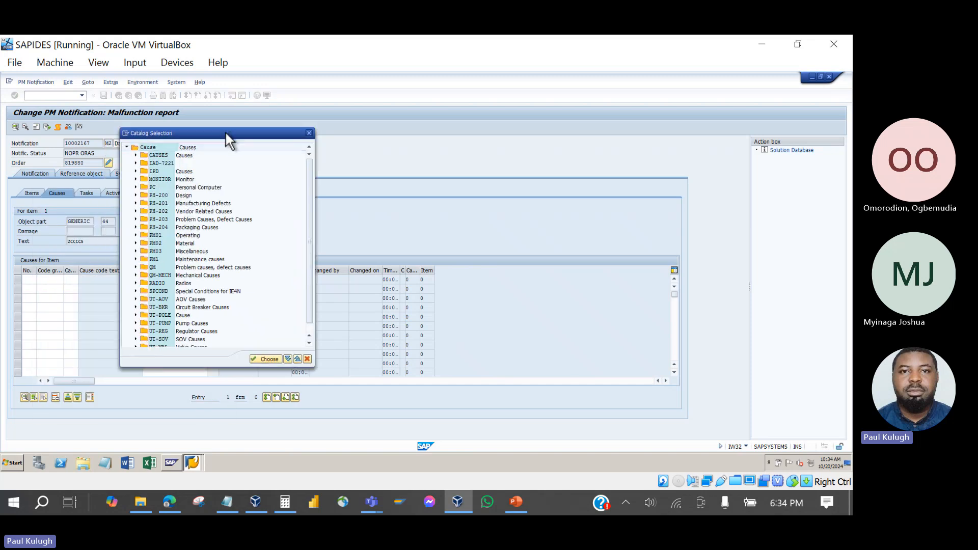
{"action": "left_click", "coordinate": [185, 179]}
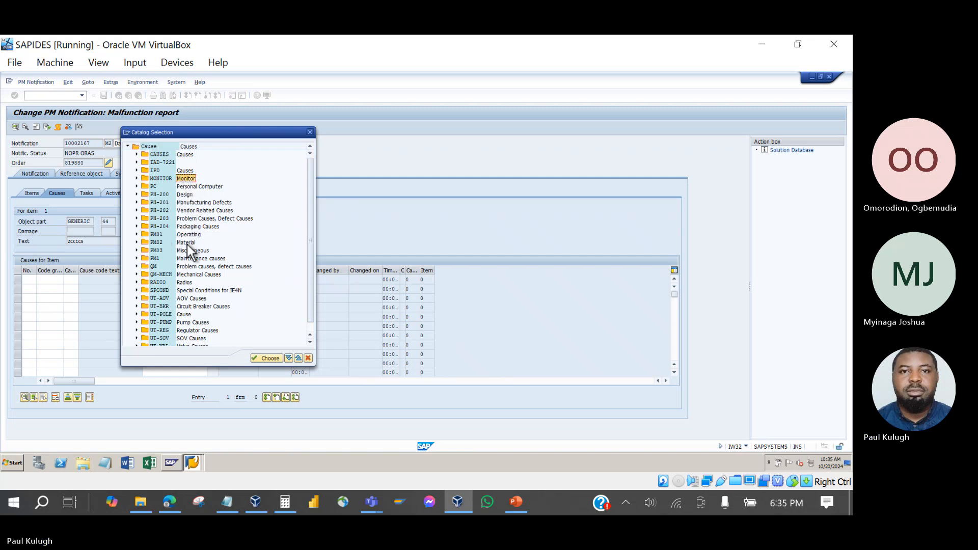
{"action": "left_click", "coordinate": [185, 276]}
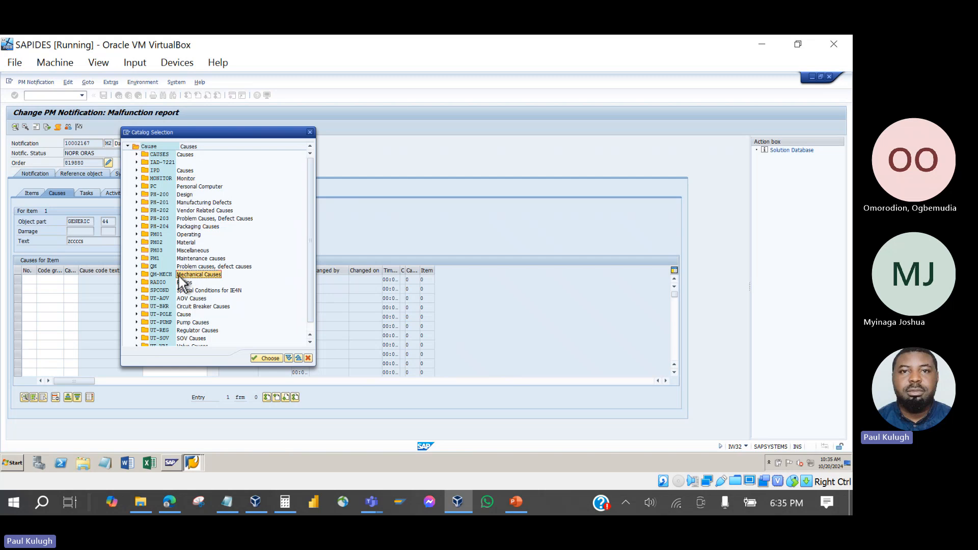
{"action": "left_click", "coordinate": [137, 274]}
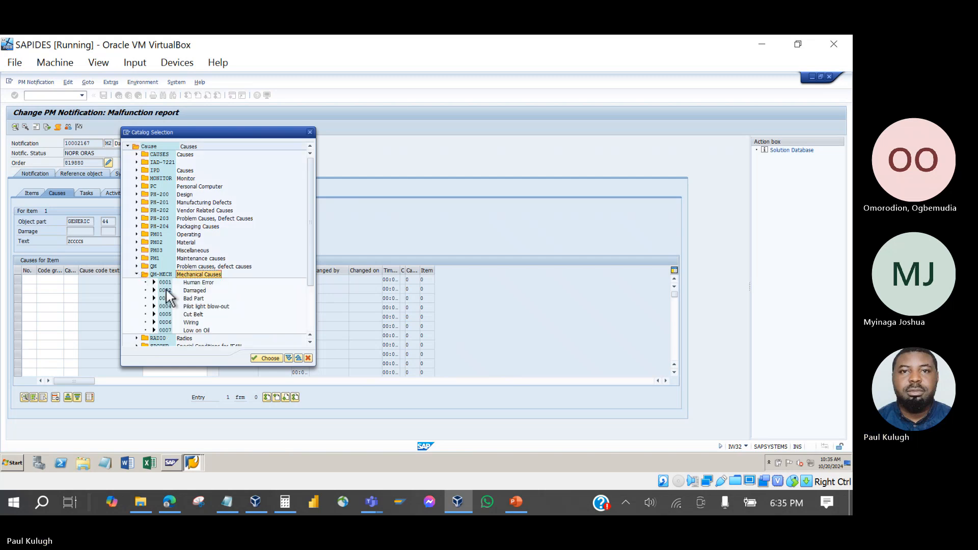
Choose cause code 0003 Bad Part and begin entering the cause text 'Bad Part'.
{"action": "left_click", "coordinate": [196, 291]}
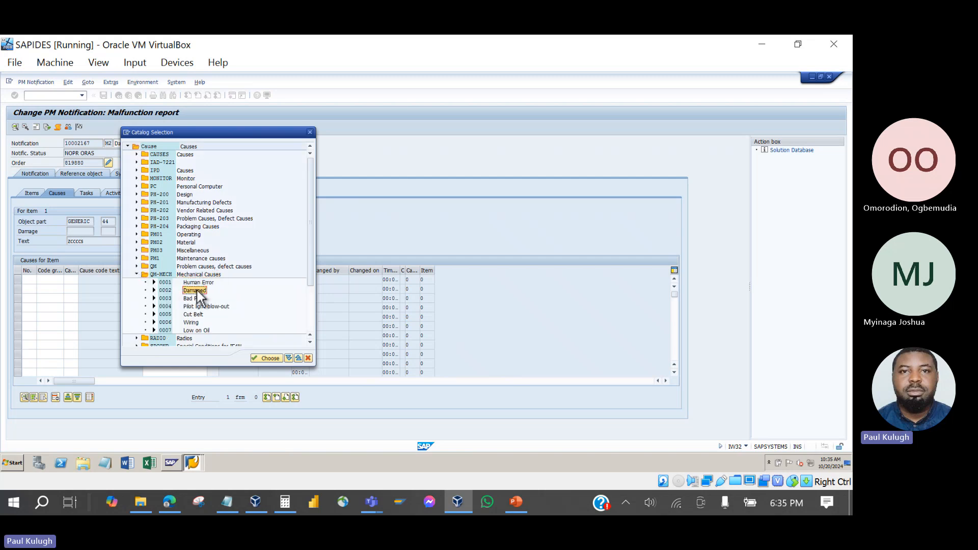
{"action": "left_click", "coordinate": [198, 324]}
{"action": "left_click", "coordinate": [204, 330]}
{"action": "left_click", "coordinate": [208, 307]}
{"action": "double_click", "coordinate": [196, 298]}
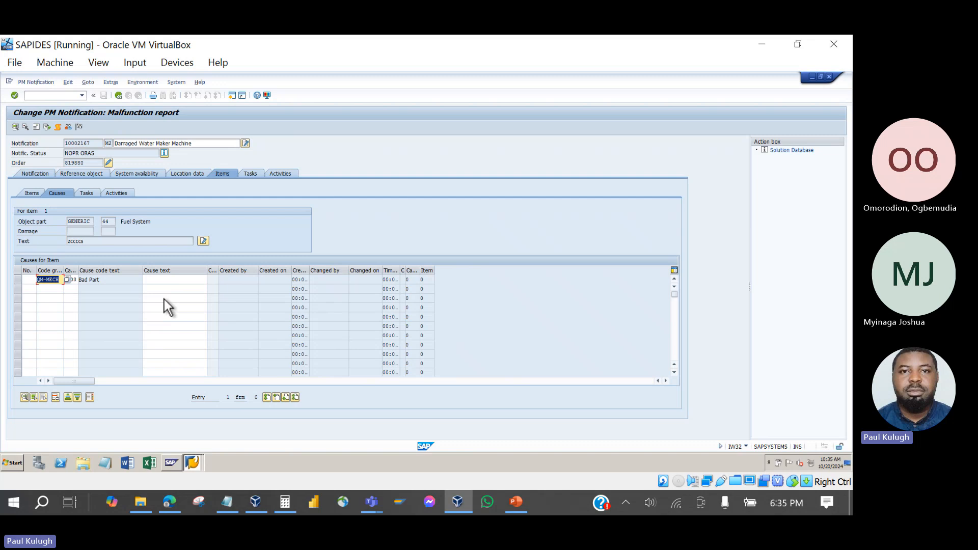
{"action": "left_click", "coordinate": [164, 281]}
{"action": "type", "text": "Bad "}
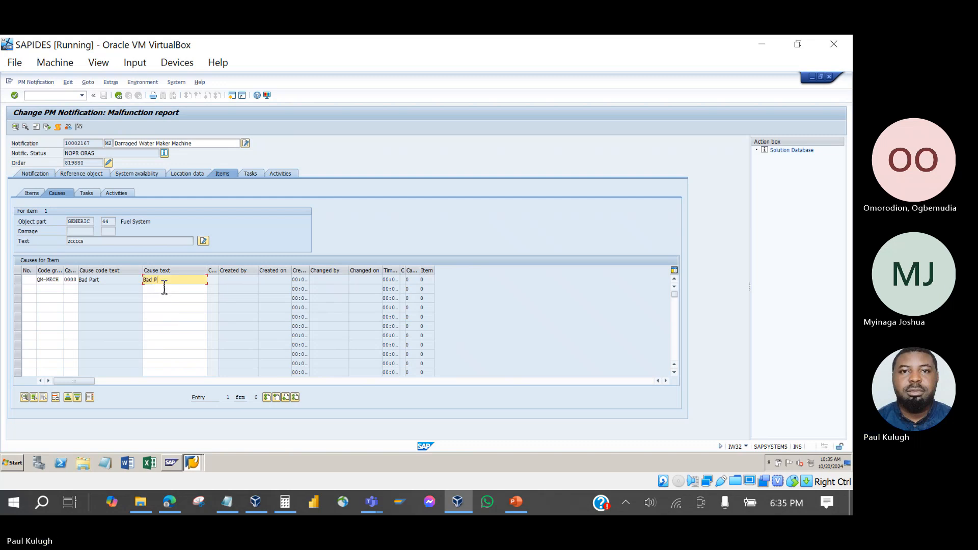
{"action": "type", "text": "Part"}
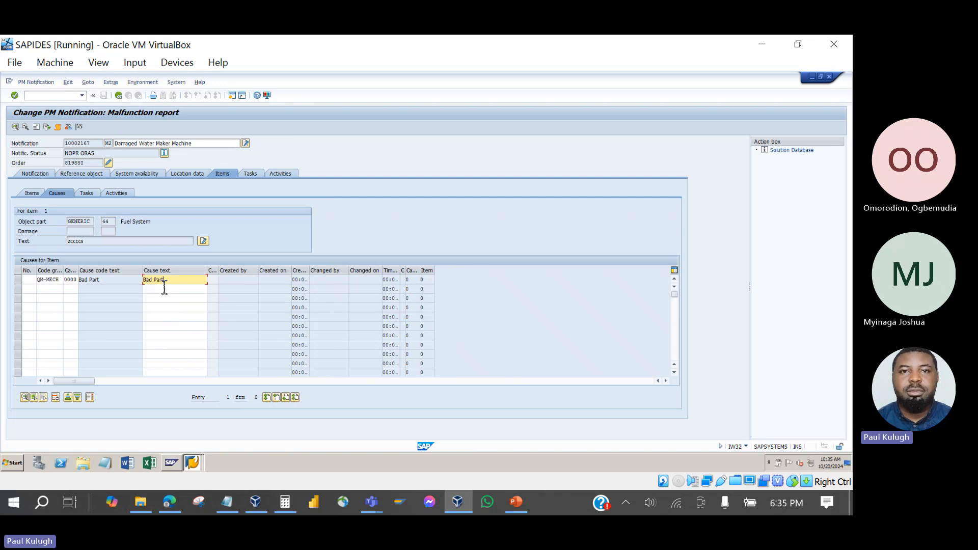
Add task IPD code 10 'Replace Display Panel' from the Tasks catalog to item 1.
{"action": "left_click", "coordinate": [87, 193]}
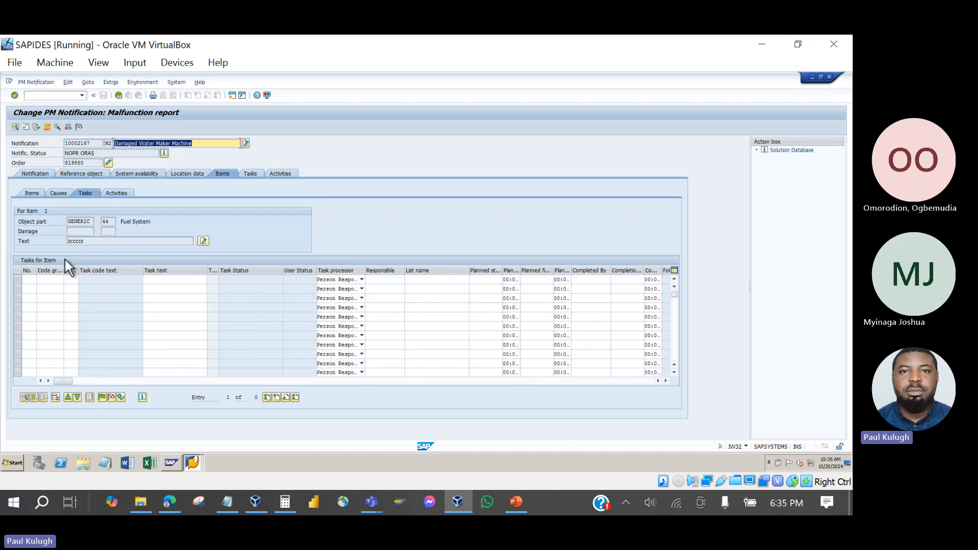
{"action": "left_click", "coordinate": [59, 280]}
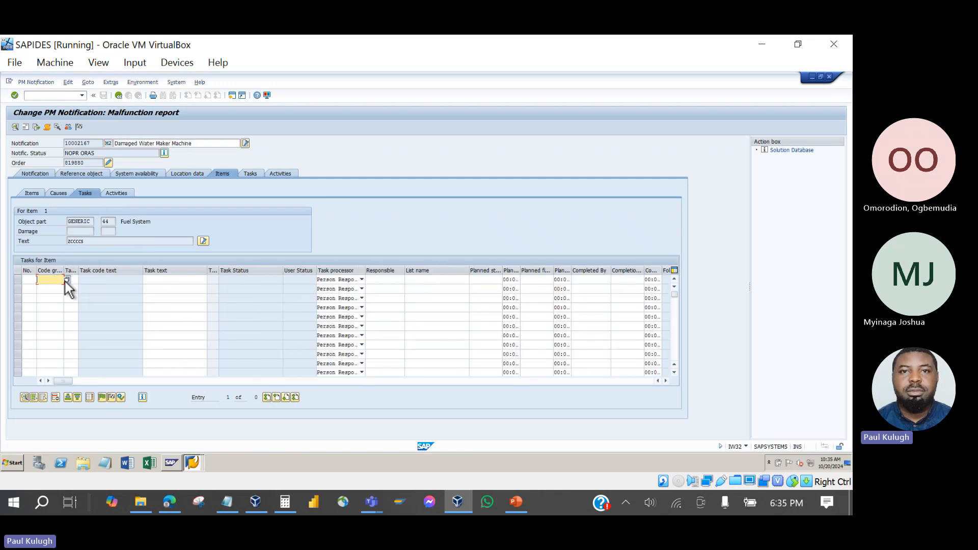
{"action": "left_click", "coordinate": [66, 280]}
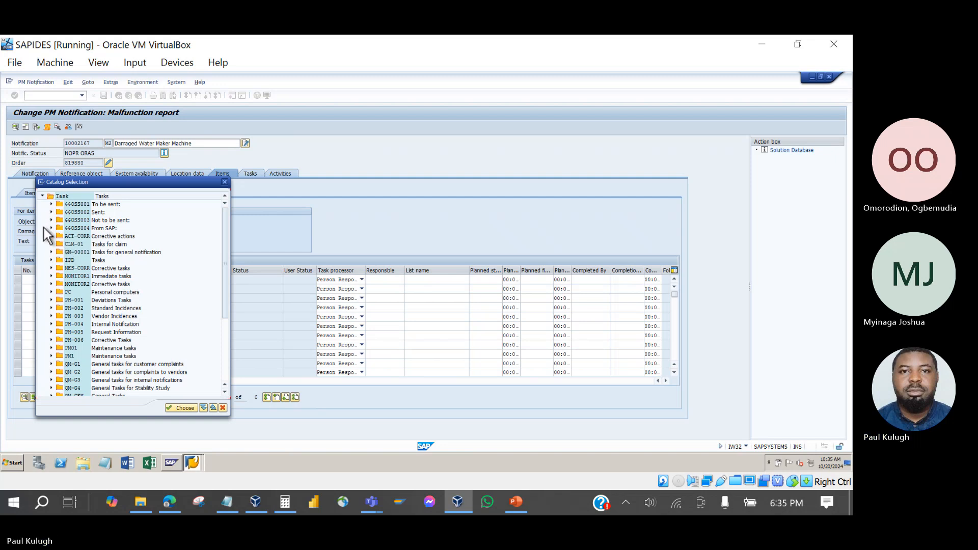
{"action": "left_click", "coordinate": [51, 260]}
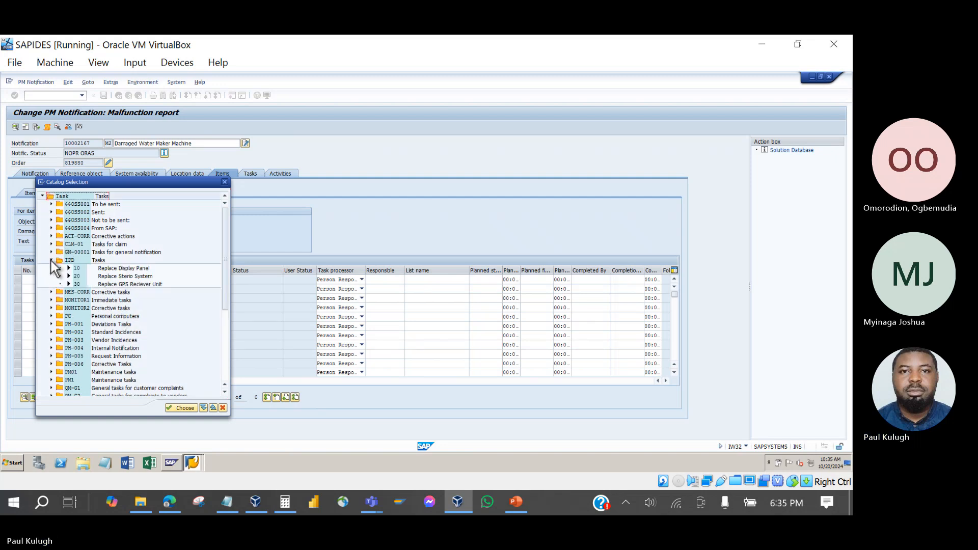
{"action": "double_click", "coordinate": [107, 269]}
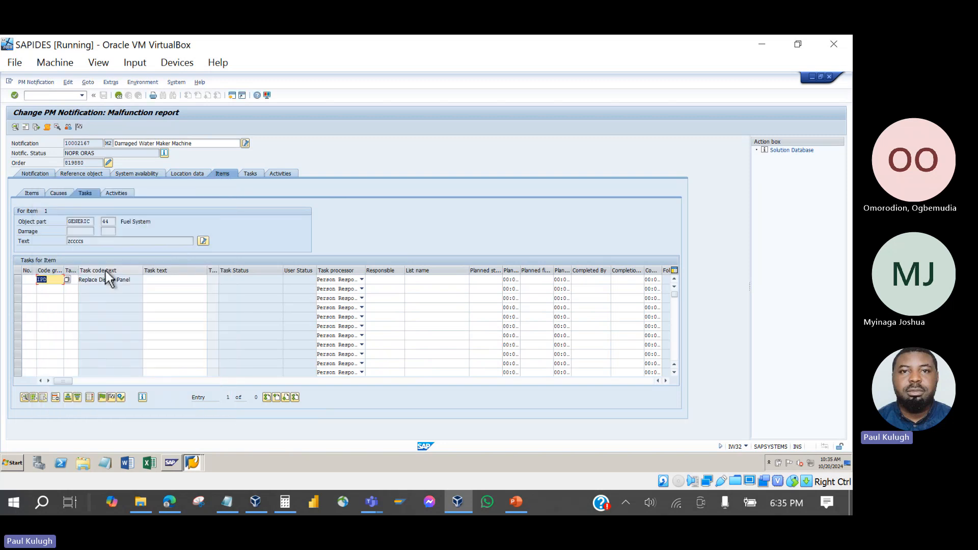
Record activity IPD 10 'Display Panel Replaced' with text 'Replace display Panel', then show the item list.
{"action": "left_click", "coordinate": [117, 194]}
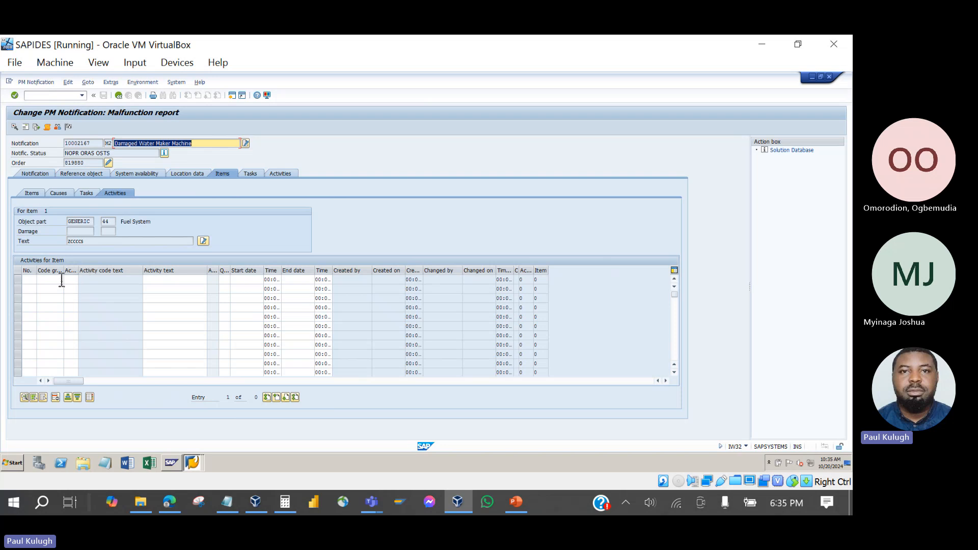
{"action": "left_click", "coordinate": [57, 280]}
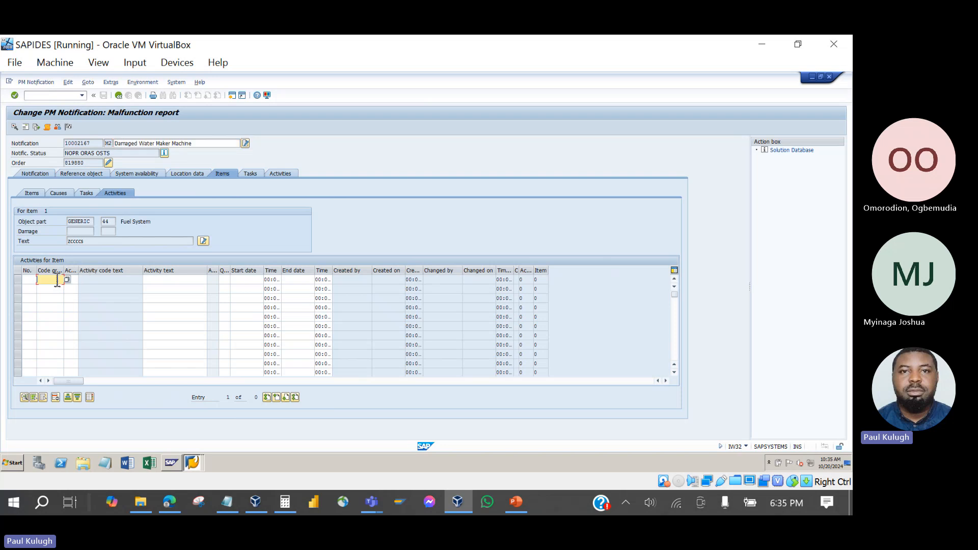
{"action": "key", "text": "F4"}
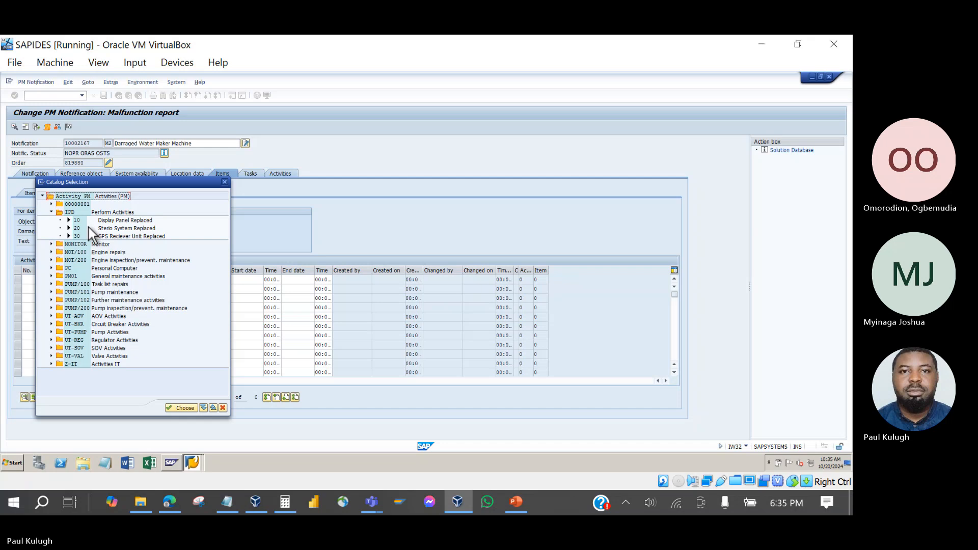
{"action": "double_click", "coordinate": [120, 222]}
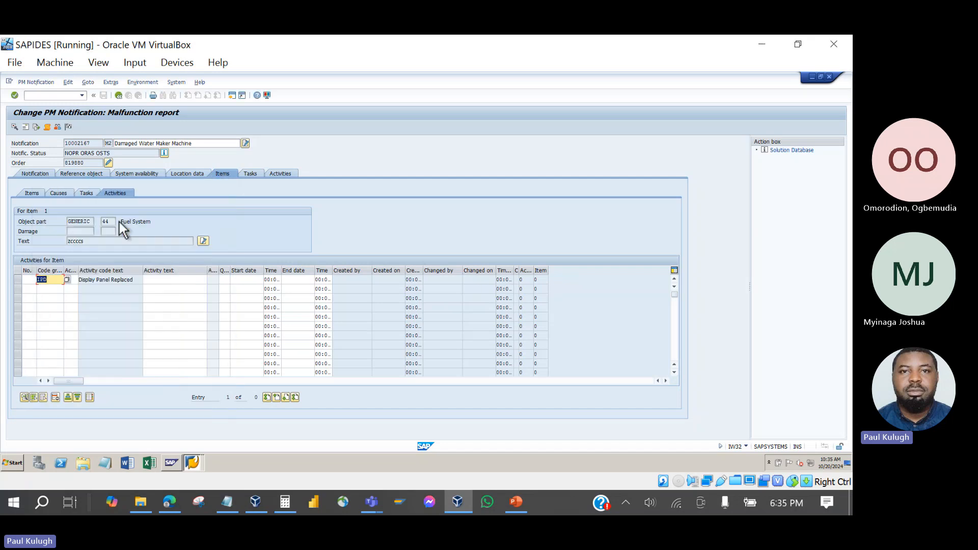
{"action": "left_click", "coordinate": [153, 280]}
{"action": "type", "text": "Replace"}
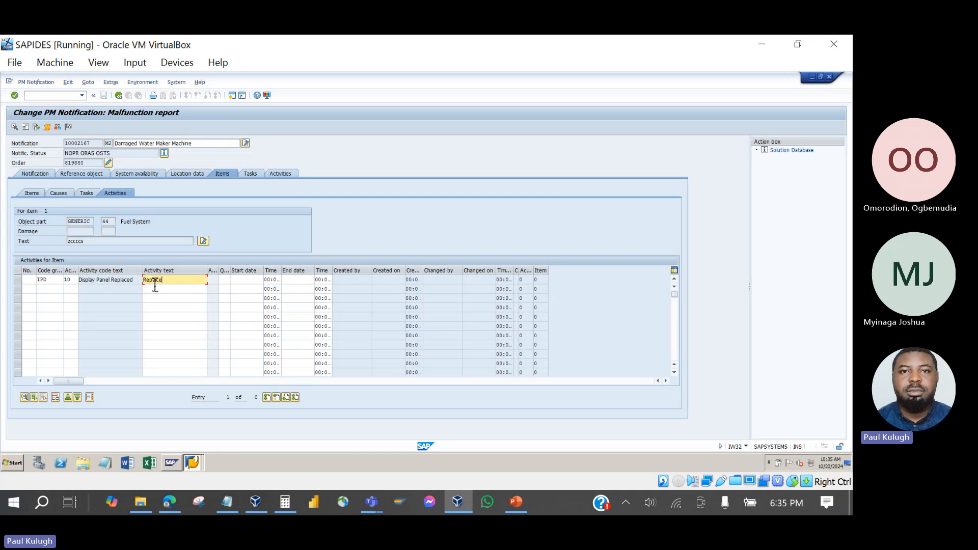
{"action": "type", "text": " display Panel"}
{"action": "key", "text": "Return"}
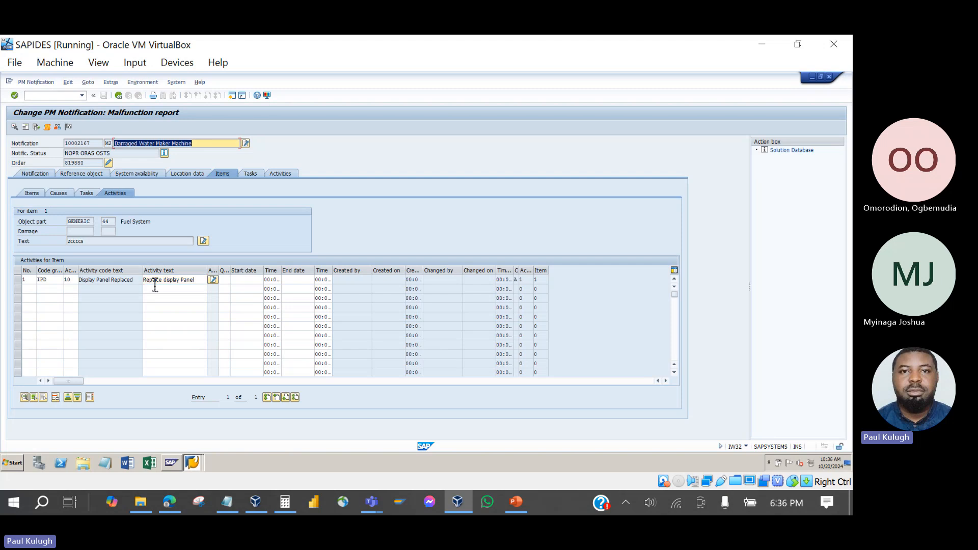
{"action": "left_click", "coordinate": [32, 193]}
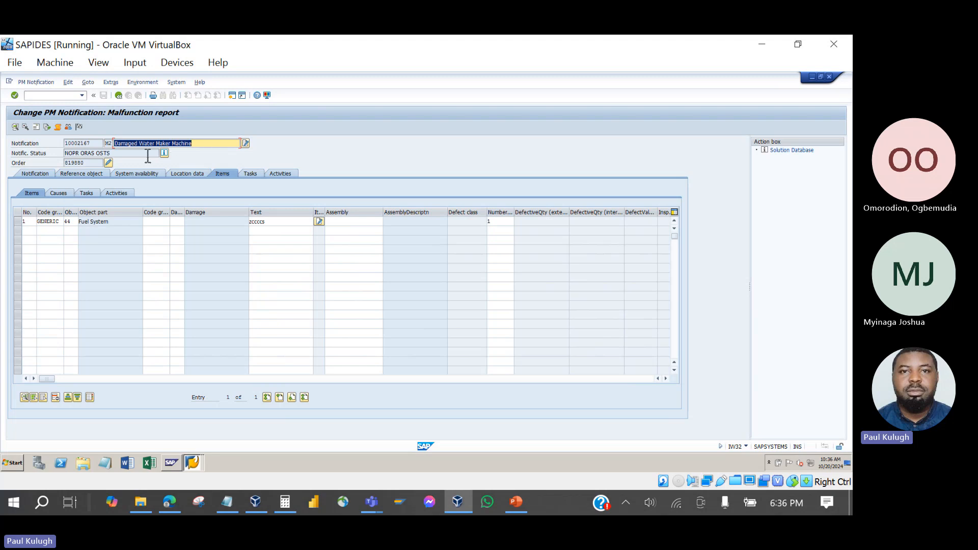
Review item 1's causes, tasks and activities, then return to the item list.
{"action": "left_click", "coordinate": [60, 194]}
{"action": "left_click", "coordinate": [82, 192]}
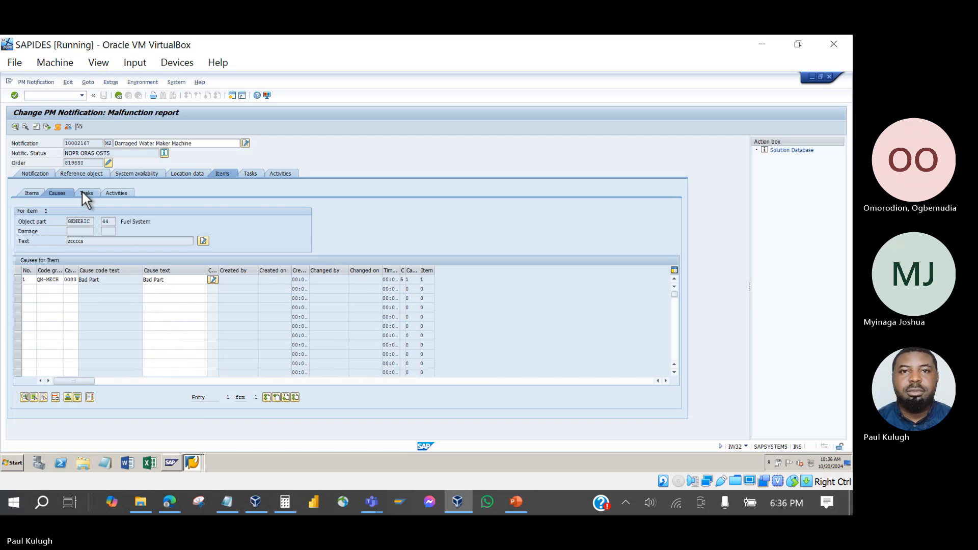
{"action": "left_click", "coordinate": [109, 189]}
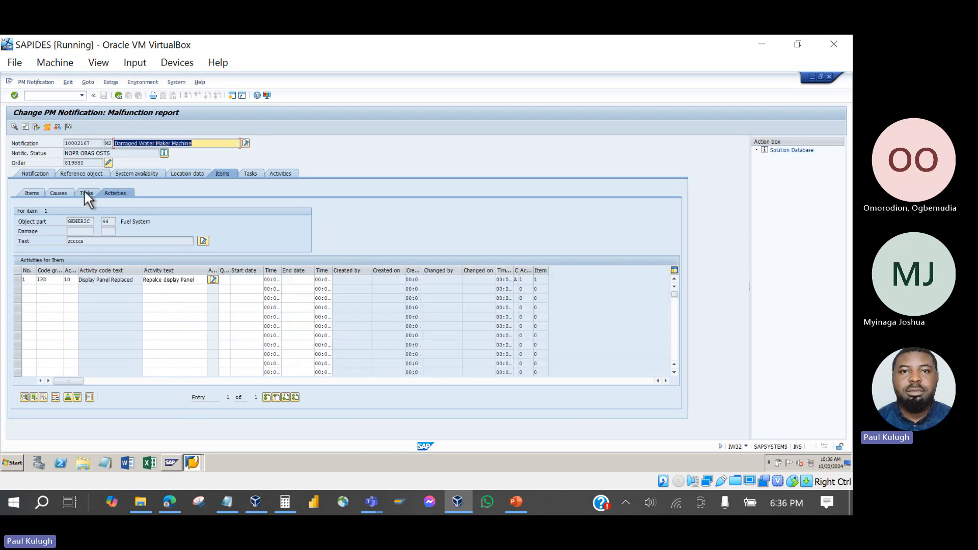
{"action": "left_click", "coordinate": [85, 193]}
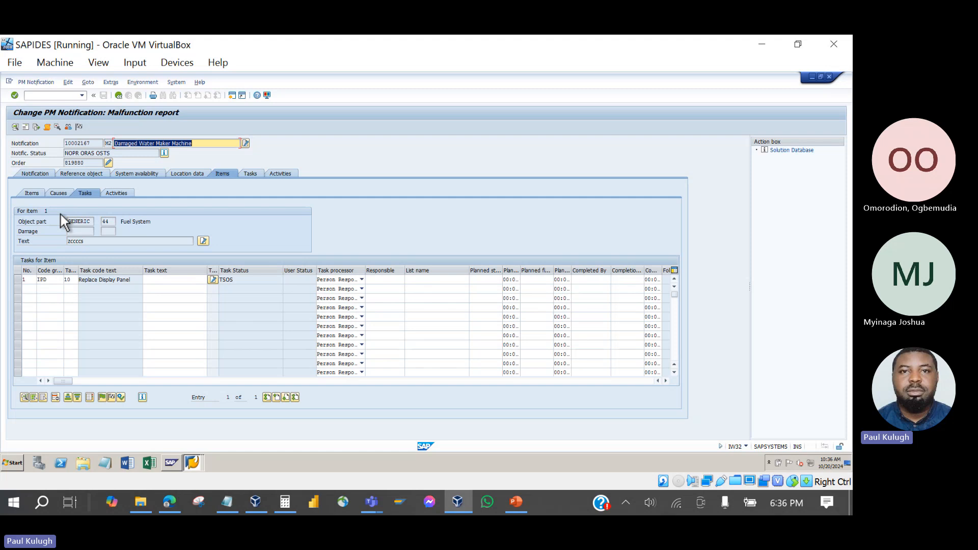
{"action": "left_click", "coordinate": [36, 192]}
Recheck the GENERIC item and its cause row with code group QM-MECH 'Bad Part'.
{"action": "left_click", "coordinate": [57, 194]}
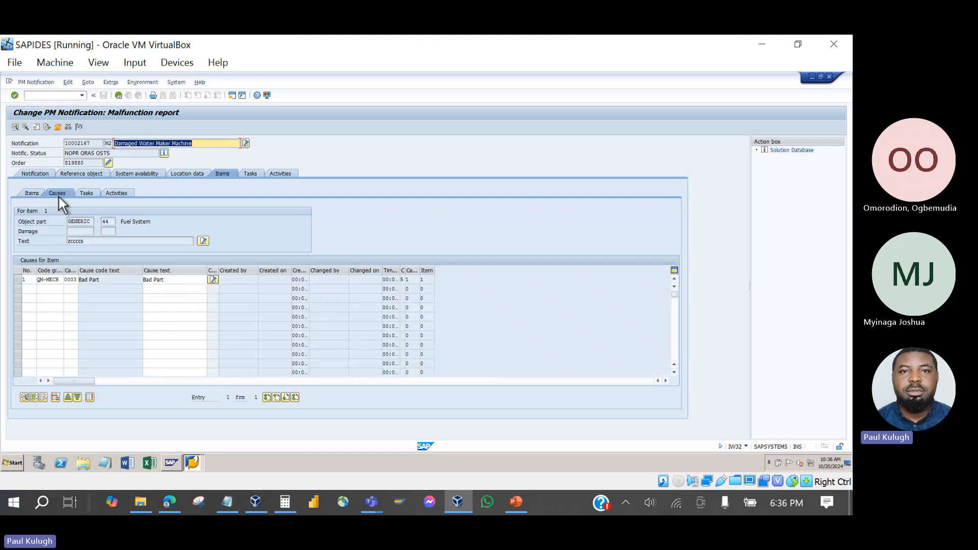
{"action": "left_click", "coordinate": [30, 192]}
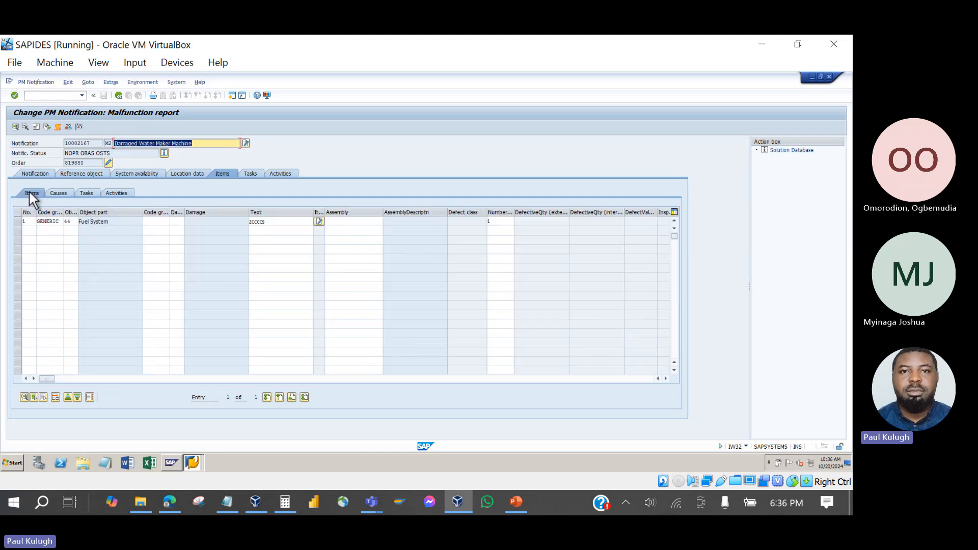
{"action": "left_click", "coordinate": [57, 224]}
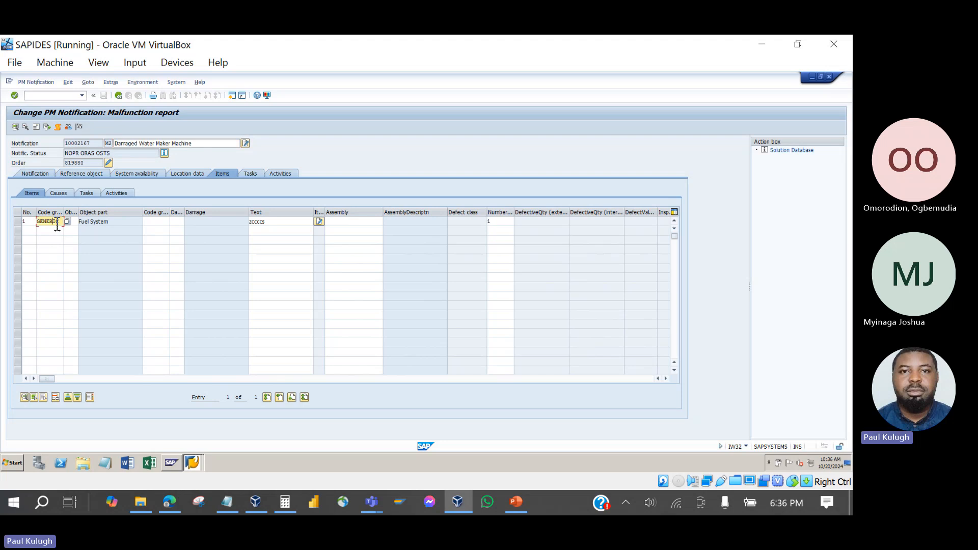
{"action": "left_click", "coordinate": [57, 194]}
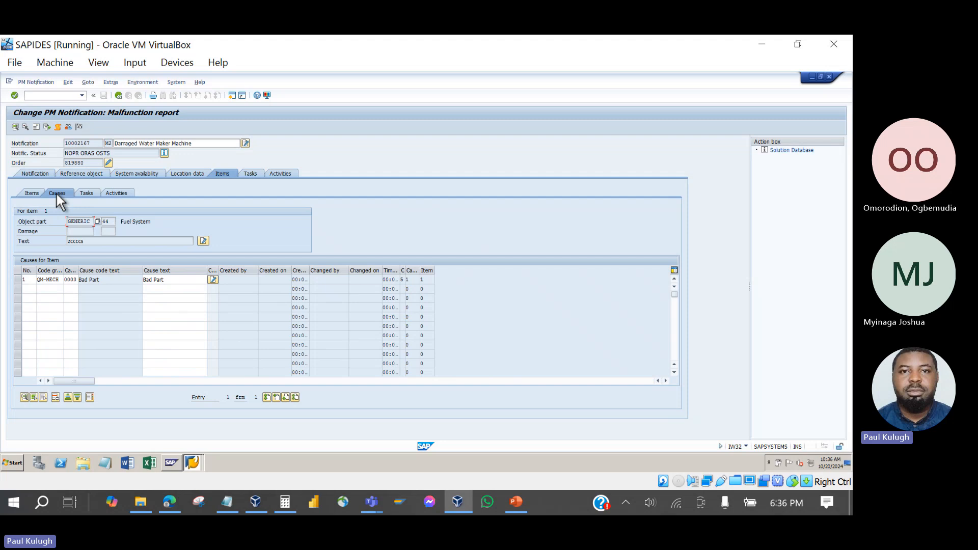
{"action": "left_click", "coordinate": [60, 281]}
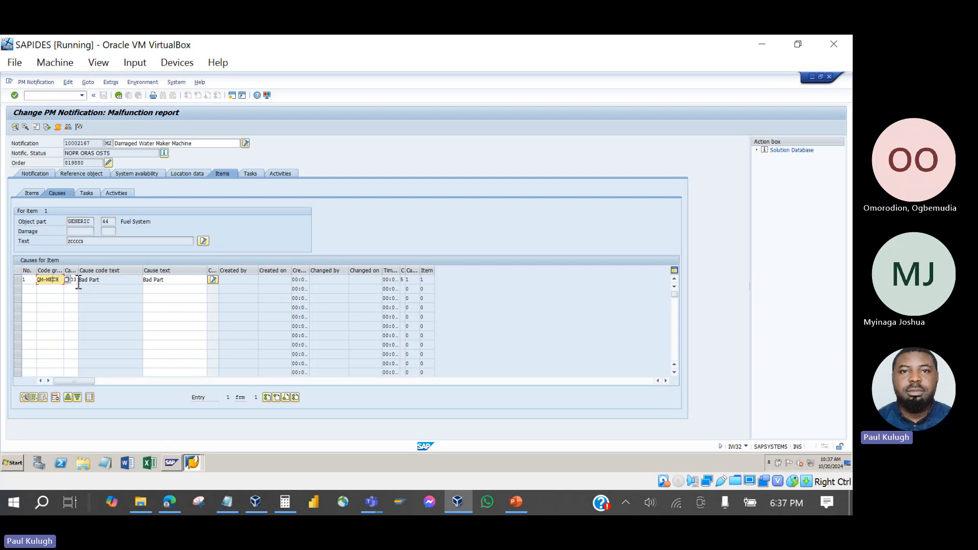
Point out row 1's cause QM-MECH 0003 'Bad Part', then show item 1's tasks.
{"action": "left_click", "coordinate": [80, 283]}
{"action": "left_click", "coordinate": [58, 283]}
{"action": "left_click", "coordinate": [78, 280]}
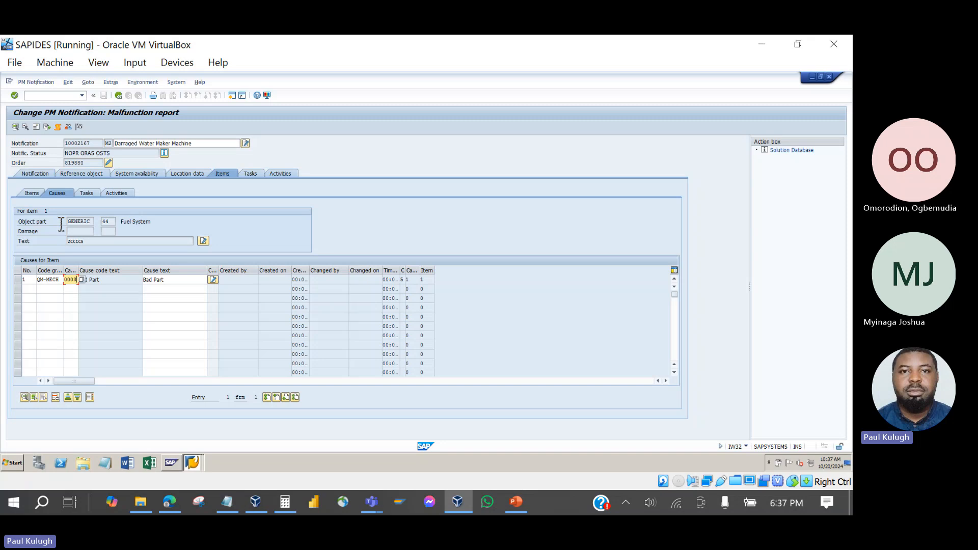
{"action": "left_click", "coordinate": [60, 282]}
{"action": "left_click", "coordinate": [79, 283]}
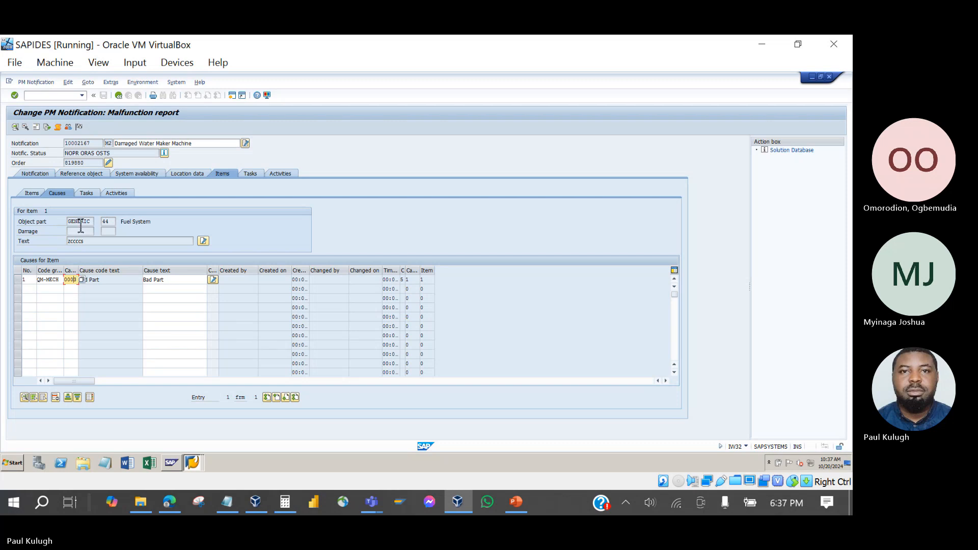
{"action": "left_click", "coordinate": [84, 195]}
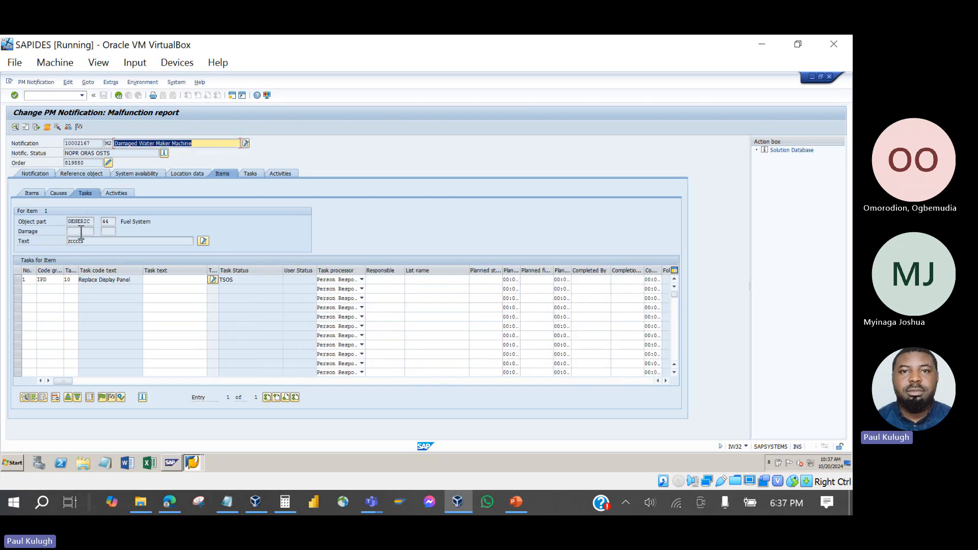
Point out task IPD 10 'Replace Display Panel', then list item 1's activities.
{"action": "left_click", "coordinate": [61, 281]}
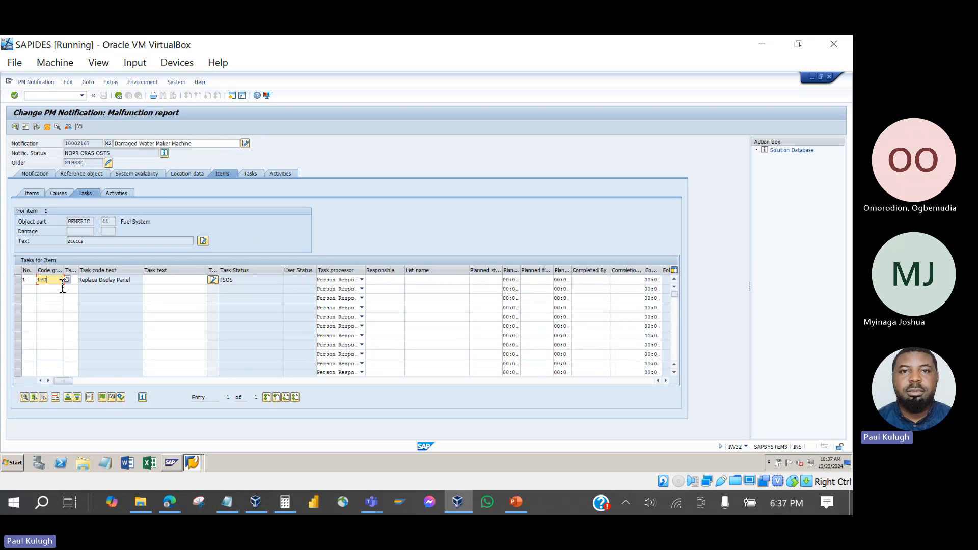
{"action": "key", "text": "Tab"}
{"action": "left_click", "coordinate": [57, 283]}
{"action": "left_click", "coordinate": [118, 194]}
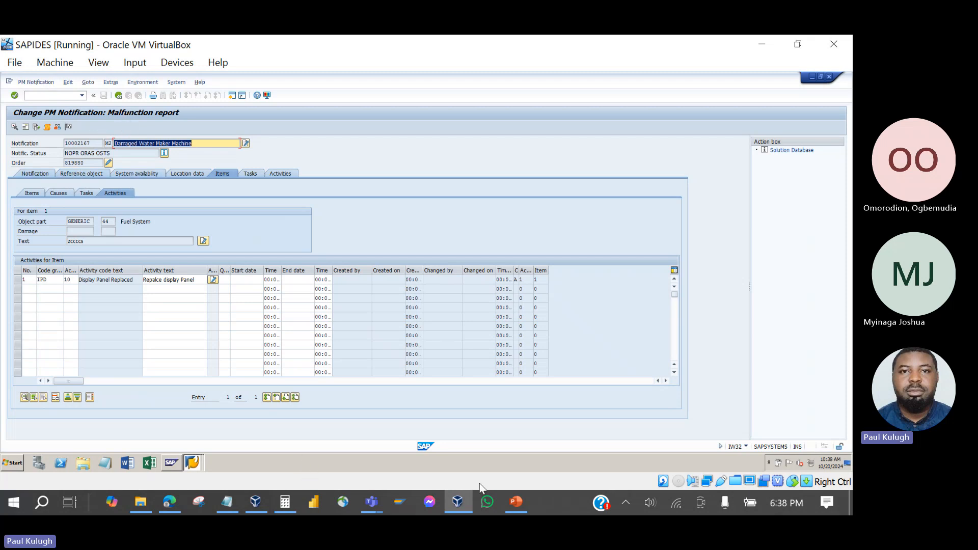
{"action": "left_click", "coordinate": [516, 502]}
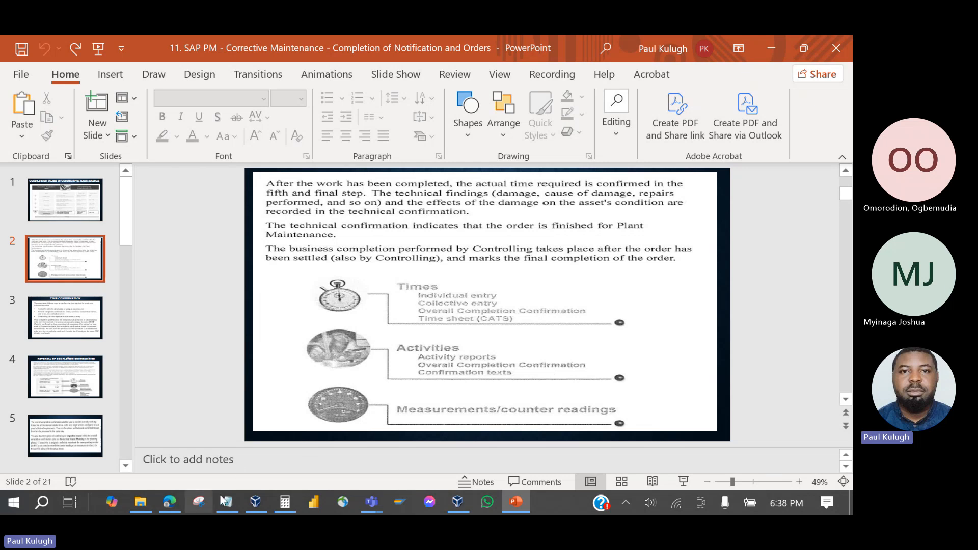
{"action": "left_click", "coordinate": [255, 503]}
Leave the notification and order 819880 without saving.
{"action": "left_click", "coordinate": [410, 102]}
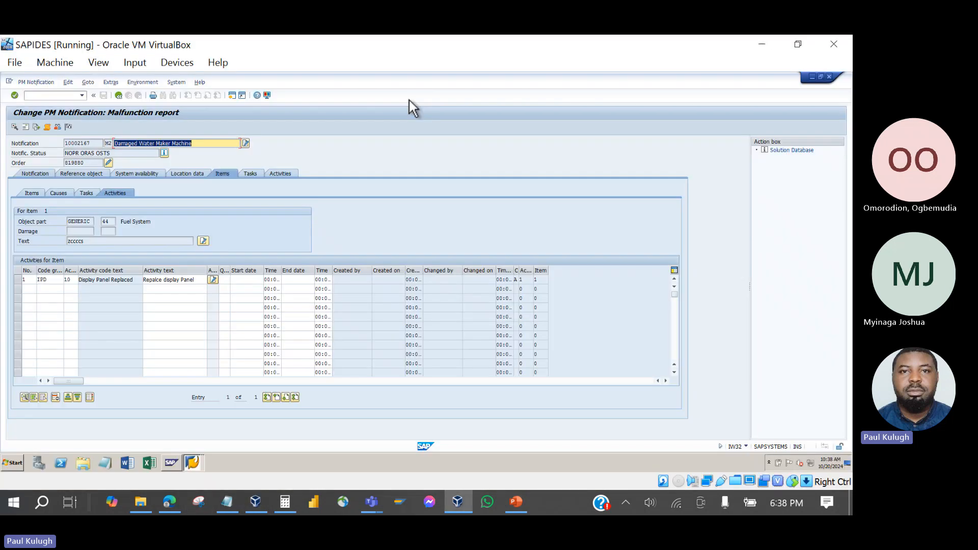
{"action": "left_click", "coordinate": [117, 97]}
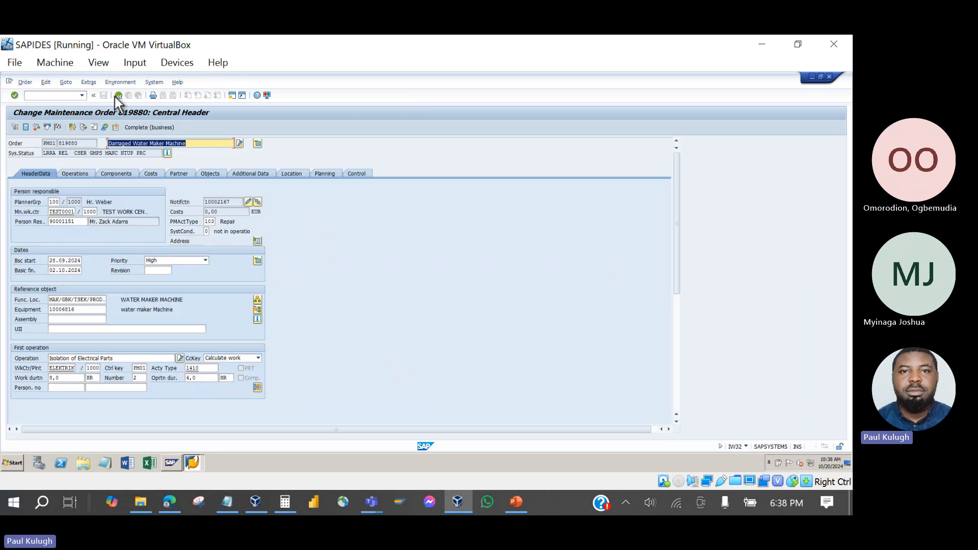
{"action": "left_click", "coordinate": [118, 95]}
{"action": "left_click", "coordinate": [159, 235]}
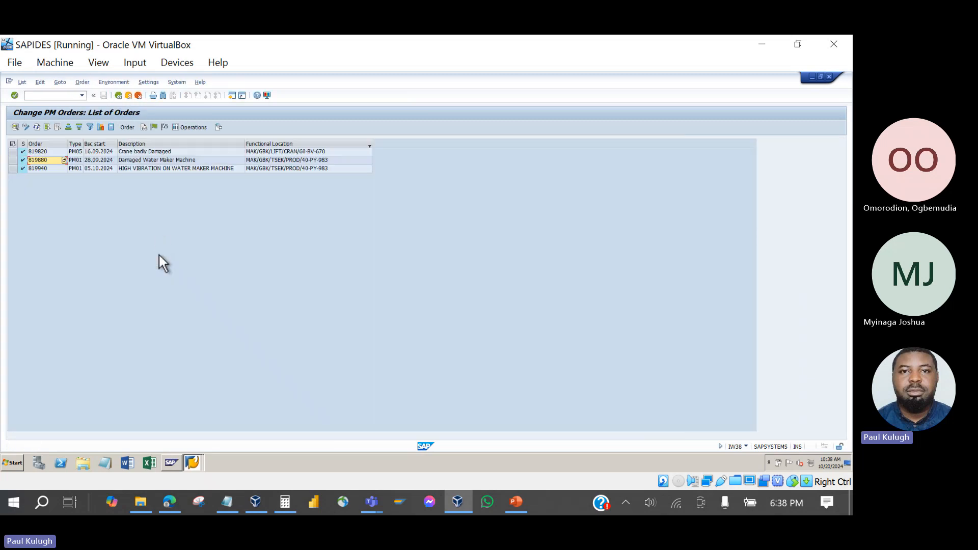
Switch to the SAP Easy Access window from the SAP window list.
{"action": "left_click", "coordinate": [192, 463]}
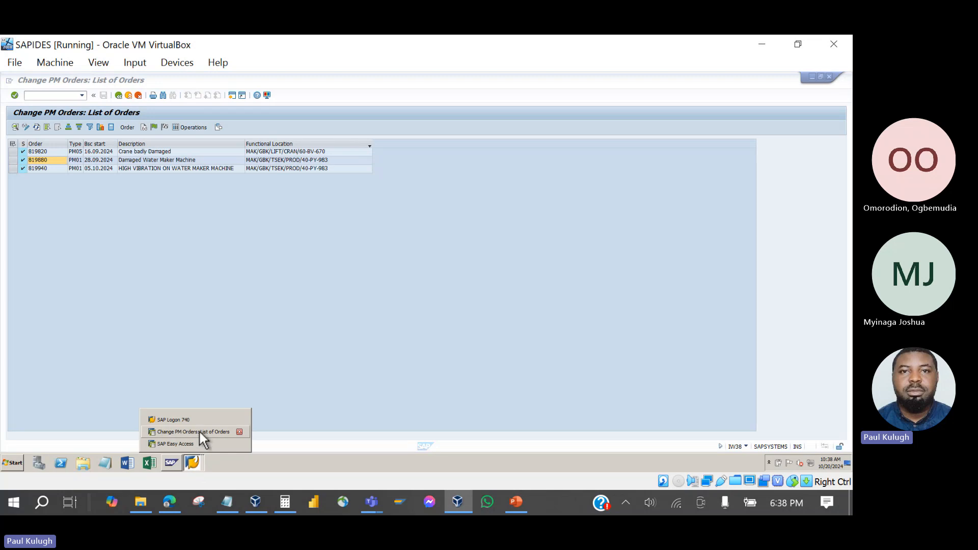
{"action": "left_click", "coordinate": [199, 432]}
{"action": "left_click", "coordinate": [193, 464]}
{"action": "left_click", "coordinate": [191, 447]}
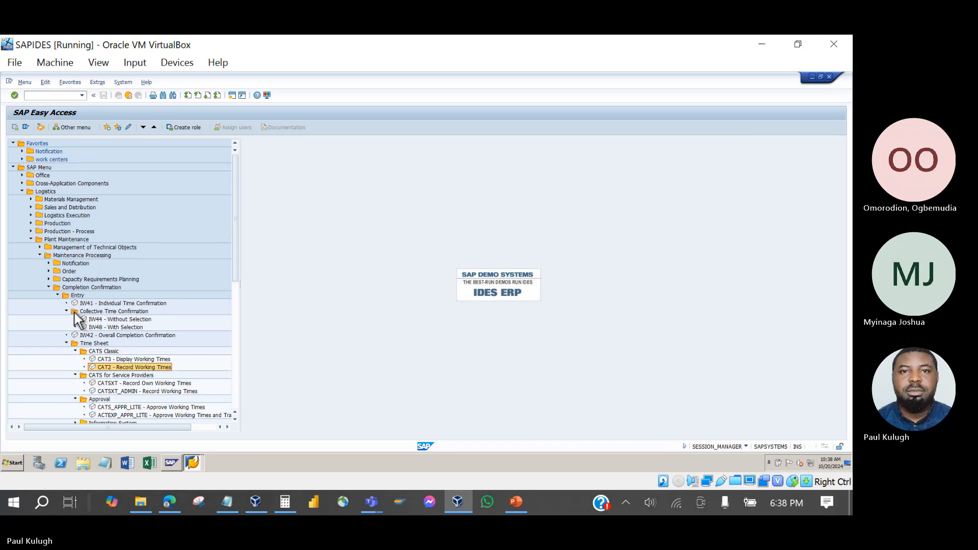
Launch IW42 Overall Completion Confirmation from the Completion Confirmation > Entry menu.
{"action": "left_click", "coordinate": [109, 337]}
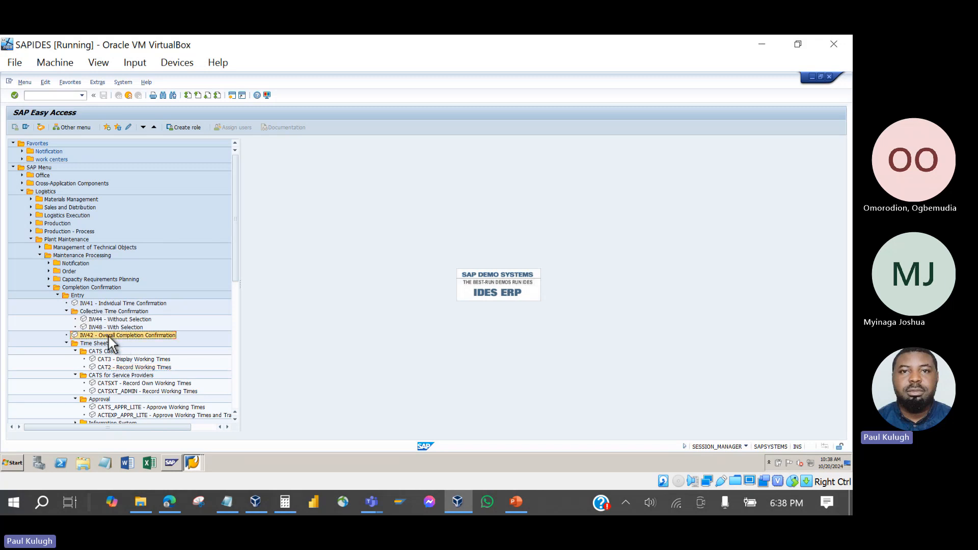
{"action": "double_click", "coordinate": [149, 336]}
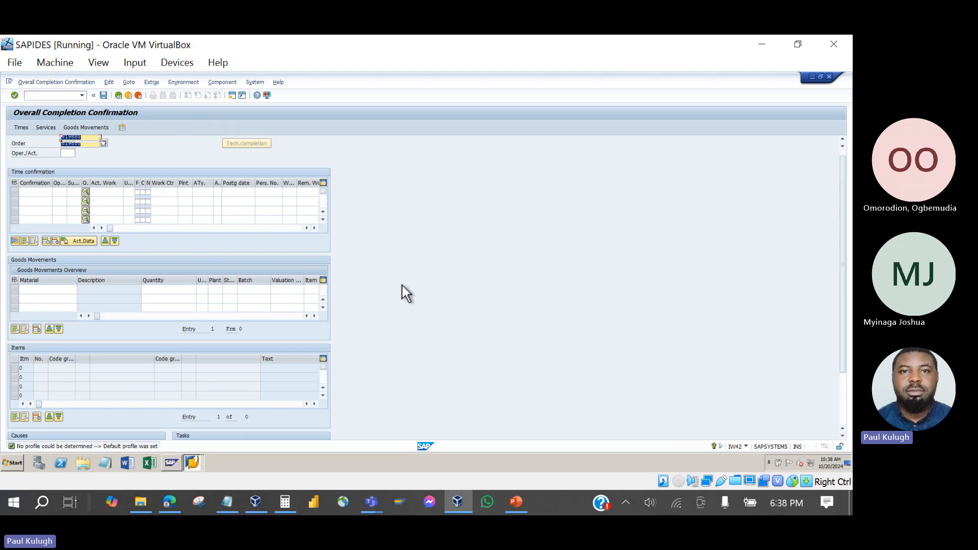
Load order 819880's four time confirmations in IW42, then bring PowerPoint forward.
{"action": "scroll", "coordinate": [402, 285], "scroll_direction": "down", "scroll_amount": 1}
{"action": "scroll", "coordinate": [402, 293], "scroll_direction": "down", "scroll_amount": 3}
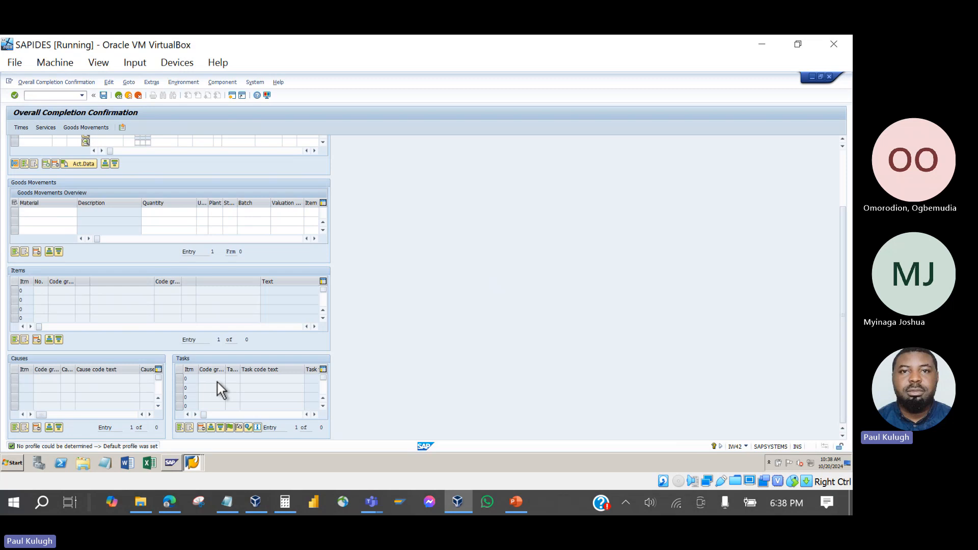
{"action": "key", "text": "Return"}
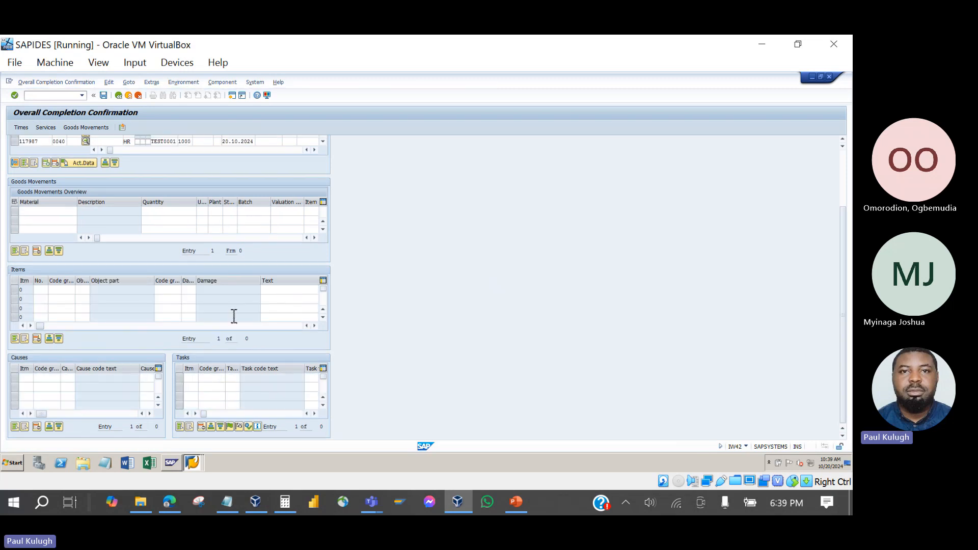
{"action": "scroll", "coordinate": [442, 264], "scroll_direction": "up", "scroll_amount": 2}
{"action": "scroll", "coordinate": [442, 263], "scroll_direction": "up", "scroll_amount": 1}
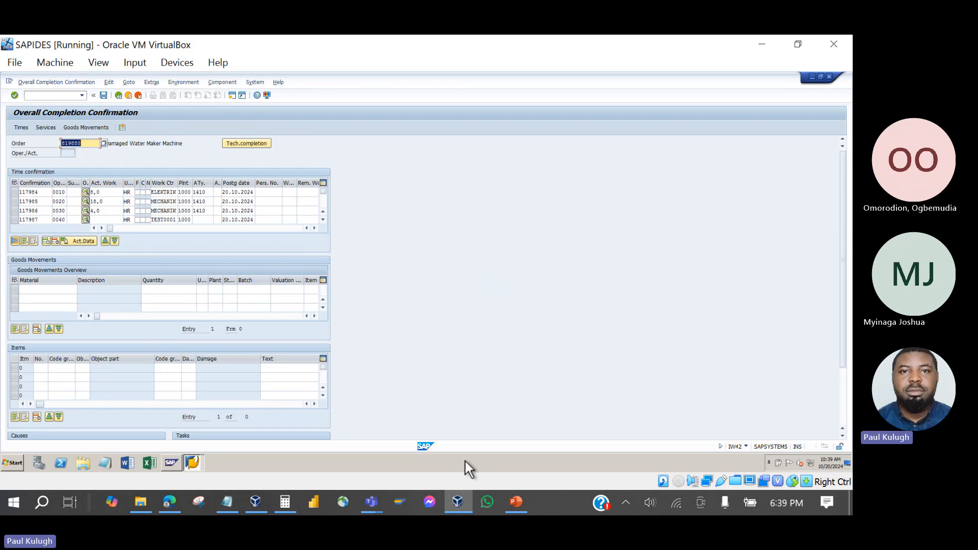
{"action": "left_click", "coordinate": [516, 503]}
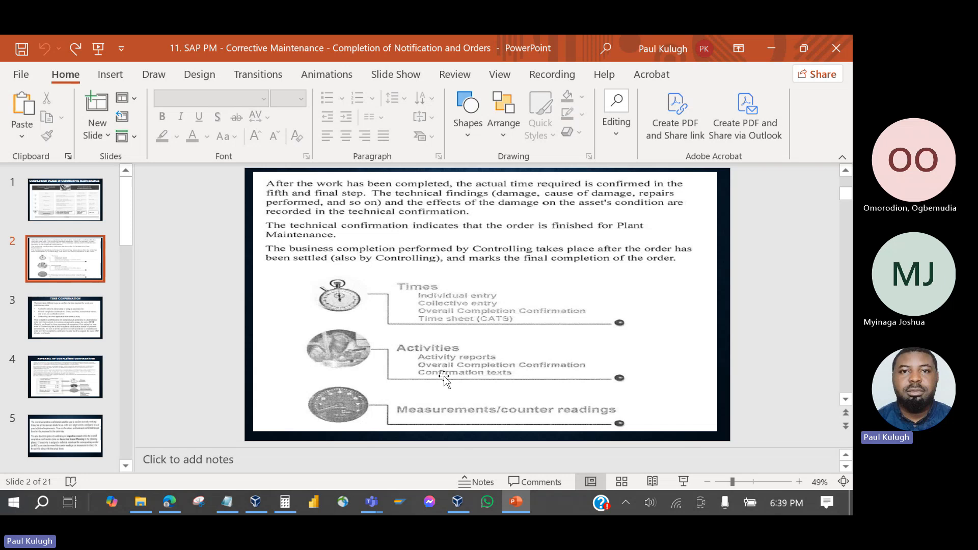
Exit IW42 to SAP Easy Access without saving, then return to PowerPoint slide 2.
{"action": "left_click", "coordinate": [457, 502]}
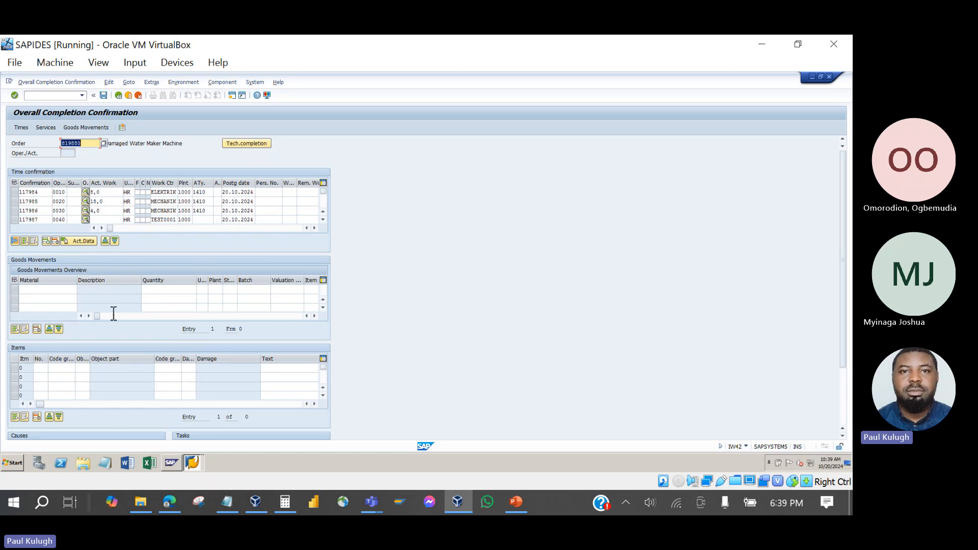
{"action": "left_click", "coordinate": [118, 96]}
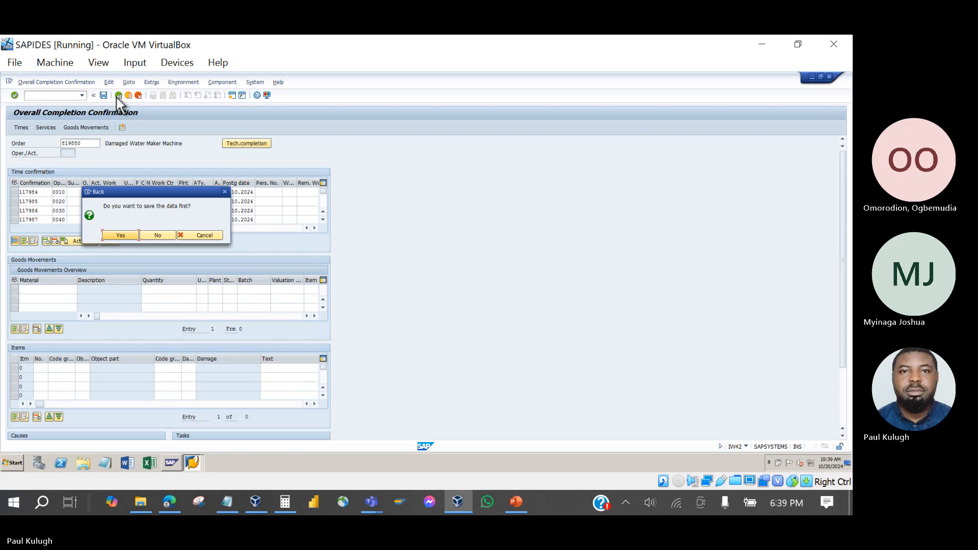
{"action": "left_click", "coordinate": [158, 236]}
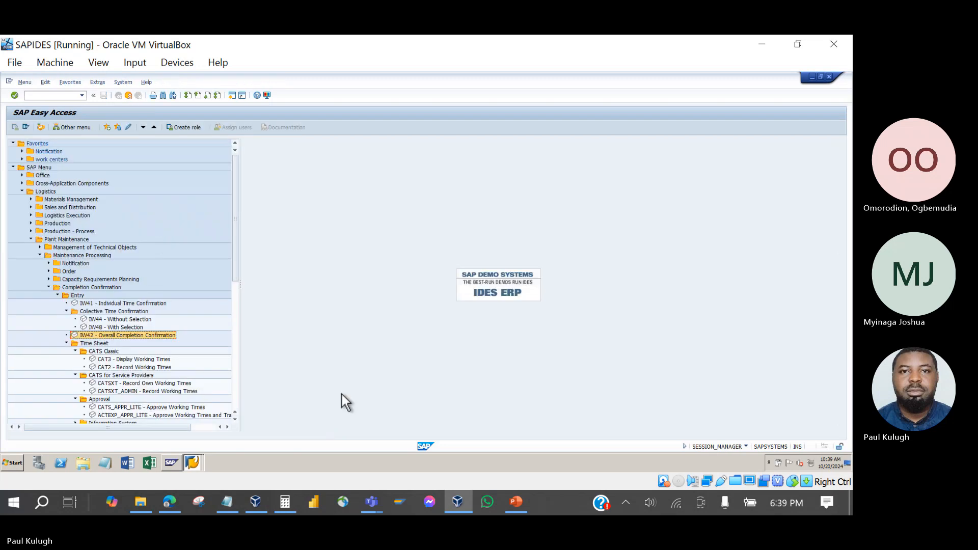
{"action": "left_click", "coordinate": [512, 498]}
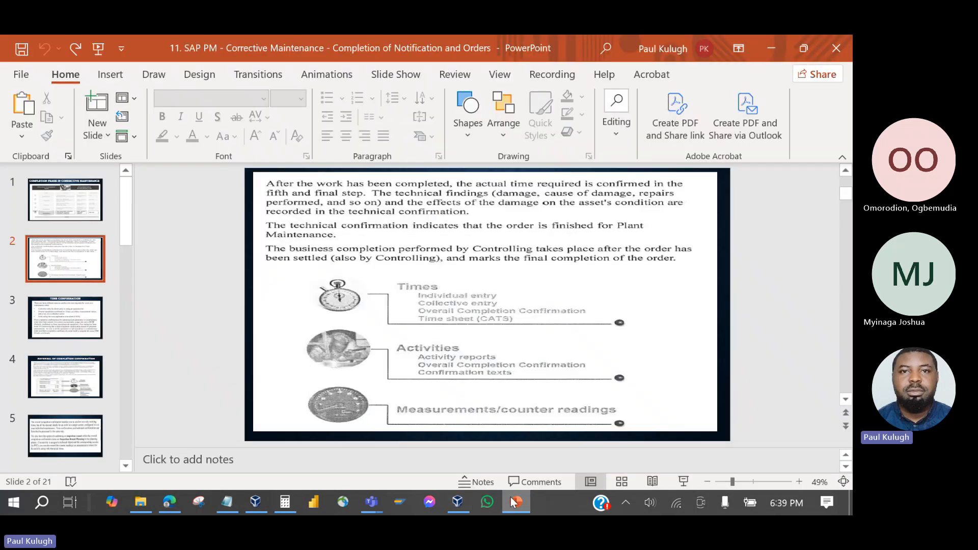
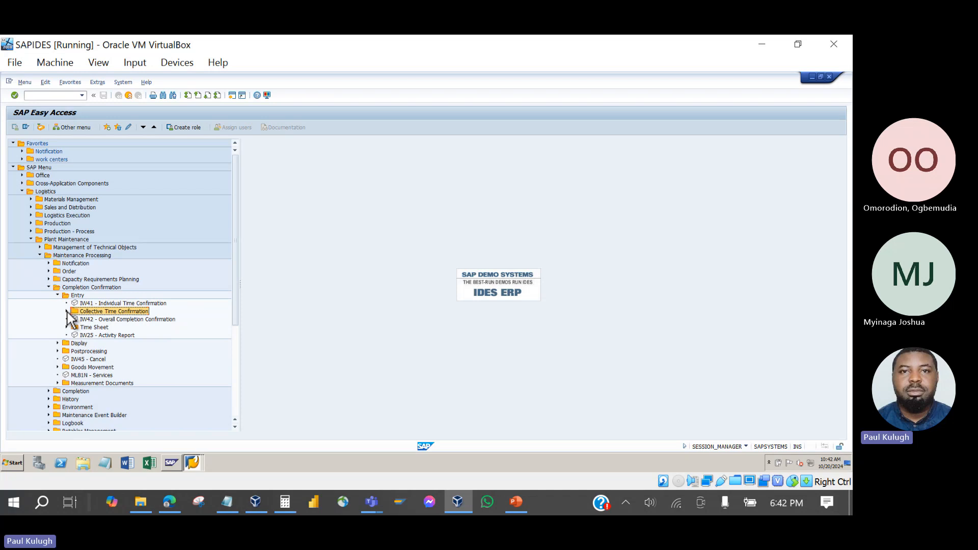
Open IW44 Collective Time Confirmation Without Selection from the Completion Confirmation > Entry tree.
{"action": "left_click", "coordinate": [67, 311]}
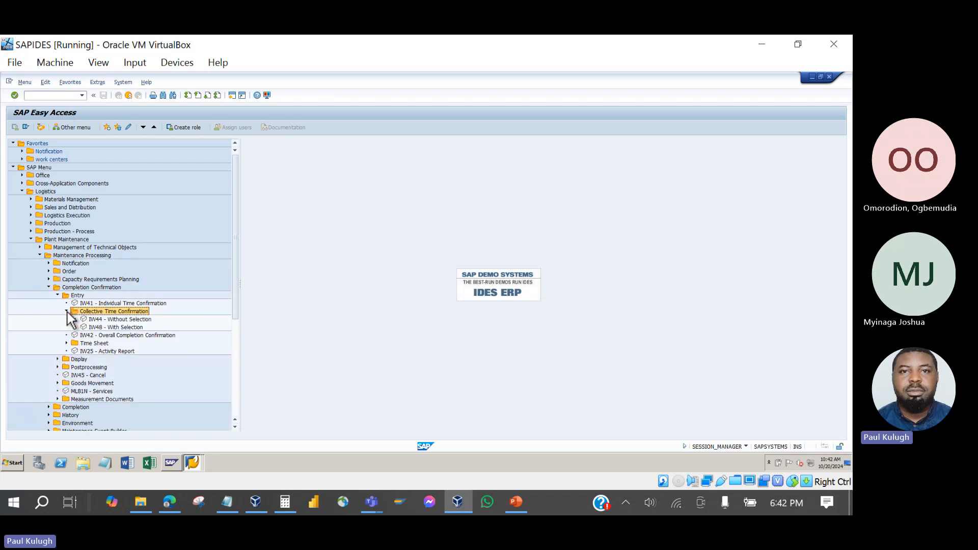
{"action": "left_click", "coordinate": [111, 318]}
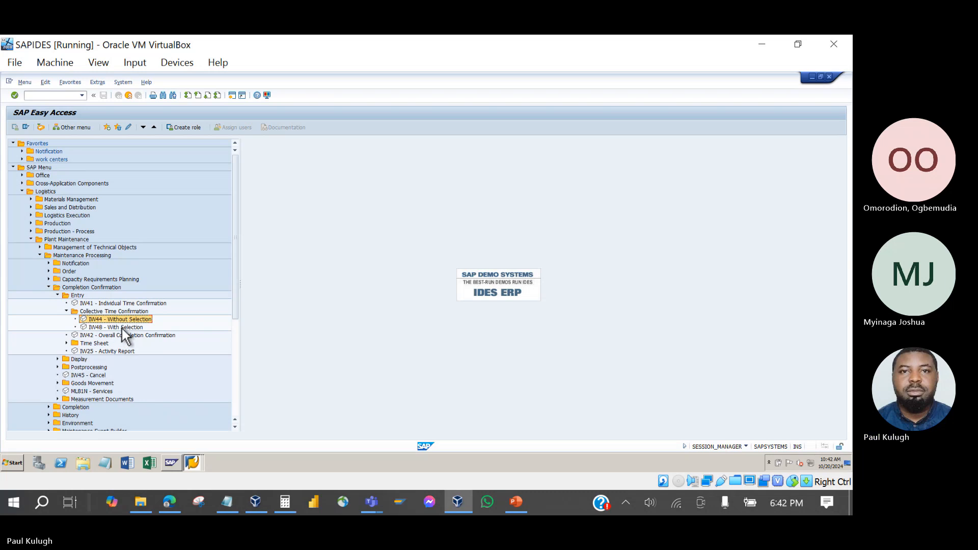
{"action": "left_click", "coordinate": [121, 329]}
{"action": "left_click", "coordinate": [120, 319]}
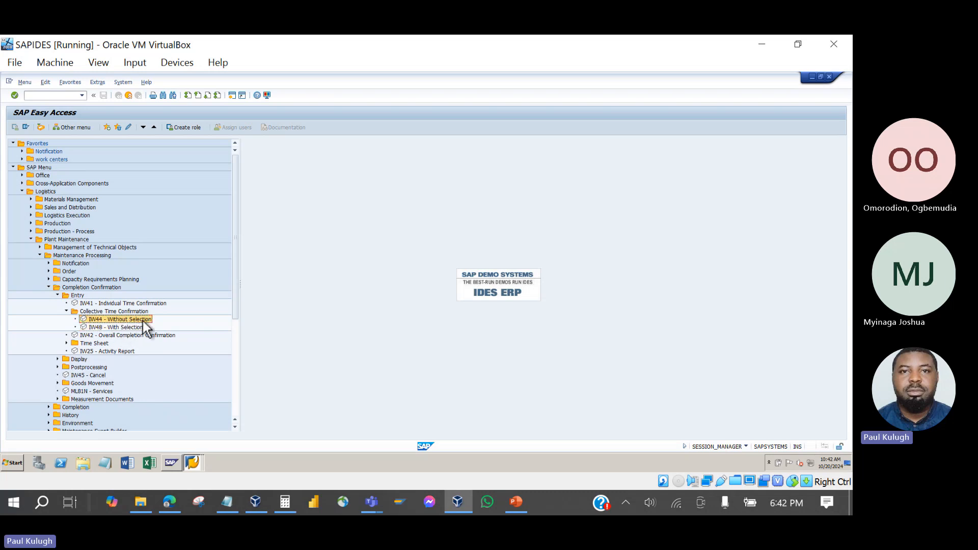
{"action": "double_click", "coordinate": [144, 321]}
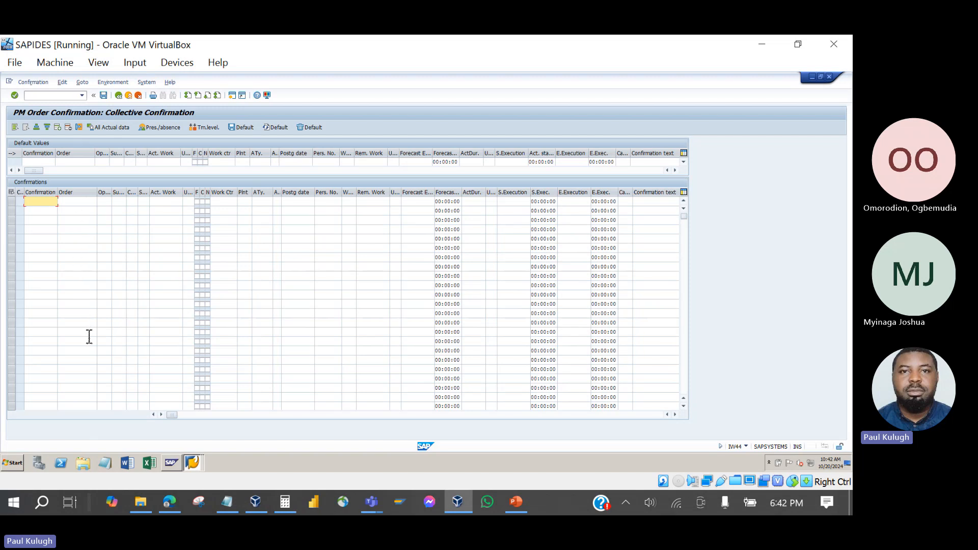
Copy the Order column from the IW38 order list into Notepad.
{"action": "left_click", "coordinate": [193, 465]}
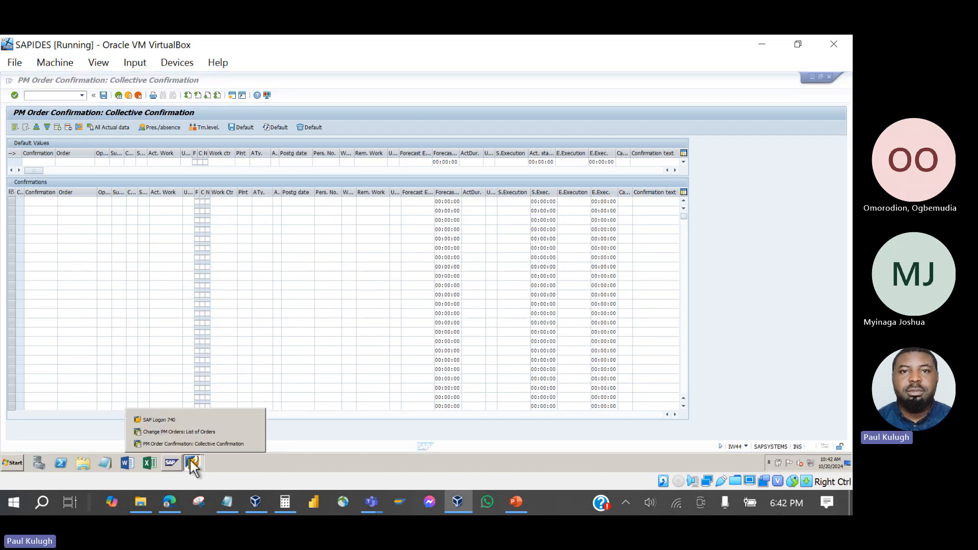
{"action": "left_click", "coordinate": [176, 433]}
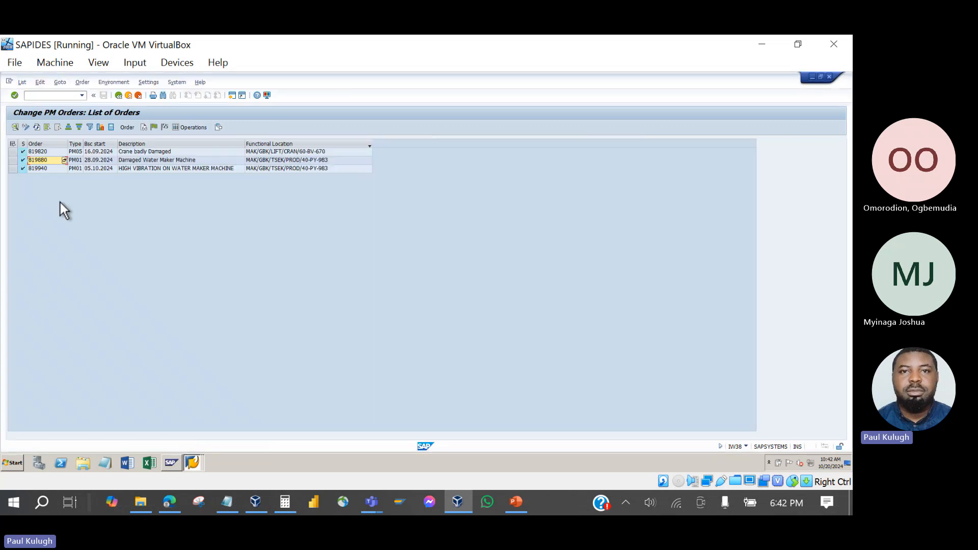
{"action": "left_click", "coordinate": [39, 145]}
{"action": "left_click", "coordinate": [109, 463]}
{"action": "key", "text": "ctrl+v"}
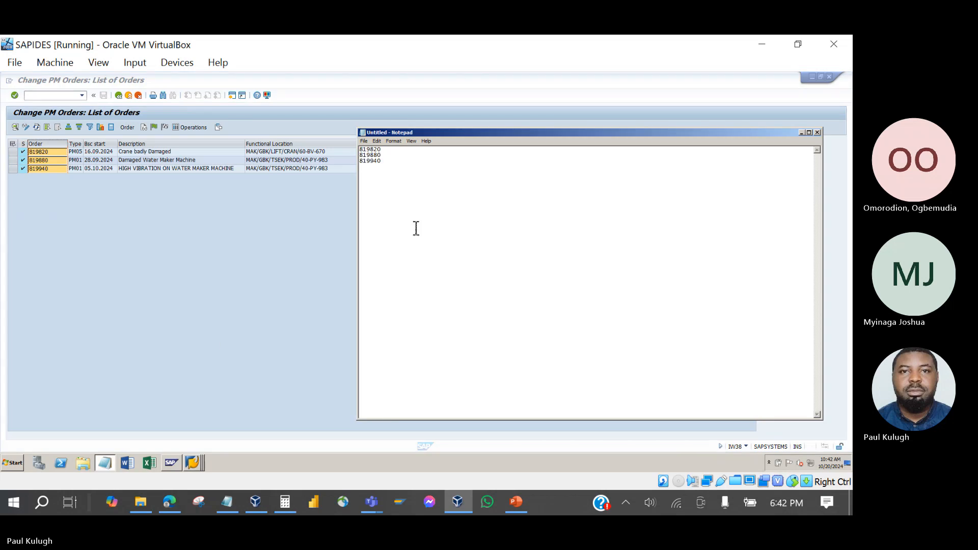
Delete order 819820 in Notepad, select 819880 and 819940, and return to IW44.
{"action": "left_click", "coordinate": [391, 152]}
{"action": "key", "text": "BackSpace"}
{"action": "key", "text": "BackSpace"}
{"action": "key", "text": "BackSpace"}
{"action": "key", "text": "BackSpace"}
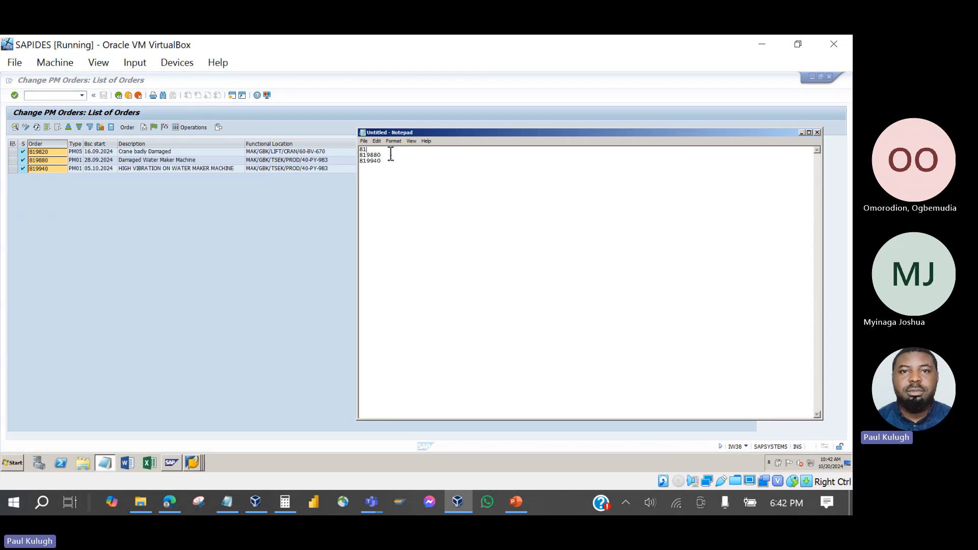
{"action": "key", "text": "BackSpace"}
{"action": "key", "text": "BackSpace"}
{"action": "key", "text": "Delete"}
{"action": "left_click_drag", "start_coordinate": [377, 162], "coordinate": [349, 153]}
{"action": "key", "text": "ctrl+c"}
{"action": "left_click", "coordinate": [193, 461]}
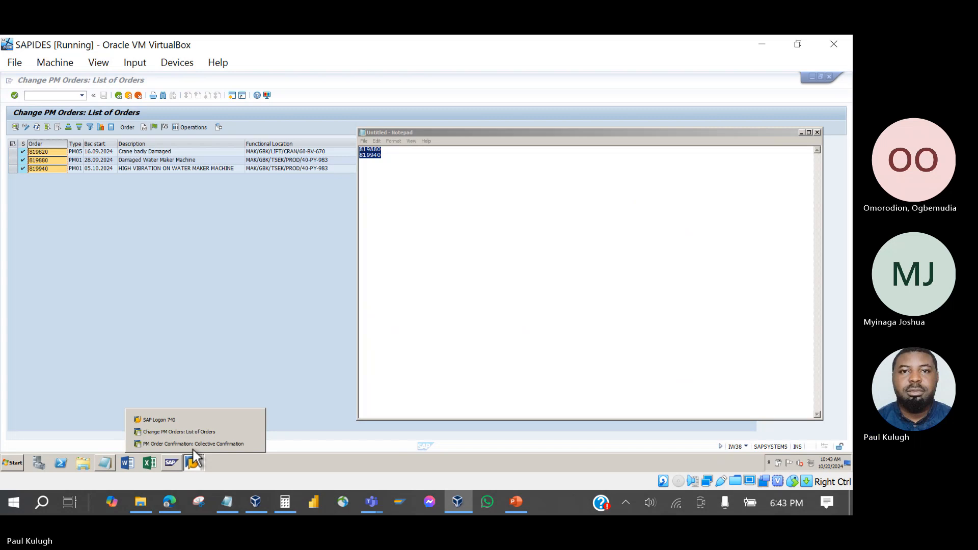
{"action": "left_click", "coordinate": [192, 443]}
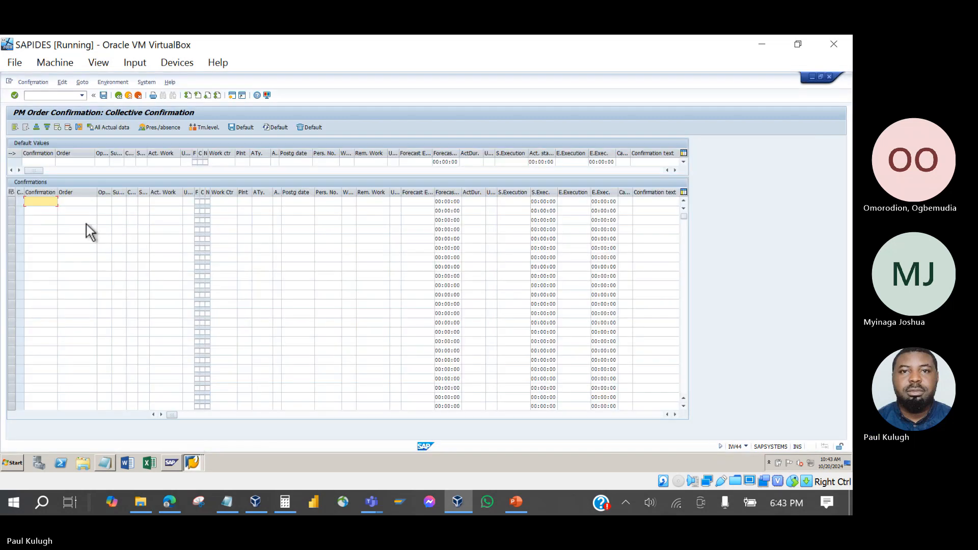
Paste orders 819880 and 819940 into the Order column and enter 0010.
{"action": "left_click", "coordinate": [86, 202]}
{"action": "key", "text": "ctrl+v"}
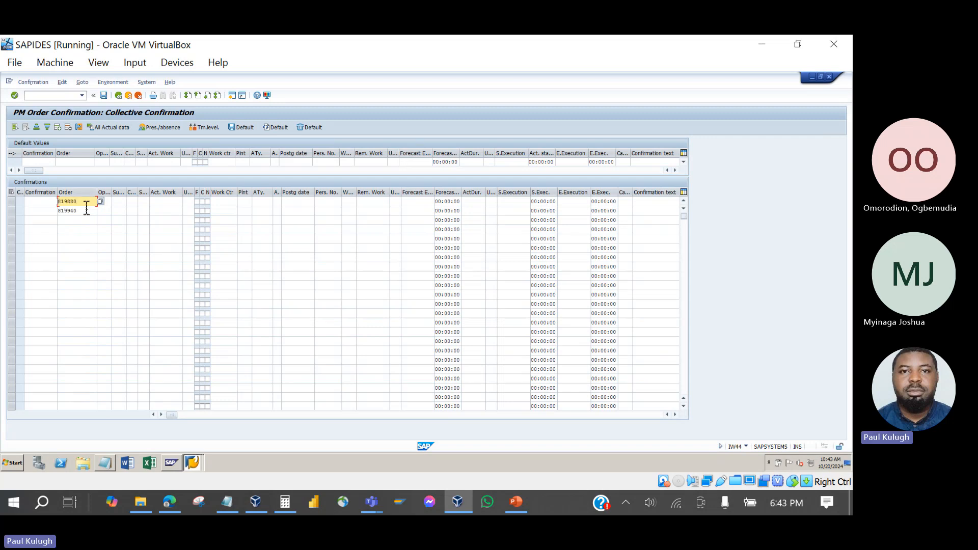
{"action": "key", "text": "Return"}
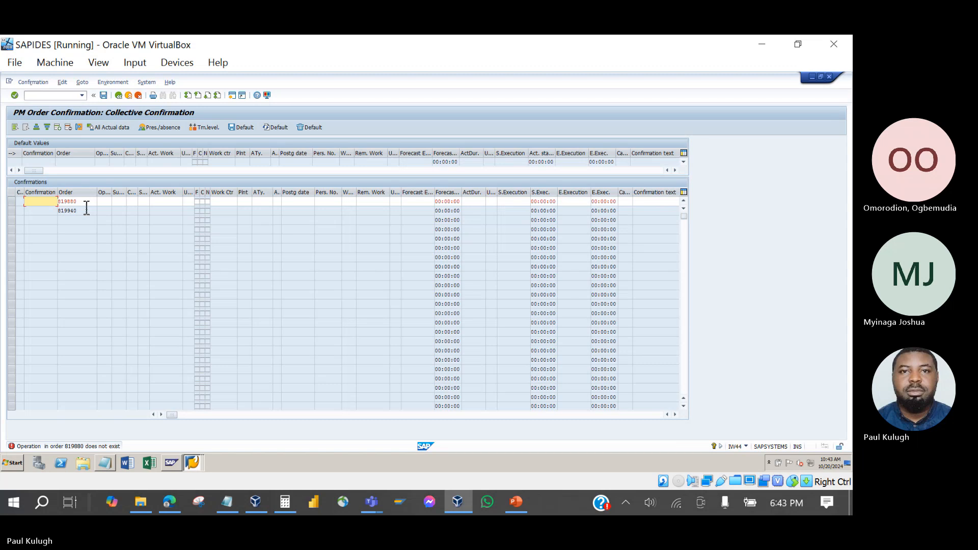
{"action": "type", "text": "0010"}
{"action": "key", "text": "Return"}
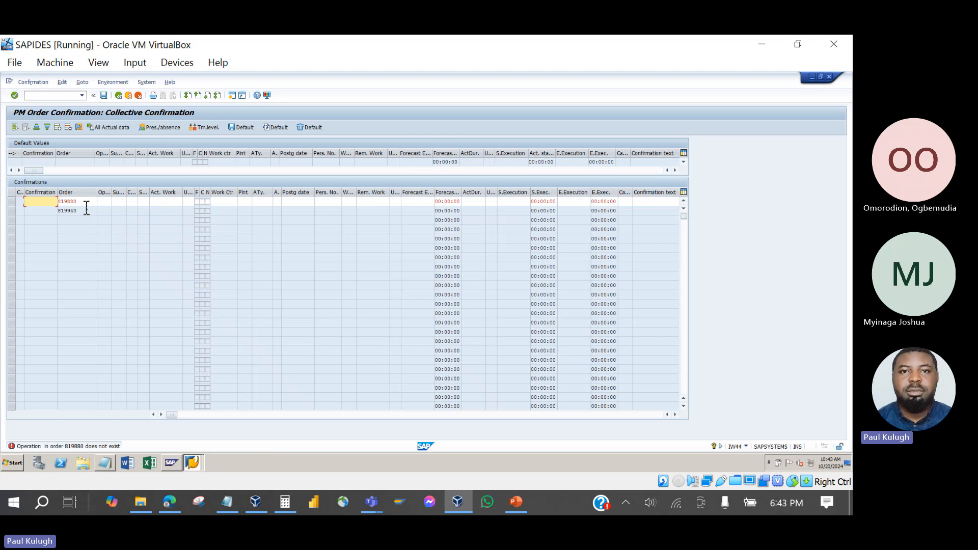
Set operation 0010 Isolation of Electrical Parts on the 819880 row, accepting the non-workday warning.
{"action": "left_click", "coordinate": [103, 202]}
{"action": "left_click", "coordinate": [115, 202]}
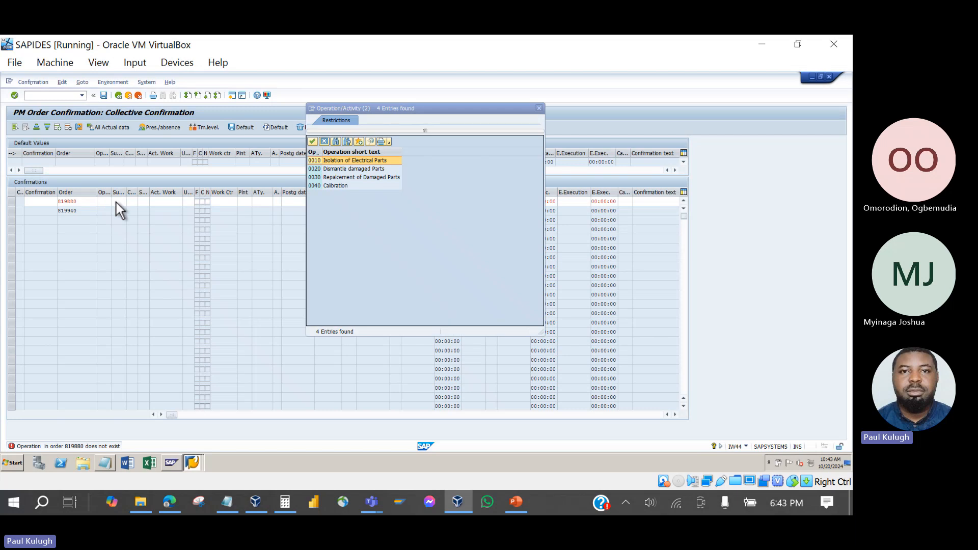
{"action": "left_click", "coordinate": [316, 161]}
{"action": "key", "text": "Return"}
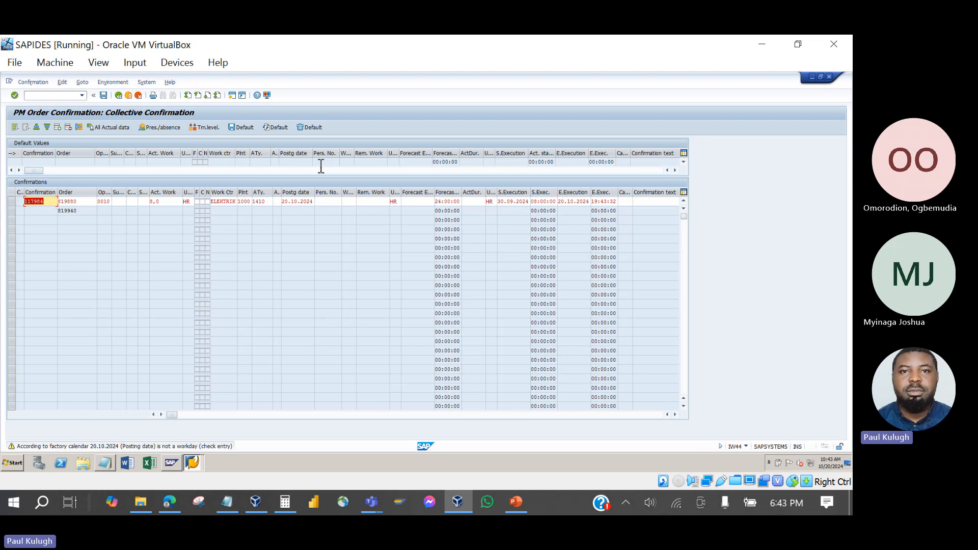
{"action": "key", "text": "Return"}
{"action": "key", "text": "Return"}
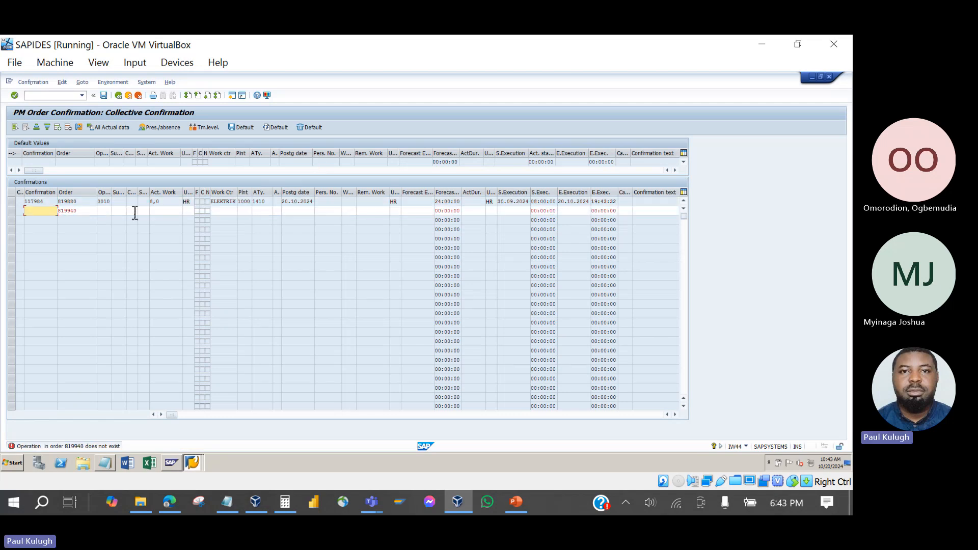
Set operation 0010 Monitor vibration on the 819940 row and start a new session.
{"action": "left_click", "coordinate": [107, 211]}
{"action": "key", "text": "F4"}
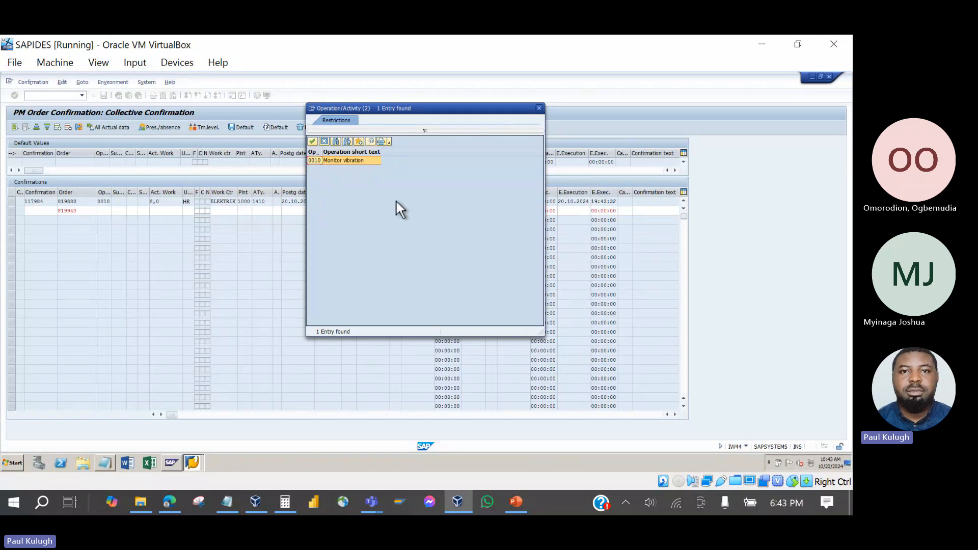
{"action": "double_click", "coordinate": [331, 160]}
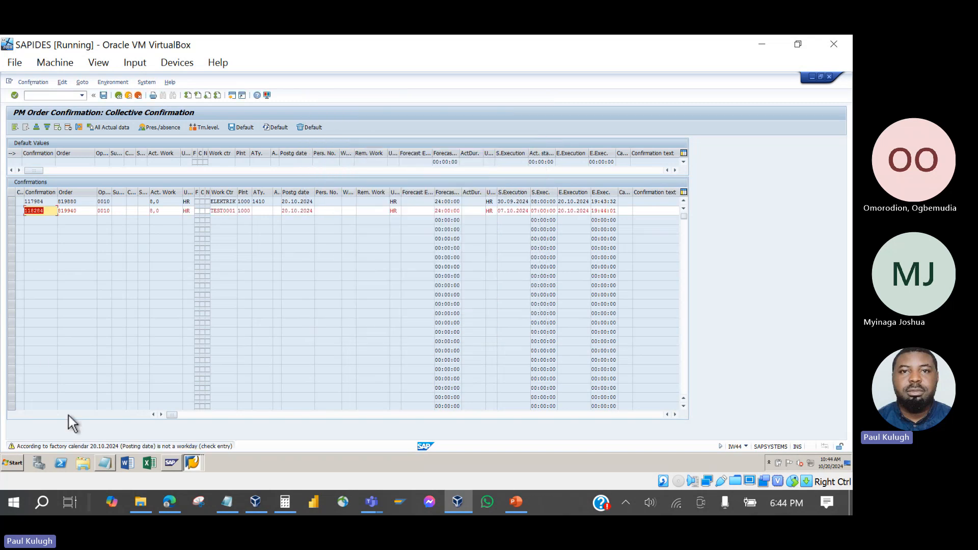
{"action": "left_click", "coordinate": [233, 96]}
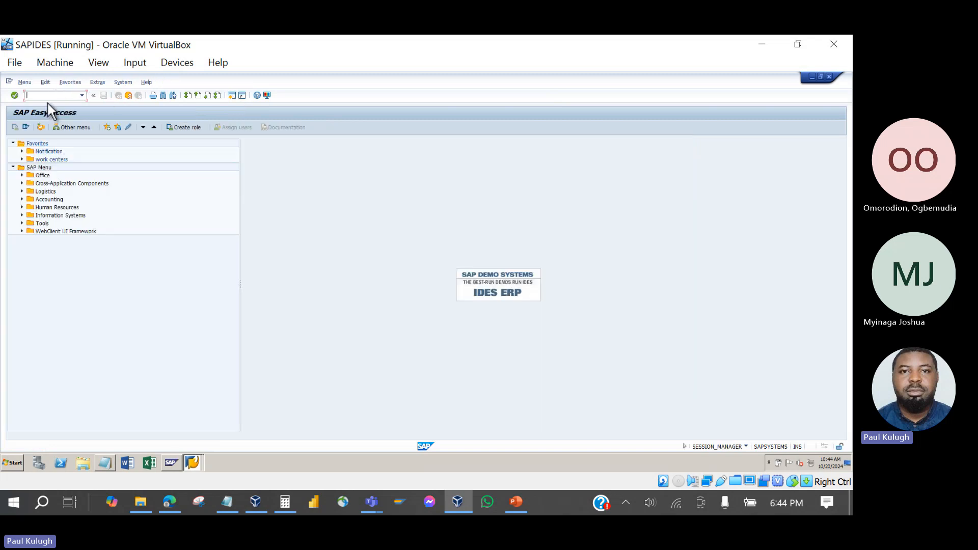
{"action": "type", "text": "scal"}
{"action": "key", "text": "Return"}
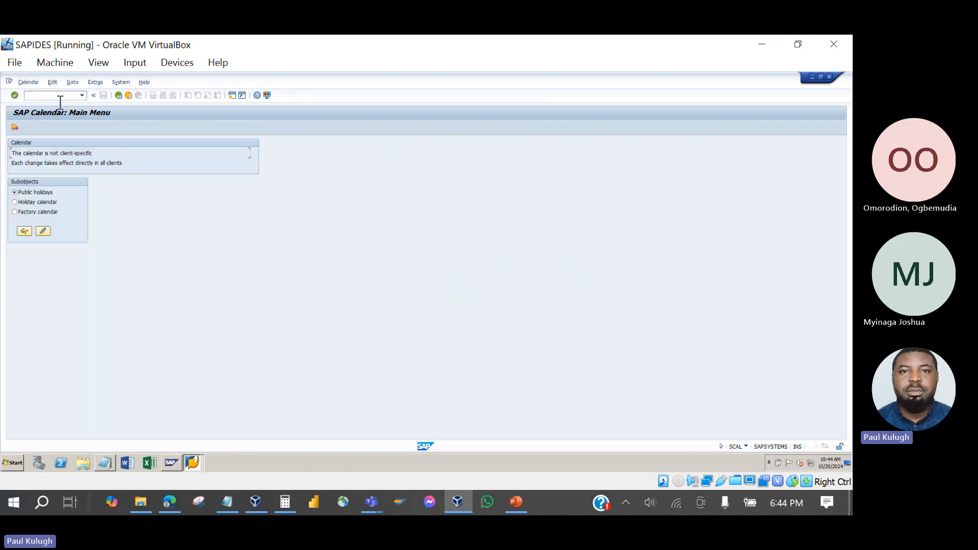
{"action": "left_click", "coordinate": [16, 211]}
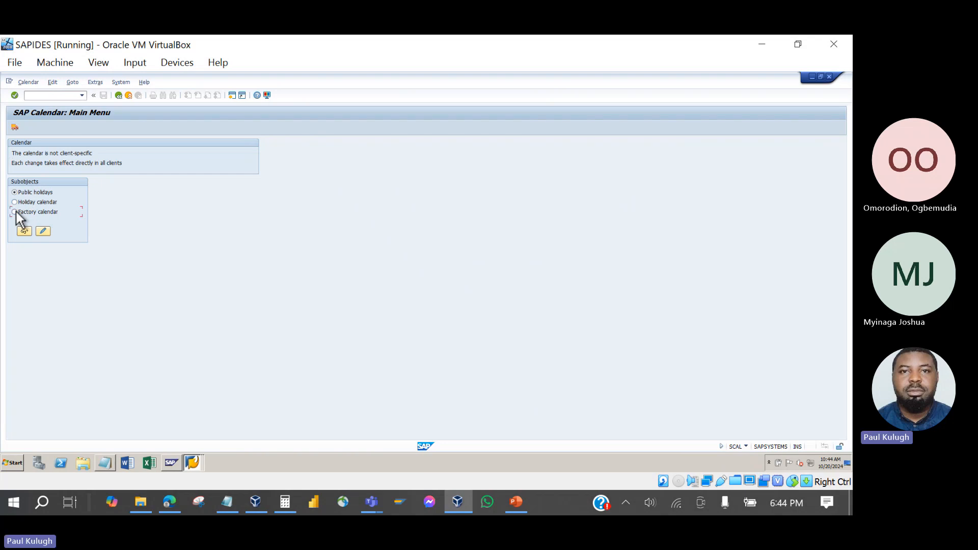
{"action": "left_click", "coordinate": [43, 231]}
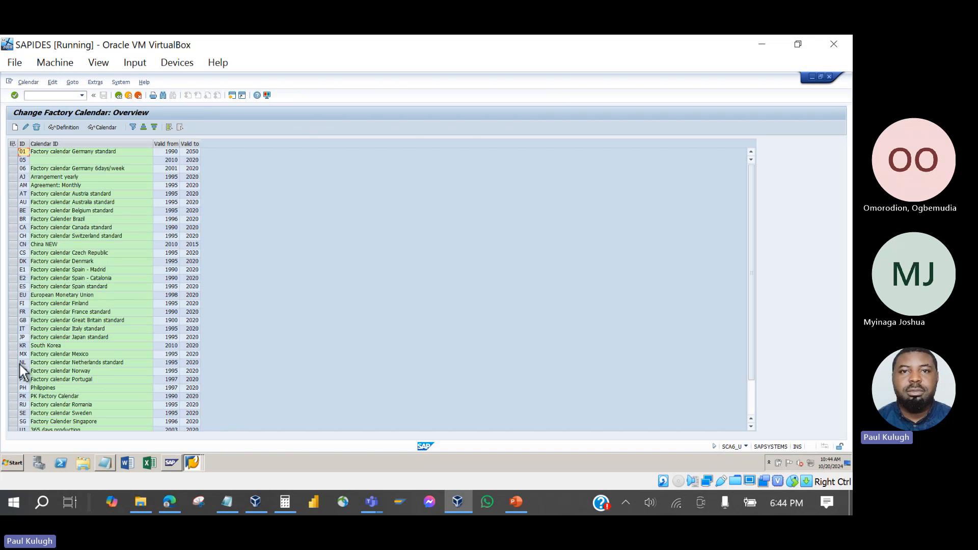
{"action": "left_click", "coordinate": [13, 152]}
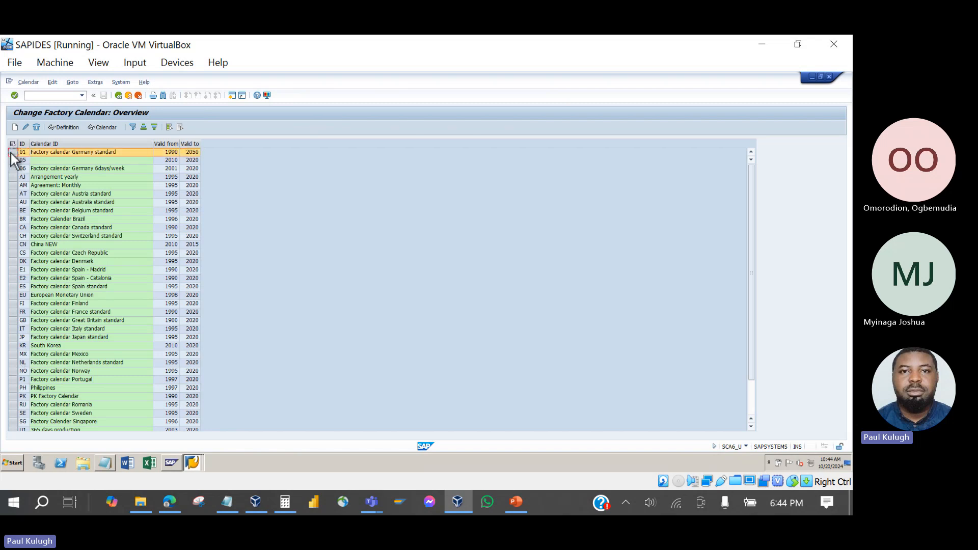
{"action": "left_click", "coordinate": [25, 125]}
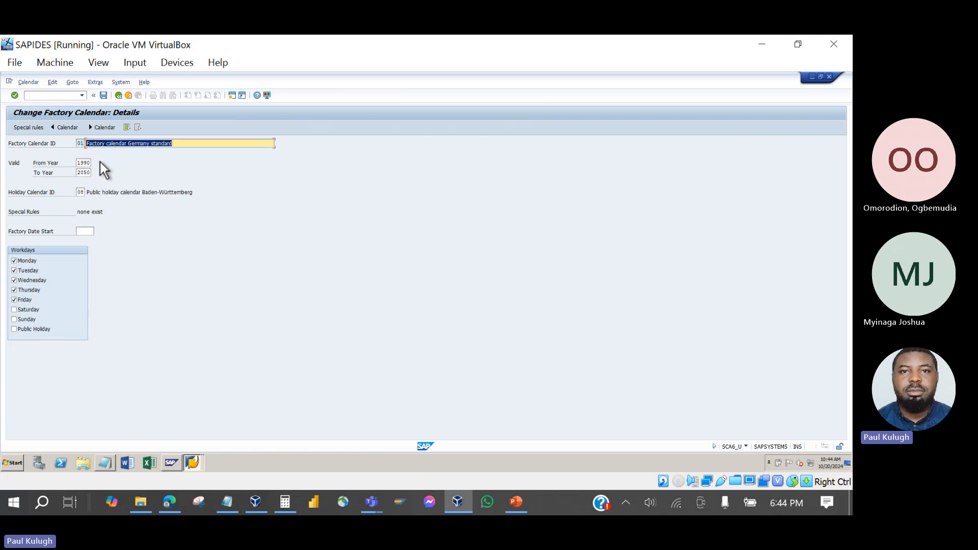
{"action": "left_click", "coordinate": [121, 96]}
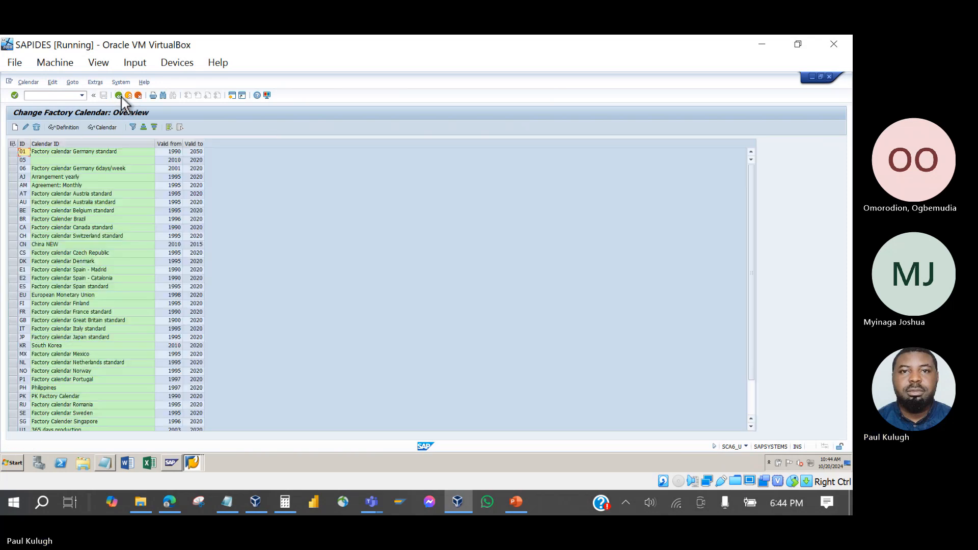
{"action": "left_click", "coordinate": [121, 96]}
{"action": "left_click", "coordinate": [121, 97]}
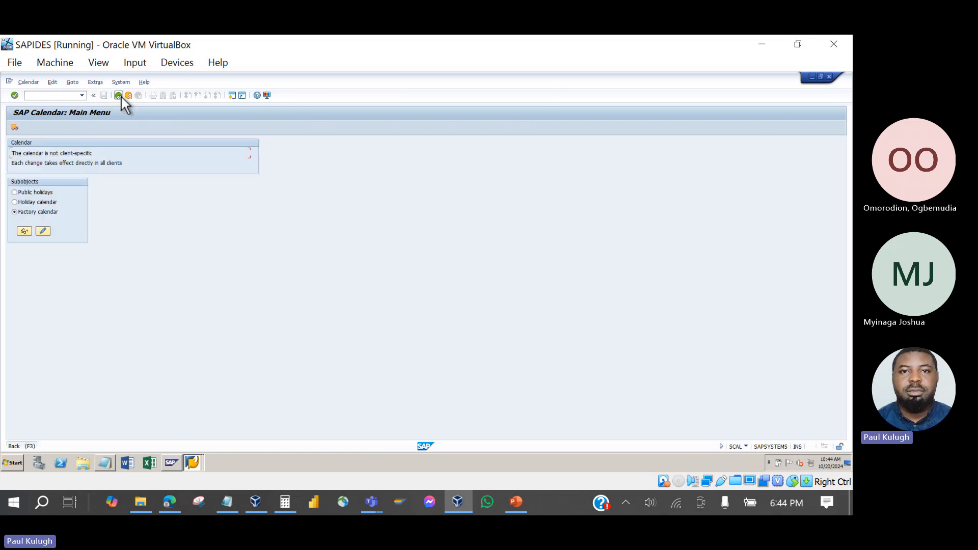
{"action": "left_click", "coordinate": [189, 464]}
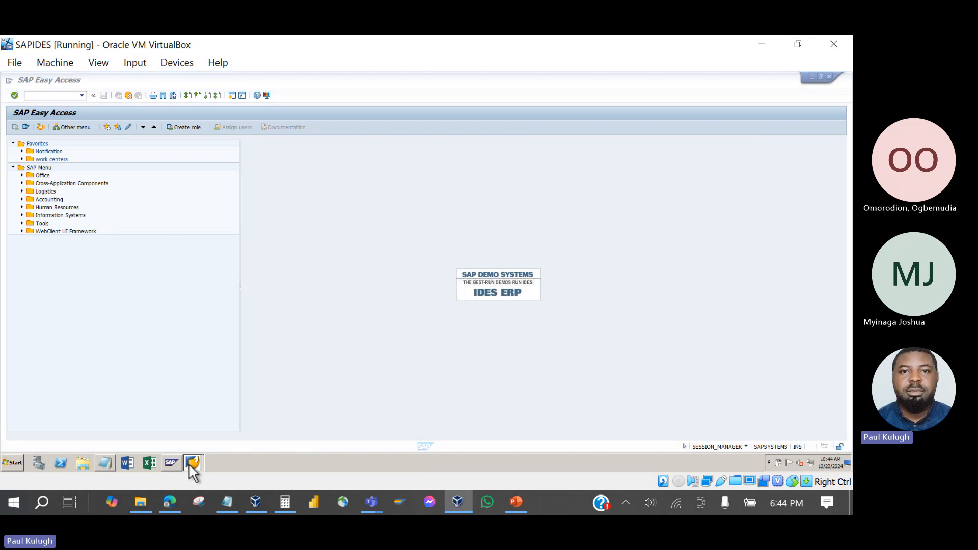
Return to the collective confirmation and process the pending rows past the workday warning.
{"action": "left_click", "coordinate": [189, 432]}
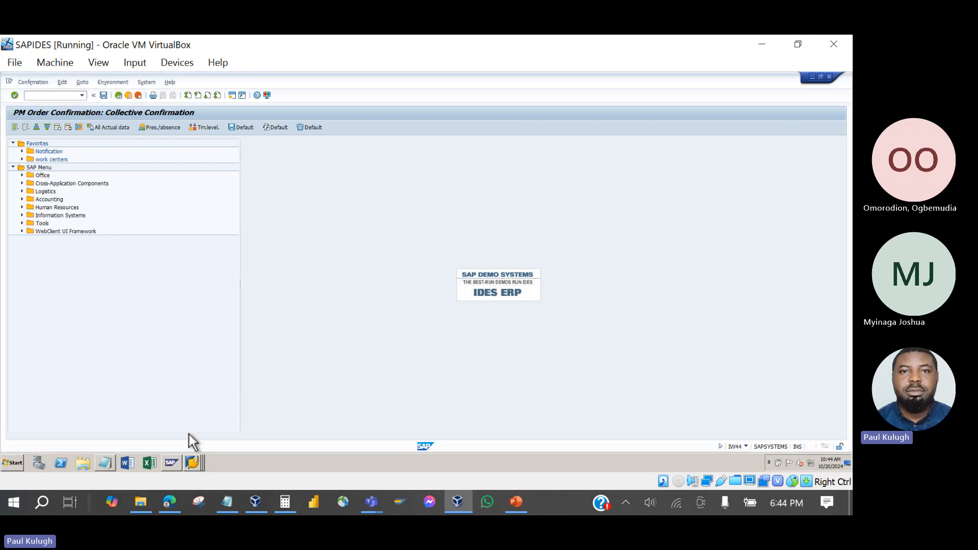
{"action": "key", "text": "Return"}
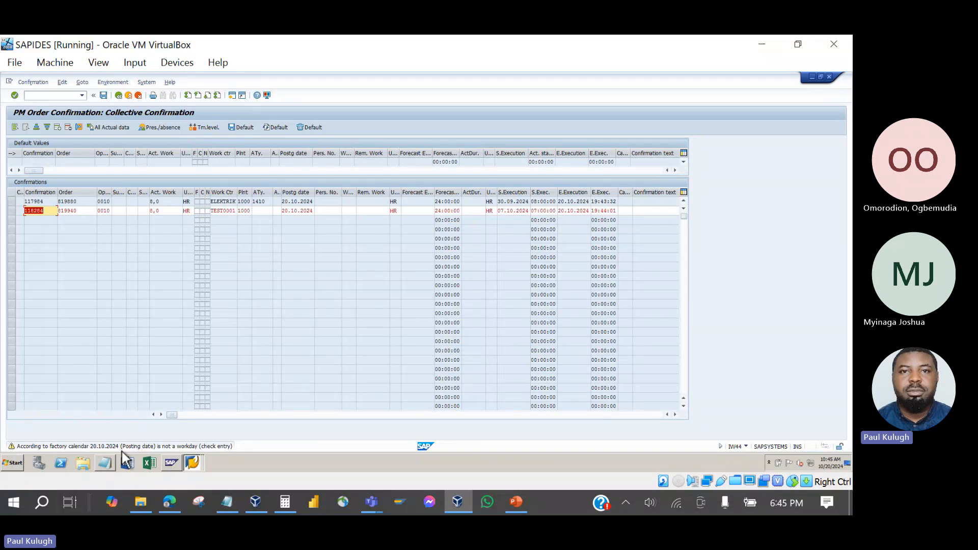
{"action": "key", "text": "Return"}
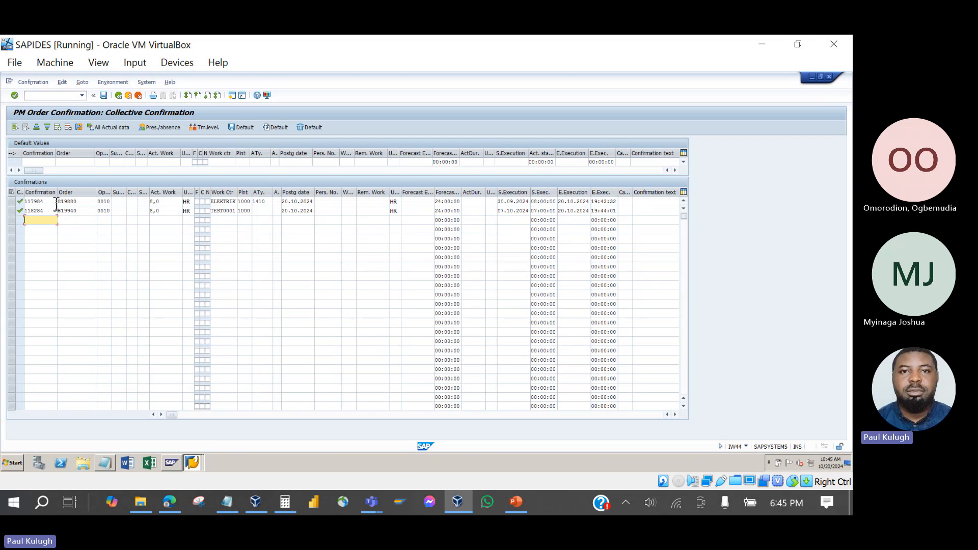
{"action": "left_click_drag", "start_coordinate": [51, 202], "coordinate": [21, 216]}
{"action": "left_click", "coordinate": [108, 203]}
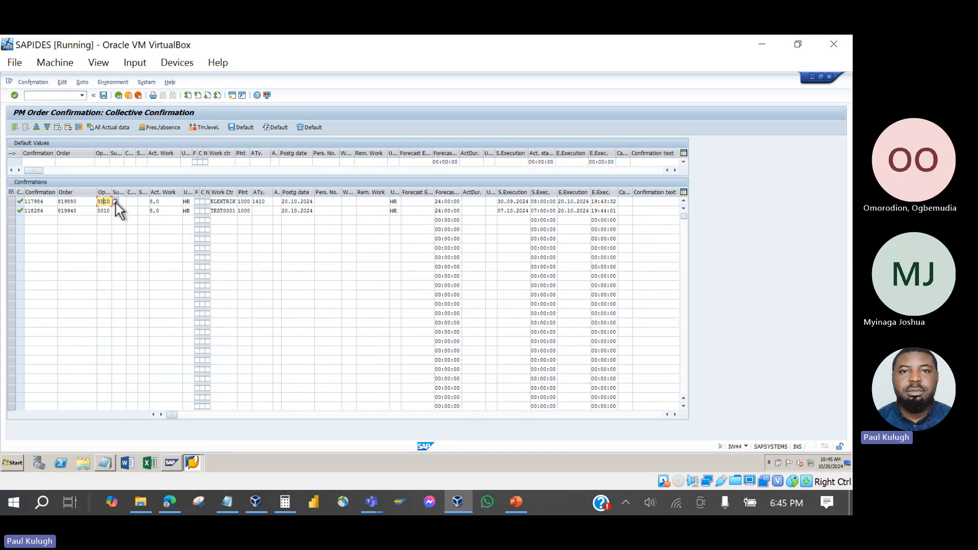
{"action": "left_click", "coordinate": [109, 212]}
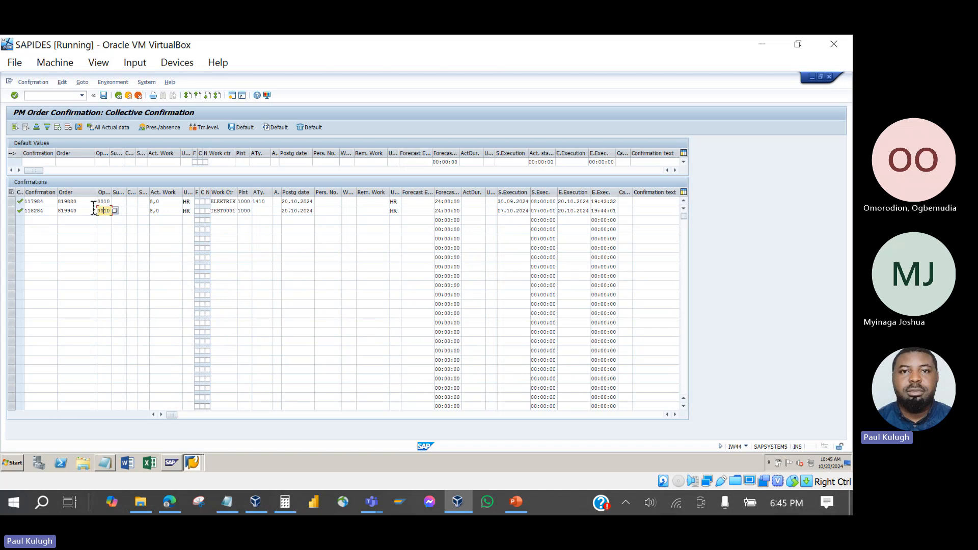
Copy order 819880 into a new row and assign operation 0020 Dismantle damaged Parts.
{"action": "left_click_drag", "start_coordinate": [89, 202], "coordinate": [56, 203]}
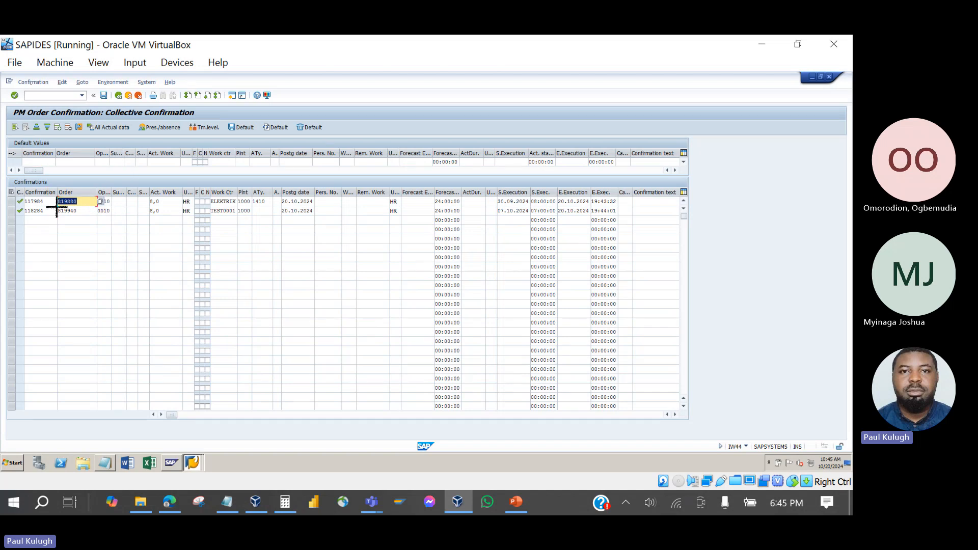
{"action": "key", "text": "ctrl+y"}
{"action": "left_click_drag", "start_coordinate": [70, 211], "coordinate": [68, 220]}
{"action": "key", "text": "ctrl+c"}
{"action": "left_click", "coordinate": [68, 220]}
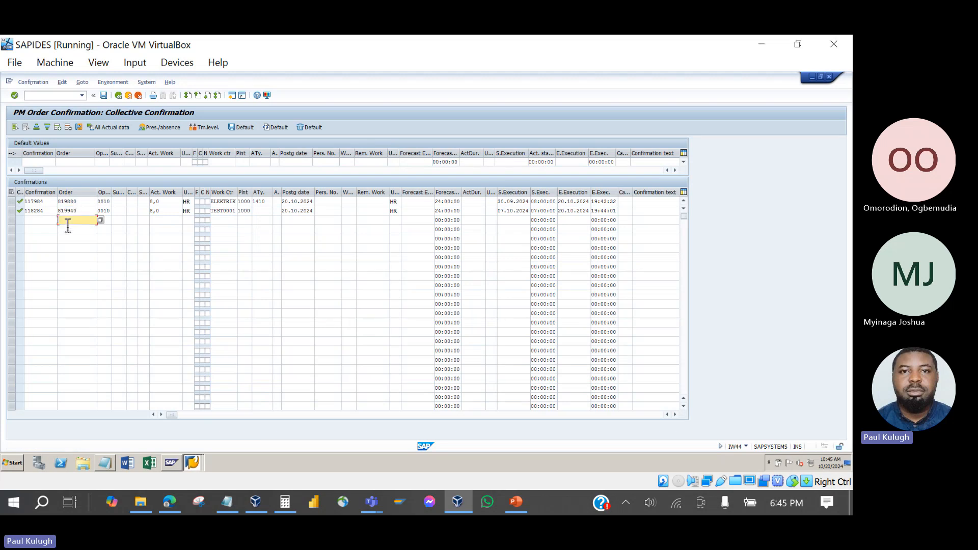
{"action": "key", "text": "ctrl+v"}
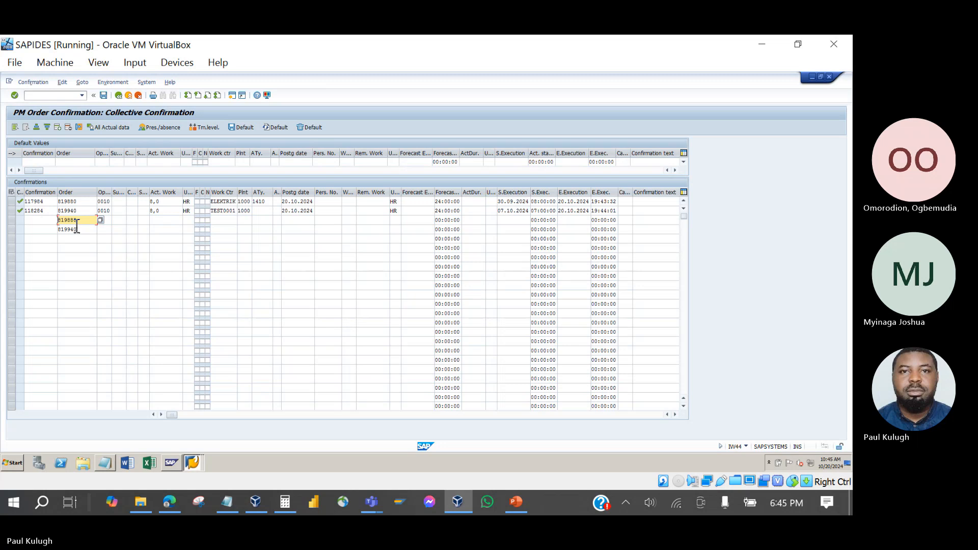
{"action": "left_click", "coordinate": [104, 220]}
{"action": "left_click", "coordinate": [113, 222]}
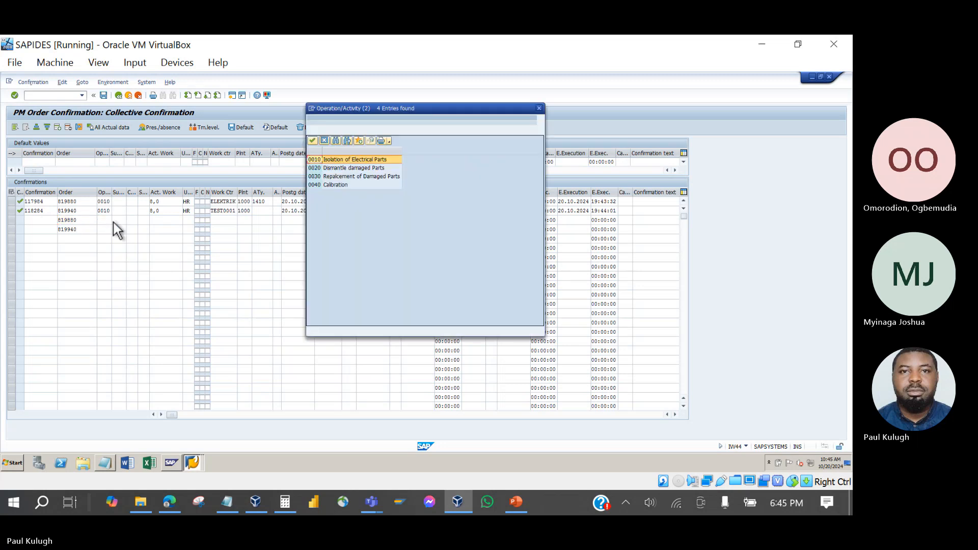
{"action": "double_click", "coordinate": [329, 169]}
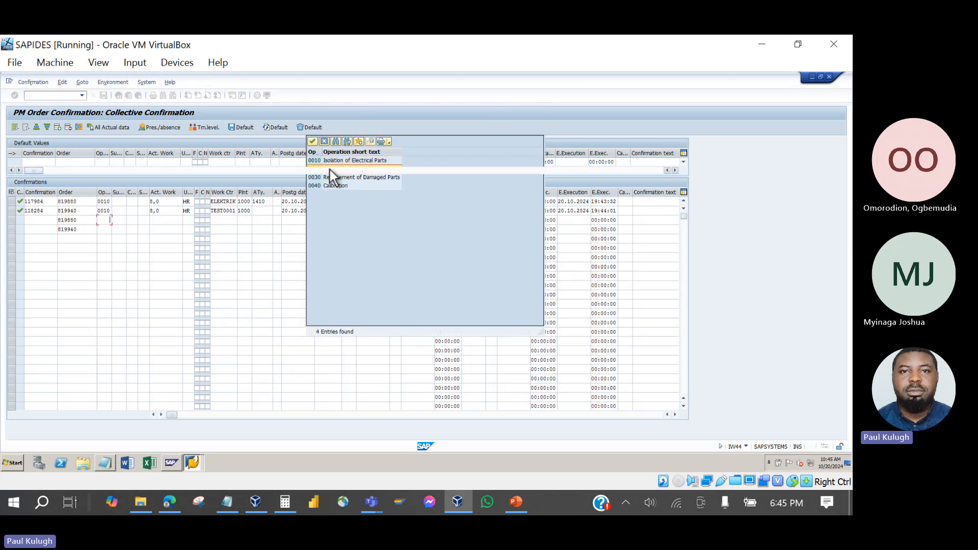
Drop the extra 819940 row and save the operation 0020 confirmation.
{"action": "left_click", "coordinate": [104, 230]}
{"action": "left_click", "coordinate": [114, 230]}
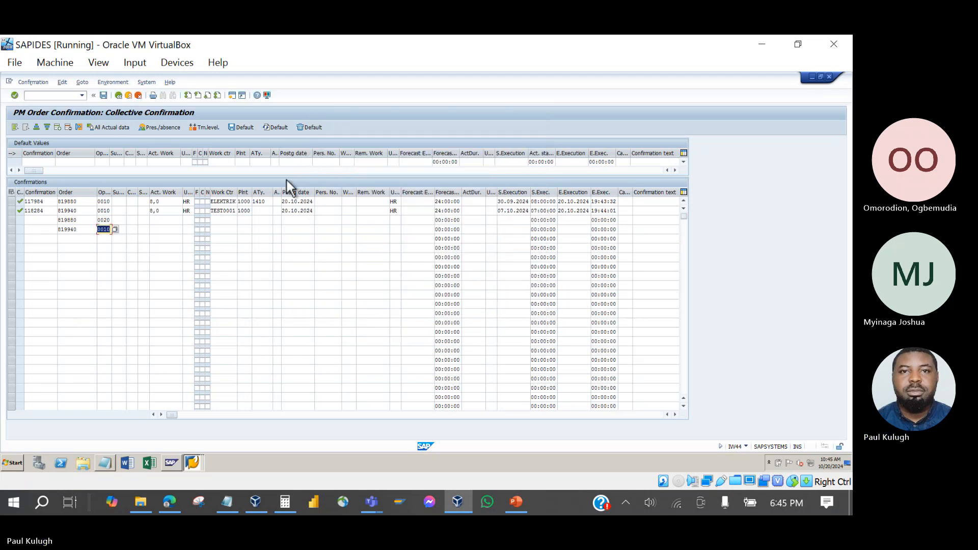
{"action": "left_click", "coordinate": [12, 229]}
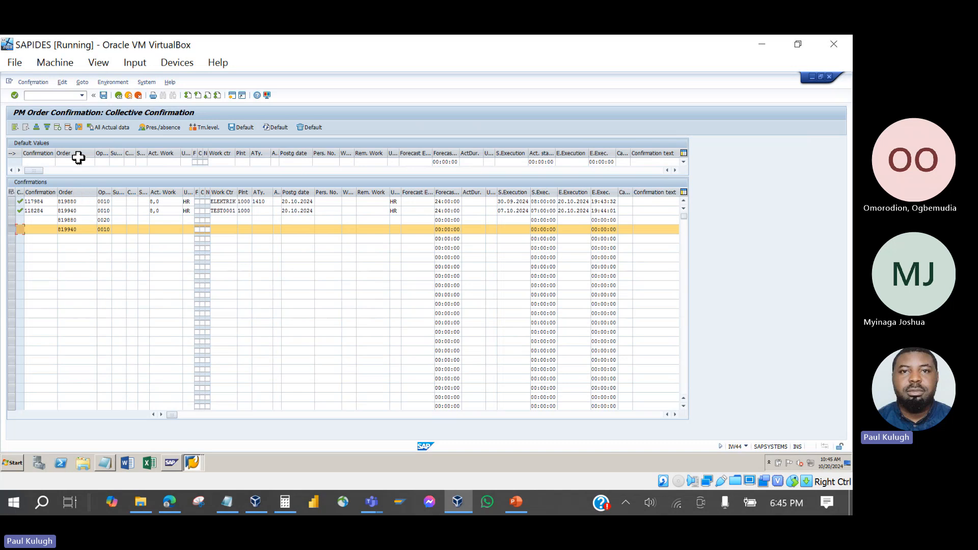
{"action": "left_click", "coordinate": [69, 131]}
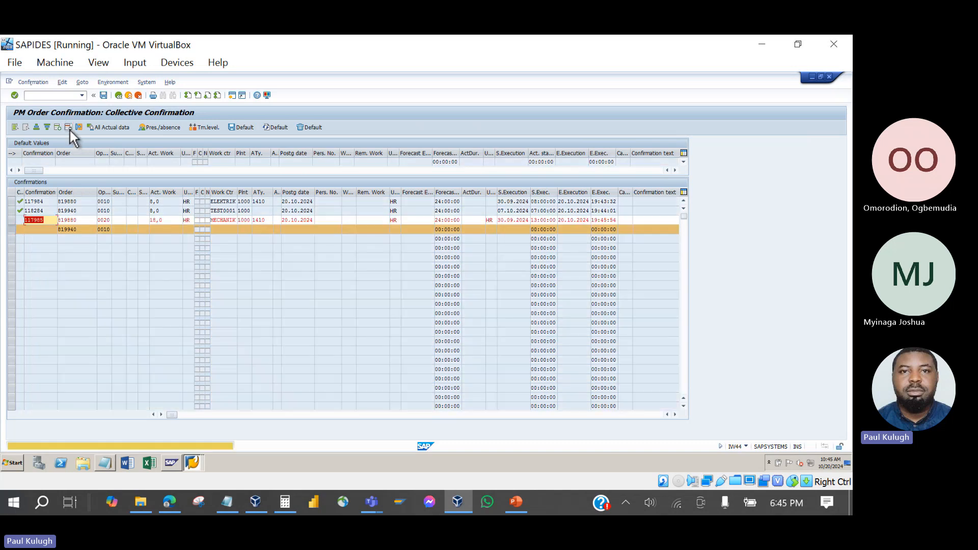
{"action": "left_click", "coordinate": [69, 130]}
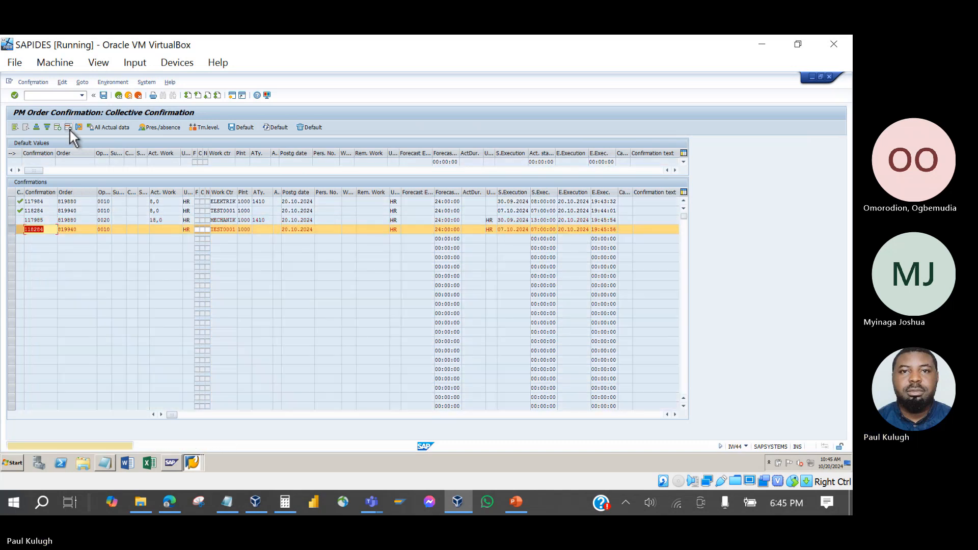
{"action": "left_click", "coordinate": [69, 131]}
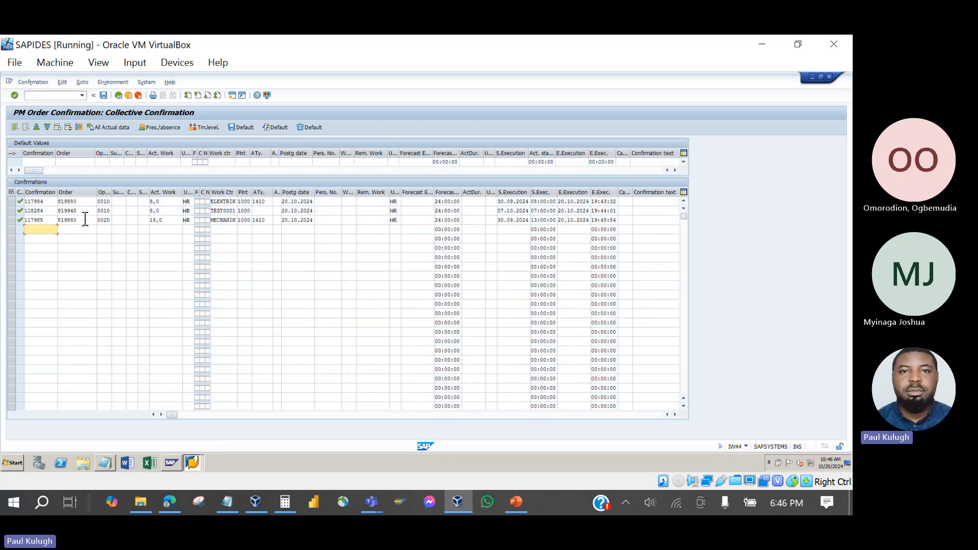
Paste order 819880 into two more empty confirmation rows.
{"action": "left_click_drag", "start_coordinate": [84, 202], "coordinate": [56, 206]}
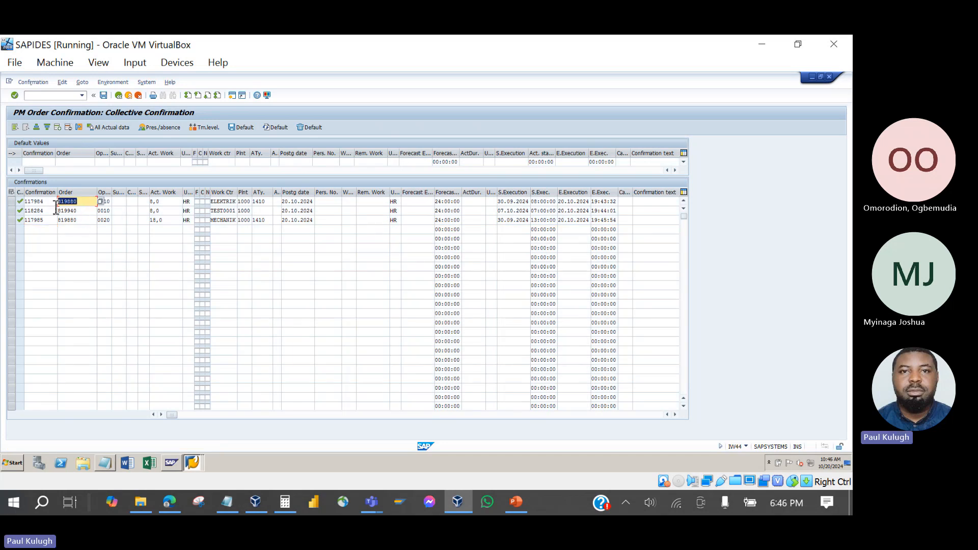
{"action": "left_click", "coordinate": [71, 237]}
{"action": "key", "text": "ctrl+v"}
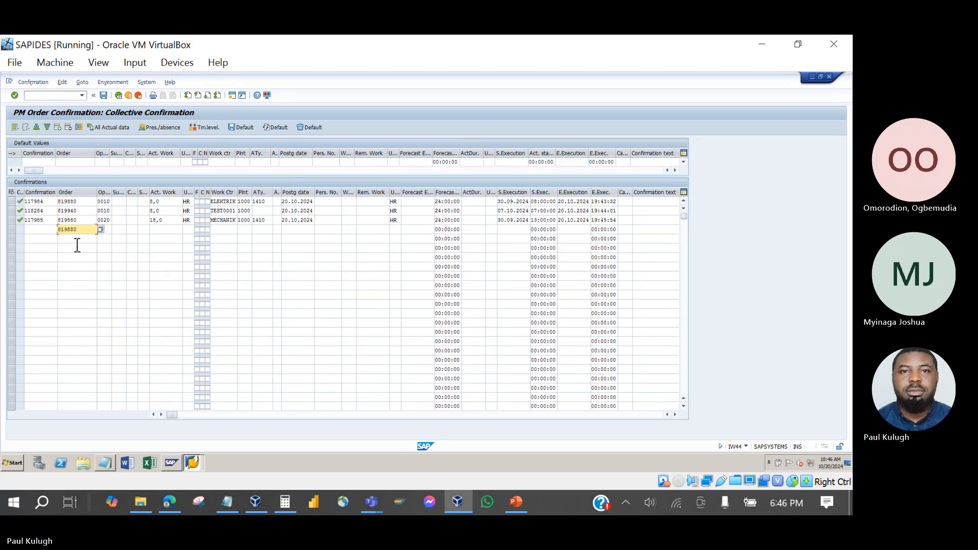
{"action": "left_click", "coordinate": [77, 239]}
{"action": "key", "text": "ctrl+v"}
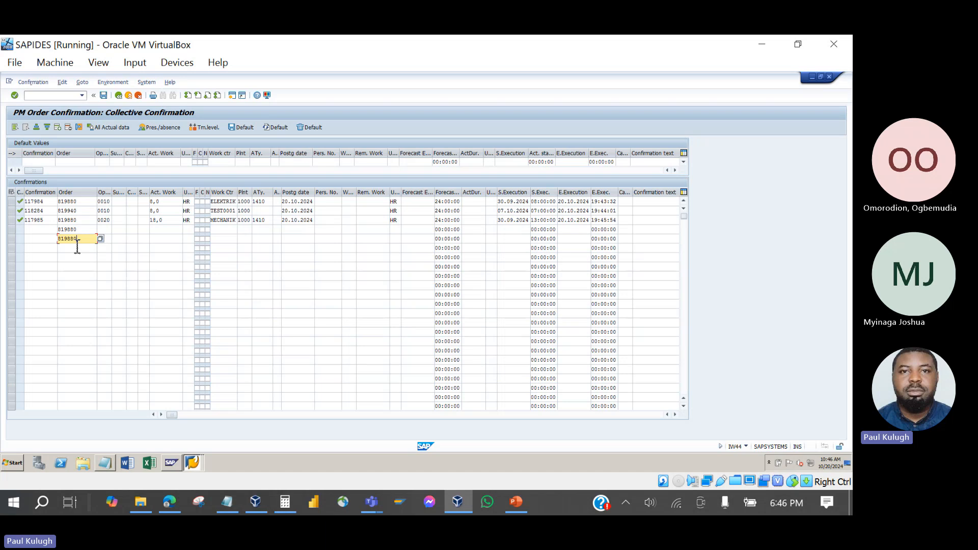
Assign operations 0030 and 0040 to the new rows, load proposals and save.
{"action": "left_click", "coordinate": [107, 230]}
{"action": "left_click", "coordinate": [112, 232]}
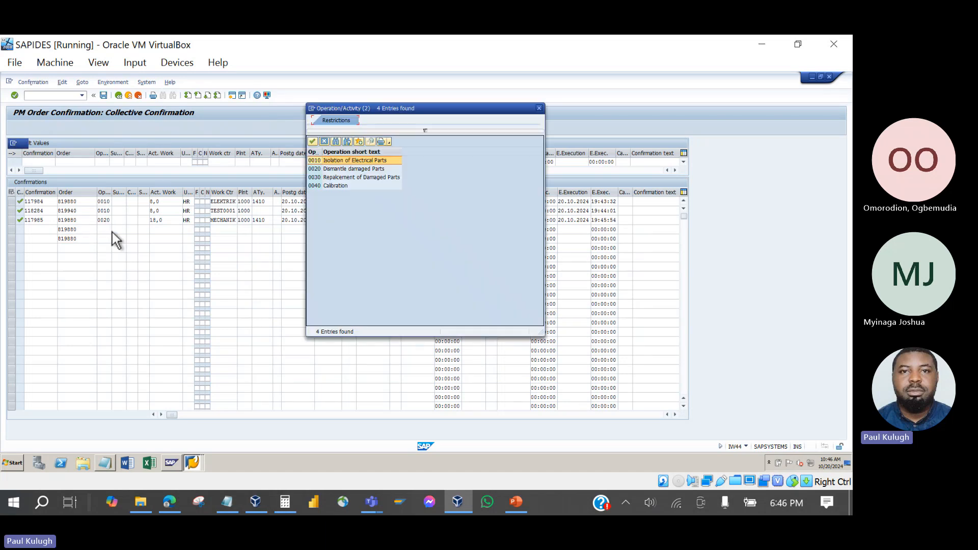
{"action": "double_click", "coordinate": [318, 177]}
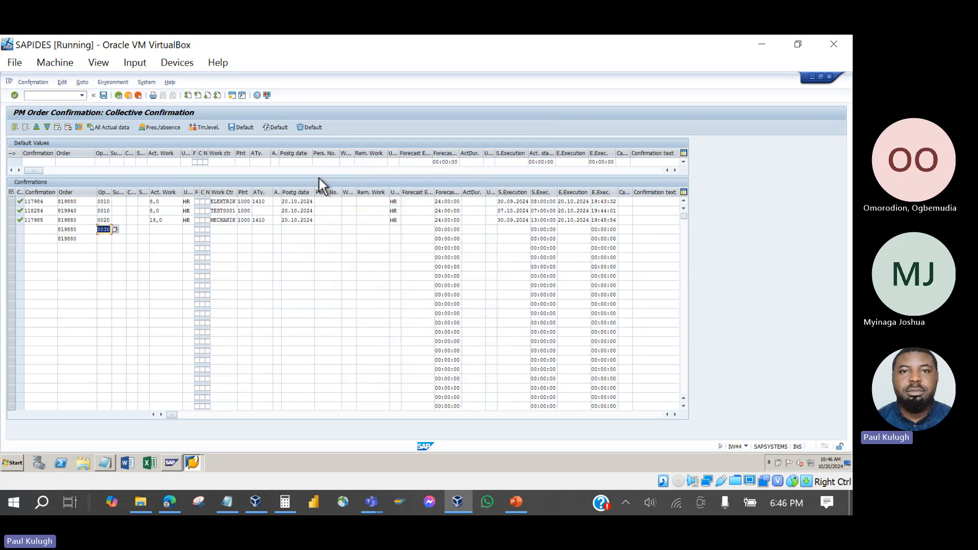
{"action": "left_click", "coordinate": [109, 240]}
{"action": "left_click", "coordinate": [114, 239]}
{"action": "double_click", "coordinate": [316, 187]}
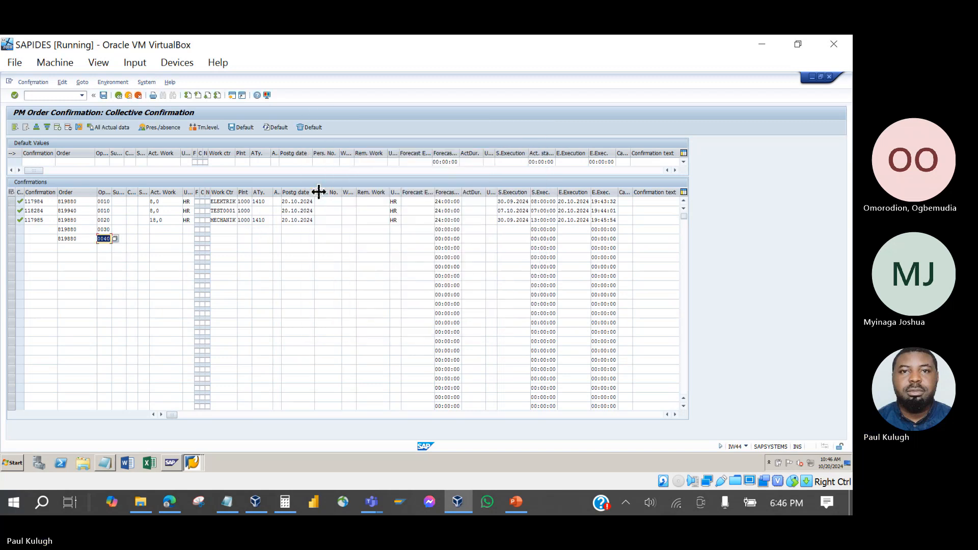
{"action": "key", "text": "Return"}
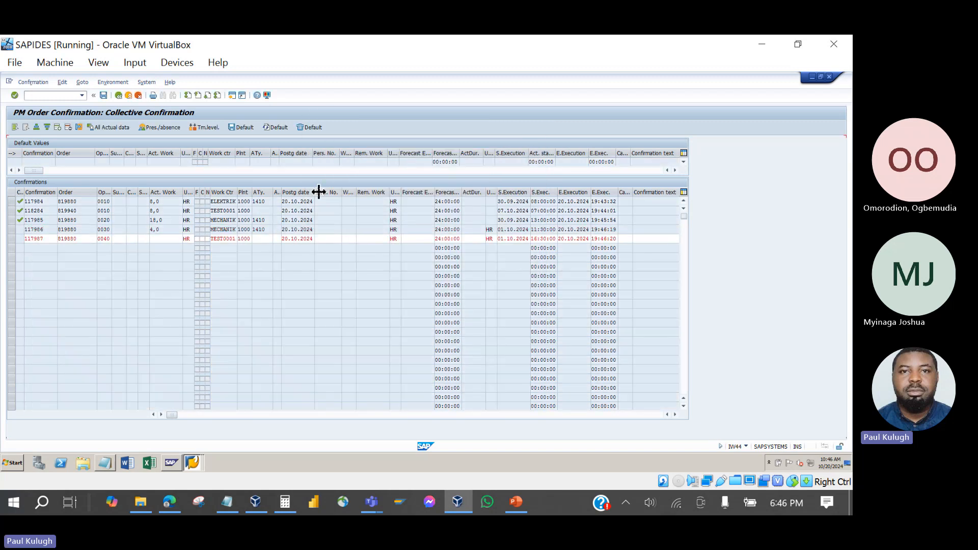
{"action": "key", "text": "Return"}
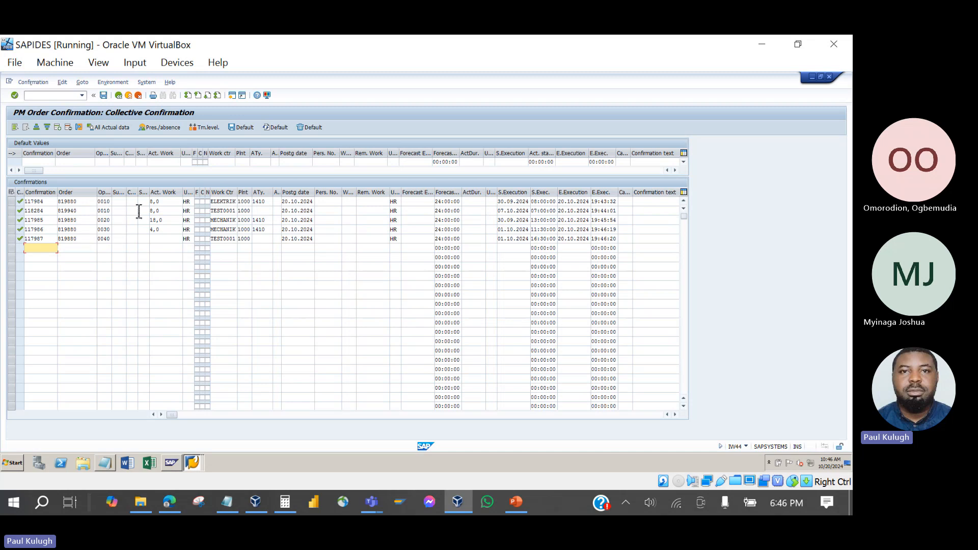
Enter actual durations 20, 15 and 1 in the third, fourth and fifth rows.
{"action": "double_click", "coordinate": [173, 204]}
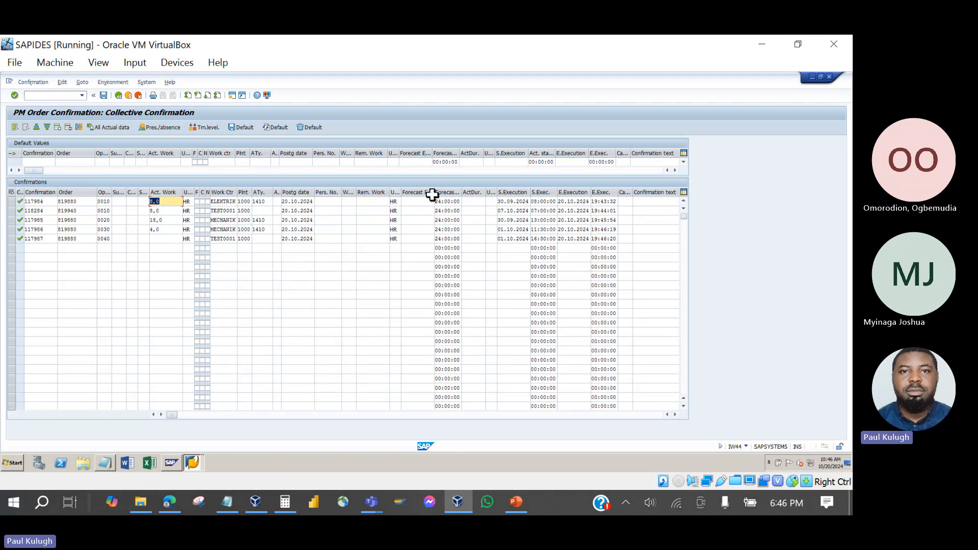
{"action": "left_click_drag", "start_coordinate": [489, 193], "coordinate": [522, 194]}
{"action": "left_click", "coordinate": [486, 201]}
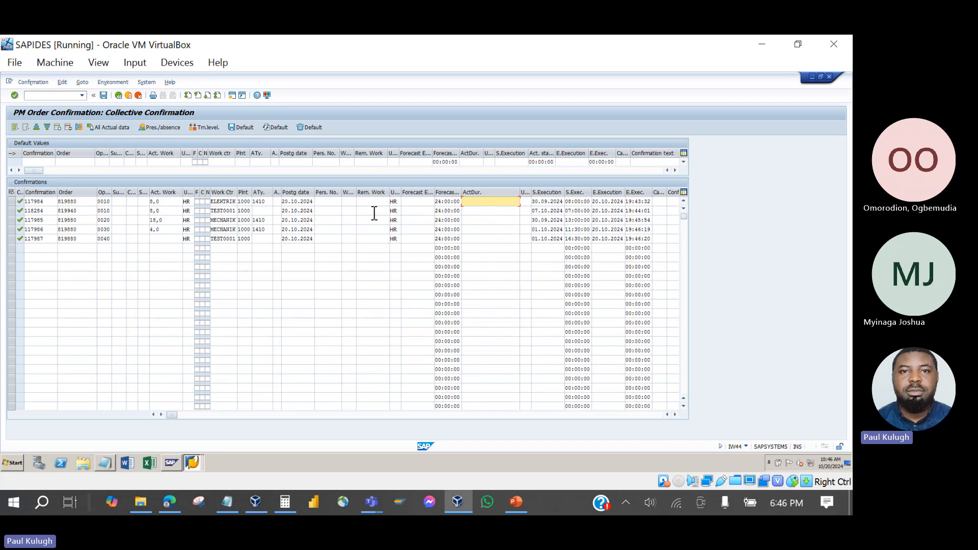
{"action": "left_click", "coordinate": [474, 211]}
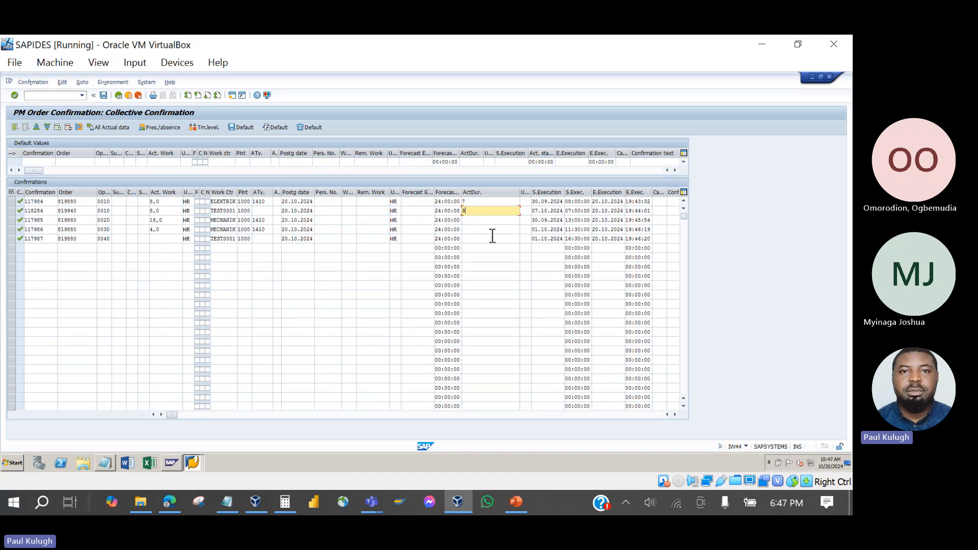
{"action": "left_click", "coordinate": [472, 221]}
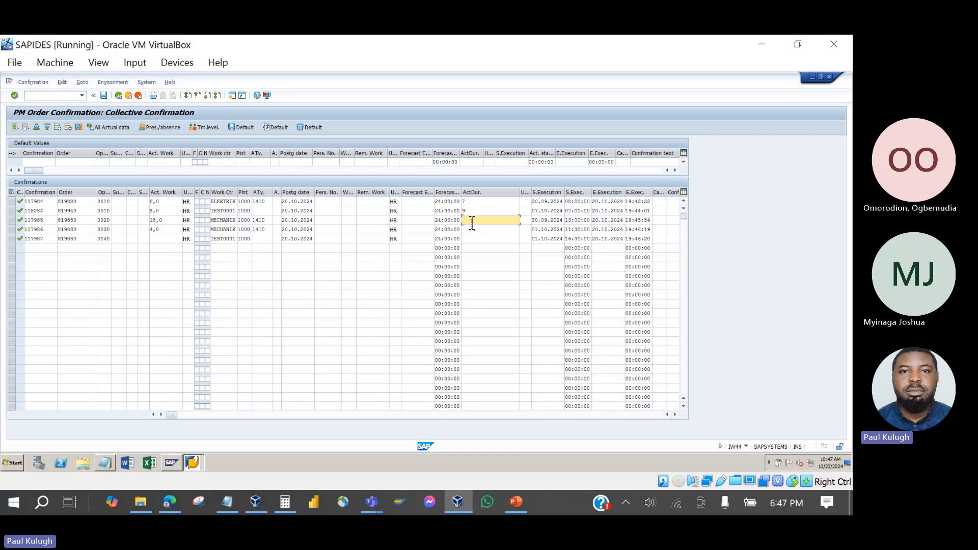
{"action": "type", "text": "20"}
{"action": "left_click", "coordinate": [472, 230]}
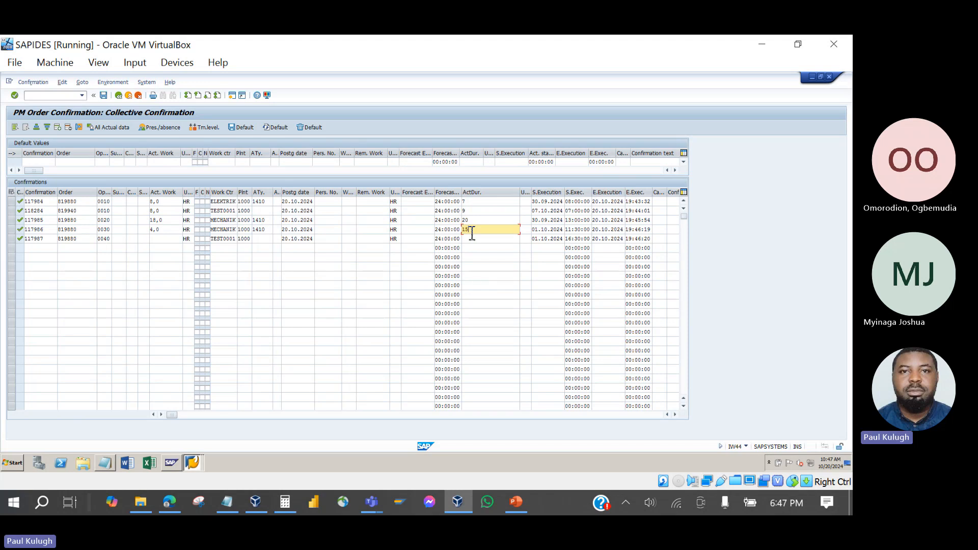
{"action": "type", "text": "15"}
{"action": "left_click", "coordinate": [472, 240]}
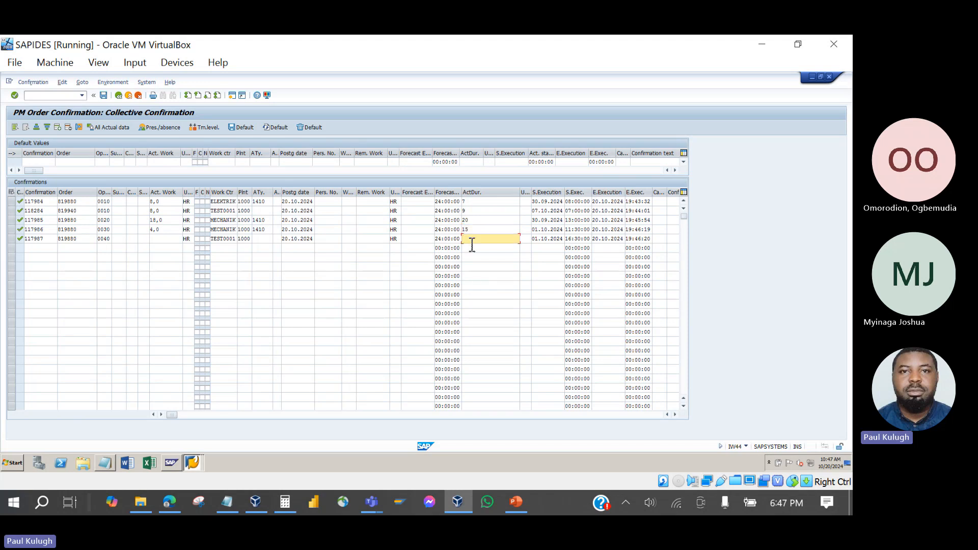
{"action": "type", "text": "1"}
Validate the confirmation rows, stepping through the workday and status warnings.
{"action": "key", "text": "Return"}
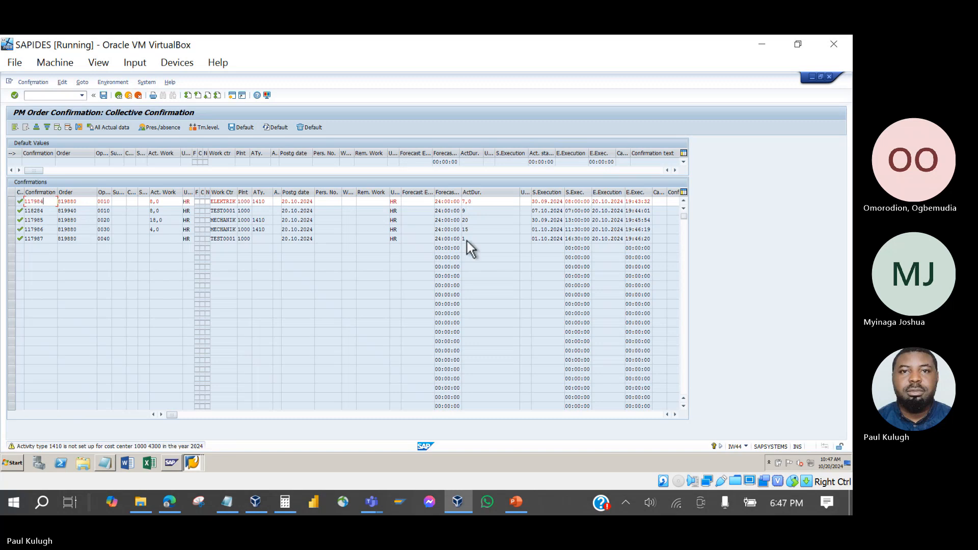
{"action": "key", "text": "Return"}
{"action": "key", "text": "Return"}
{"action": "key", "text": "Return"}
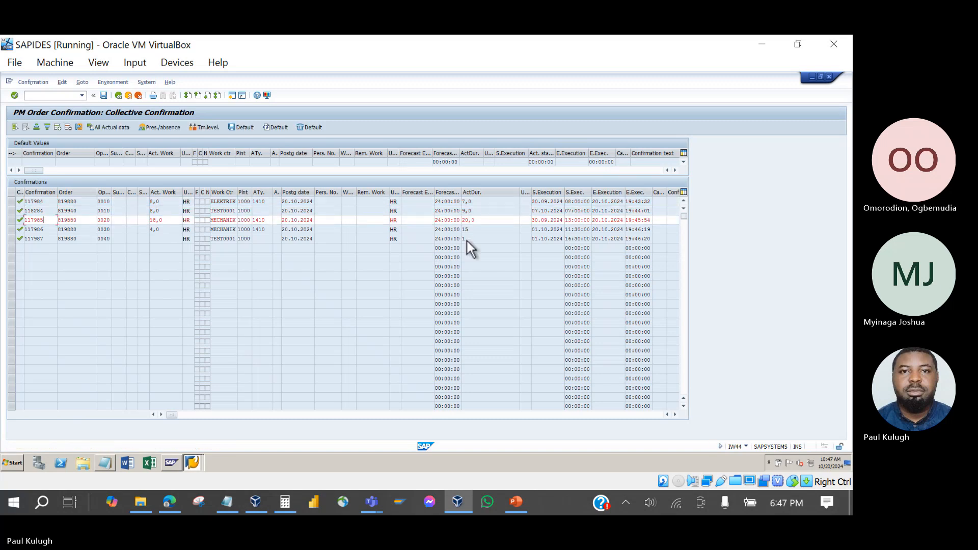
{"action": "key", "text": "Return"}
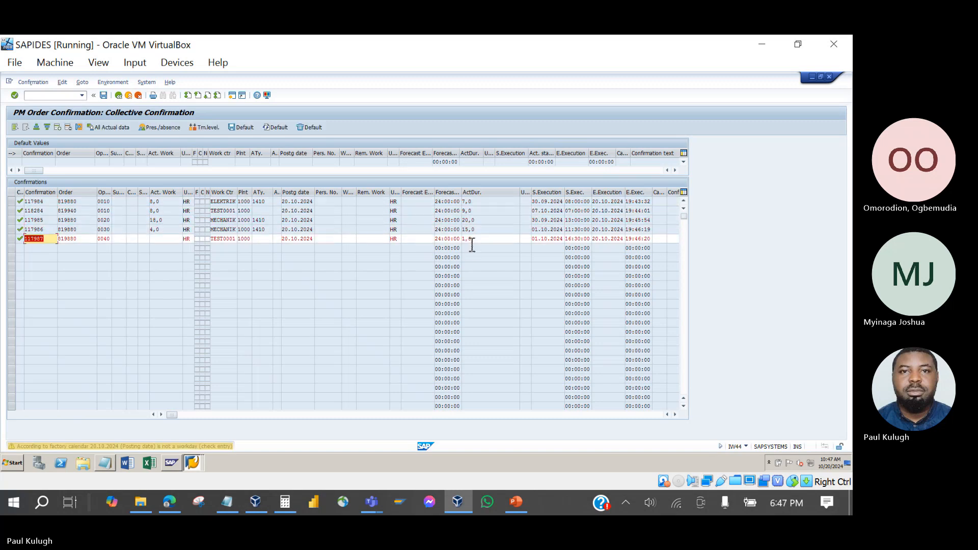
{"action": "key", "text": "Return"}
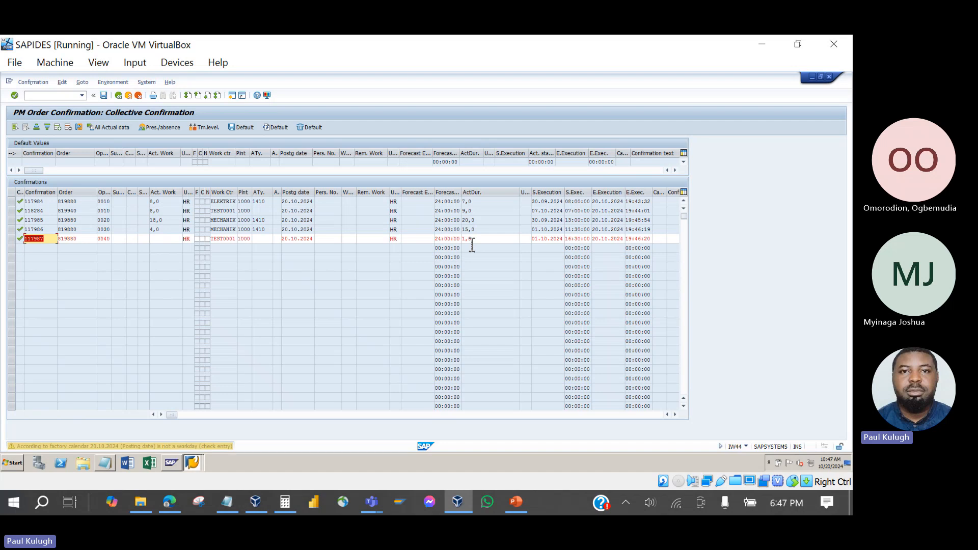
{"action": "key", "text": "Return"}
{"action": "key", "text": "Return"}
{"action": "key", "text": "Return"}
{"action": "key", "text": "Return"}
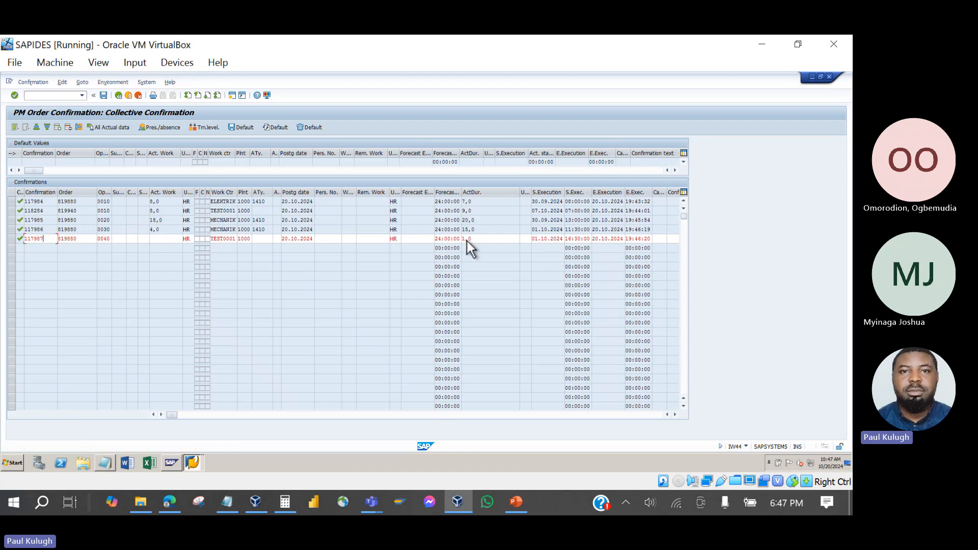
{"action": "key", "text": "Return"}
{"action": "key", "text": "Return"}
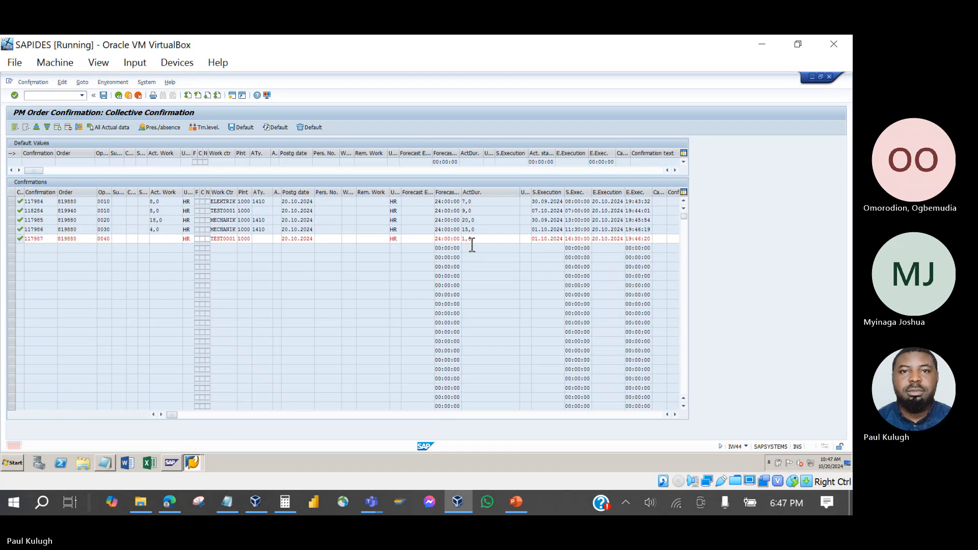
{"action": "key", "text": "Return"}
{"action": "key", "text": "Return"}
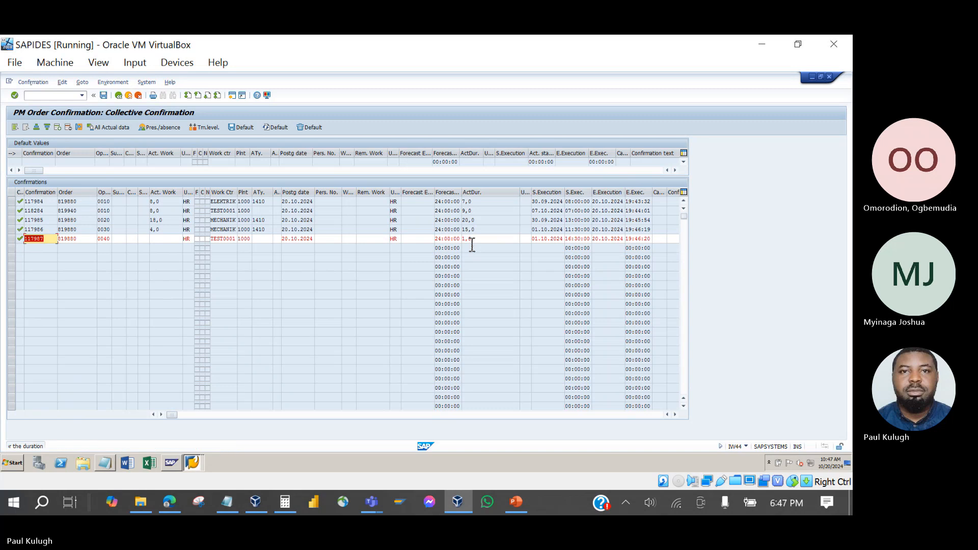
{"action": "key", "text": "Return"}
{"action": "key", "text": "Return"}
{"action": "key", "text": "Return"}
{"action": "key", "text": "Return"}
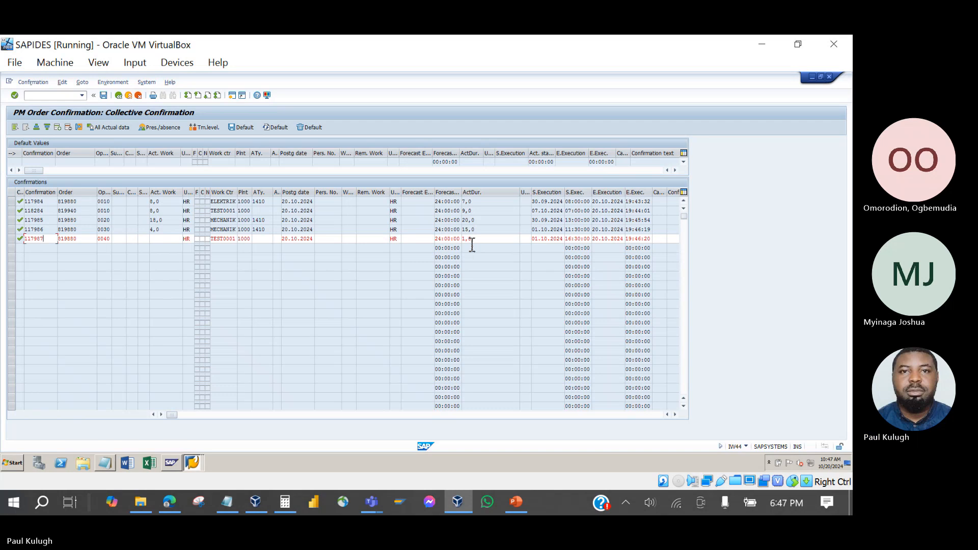
{"action": "key", "text": "Return"}
{"action": "key", "text": "Return"}
{"action": "key", "text": "Return"}
{"action": "key", "text": "Return"}
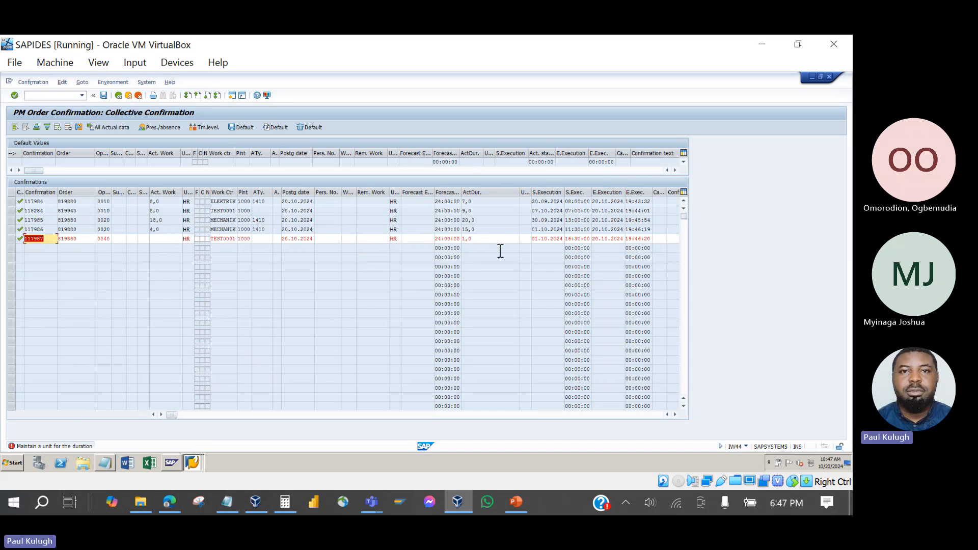
Enter HR as the duration unit on the operation 0040 row and re-check.
{"action": "left_click", "coordinate": [526, 239]}
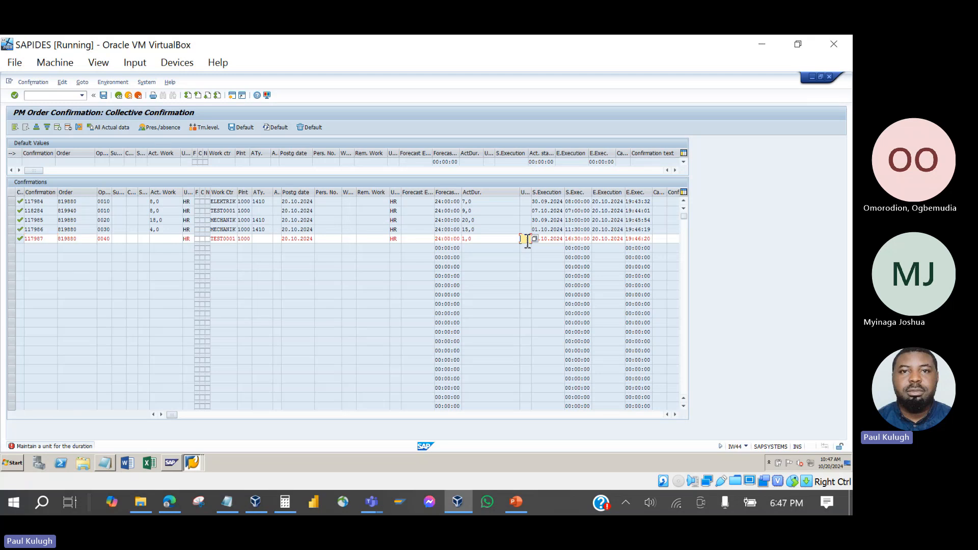
{"action": "type", "text": "HR"}
{"action": "key", "text": "Return"}
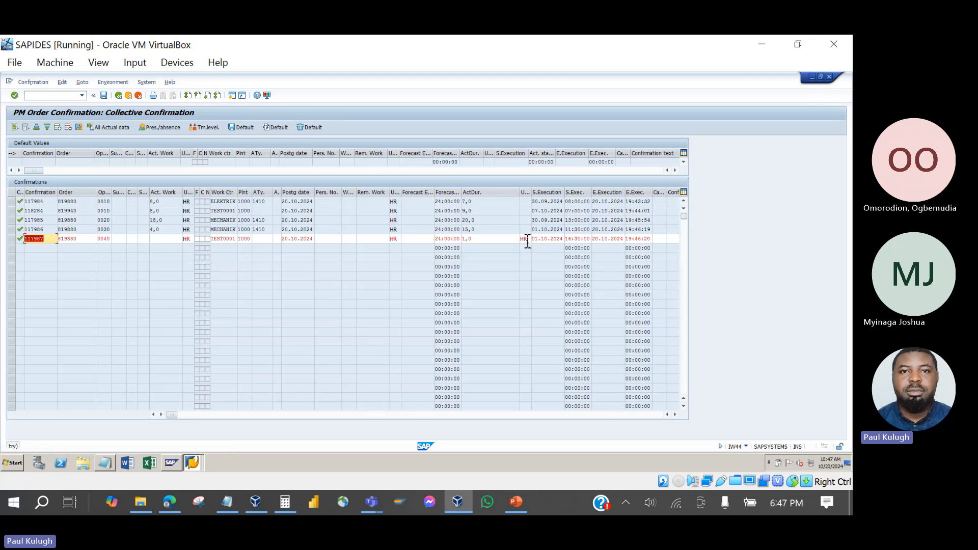
{"action": "key", "text": "Return"}
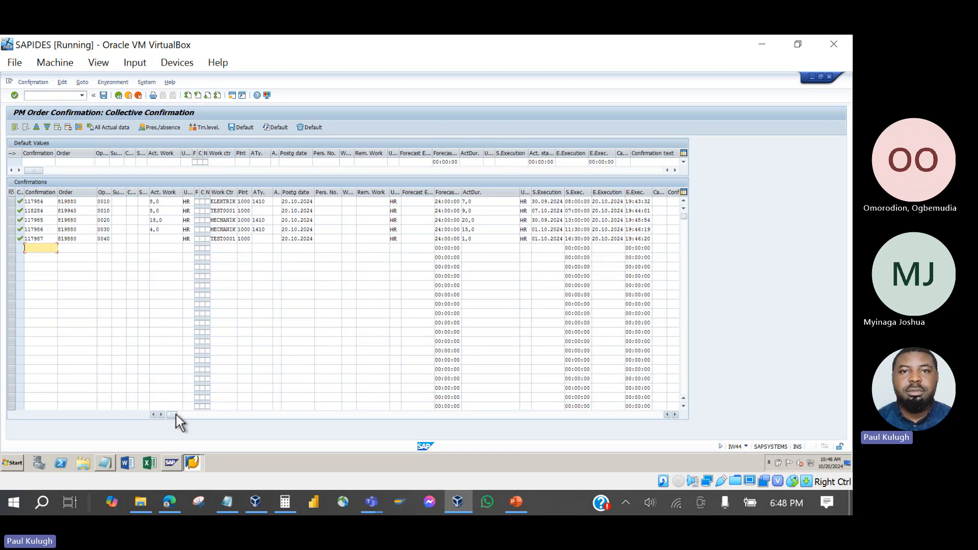
Type 'Successfull' as the confirmation text for operation 0010.
{"action": "left_click_drag", "start_coordinate": [176, 414], "coordinate": [357, 415]}
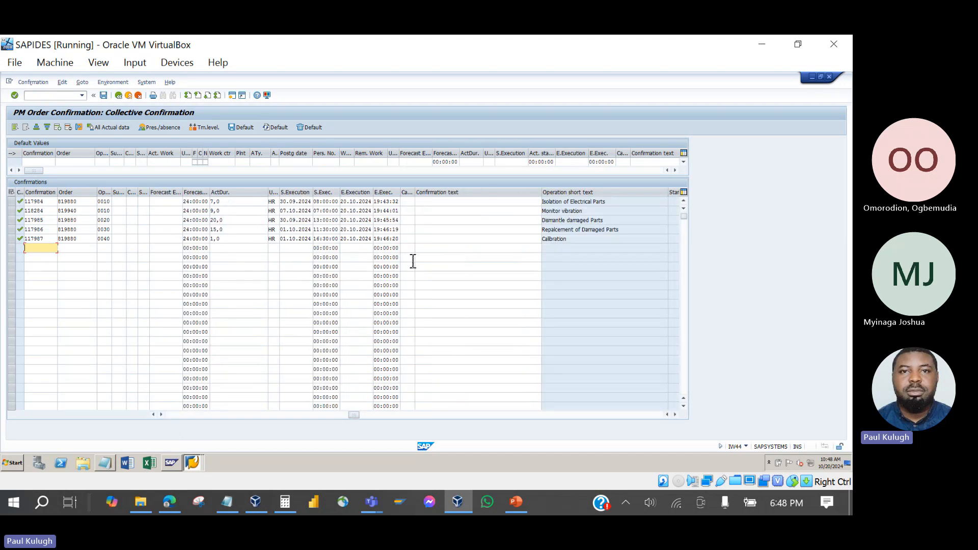
{"action": "left_click", "coordinate": [436, 203]}
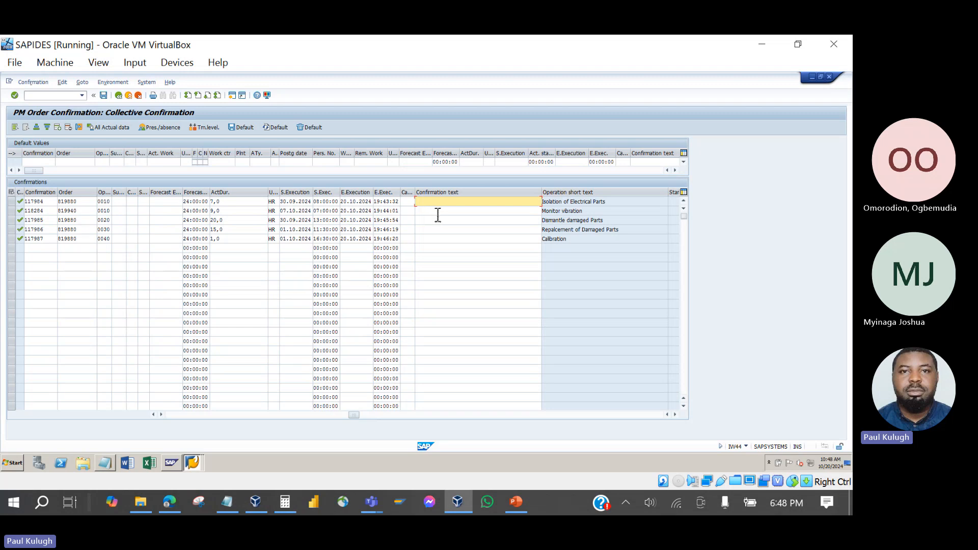
{"action": "left_click", "coordinate": [438, 212]}
{"action": "left_click", "coordinate": [458, 202]}
{"action": "type", "text": "Successfull"}
{"action": "left_click", "coordinate": [457, 213]}
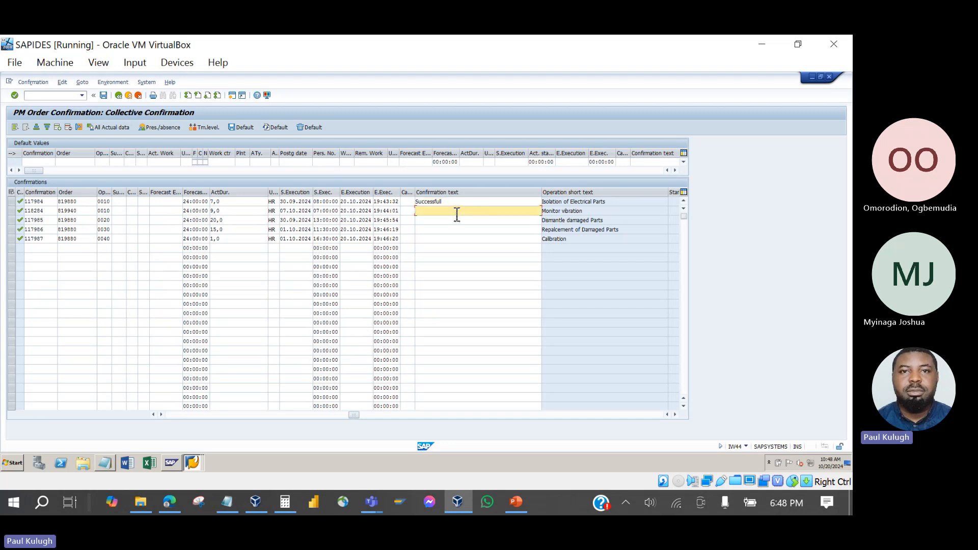
{"action": "left_click", "coordinate": [461, 203]}
{"action": "key", "text": "ctrl+c"}
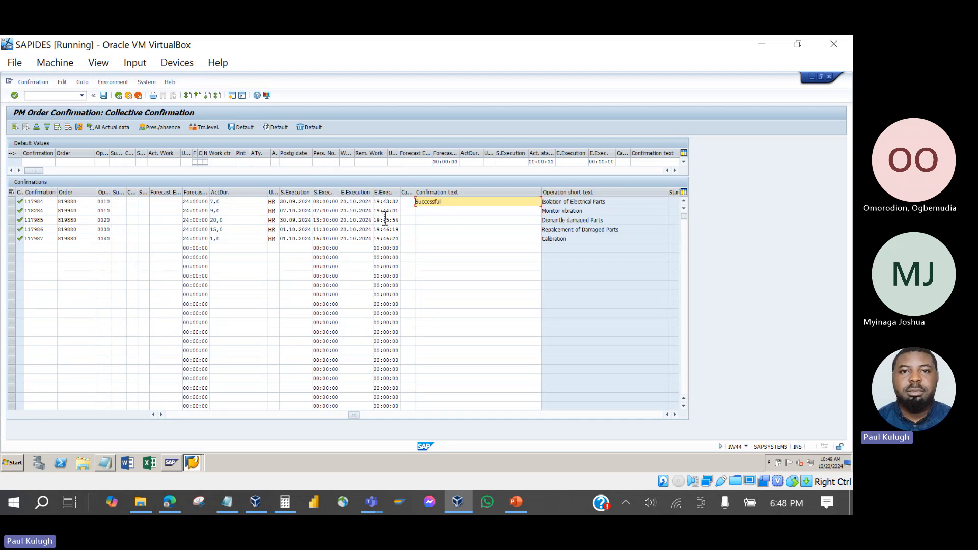
Paste 'Successfull' into rows 2–5 and validate all confirmation rows.
{"action": "left_click", "coordinate": [430, 220]}
{"action": "key", "text": "Up"}
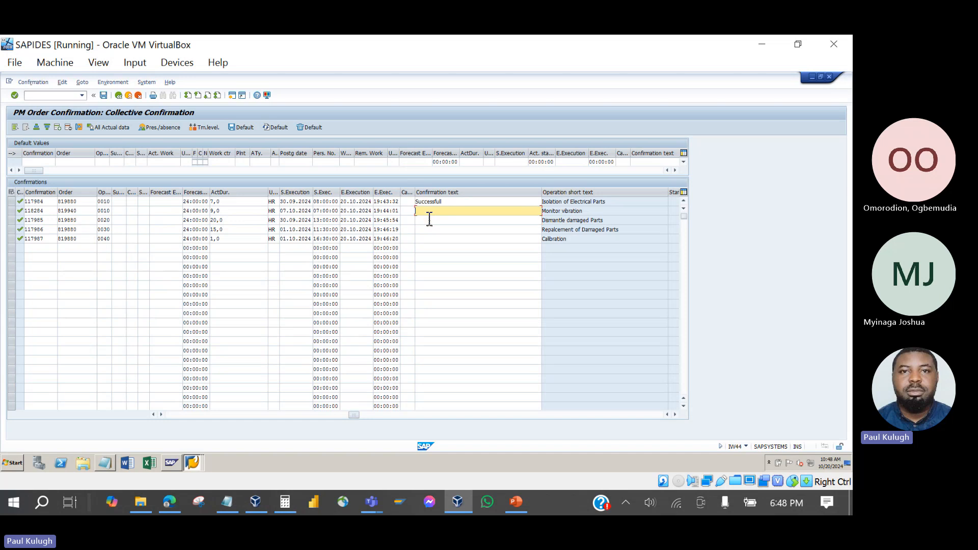
{"action": "key", "text": "ctrl+v"}
{"action": "left_click", "coordinate": [429, 219]}
{"action": "key", "text": "ctrl+v"}
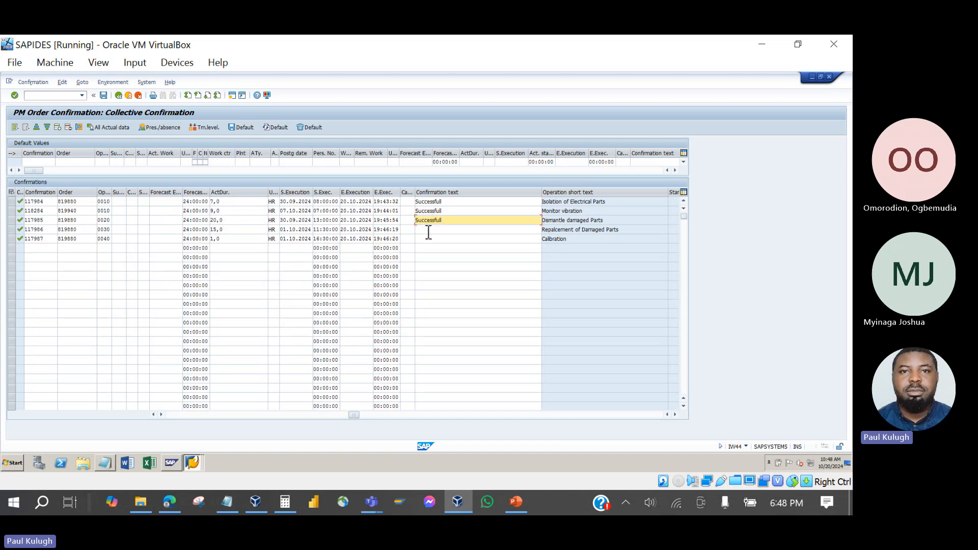
{"action": "left_click", "coordinate": [428, 231]}
{"action": "key", "text": "ctrl+v"}
{"action": "left_click", "coordinate": [428, 240]}
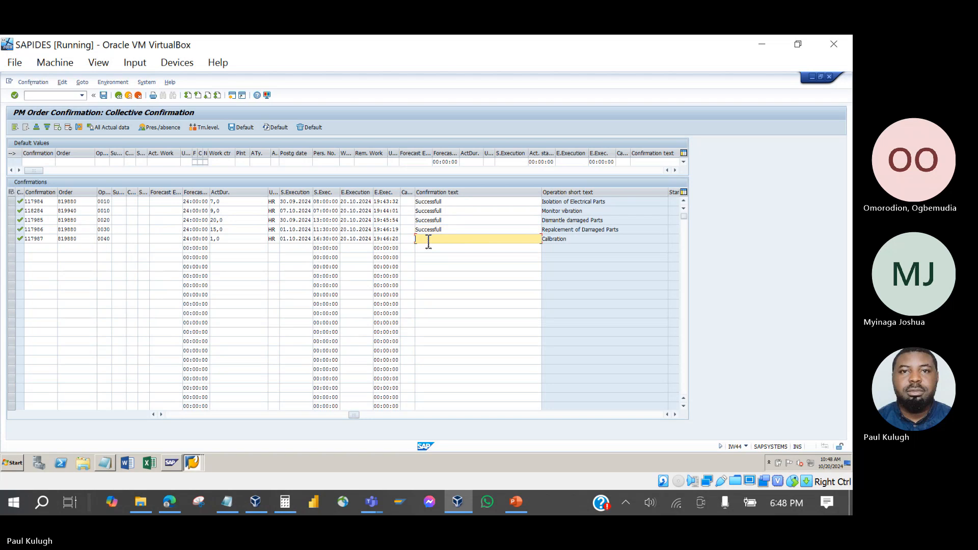
{"action": "key", "text": "ctrl+v"}
{"action": "key", "text": "Return"}
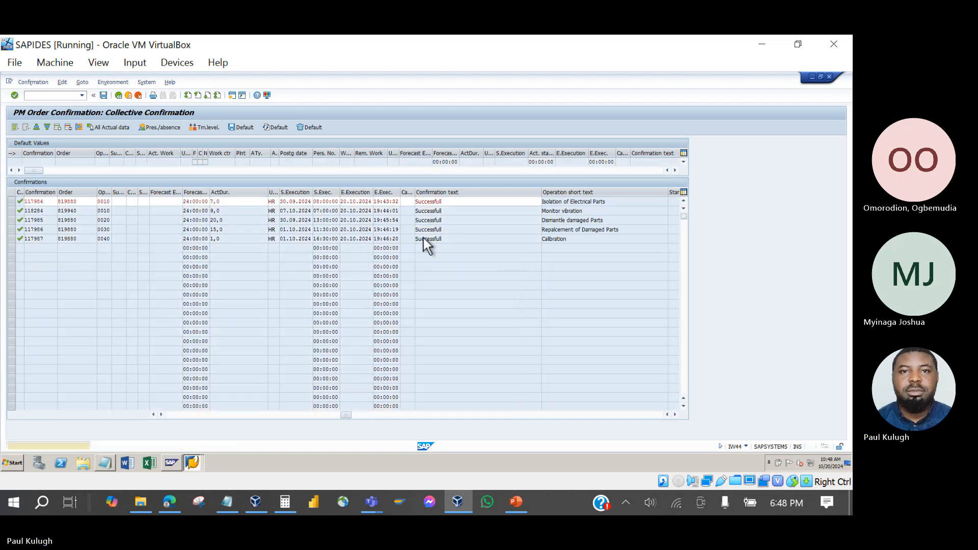
{"action": "key", "text": "Return"}
{"action": "key", "text": "Return"}
{"action": "key", "text": "Return"}
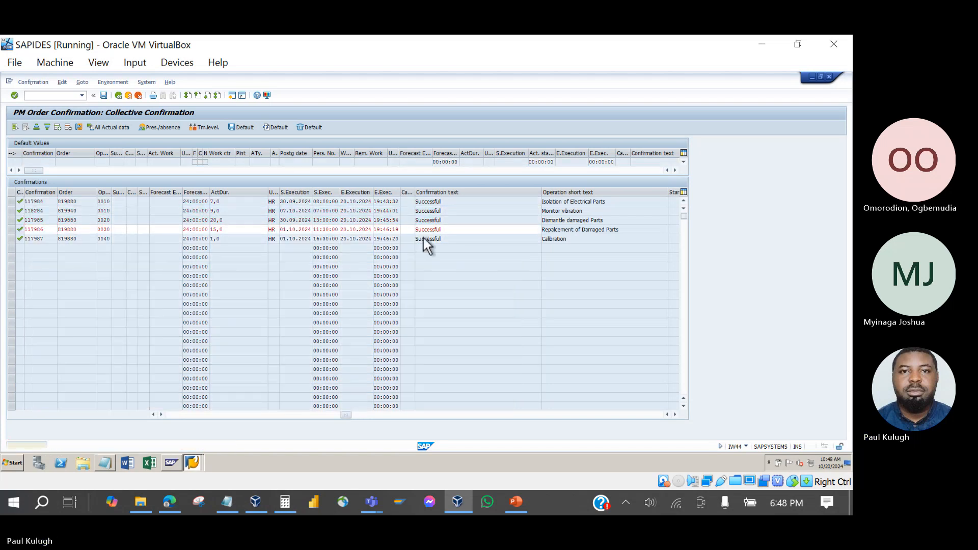
{"action": "key", "text": "Return"}
{"action": "key", "text": "Return"}
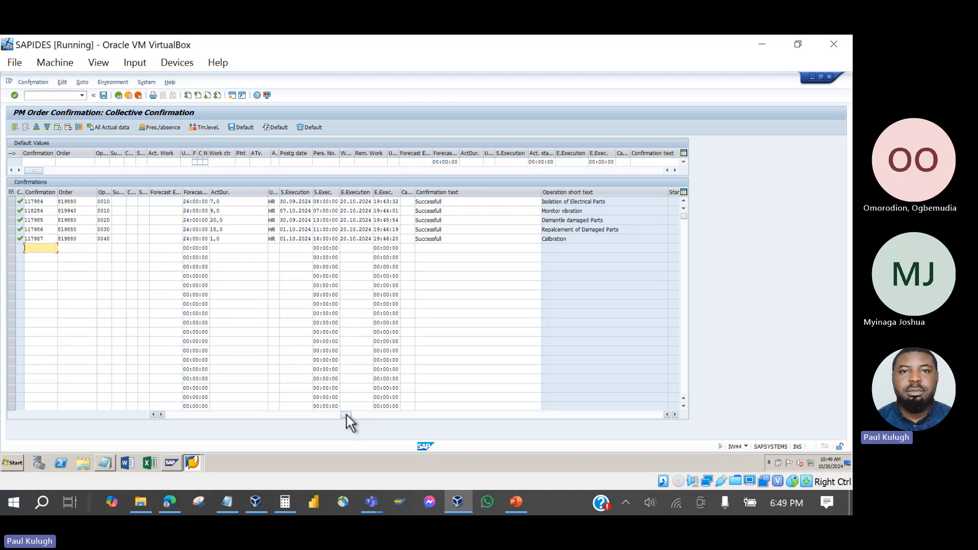
{"action": "left_click_drag", "start_coordinate": [347, 414], "coordinate": [248, 403]}
Scroll back to the Pers. No. column and widen it.
{"action": "scroll", "coordinate": [197, 395], "scroll_direction": "left", "scroll_amount": 2}
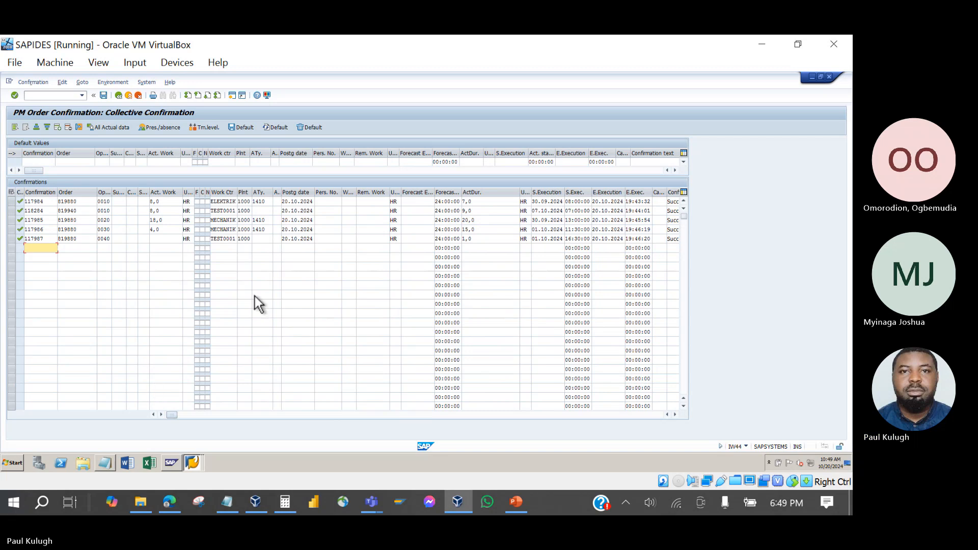
{"action": "left_click", "coordinate": [328, 203]}
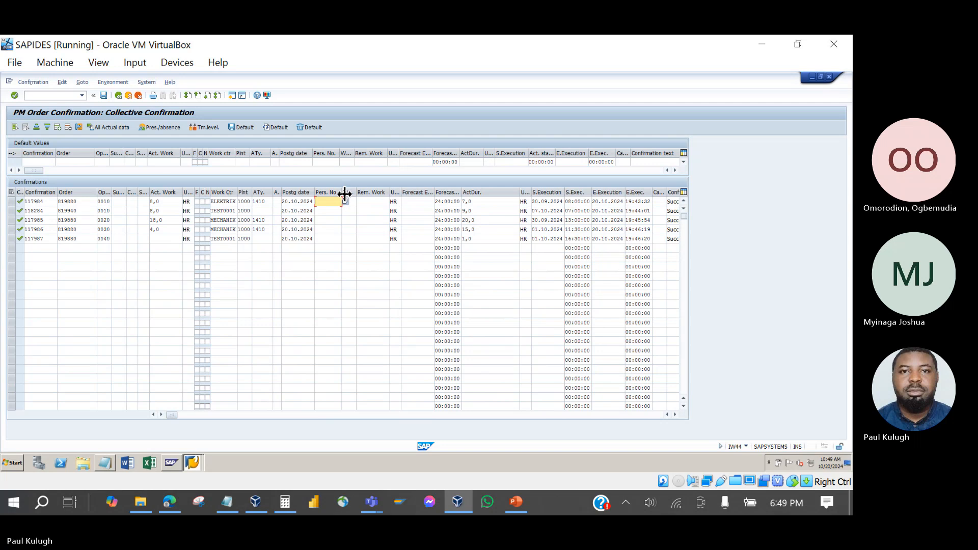
{"action": "left_click_drag", "start_coordinate": [342, 187], "coordinate": [361, 191]}
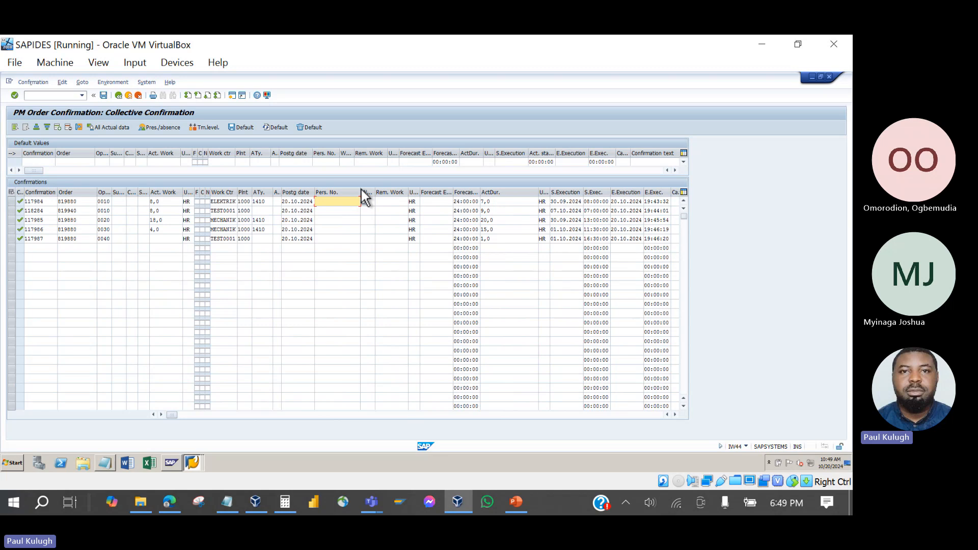
{"action": "left_click", "coordinate": [351, 211]}
{"action": "left_click", "coordinate": [341, 202]}
{"action": "left_click", "coordinate": [372, 203]}
{"action": "left_click", "coordinate": [354, 203]}
Pick the first ELEKTRIK electrician's personnel number for row 1 and confirm it.
{"action": "left_click", "coordinate": [363, 202]}
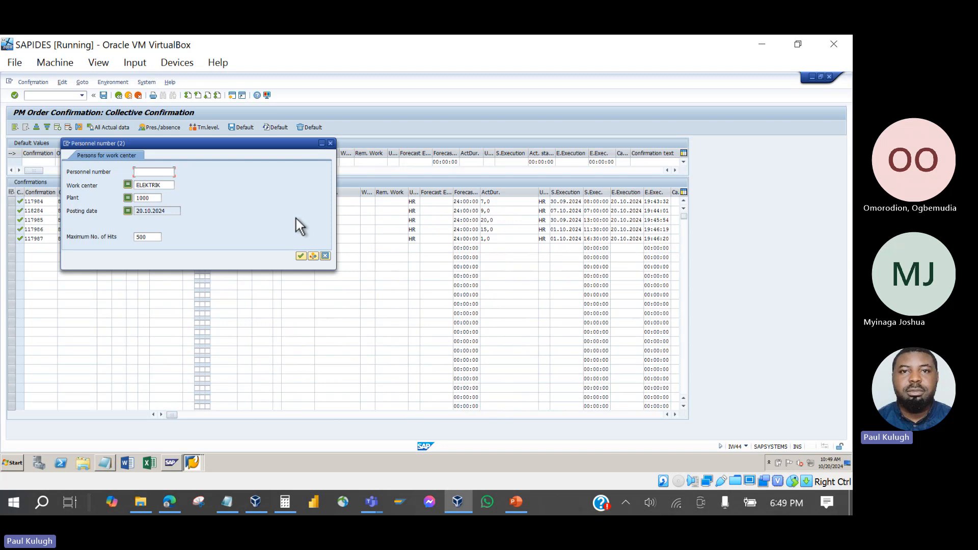
{"action": "key", "text": "Return"}
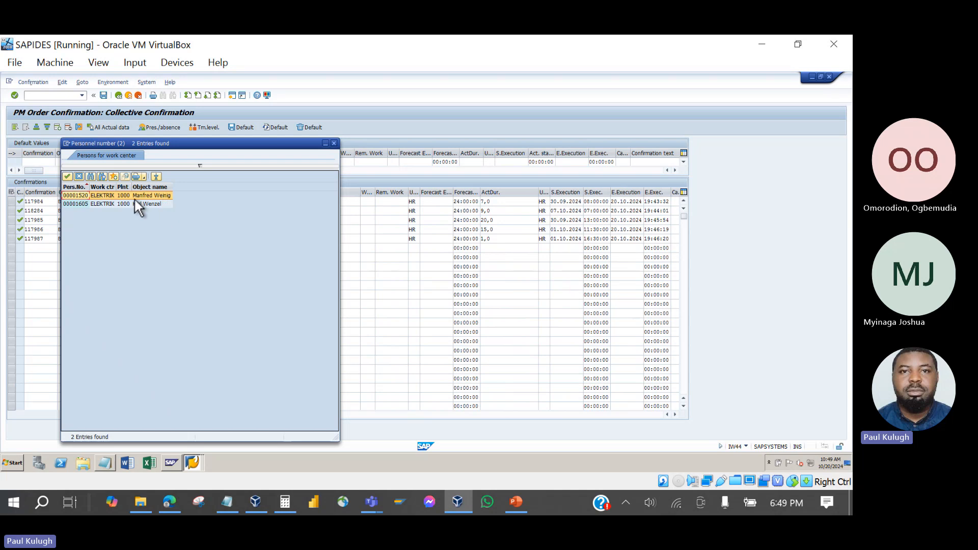
{"action": "double_click", "coordinate": [78, 195]}
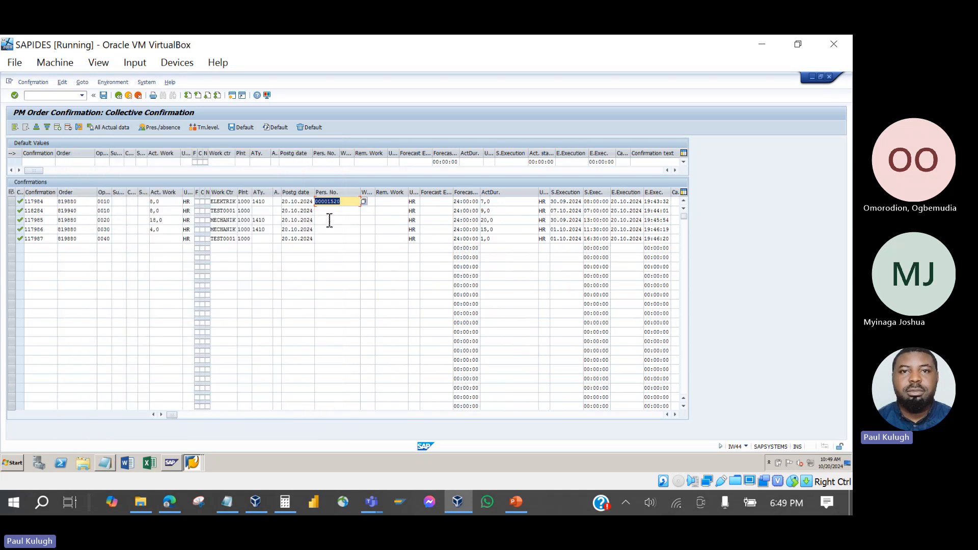
{"action": "key", "text": "Return"}
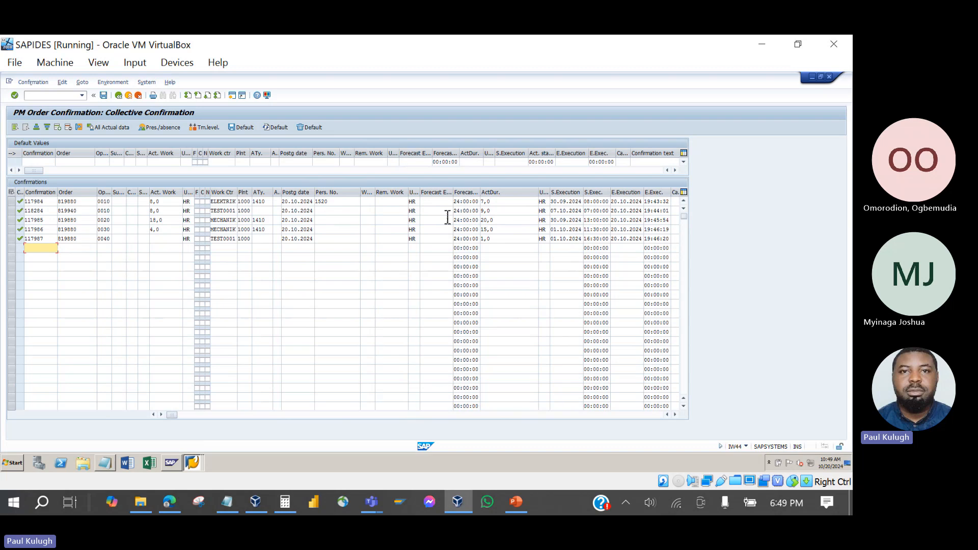
{"action": "left_click", "coordinate": [501, 202]}
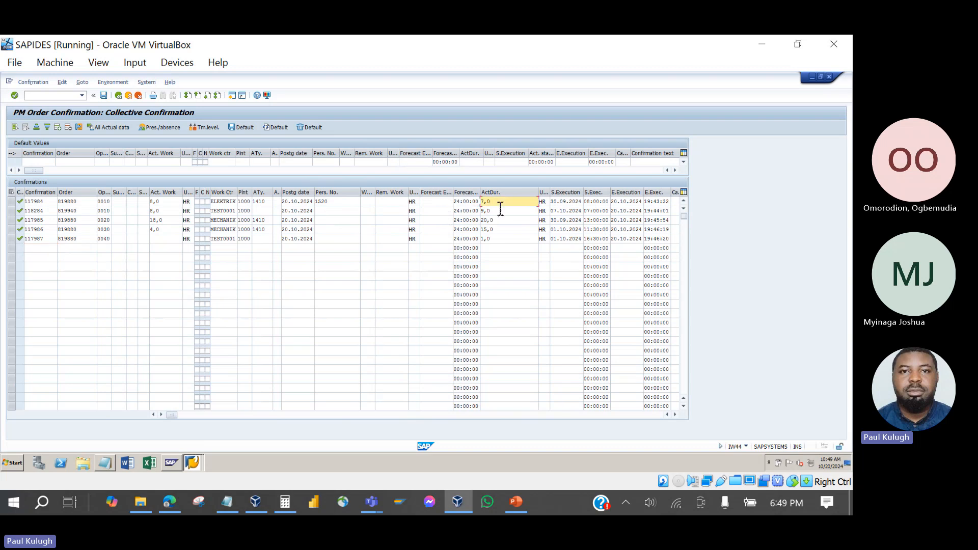
{"action": "left_click", "coordinate": [333, 202]}
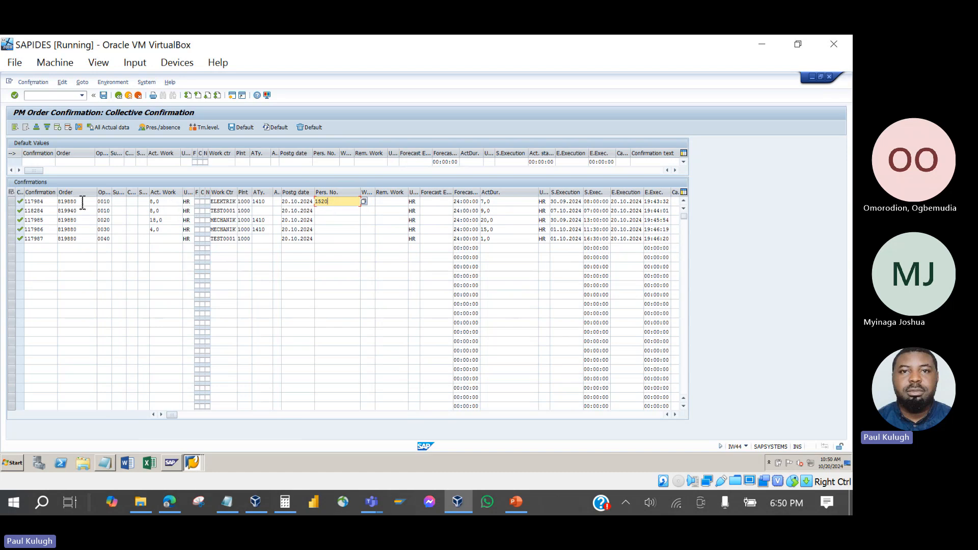
{"action": "left_click", "coordinate": [71, 249]}
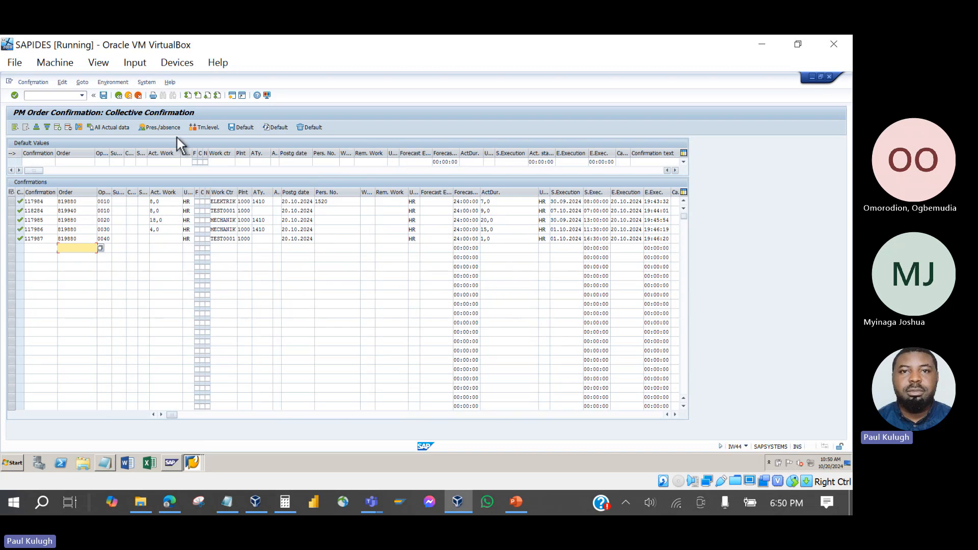
Exit IW44 without saving and open IW48 collective confirmation With Selection.
{"action": "left_click", "coordinate": [129, 95]}
{"action": "left_click", "coordinate": [157, 236]}
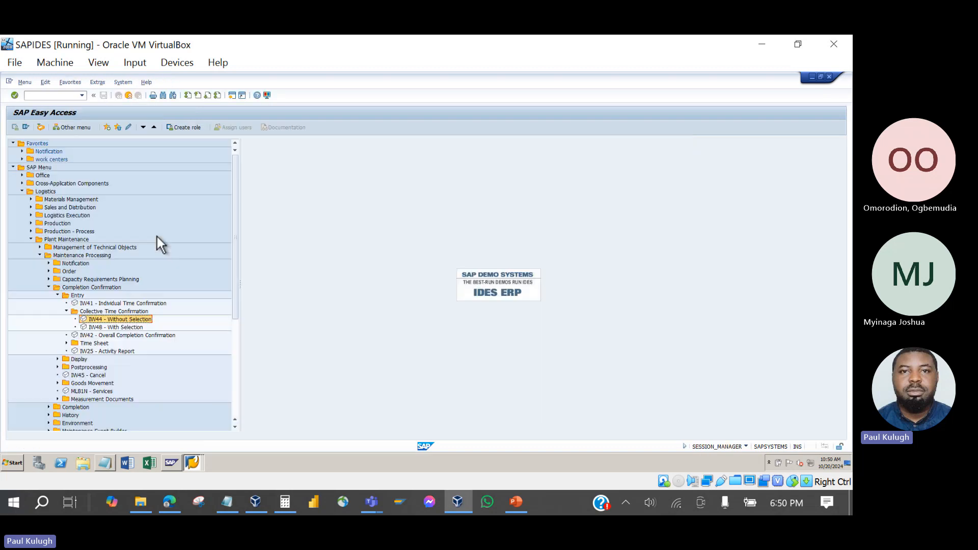
{"action": "left_click", "coordinate": [124, 328]}
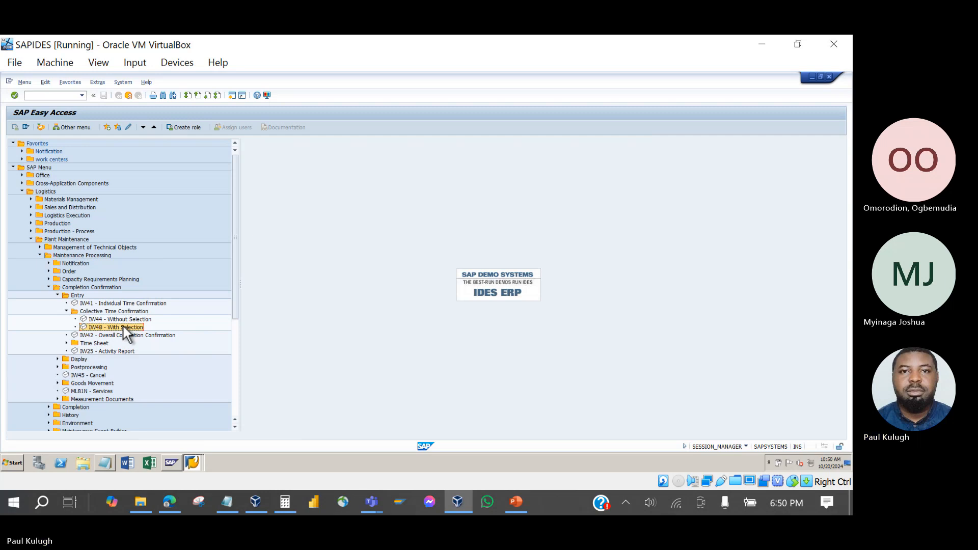
{"action": "double_click", "coordinate": [124, 329]}
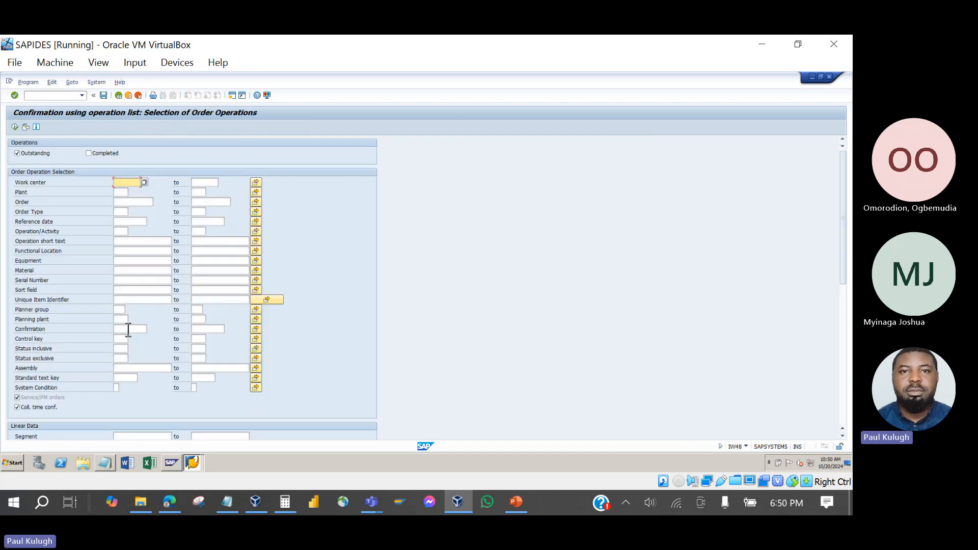
Filter by functional location 'mak*' and execute the operation selection.
{"action": "scroll", "coordinate": [134, 224], "scroll_direction": "down", "scroll_amount": 3}
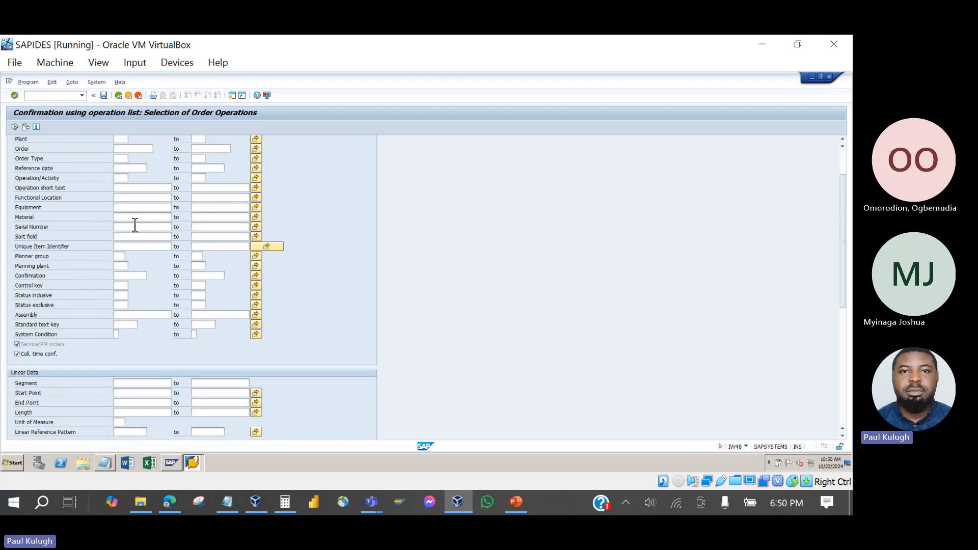
{"action": "scroll", "coordinate": [135, 225], "scroll_direction": "down", "scroll_amount": 5}
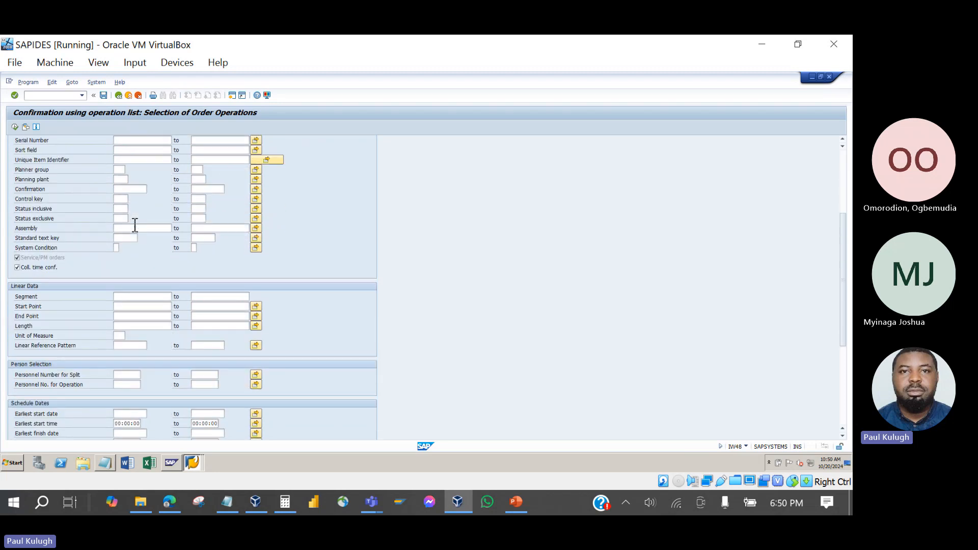
{"action": "left_click", "coordinate": [372, 503]}
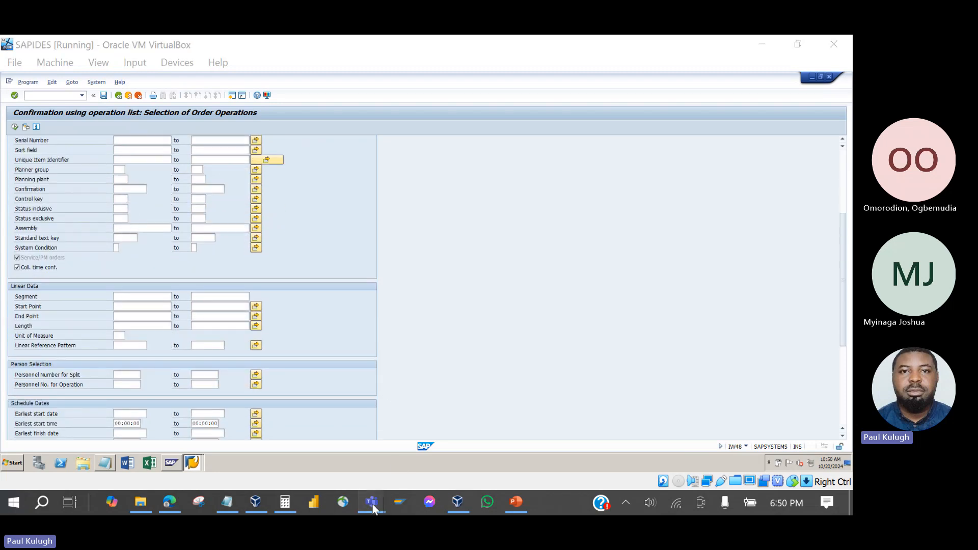
{"action": "left_click", "coordinate": [411, 264]}
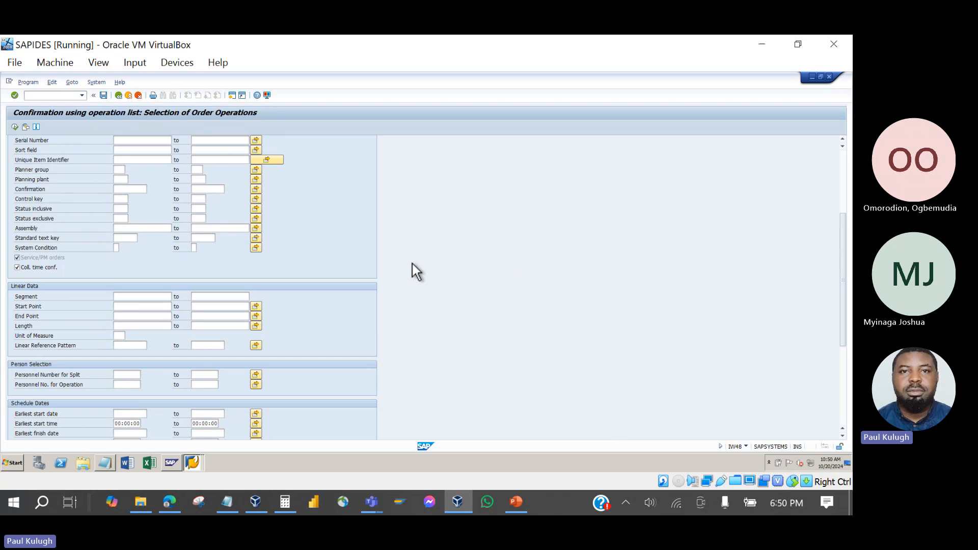
{"action": "scroll", "coordinate": [258, 228], "scroll_direction": "up", "scroll_amount": 7}
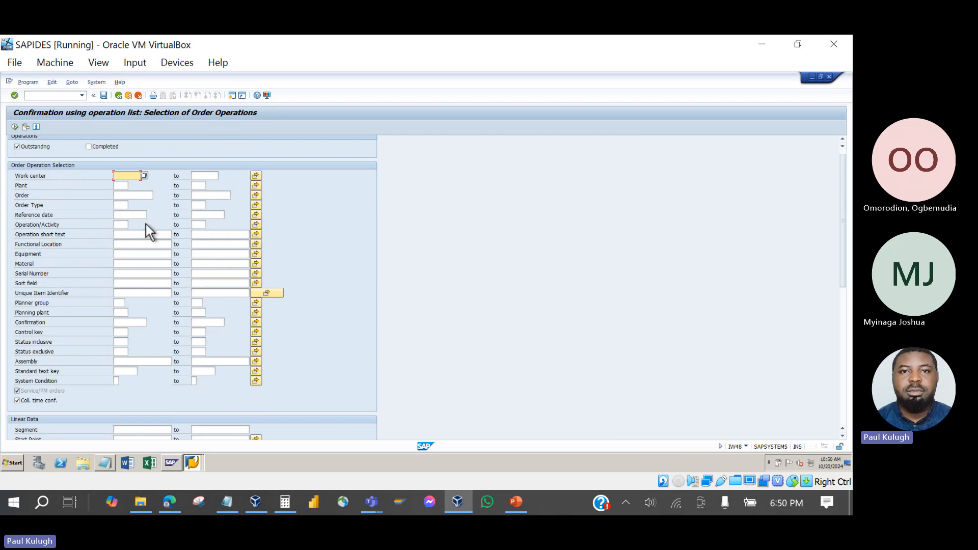
{"action": "scroll", "coordinate": [147, 225], "scroll_direction": "down", "scroll_amount": 2}
{"action": "scroll", "coordinate": [151, 229], "scroll_direction": "down", "scroll_amount": 7}
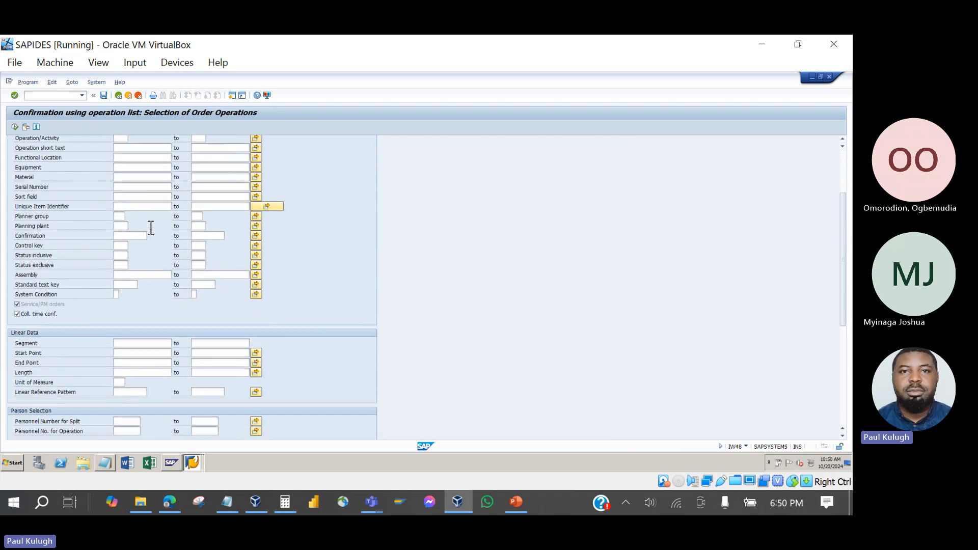
{"action": "scroll", "coordinate": [150, 228], "scroll_direction": "down", "scroll_amount": 6}
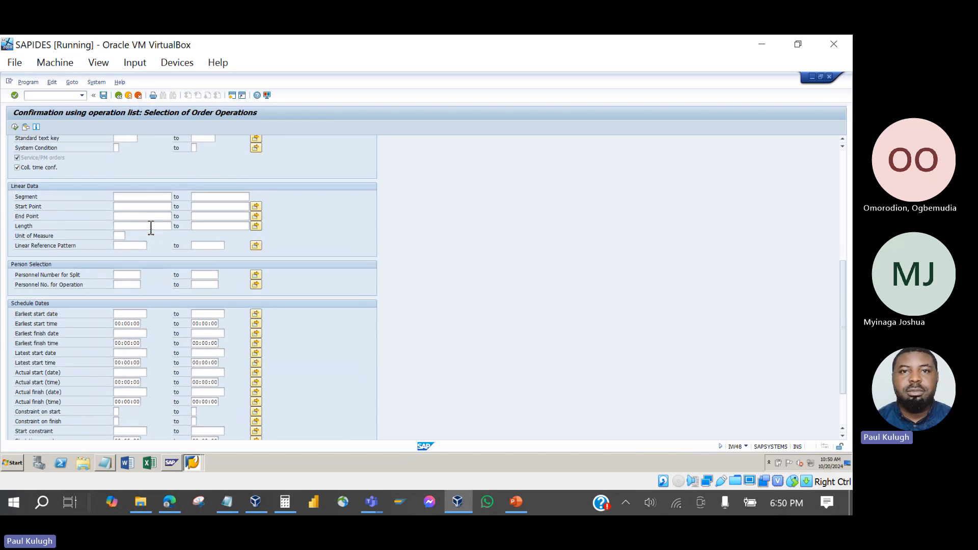
{"action": "scroll", "coordinate": [151, 228], "scroll_direction": "up", "scroll_amount": 15}
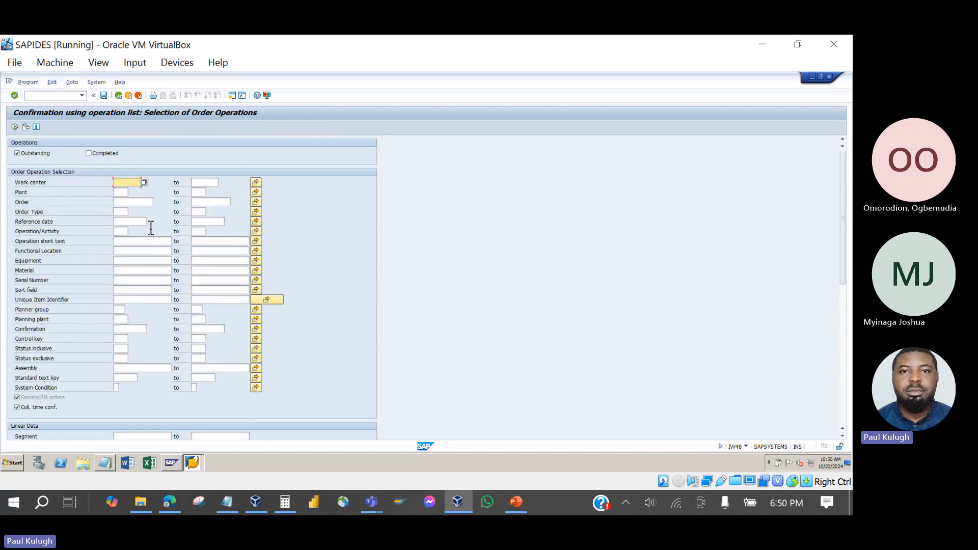
{"action": "left_click", "coordinate": [123, 252]}
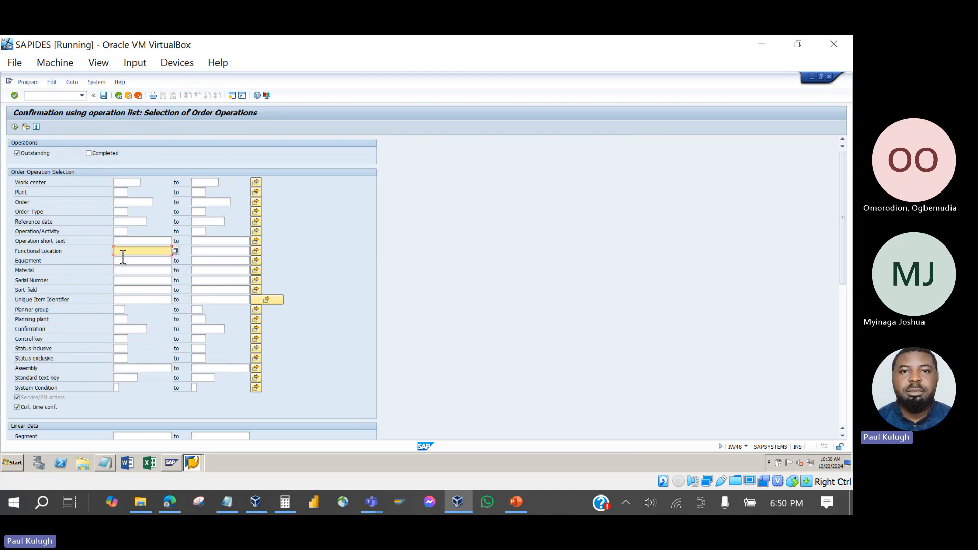
{"action": "type", "text": "m"}
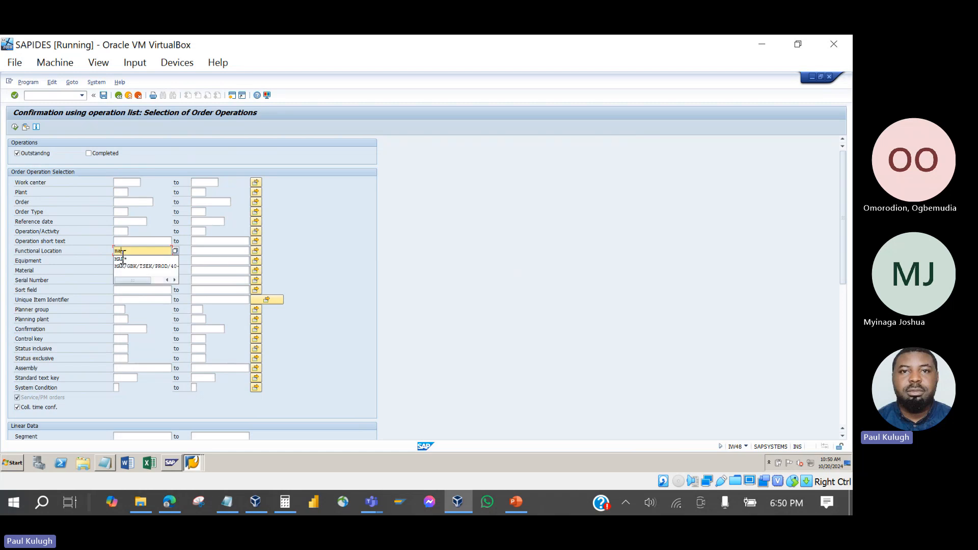
{"action": "type", "text": "ak*"}
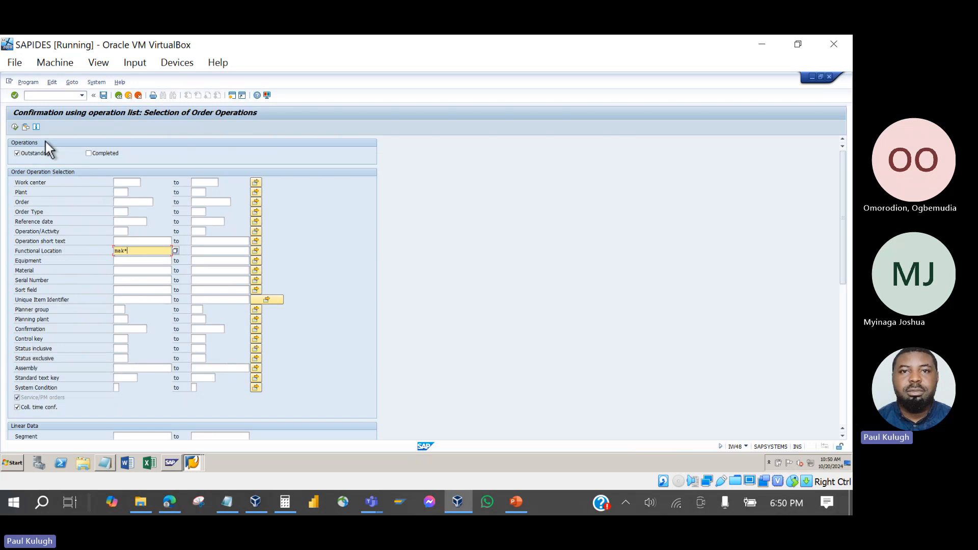
{"action": "left_click", "coordinate": [16, 126]}
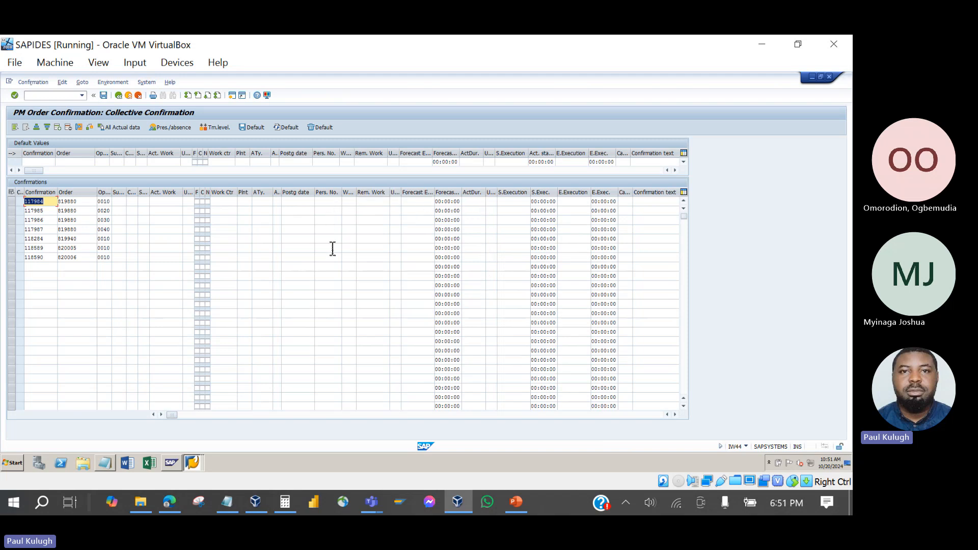
{"action": "left_click", "coordinate": [118, 96]}
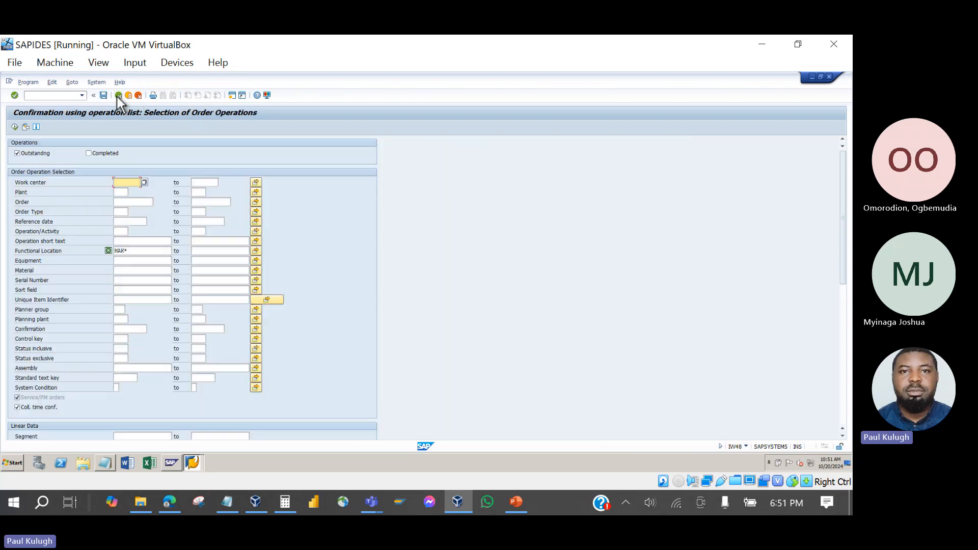
{"action": "left_click", "coordinate": [516, 505]}
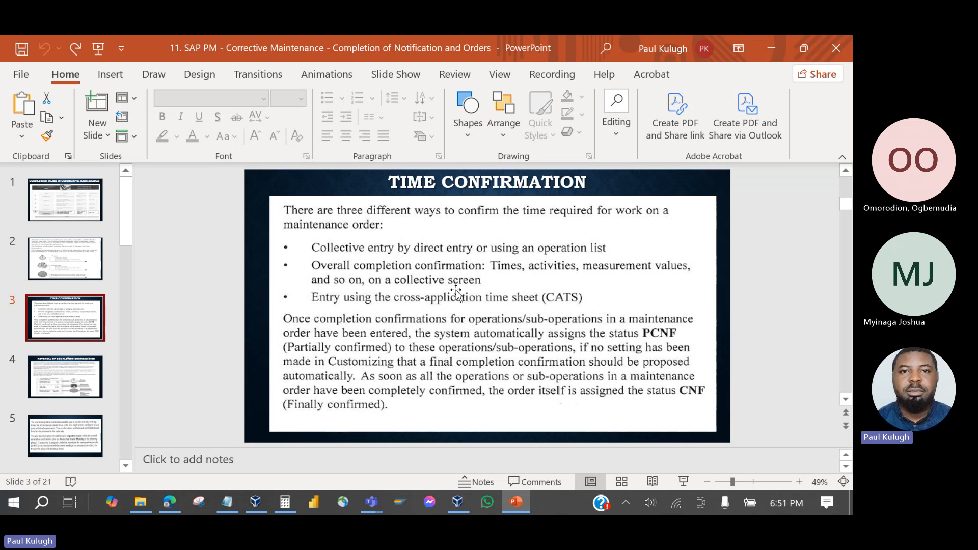
Minimize PowerPoint to return to the SAP operation selection screen.
{"action": "left_click", "coordinate": [516, 502]}
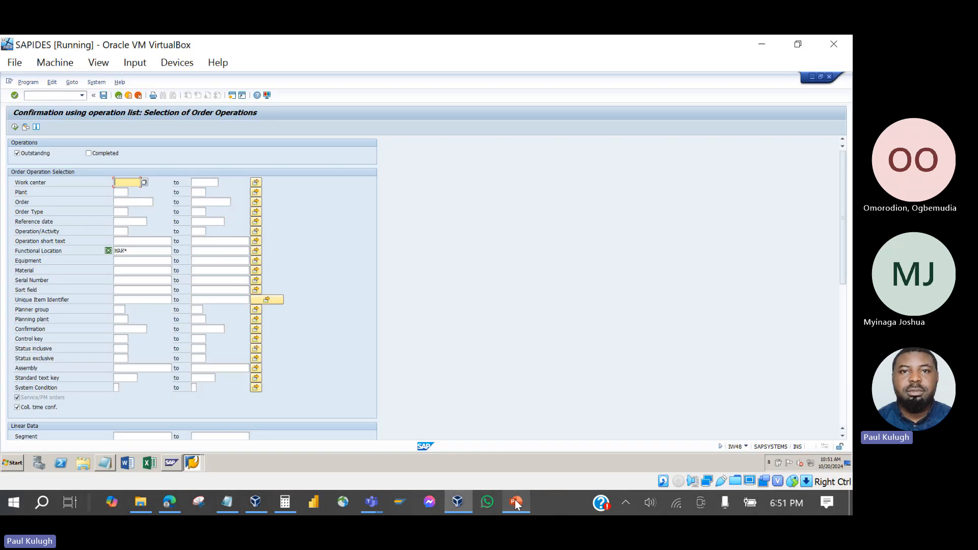
Return to SAP Easy Access and choose IW42 Overall Completion Confirmation in the menu tree.
{"action": "left_click", "coordinate": [118, 96]}
{"action": "left_click", "coordinate": [66, 311]}
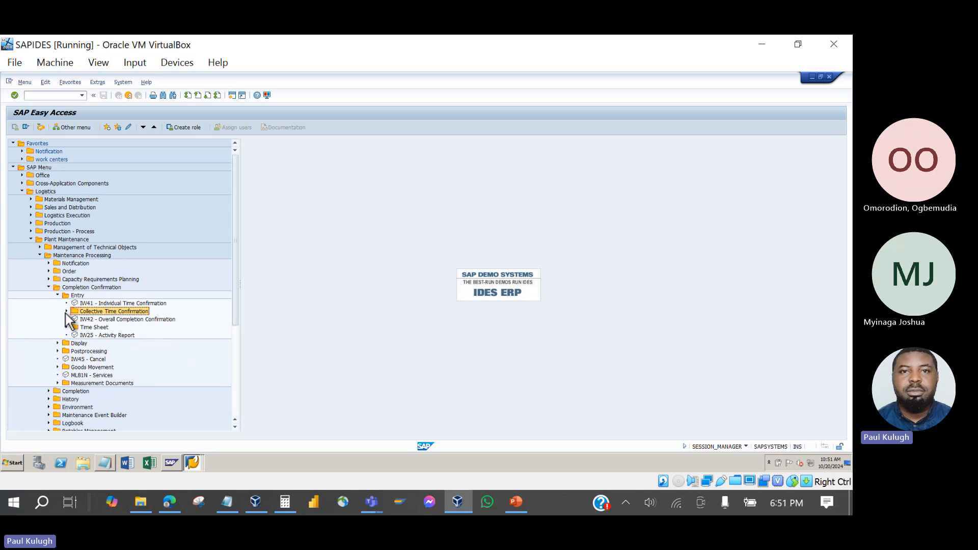
{"action": "left_click", "coordinate": [84, 319]}
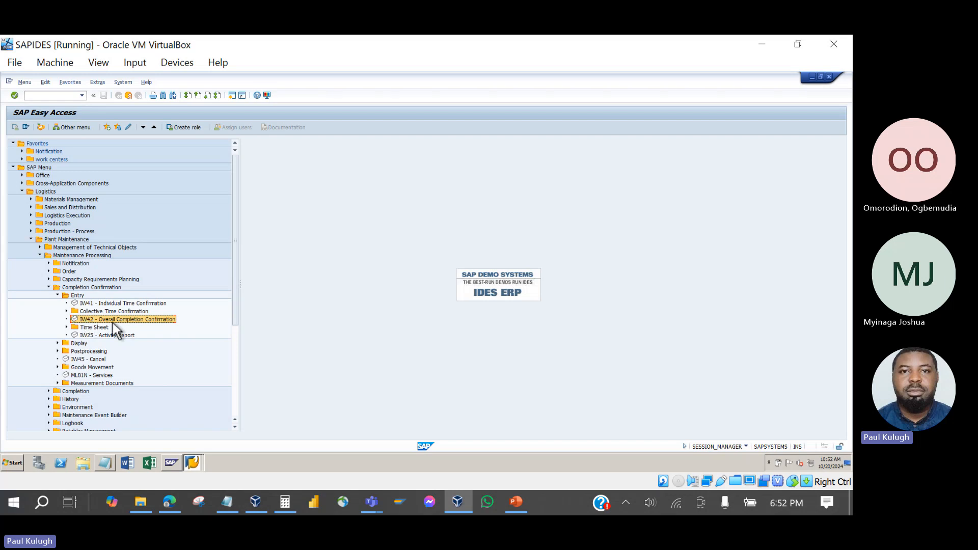
Start IW42 and load order 819880 from the notes for time confirmation.
{"action": "double_click", "coordinate": [128, 319]}
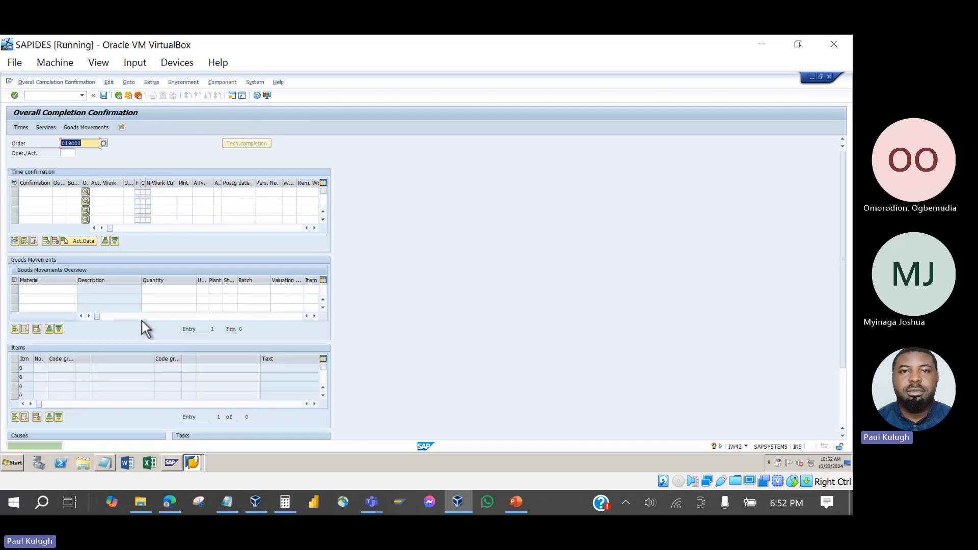
{"action": "scroll", "coordinate": [368, 253], "scroll_direction": "down", "scroll_amount": 3}
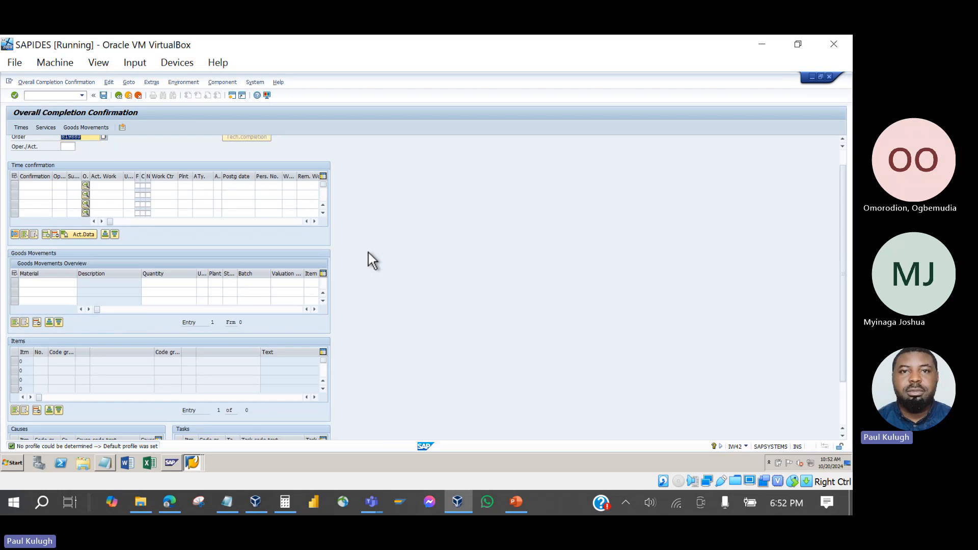
{"action": "scroll", "coordinate": [368, 253], "scroll_direction": "up", "scroll_amount": 3}
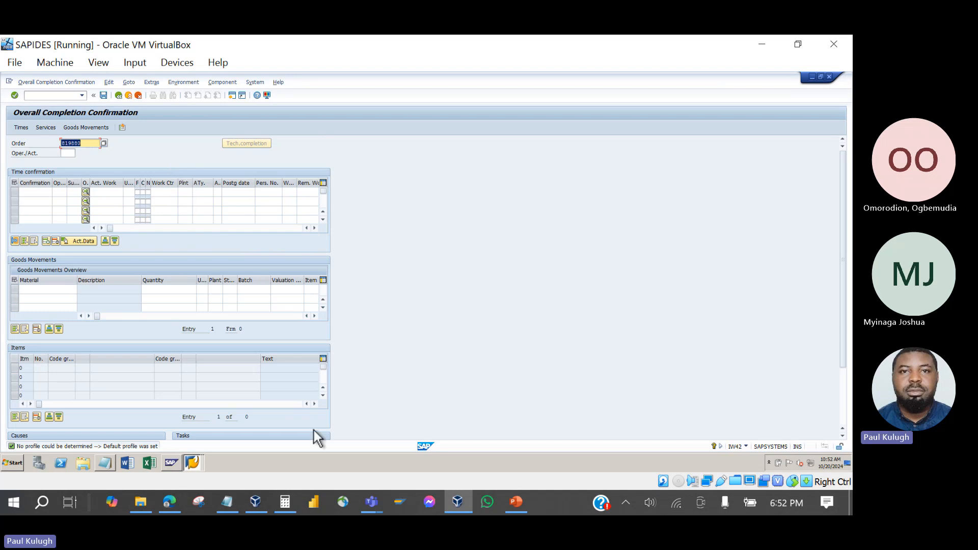
{"action": "left_click", "coordinate": [105, 464]}
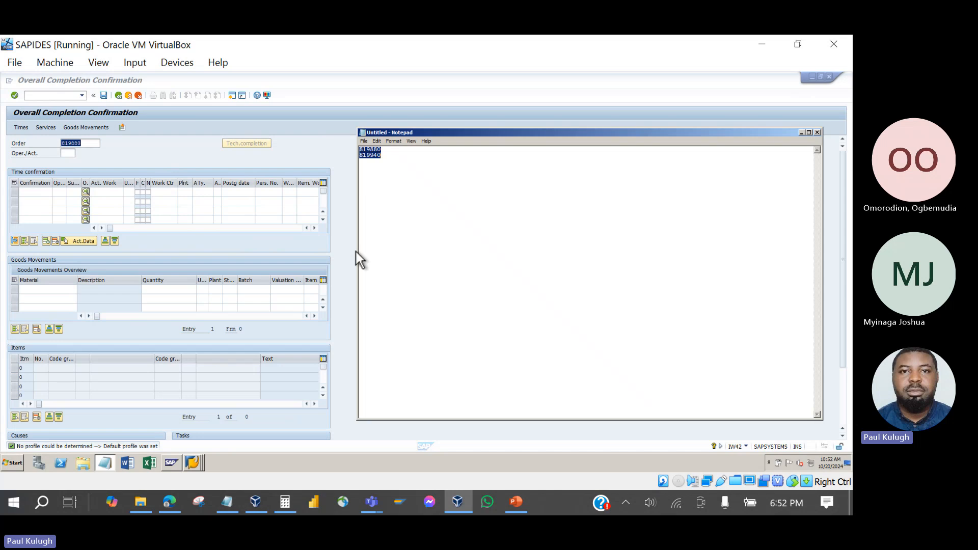
{"action": "left_click", "coordinate": [392, 158]}
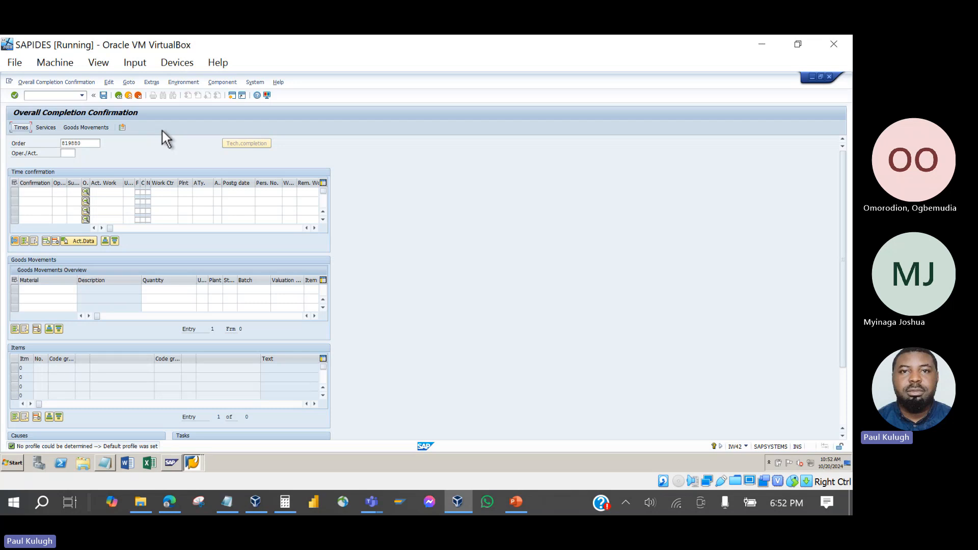
{"action": "key", "text": "Return"}
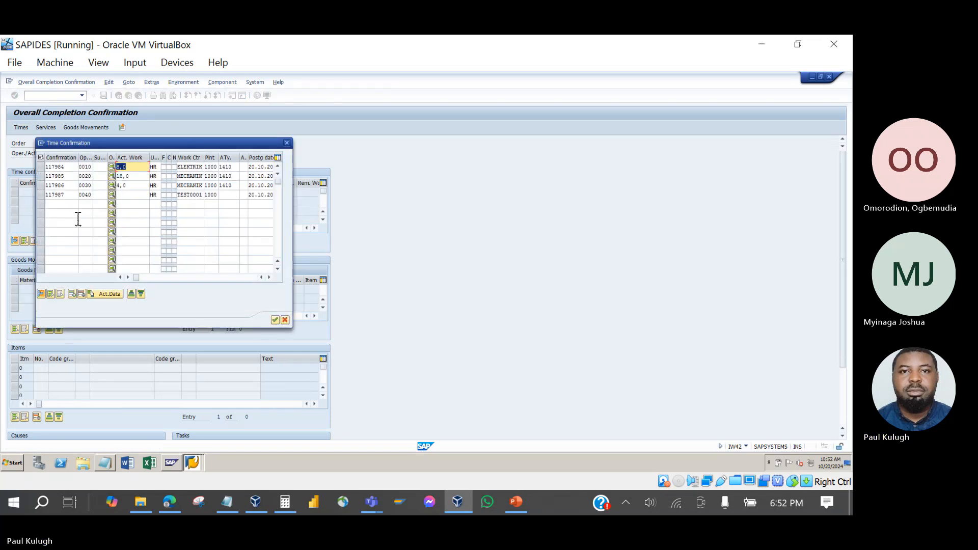
Adopt all four time confirmations 117984–117987, accepting the posting-date and activity type 1410 warnings.
{"action": "left_click", "coordinate": [42, 169]}
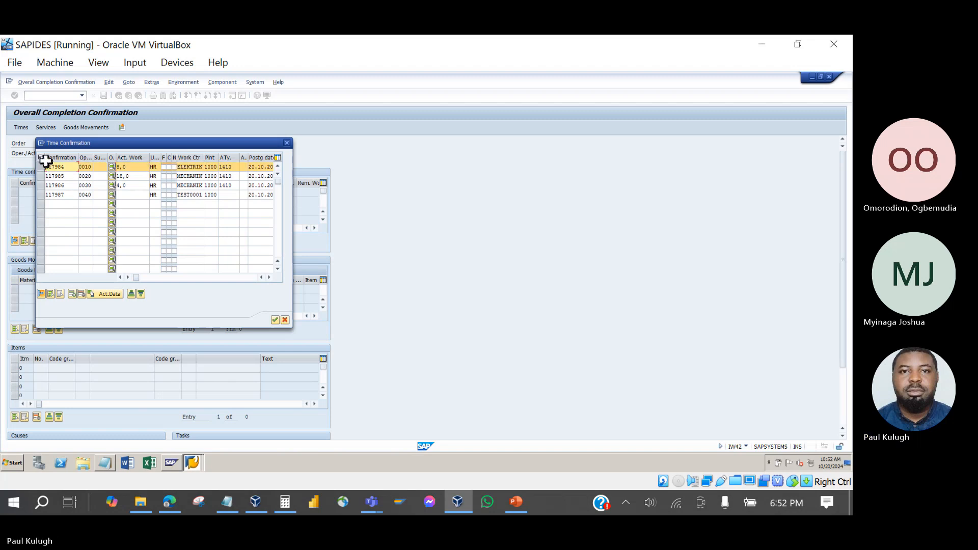
{"action": "left_click", "coordinate": [40, 157]}
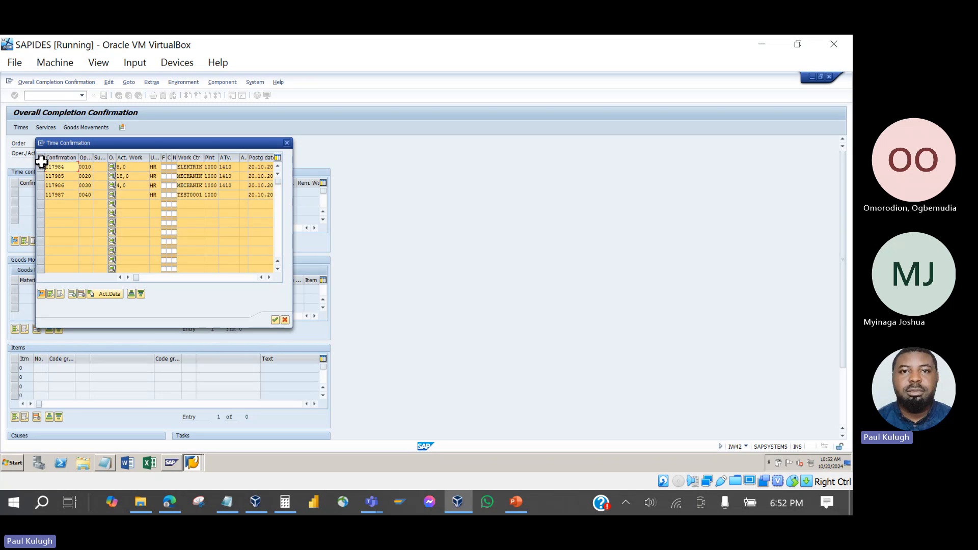
{"action": "left_click", "coordinate": [275, 320]}
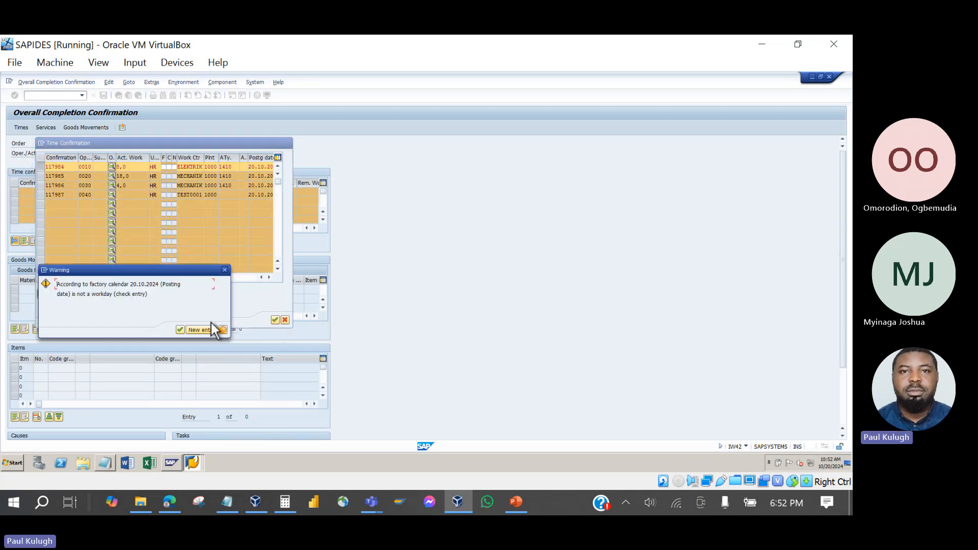
{"action": "left_click", "coordinate": [180, 330]}
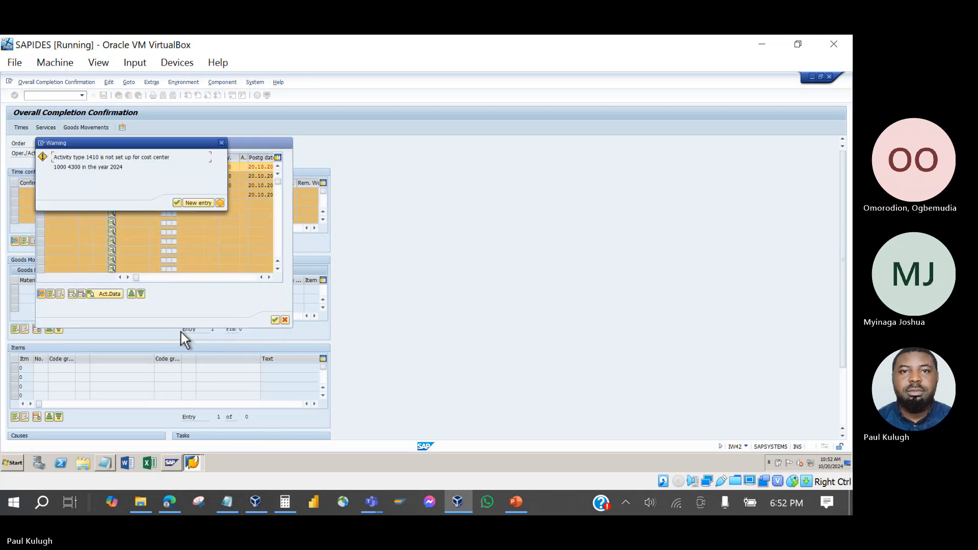
{"action": "left_click", "coordinate": [177, 203]}
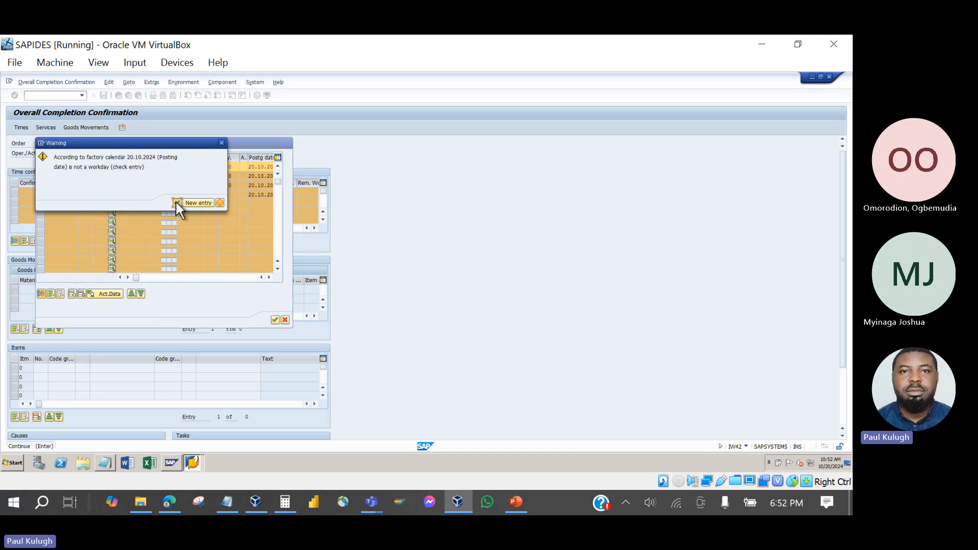
{"action": "left_click", "coordinate": [177, 203]}
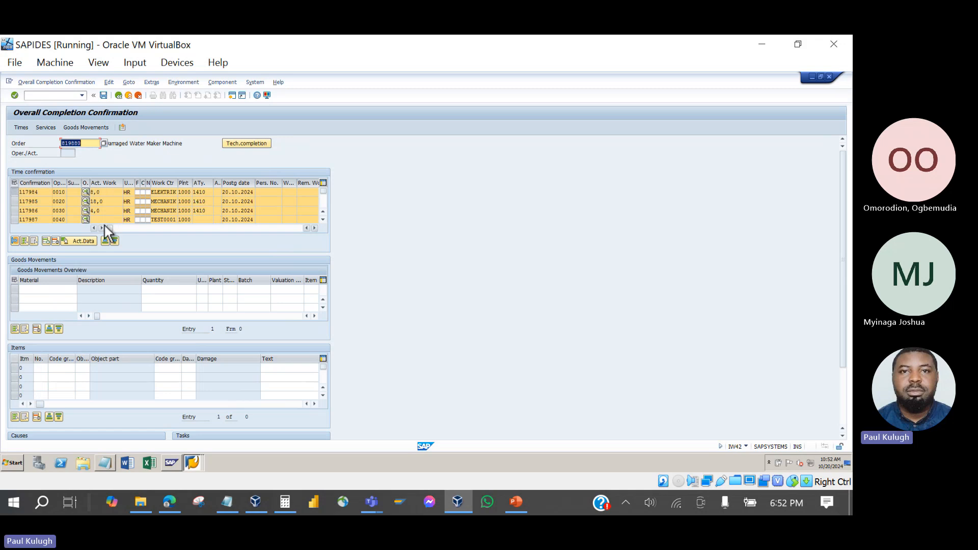
Review the adopted time rows' actual duration and personnel number columns.
{"action": "left_click_drag", "start_coordinate": [107, 228], "coordinate": [201, 228]}
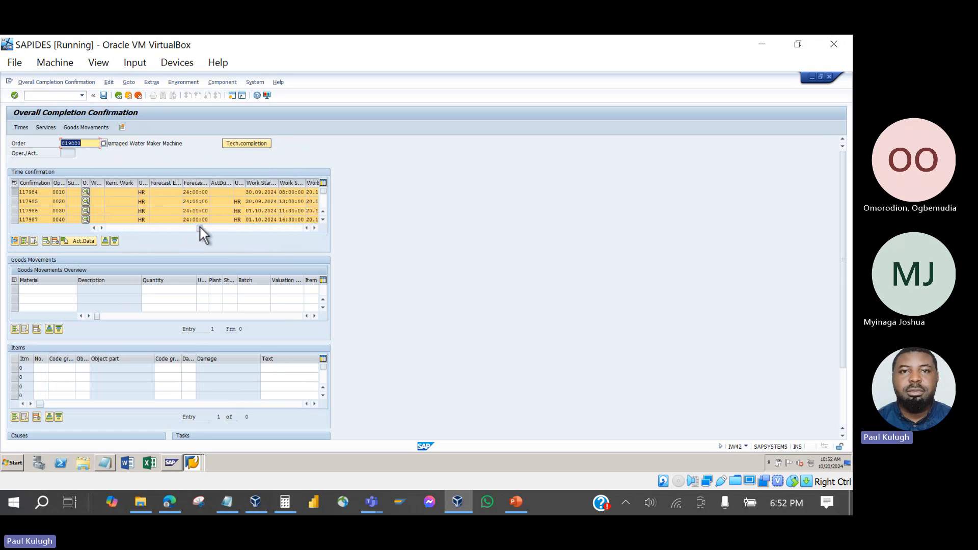
{"action": "left_click", "coordinate": [223, 192]}
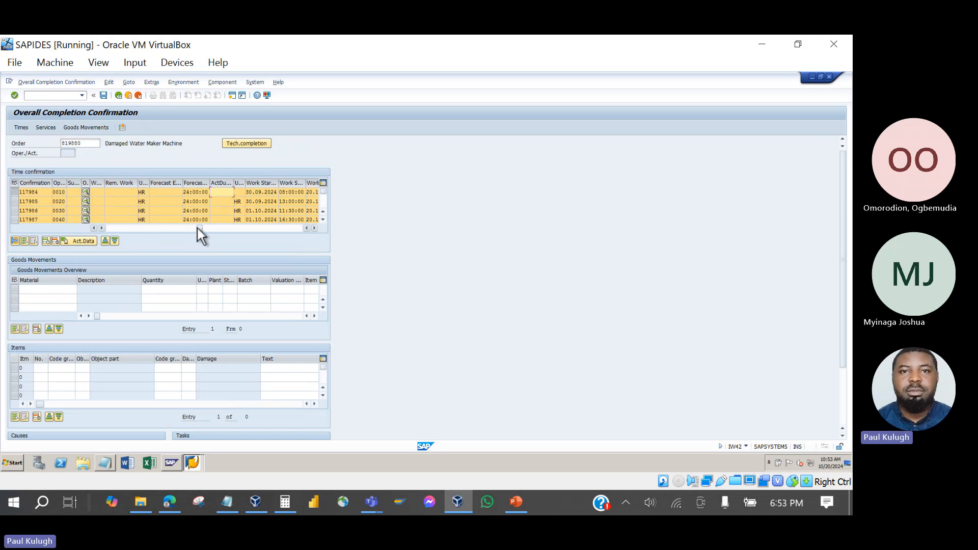
{"action": "left_click_drag", "start_coordinate": [200, 230], "coordinate": [179, 230]}
{"action": "left_click", "coordinate": [147, 194]}
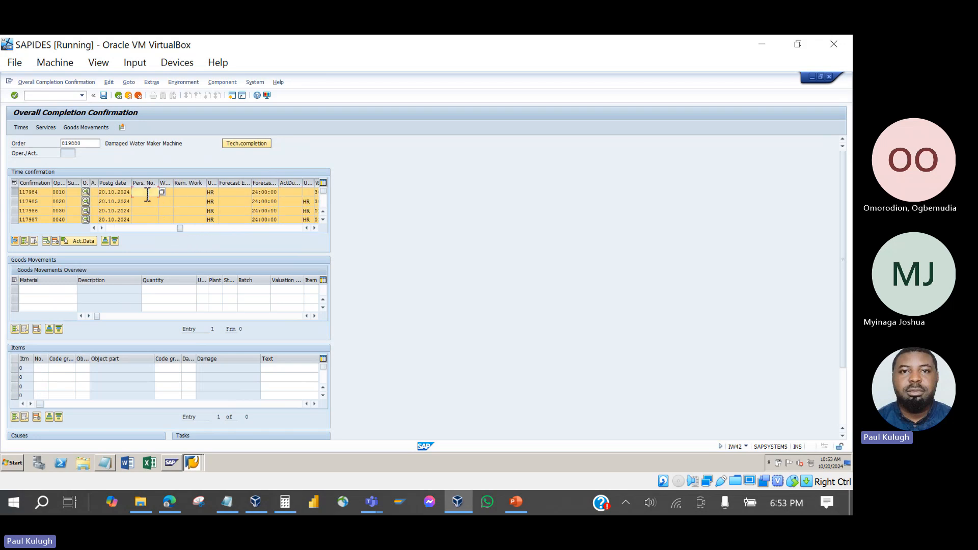
{"action": "scroll", "coordinate": [146, 214], "scroll_direction": "down", "scroll_amount": 1}
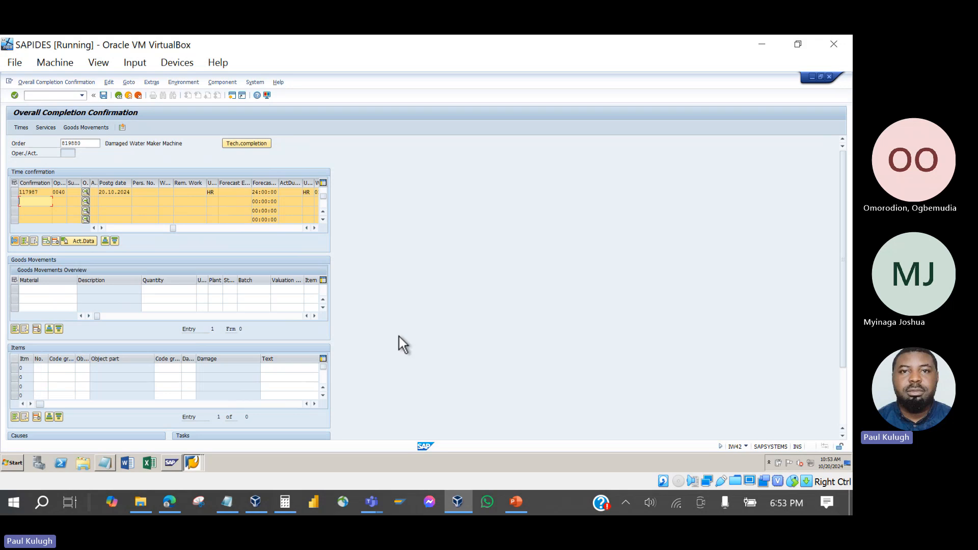
{"action": "left_click_drag", "start_coordinate": [842, 256], "coordinate": [842, 294]}
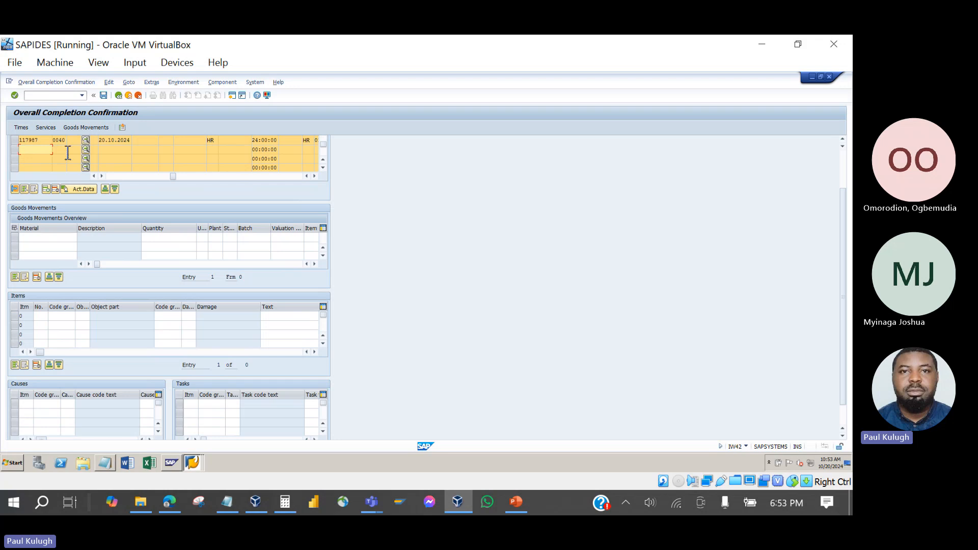
Search materials in plant 1000 and pick material 1157 for the goods movement.
{"action": "left_click", "coordinate": [123, 142]}
{"action": "left_click", "coordinate": [44, 237]}
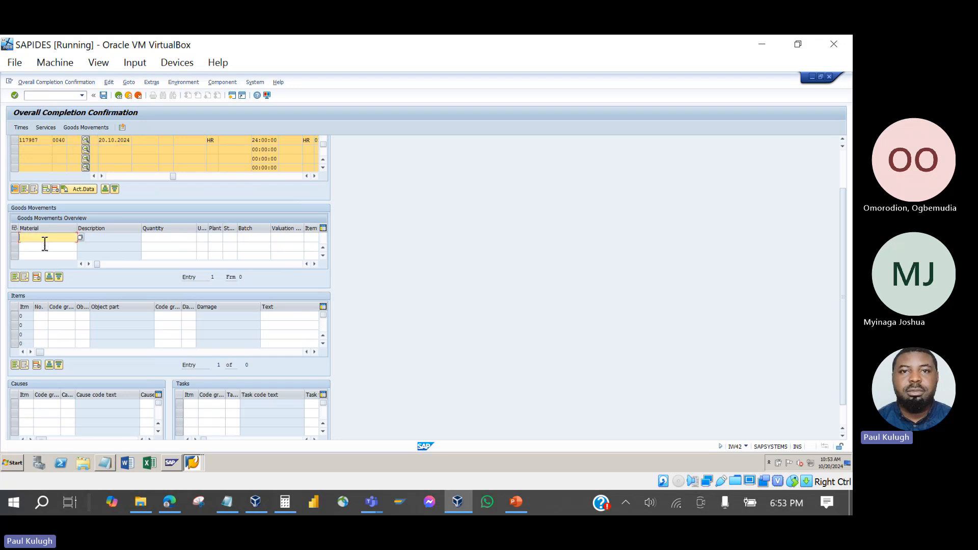
{"action": "left_click", "coordinate": [80, 238]}
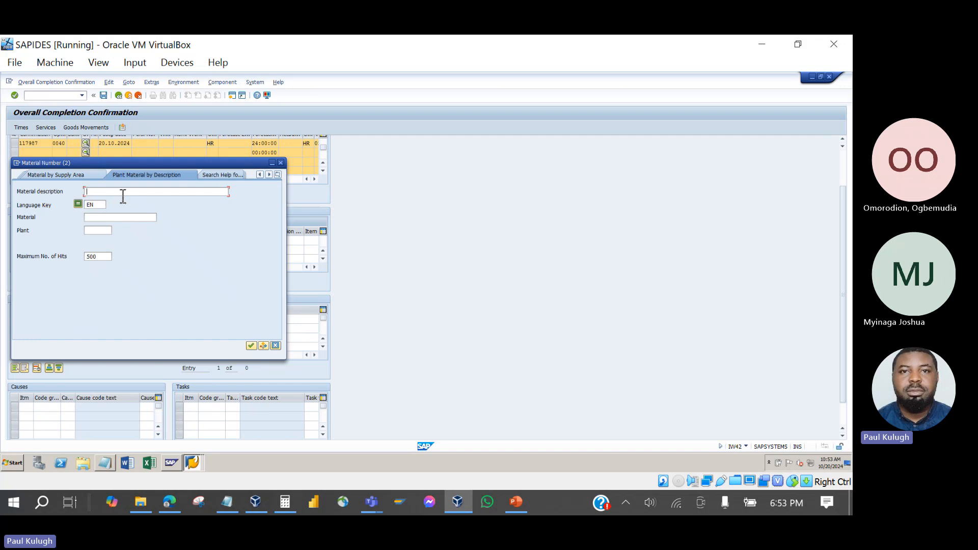
{"action": "left_click", "coordinate": [102, 232]}
{"action": "type", "text": "100"}
{"action": "key", "text": "Return"}
{"action": "double_click", "coordinate": [53, 202]}
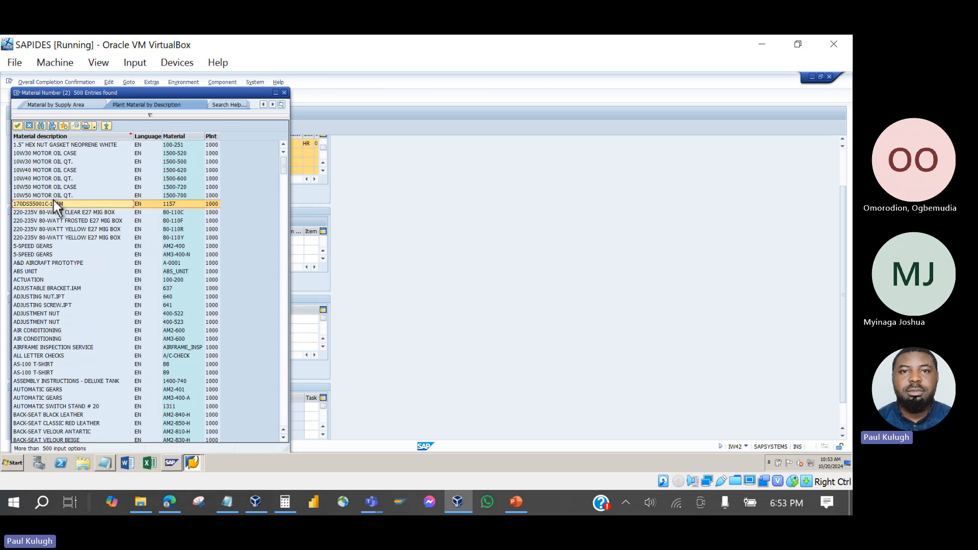
Enter quantity 2 EA, plant 1000 and storage location 0005 for material 1157.
{"action": "left_click", "coordinate": [167, 247]}
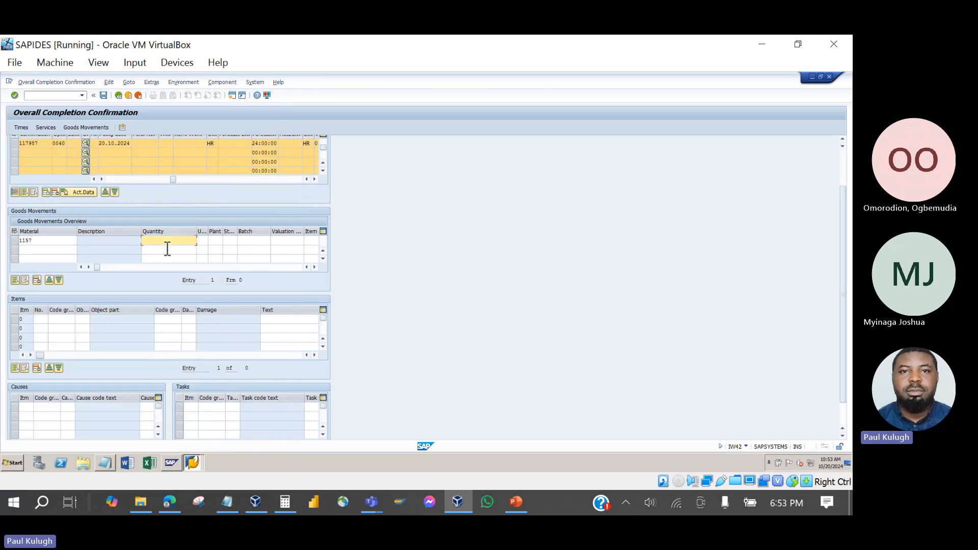
{"action": "left_click", "coordinate": [206, 243]}
{"action": "type", "text": "pc"}
{"action": "key", "text": "Return"}
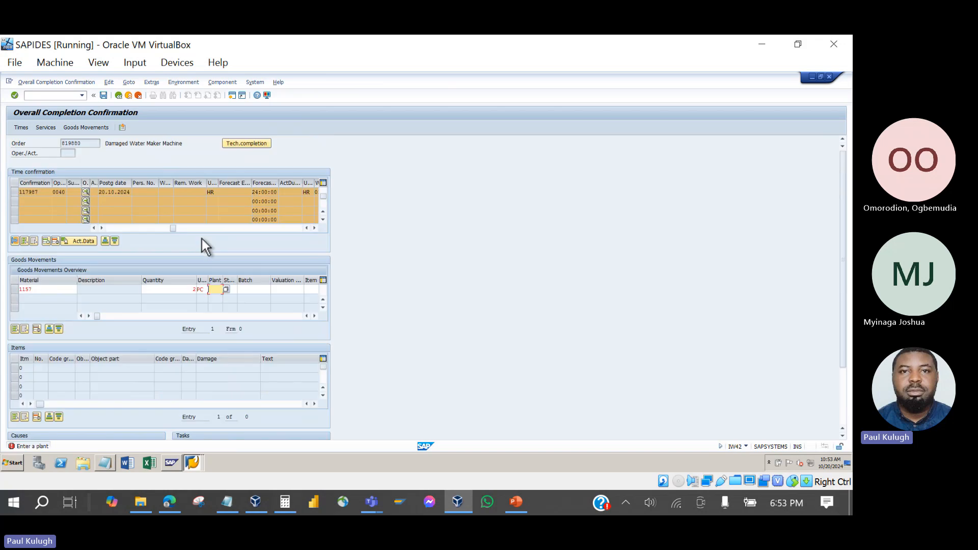
{"action": "type", "text": "1000"}
{"action": "key", "text": "Return"}
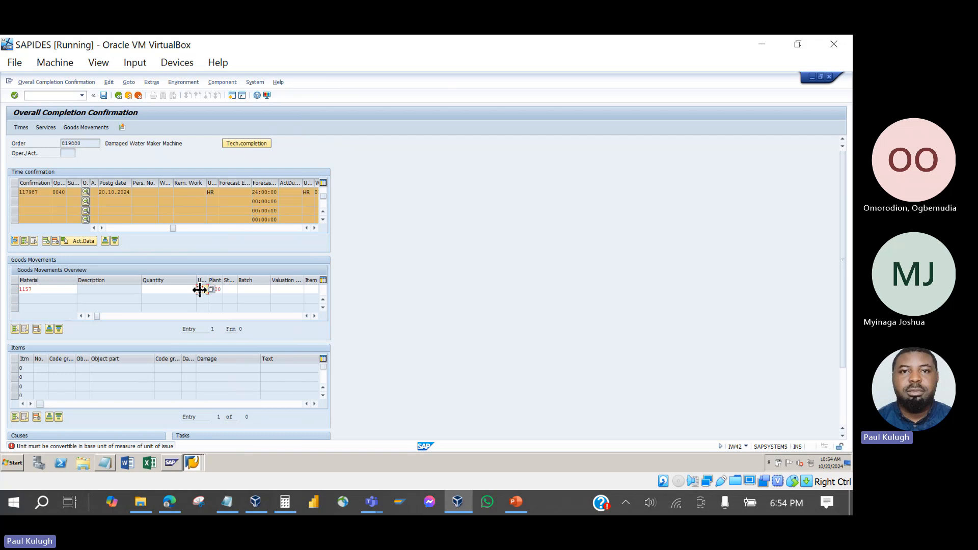
{"action": "type", "text": "EA"}
{"action": "key", "text": "Return"}
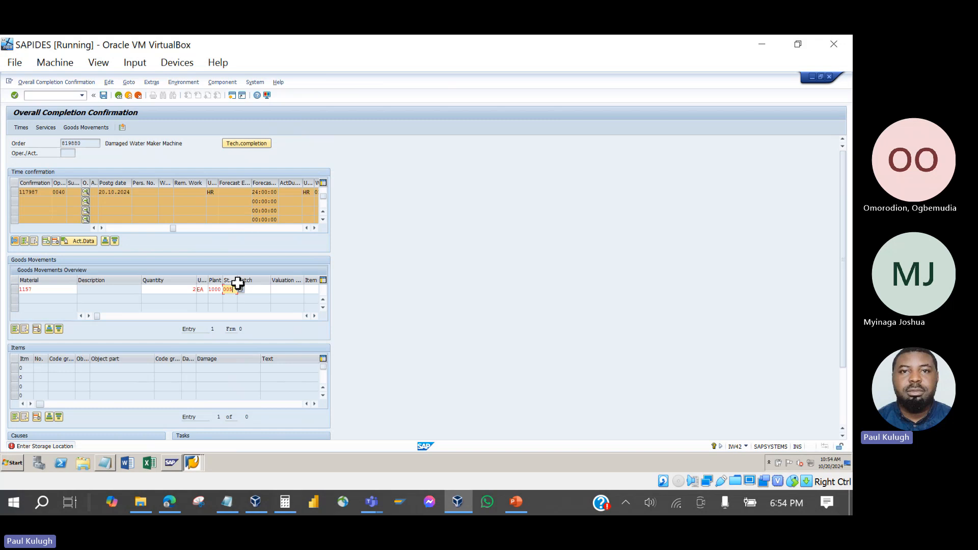
{"action": "key", "text": "Return"}
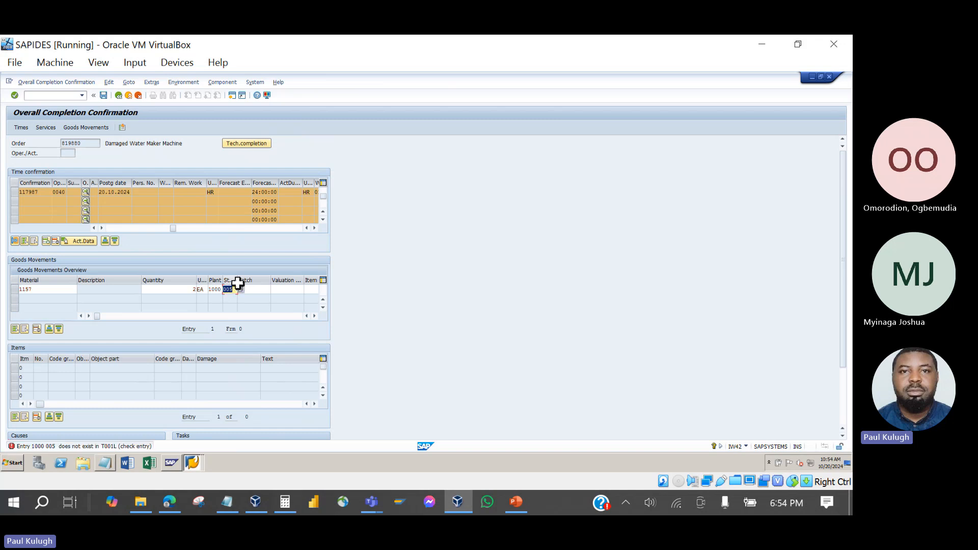
{"action": "key", "text": "BackSpace"}
{"action": "type", "text": "0005"}
{"action": "key", "text": "Return"}
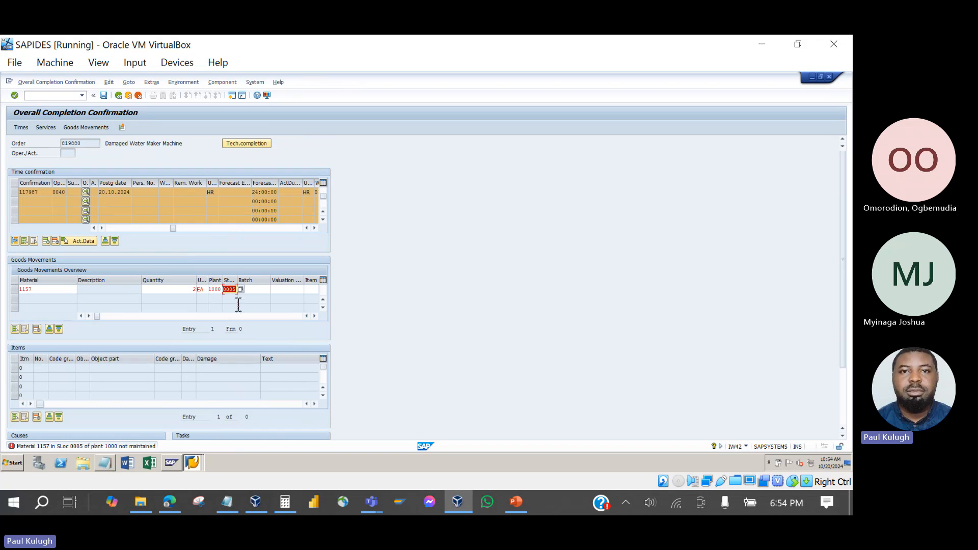
Delete material 1157 from the goods movement row.
{"action": "left_click", "coordinate": [264, 291]}
{"action": "left_click", "coordinate": [54, 290]}
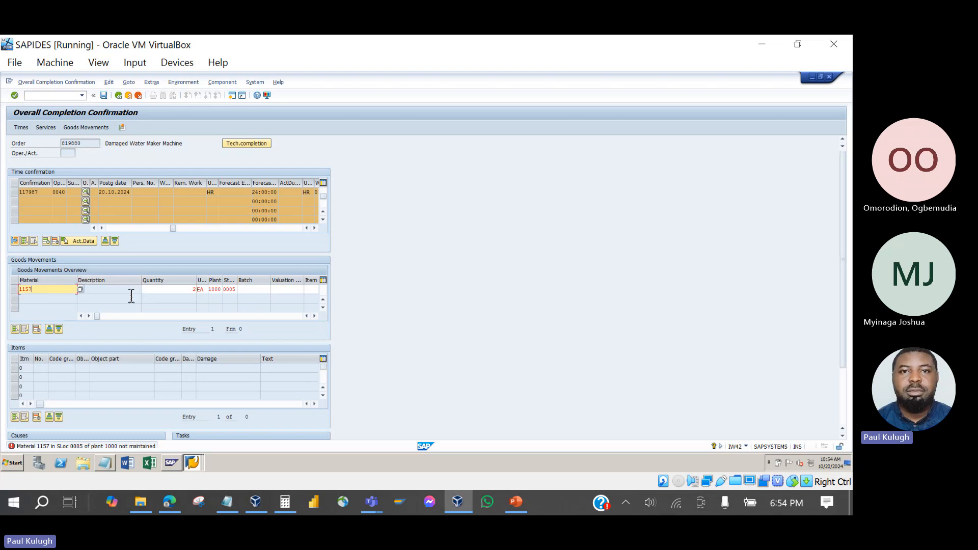
{"action": "left_click", "coordinate": [236, 291]}
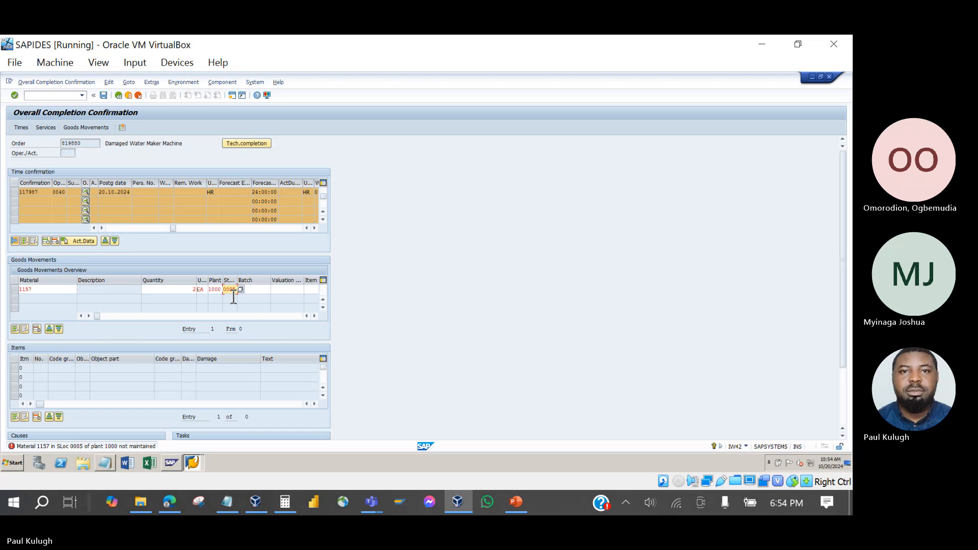
{"action": "left_click", "coordinate": [74, 293]}
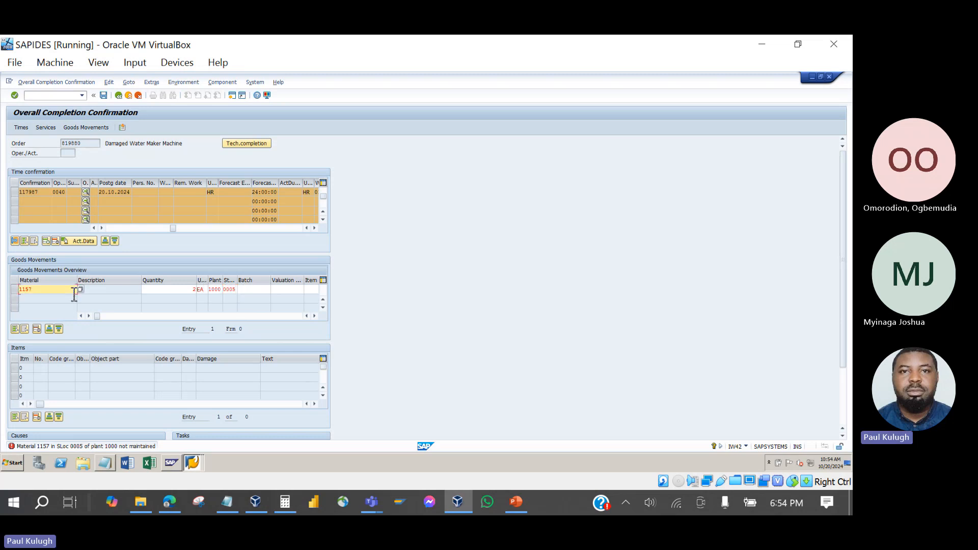
{"action": "key", "text": "BackSpace"}
{"action": "key", "text": "BackSpace"}
{"action": "key", "text": "BackSpace"}
{"action": "key", "text": "BackSpace"}
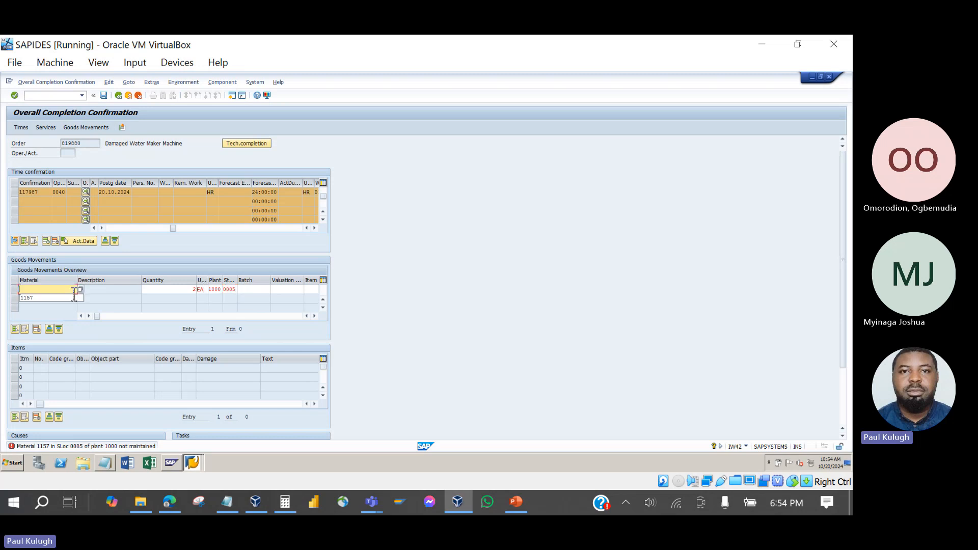
Clear storage location 0005, plant 1000 and unit EA, then confirm the emptied row.
{"action": "left_click", "coordinate": [193, 291]}
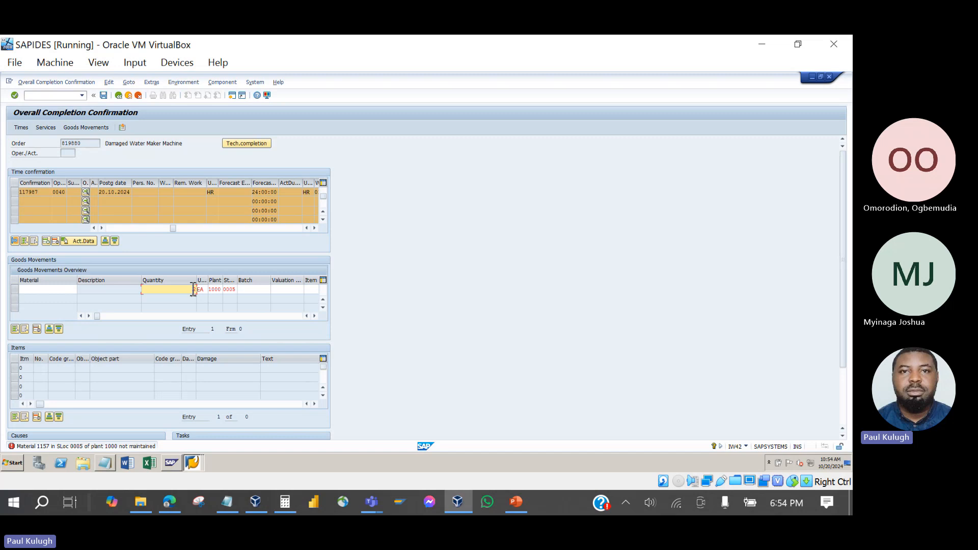
{"action": "left_click", "coordinate": [231, 290]}
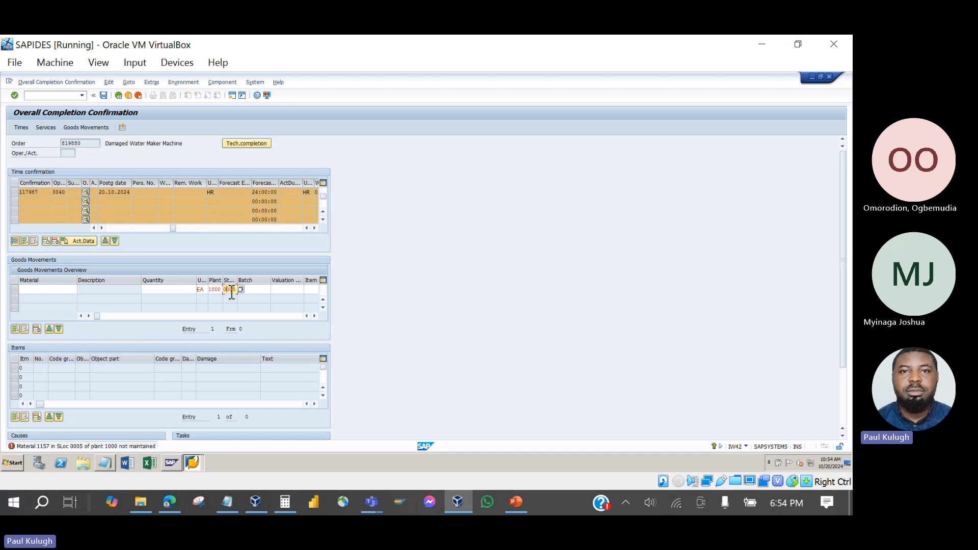
{"action": "type", "text": "0"}
{"action": "left_click", "coordinate": [216, 290]}
{"action": "key", "text": "BackSpace"}
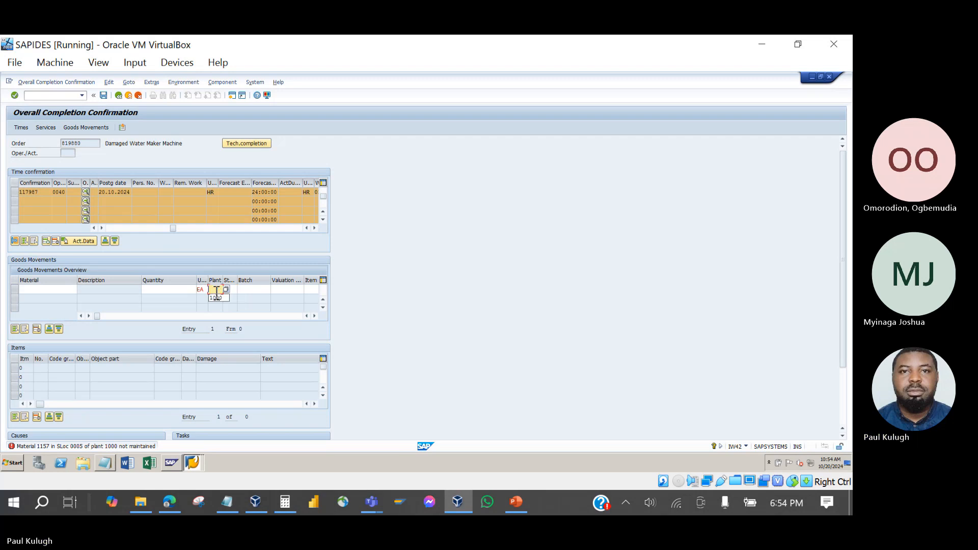
{"action": "left_click", "coordinate": [206, 291]}
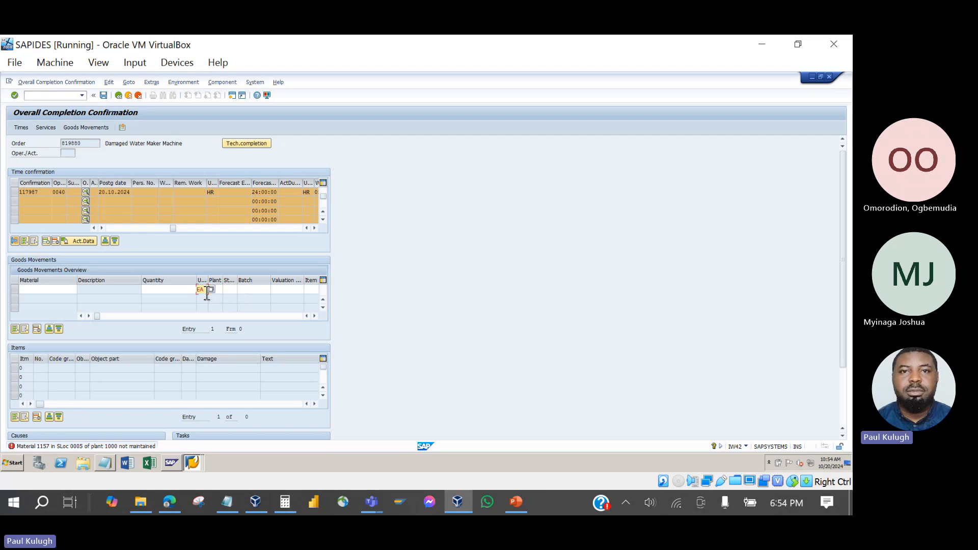
{"action": "key", "text": "BackSpace"}
{"action": "key", "text": "Return"}
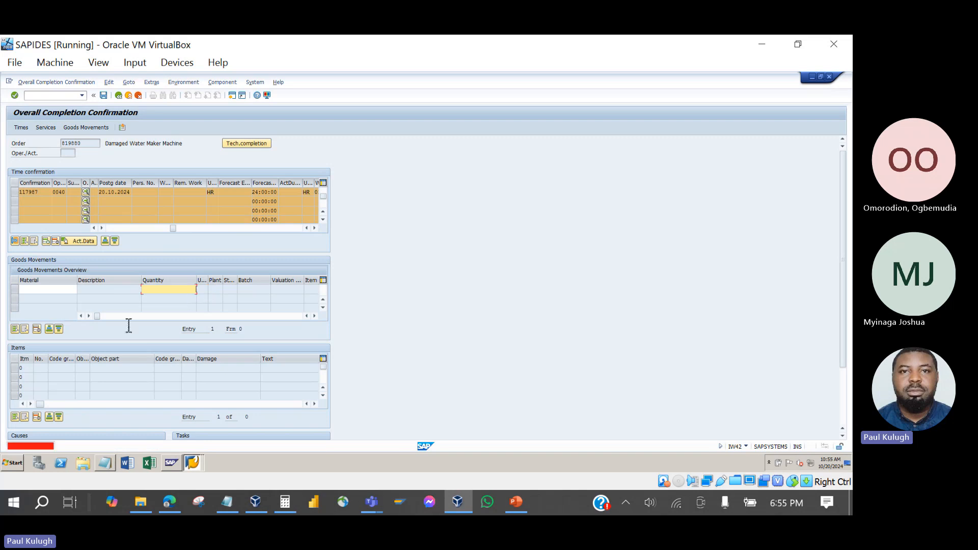
Exit IW42 and decline saving the entered data.
{"action": "scroll", "coordinate": [83, 352], "scroll_direction": "down", "scroll_amount": 1}
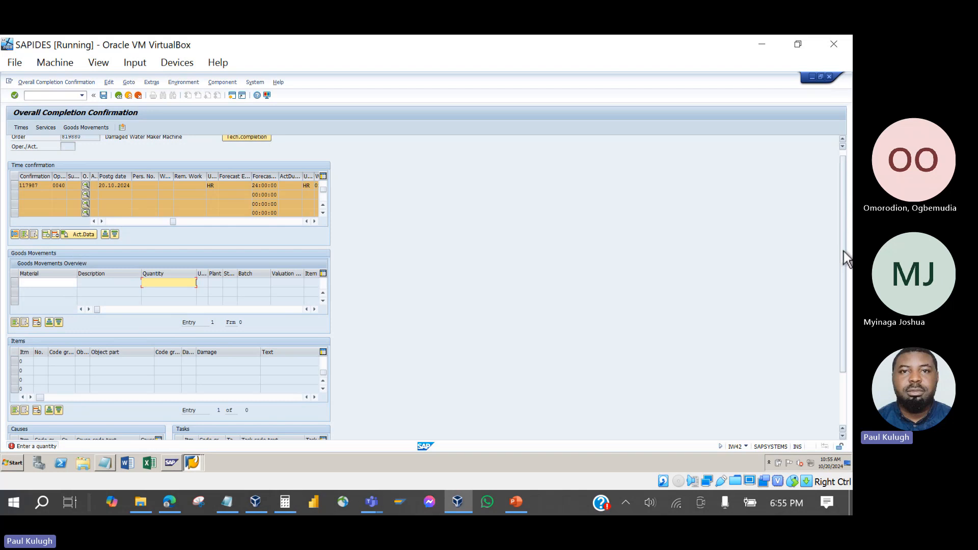
{"action": "left_click_drag", "start_coordinate": [844, 252], "coordinate": [846, 321]}
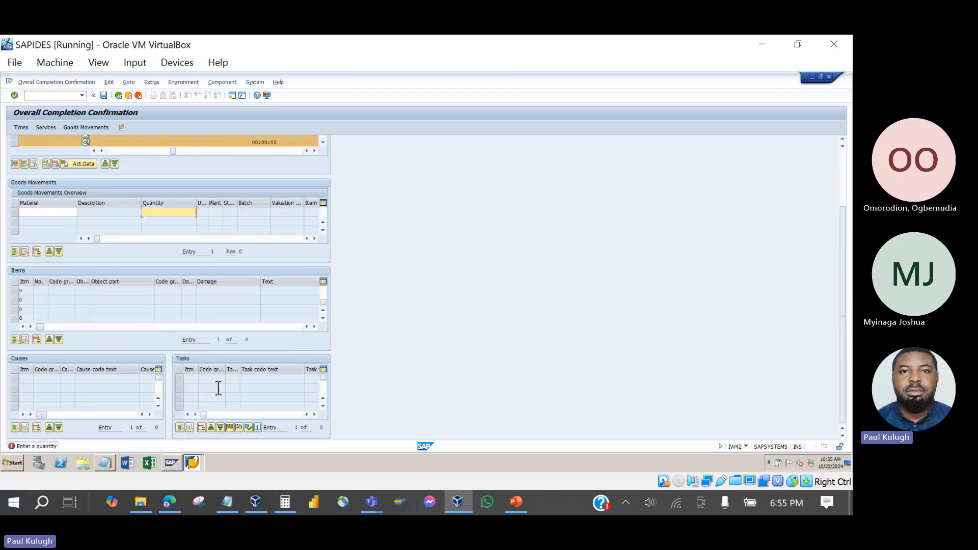
{"action": "scroll", "coordinate": [346, 263], "scroll_direction": "up", "scroll_amount": 3}
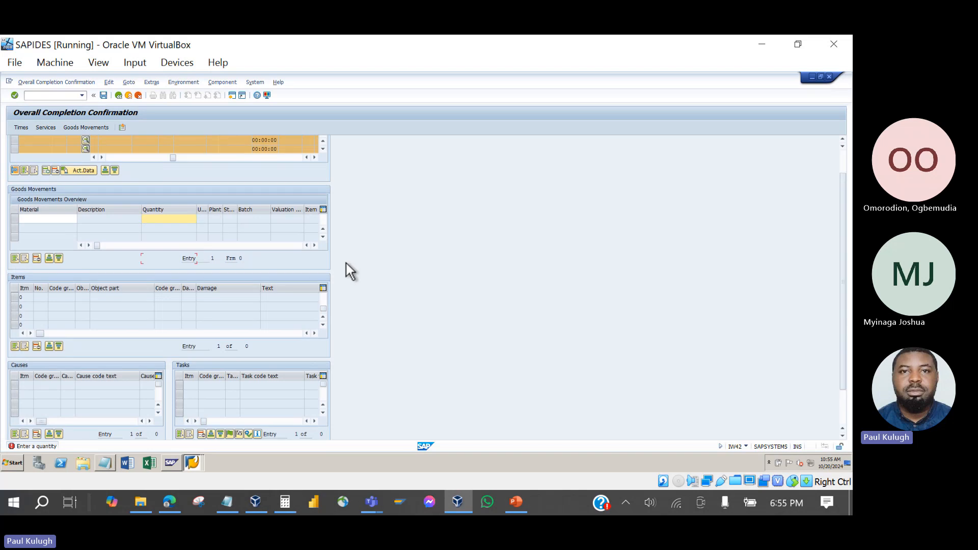
{"action": "left_click", "coordinate": [120, 97]}
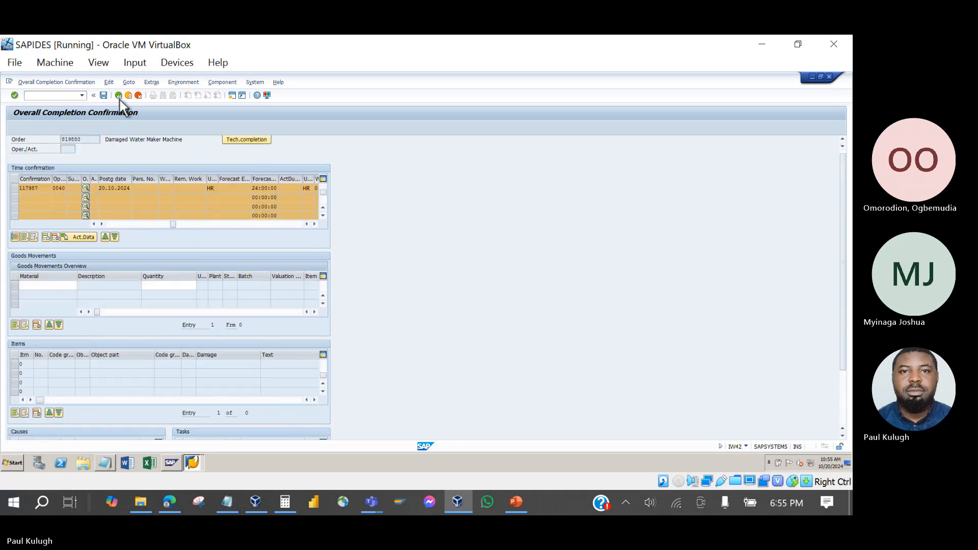
{"action": "left_click", "coordinate": [166, 235]}
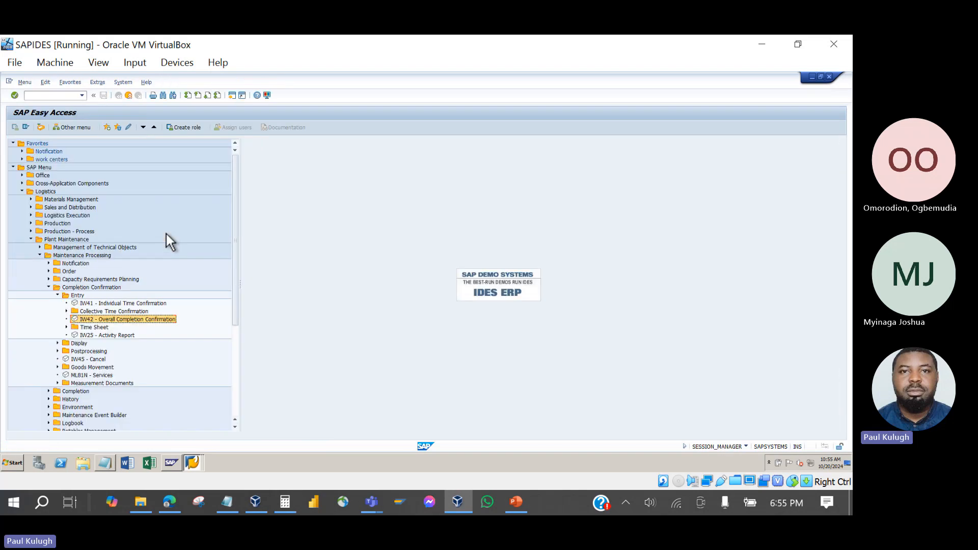
Launch IW42 for order 819880 and browse its four time confirmations dated 20.10.2024.
{"action": "double_click", "coordinate": [117, 319]}
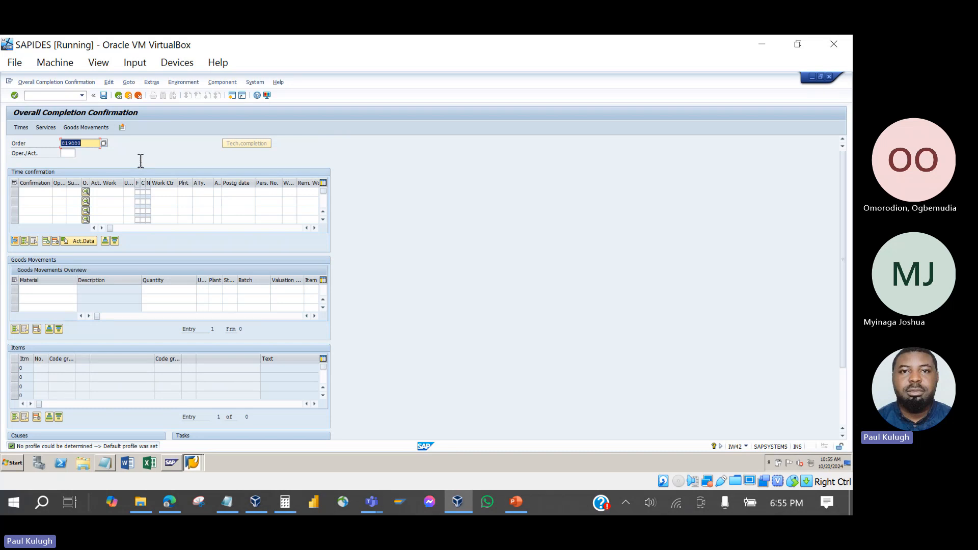
{"action": "key", "text": "Return"}
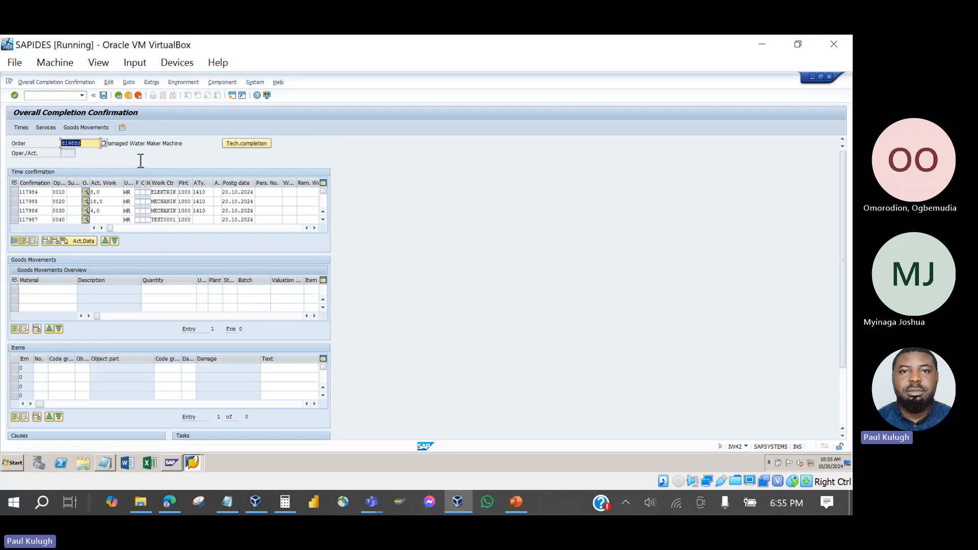
{"action": "left_click", "coordinate": [63, 201]}
{"action": "left_click", "coordinate": [62, 211]}
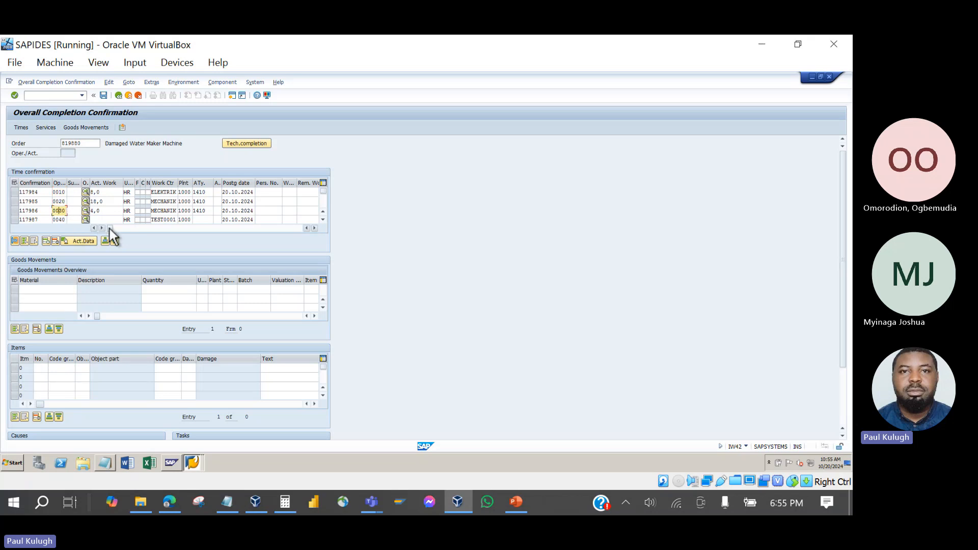
{"action": "left_click_drag", "start_coordinate": [109, 229], "coordinate": [310, 243]}
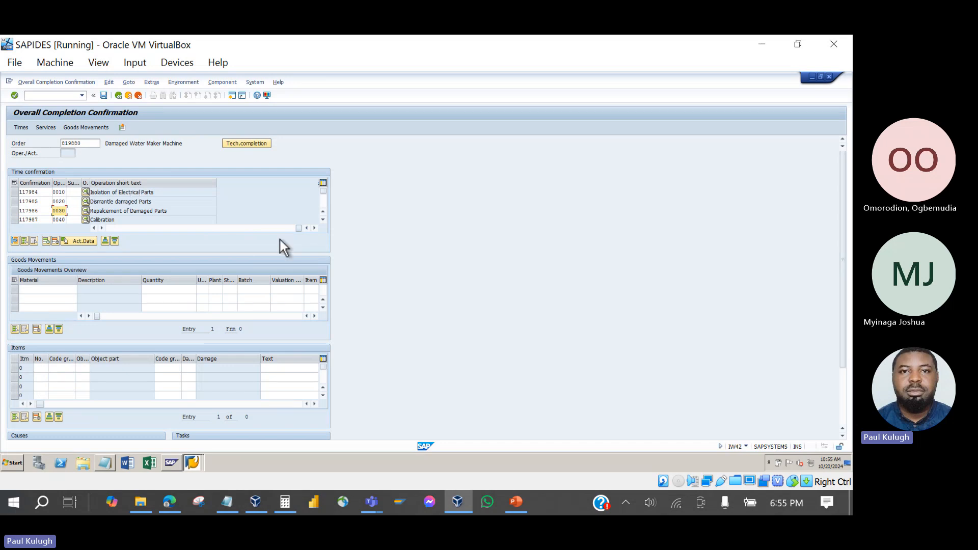
{"action": "left_click_drag", "start_coordinate": [299, 230], "coordinate": [122, 228]}
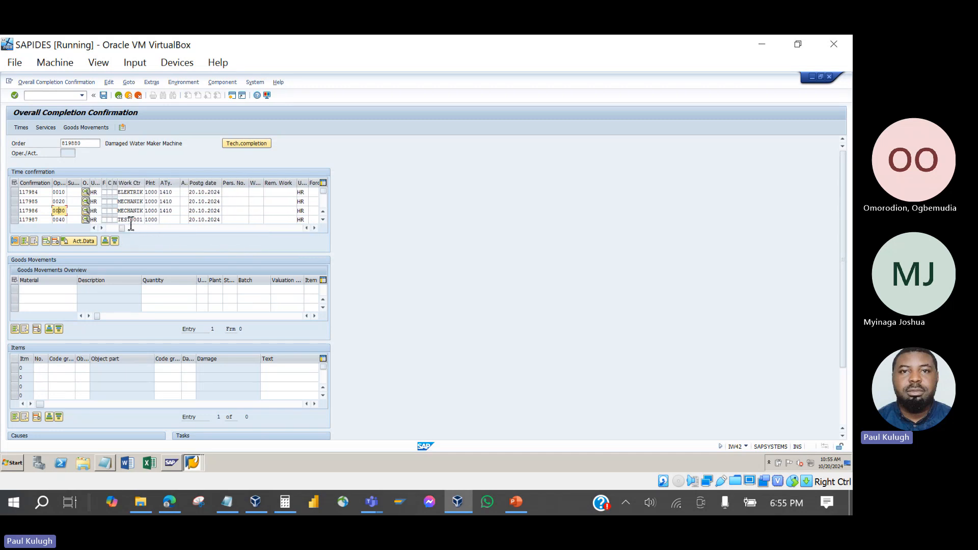
{"action": "left_click_drag", "start_coordinate": [122, 229], "coordinate": [129, 230]}
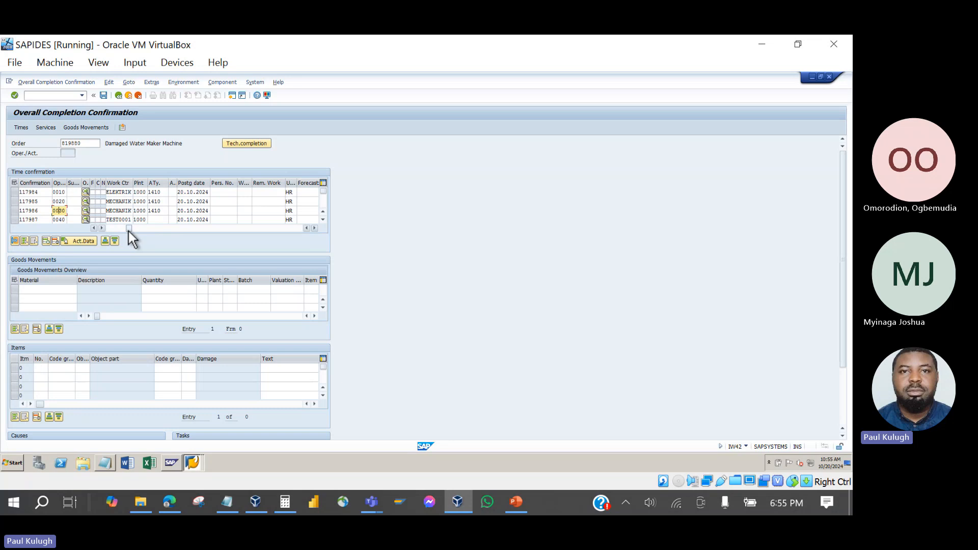
{"action": "left_click", "coordinate": [222, 193]}
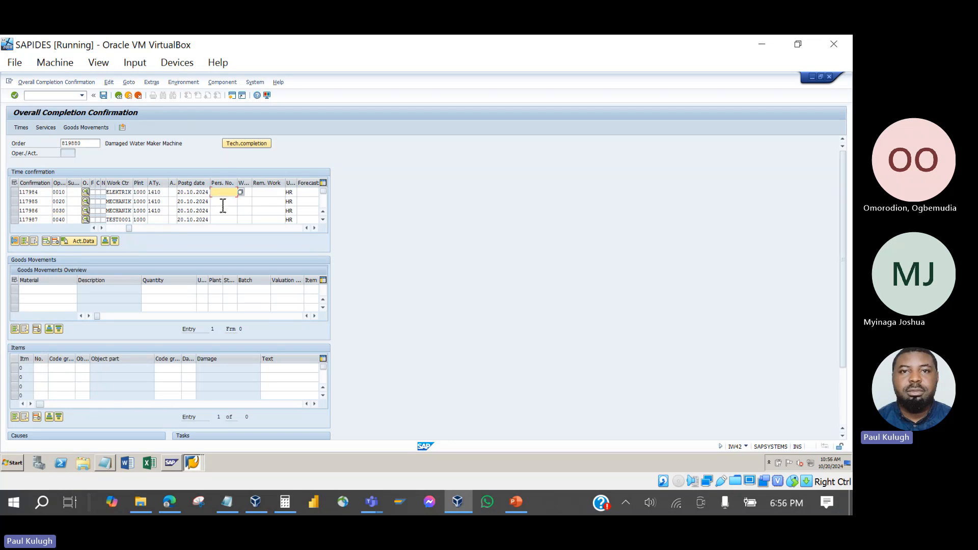
{"action": "key", "text": "Down"}
Set the item's object part to GAS Gas Pipe from the catalog.
{"action": "left_click_drag", "start_coordinate": [845, 271], "coordinate": [845, 330]}
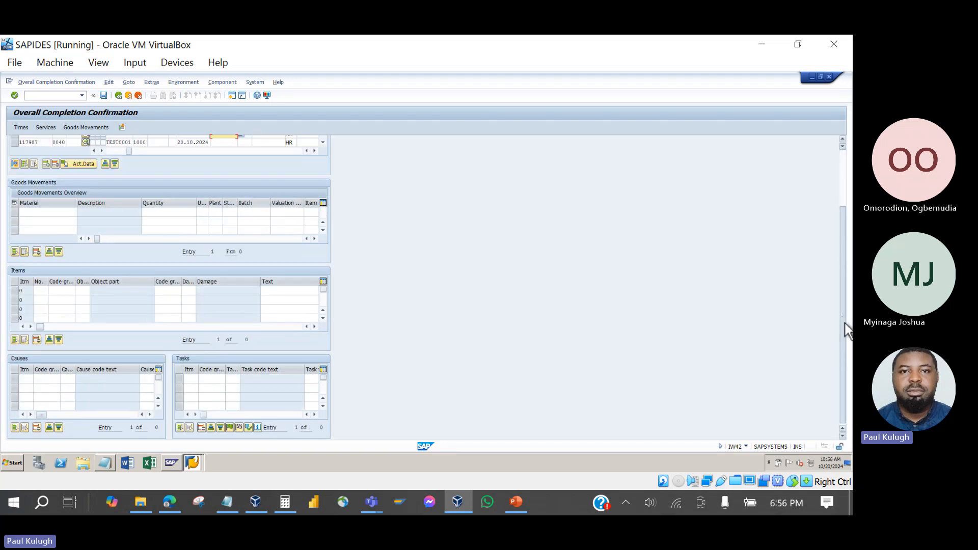
{"action": "left_click", "coordinate": [61, 300]}
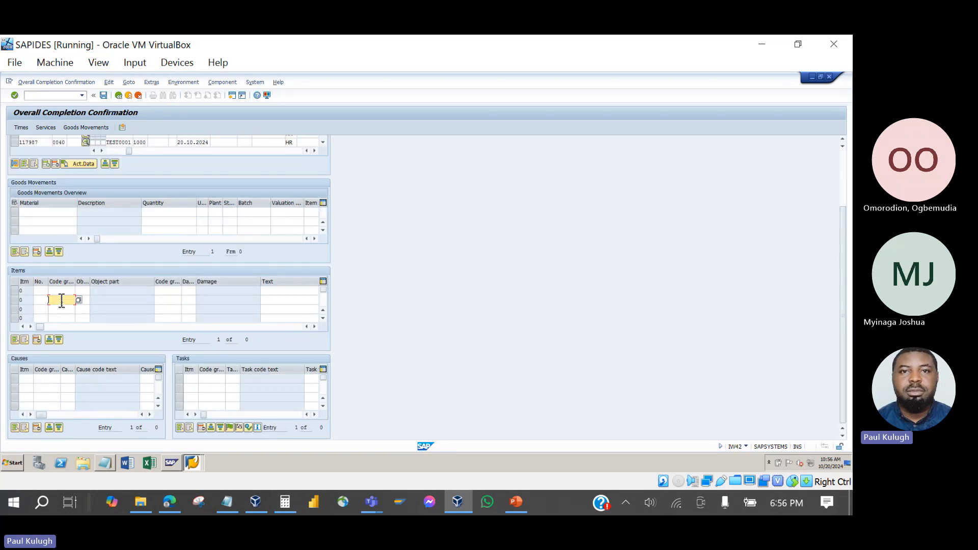
{"action": "left_click", "coordinate": [61, 291]}
{"action": "left_click", "coordinate": [78, 291]}
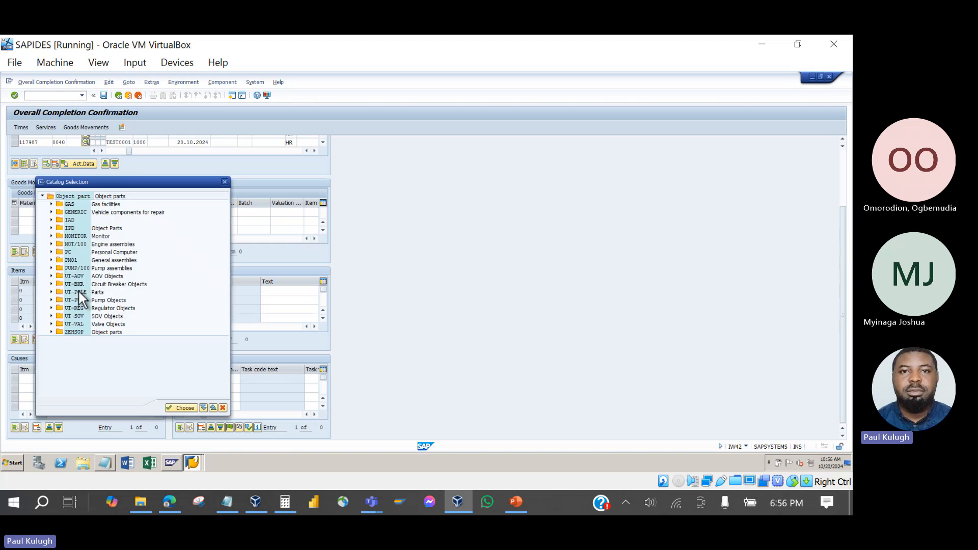
{"action": "left_click", "coordinate": [51, 204]}
{"action": "double_click", "coordinate": [80, 213]}
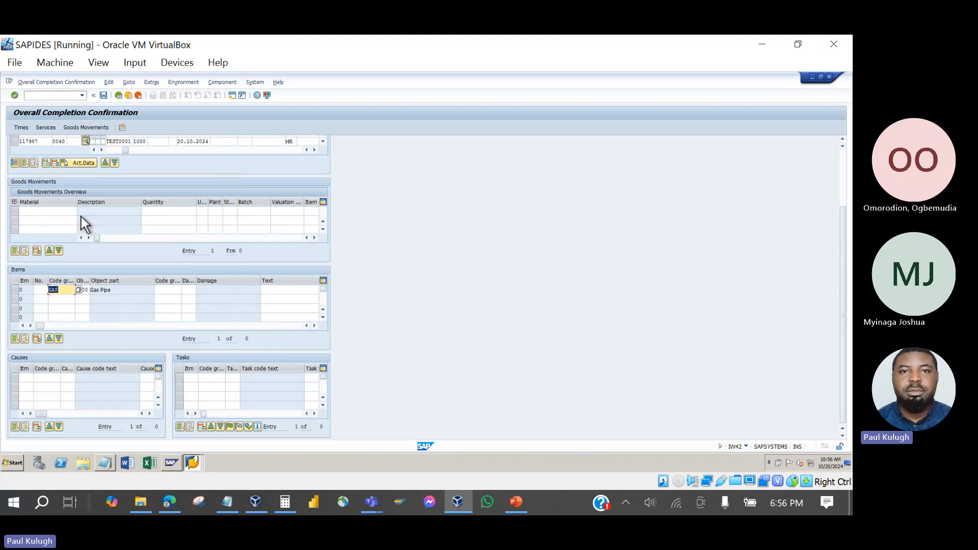
Record cause Normal Wear from the CAUSES code group.
{"action": "left_click", "coordinate": [51, 375]}
{"action": "key", "text": "F4"}
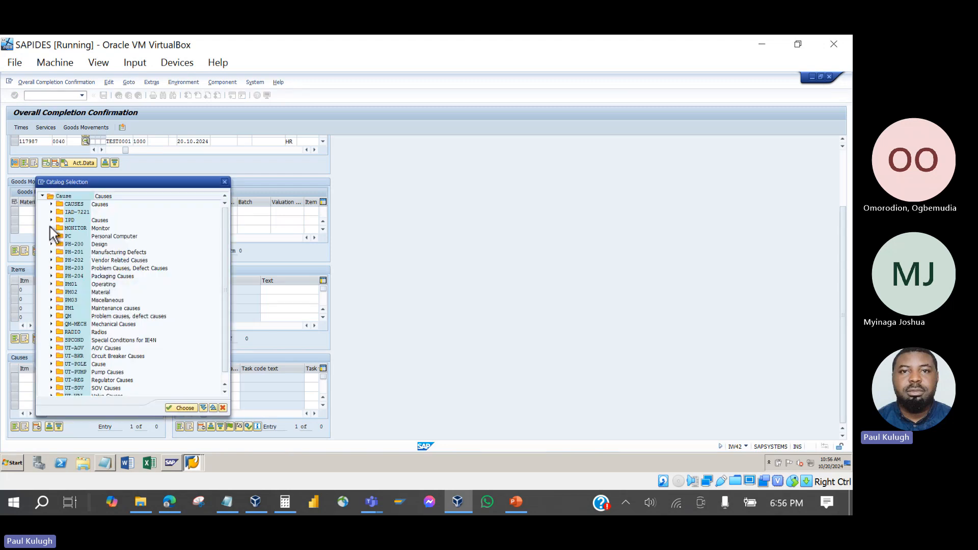
{"action": "left_click", "coordinate": [51, 204]}
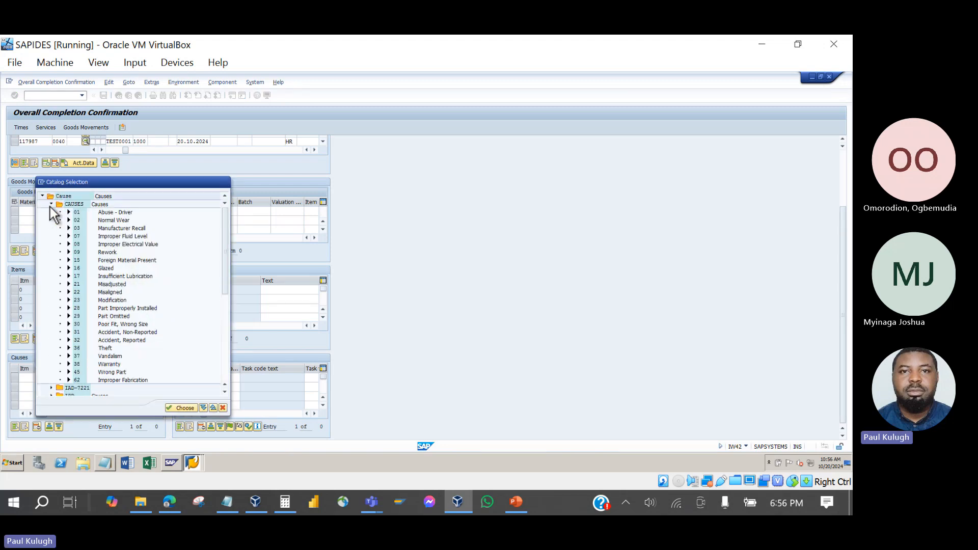
{"action": "double_click", "coordinate": [78, 219]}
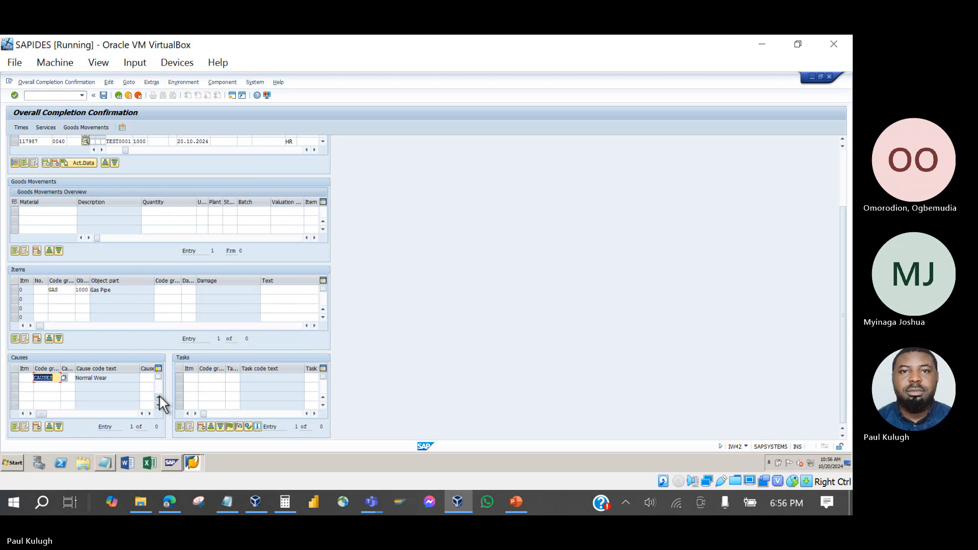
Record task Substitute Delivery from the MONITOR1 code group.
{"action": "left_click", "coordinate": [214, 381]}
{"action": "key", "text": "F4"}
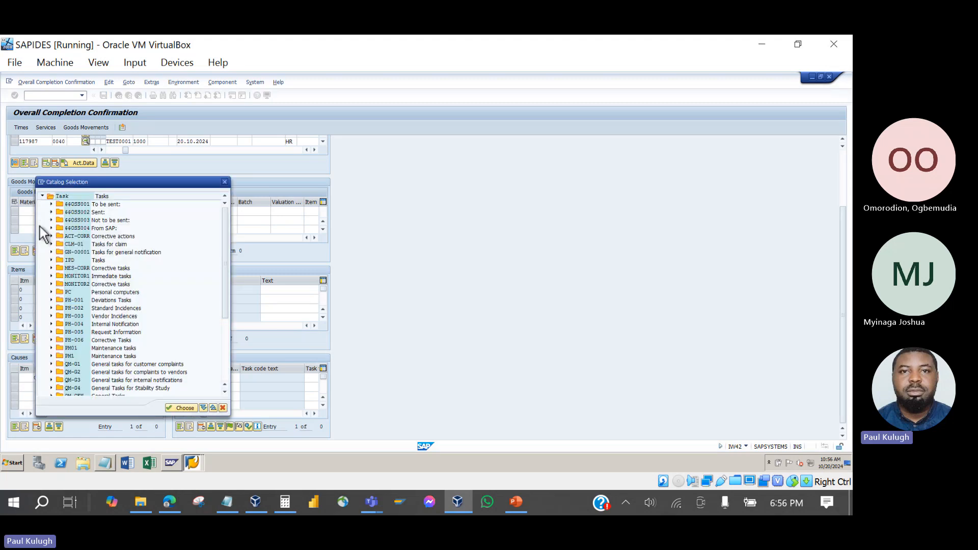
{"action": "left_click", "coordinate": [51, 276]}
{"action": "double_click", "coordinate": [82, 292]}
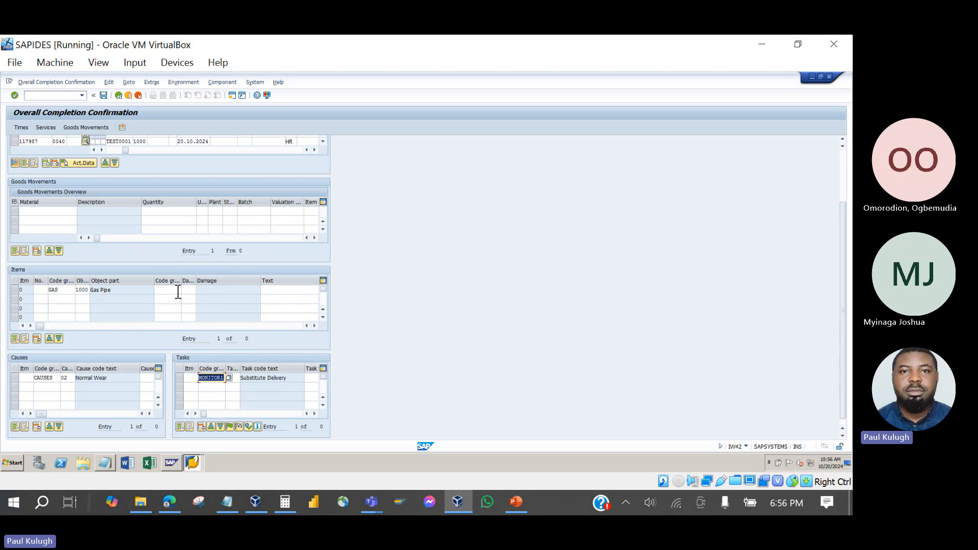
{"action": "scroll", "coordinate": [179, 292], "scroll_direction": "up", "scroll_amount": 3}
{"action": "left_click", "coordinate": [73, 293]}
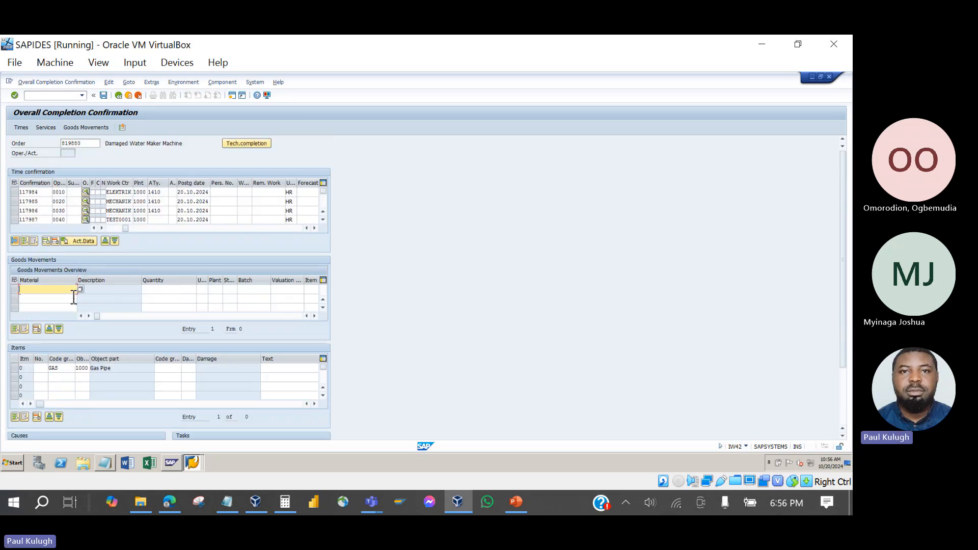
Save the confirmation, pushing past the activity type and posting-date warnings.
{"action": "left_click", "coordinate": [103, 96]}
{"action": "left_click", "coordinate": [103, 97]}
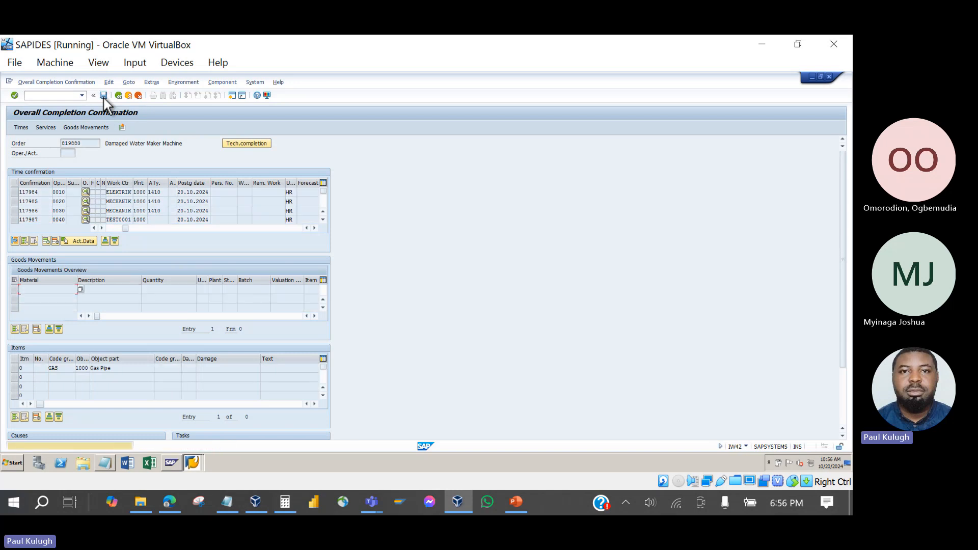
{"action": "left_click", "coordinate": [103, 97]}
{"action": "left_click", "coordinate": [103, 97]}
{"action": "left_click", "coordinate": [103, 96]}
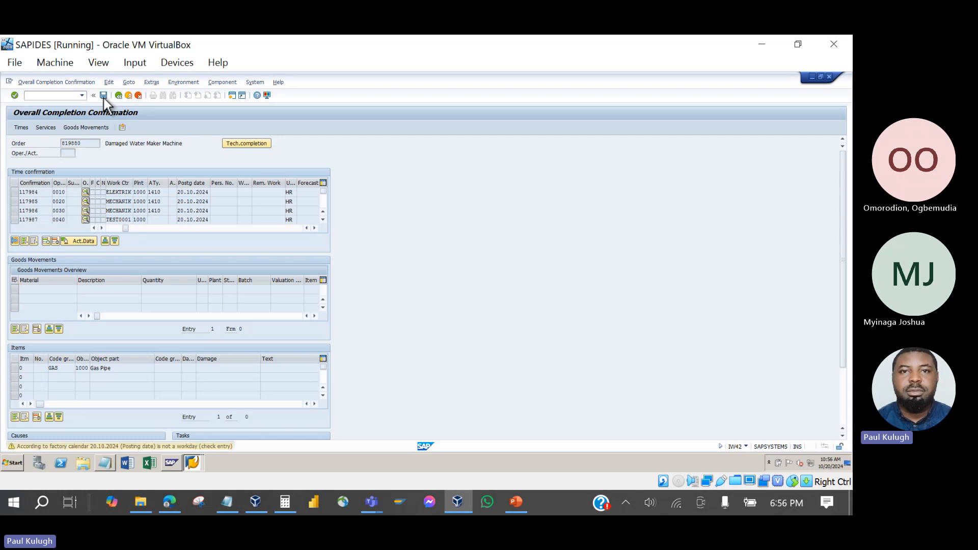
{"action": "left_click", "coordinate": [102, 97]}
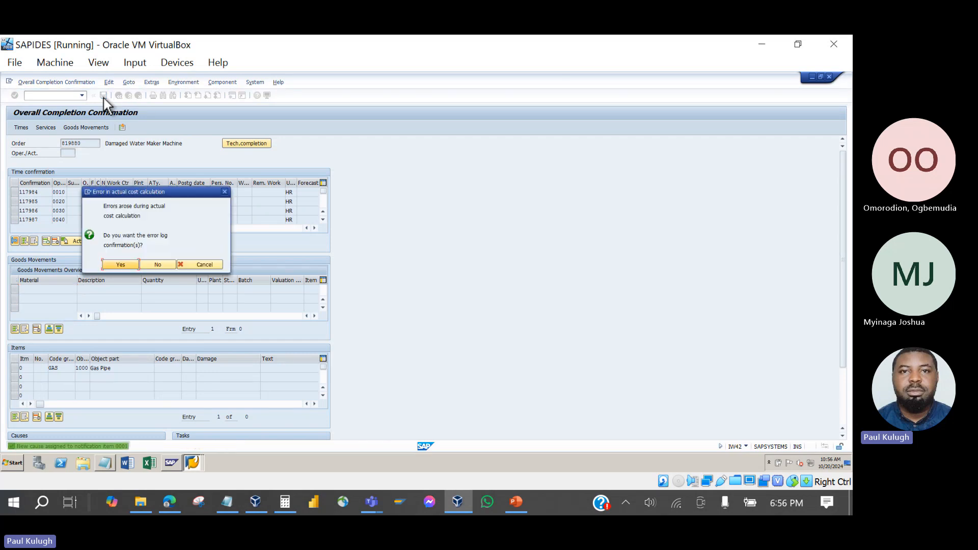
Check the cost calculation error log, then save anyway and acknowledge the error.
{"action": "left_click", "coordinate": [121, 264]}
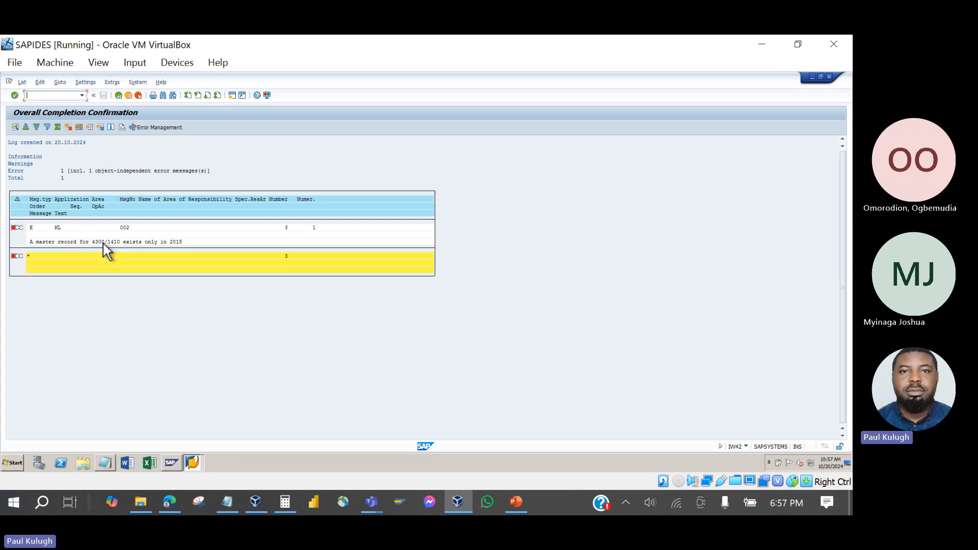
{"action": "left_click", "coordinate": [120, 96]}
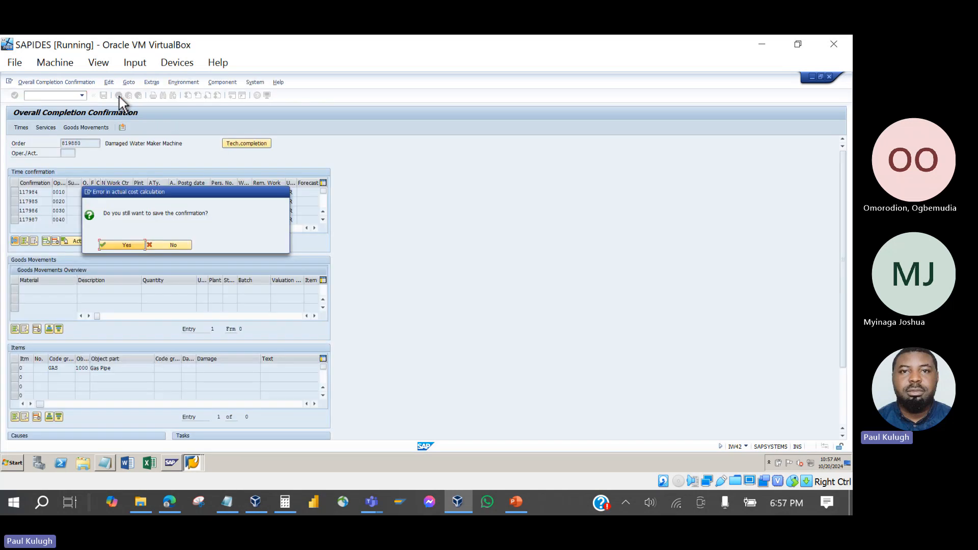
{"action": "left_click", "coordinate": [122, 246]}
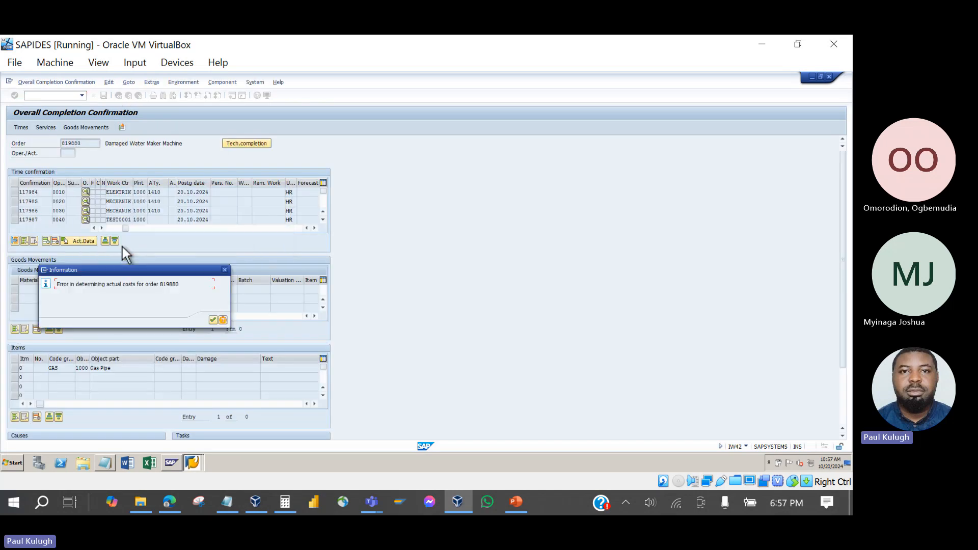
{"action": "left_click", "coordinate": [213, 320]}
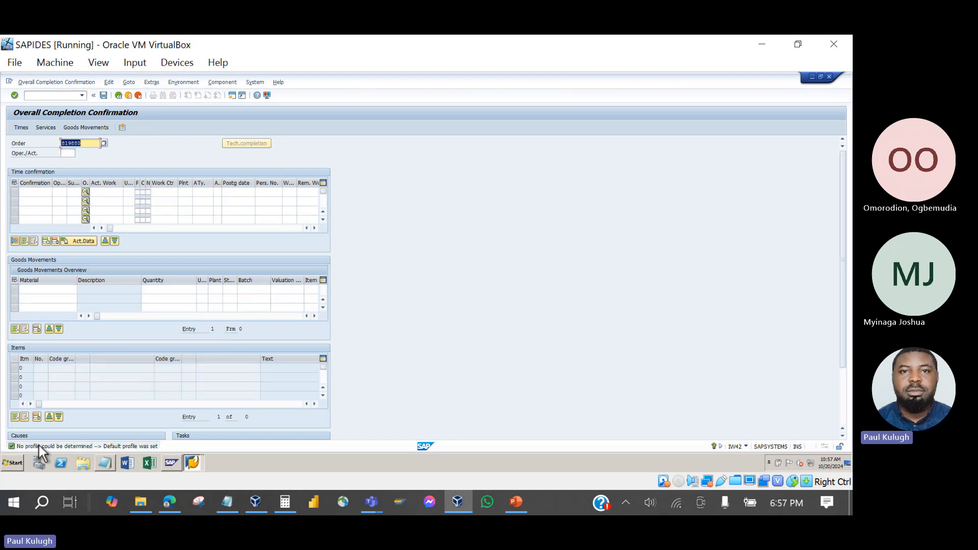
Leave IW42 and open order 819880 from the IW38 PM order list.
{"action": "left_click", "coordinate": [125, 95]}
{"action": "left_click", "coordinate": [118, 96]}
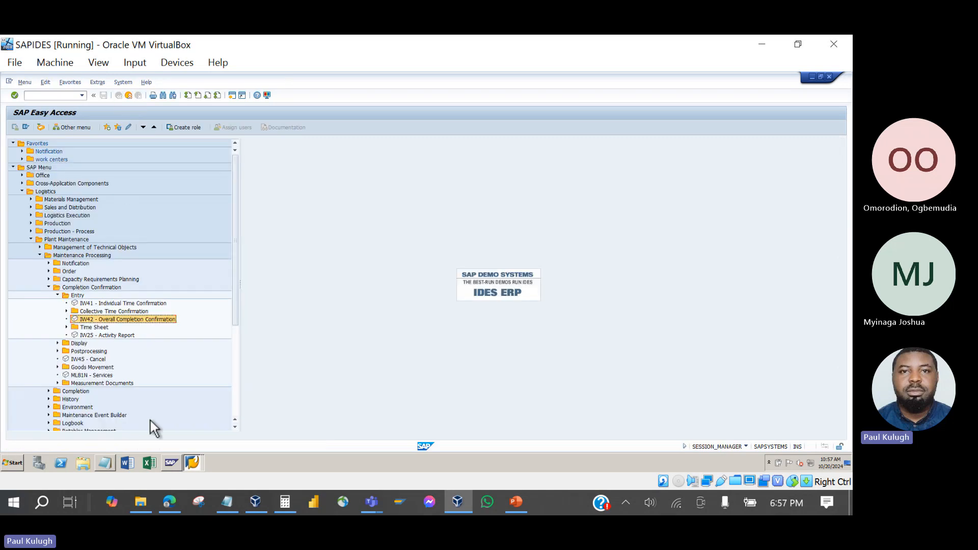
{"action": "left_click", "coordinate": [172, 462]}
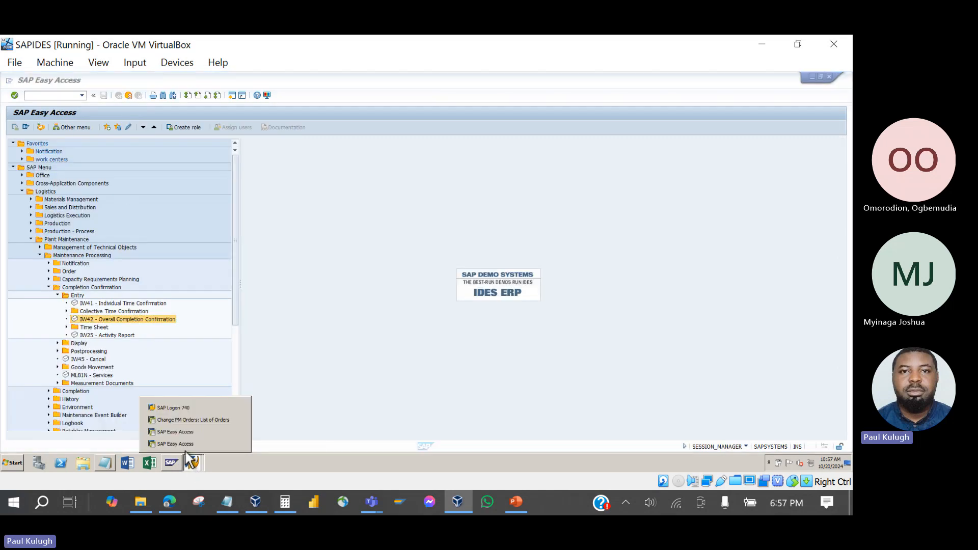
{"action": "left_click", "coordinate": [178, 418]}
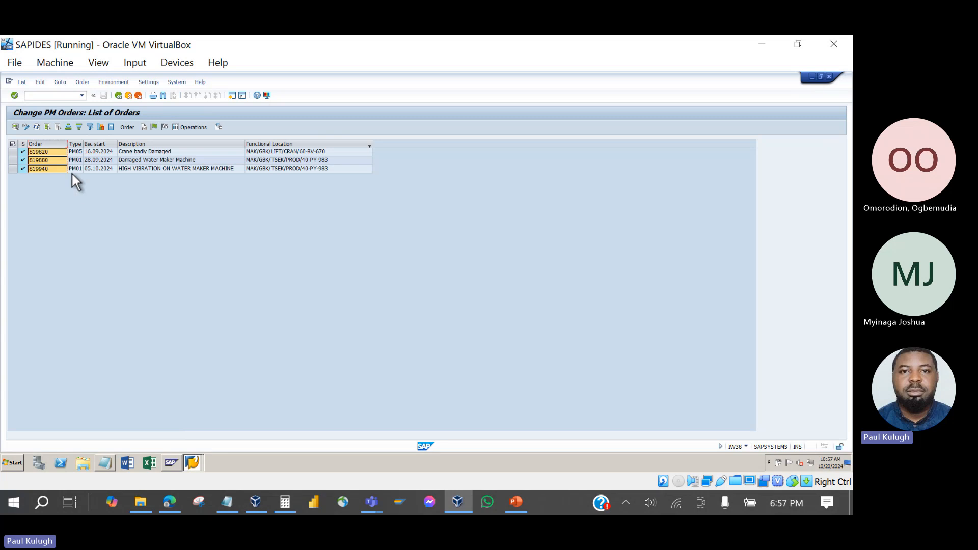
{"action": "left_click", "coordinate": [52, 159]}
{"action": "double_click", "coordinate": [52, 159]}
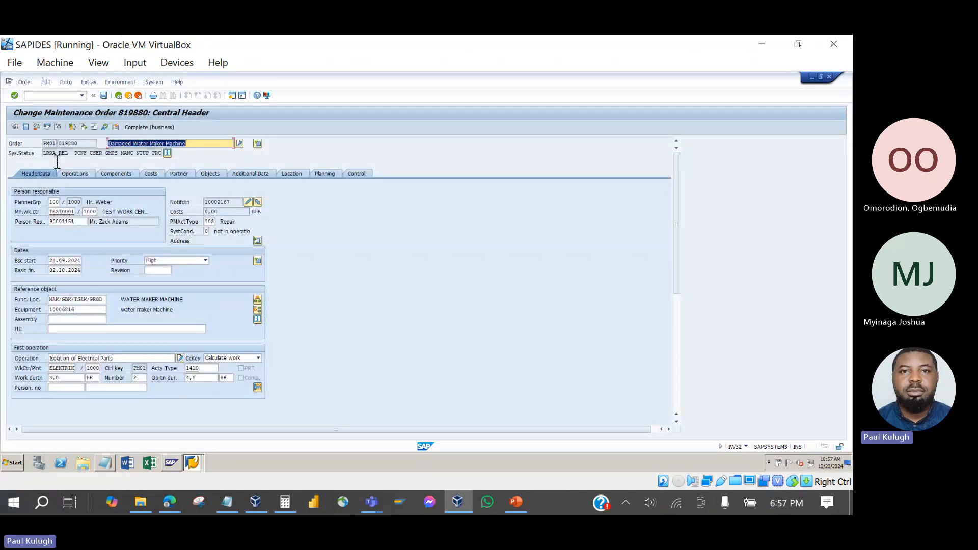
Verify the order's status shows PCNF, exit without saving, and start a new session with iw4.
{"action": "left_click_drag", "start_coordinate": [87, 154], "coordinate": [69, 154]}
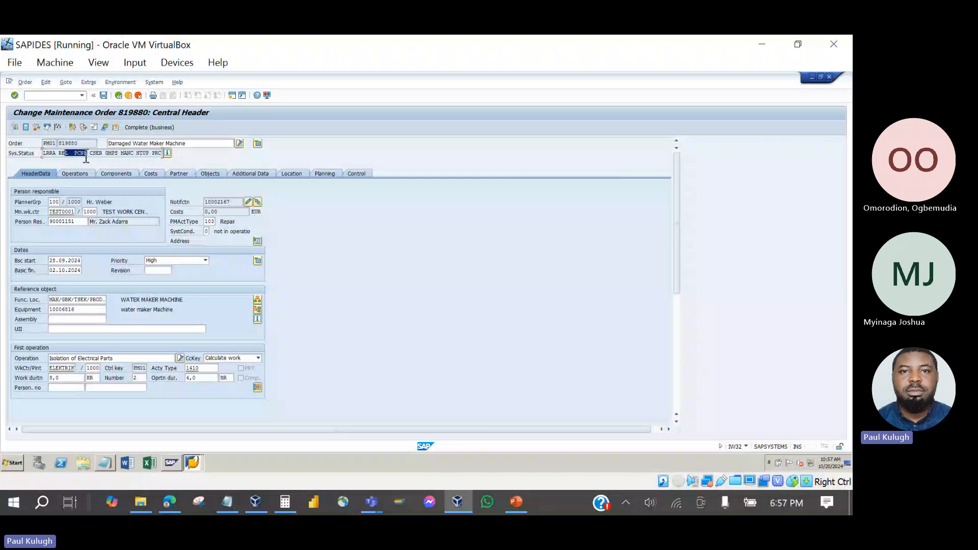
{"action": "left_click", "coordinate": [86, 154]}
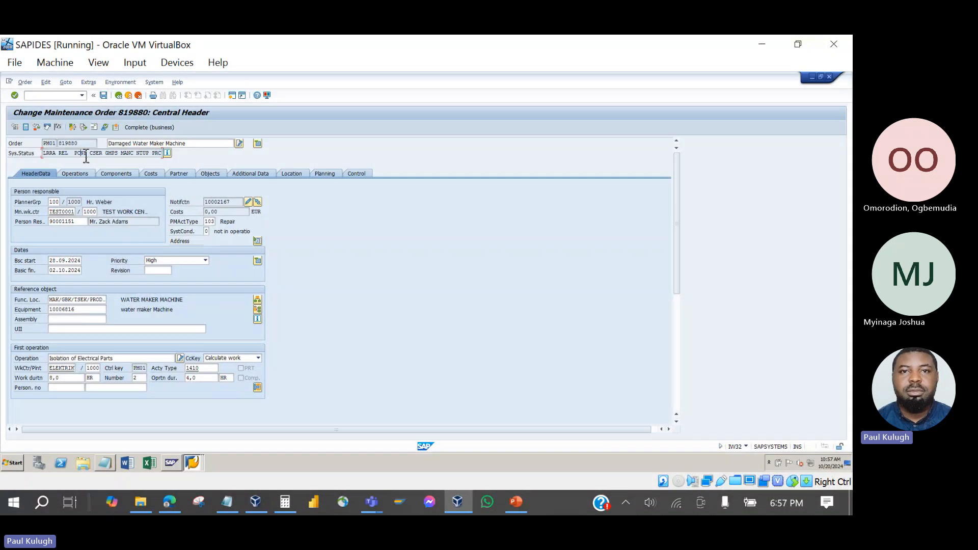
{"action": "left_click", "coordinate": [120, 96]}
{"action": "left_click", "coordinate": [158, 234]}
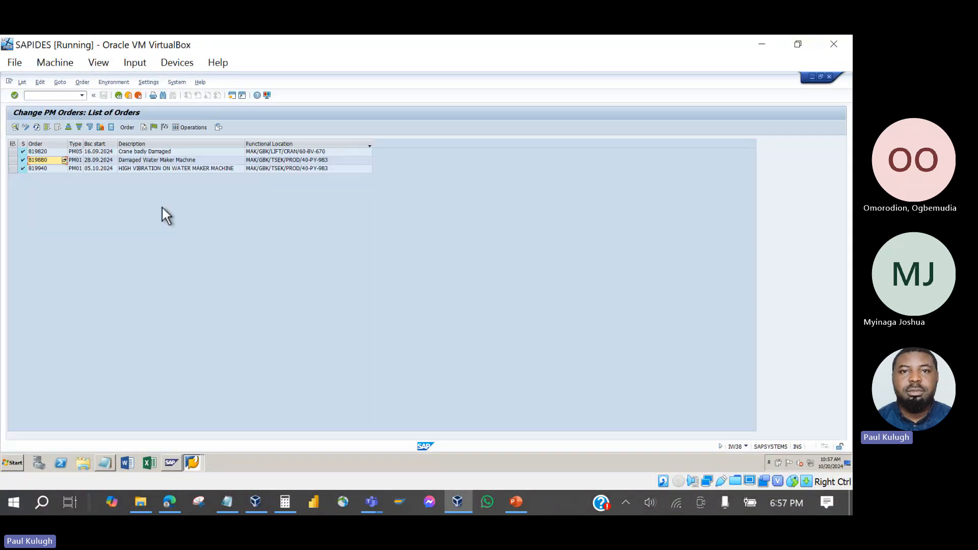
{"action": "left_click", "coordinate": [232, 96]}
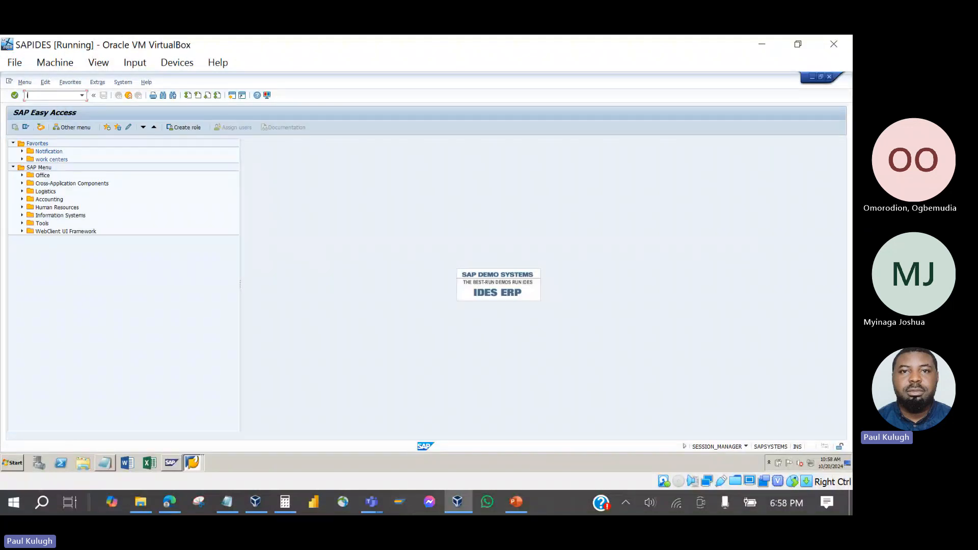
{"action": "type", "text": "iw42"}
Load order 819880 in IW42 and mark operations 0010–0040 as final confirmations.
{"action": "key", "text": "Return"}
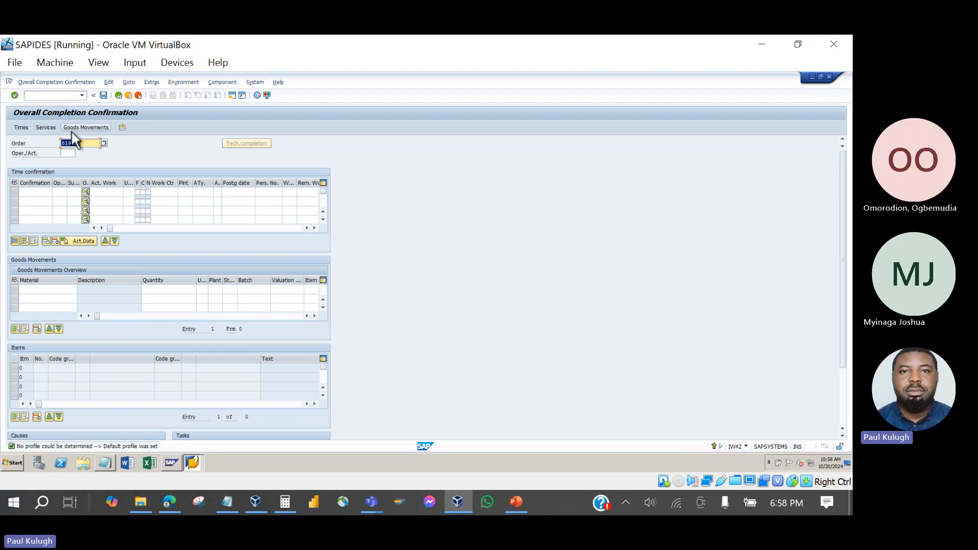
{"action": "key", "text": "Return"}
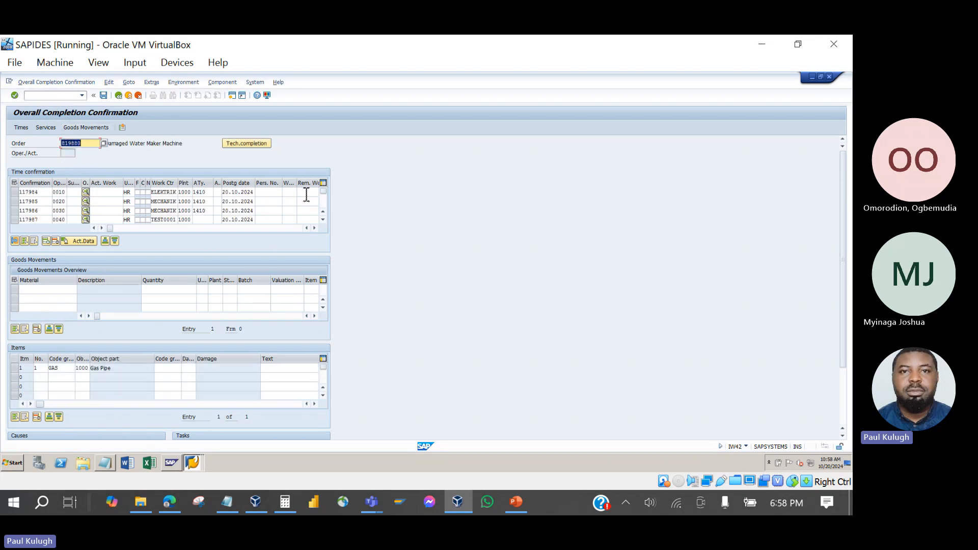
{"action": "left_click", "coordinate": [137, 193]}
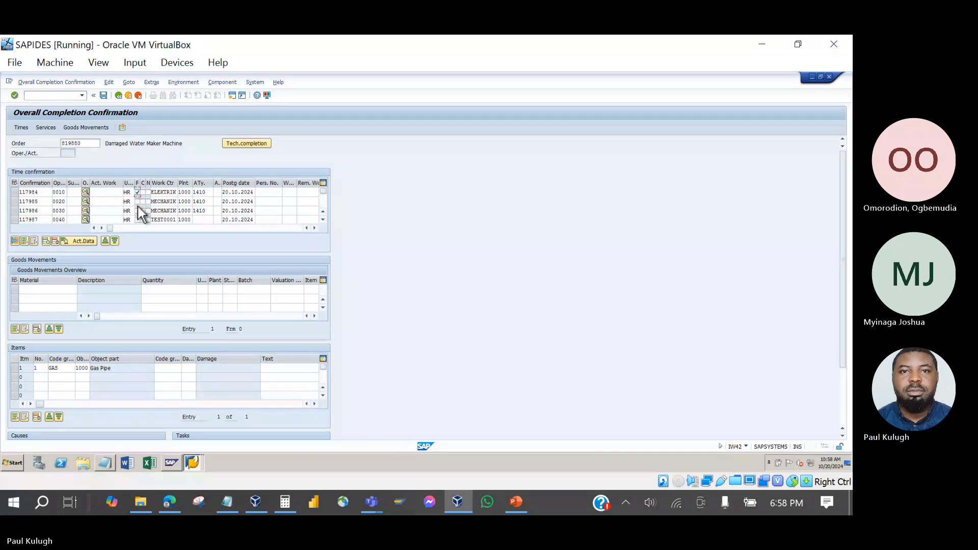
{"action": "left_click", "coordinate": [138, 202]}
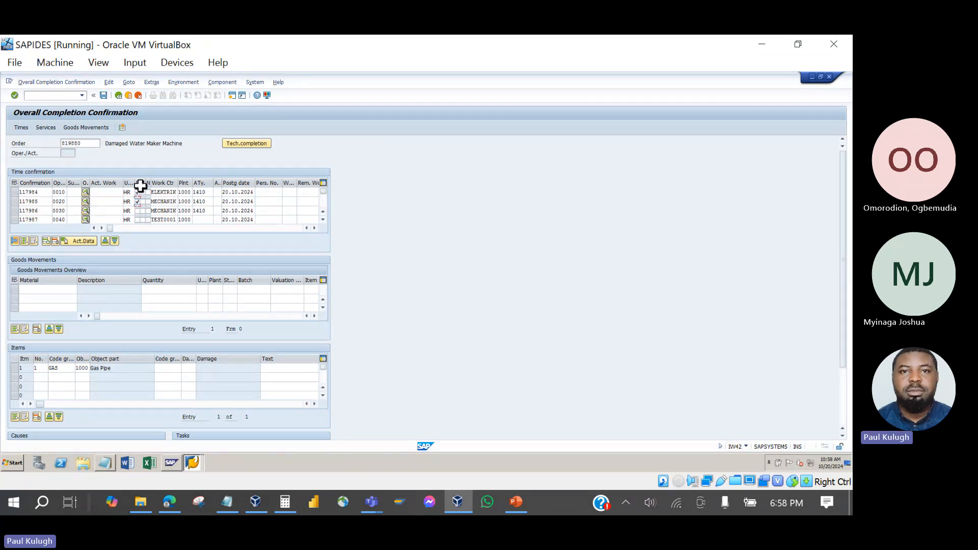
{"action": "left_click", "coordinate": [138, 192]}
{"action": "left_click", "coordinate": [137, 210]}
Validate the final confirmation rows past the posting-date warnings and save.
{"action": "left_click", "coordinate": [323, 221]}
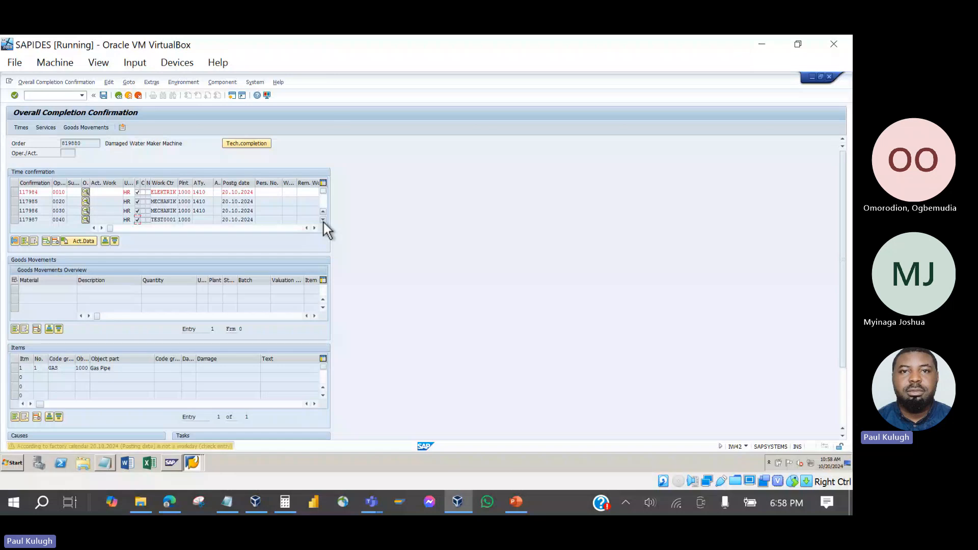
{"action": "key", "text": "Return"}
{"action": "key", "text": "Return"}
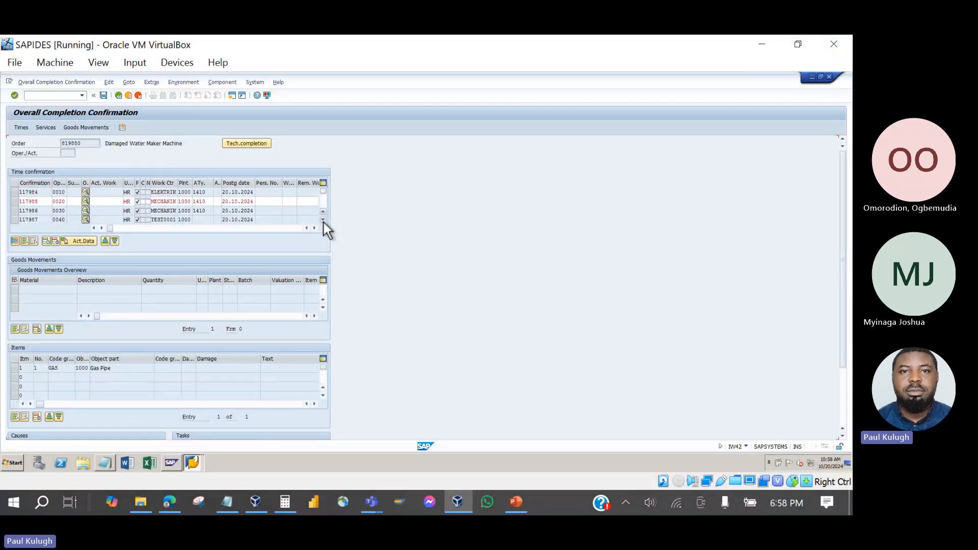
{"action": "key", "text": "Return"}
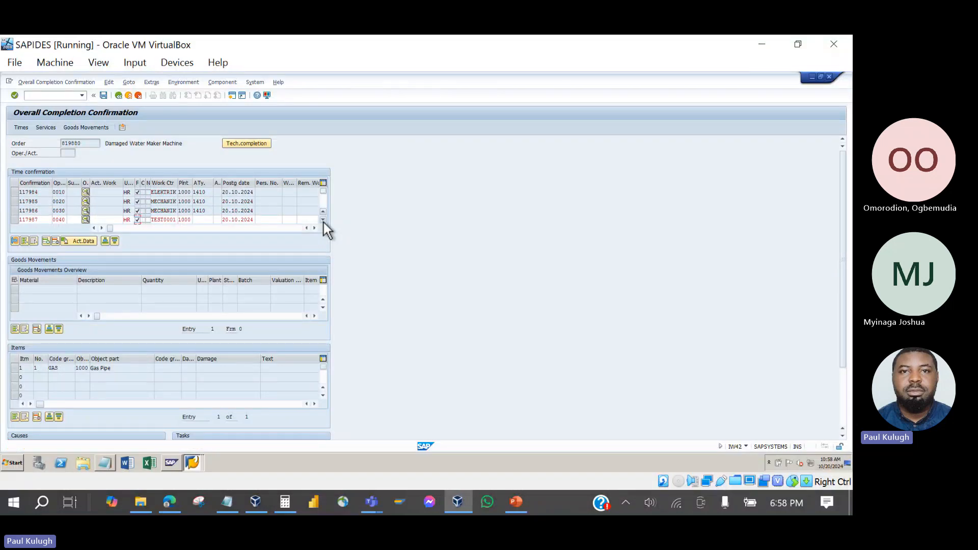
{"action": "key", "text": "Return"}
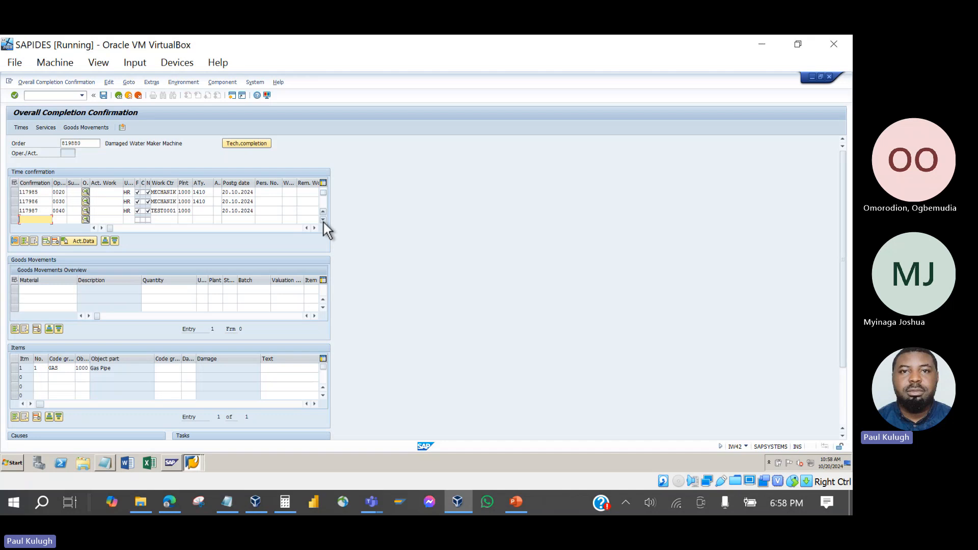
{"action": "left_click", "coordinate": [106, 96]}
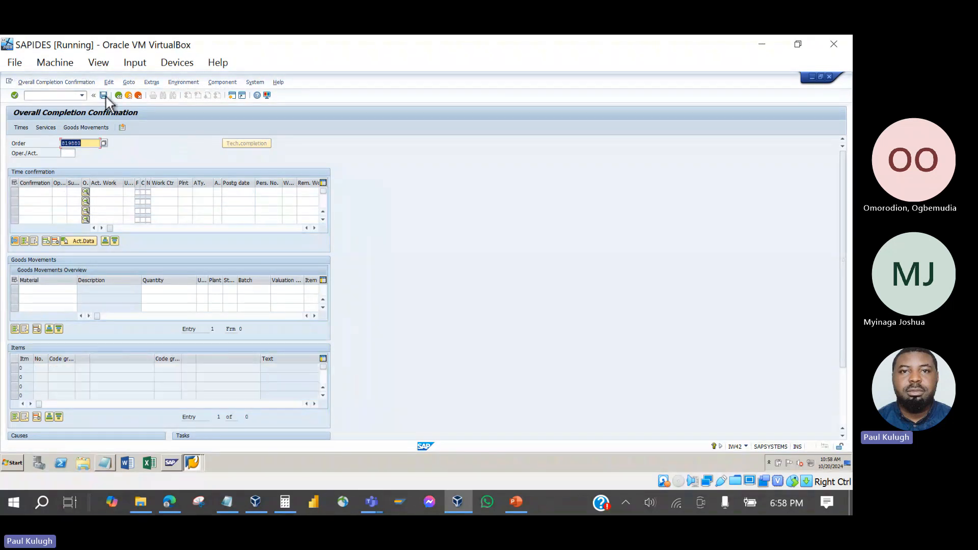
Leave the IW42 completion confirmation and return to the IW38 PM order list window.
{"action": "left_click", "coordinate": [119, 96]}
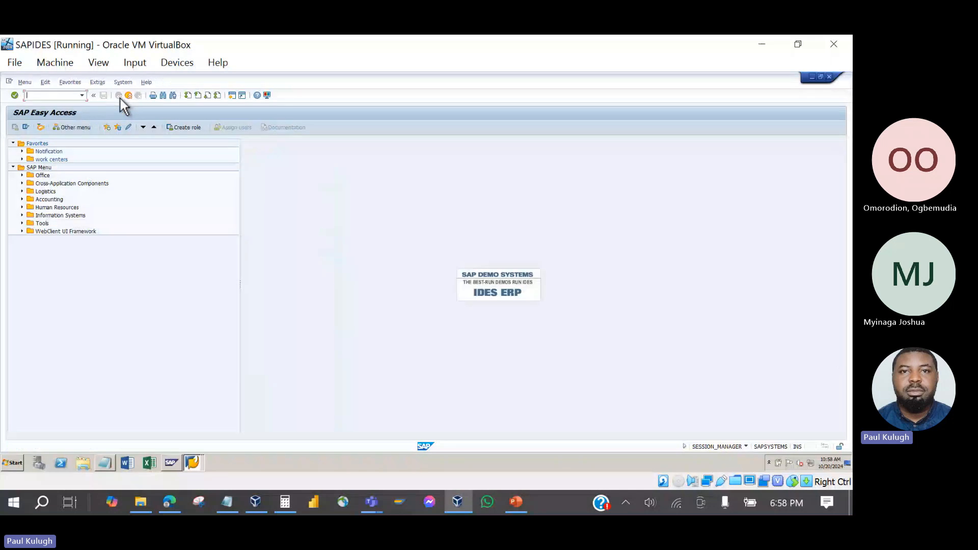
{"action": "left_click", "coordinate": [191, 461]}
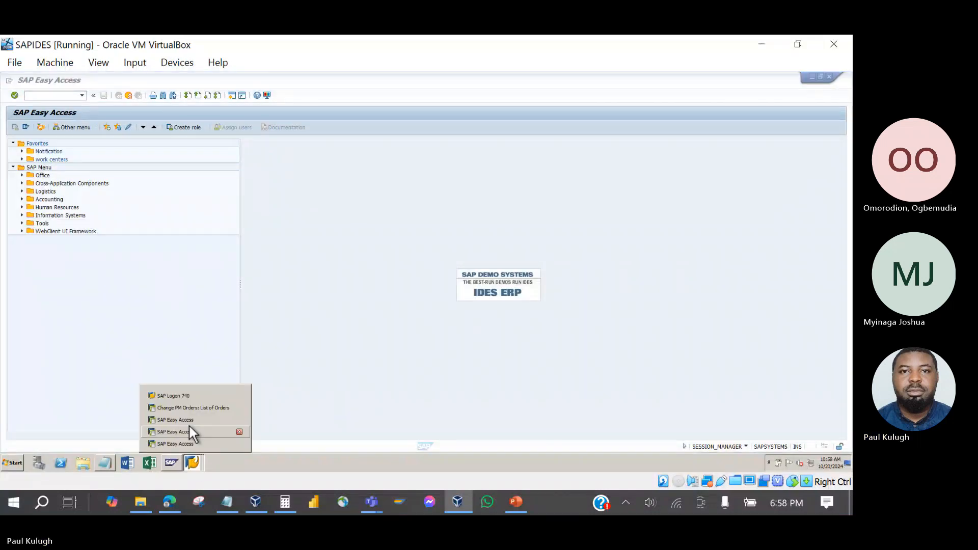
{"action": "left_click", "coordinate": [188, 408]}
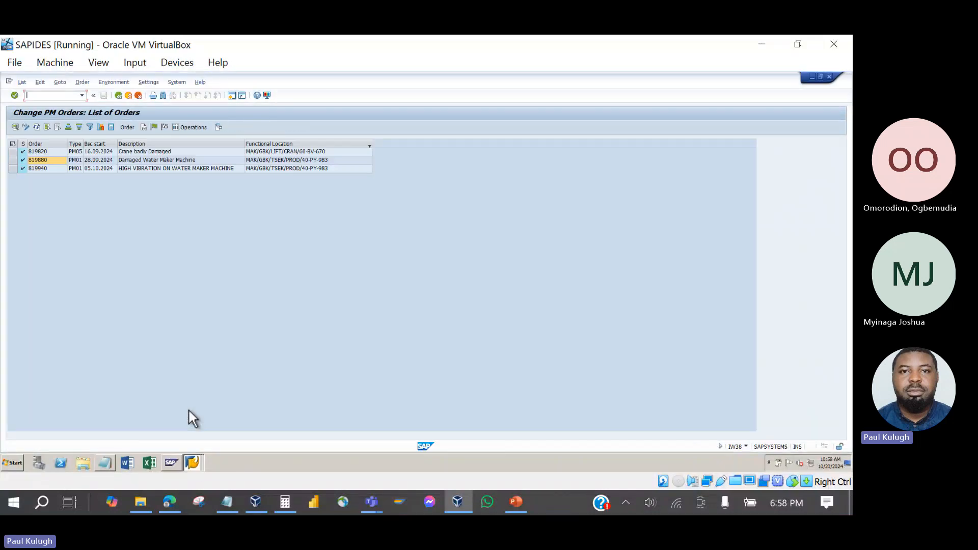
Open order 819880 and confirm its system status shows REL and CNF.
{"action": "double_click", "coordinate": [49, 160]}
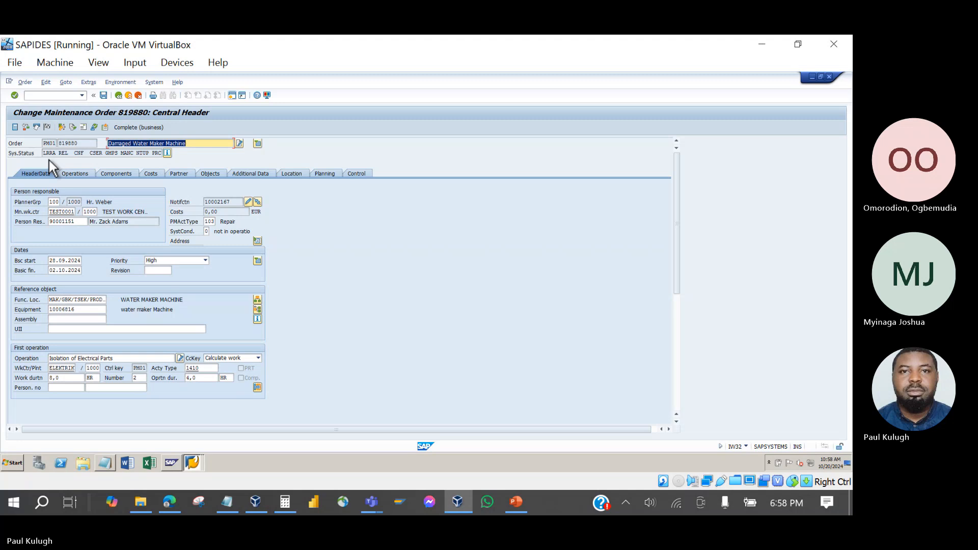
{"action": "left_click", "coordinate": [87, 155]}
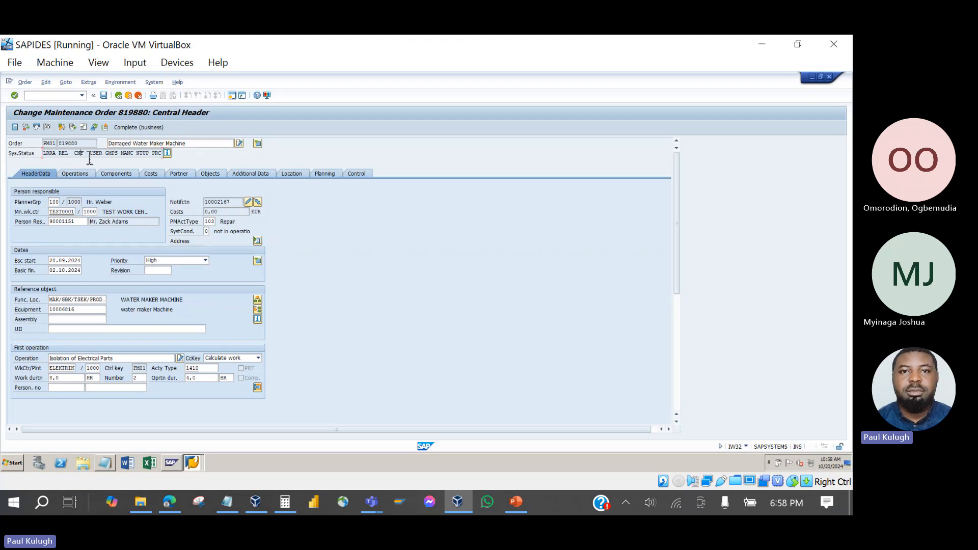
{"action": "double_click", "coordinate": [78, 153]}
{"action": "left_click", "coordinate": [91, 161]}
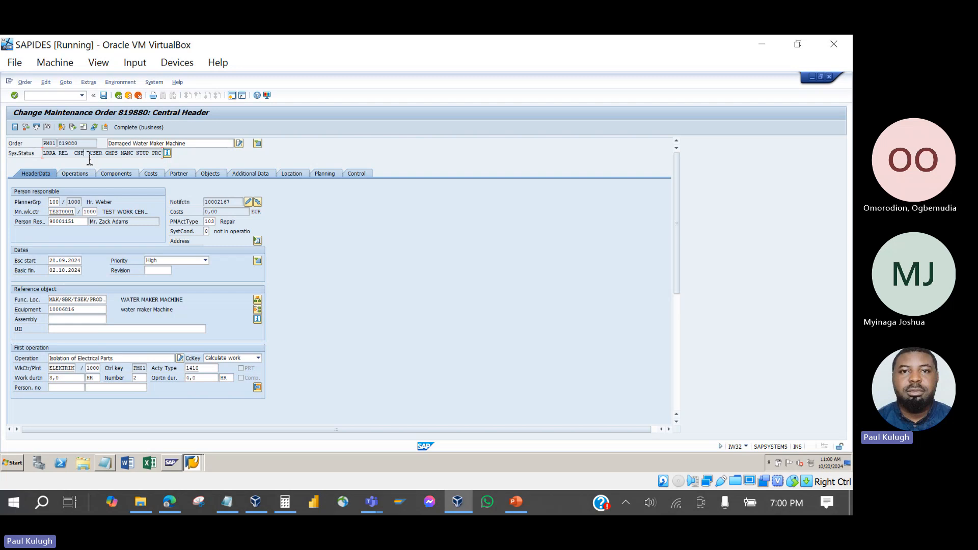
Show the four operations of order 819880, through 0040 Calibration, then list the open SAP windows.
{"action": "double_click", "coordinate": [77, 155]}
{"action": "left_click", "coordinate": [80, 174]}
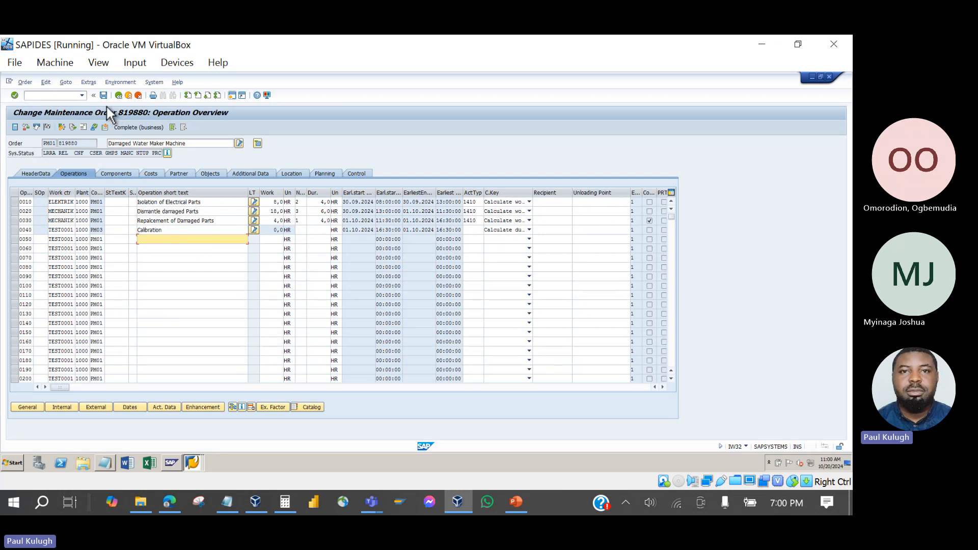
{"action": "left_click", "coordinate": [89, 154]}
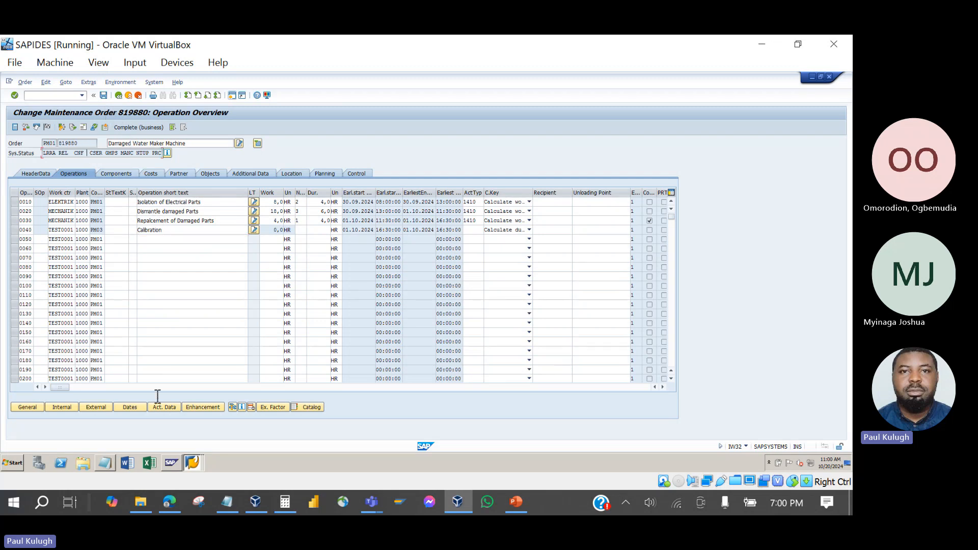
{"action": "left_click", "coordinate": [193, 463]}
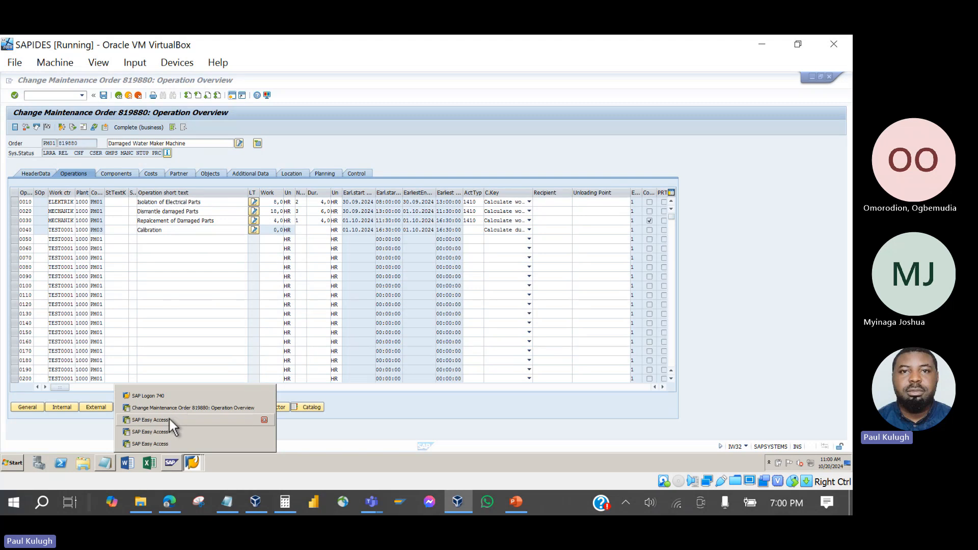
In SAP Easy Access, expand Collective Time Confirmation and show confirmation with and without selection.
{"action": "left_click", "coordinate": [169, 419]}
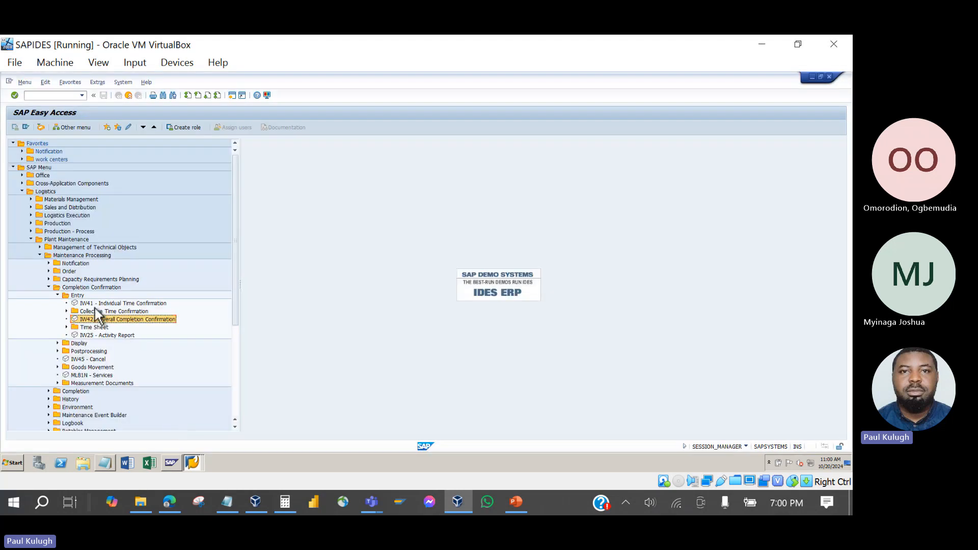
{"action": "left_click", "coordinate": [67, 311]}
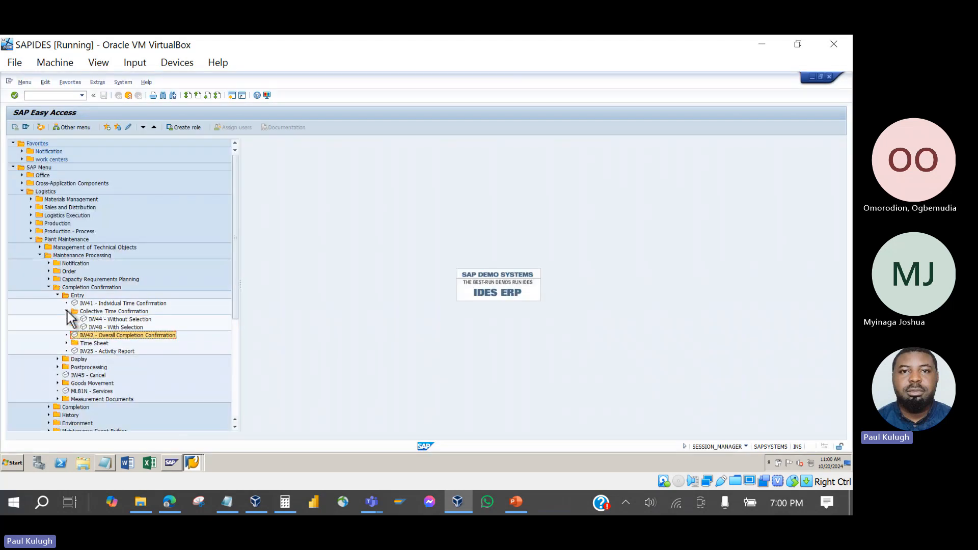
{"action": "left_click", "coordinate": [94, 321]}
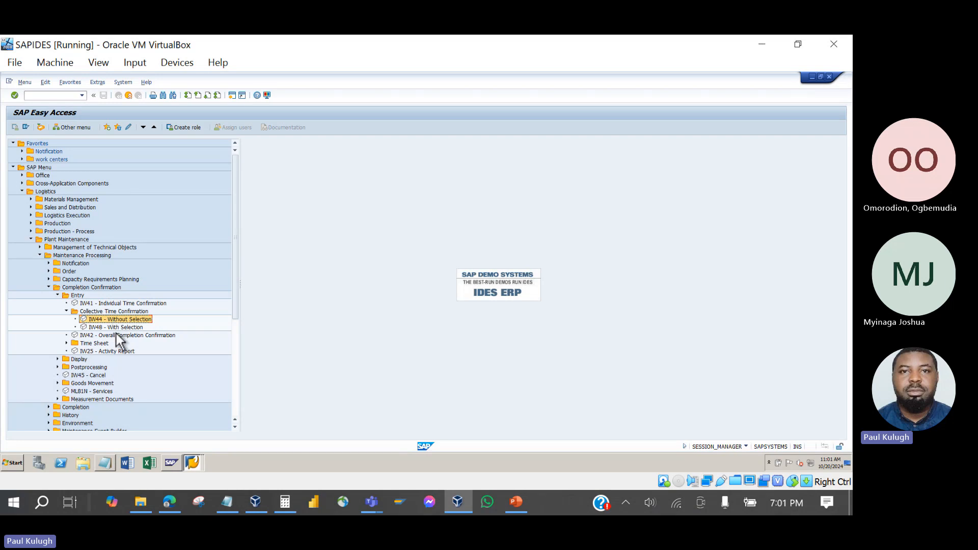
{"action": "left_click", "coordinate": [117, 329]}
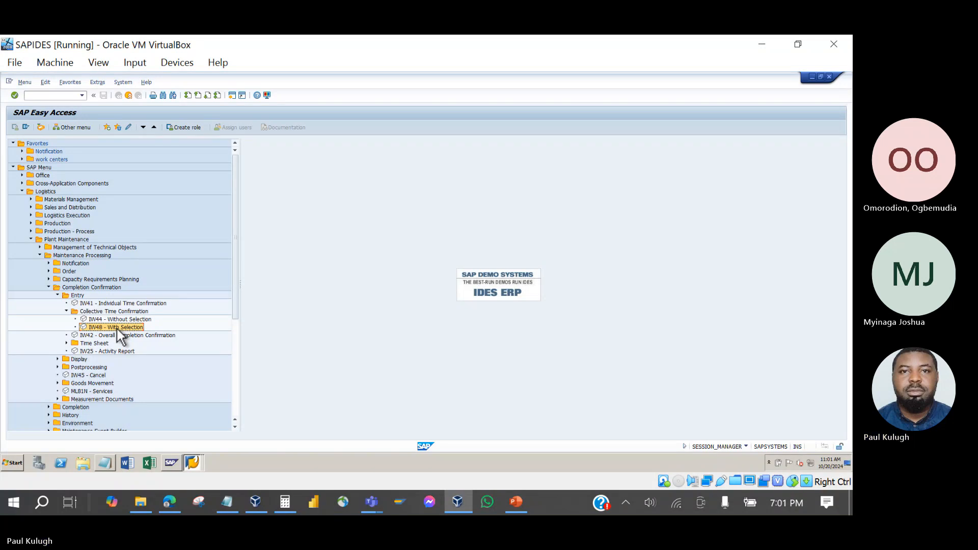
Try the IW42 overall completion confirmation, back out, and select the IW41 individual time confirmation entry.
{"action": "left_click", "coordinate": [111, 335]}
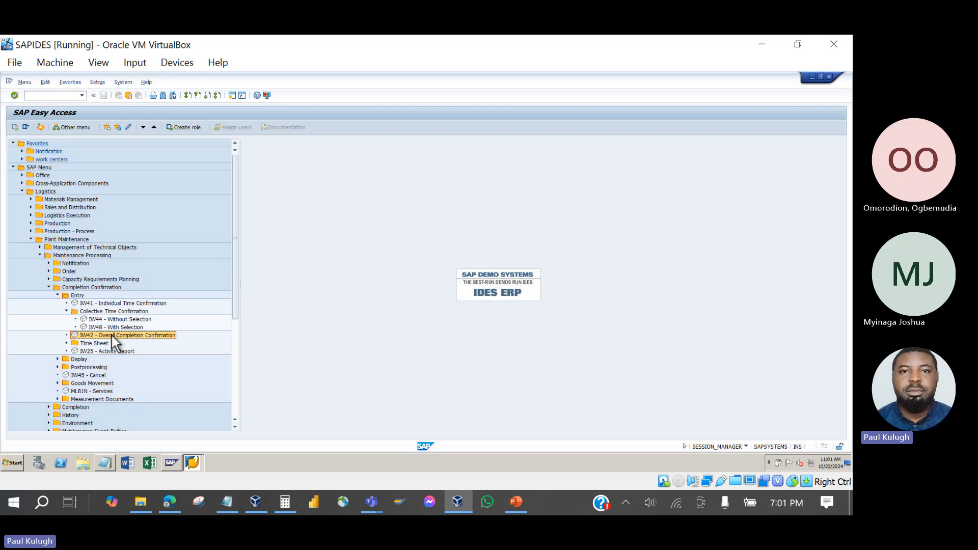
{"action": "double_click", "coordinate": [112, 335]}
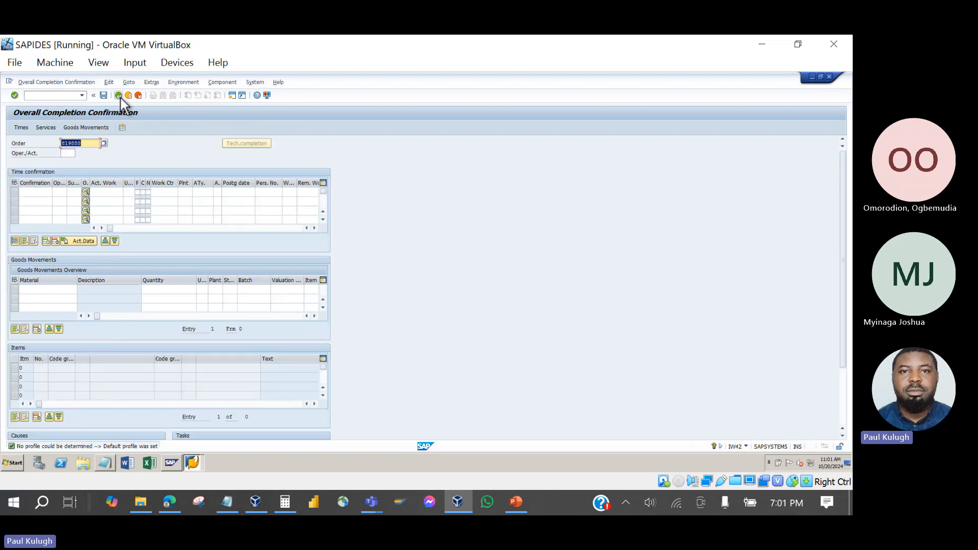
{"action": "left_click", "coordinate": [119, 96]}
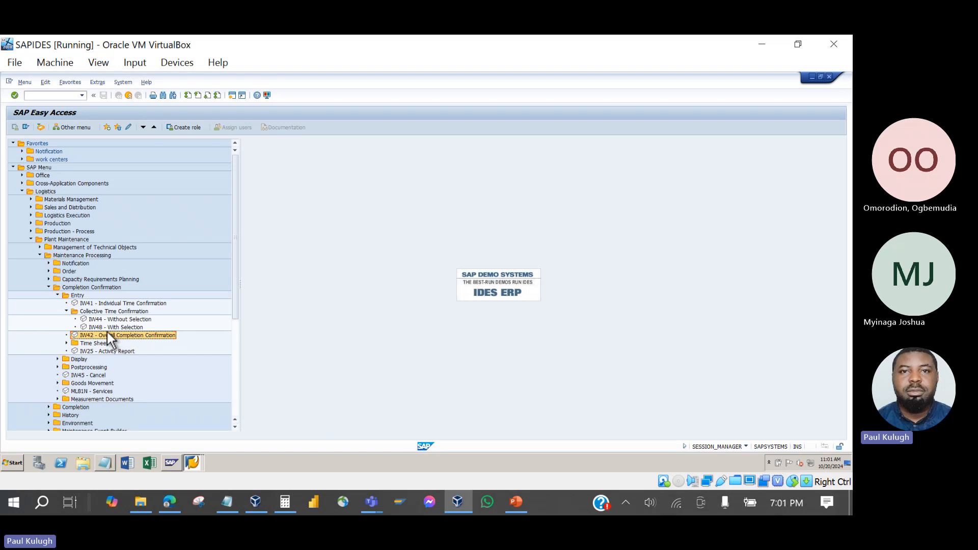
{"action": "key", "text": "Up"}
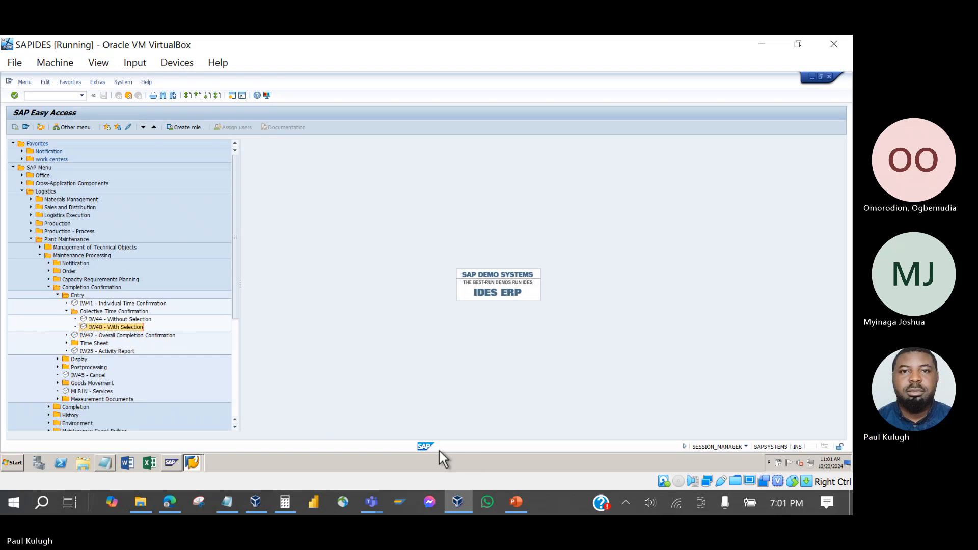
{"action": "left_click", "coordinate": [133, 305]}
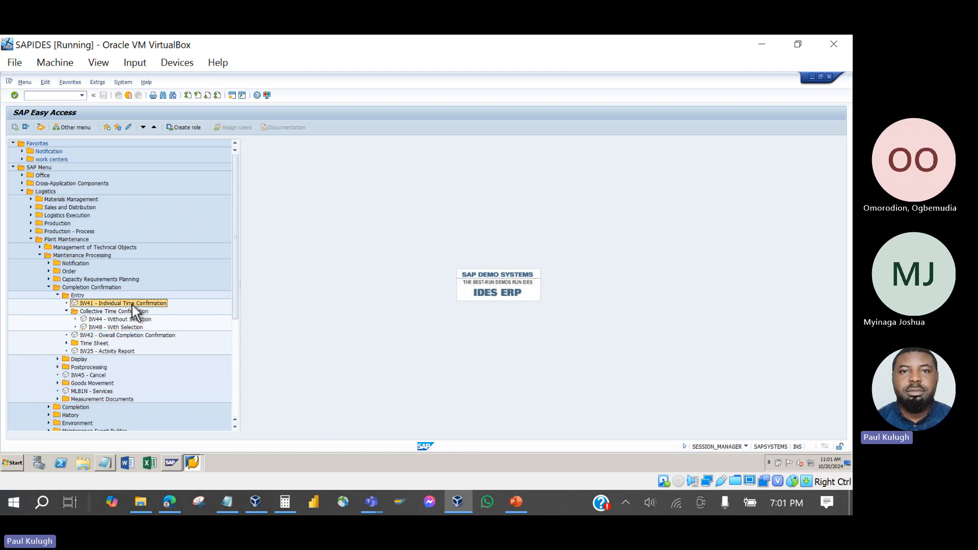
{"action": "left_click", "coordinate": [516, 502]}
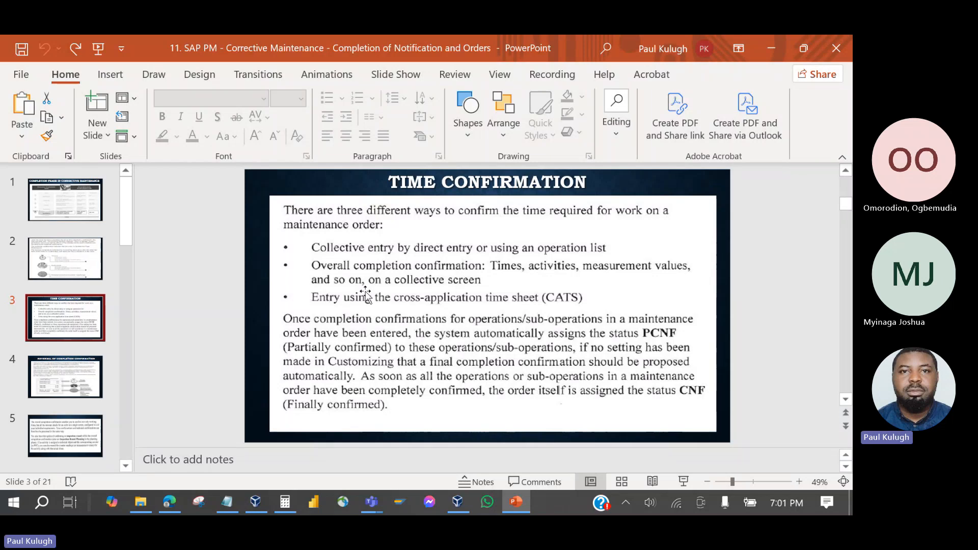
Leave the 'Time Confirmation' slide and return to the SAP Easy Access menu.
{"action": "mouse_move", "coordinate": [518, 508]}
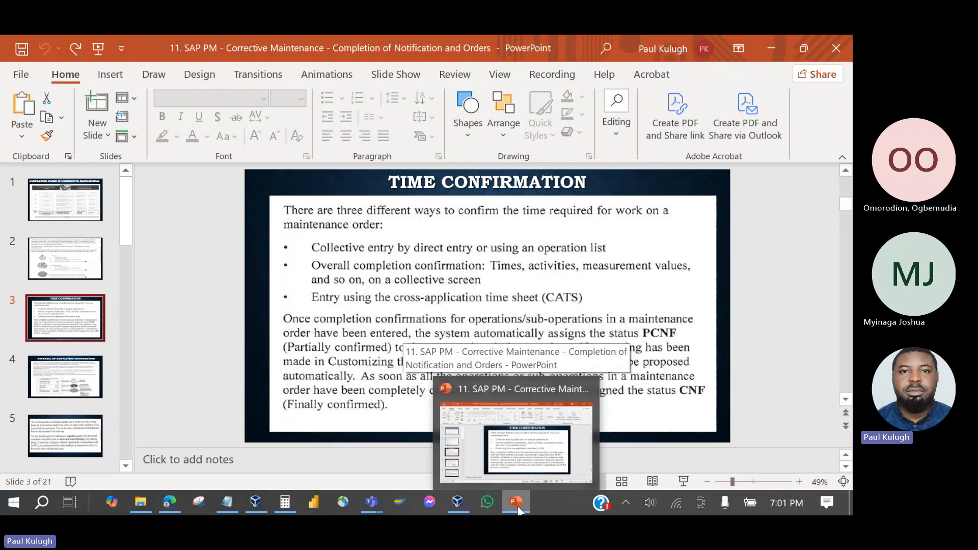
{"action": "left_click", "coordinate": [518, 509]}
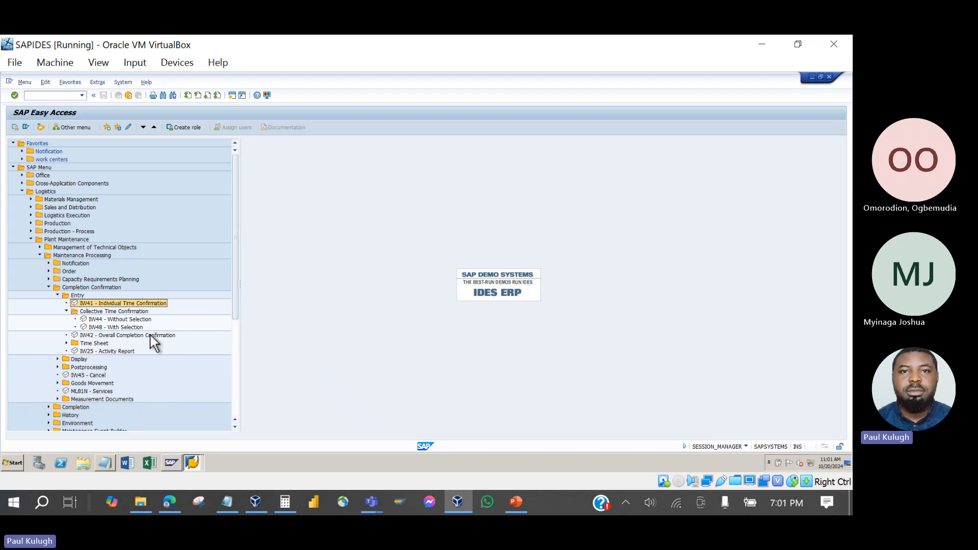
Start the IW41 individual time confirmation initial screen.
{"action": "double_click", "coordinate": [111, 303]}
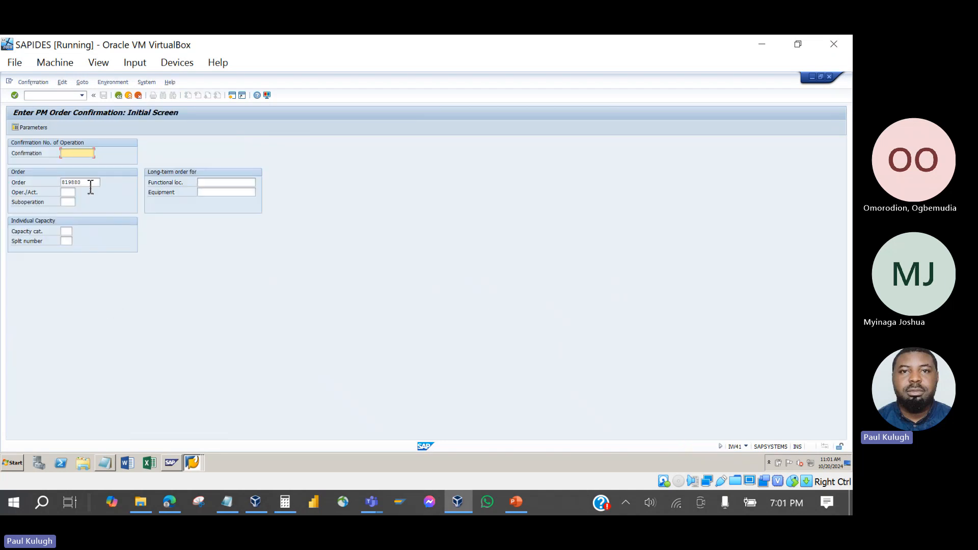
{"action": "key", "text": "Tab"}
{"action": "left_click", "coordinate": [70, 193]}
{"action": "left_click", "coordinate": [38, 194]}
Enter order 819940 copied from Notepad and operation 0010, reaching the actual data screen.
{"action": "left_click", "coordinate": [192, 464]}
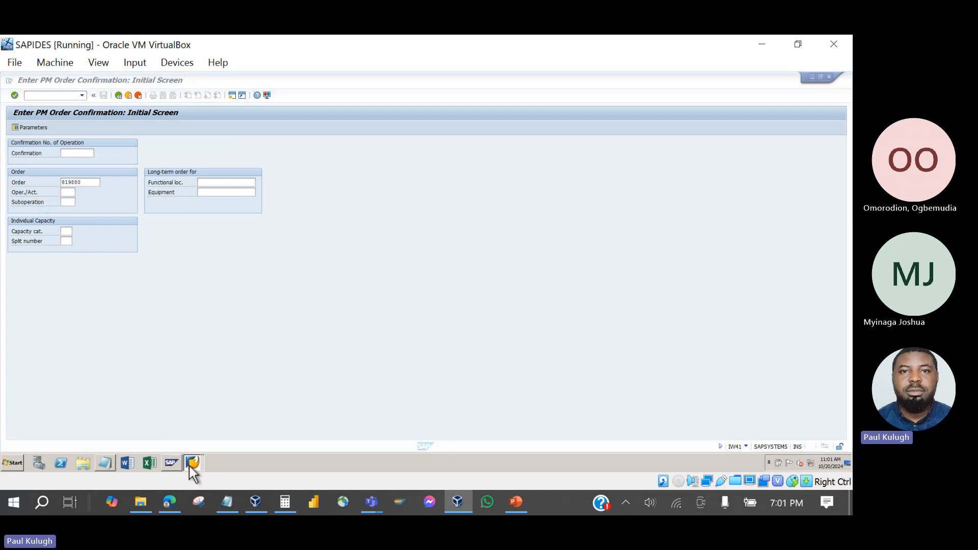
{"action": "left_click", "coordinate": [104, 462]}
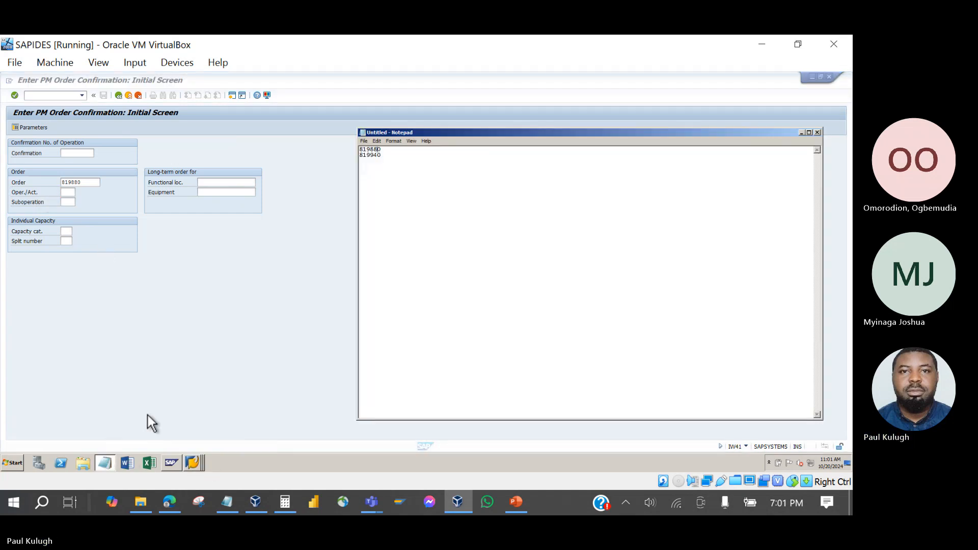
{"action": "left_click", "coordinate": [371, 161]}
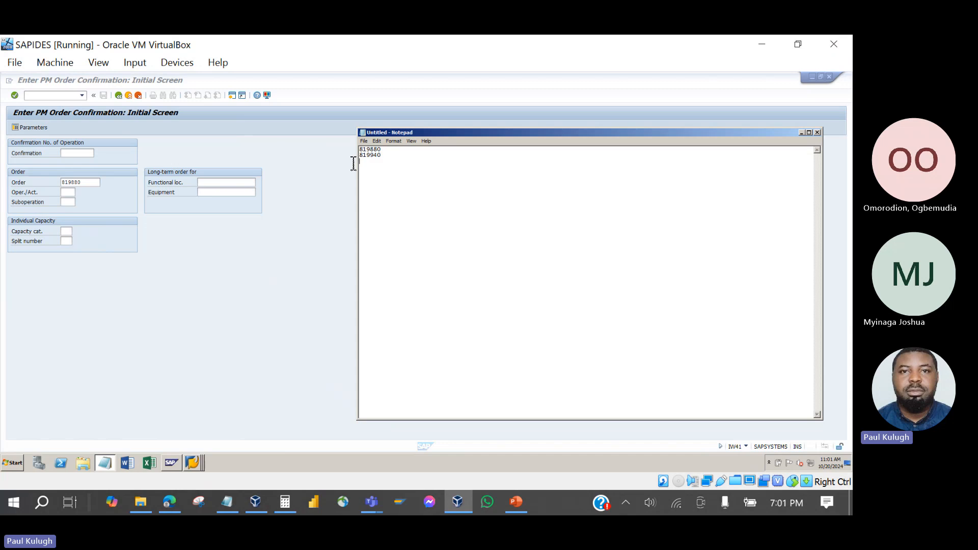
{"action": "key", "text": "shift+Up"}
{"action": "key", "text": "ctrl+c"}
{"action": "left_click", "coordinate": [100, 185]}
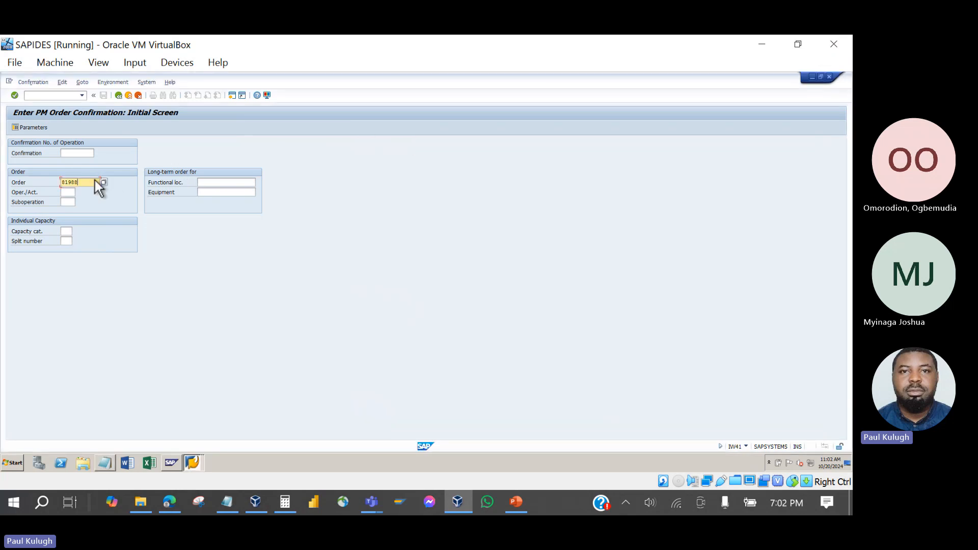
{"action": "key", "text": "BackSpace"}
{"action": "key", "text": "BackSpace"}
{"action": "key", "text": "BackSpace"}
{"action": "key", "text": "BackSpace"}
{"action": "key", "text": "BackSpace"}
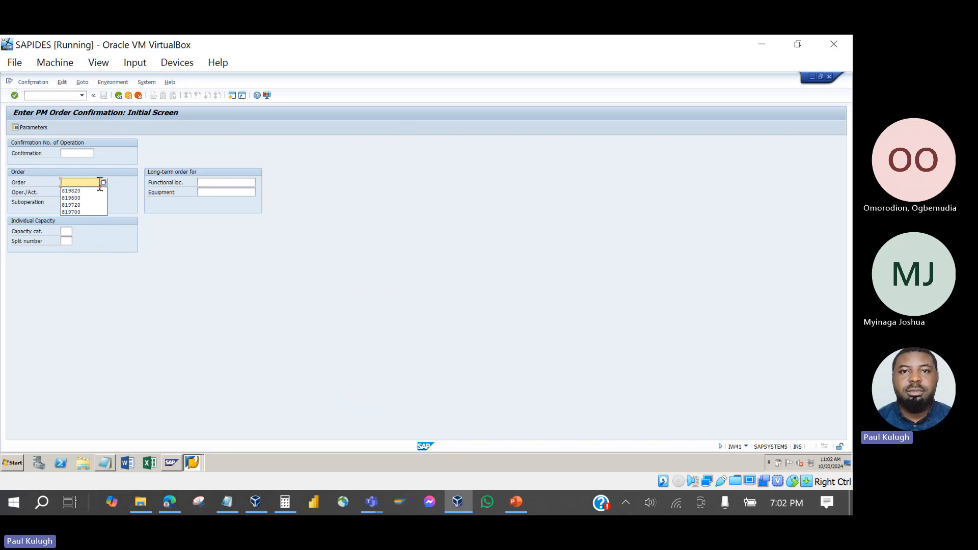
{"action": "key", "text": "ctrl+v"}
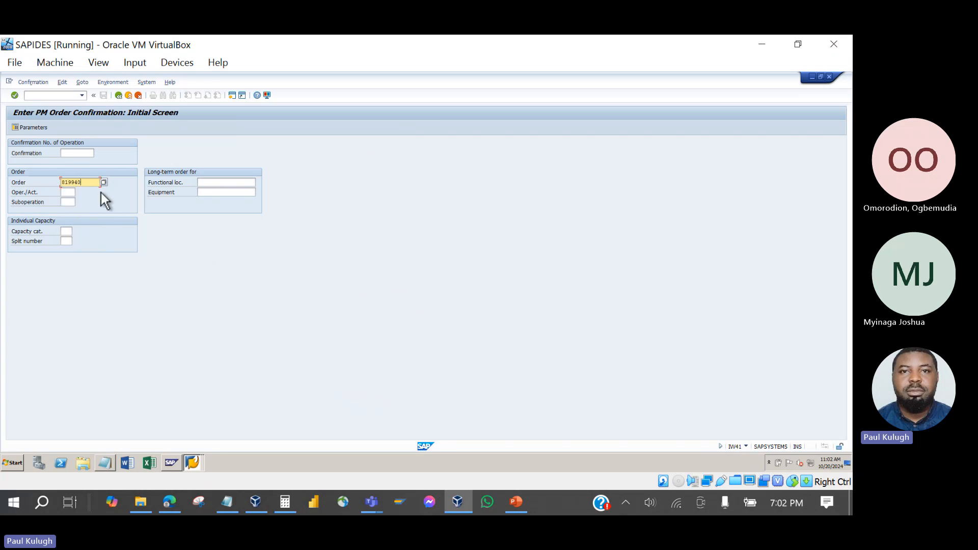
{"action": "left_click", "coordinate": [69, 193]}
{"action": "type", "text": "0010"}
{"action": "key", "text": "Return"}
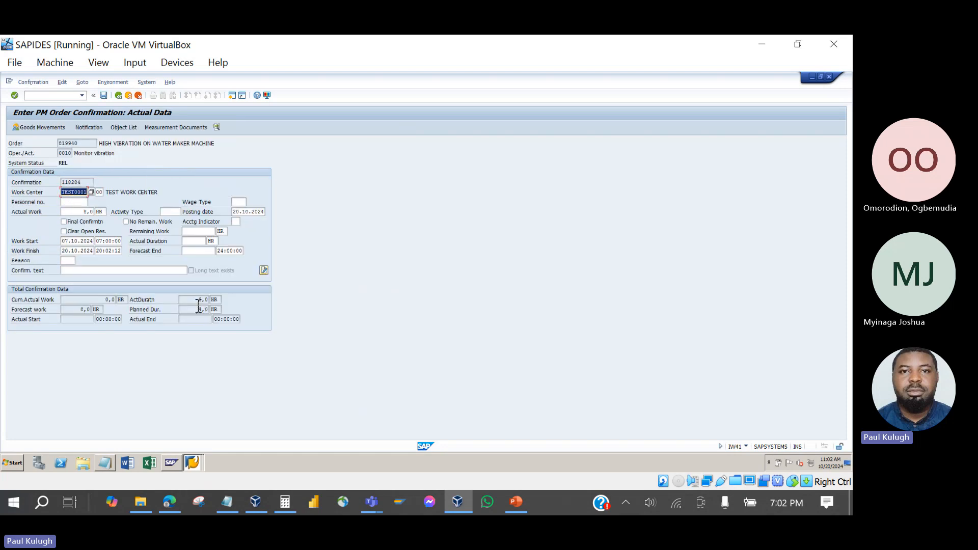
Save a final confirmation for order 819940, operation 0010, with 10 HR actual duration.
{"action": "left_click", "coordinate": [65, 223]}
{"action": "left_click", "coordinate": [195, 243]}
{"action": "left_click", "coordinate": [76, 202]}
{"action": "left_click", "coordinate": [68, 261]}
{"action": "left_click", "coordinate": [69, 271]}
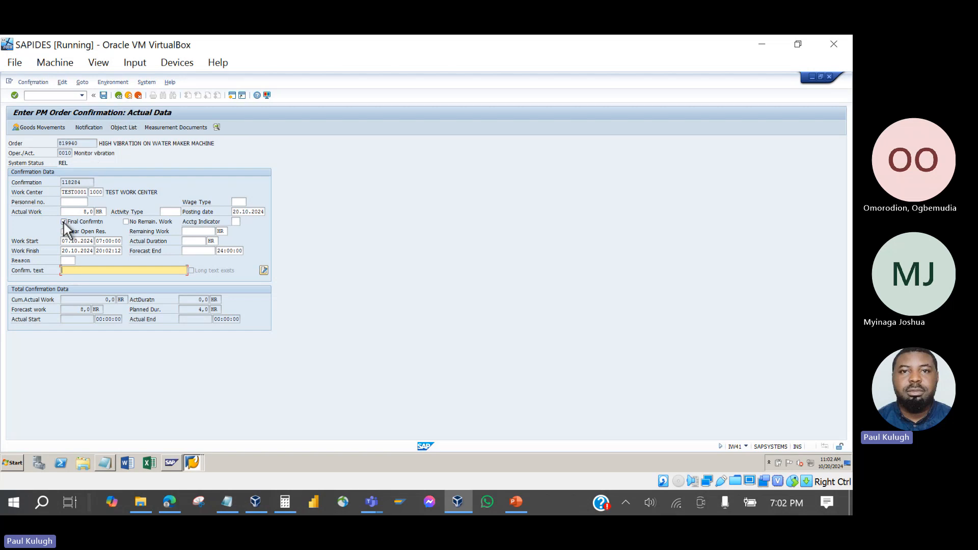
{"action": "left_click", "coordinate": [196, 242]}
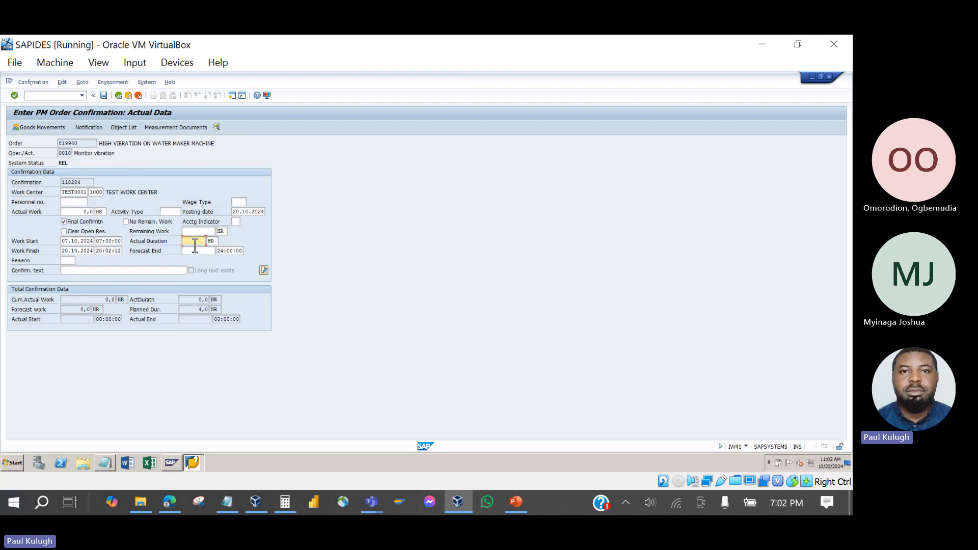
{"action": "type", "text": "1000"}
{"action": "left_click", "coordinate": [101, 95]}
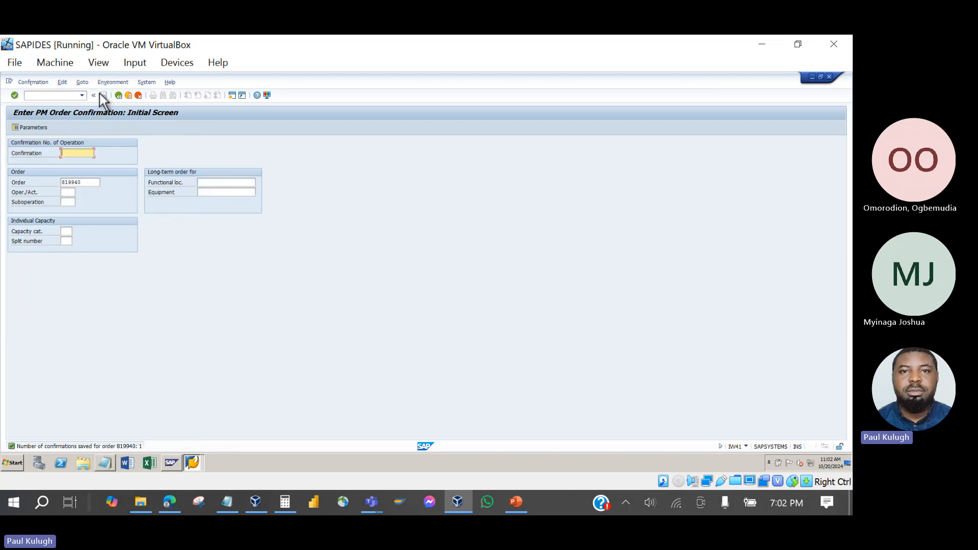
Exit order 819880 and save it despite the cost calculation error.
{"action": "left_click", "coordinate": [191, 465]}
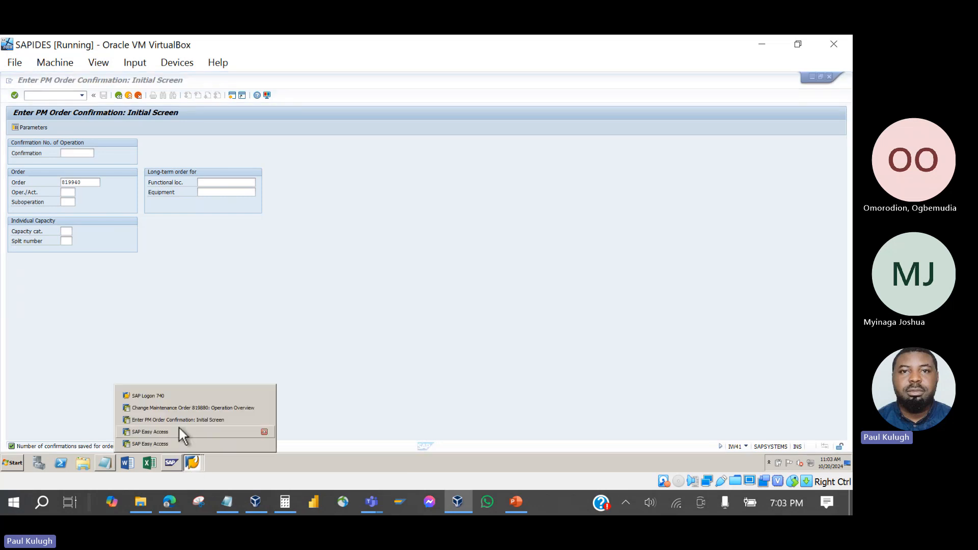
{"action": "left_click", "coordinate": [178, 419]}
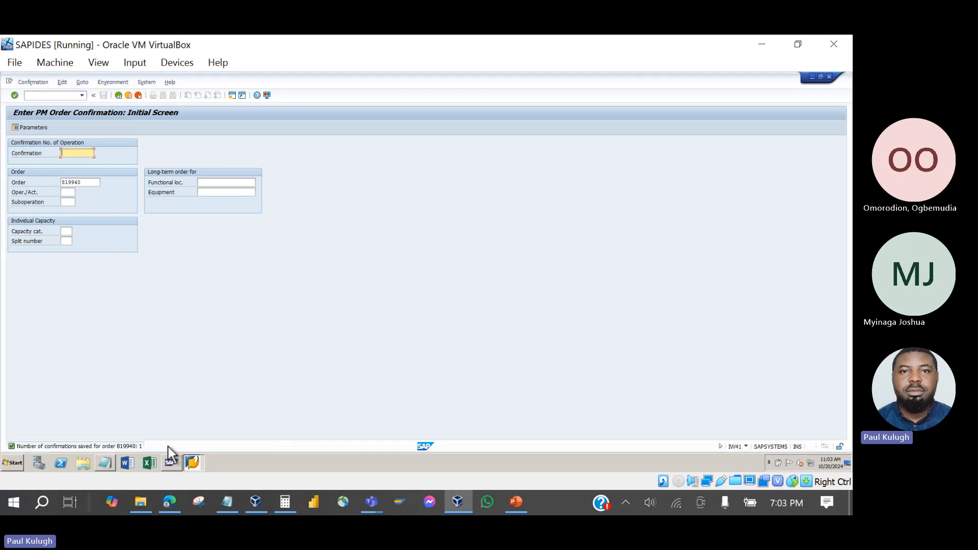
{"action": "left_click", "coordinate": [187, 460]}
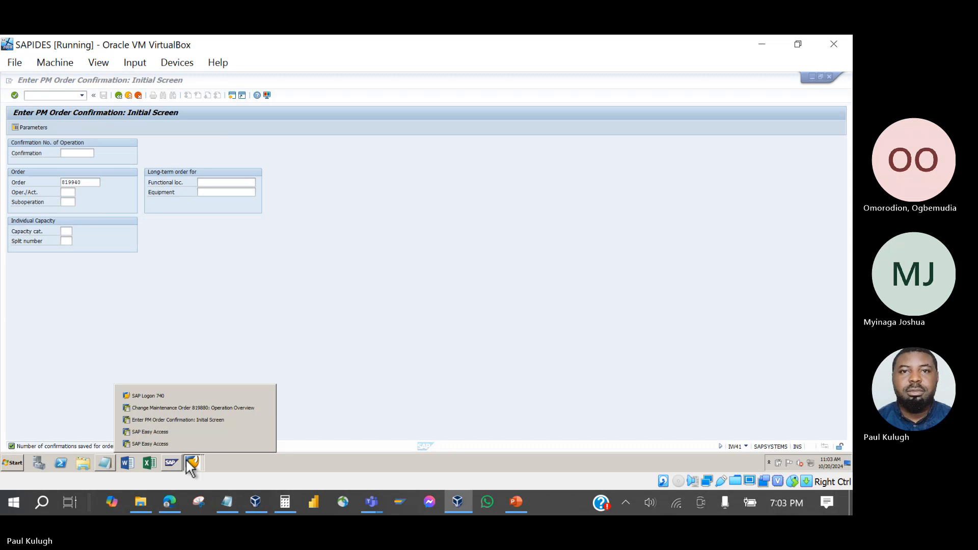
{"action": "left_click", "coordinate": [176, 408]}
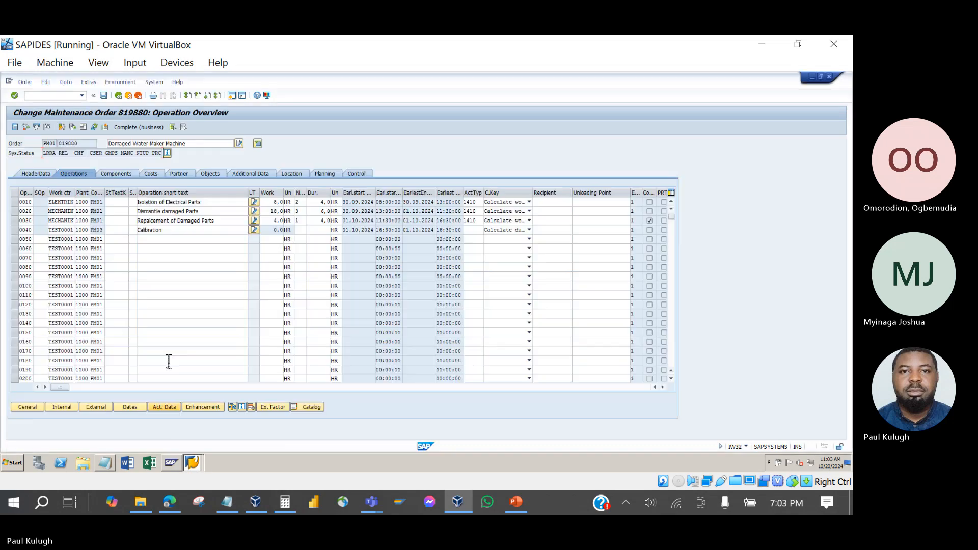
{"action": "left_click", "coordinate": [119, 95]}
{"action": "left_click", "coordinate": [152, 236]}
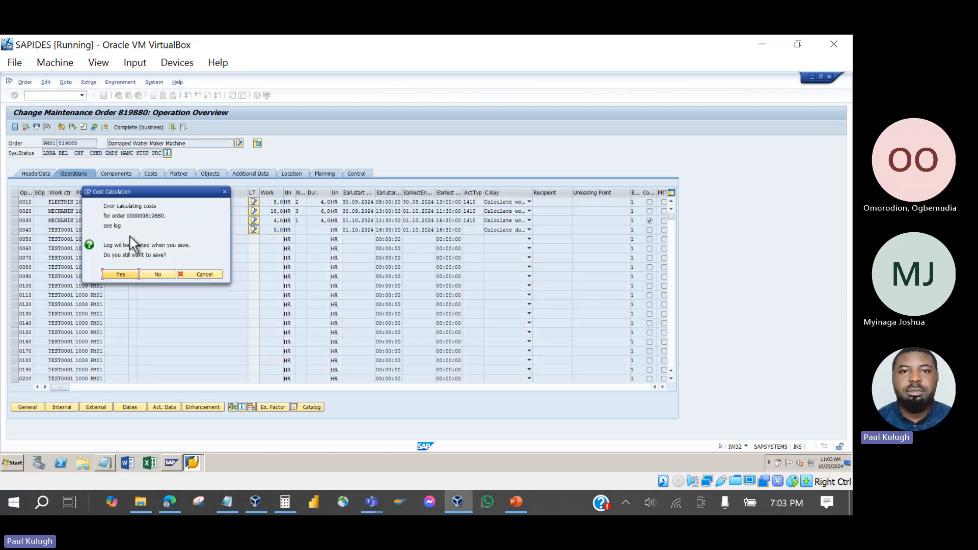
{"action": "left_click", "coordinate": [125, 274]}
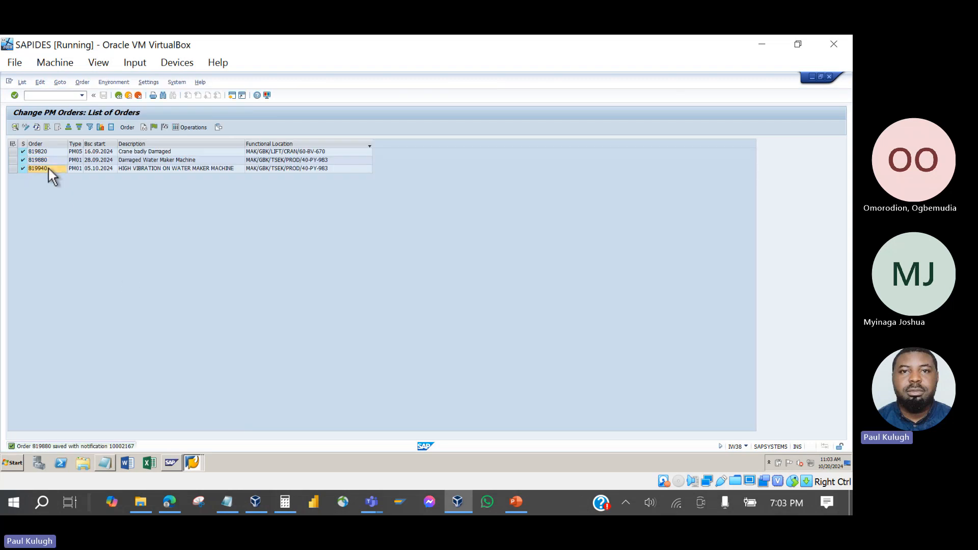
Open order 819940 from the IW38 list and point out its CNF system status.
{"action": "double_click", "coordinate": [48, 167]}
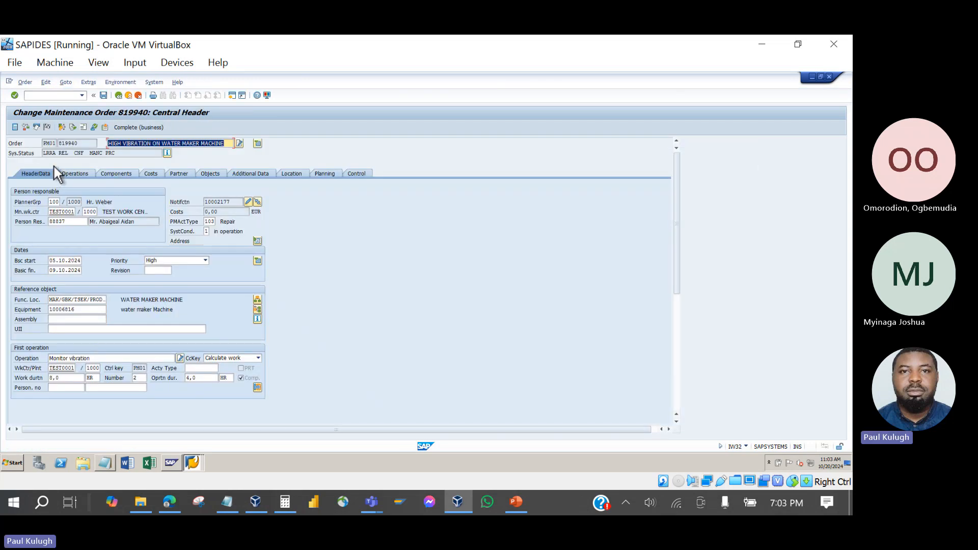
{"action": "mouse_move", "coordinate": [85, 154]}
{"action": "left_mouse_down"}
{"action": "mouse_move", "coordinate": [73, 153]}
{"action": "mouse_move", "coordinate": [77, 162]}
{"action": "left_mouse_up"}
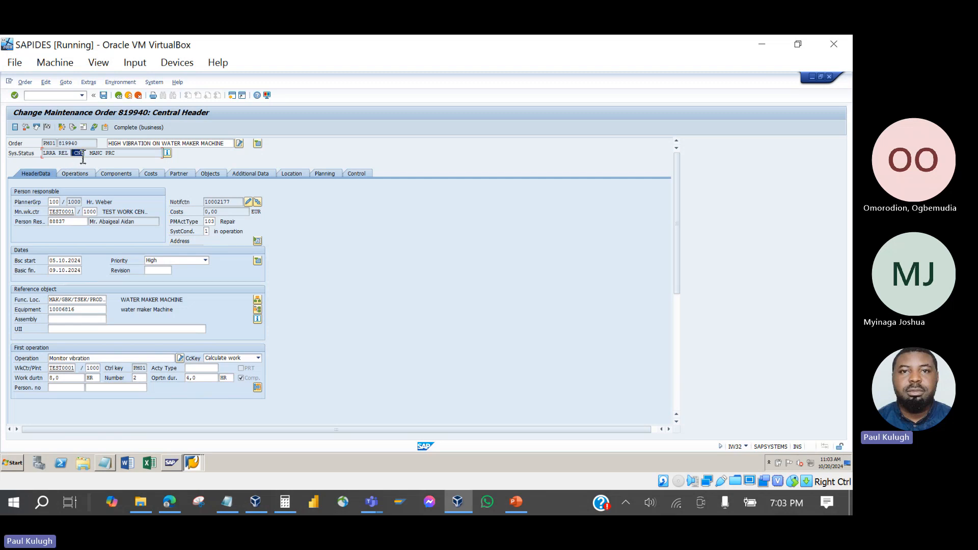
{"action": "left_click", "coordinate": [83, 158]}
{"action": "left_click", "coordinate": [516, 503]}
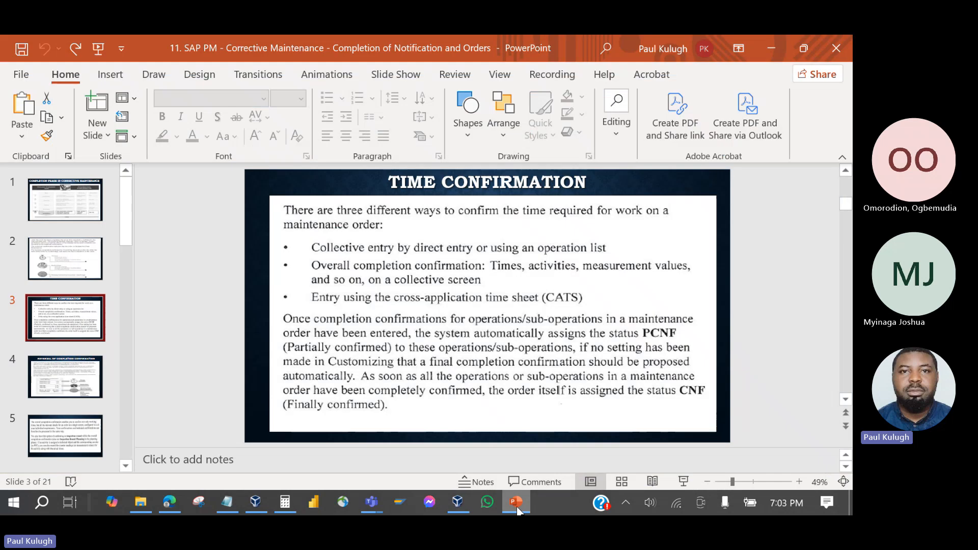
{"action": "left_click", "coordinate": [516, 503]}
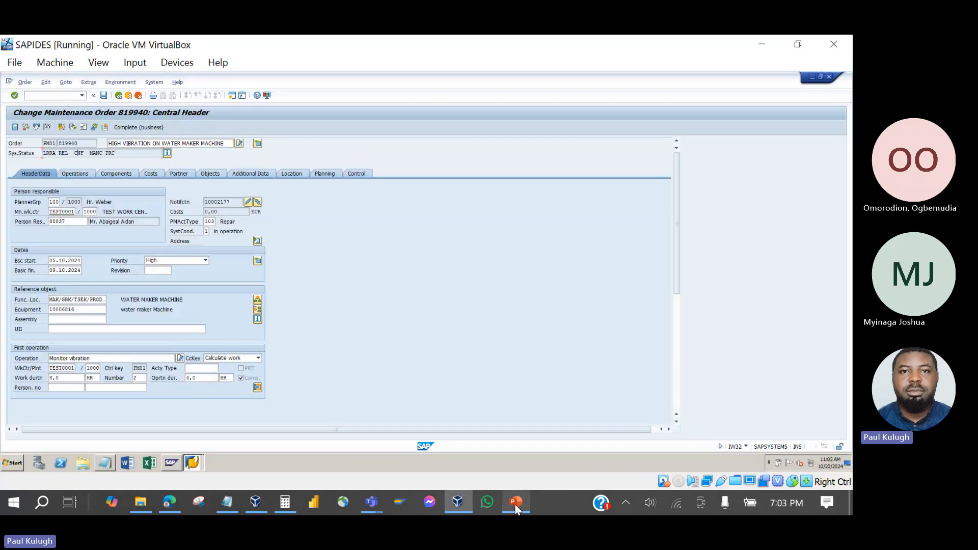
Exit order 819940 without saving, then create a new SAP session.
{"action": "left_click", "coordinate": [517, 503]}
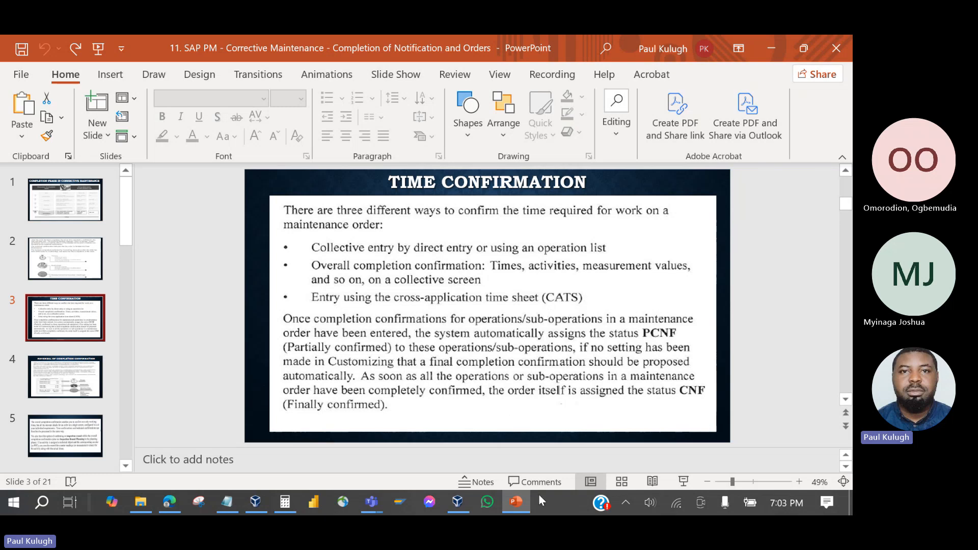
{"action": "left_click", "coordinate": [518, 502]}
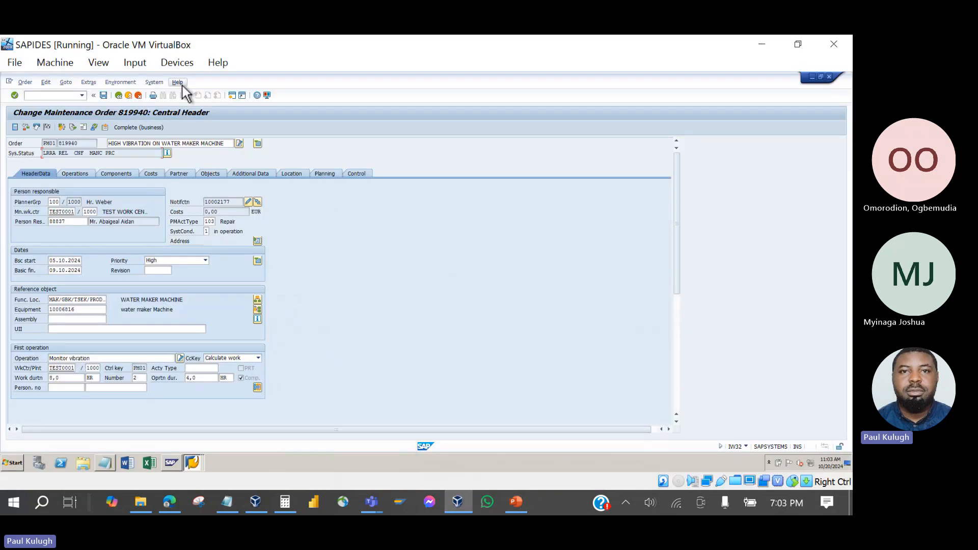
{"action": "left_click", "coordinate": [118, 96]}
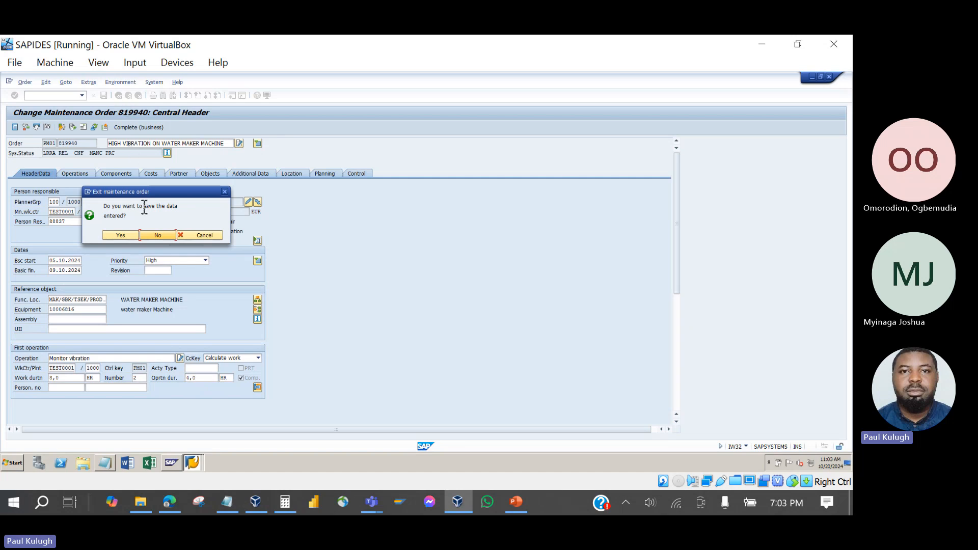
{"action": "left_click", "coordinate": [148, 235]}
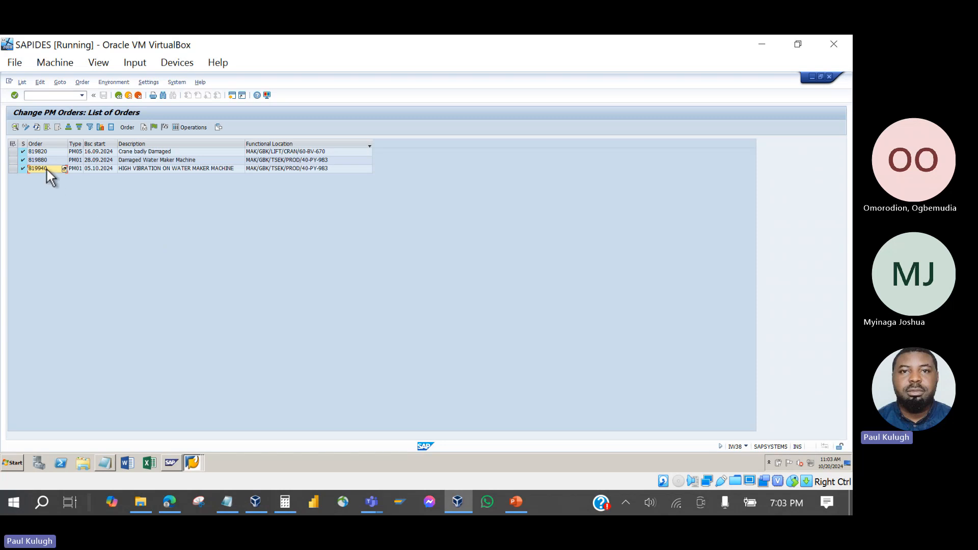
{"action": "left_click", "coordinate": [234, 99]}
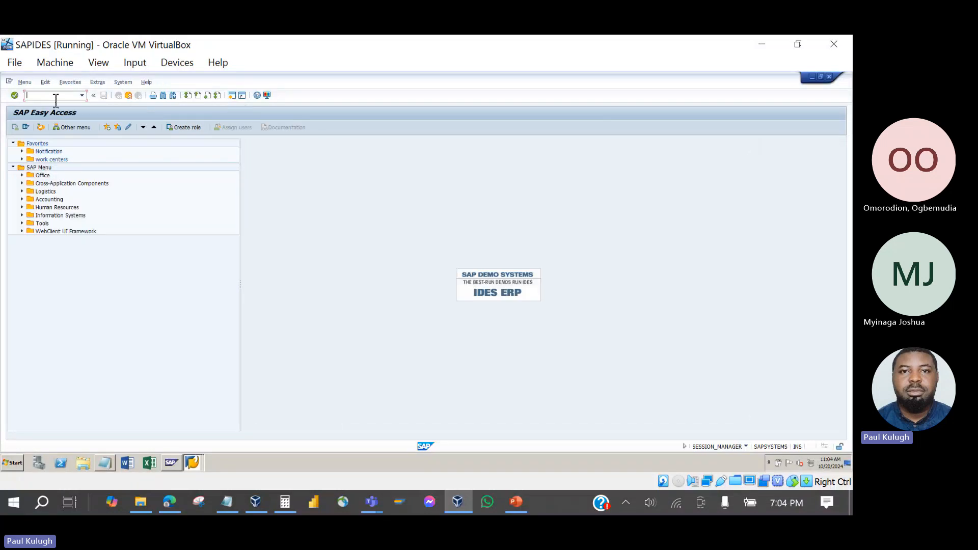
Bring the SAPIDES VM back and enter transaction CAT to open the Time Sheet area menu.
{"action": "left_click", "coordinate": [512, 503]}
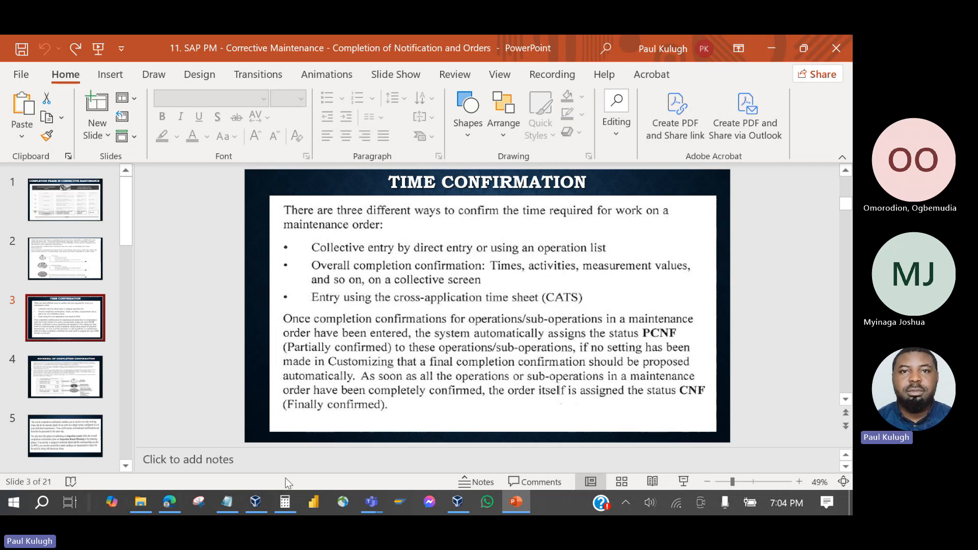
{"action": "left_click", "coordinate": [254, 507]}
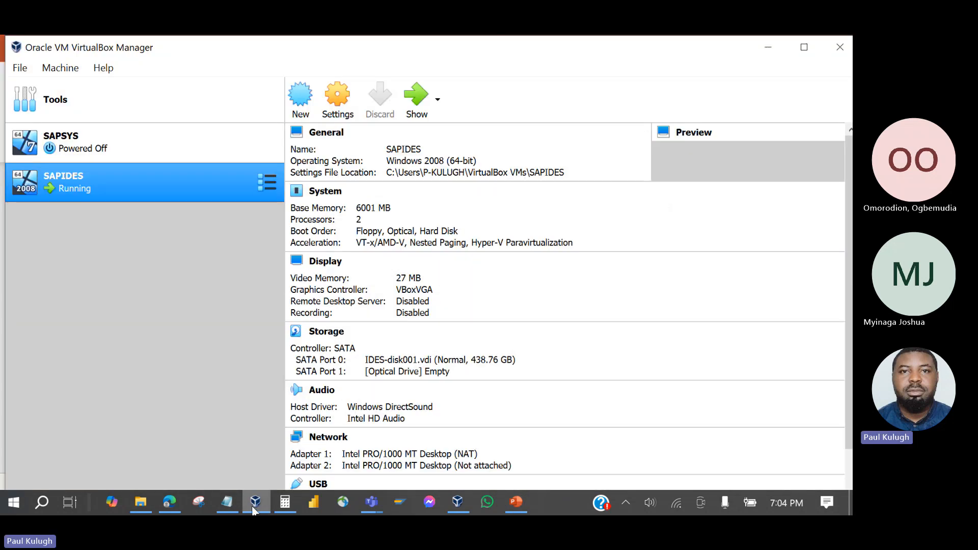
{"action": "left_click", "coordinate": [410, 110]}
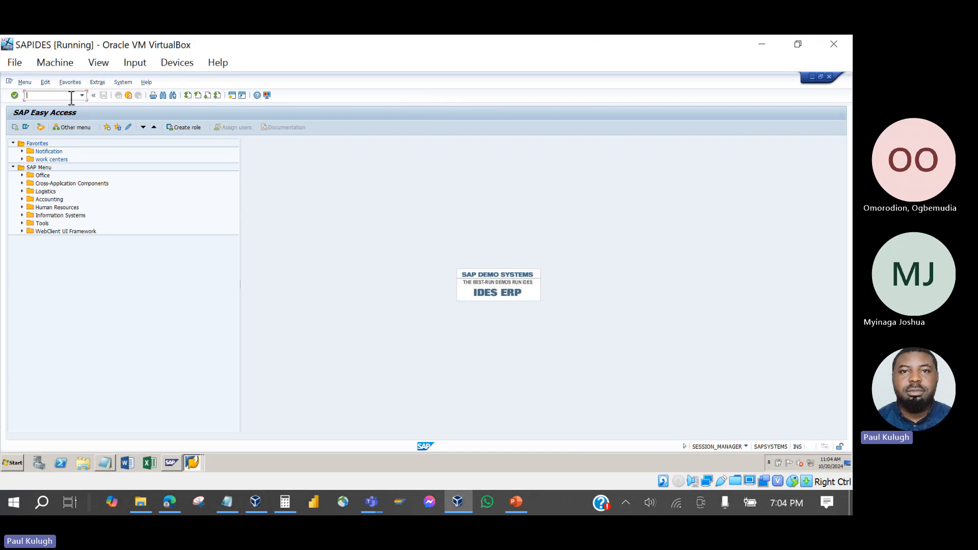
{"action": "type", "text": "cats"}
{"action": "key", "text": "Return"}
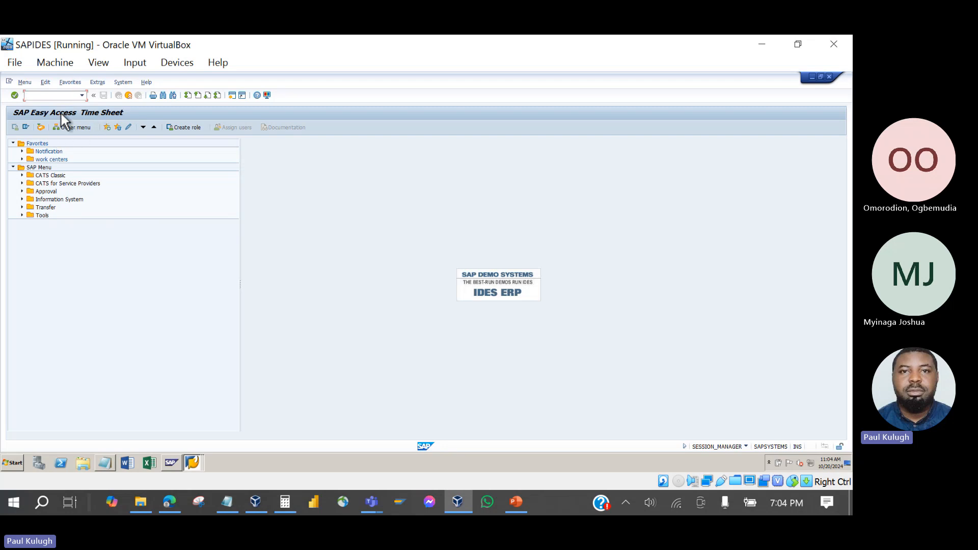
Exit the Time Sheet menu, then reopen it with transaction CATS from the Easy Access session.
{"action": "left_click", "coordinate": [129, 96]}
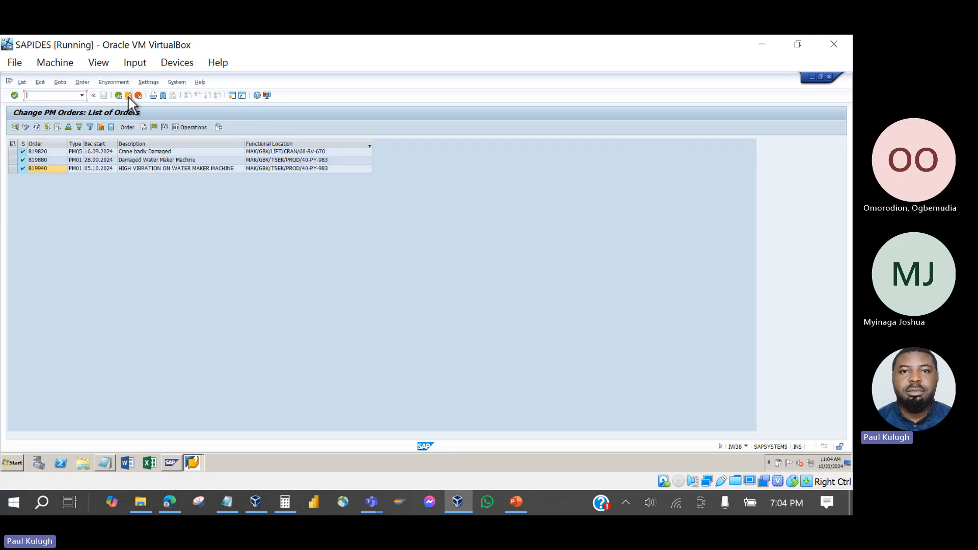
{"action": "left_click", "coordinate": [192, 464]}
{"action": "left_click", "coordinate": [176, 433]}
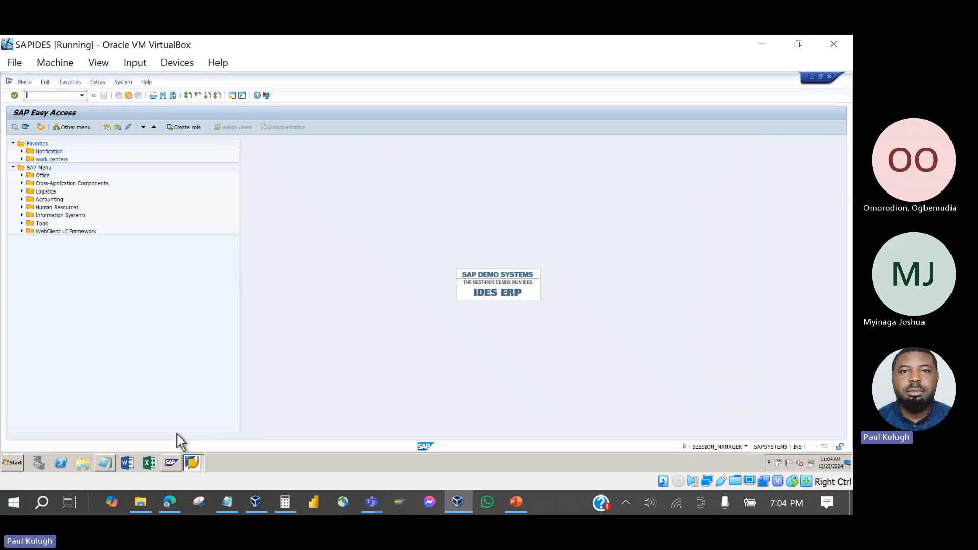
{"action": "left_click", "coordinate": [64, 97]}
{"action": "type", "text": "d"}
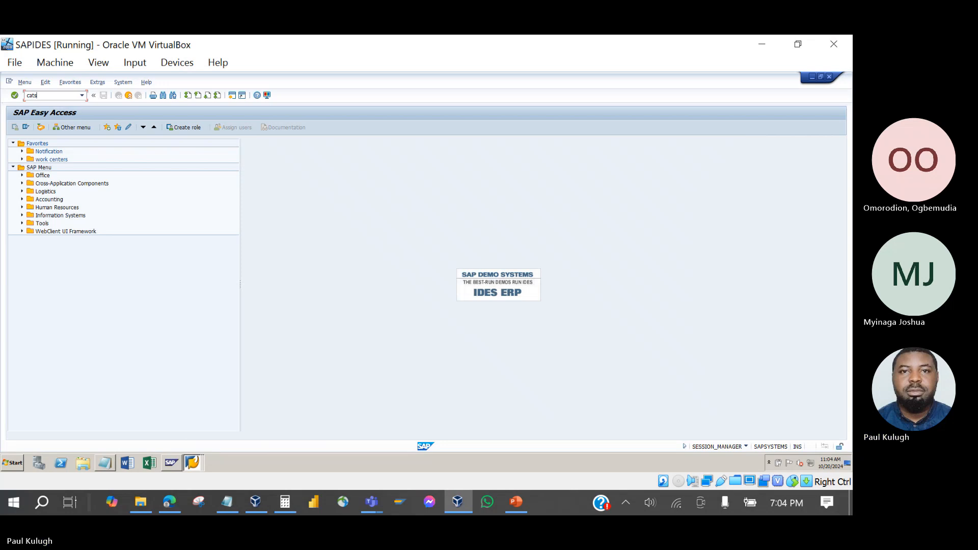
{"action": "key", "text": "Return"}
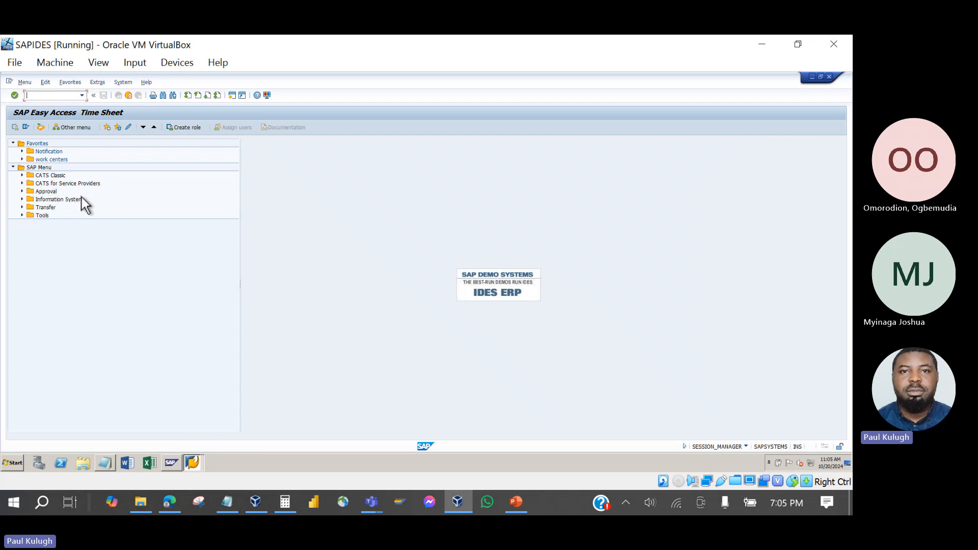
Exit the Time Sheet menu and bring the SAP Easy Access session forward.
{"action": "left_click", "coordinate": [129, 96]}
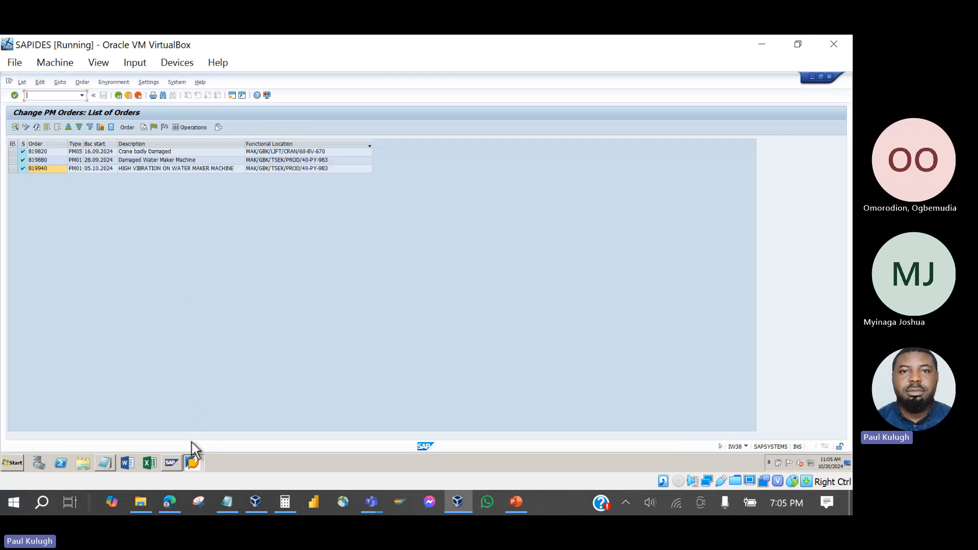
{"action": "left_click", "coordinate": [193, 462]}
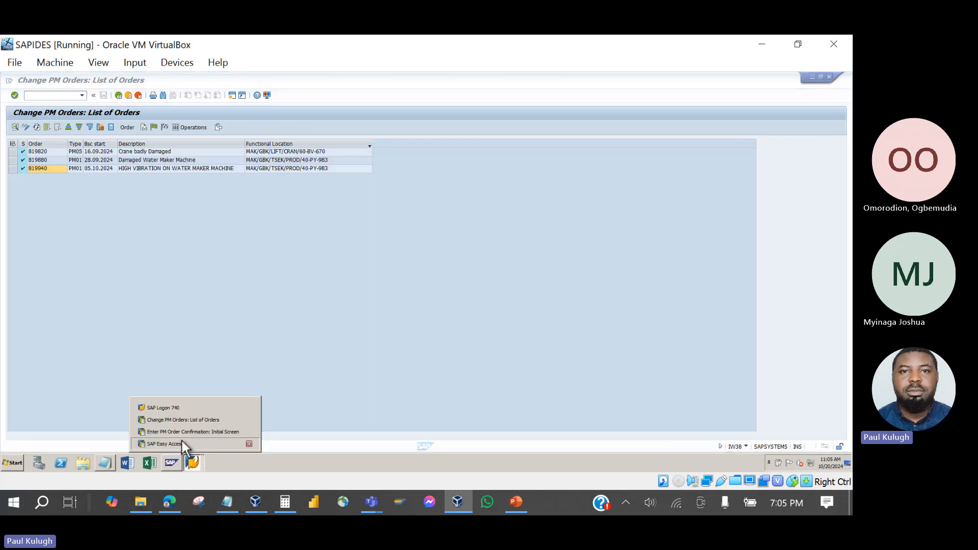
{"action": "left_click", "coordinate": [181, 442]}
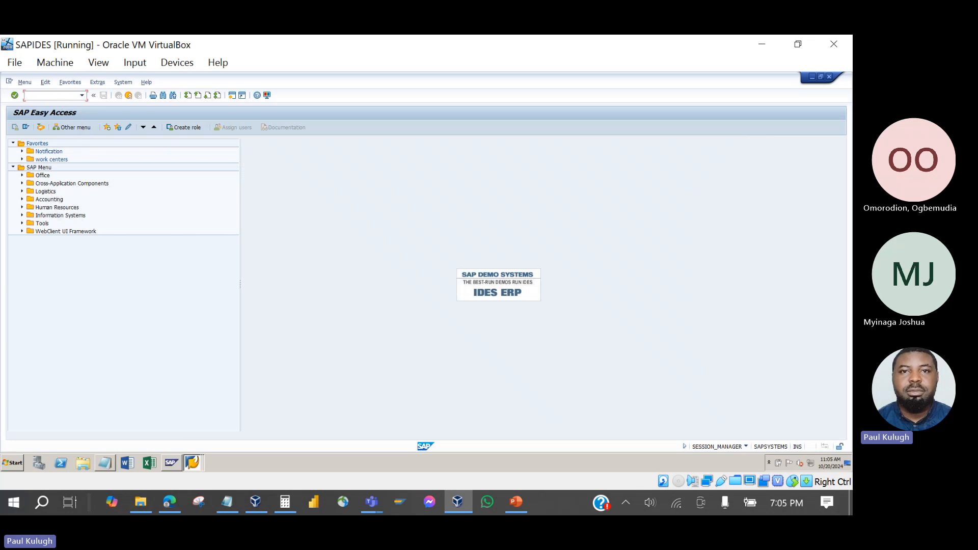
Open the Time Sheet menu with TS and launch CAT2 Record Working Times from CATS Classic.
{"action": "type", "text": "ts"}
{"action": "key", "text": "Return"}
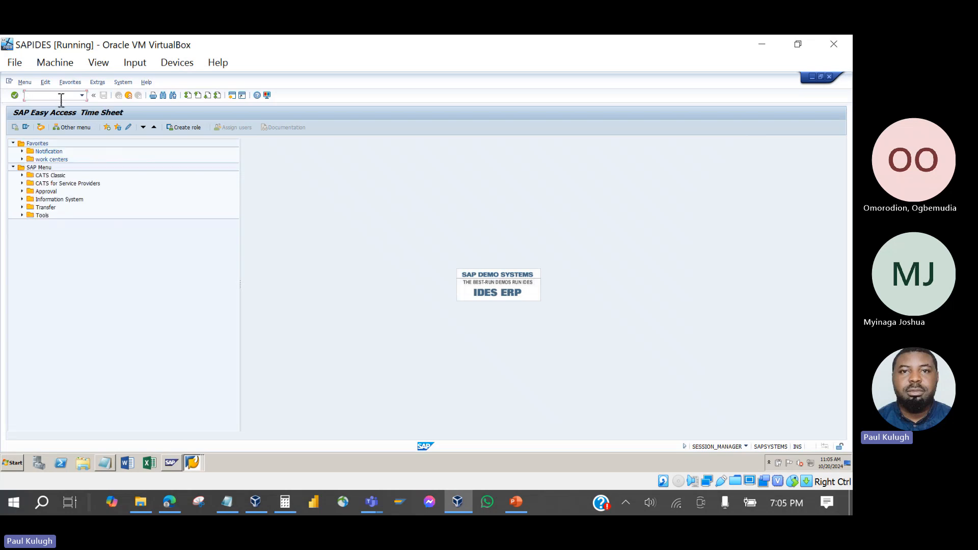
{"action": "left_click", "coordinate": [22, 175]}
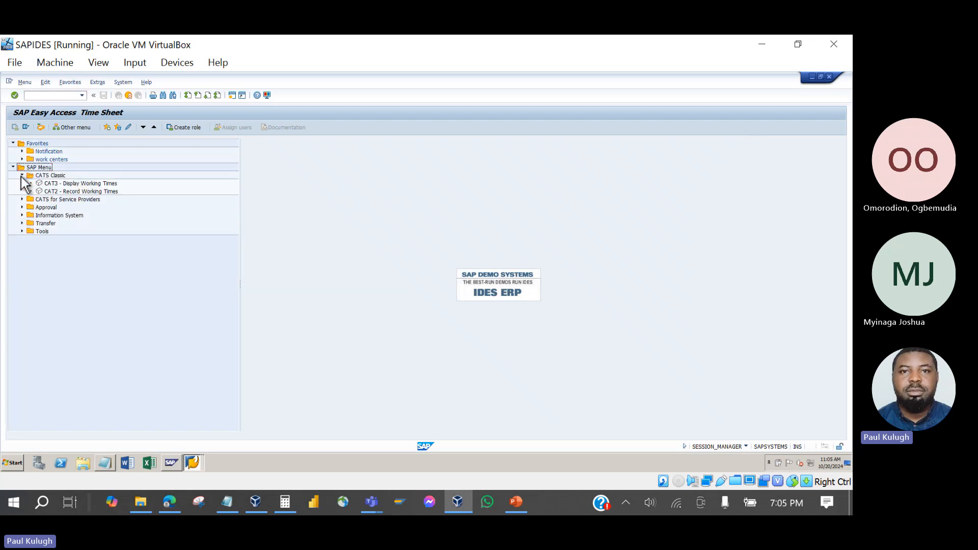
{"action": "left_click", "coordinate": [62, 192]}
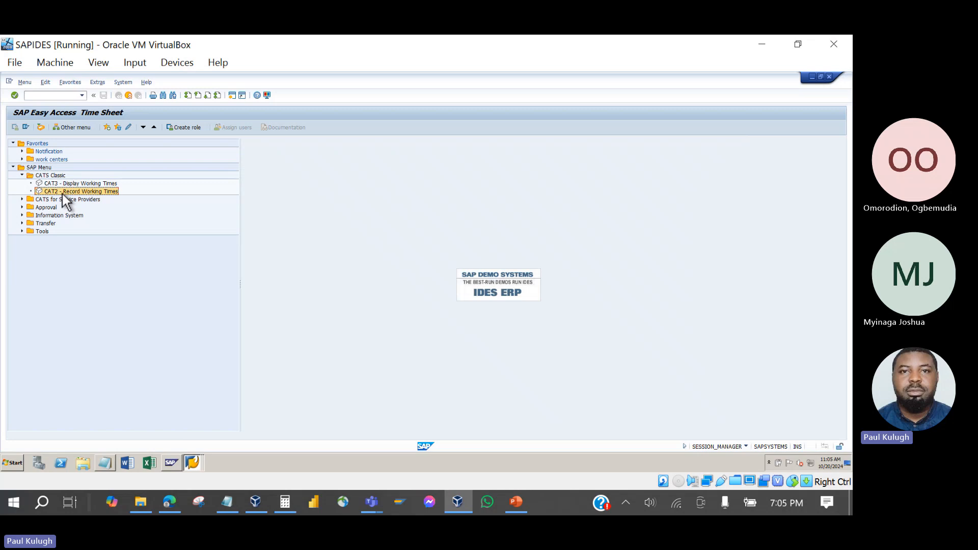
{"action": "double_click", "coordinate": [76, 191]}
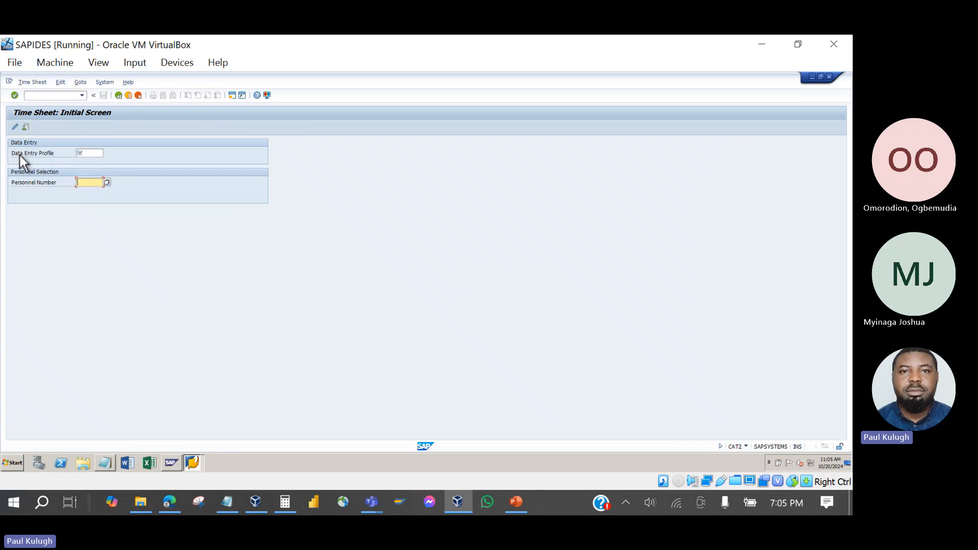
Set the Data Entry Profile to PM1 from the profile list.
{"action": "left_click", "coordinate": [101, 153]}
{"action": "left_click", "coordinate": [107, 154]}
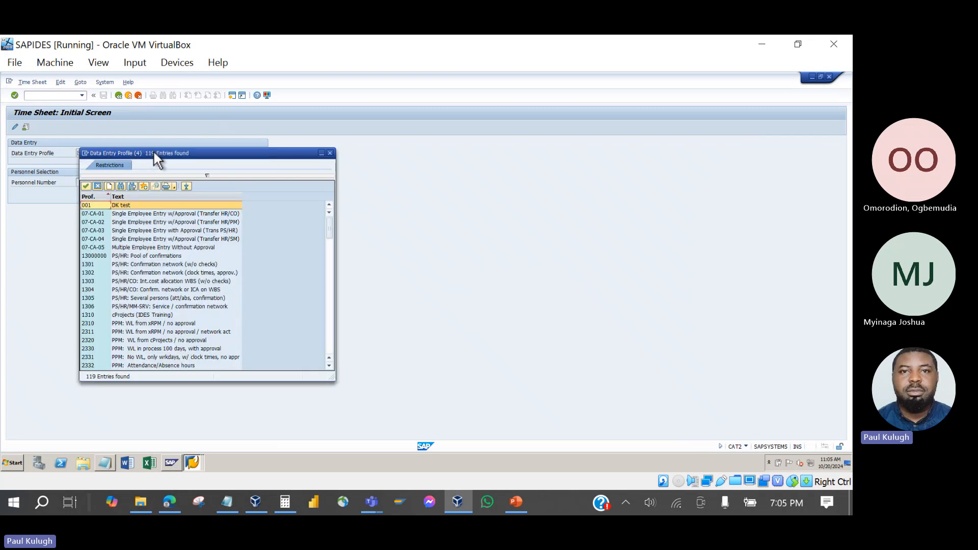
{"action": "left_click_drag", "start_coordinate": [153, 150], "coordinate": [246, 100]}
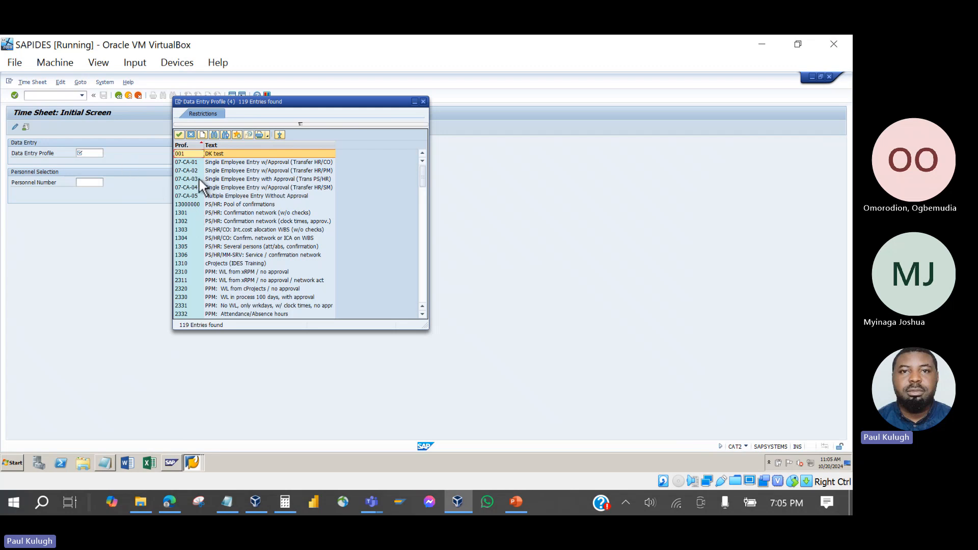
{"action": "scroll", "coordinate": [199, 179], "scroll_direction": "down", "scroll_amount": 2}
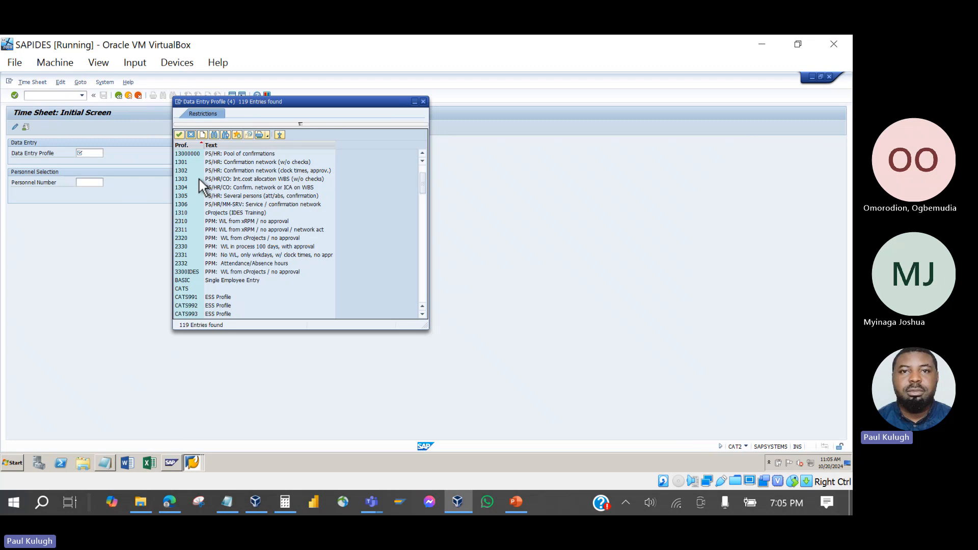
{"action": "scroll", "coordinate": [199, 179], "scroll_direction": "down", "scroll_amount": 6}
{"action": "scroll", "coordinate": [200, 179], "scroll_direction": "down", "scroll_amount": 4}
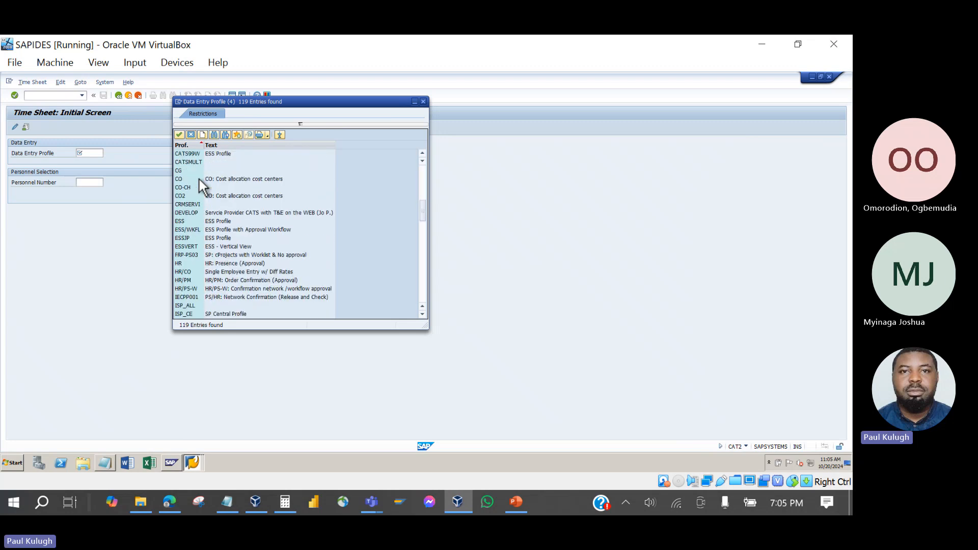
{"action": "scroll", "coordinate": [199, 179], "scroll_direction": "down", "scroll_amount": 4}
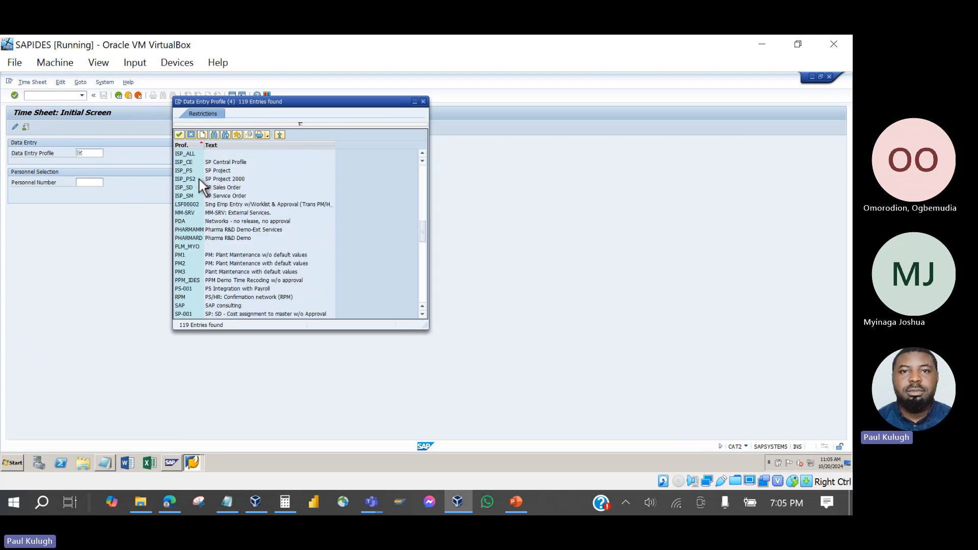
{"action": "left_click", "coordinate": [224, 256]}
{"action": "left_click", "coordinate": [224, 272]}
{"action": "left_click", "coordinate": [225, 253]}
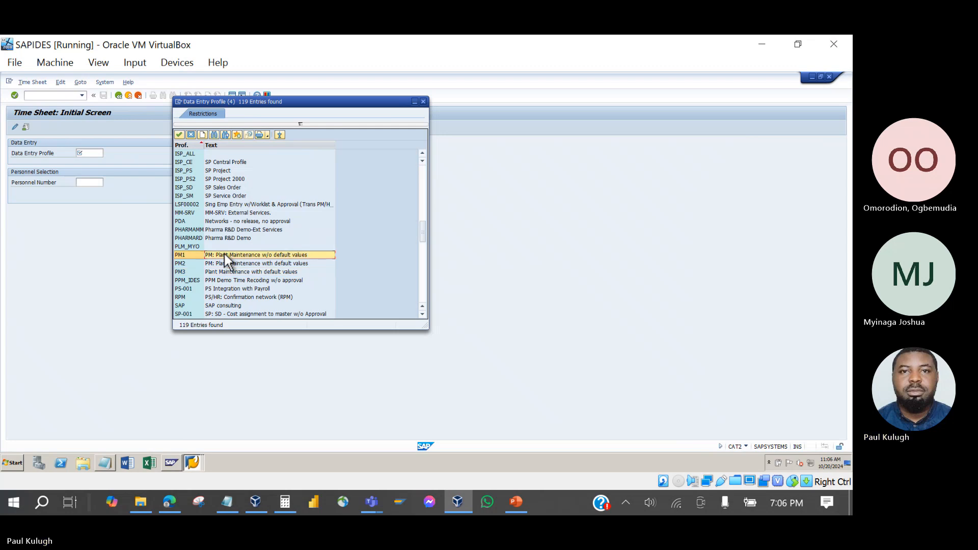
{"action": "double_click", "coordinate": [224, 252]}
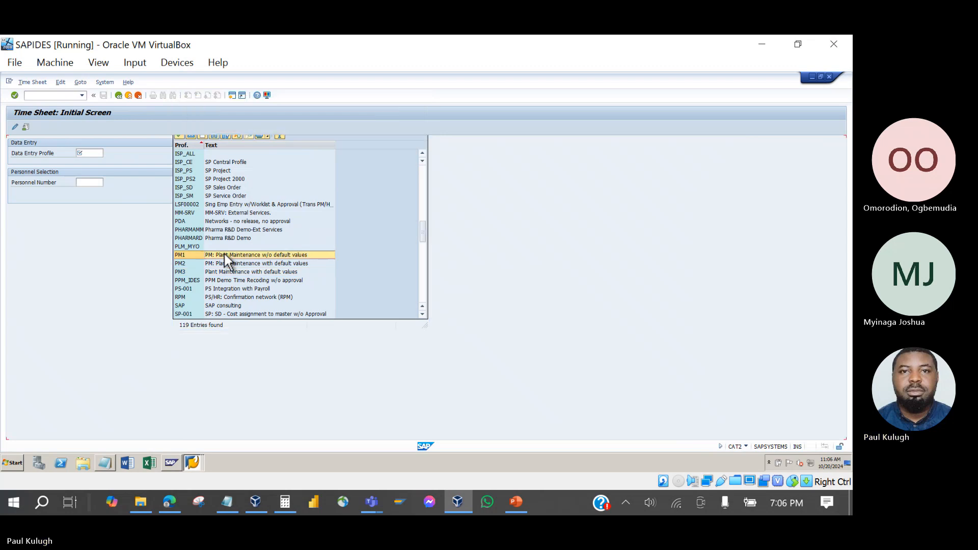
Fill in the personnel number by choosing an employee from the search list.
{"action": "left_click", "coordinate": [93, 182]}
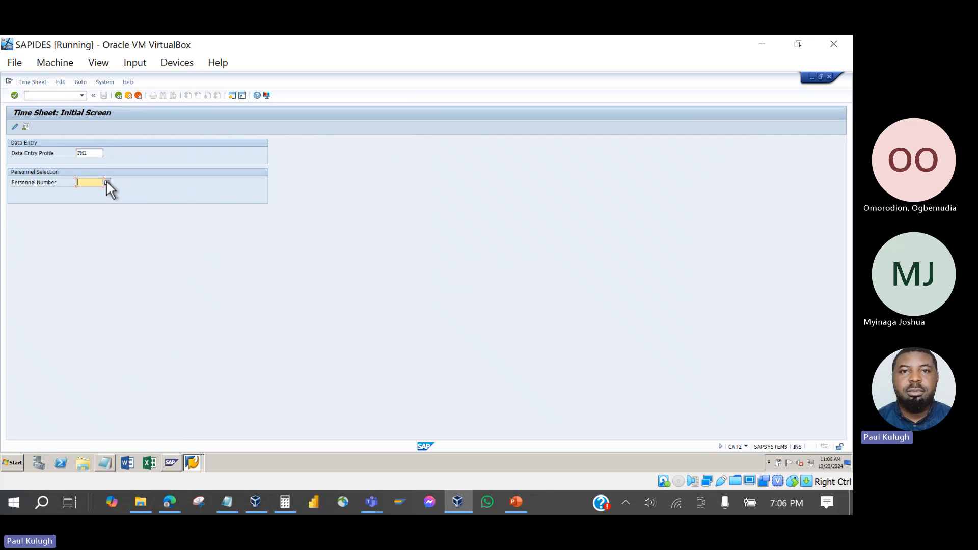
{"action": "left_click", "coordinate": [107, 182]}
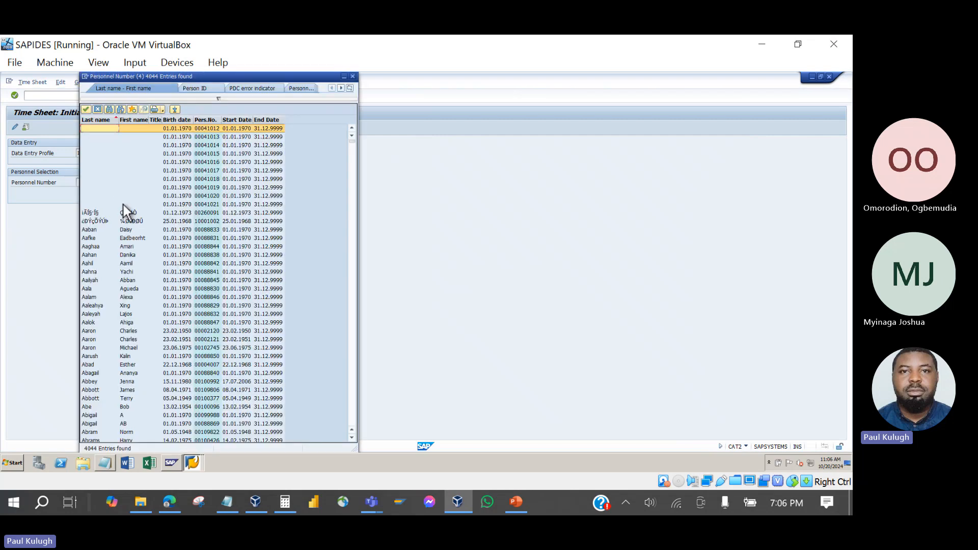
{"action": "double_click", "coordinate": [209, 306]}
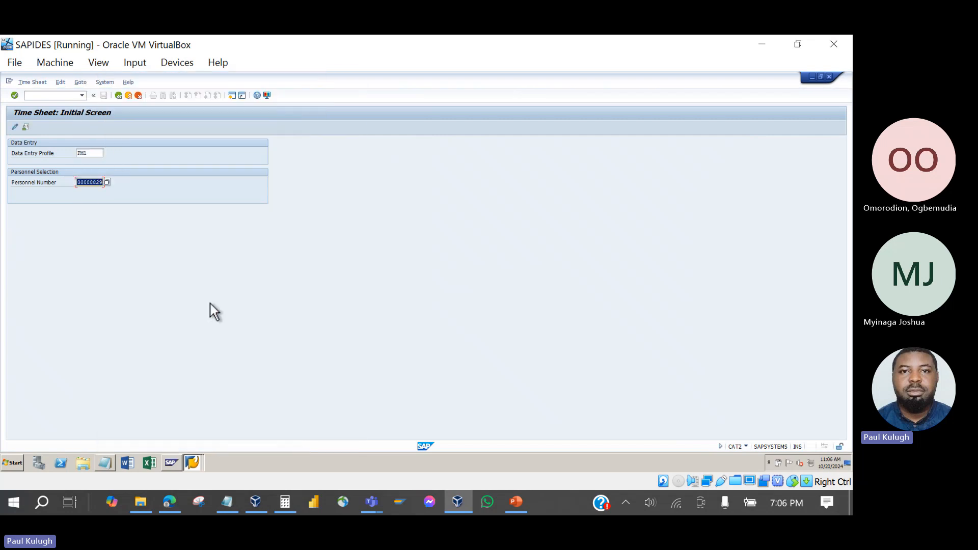
Open the time sheet in change mode and enter receiver order 819940.
{"action": "left_click", "coordinate": [15, 127]}
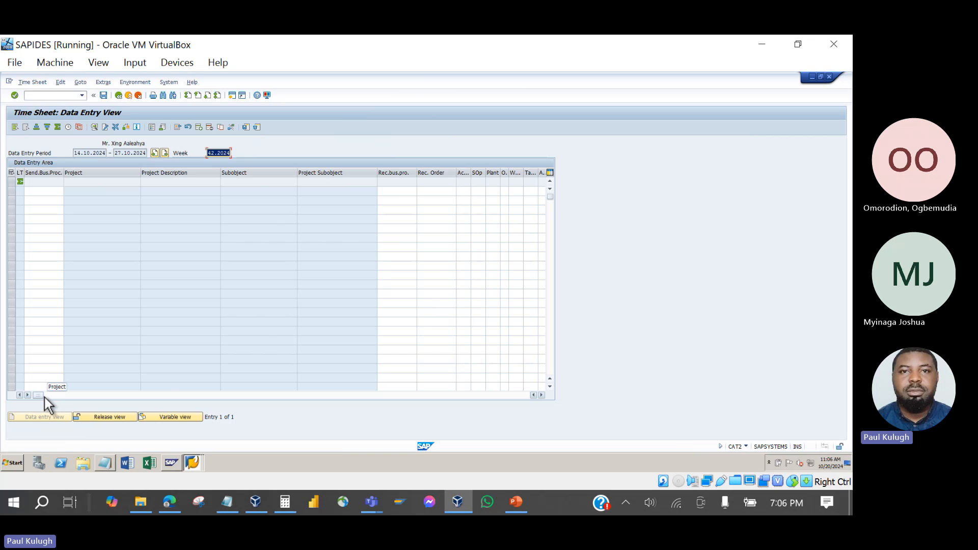
{"action": "left_click_drag", "start_coordinate": [41, 396], "coordinate": [312, 424]}
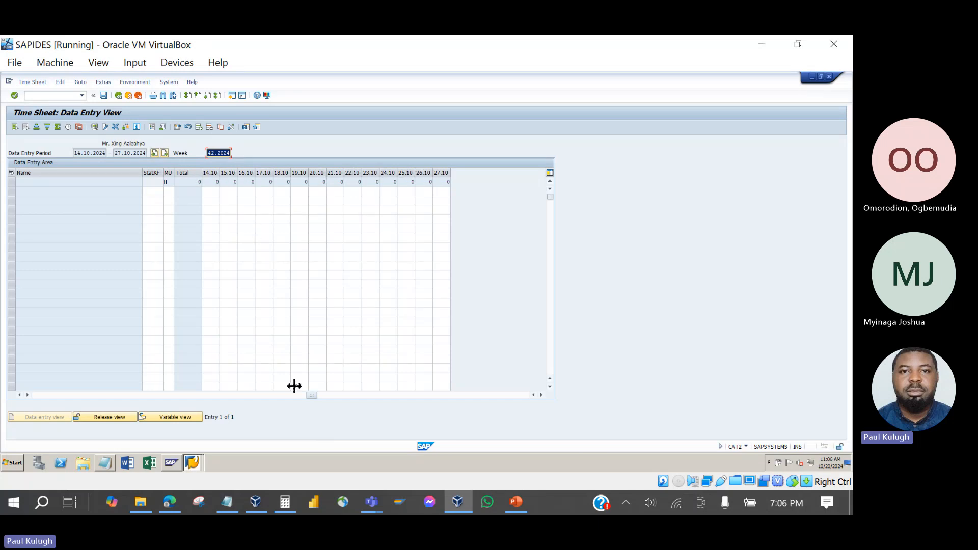
{"action": "left_click_drag", "start_coordinate": [315, 395], "coordinate": [112, 362]}
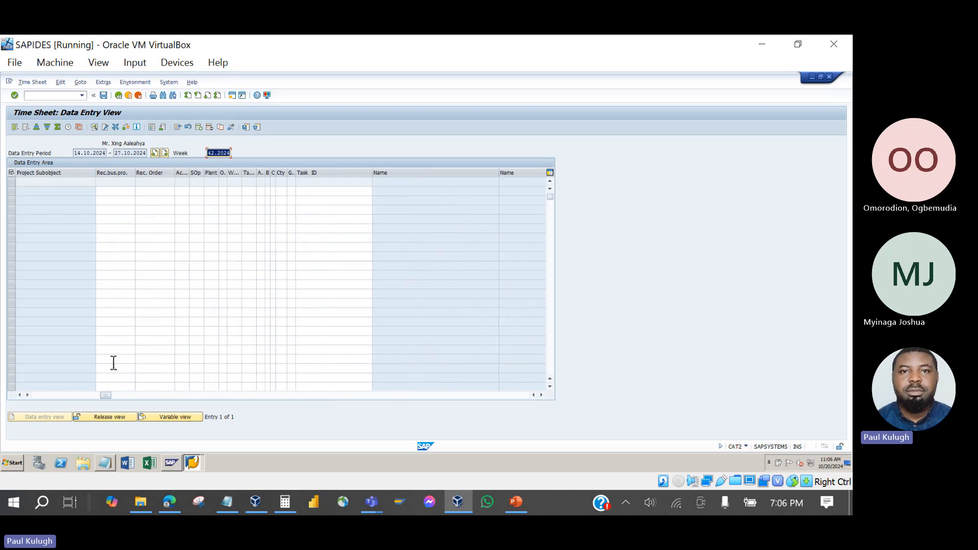
{"action": "left_click", "coordinate": [156, 191]}
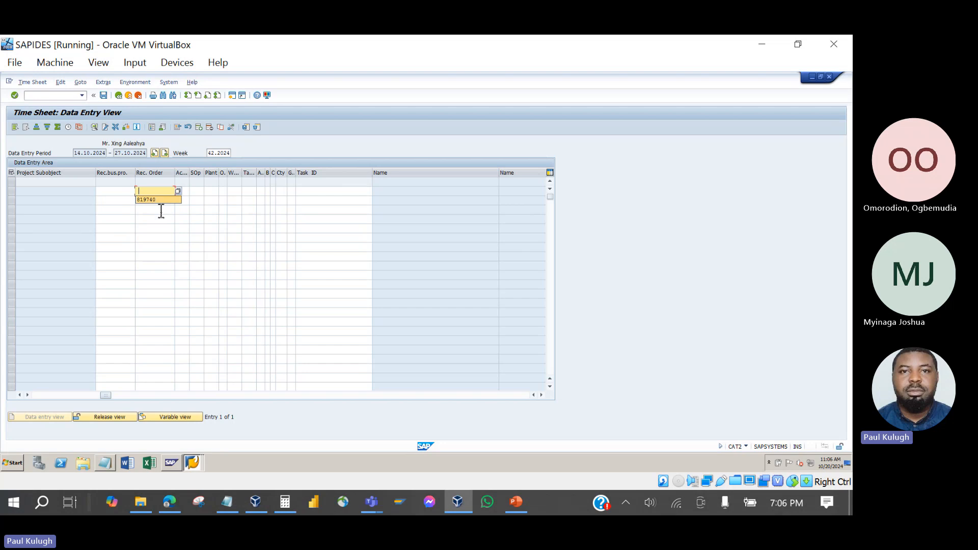
{"action": "left_click", "coordinate": [158, 195]}
{"action": "type", "text": "819940"}
{"action": "key", "text": "Return"}
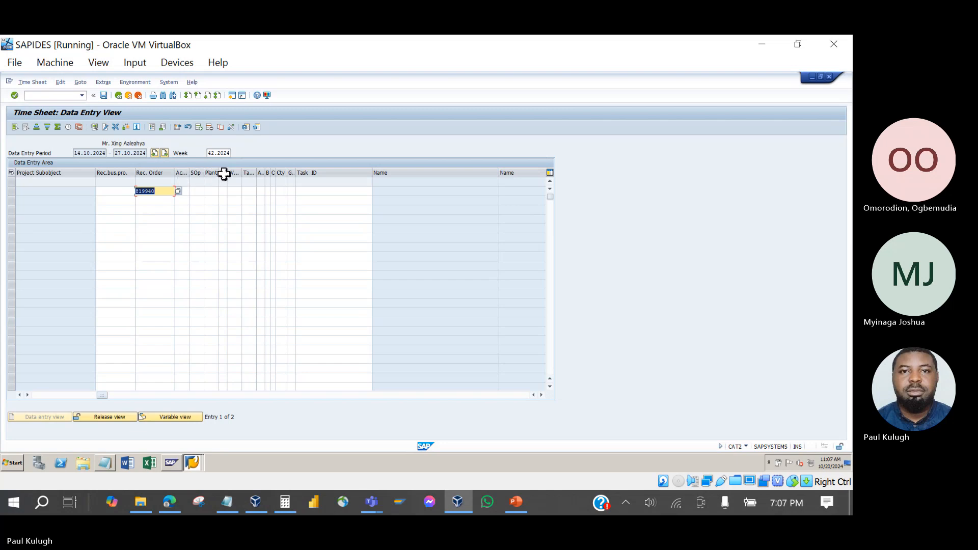
Assign operation 0010 Monitor vibration to the order 819940 row after the missing-operation message.
{"action": "left_click", "coordinate": [197, 192]}
{"action": "key", "text": "Return"}
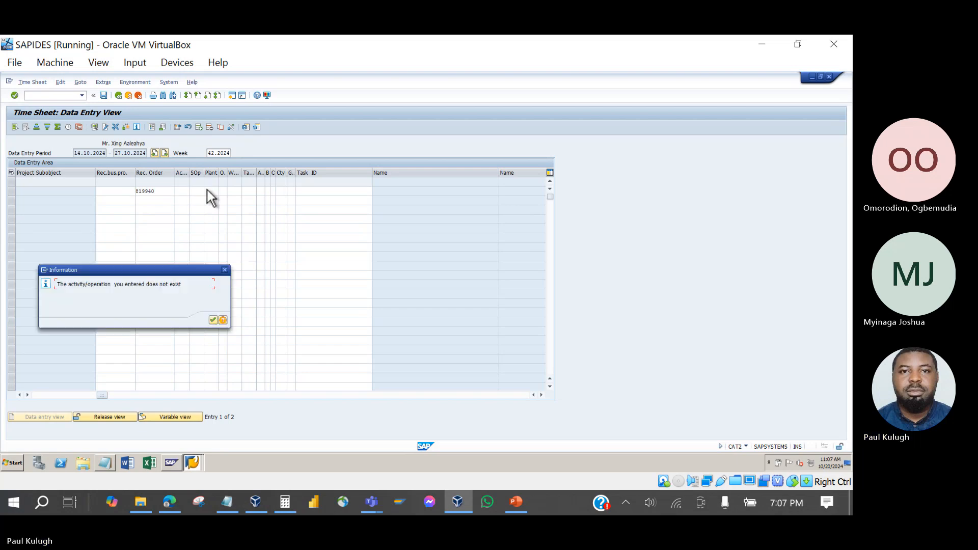
{"action": "left_click", "coordinate": [212, 320]}
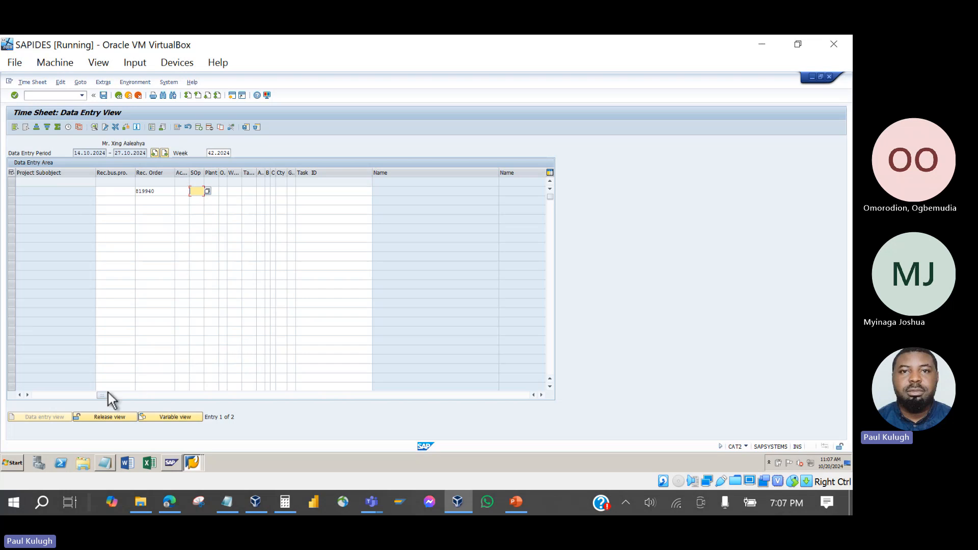
{"action": "mouse_move", "coordinate": [103, 396]}
{"action": "left_mouse_down"}
{"action": "mouse_move", "coordinate": [241, 390]}
{"action": "mouse_move", "coordinate": [56, 376]}
{"action": "mouse_move", "coordinate": [98, 377]}
{"action": "left_mouse_up"}
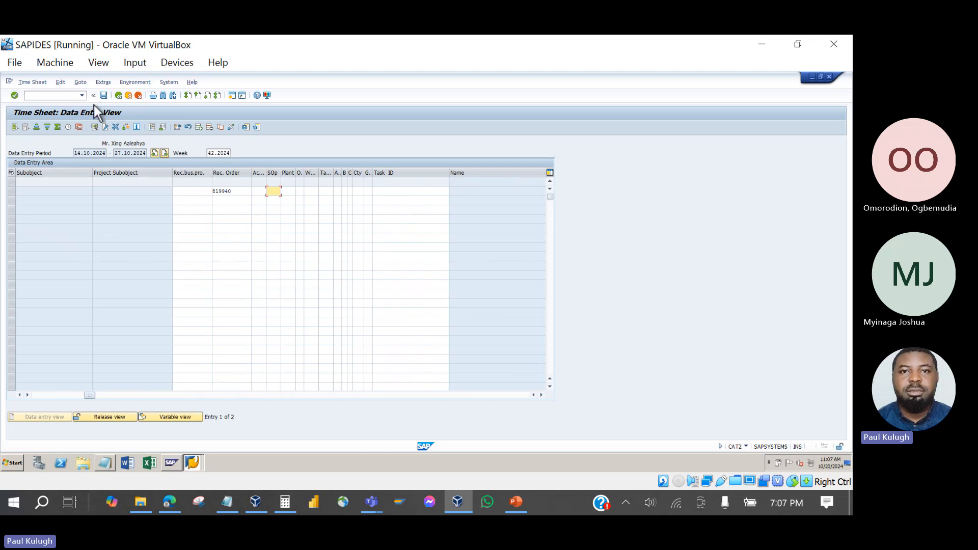
{"action": "left_click", "coordinate": [260, 192]}
{"action": "left_click", "coordinate": [270, 191]}
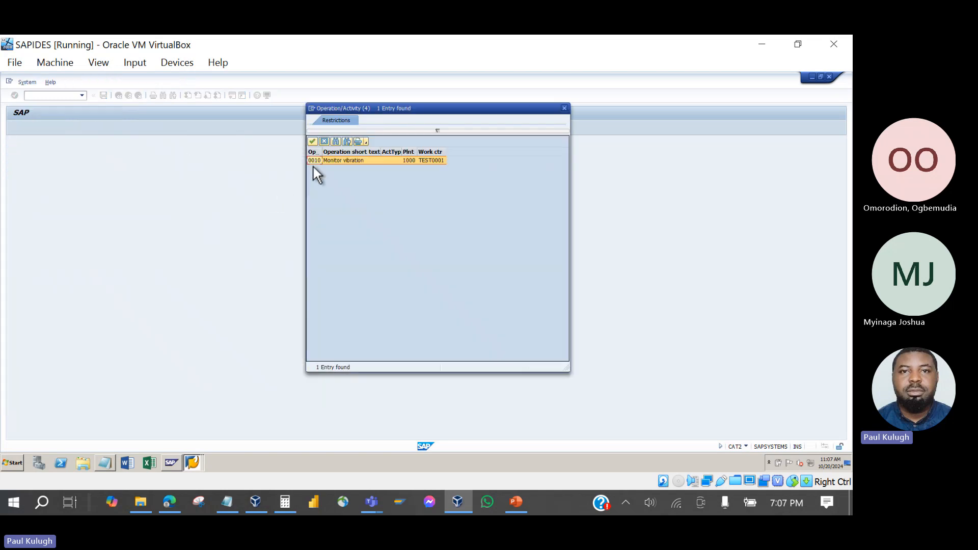
{"action": "double_click", "coordinate": [315, 162]}
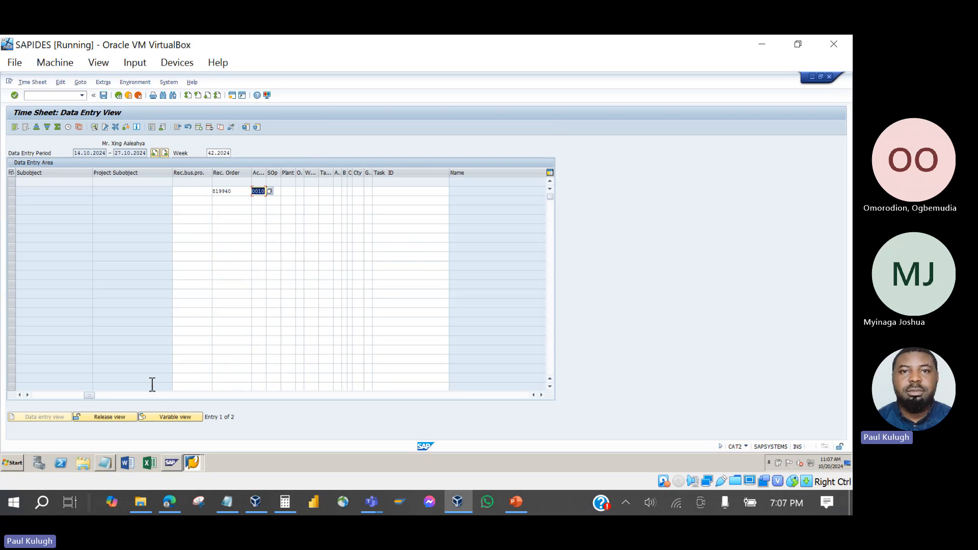
Enter hours under 16.10 and submit, raising the 'Version 0 not defined for 2024' error.
{"action": "left_click_drag", "start_coordinate": [88, 396], "coordinate": [313, 372]}
{"action": "left_click", "coordinate": [247, 193]}
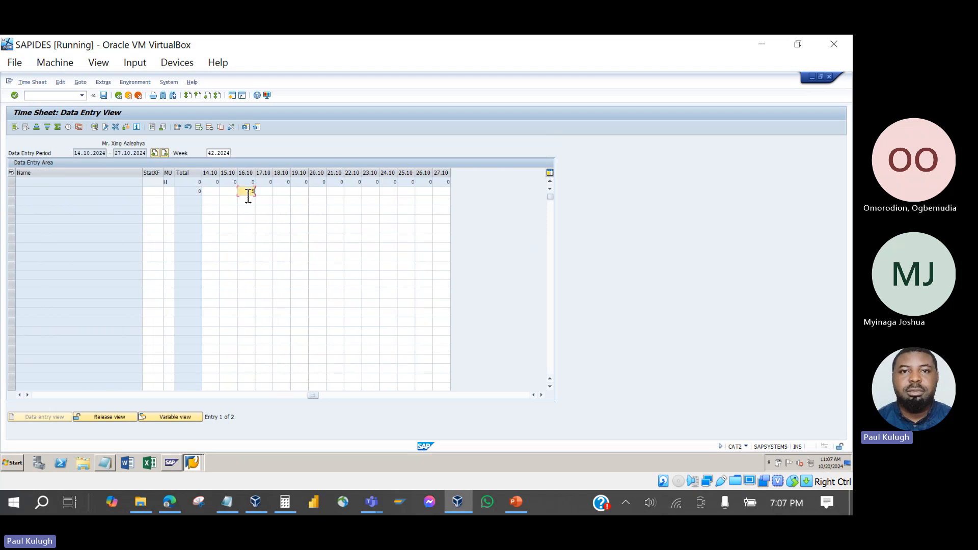
{"action": "key", "text": "Return"}
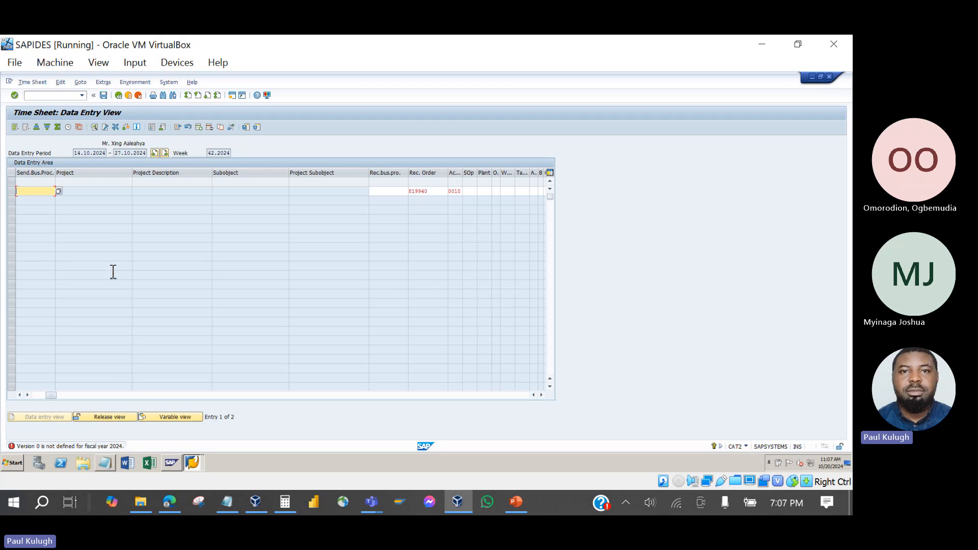
Fill in sender business process 1000 through the search help.
{"action": "left_click", "coordinate": [58, 191]}
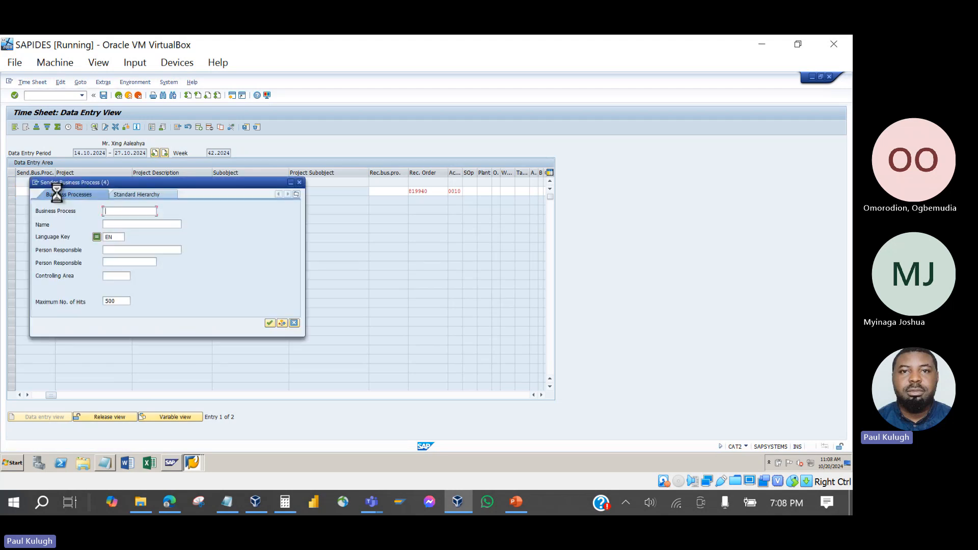
{"action": "key", "text": "Return"}
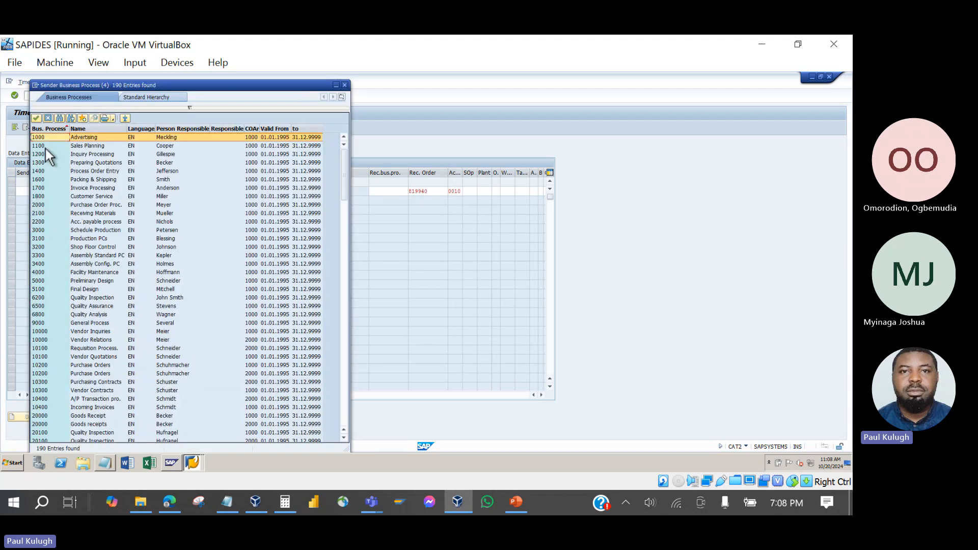
{"action": "key", "text": "Return"}
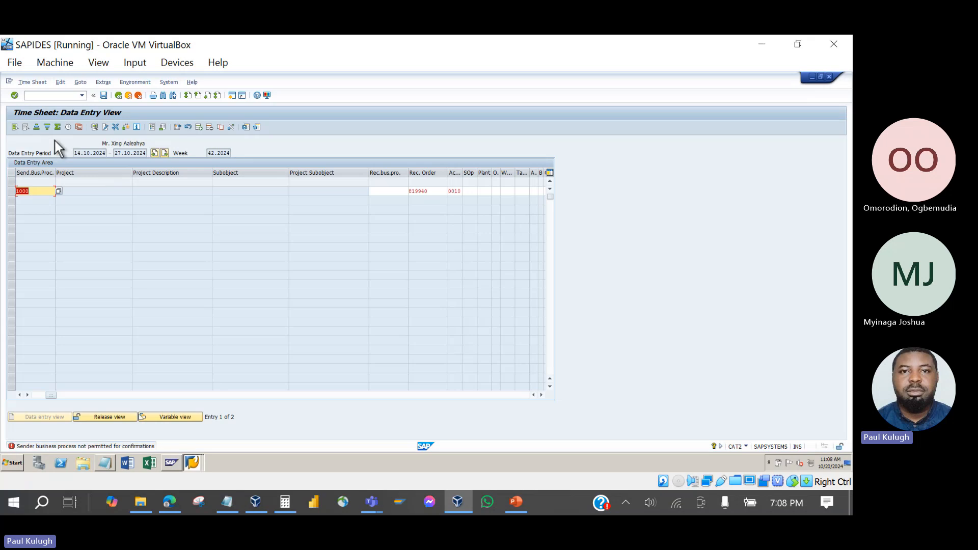
Try to save, go back and exit the erroring time sheet, then cancel time recording.
{"action": "left_click", "coordinate": [105, 96]}
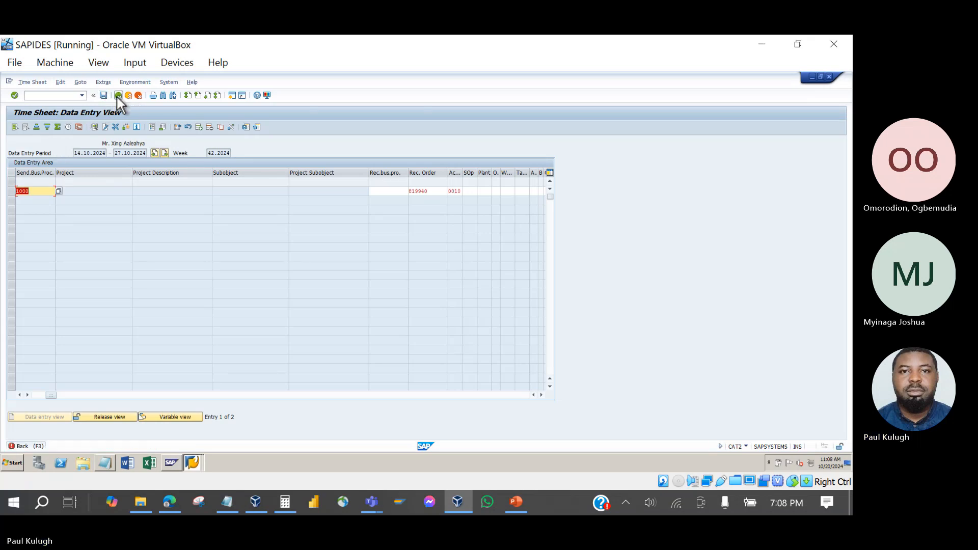
{"action": "left_click", "coordinate": [116, 95]}
{"action": "left_click", "coordinate": [128, 96]}
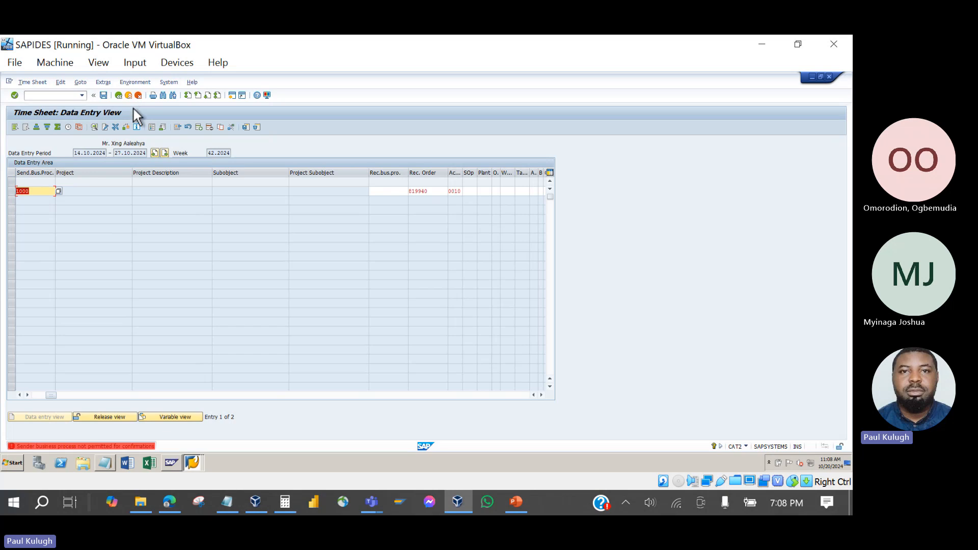
{"action": "left_click", "coordinate": [139, 96]}
Discard the PM1 data, select profile PM2, and reopen the week 42.2024 time sheet.
{"action": "left_click", "coordinate": [118, 253]}
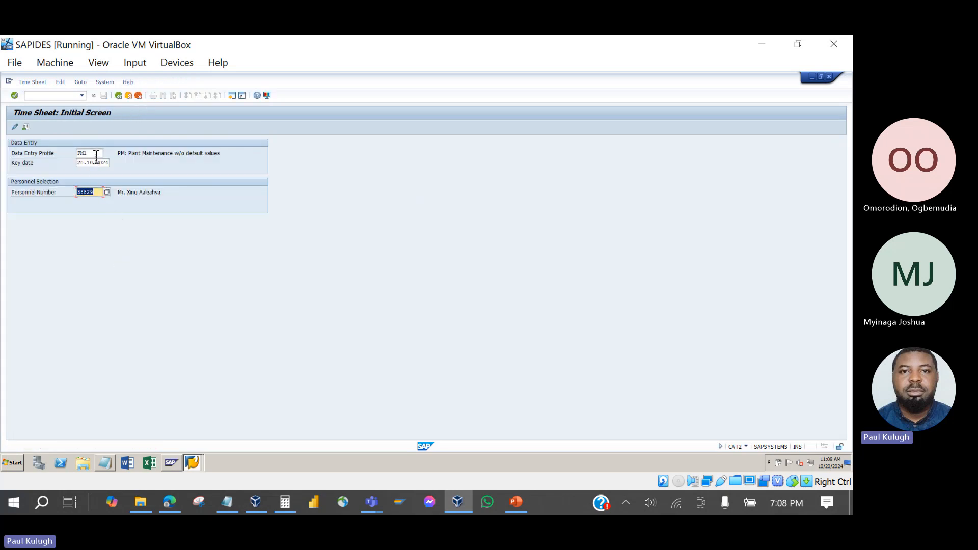
{"action": "left_click", "coordinate": [99, 154]}
{"action": "left_click", "coordinate": [107, 153]}
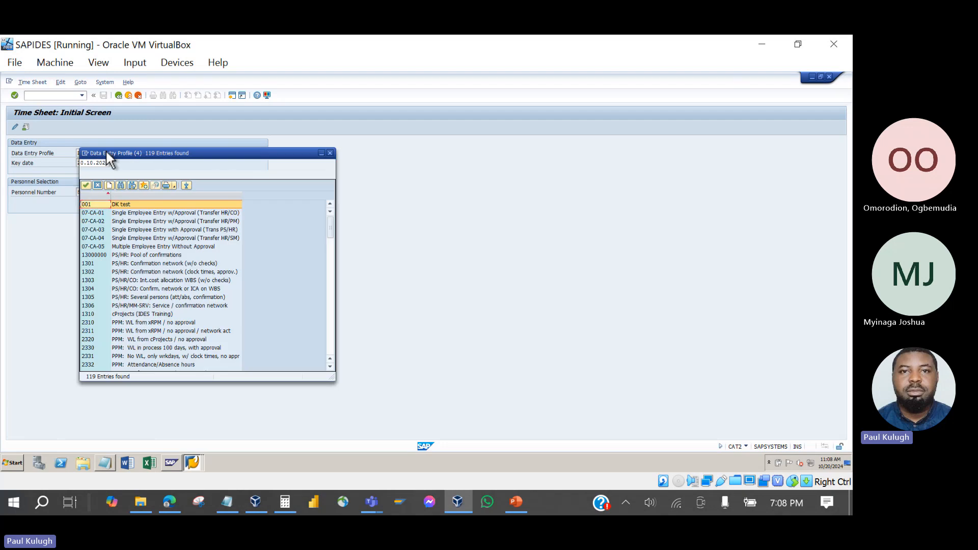
{"action": "scroll", "coordinate": [144, 320], "scroll_direction": "down", "scroll_amount": 20}
{"action": "scroll", "coordinate": [144, 320], "scroll_direction": "down", "scroll_amount": 10}
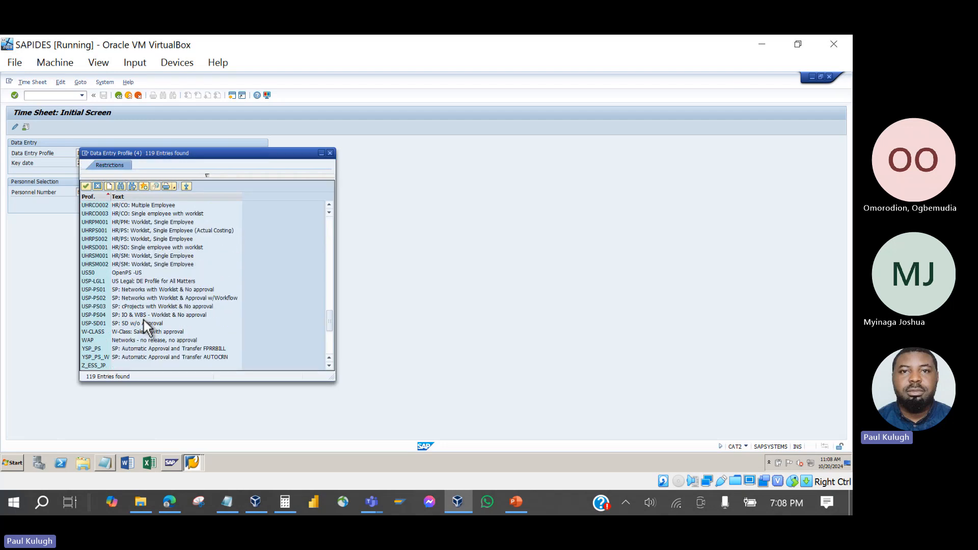
{"action": "scroll", "coordinate": [145, 326], "scroll_direction": "down", "scroll_amount": 2}
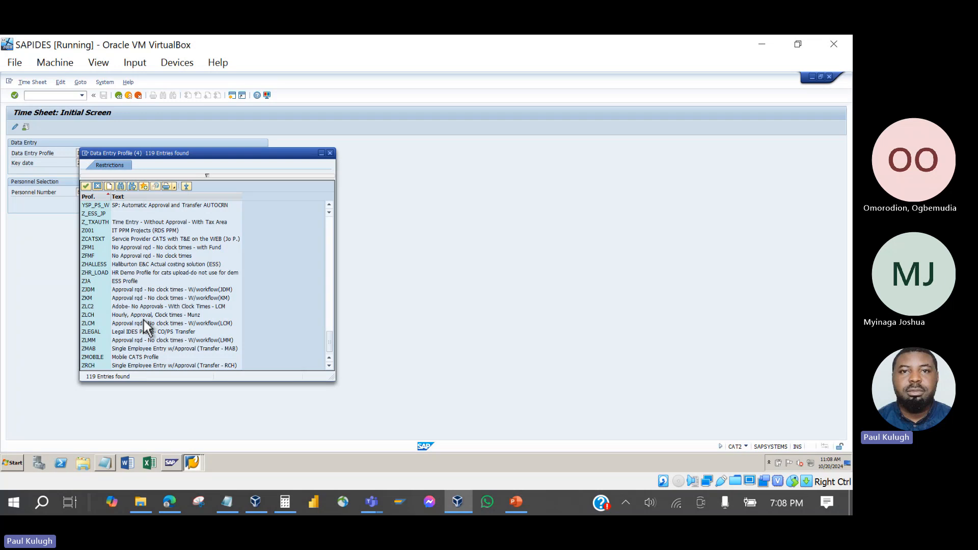
{"action": "scroll", "coordinate": [145, 326], "scroll_direction": "up", "scroll_amount": 4}
{"action": "scroll", "coordinate": [144, 320], "scroll_direction": "up", "scroll_amount": 6}
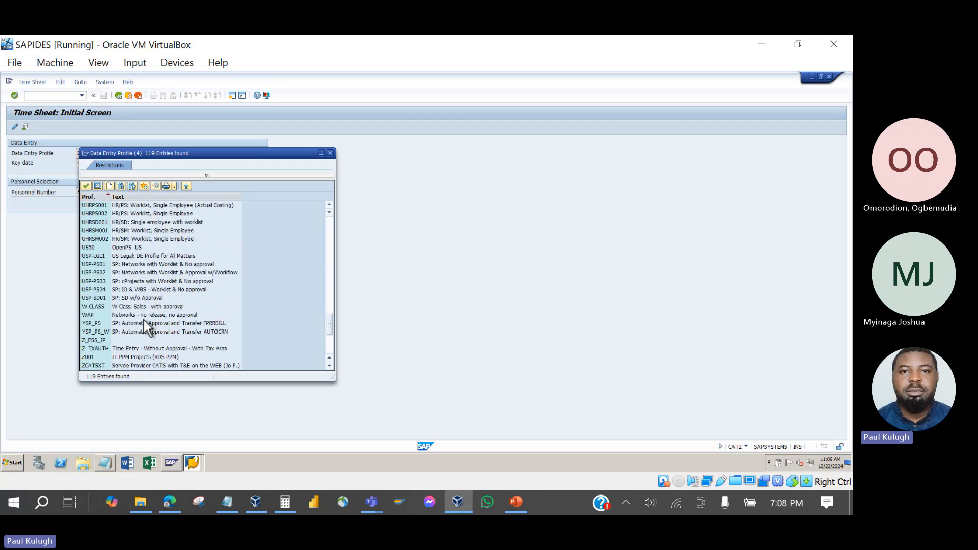
{"action": "scroll", "coordinate": [144, 320], "scroll_direction": "up", "scroll_amount": 2}
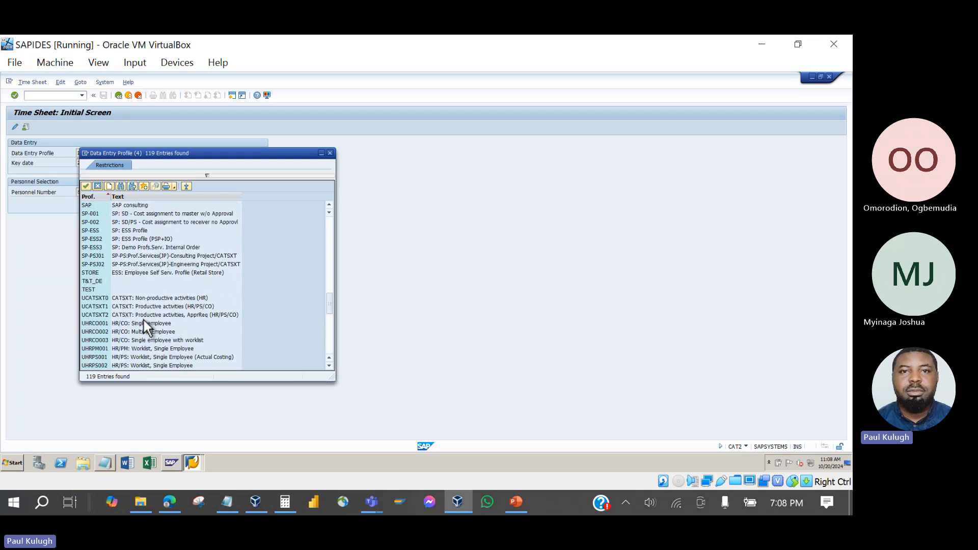
{"action": "scroll", "coordinate": [144, 320], "scroll_direction": "up", "scroll_amount": 3}
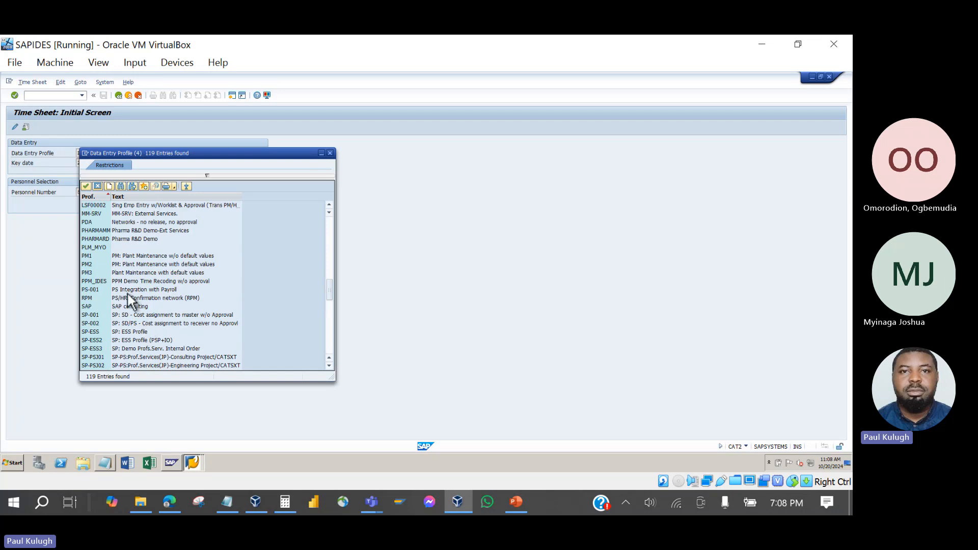
{"action": "double_click", "coordinate": [130, 262]}
{"action": "key", "text": "Return"}
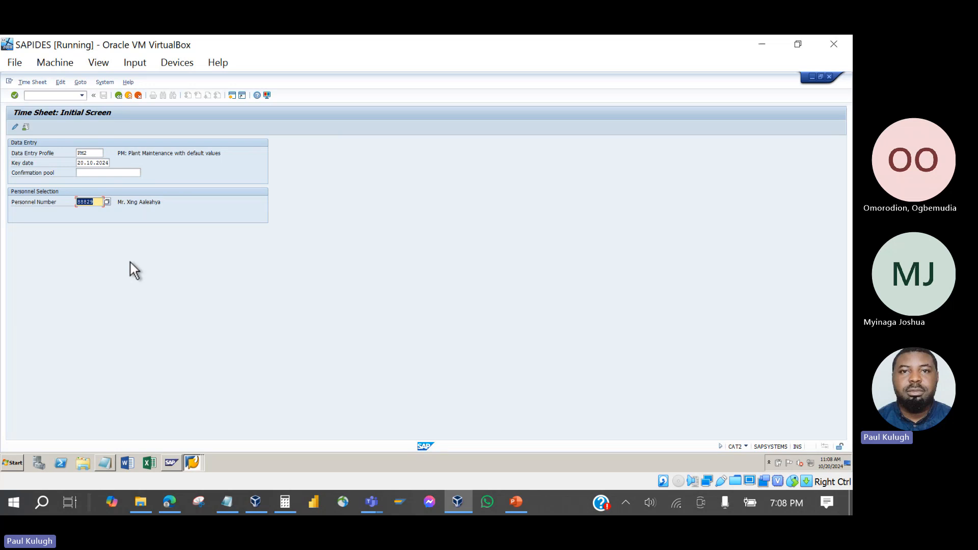
{"action": "left_click", "coordinate": [17, 126]}
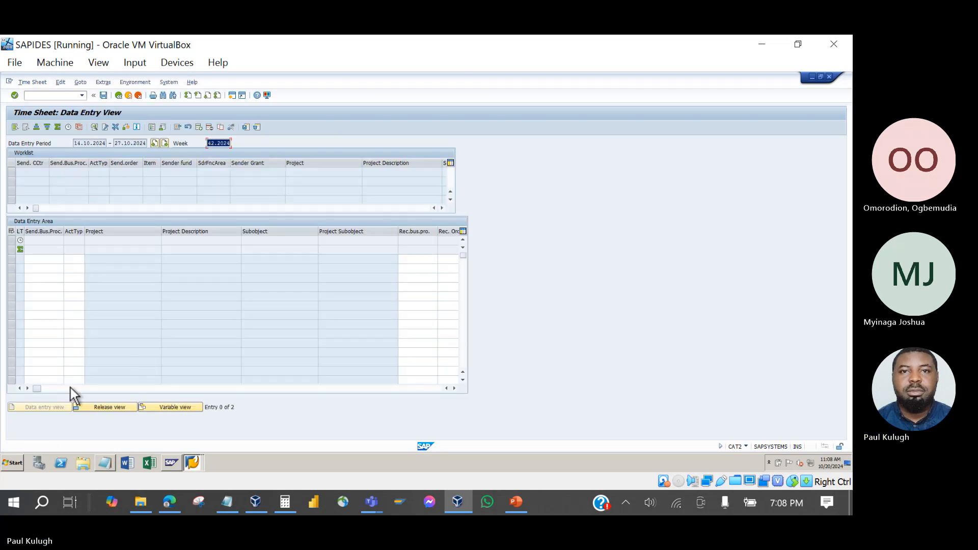
{"action": "mouse_move", "coordinate": [37, 390]}
{"action": "left_mouse_down"}
{"action": "mouse_move", "coordinate": [326, 389]}
{"action": "mouse_move", "coordinate": [38, 389]}
{"action": "left_mouse_up"}
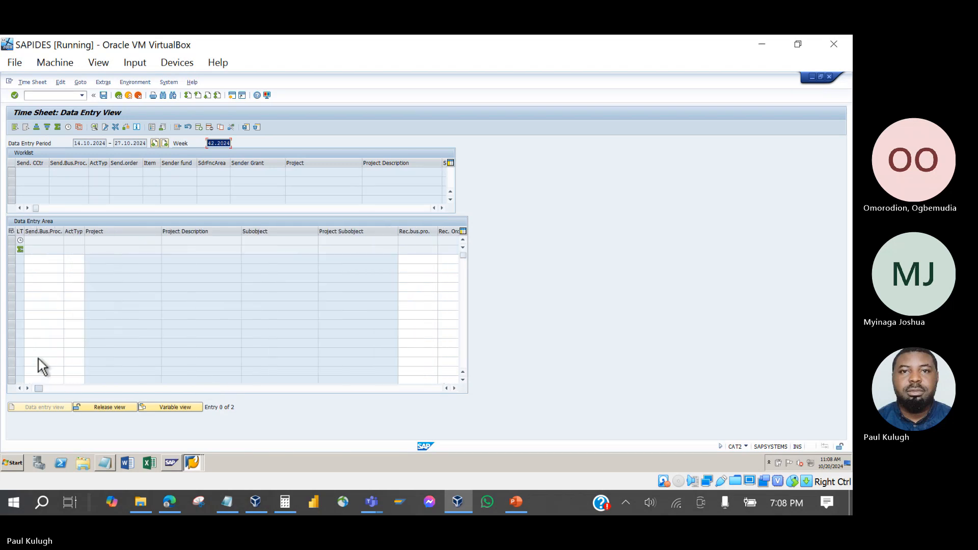
Cancel the PM2 time sheet, choose profile PM3, and reopen the week 42.2024 time sheet.
{"action": "left_click", "coordinate": [136, 96]}
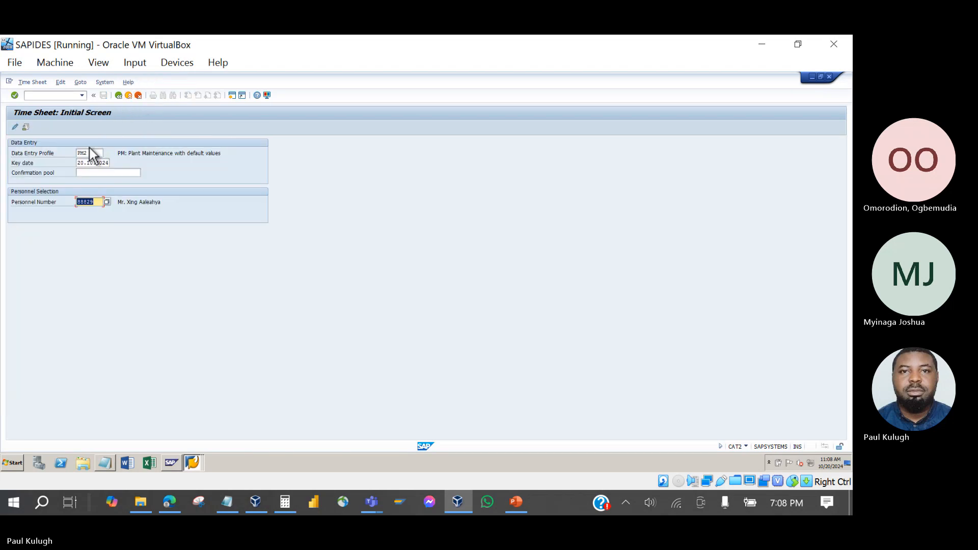
{"action": "left_click", "coordinate": [95, 155]}
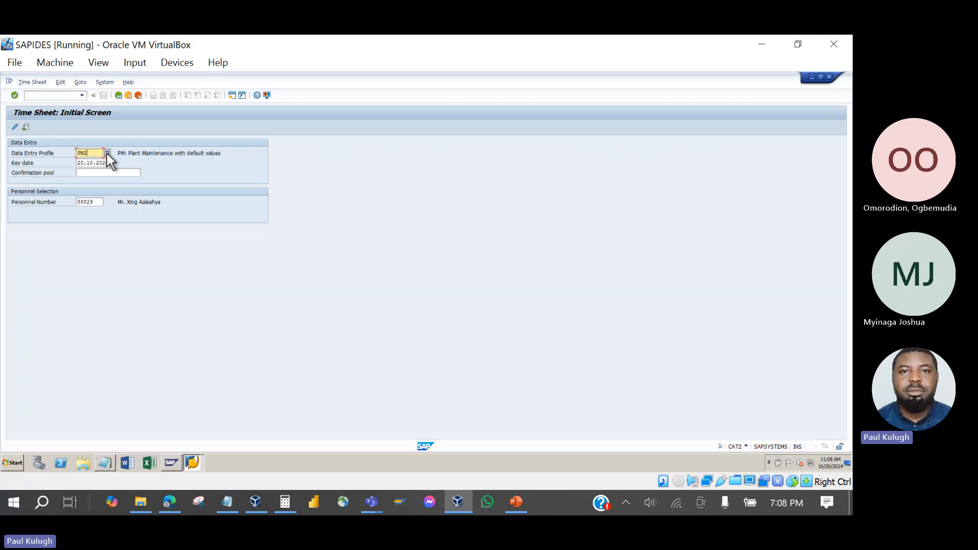
{"action": "left_click", "coordinate": [107, 152]}
{"action": "scroll", "coordinate": [114, 309], "scroll_direction": "down", "scroll_amount": 15}
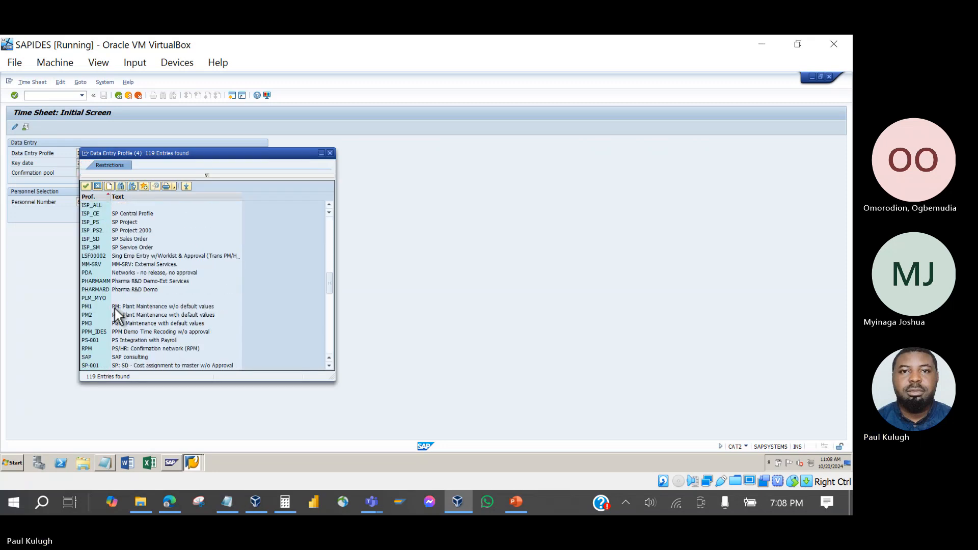
{"action": "double_click", "coordinate": [94, 324]}
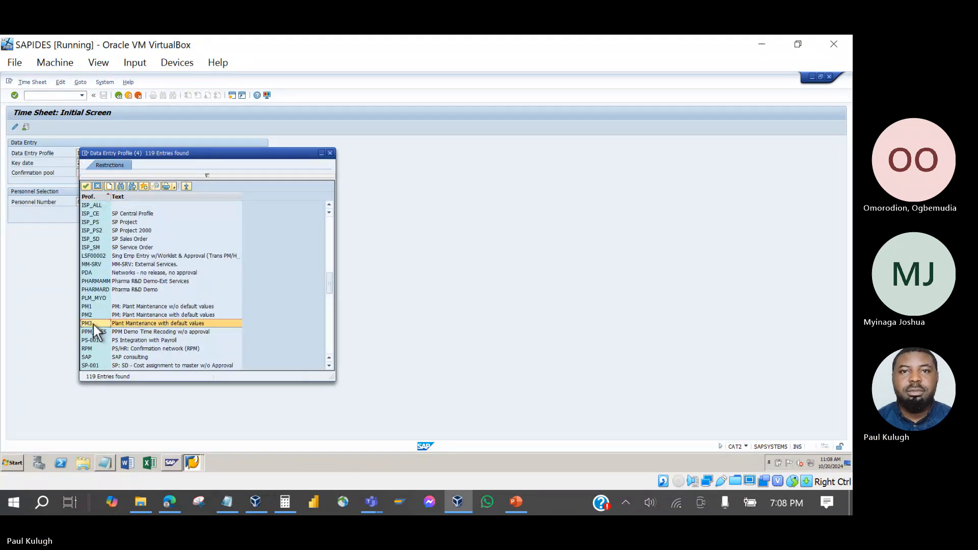
{"action": "left_click", "coordinate": [25, 126]}
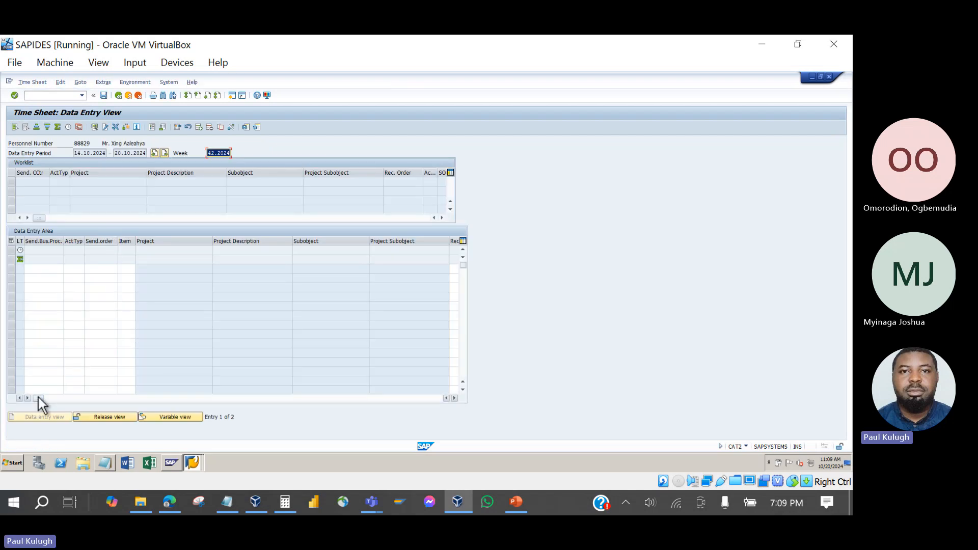
{"action": "left_click_drag", "start_coordinate": [39, 399], "coordinate": [149, 413]}
Enter receiver order 819940 with operation 0010 Monitor vibration on a new row.
{"action": "left_click", "coordinate": [122, 270]}
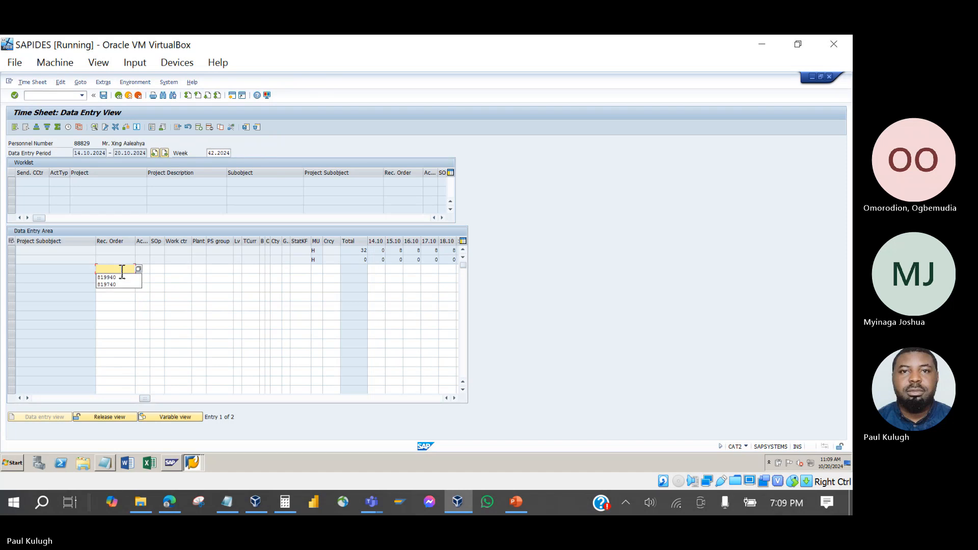
{"action": "left_click", "coordinate": [122, 277]}
{"action": "left_click", "coordinate": [144, 269]}
{"action": "left_click", "coordinate": [153, 269]}
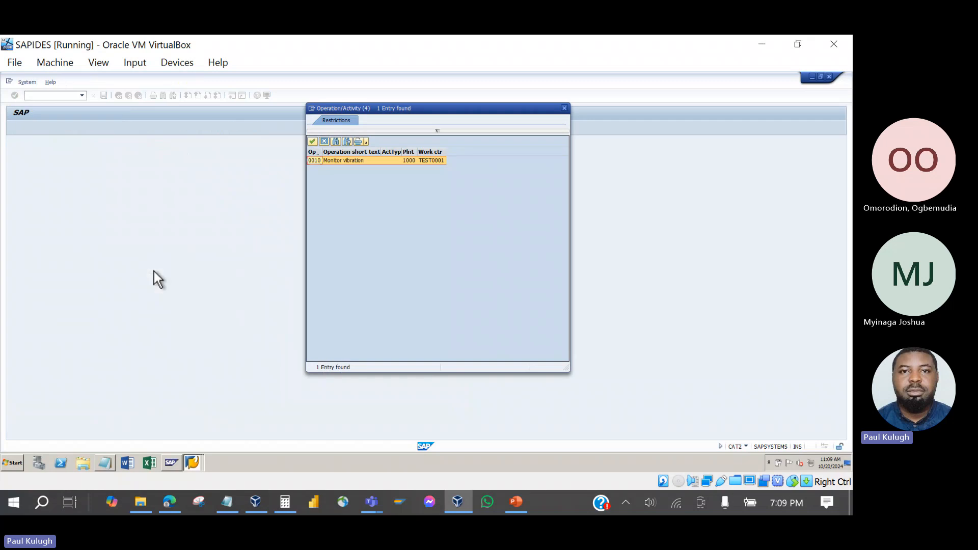
{"action": "double_click", "coordinate": [329, 160]}
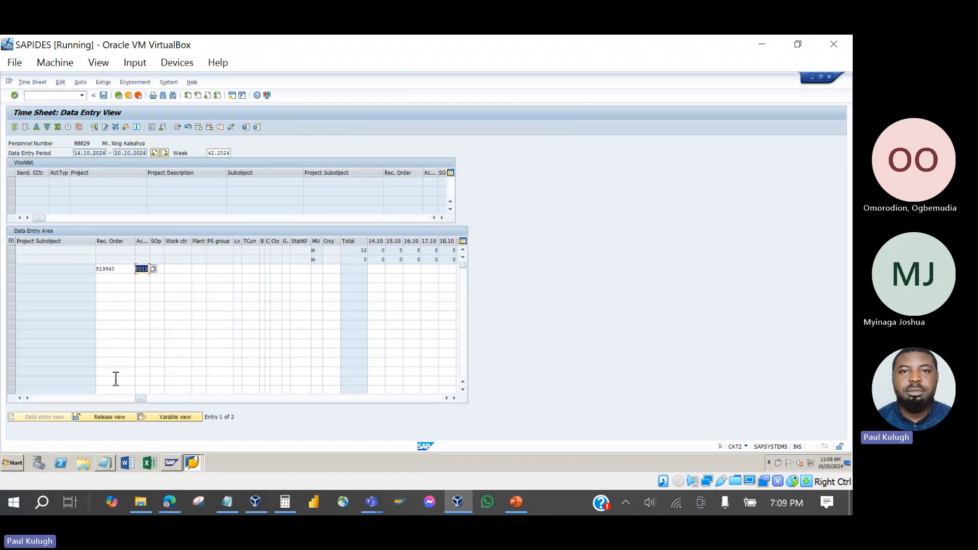
Set plant 1000 and submit hours for 14.10, triggering the 'Version 0 not defined' error.
{"action": "left_click", "coordinate": [203, 270]}
{"action": "type", "text": "1000"}
{"action": "key", "text": "Return"}
{"action": "left_click", "coordinate": [382, 270]}
{"action": "key", "text": "Return"}
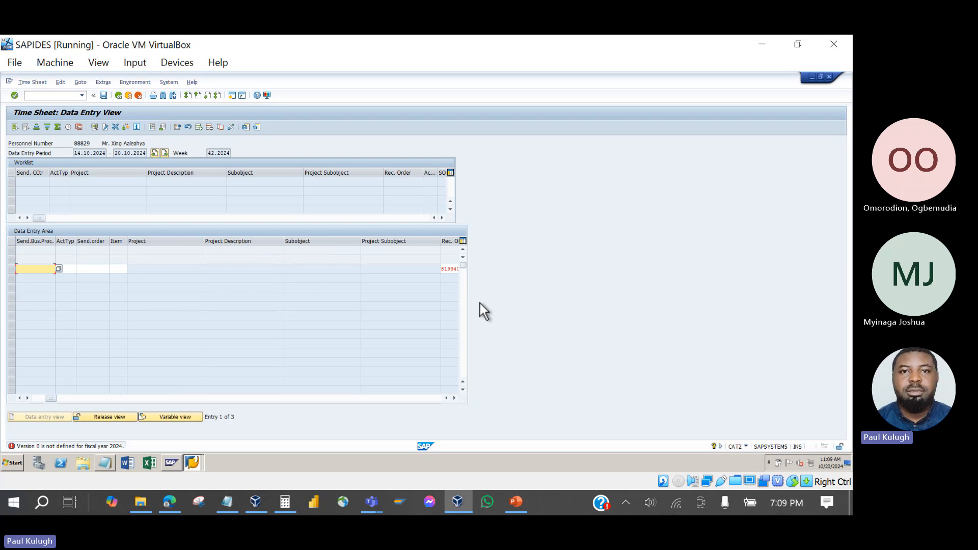
Set activity type 1215 on the row from the search help.
{"action": "left_click", "coordinate": [70, 271]}
{"action": "left_click", "coordinate": [79, 269]}
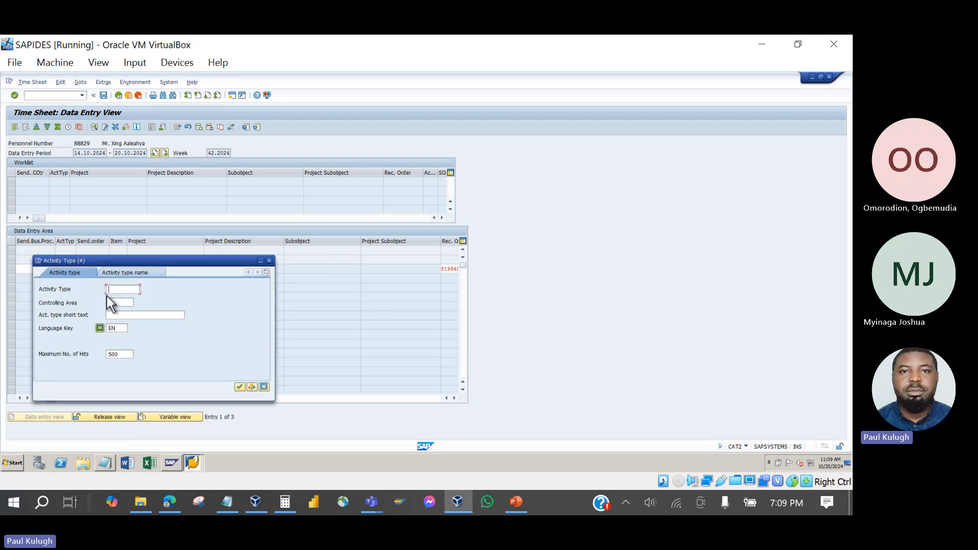
{"action": "key", "text": "Return"}
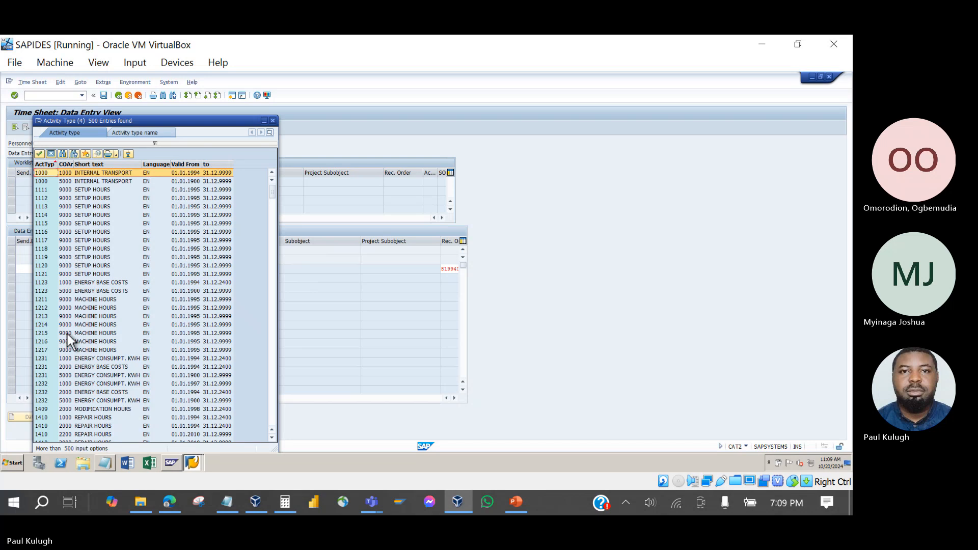
{"action": "double_click", "coordinate": [67, 334]}
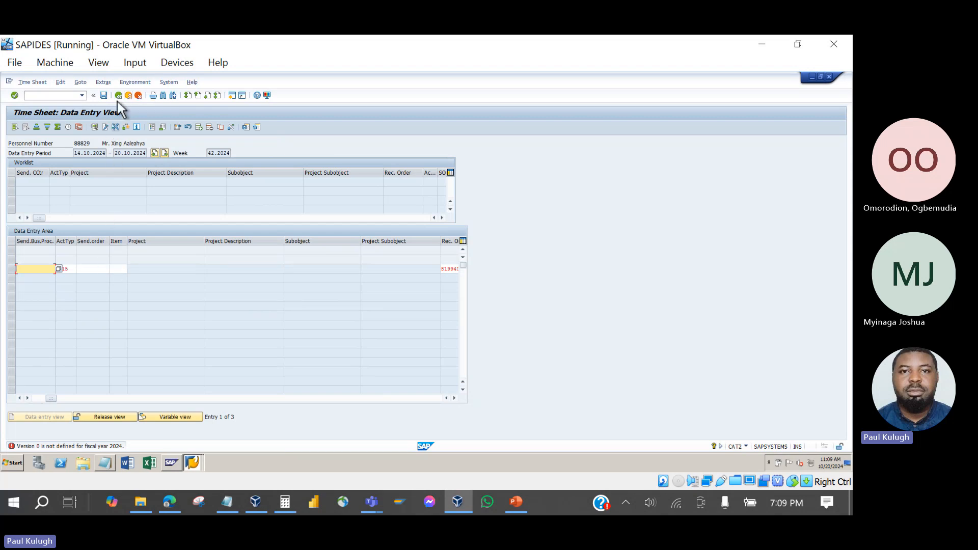
Attempt saving, then cancel and discard the PM3 time sheet and return to PowerPoint's Time Confirmation slide.
{"action": "left_click", "coordinate": [104, 95]}
{"action": "left_click", "coordinate": [130, 97]}
{"action": "left_click", "coordinate": [140, 97]}
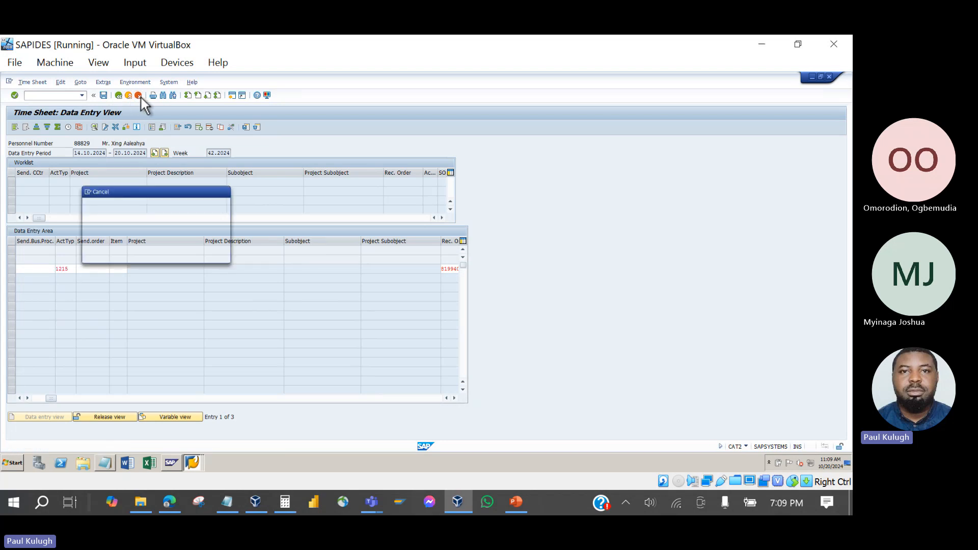
{"action": "left_click", "coordinate": [129, 255]}
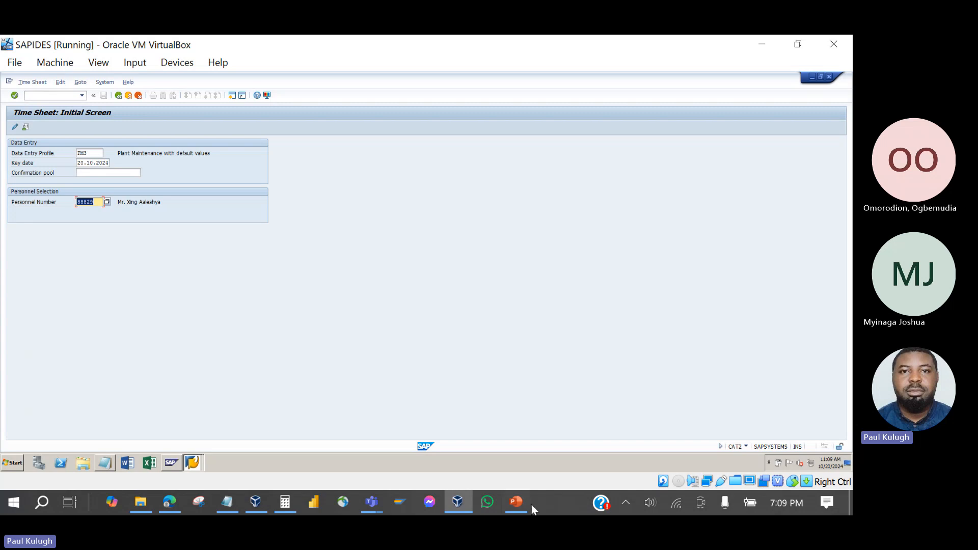
{"action": "left_click", "coordinate": [517, 504]}
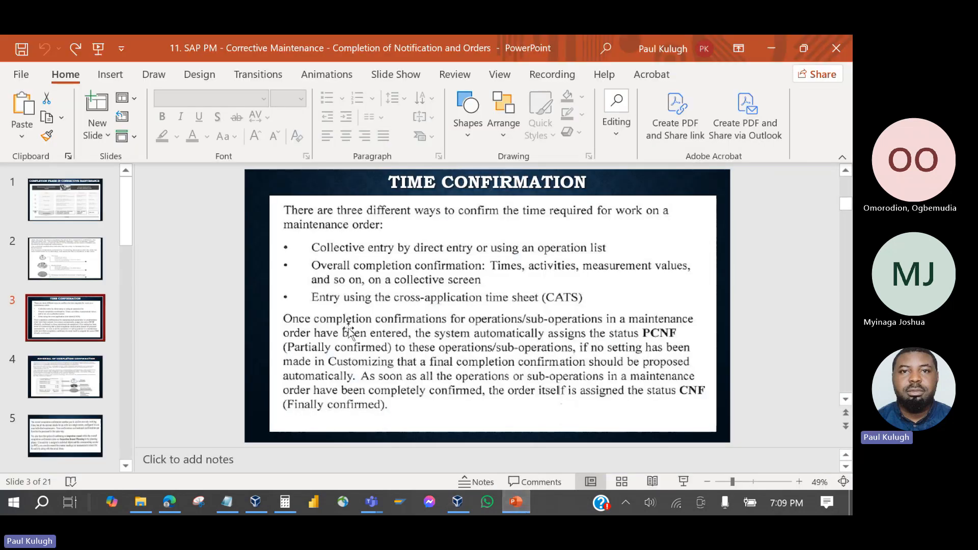
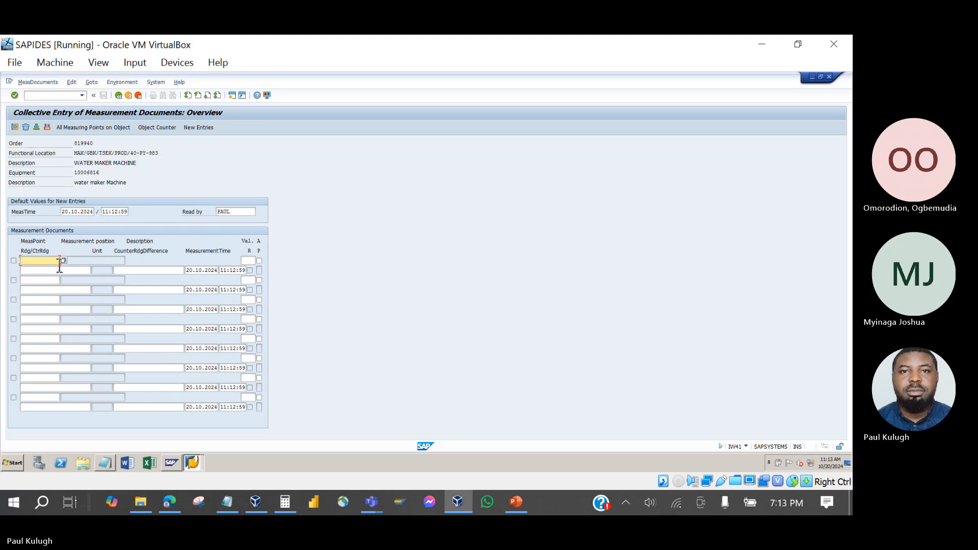
Enter measuring point 4000 and move through the reading fields.
{"action": "type", "text": "4000"}
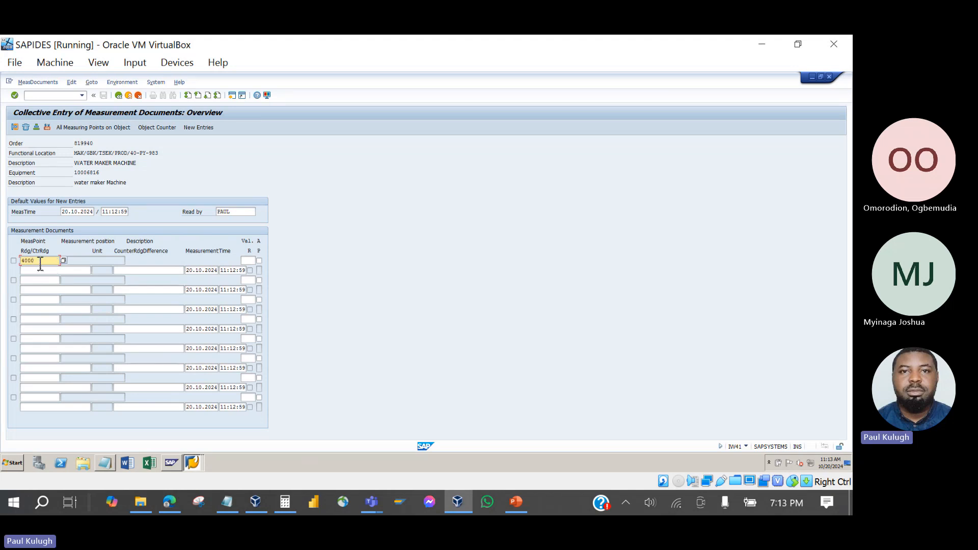
{"action": "key", "text": "Return"}
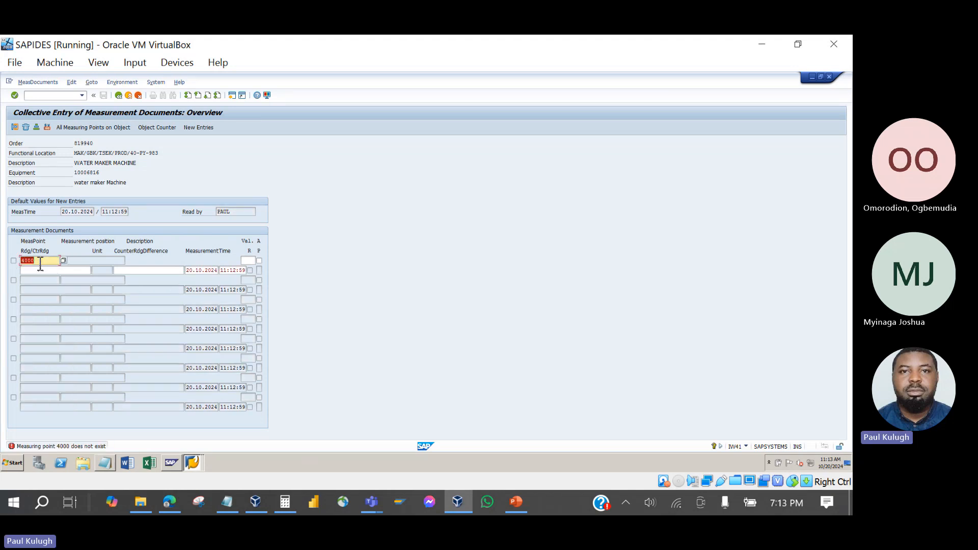
{"action": "left_click", "coordinate": [51, 270]}
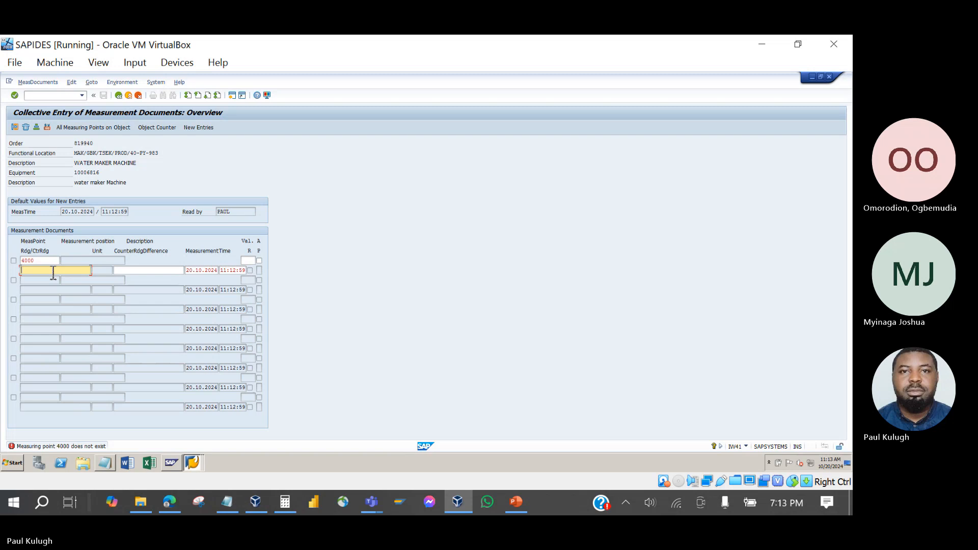
{"action": "left_click", "coordinate": [130, 271]}
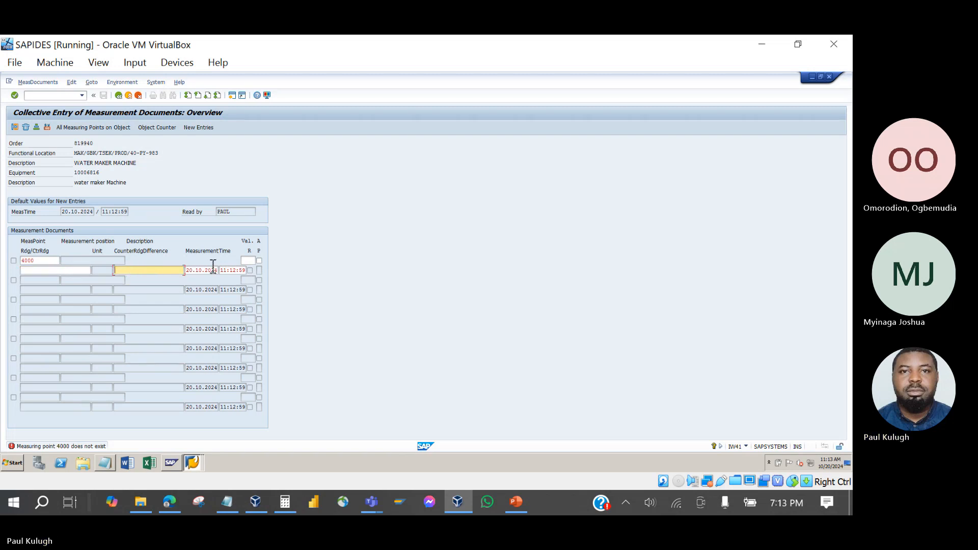
Delete the invalid measuring point 4000 and open the measuring point search.
{"action": "left_click", "coordinate": [48, 262]}
{"action": "double_click", "coordinate": [48, 262]}
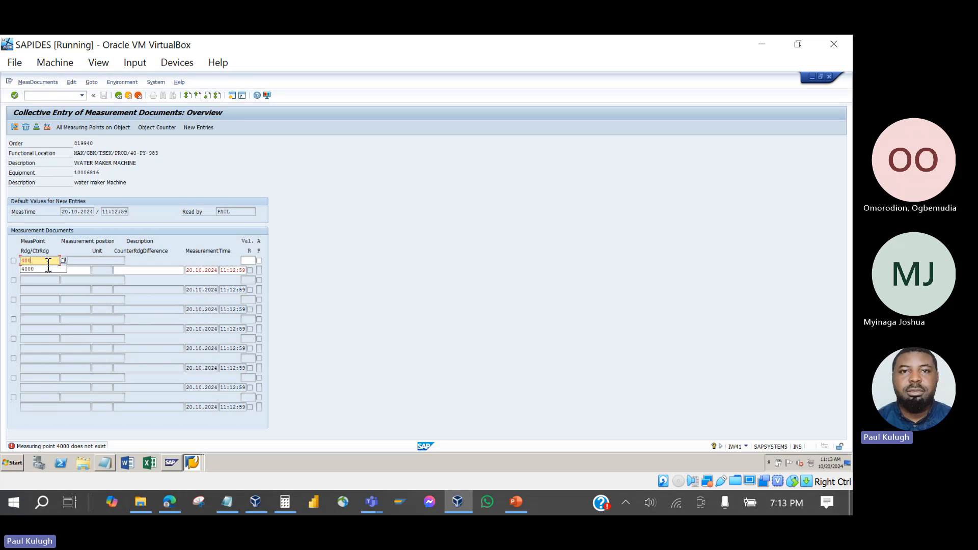
{"action": "key", "text": "BackSpace"}
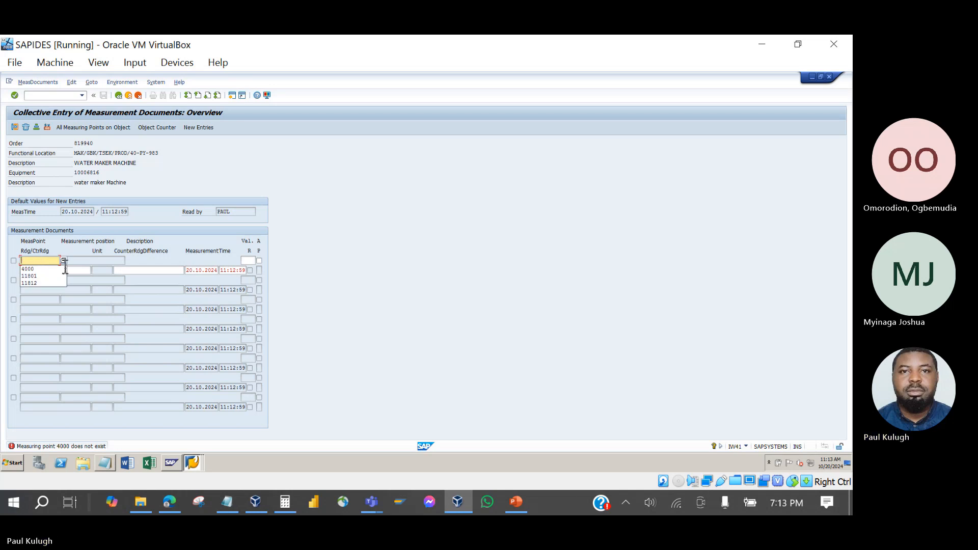
{"action": "left_click", "coordinate": [81, 266]}
{"action": "left_click", "coordinate": [49, 264]}
{"action": "left_click", "coordinate": [63, 261]}
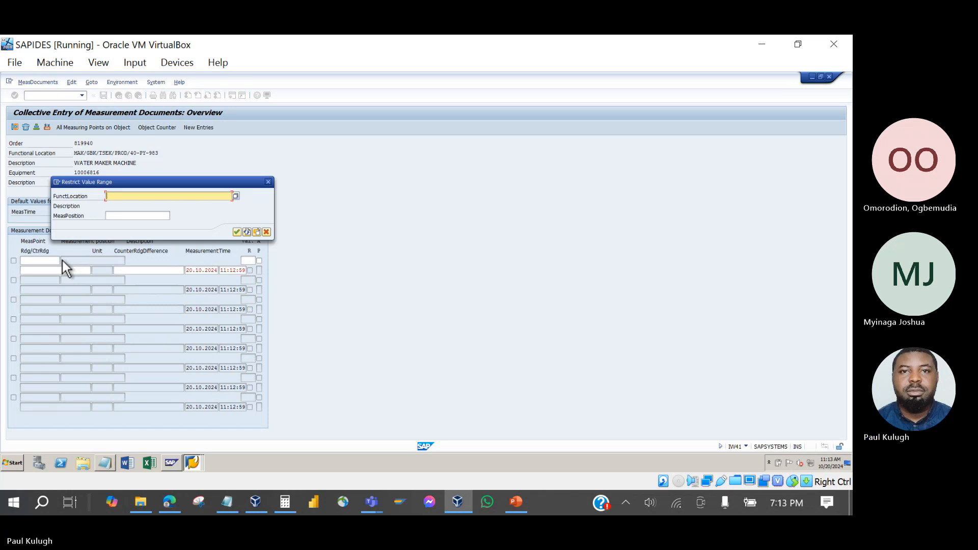
Restrict by functional location MAK*, then pick DIESEL GENERATOR 1 from the functional location search.
{"action": "type", "text": "Mak"}
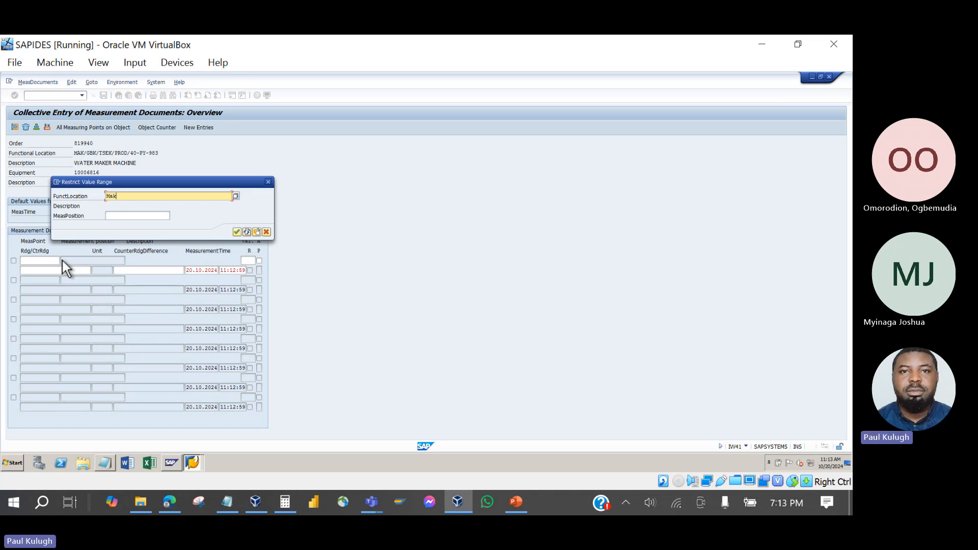
{"action": "type", "text": "*"}
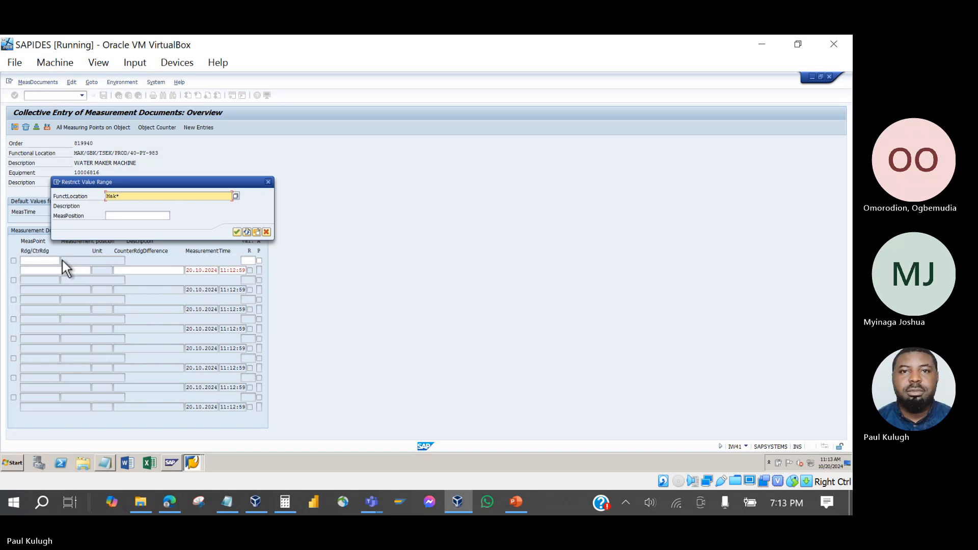
{"action": "key", "text": "Return"}
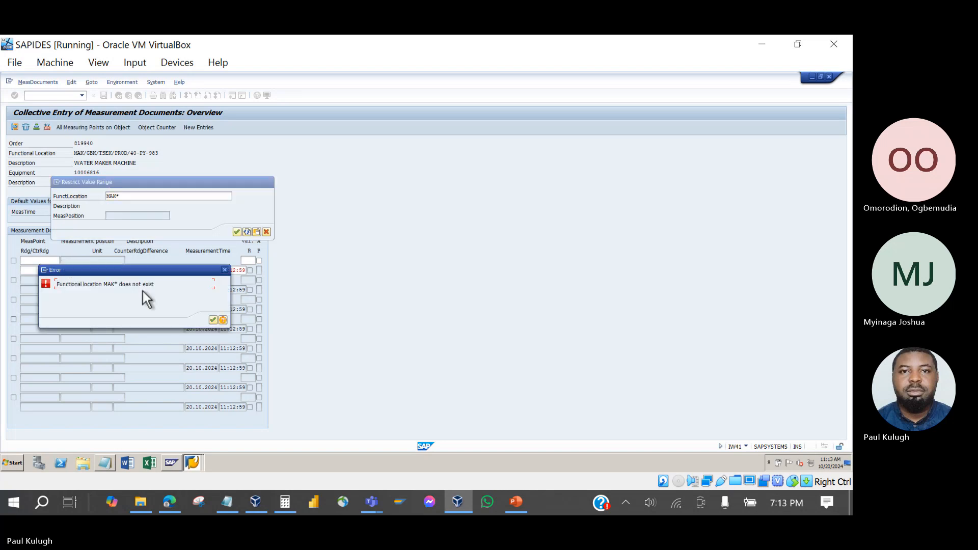
{"action": "left_click", "coordinate": [224, 271]}
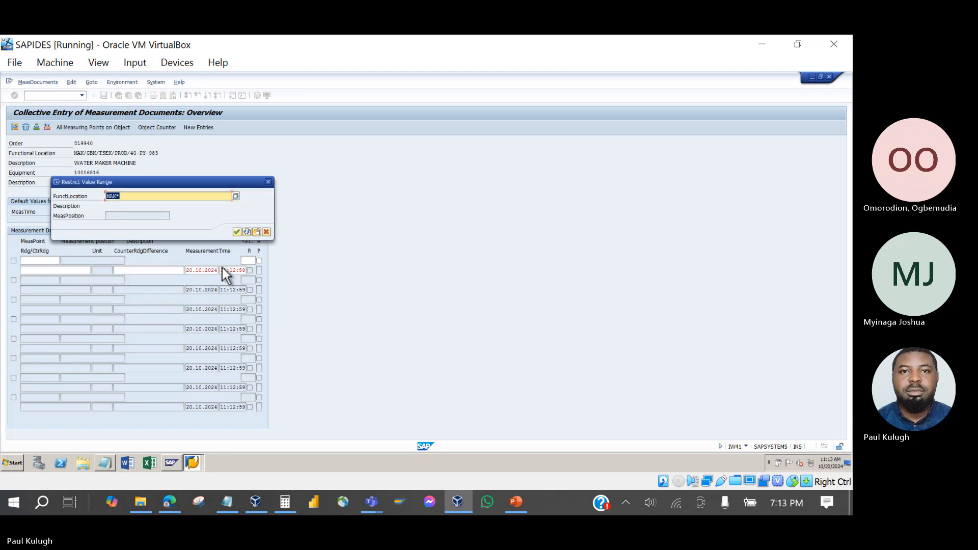
{"action": "left_click", "coordinate": [236, 196]}
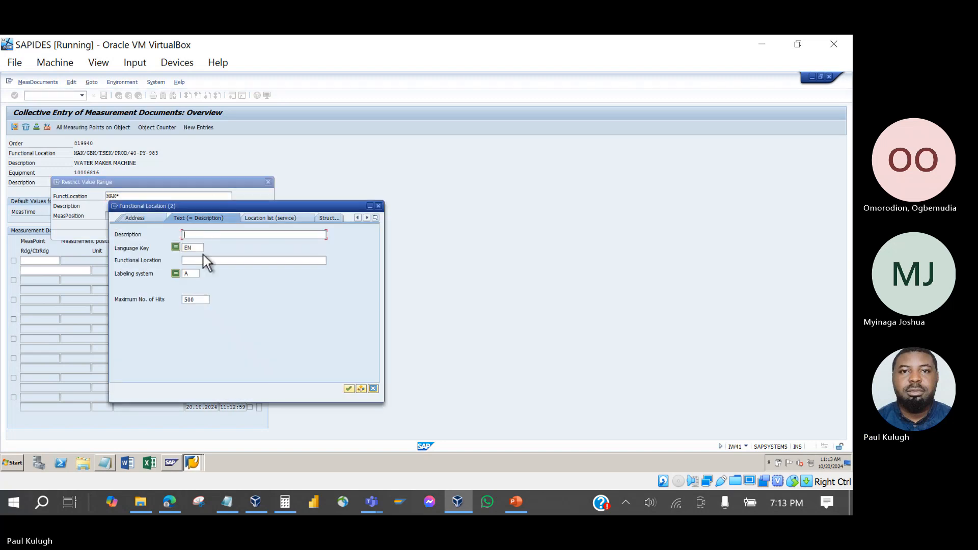
{"action": "left_click", "coordinate": [209, 261]}
{"action": "type", "text": "Mak*"}
{"action": "key", "text": "Return"}
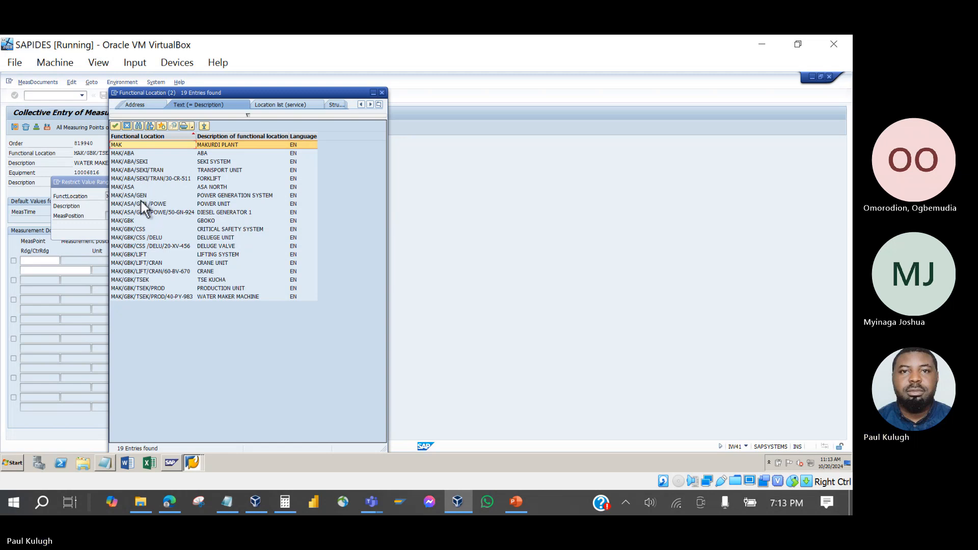
{"action": "double_click", "coordinate": [139, 211]}
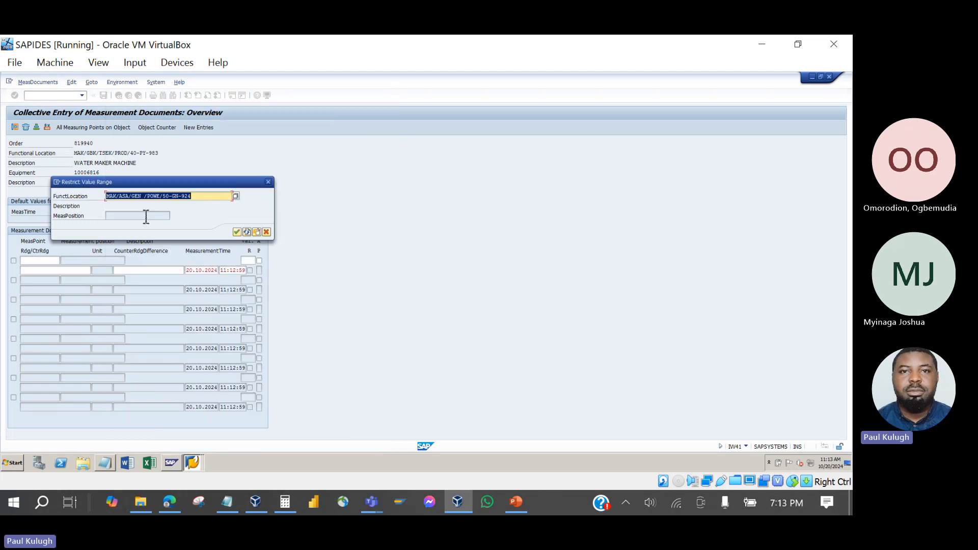
{"action": "left_click", "coordinate": [234, 234]}
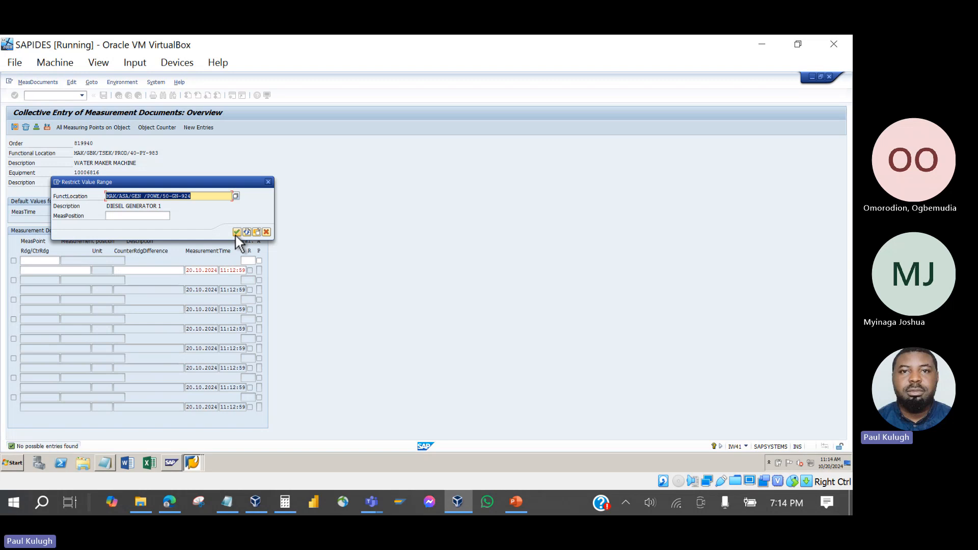
Repeat the mak* functional location search and rerun the measuring point search for DIESEL GENERATOR 1.
{"action": "left_click", "coordinate": [236, 196]}
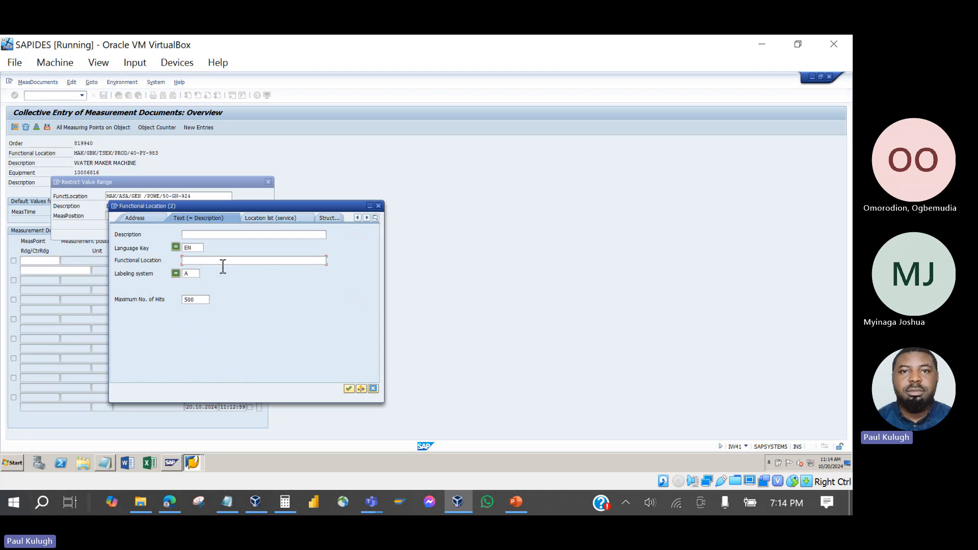
{"action": "type", "text": "mak*"}
{"action": "key", "text": "Return"}
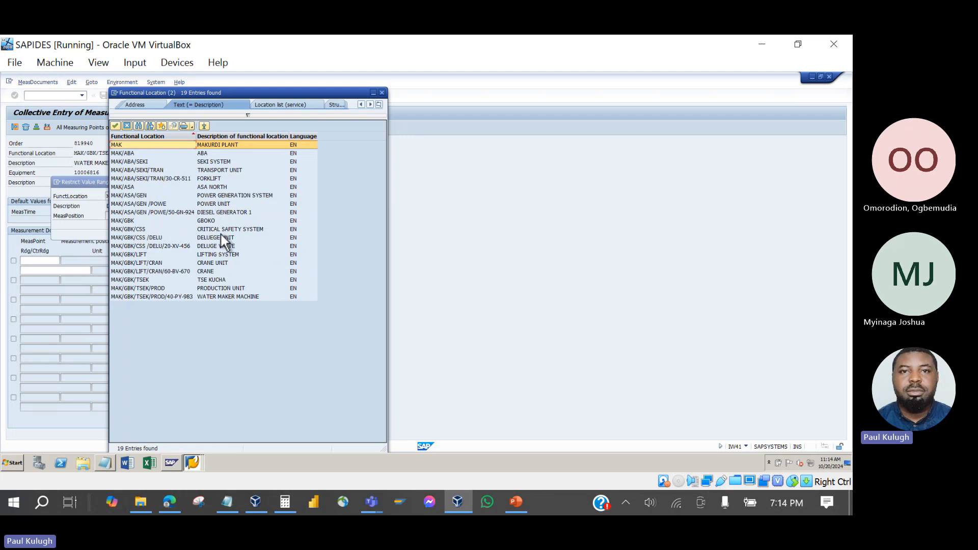
{"action": "left_click", "coordinate": [219, 213]}
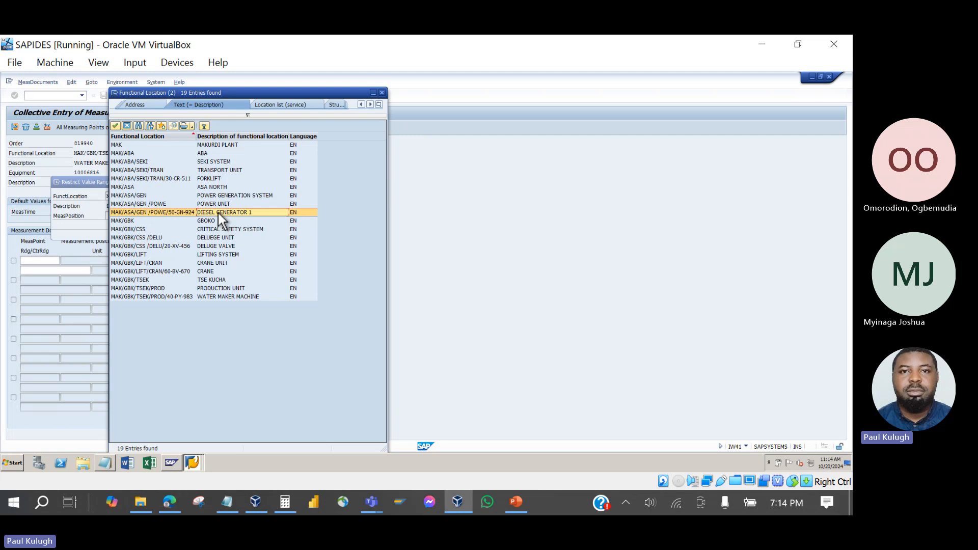
{"action": "double_click", "coordinate": [218, 211]}
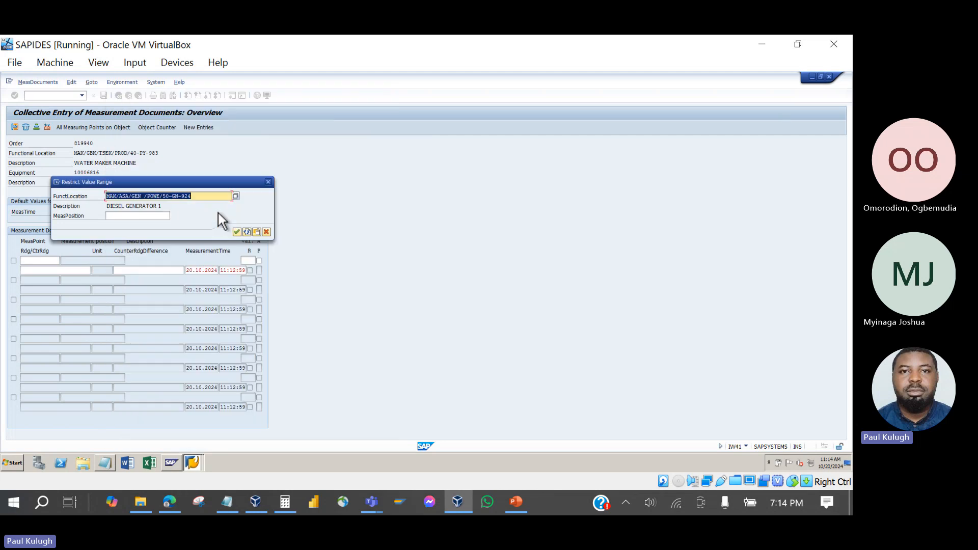
{"action": "left_click", "coordinate": [237, 231]}
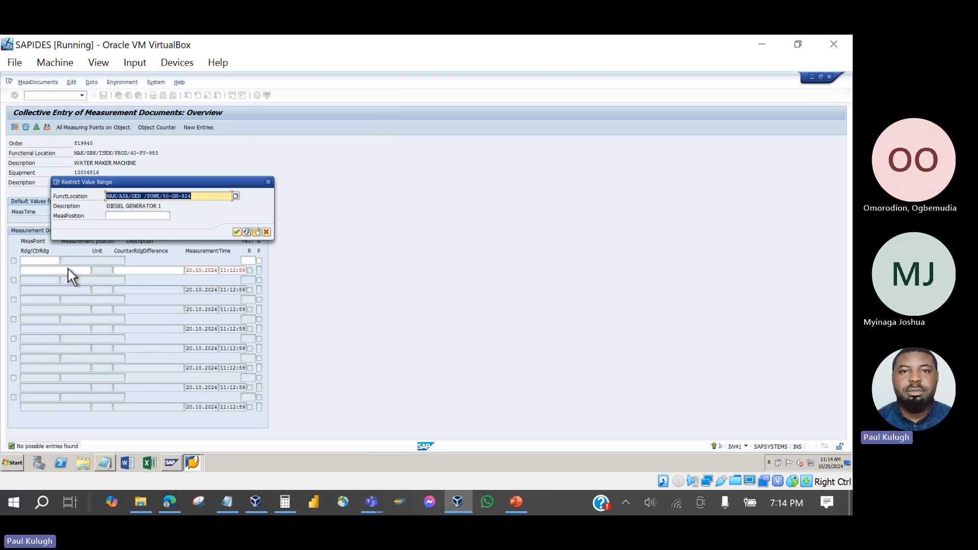
Close the empty search, return to the order confirmation actual data, and switch to PowerPoint.
{"action": "left_click", "coordinate": [267, 182]}
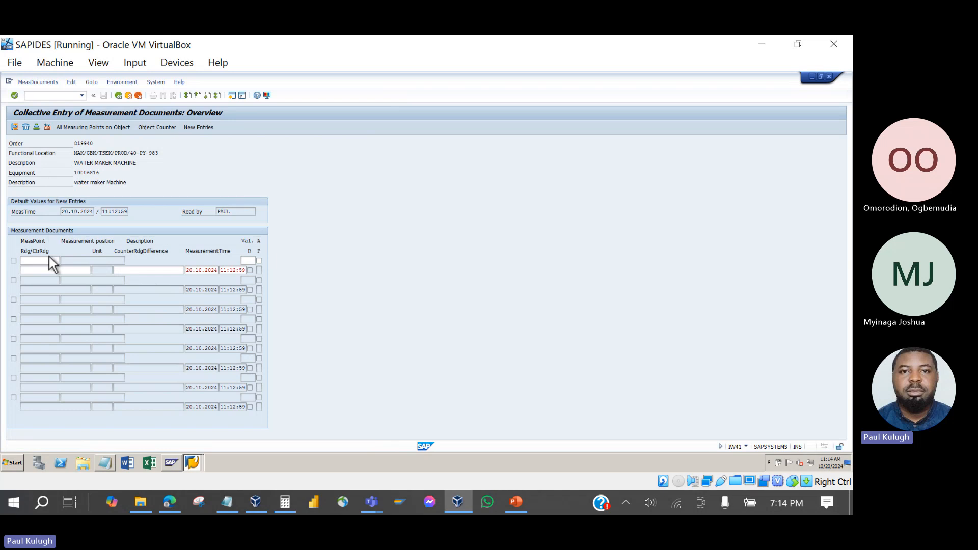
{"action": "left_click", "coordinate": [40, 272]}
{"action": "left_click", "coordinate": [118, 95]}
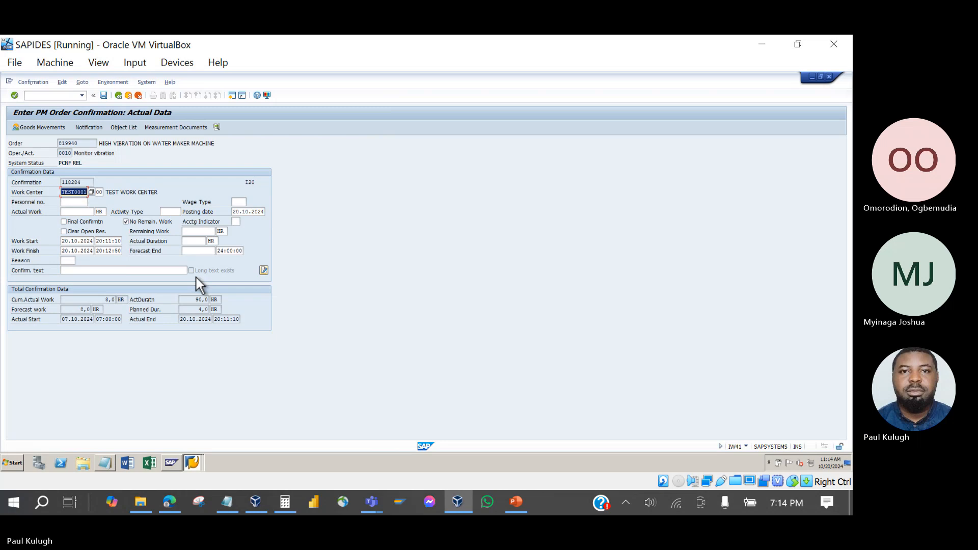
{"action": "left_click", "coordinate": [521, 502]}
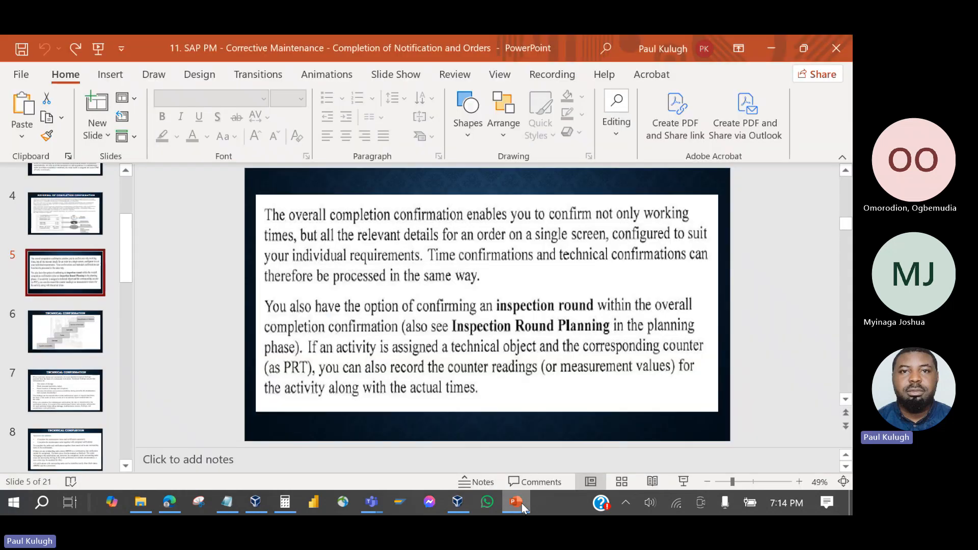
Show slide 6 on Technical Confirmation, then bring up the VirtualBox manager.
{"action": "left_click", "coordinate": [73, 325]}
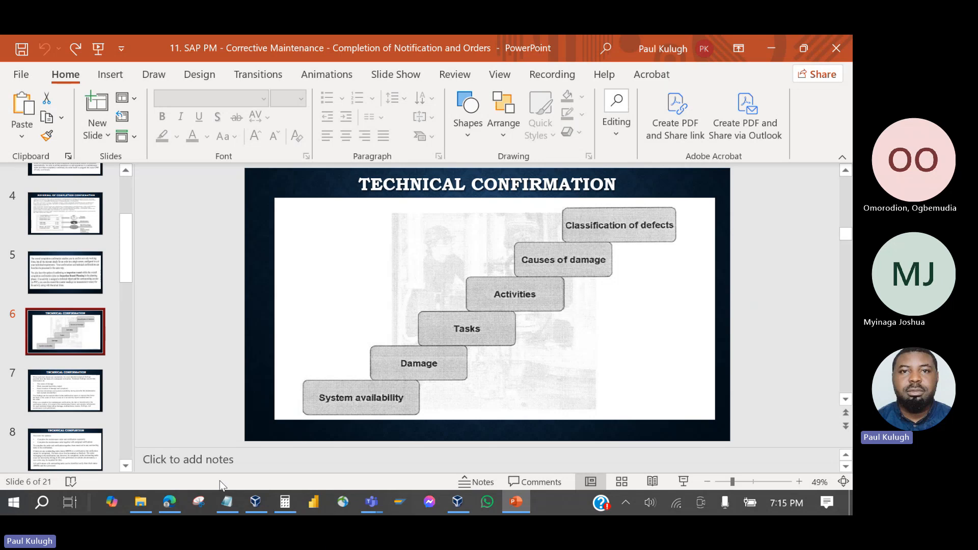
{"action": "left_click", "coordinate": [255, 502]}
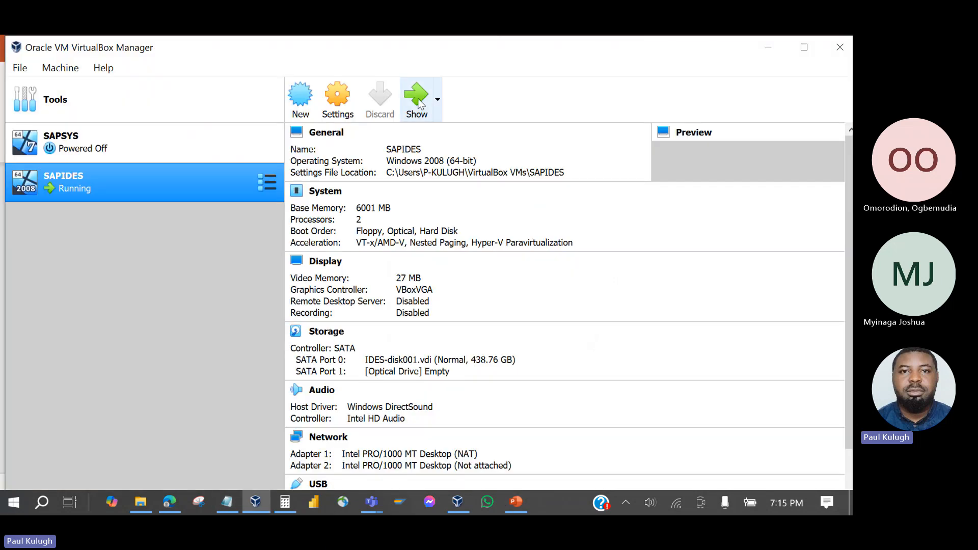
Save the confirmation, then open order 819940 and its notification 10002177 from the PM order list.
{"action": "left_click", "coordinate": [417, 100]}
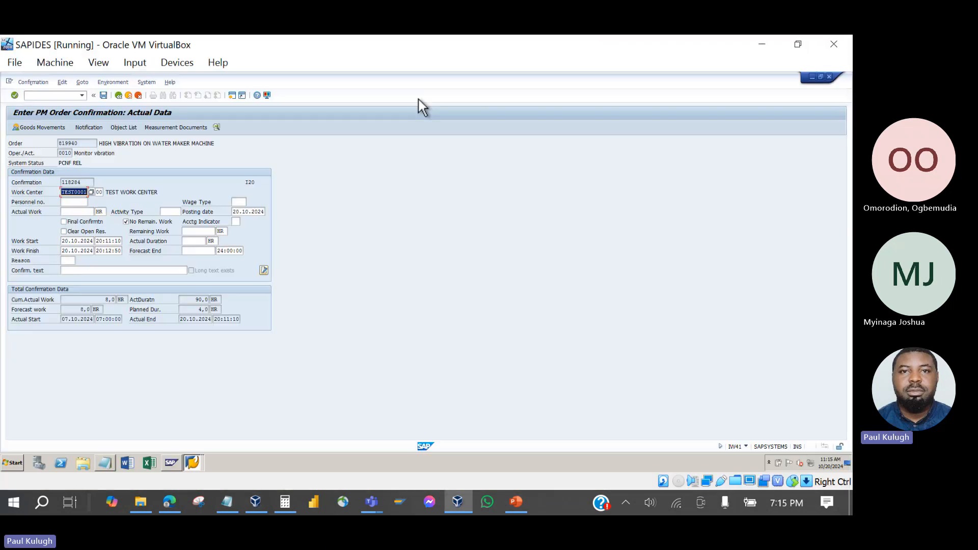
{"action": "left_click", "coordinate": [104, 96]}
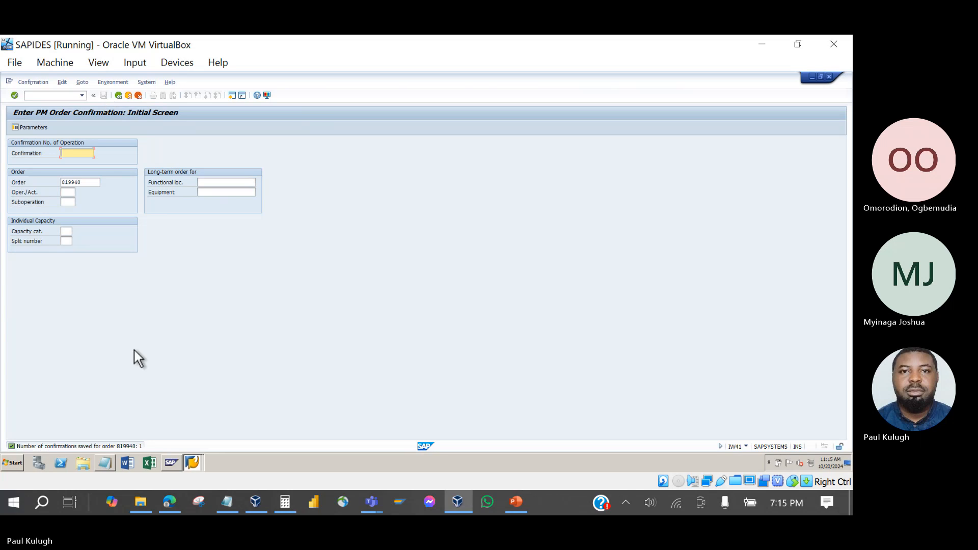
{"action": "left_click", "coordinate": [193, 462]}
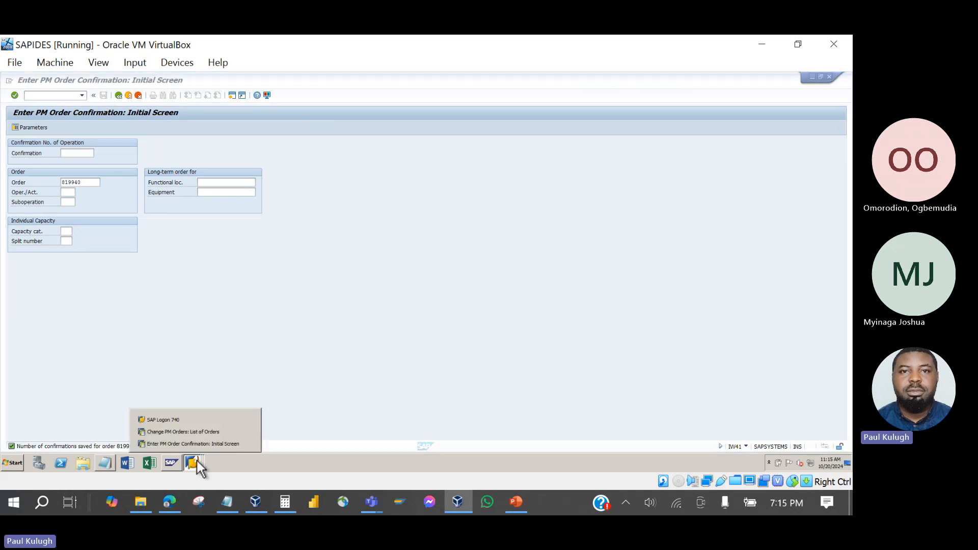
{"action": "left_click", "coordinate": [197, 432]}
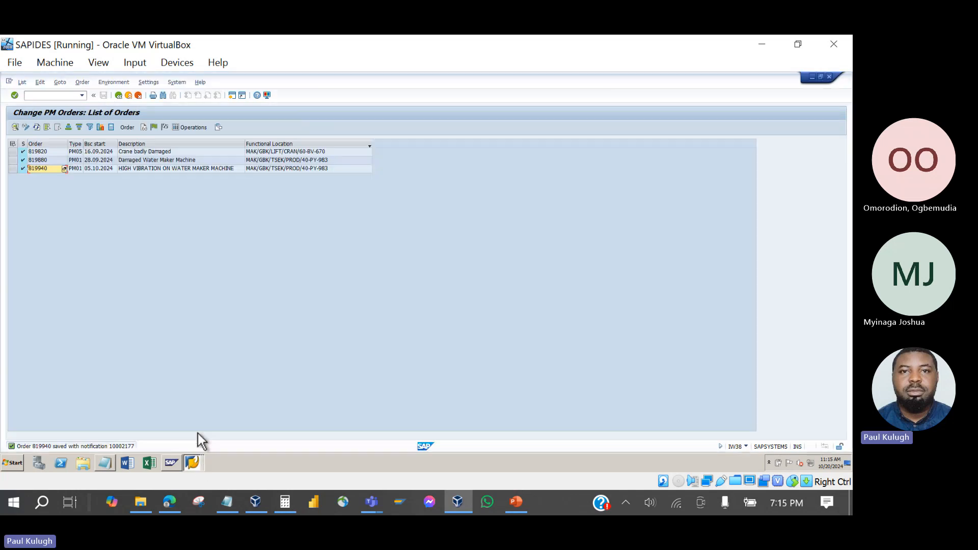
{"action": "double_click", "coordinate": [40, 167]}
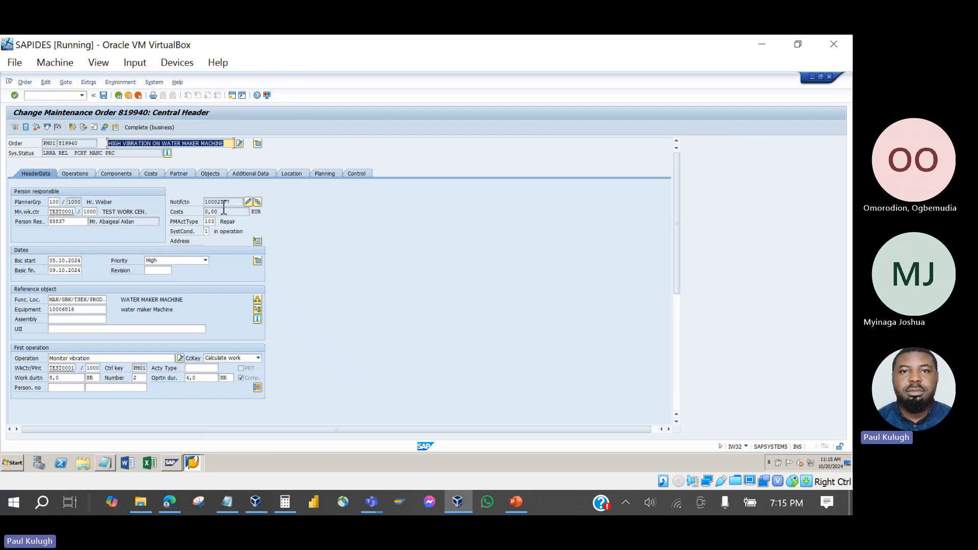
{"action": "left_click", "coordinate": [248, 202]}
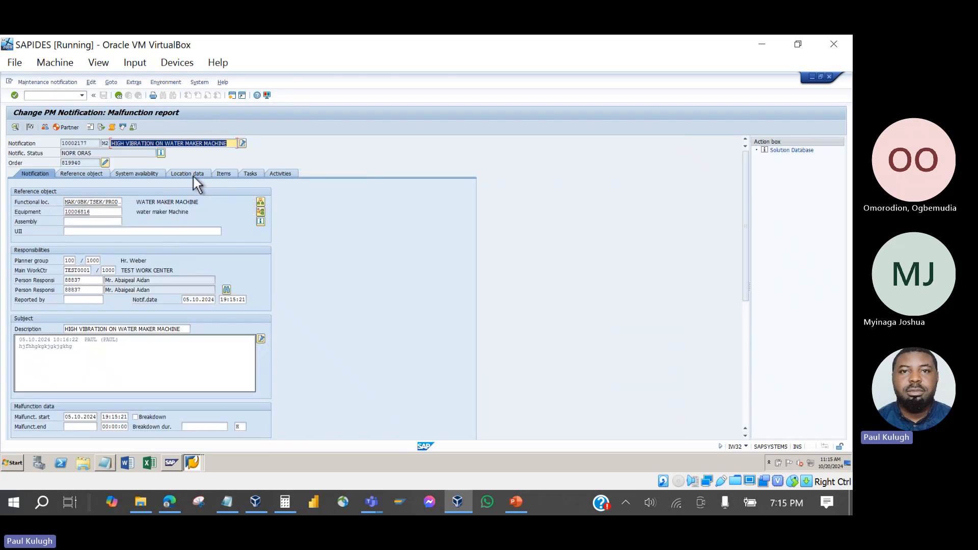
Review the notification's System availability, Items, Tasks and Activities tabs.
{"action": "left_click", "coordinate": [143, 176]}
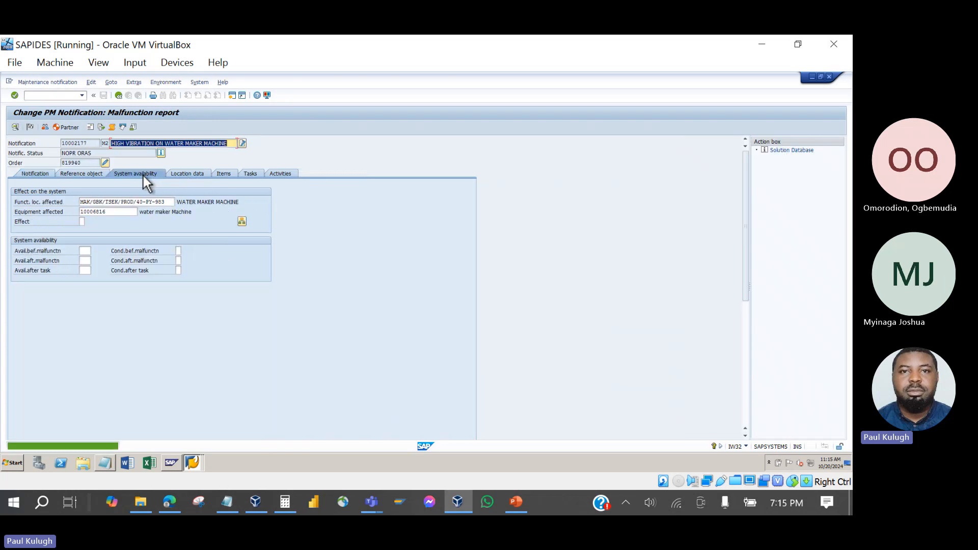
{"action": "left_click", "coordinate": [85, 251]}
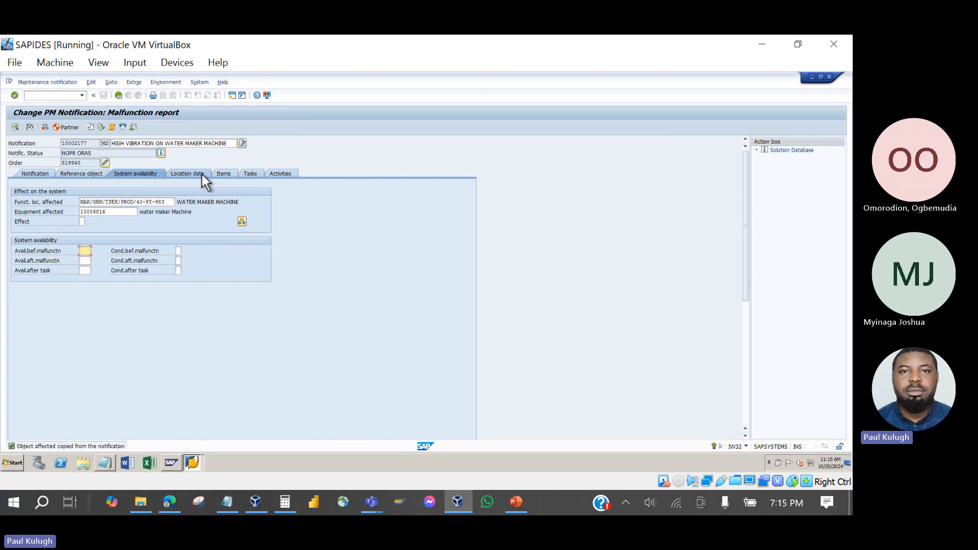
{"action": "left_click", "coordinate": [221, 174]}
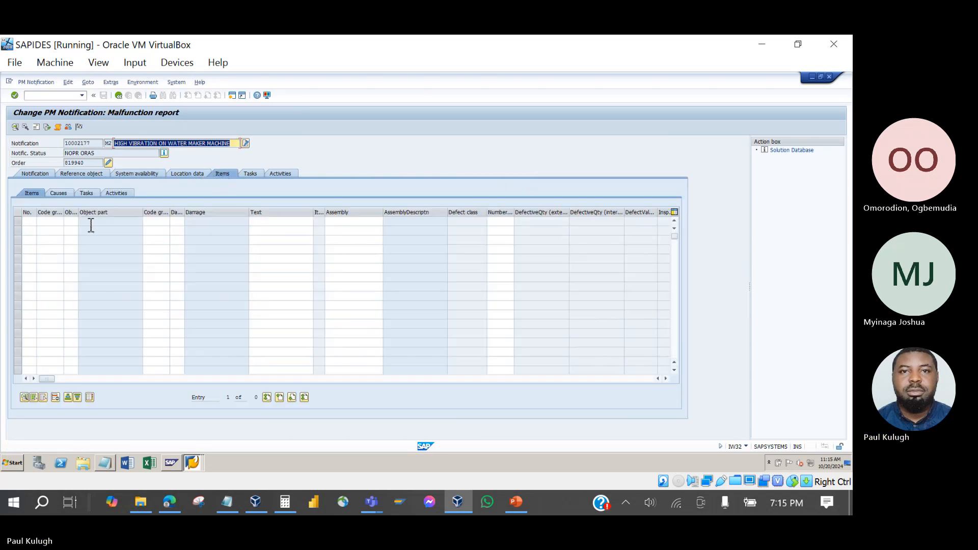
{"action": "left_click", "coordinate": [57, 222]}
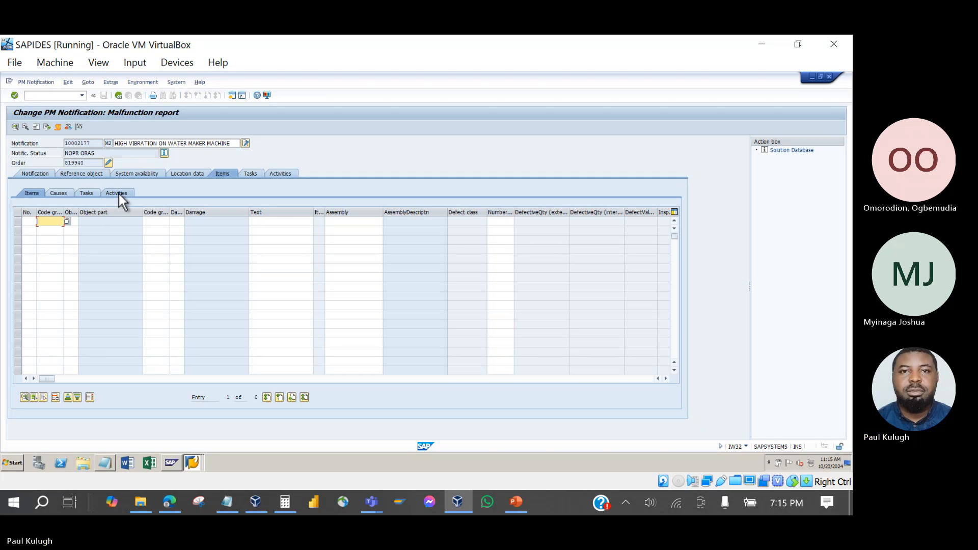
{"action": "left_click", "coordinate": [250, 174]}
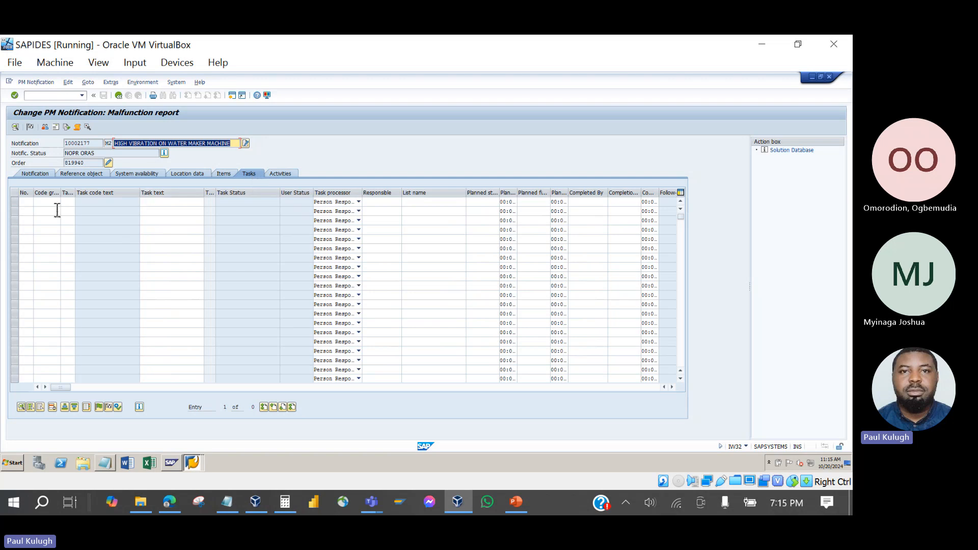
{"action": "left_click", "coordinate": [282, 175]}
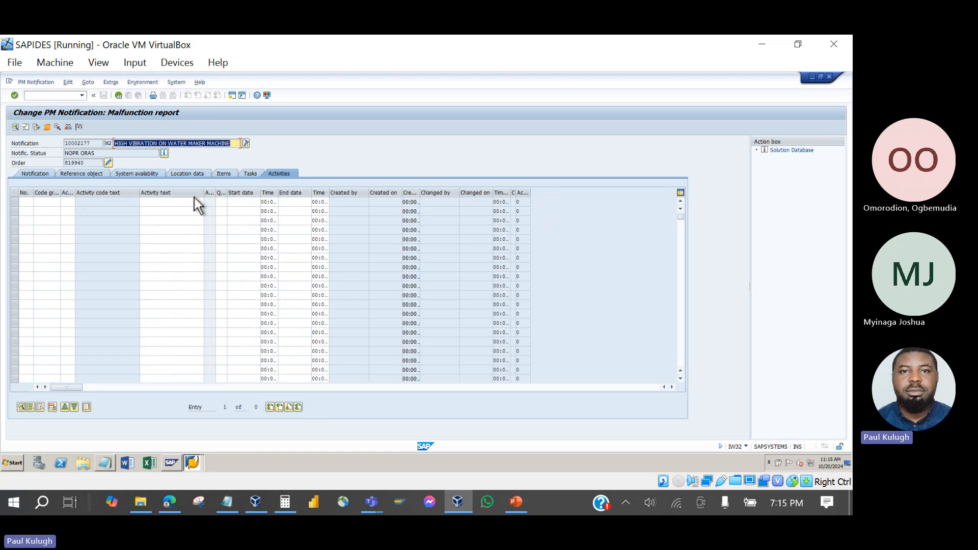
Return to order 819940, highlight notification number 10002177, and bring the slides forward.
{"action": "left_click", "coordinate": [108, 162]}
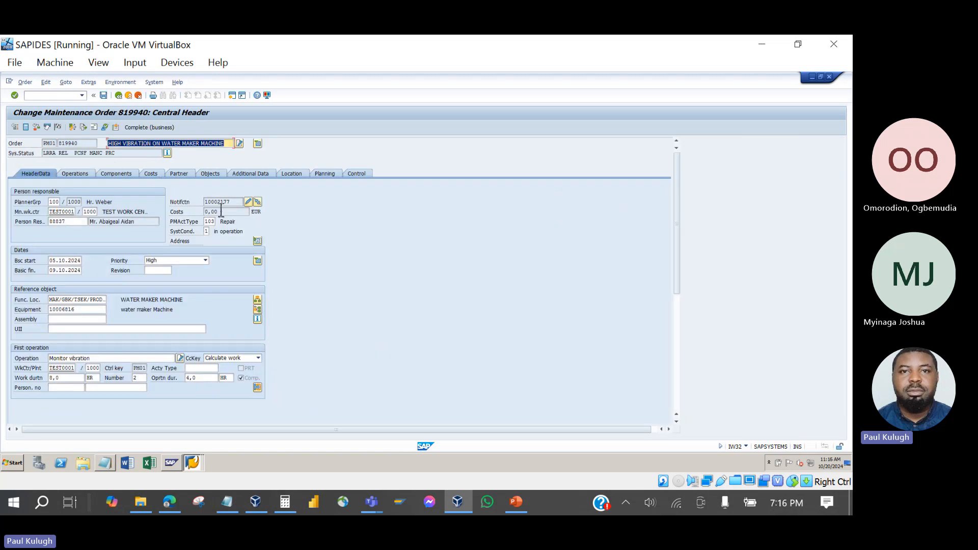
{"action": "double_click", "coordinate": [232, 202]}
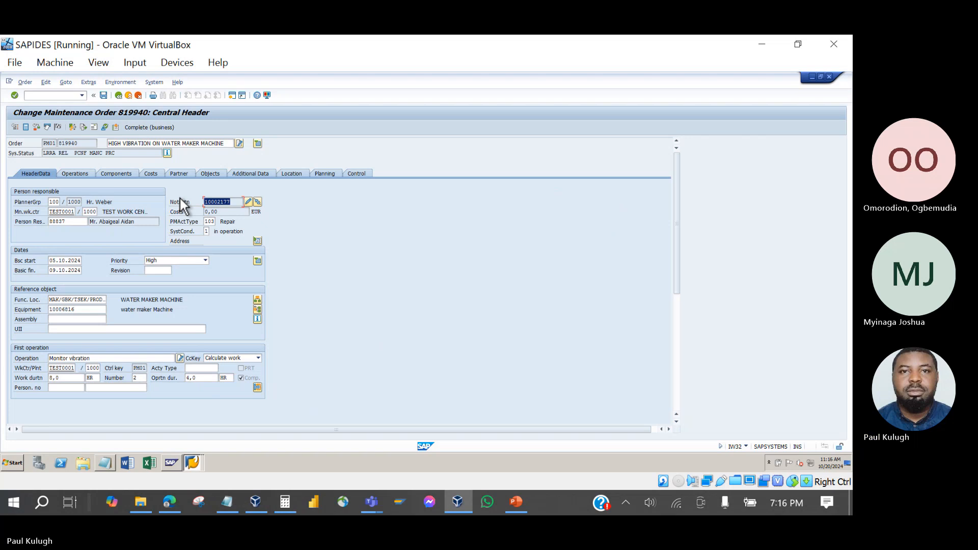
{"action": "left_click", "coordinate": [518, 502]}
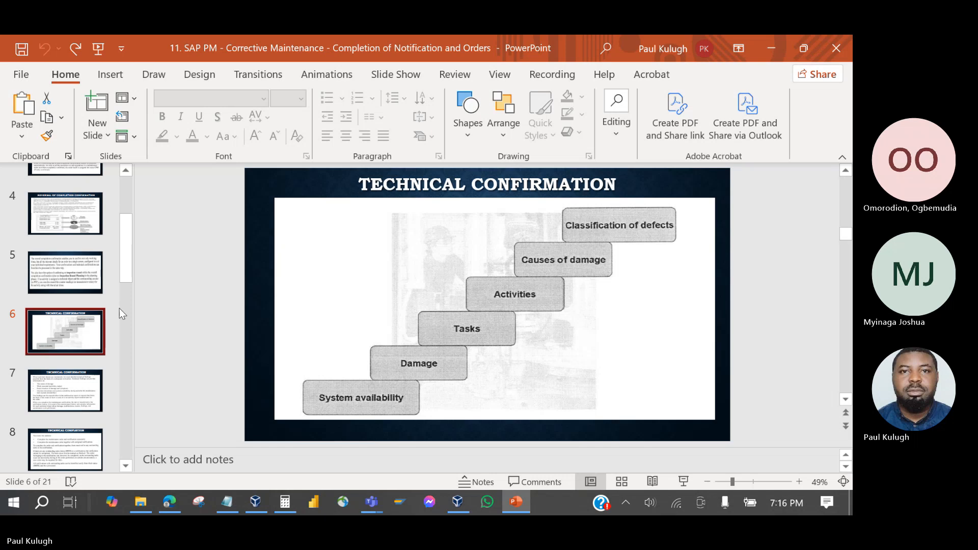
Show slide 7 on technical confirmation findings, then return to SAP order 819940.
{"action": "left_click", "coordinate": [78, 385]}
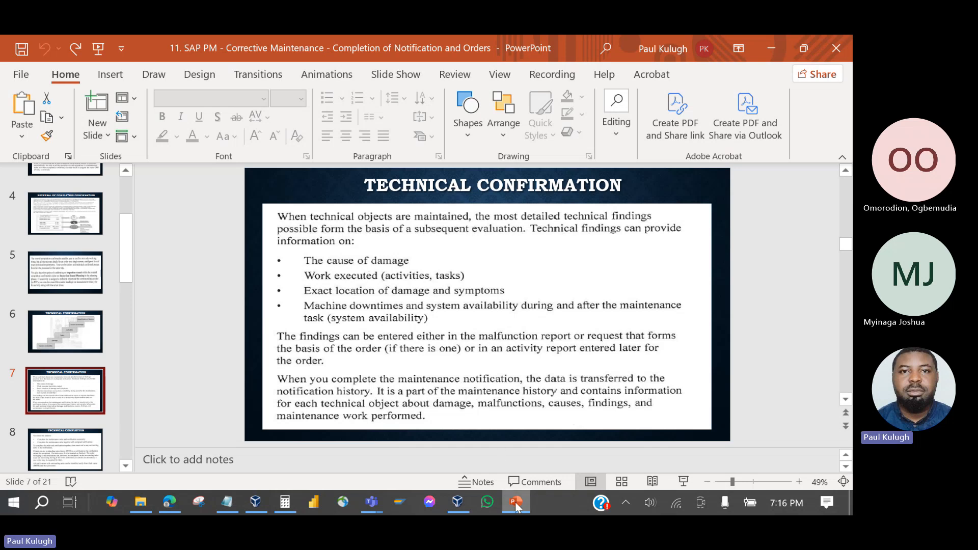
{"action": "left_click", "coordinate": [458, 502]}
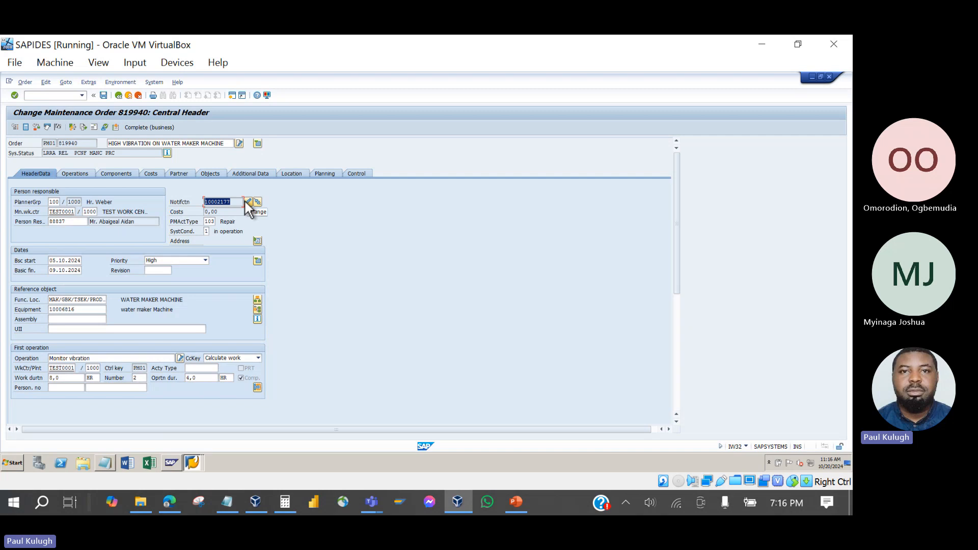
Leave order 819940 without saving and open order 819880's notification 10002167.
{"action": "left_click", "coordinate": [121, 99]}
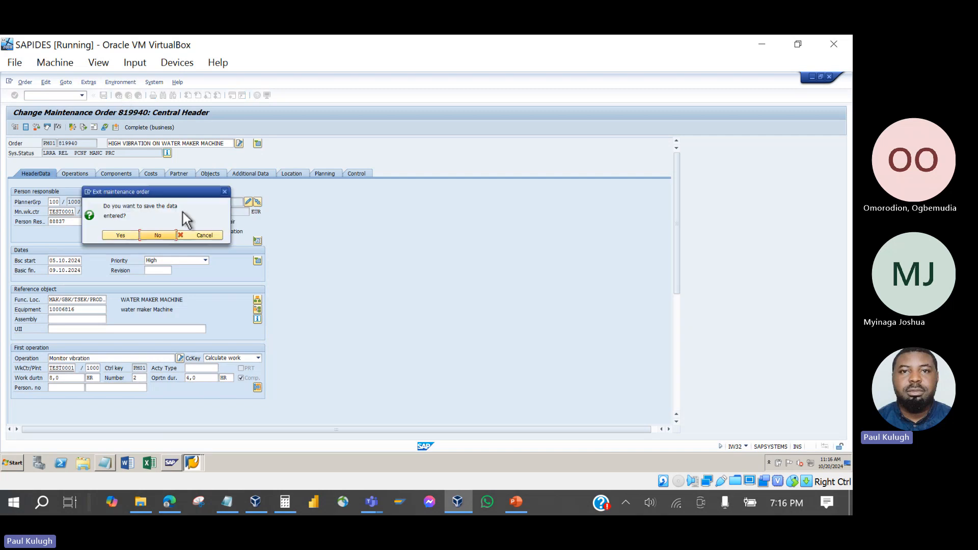
{"action": "left_click", "coordinate": [164, 234]}
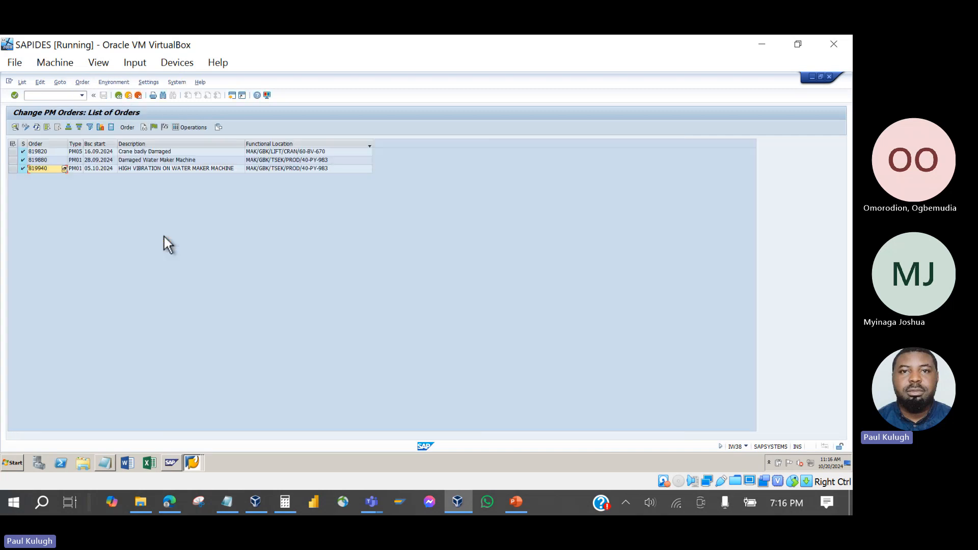
{"action": "double_click", "coordinate": [47, 160]}
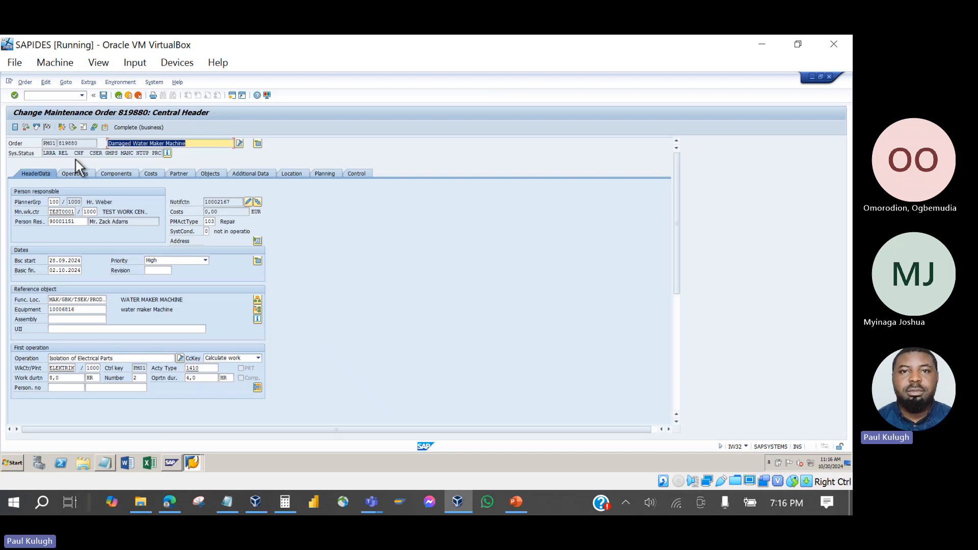
{"action": "left_click_drag", "start_coordinate": [85, 153], "coordinate": [56, 153]}
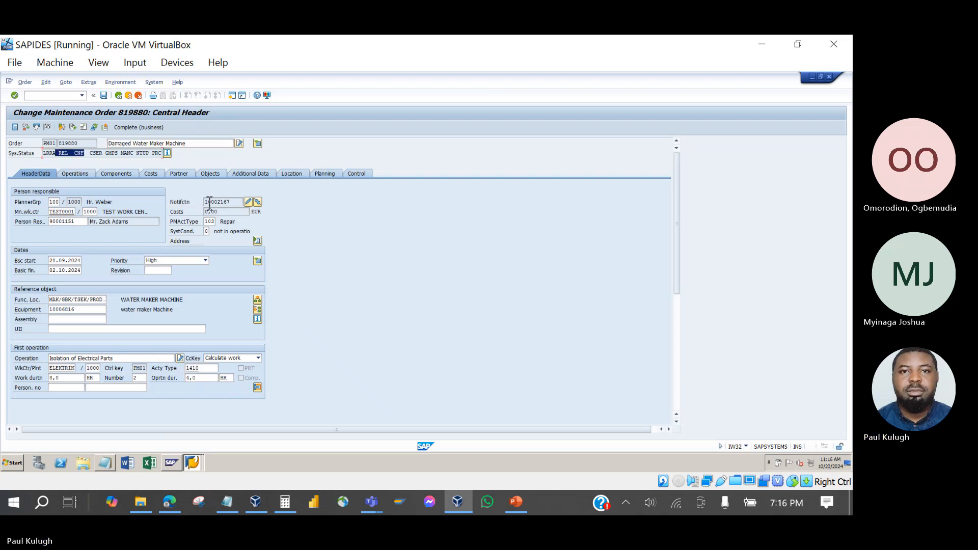
{"action": "left_click", "coordinate": [248, 202]}
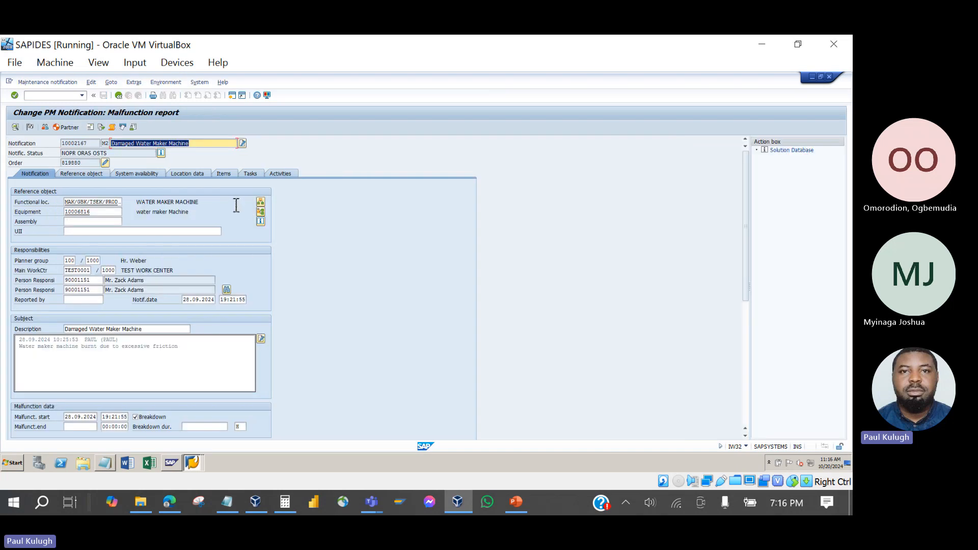
Review item 1's GAS code group, Gas Pipe object part and Normal Wear cause.
{"action": "left_click", "coordinate": [227, 172]}
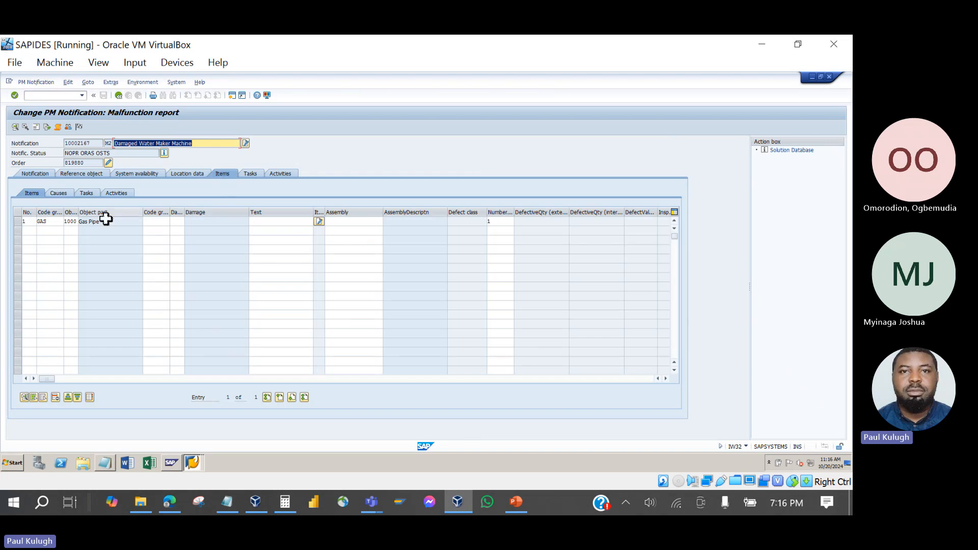
{"action": "left_click", "coordinate": [62, 222]}
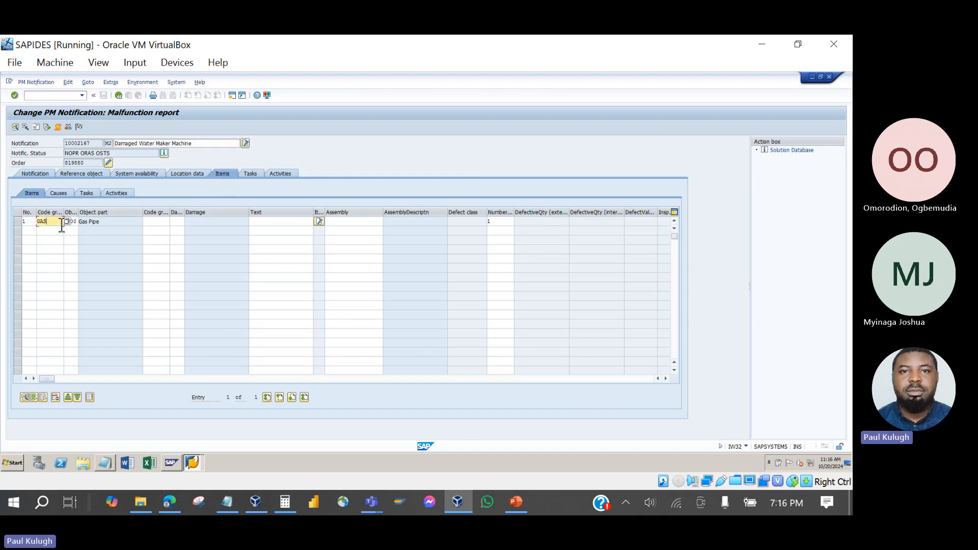
{"action": "left_click", "coordinate": [104, 224]}
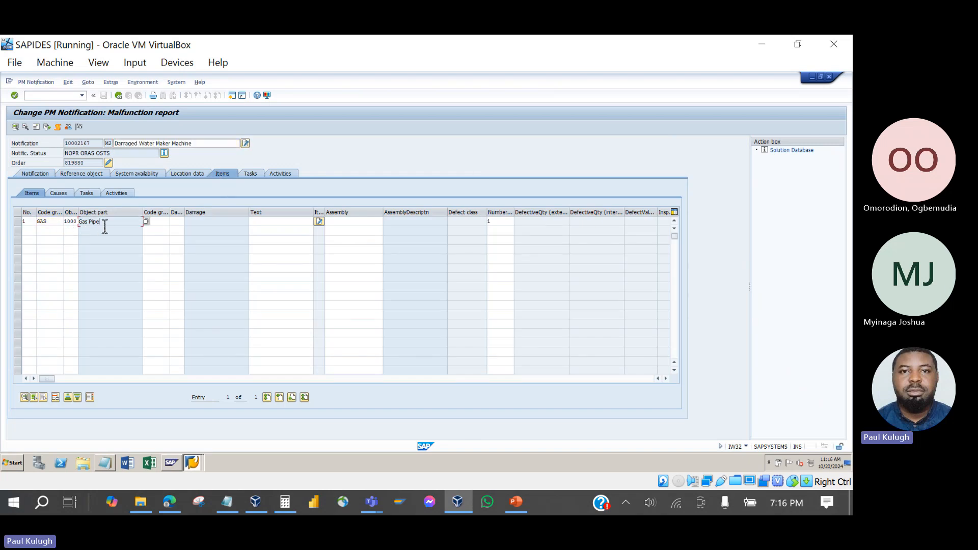
{"action": "left_click", "coordinate": [59, 194]}
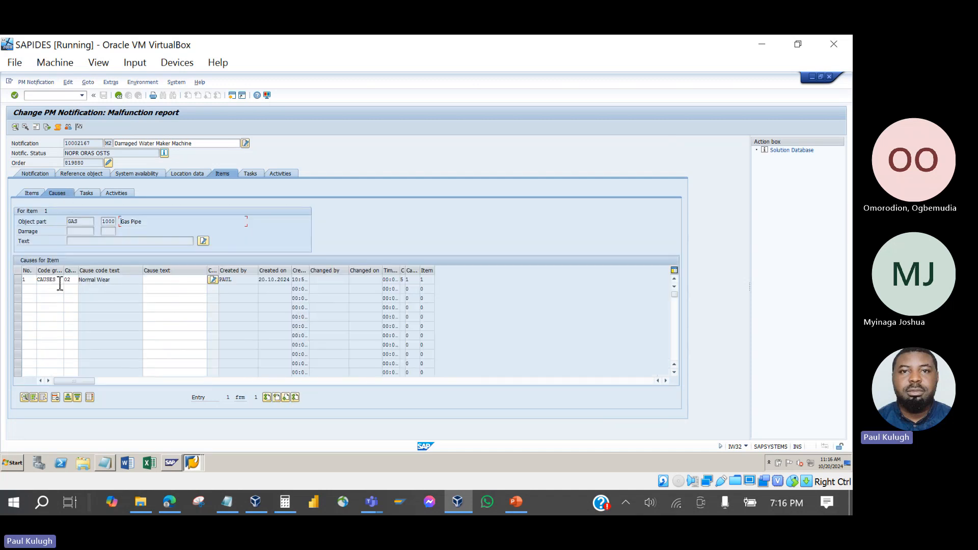
{"action": "left_click", "coordinate": [110, 279]}
Add task Exchange Defective Parts from code group ACT-CORR to item 1.
{"action": "left_click", "coordinate": [86, 193]}
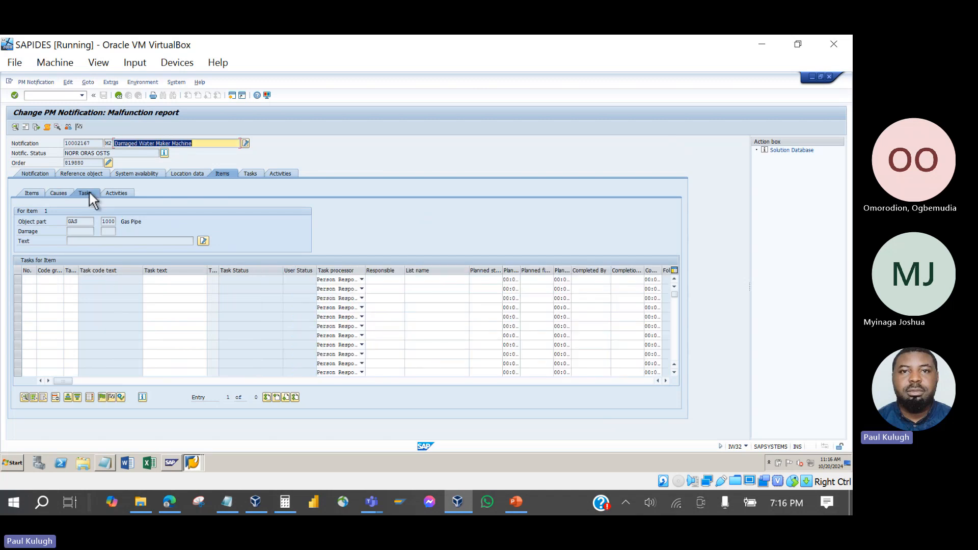
{"action": "left_click", "coordinate": [60, 280]}
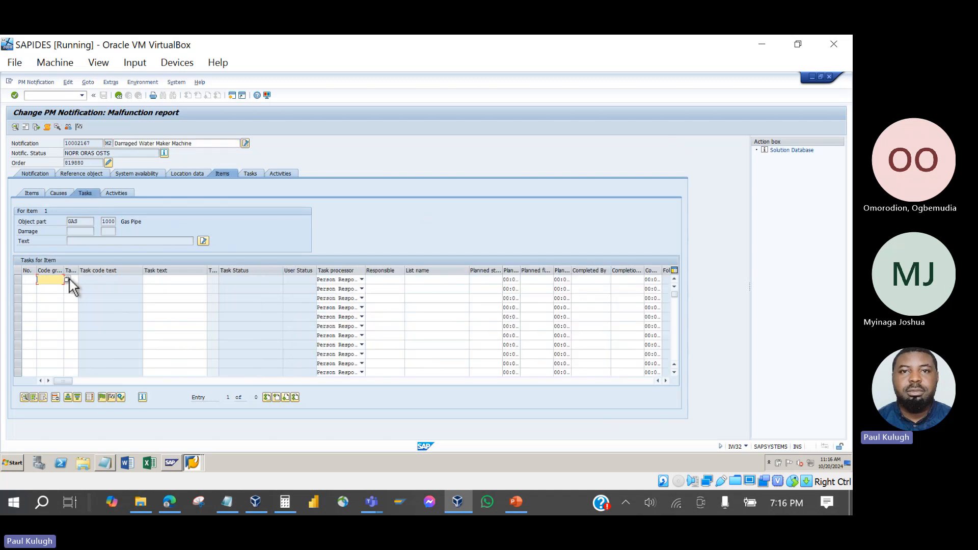
{"action": "left_click", "coordinate": [67, 280]}
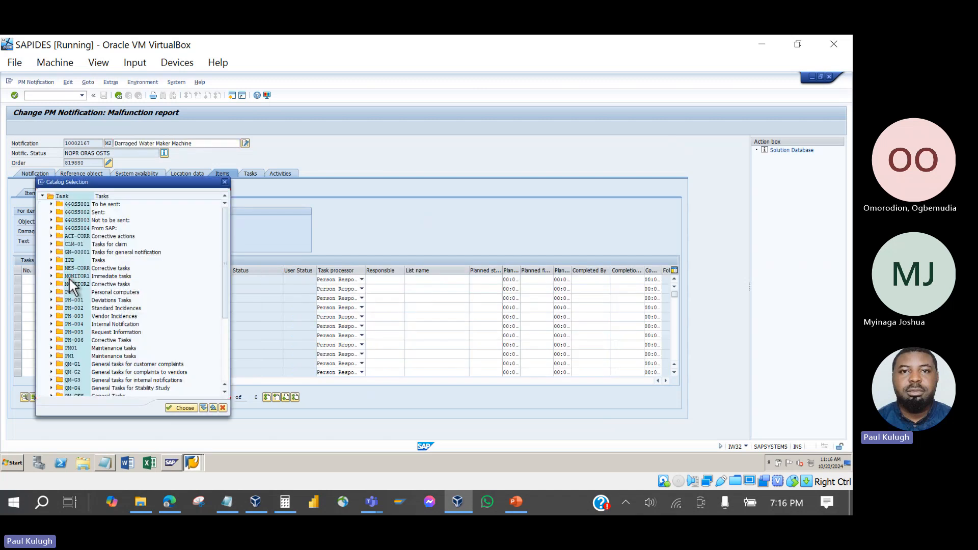
{"action": "left_click", "coordinate": [51, 236]}
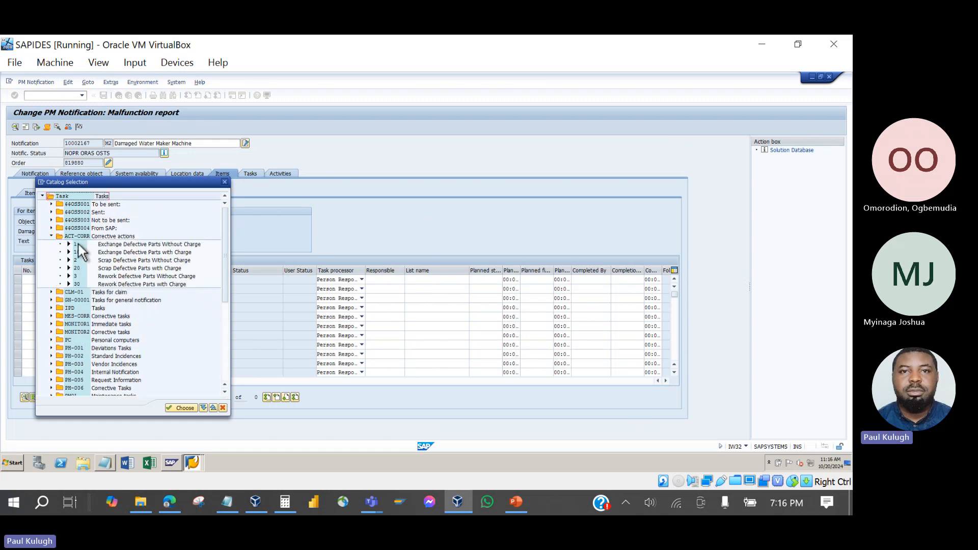
{"action": "double_click", "coordinate": [106, 253]}
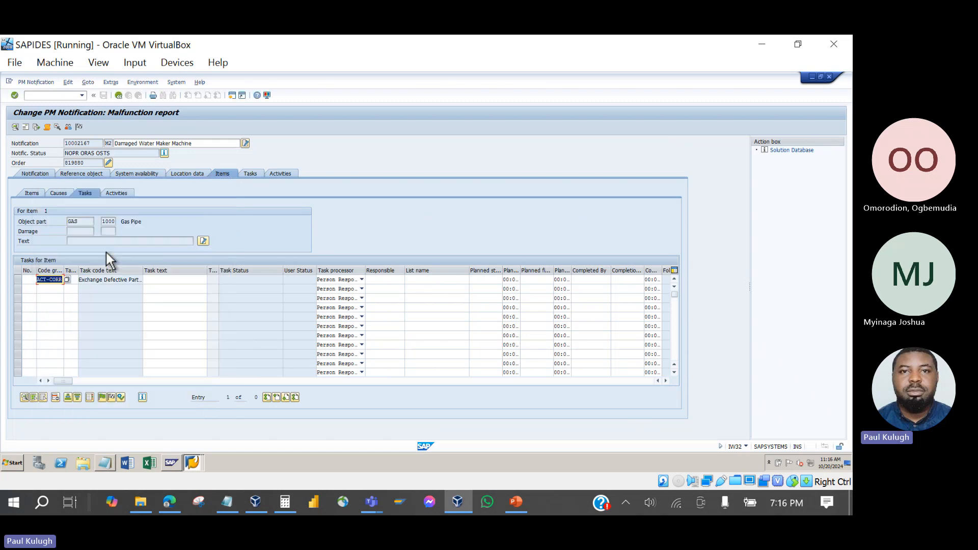
Add an Exchange of Parts activity from code group MONITOR to item 1.
{"action": "left_click", "coordinate": [112, 192]}
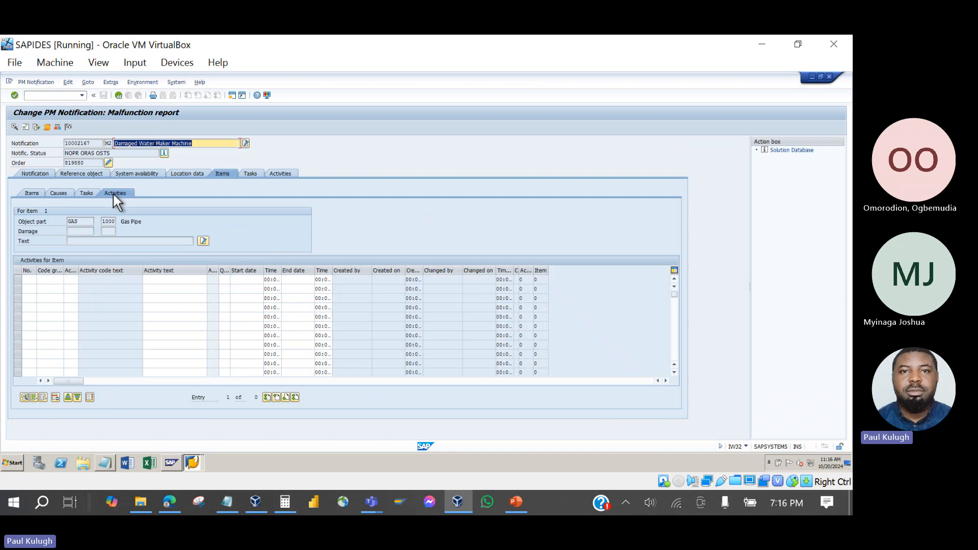
{"action": "left_click", "coordinate": [50, 280]}
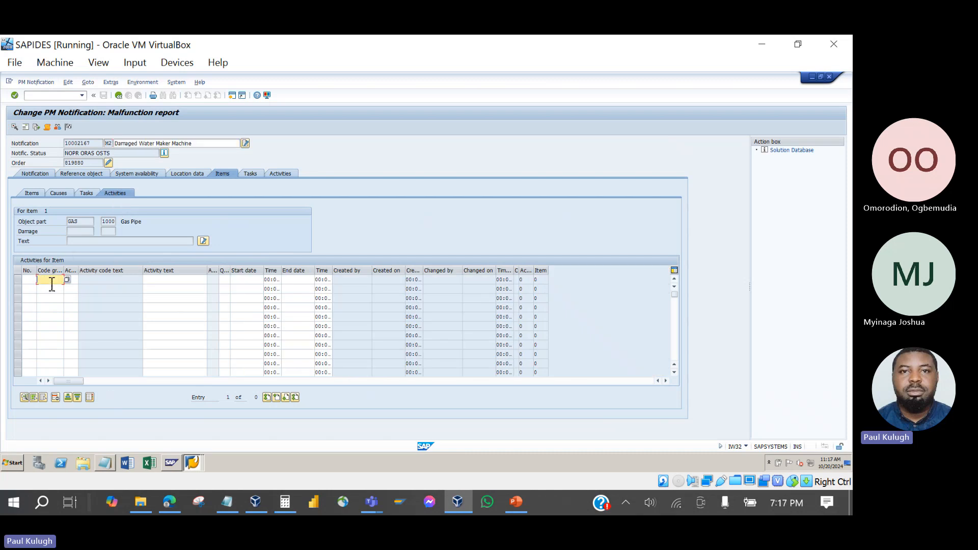
{"action": "left_click", "coordinate": [66, 280]}
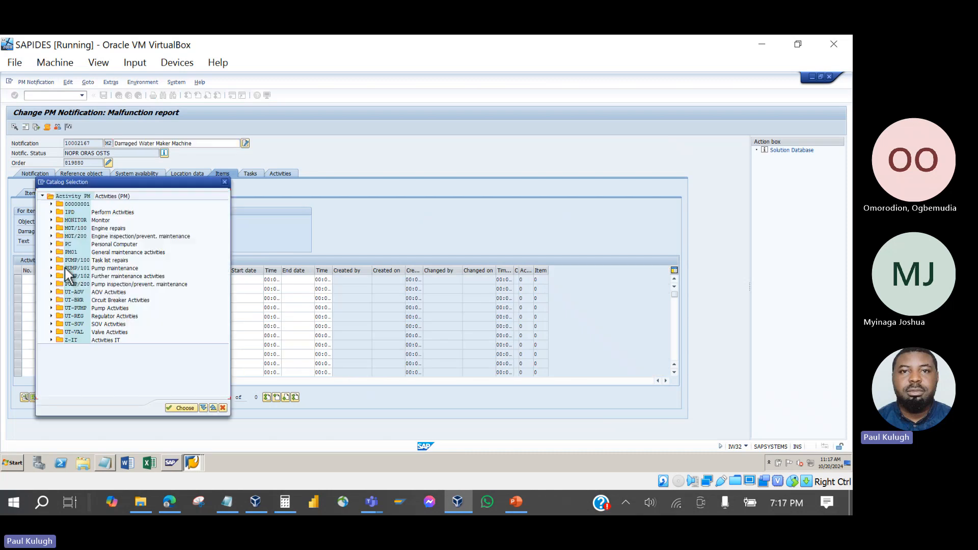
{"action": "left_click", "coordinate": [51, 220]}
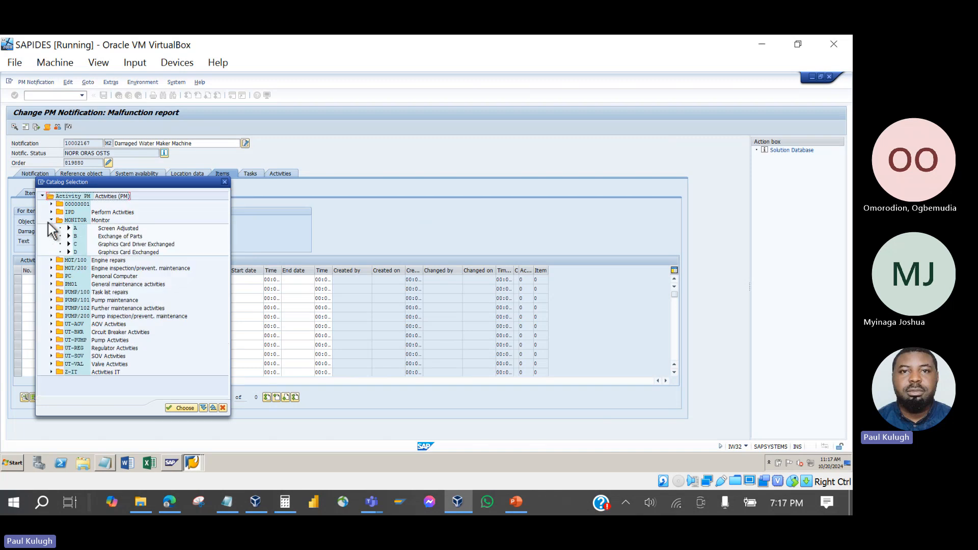
{"action": "double_click", "coordinate": [103, 240]}
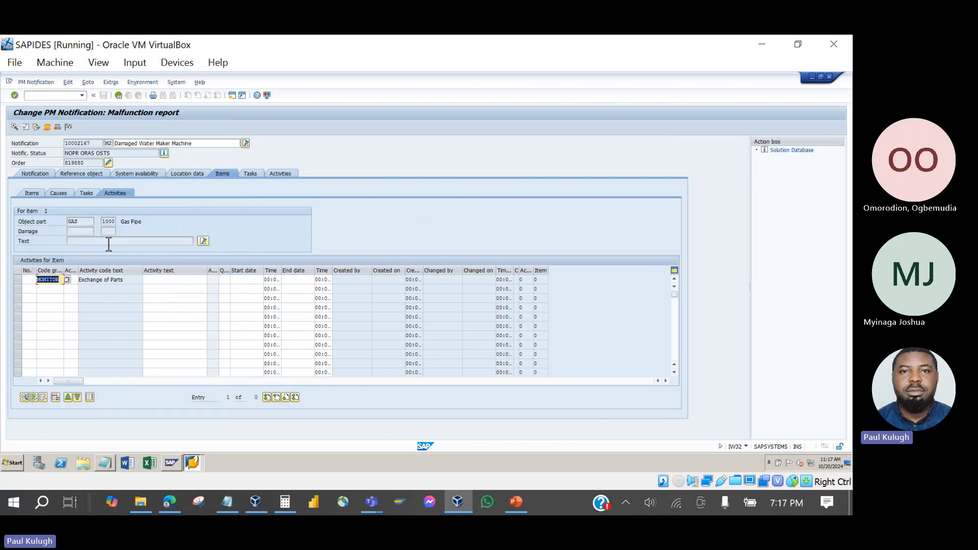
Give the activity the text 'Replace display Panel' with start and end dates 20.10.2024.
{"action": "left_click", "coordinate": [166, 279]}
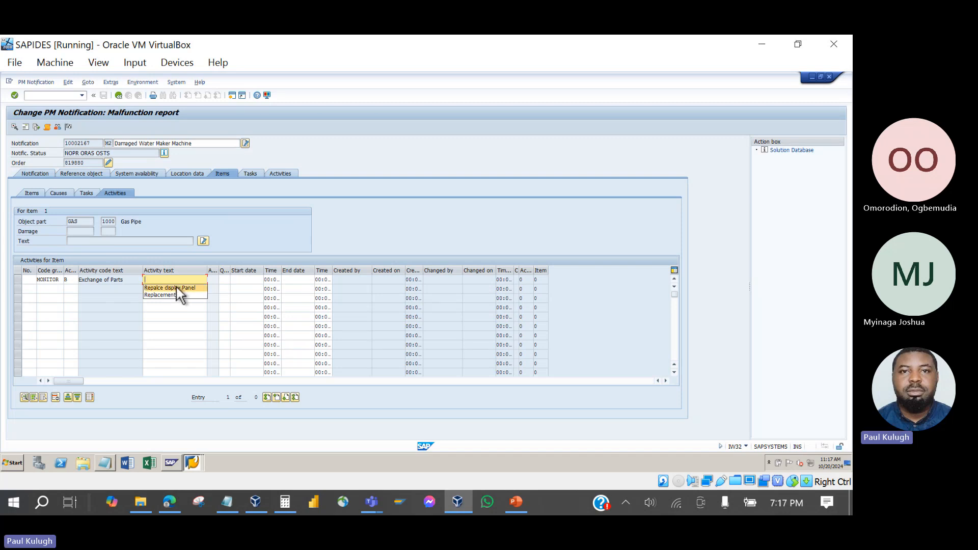
{"action": "left_click", "coordinate": [176, 288]}
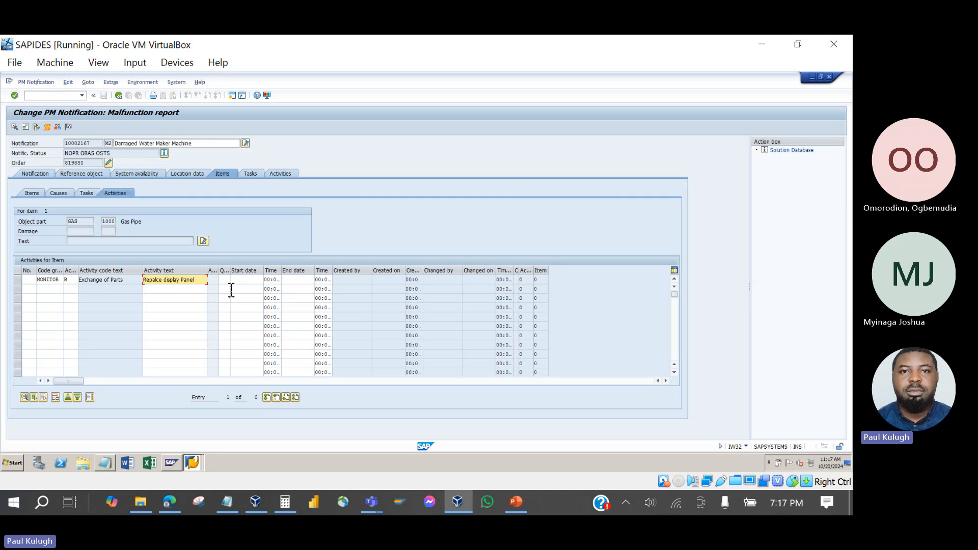
{"action": "left_click", "coordinate": [256, 280]}
{"action": "left_click", "coordinate": [266, 280]}
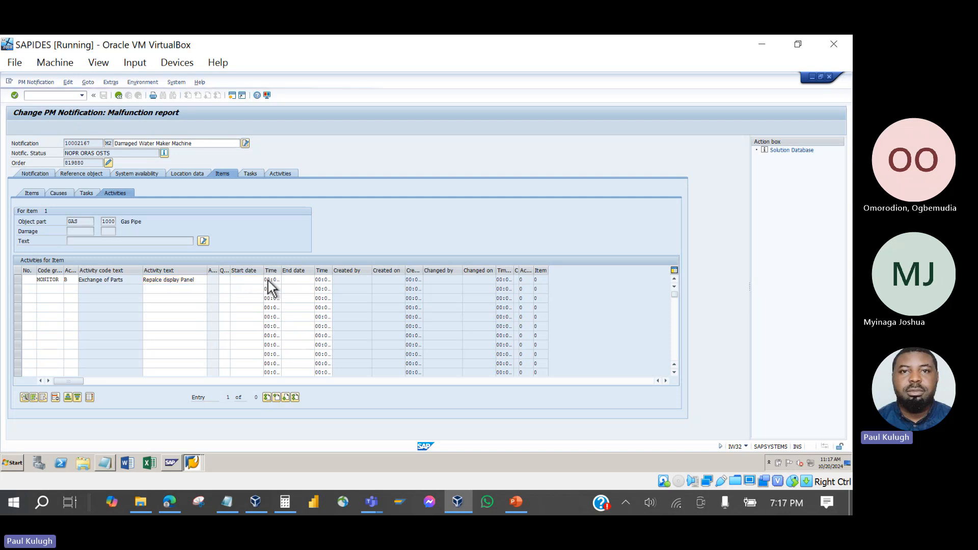
{"action": "double_click", "coordinate": [180, 257]}
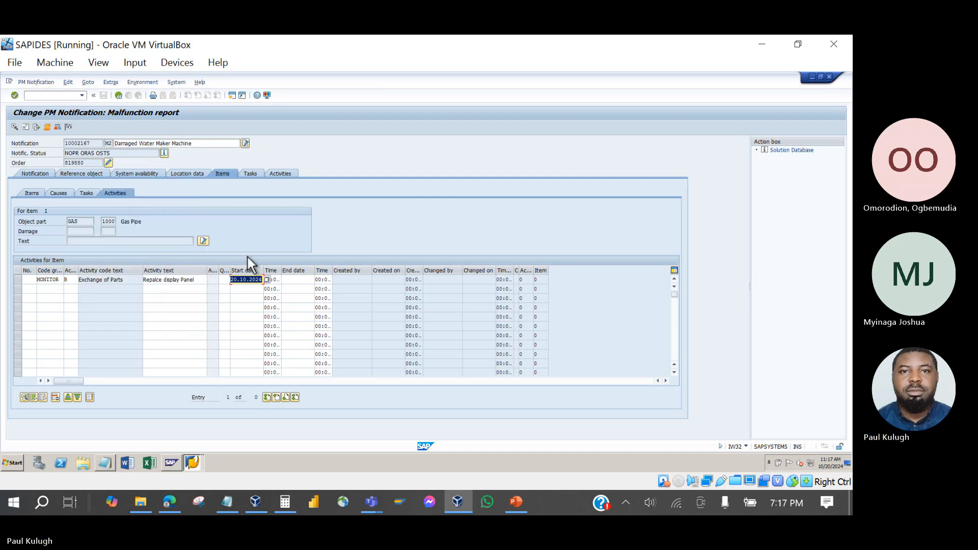
{"action": "left_click", "coordinate": [297, 279]}
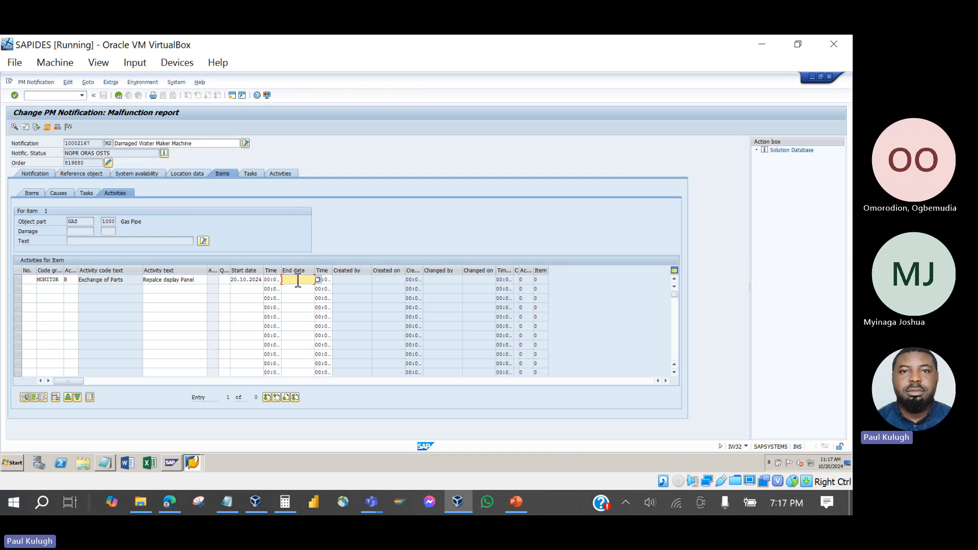
{"action": "left_click", "coordinate": [316, 279]}
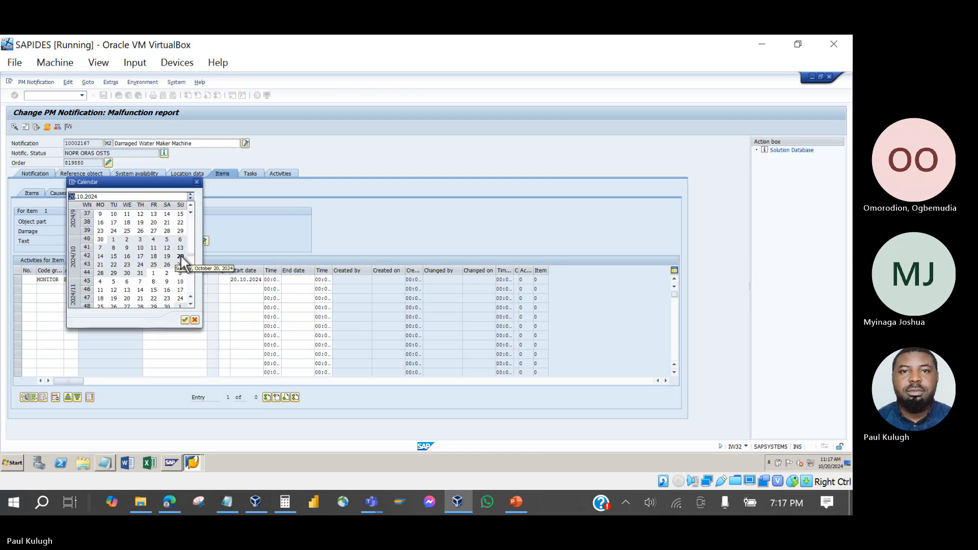
{"action": "double_click", "coordinate": [181, 257]}
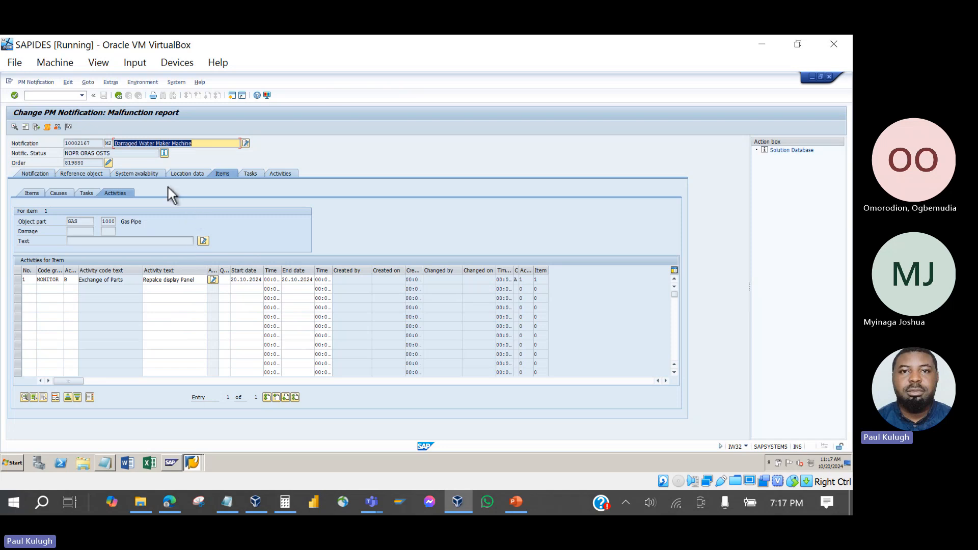
Check the task's TSOS status and the notification's OSTS status in the task list.
{"action": "left_click", "coordinate": [253, 174]}
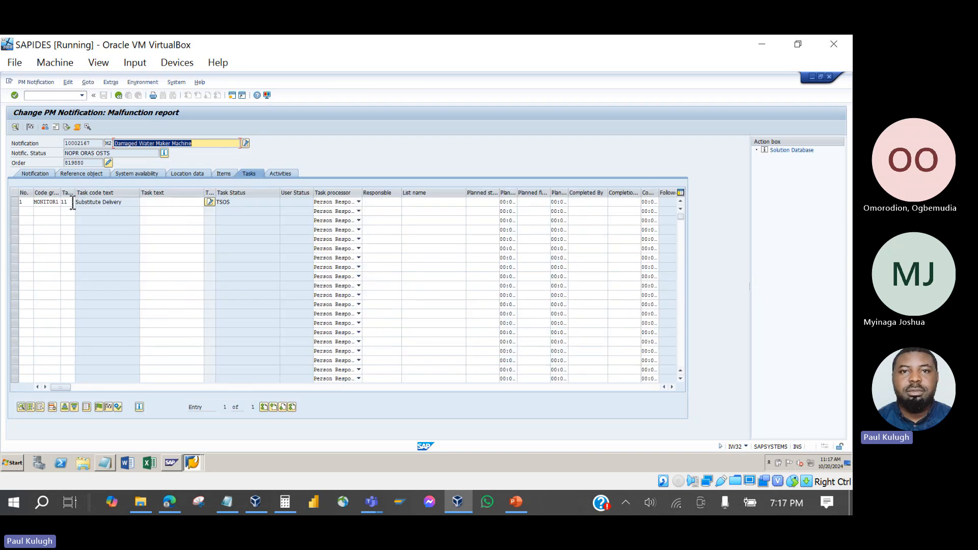
{"action": "left_click", "coordinate": [290, 174]}
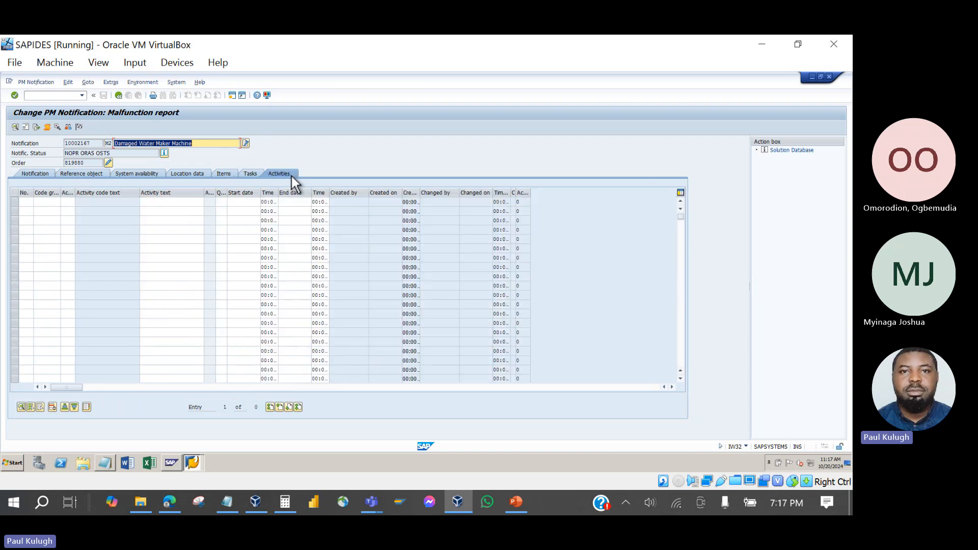
{"action": "left_click", "coordinate": [258, 176]}
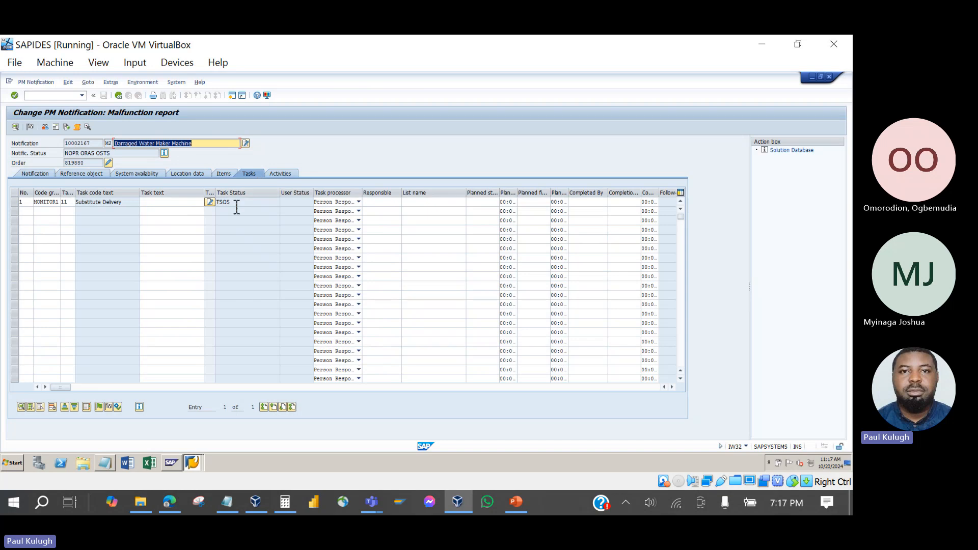
{"action": "left_click_drag", "start_coordinate": [237, 208], "coordinate": [218, 209]}
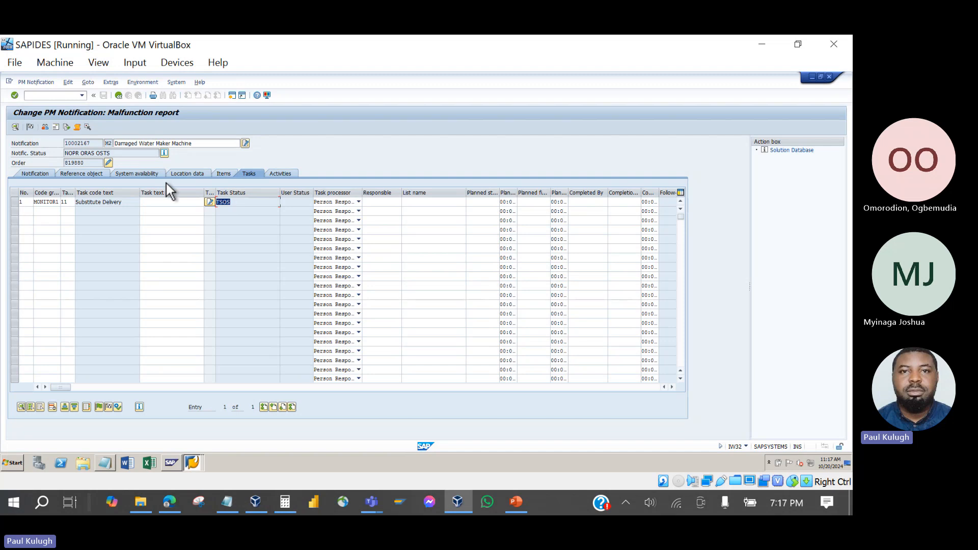
{"action": "left_click", "coordinate": [117, 155]}
{"action": "left_click_drag", "start_coordinate": [117, 158], "coordinate": [96, 159]}
Release the Substitute Delivery task to TSRL, then complete it to TSCO.
{"action": "left_click", "coordinate": [16, 202]}
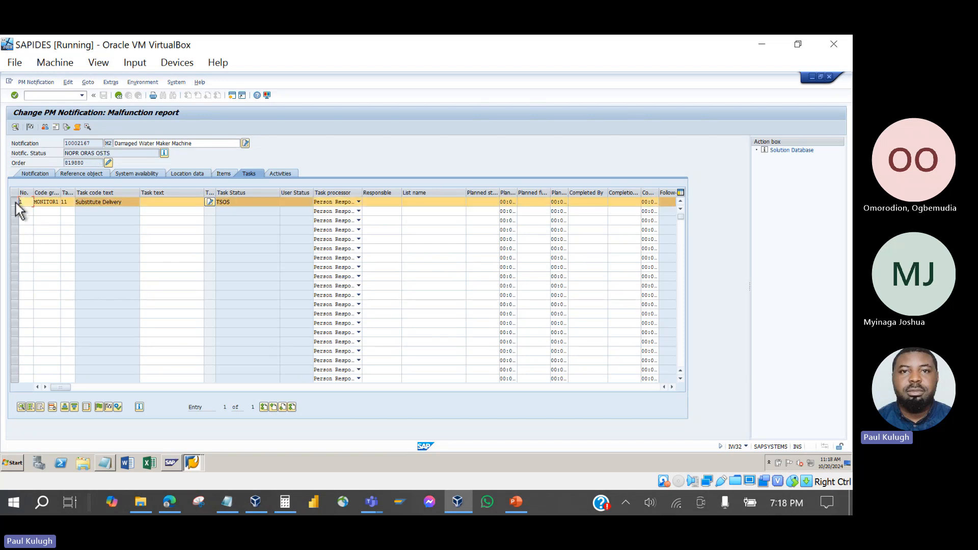
{"action": "left_click", "coordinate": [98, 407]}
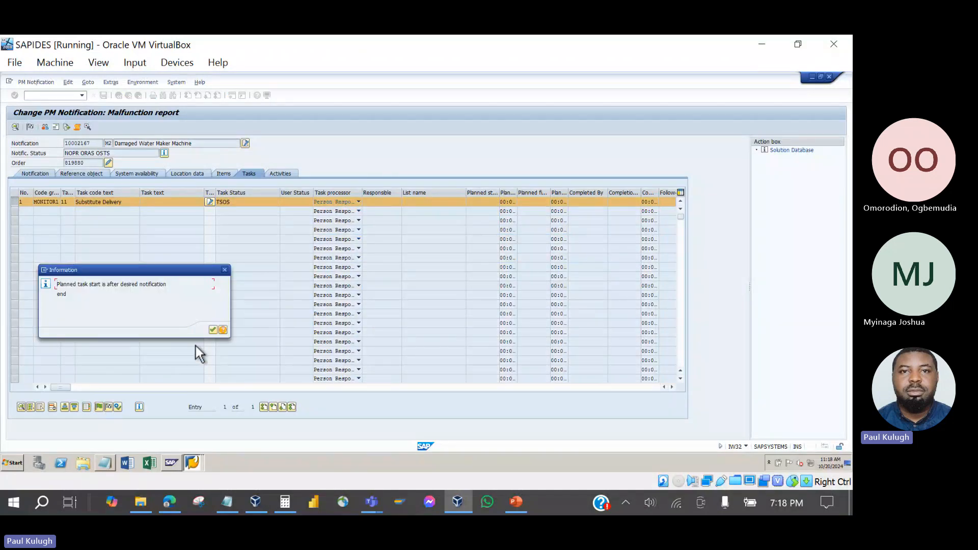
{"action": "left_click", "coordinate": [213, 330]}
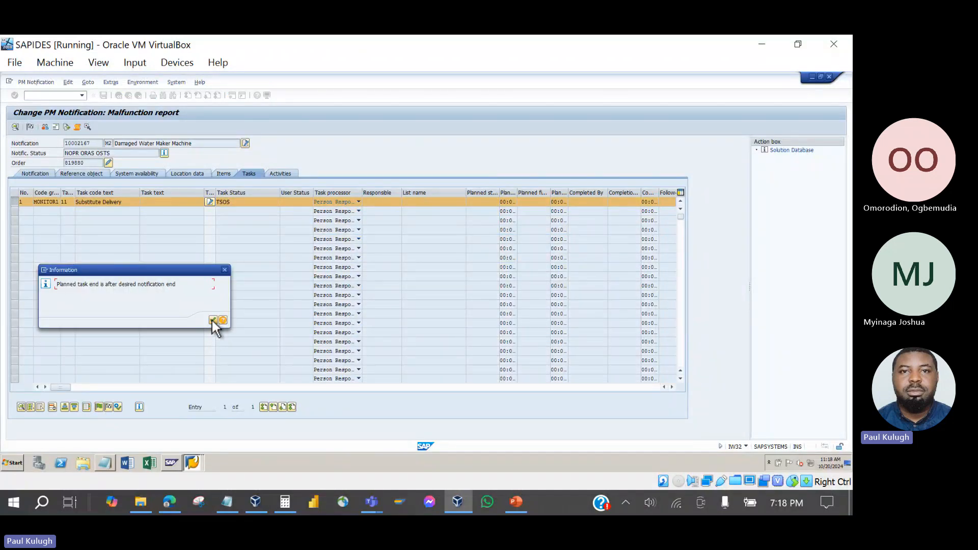
{"action": "left_click_drag", "start_coordinate": [237, 207], "coordinate": [208, 206]}
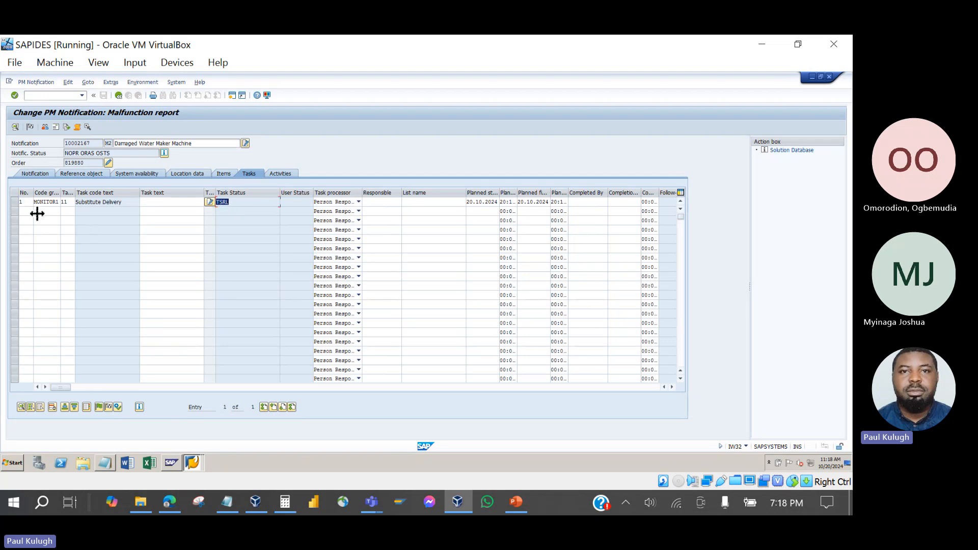
{"action": "left_click", "coordinate": [14, 202]}
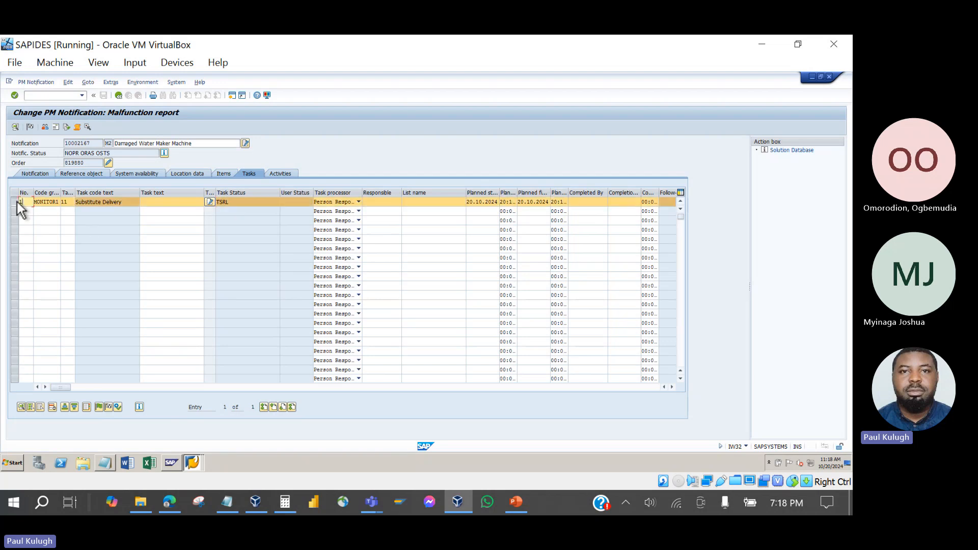
{"action": "left_click", "coordinate": [109, 408]}
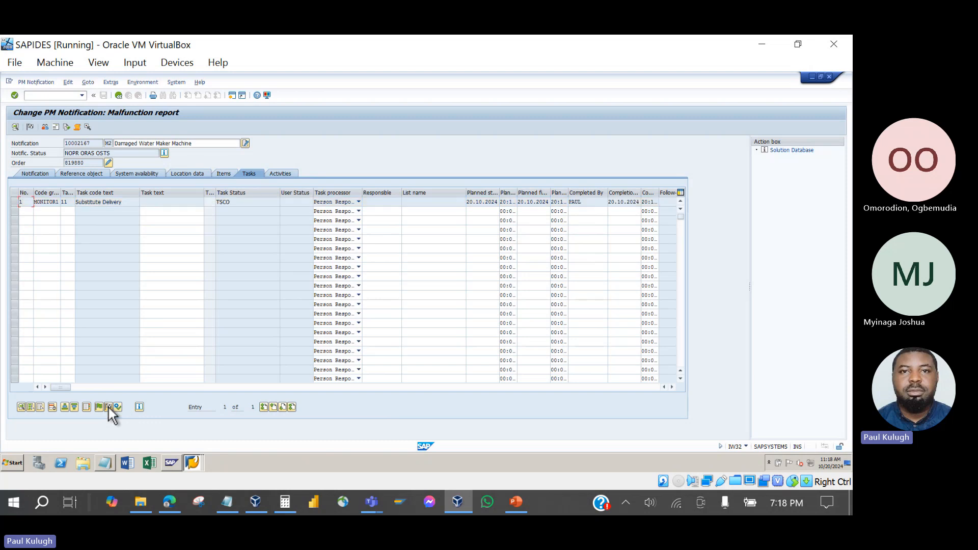
{"action": "double_click", "coordinate": [243, 203]}
Open order 819880 from the notification, glance at the slides, then start a new SAP session.
{"action": "left_click", "coordinate": [109, 163]}
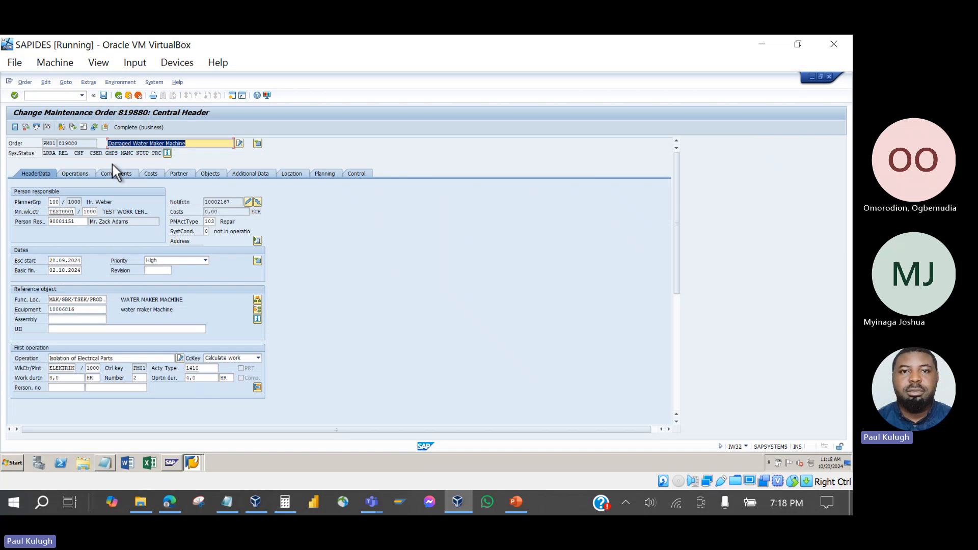
{"action": "left_click", "coordinate": [517, 502]}
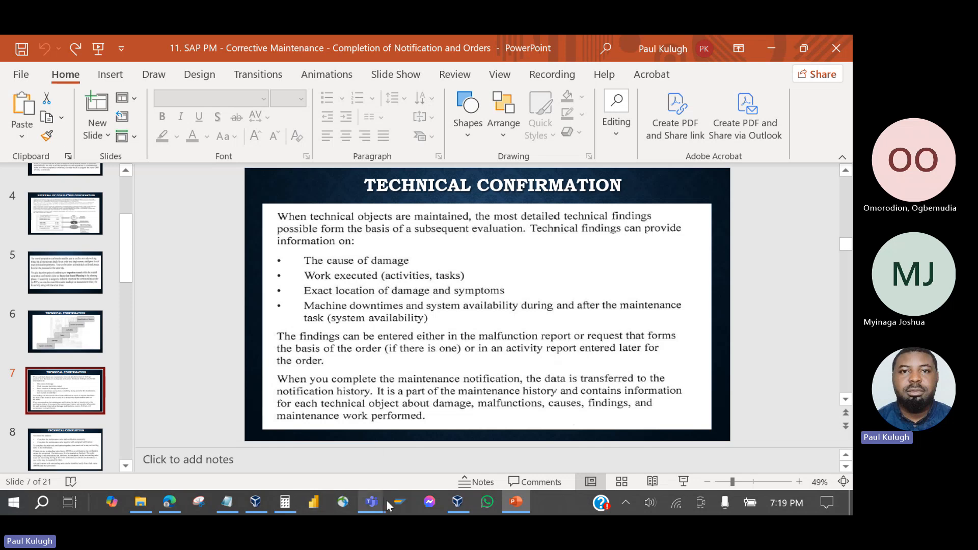
{"action": "left_click", "coordinate": [457, 504]}
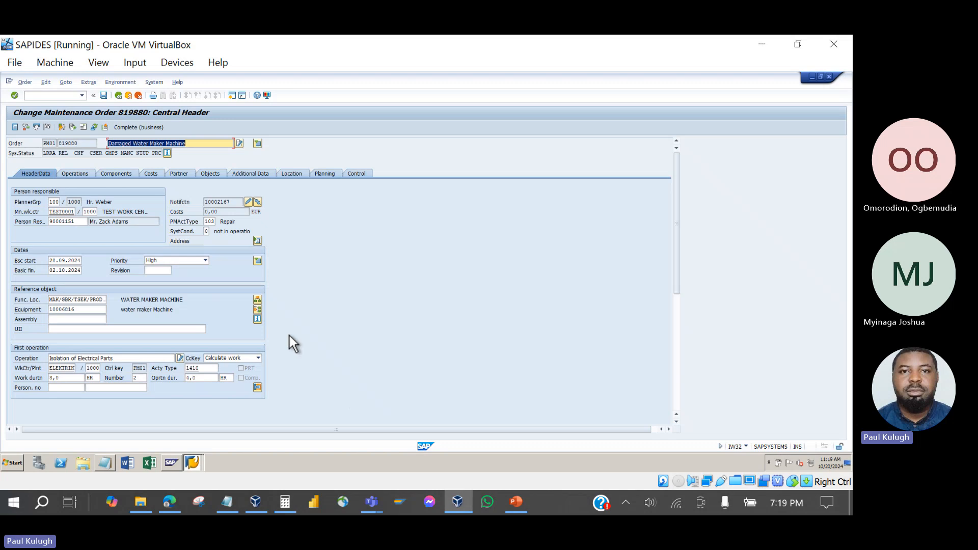
{"action": "left_click", "coordinate": [233, 98]}
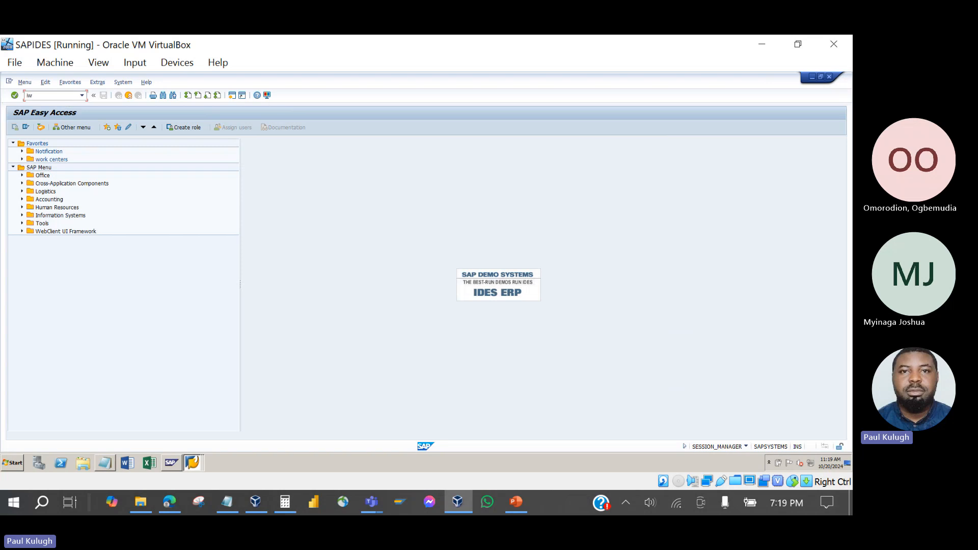
Run the IW65 notification activities report with its default selection.
{"action": "key", "text": "Return"}
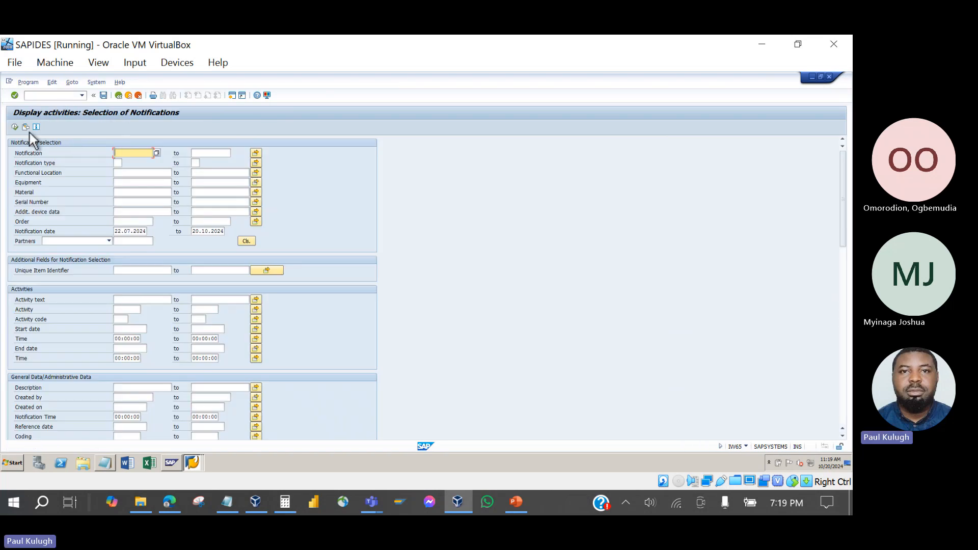
{"action": "left_click", "coordinate": [15, 127]}
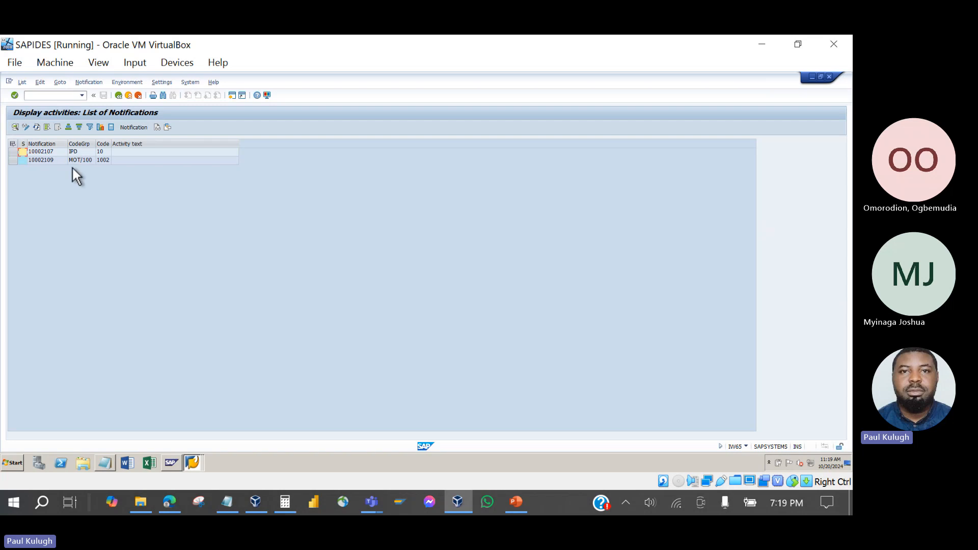
{"action": "left_click", "coordinate": [118, 97]}
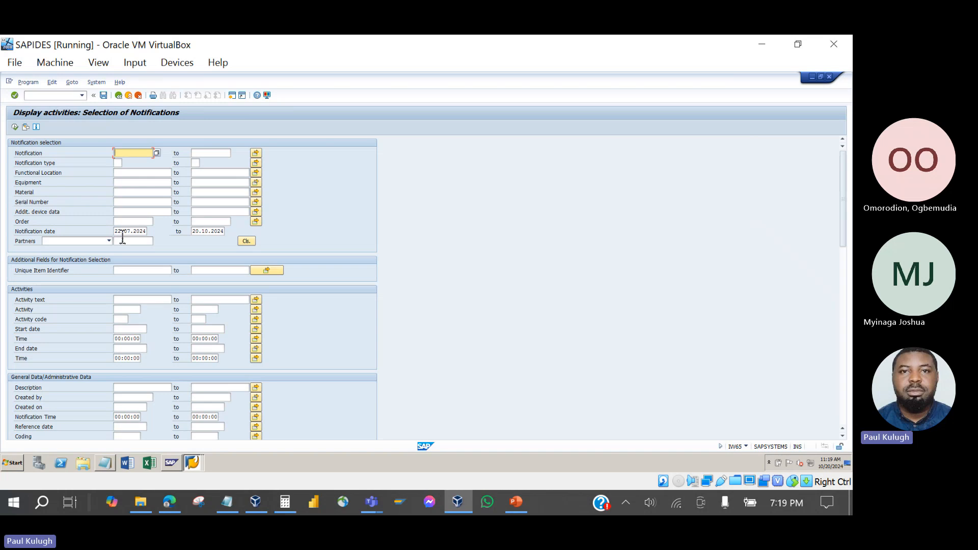
Clear the notification date range and list activities for all dates.
{"action": "left_click", "coordinate": [122, 231]}
{"action": "key", "text": "Delete"}
{"action": "key", "text": "Delete"}
{"action": "key", "text": "Delete"}
{"action": "key", "text": "Delete"}
{"action": "key", "text": "Delete"}
{"action": "key", "text": "Delete"}
{"action": "key", "text": "Delete"}
{"action": "key", "text": "Delete"}
{"action": "key", "text": "Delete"}
{"action": "key", "text": "Delete"}
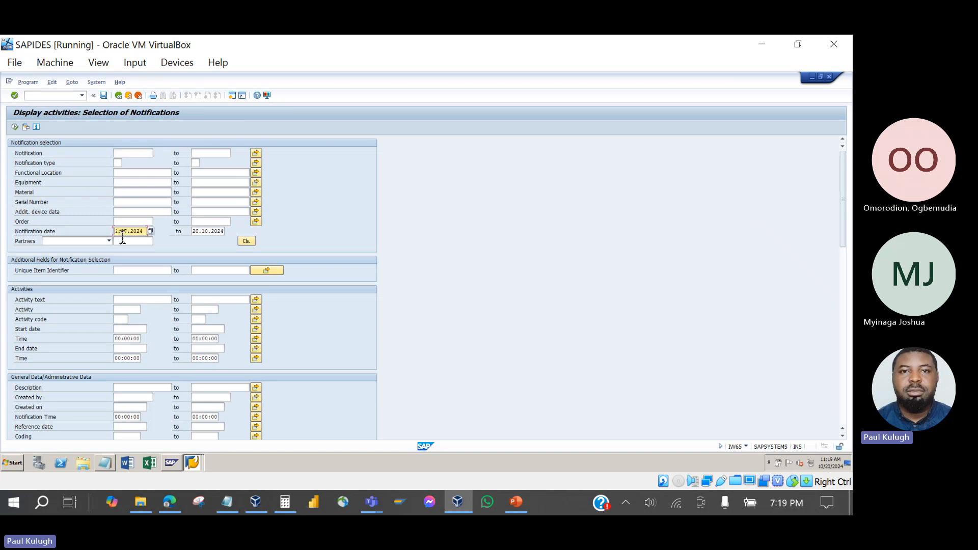
{"action": "left_click", "coordinate": [194, 233]}
{"action": "left_click", "coordinate": [198, 233]}
{"action": "key", "text": "Delete"}
{"action": "key", "text": "Delete"}
{"action": "key", "text": "Delete"}
{"action": "key", "text": "Delete"}
{"action": "key", "text": "Delete"}
{"action": "key", "text": "Delete"}
{"action": "key", "text": "Delete"}
{"action": "key", "text": "Delete"}
{"action": "key", "text": "Delete"}
{"action": "key", "text": "Delete"}
{"action": "left_click", "coordinate": [15, 129]}
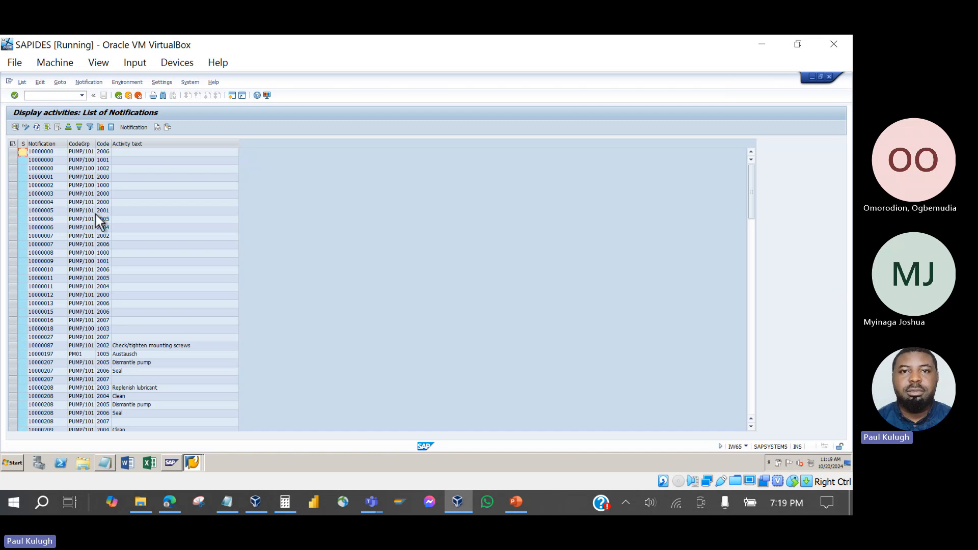
Review Clean, Seal and Replacement activities of notifications 10000208, 10000209 and 10000212, then exit to Easy Access.
{"action": "scroll", "coordinate": [118, 184], "scroll_direction": "down", "scroll_amount": 3}
{"action": "scroll", "coordinate": [134, 300], "scroll_direction": "down", "scroll_amount": 6}
{"action": "scroll", "coordinate": [133, 300], "scroll_direction": "down", "scroll_amount": 20}
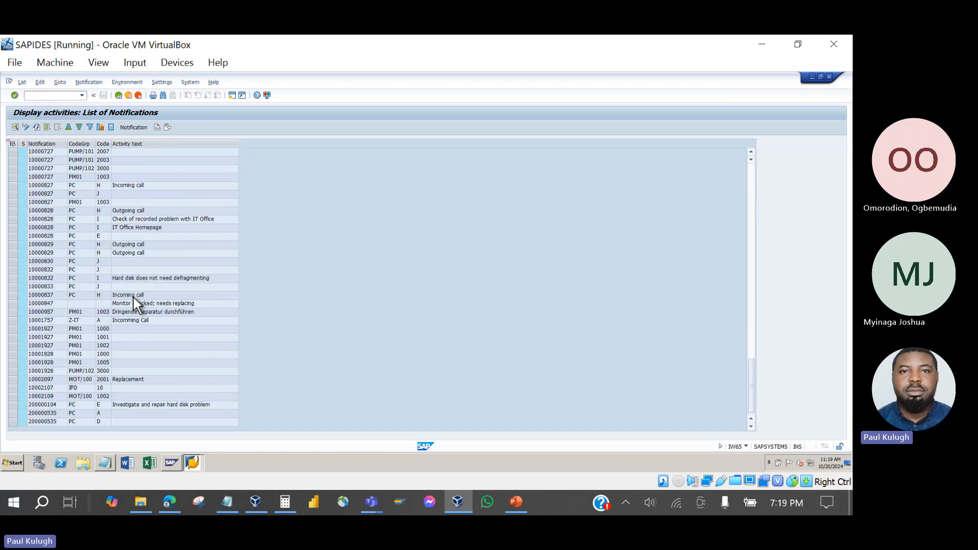
{"action": "scroll", "coordinate": [133, 300], "scroll_direction": "up", "scroll_amount": 20}
{"action": "scroll", "coordinate": [134, 298], "scroll_direction": "up", "scroll_amount": 6}
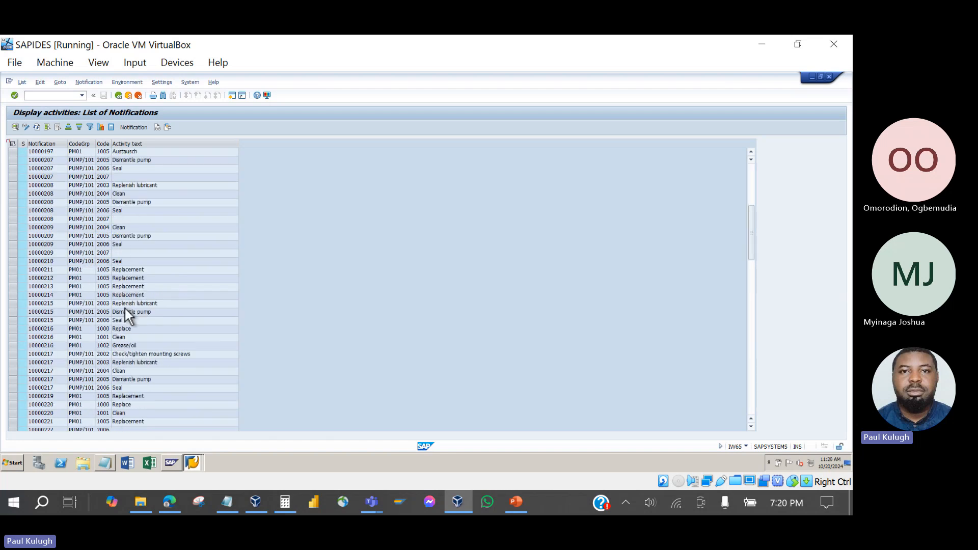
{"action": "left_click", "coordinate": [126, 194]}
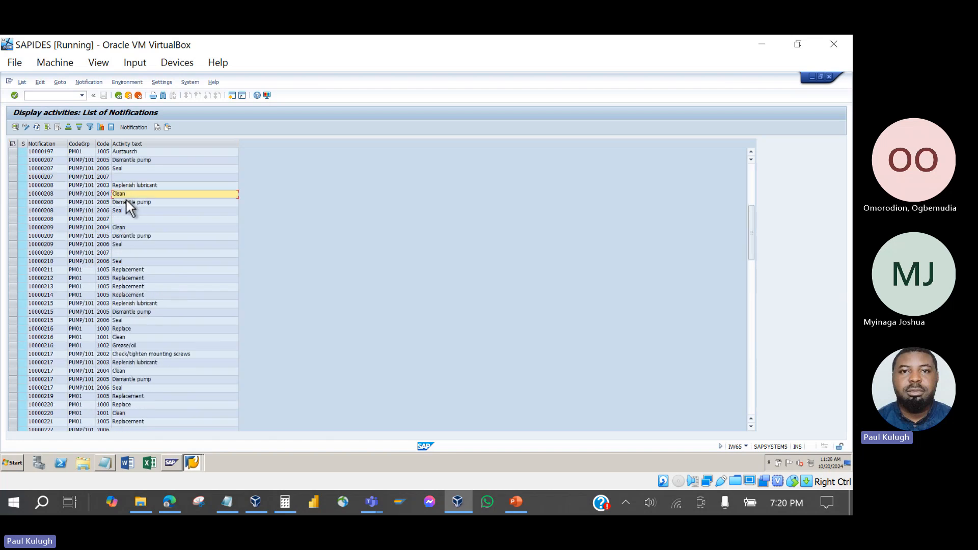
{"action": "left_click", "coordinate": [127, 229]}
{"action": "left_click", "coordinate": [132, 211]}
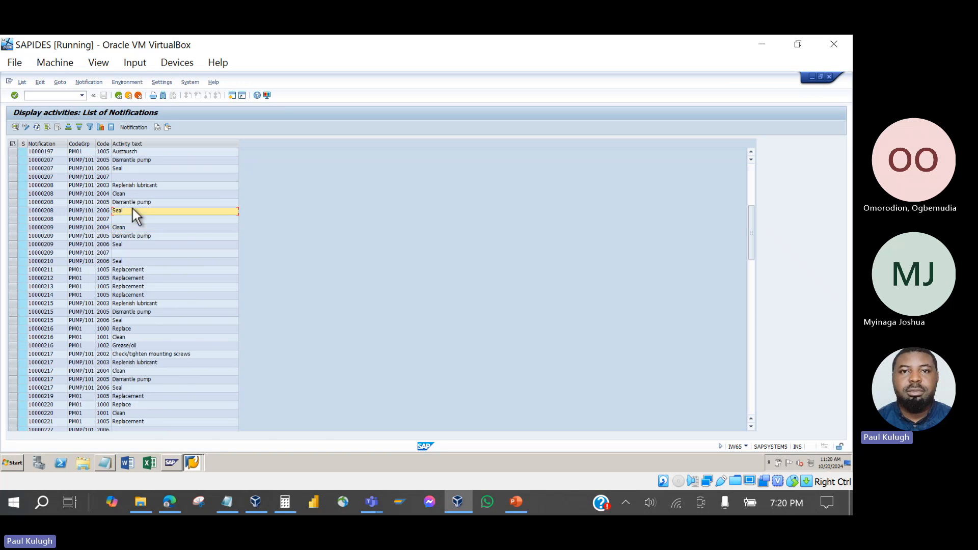
{"action": "left_click", "coordinate": [127, 246]}
{"action": "left_click", "coordinate": [124, 278]}
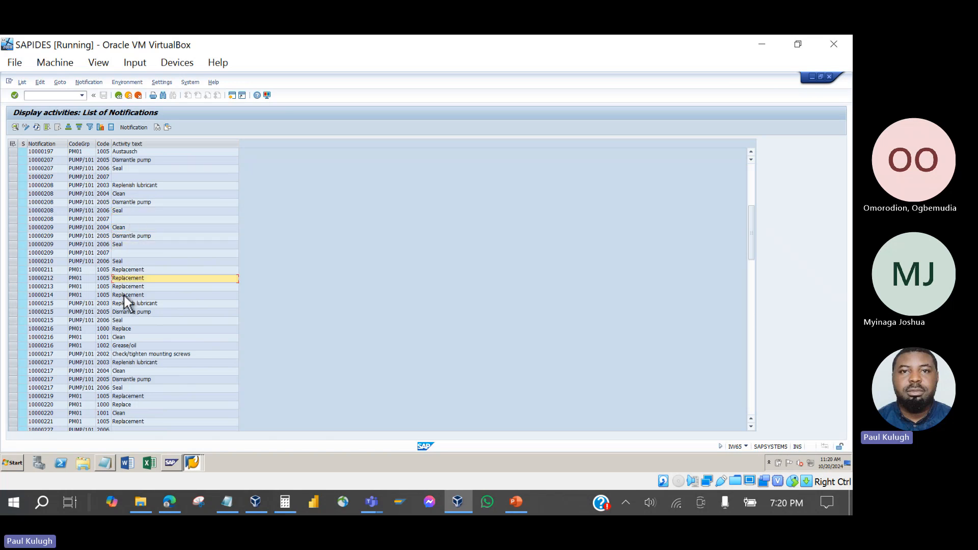
{"action": "scroll", "coordinate": [124, 296], "scroll_direction": "down", "scroll_amount": 7}
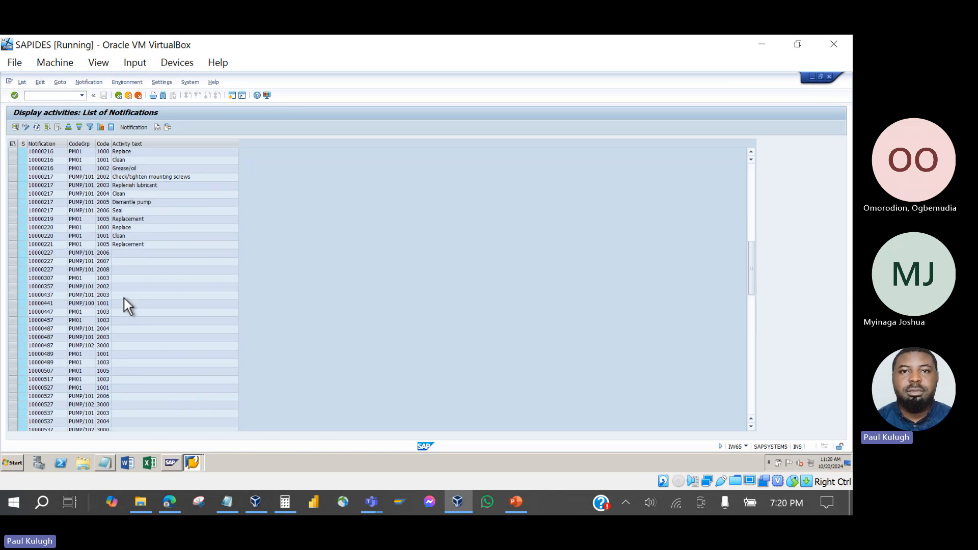
{"action": "scroll", "coordinate": [124, 298], "scroll_direction": "up", "scroll_amount": 11}
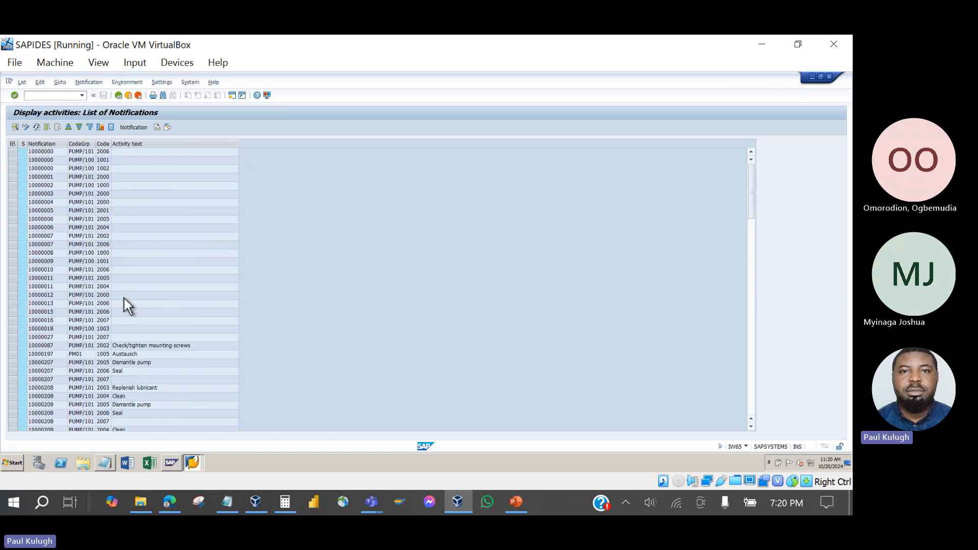
{"action": "scroll", "coordinate": [124, 298], "scroll_direction": "down", "scroll_amount": 18}
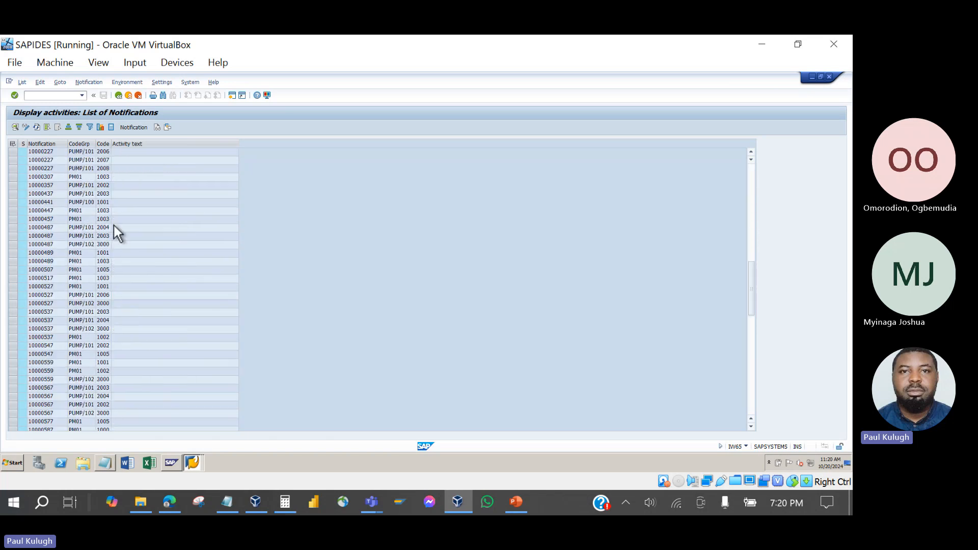
{"action": "left_click", "coordinate": [119, 95]}
{"action": "left_click", "coordinate": [118, 95]}
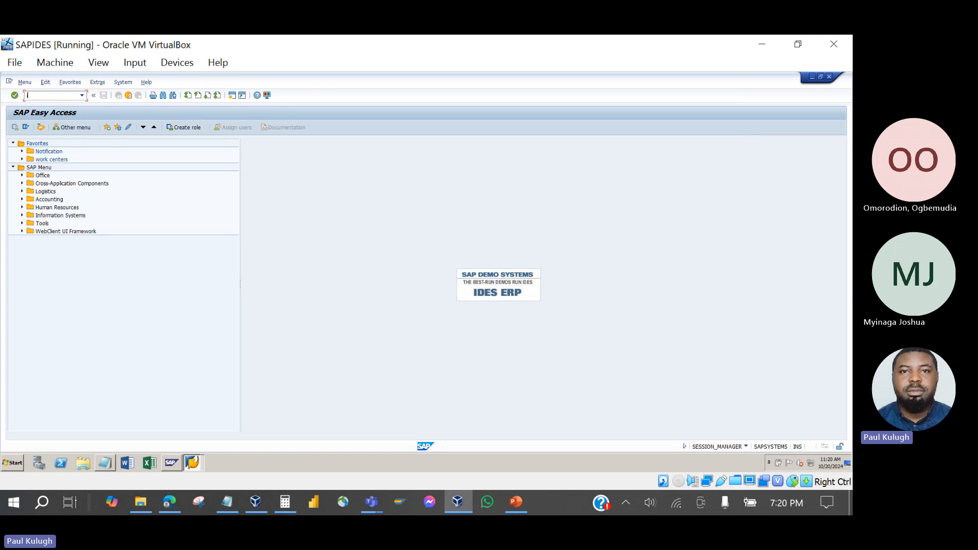
Look at the IW68 notification items and IW65 display activities selection screens, returning to Easy Access.
{"action": "type", "text": "iw68"}
{"action": "key", "text": "Return"}
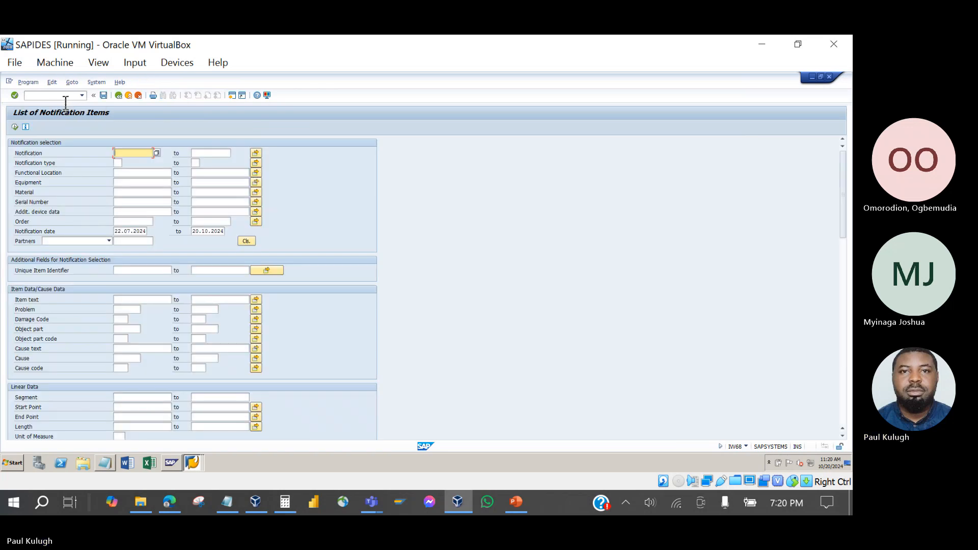
{"action": "left_click", "coordinate": [116, 95]}
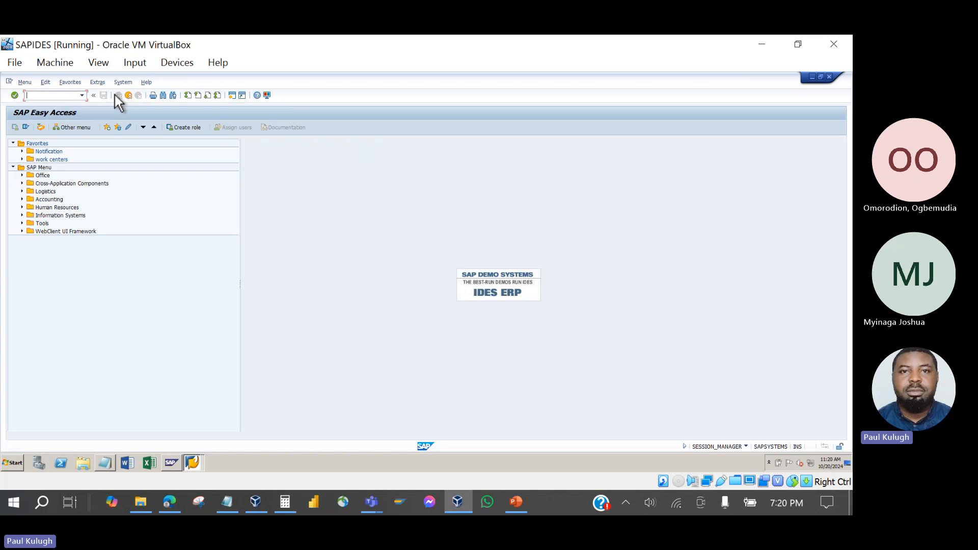
{"action": "type", "text": "iw65"}
{"action": "key", "text": "Return"}
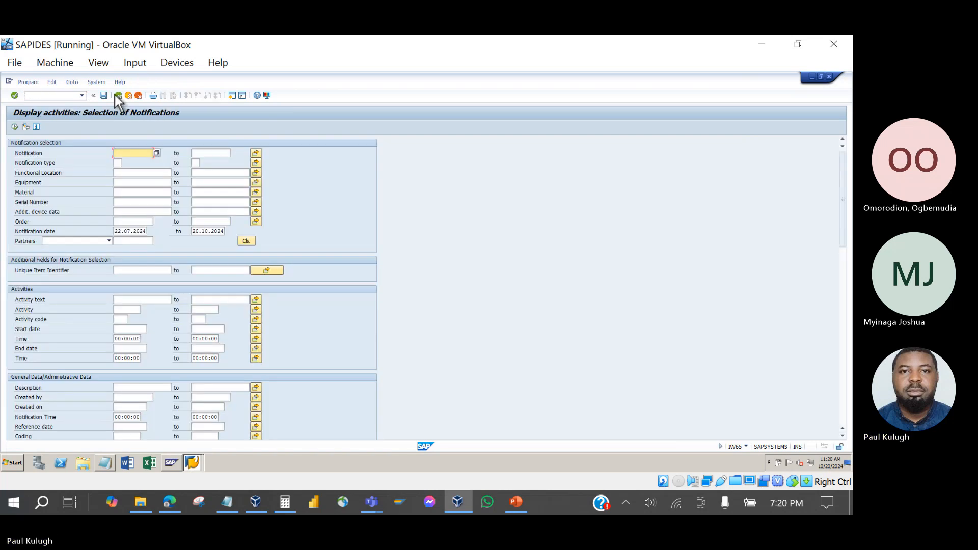
{"action": "left_click", "coordinate": [117, 97]}
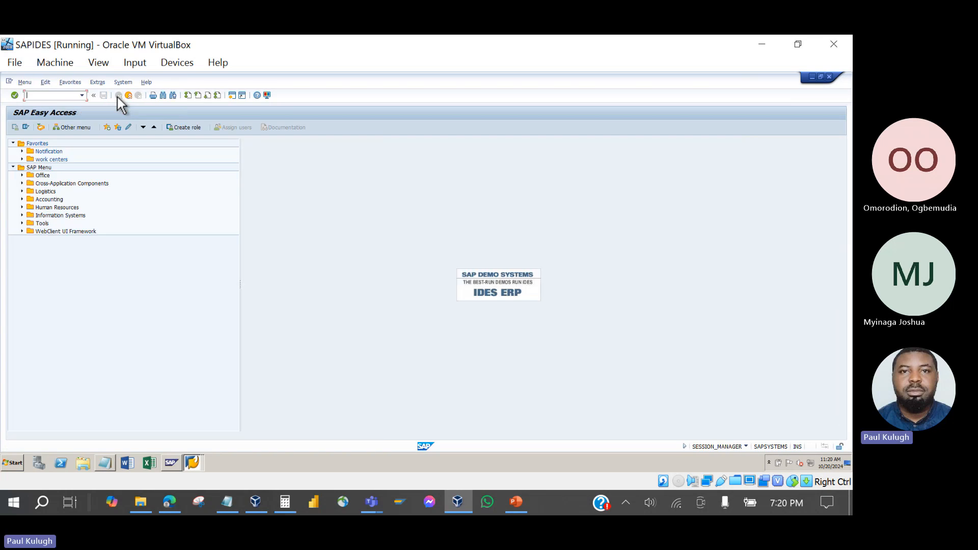
Check the IW64 change activities screen, then open IW67 Display Tasks.
{"action": "type", "text": "iw64"}
{"action": "key", "text": "Return"}
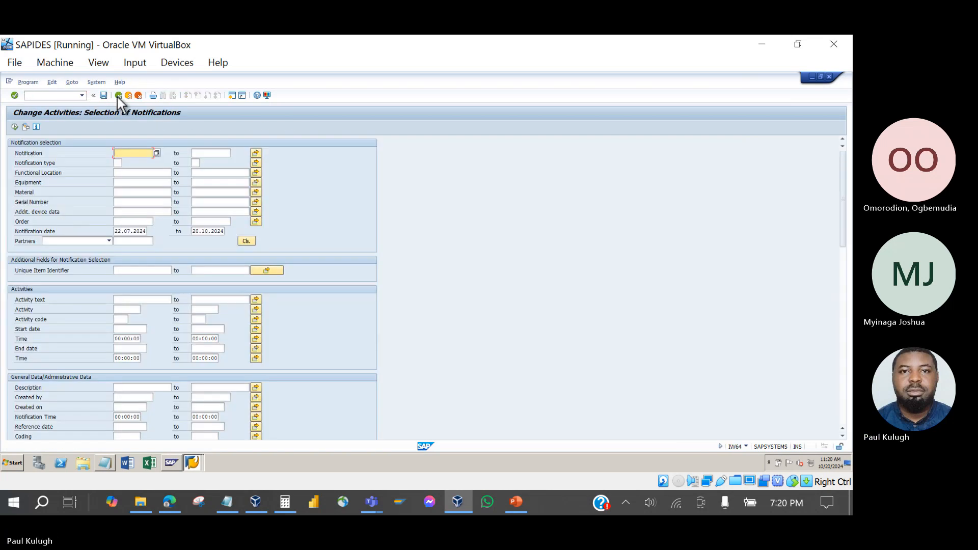
{"action": "left_click", "coordinate": [117, 97]}
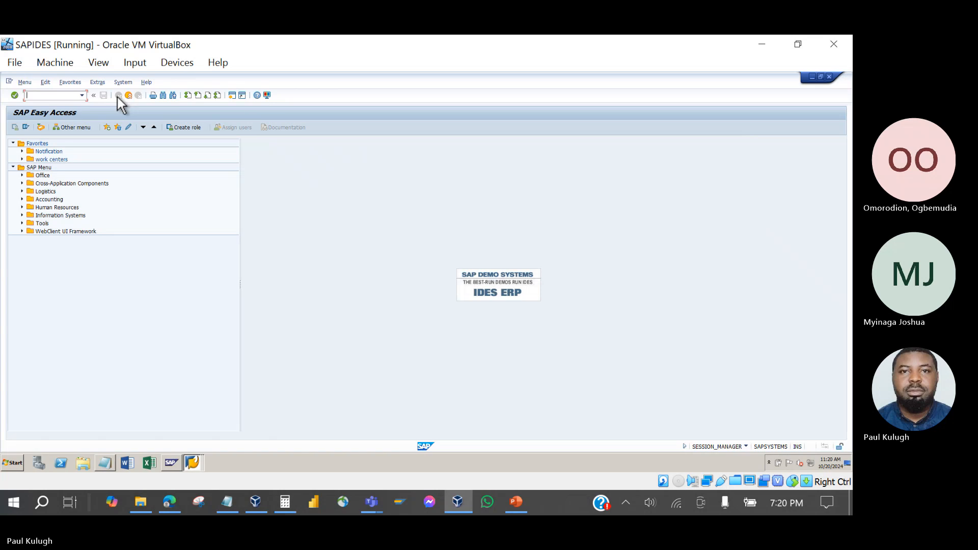
{"action": "type", "text": "iw67"}
{"action": "key", "text": "Return"}
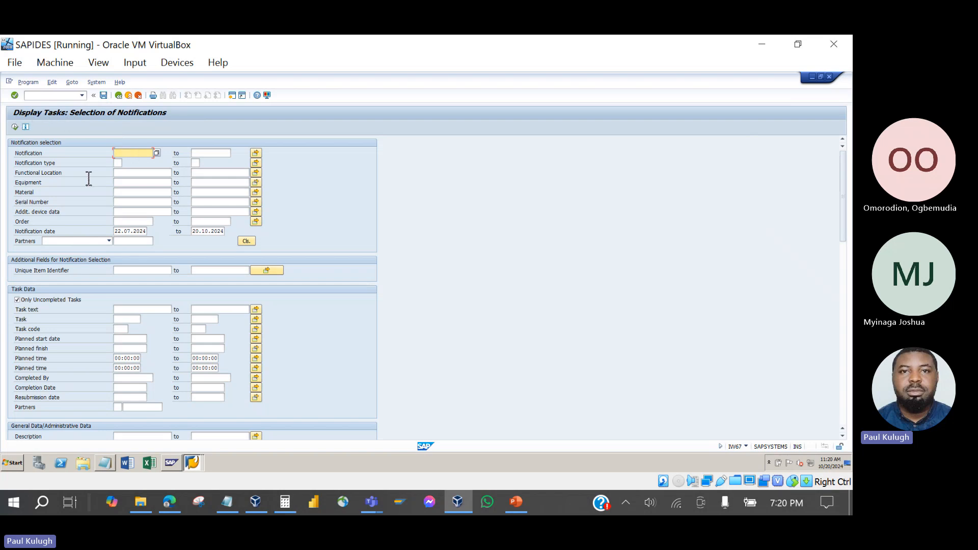
Run the task list, then clear the 22.07.2024 notification start date and rerun it.
{"action": "left_click", "coordinate": [15, 127]}
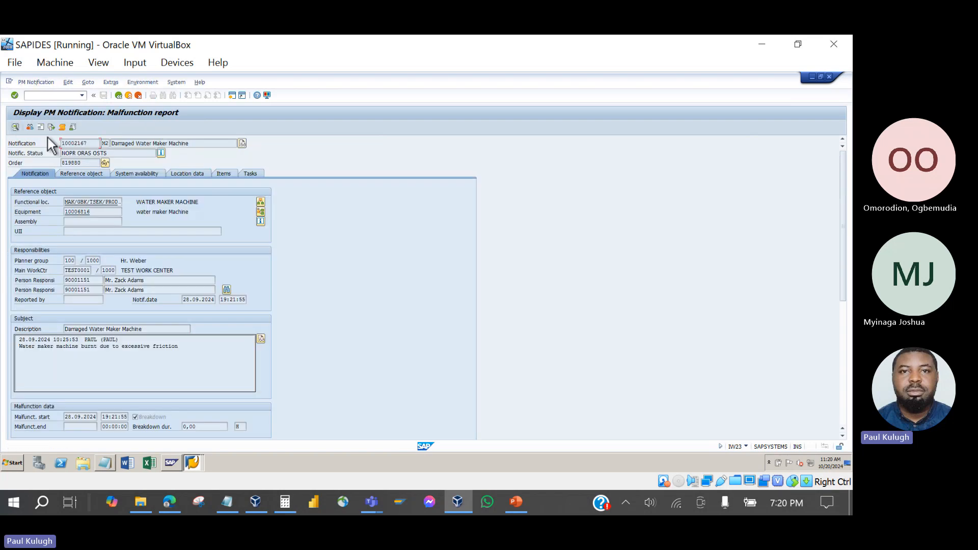
{"action": "left_click", "coordinate": [119, 96]}
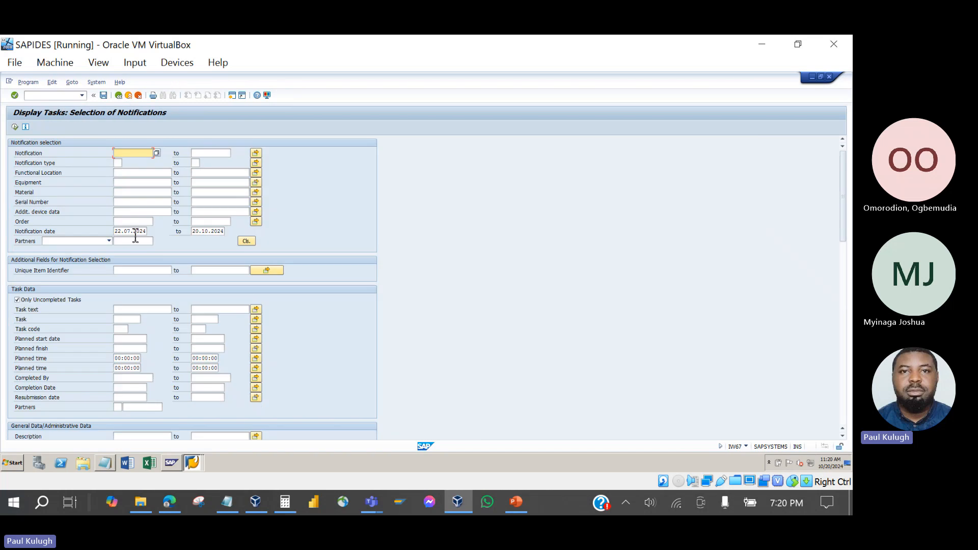
{"action": "left_click", "coordinate": [122, 232]}
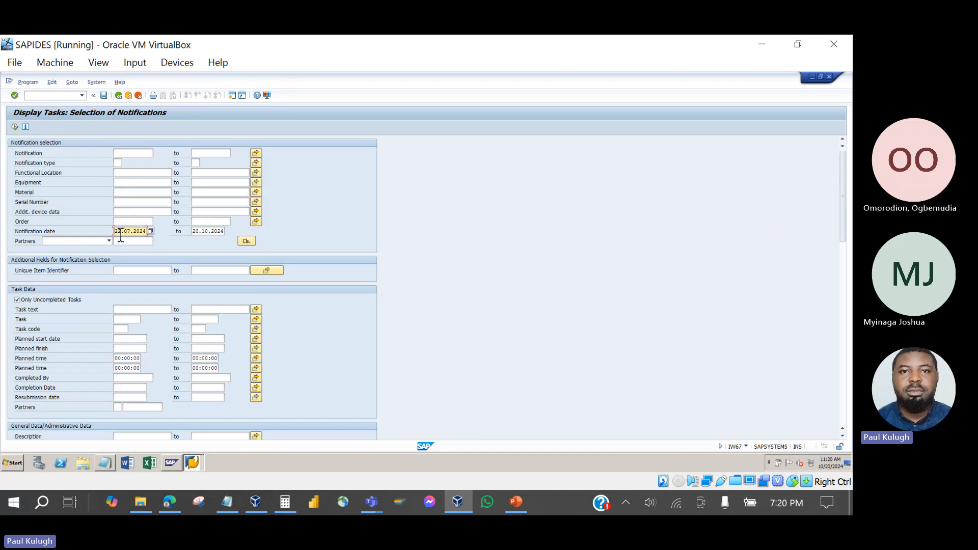
{"action": "key", "text": "Delete"}
{"action": "key", "text": "Delete"}
{"action": "key", "text": "Delete"}
{"action": "key", "text": "Delete"}
{"action": "key", "text": "Delete"}
{"action": "key", "text": "Delete"}
{"action": "key", "text": "Delete"}
{"action": "key", "text": "Delete"}
{"action": "key", "text": "Delete"}
{"action": "key", "text": "Delete"}
{"action": "left_click", "coordinate": [16, 127]}
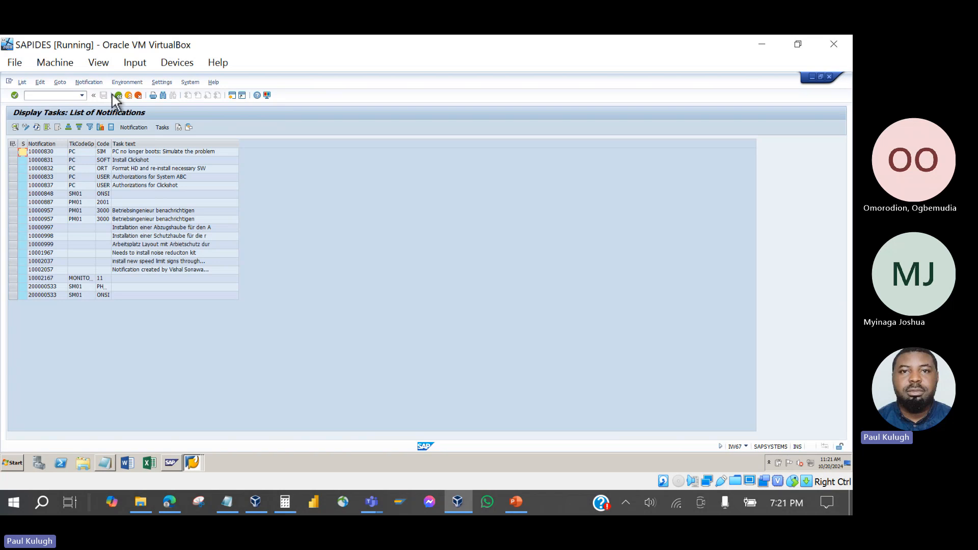
Cancel the Excel export of the uncompleted tasks list and return to the selection screen.
{"action": "left_click", "coordinate": [112, 127]}
{"action": "left_click", "coordinate": [121, 231]}
{"action": "left_click", "coordinate": [118, 96]}
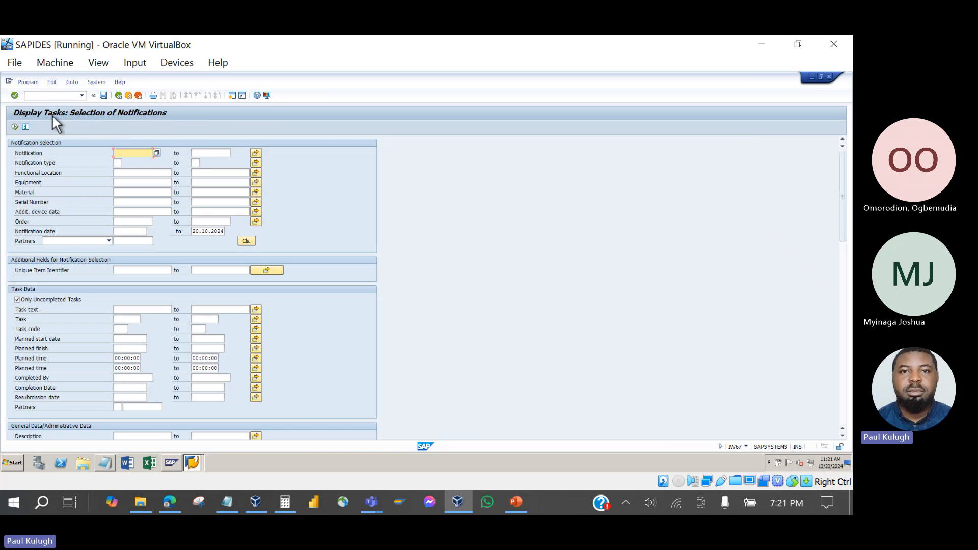
Check the IW47 Display Confirmations selection screen, then return to Easy Access.
{"action": "left_click", "coordinate": [118, 95]}
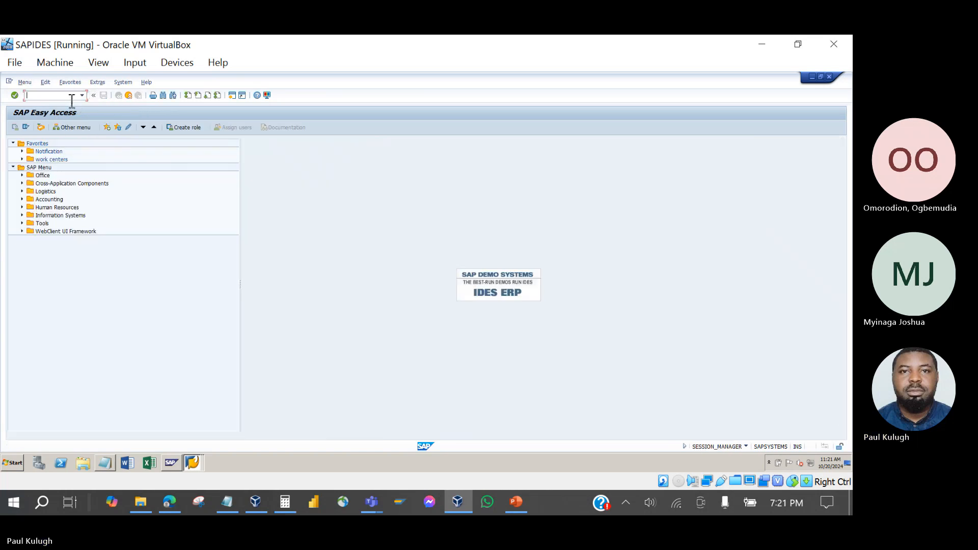
{"action": "type", "text": "iw47"}
{"action": "key", "text": "Return"}
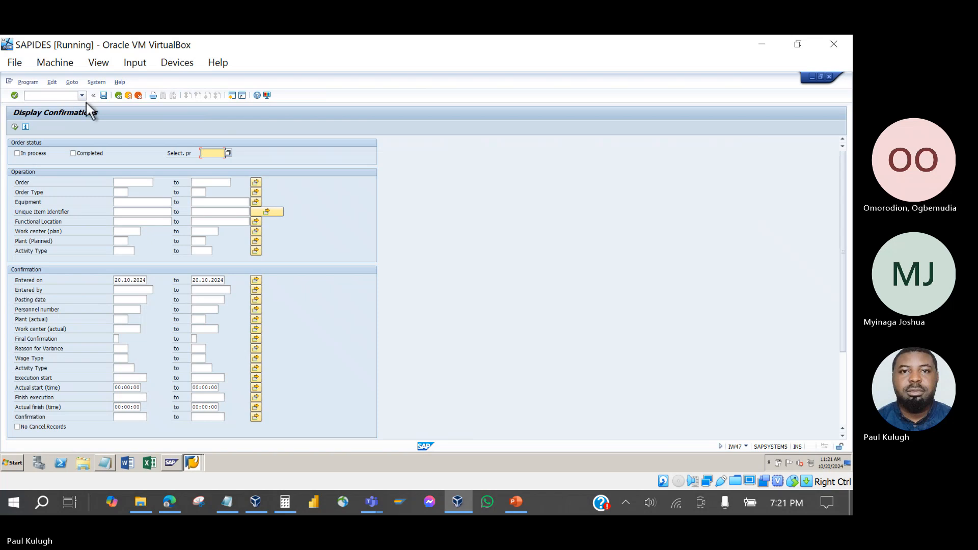
{"action": "left_click", "coordinate": [119, 96]}
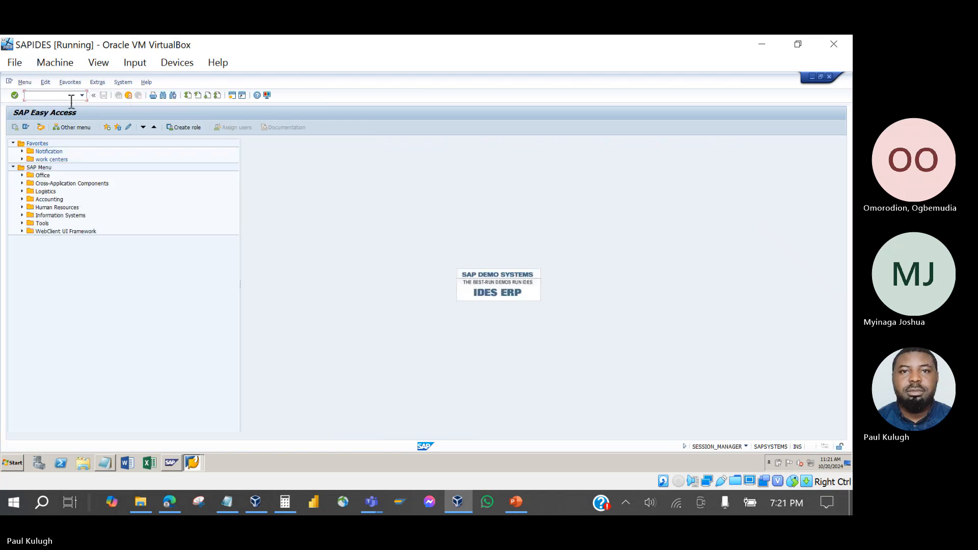
Reopen the Display Tasks selection screen and go back to Easy Access.
{"action": "type", "text": "iw67"}
{"action": "key", "text": "Return"}
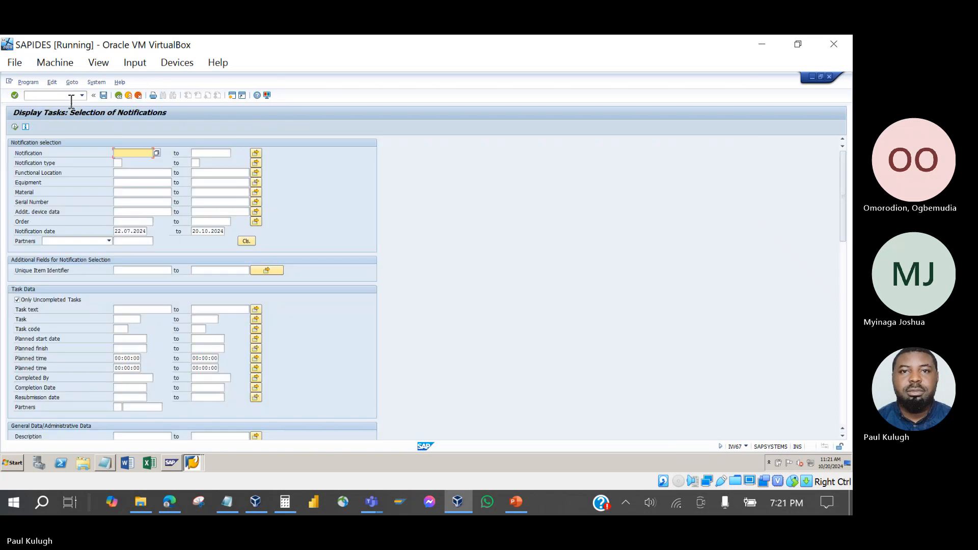
{"action": "left_click", "coordinate": [119, 96]}
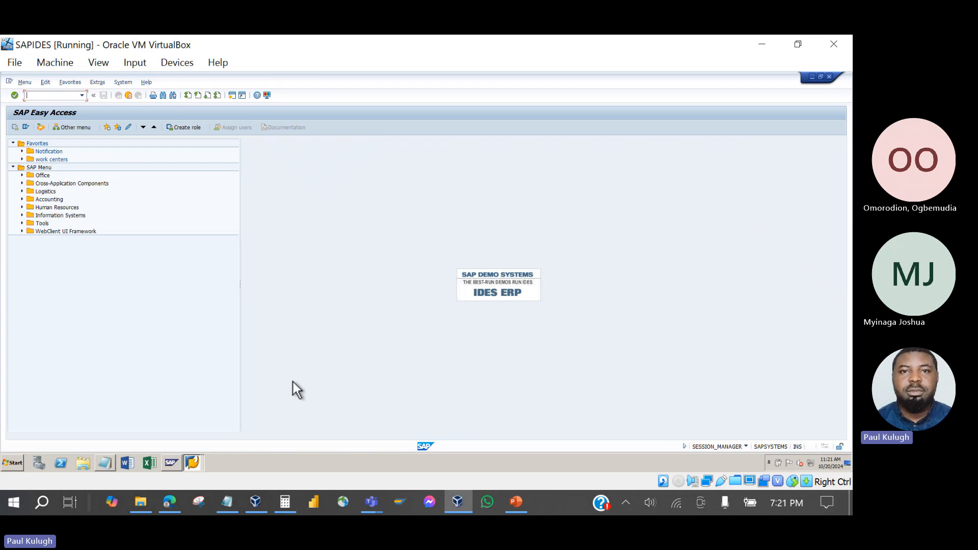
{"action": "left_click", "coordinate": [517, 502]}
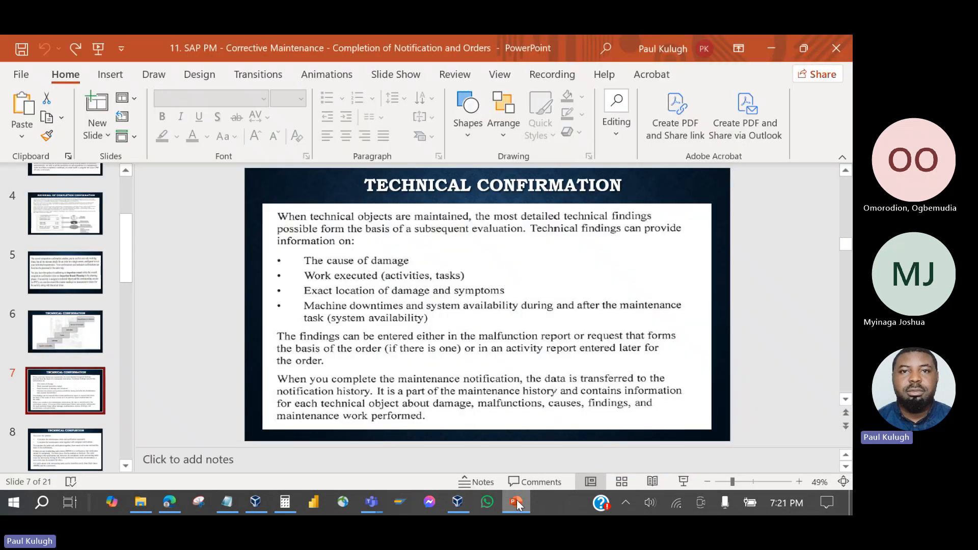
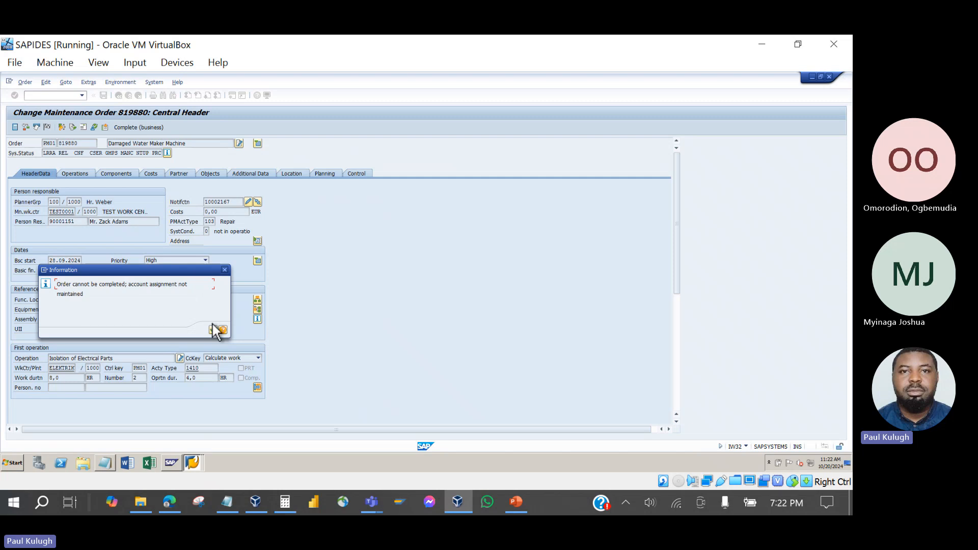
Dismiss the completion message, view order 819880's still-empty settlement rule, and return to its header.
{"action": "left_click", "coordinate": [224, 270]}
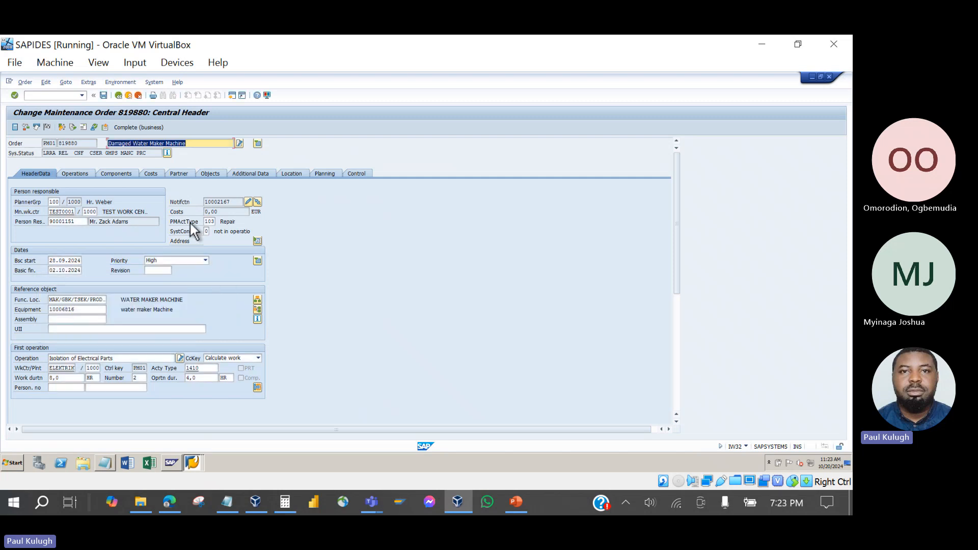
{"action": "left_click", "coordinate": [63, 127]}
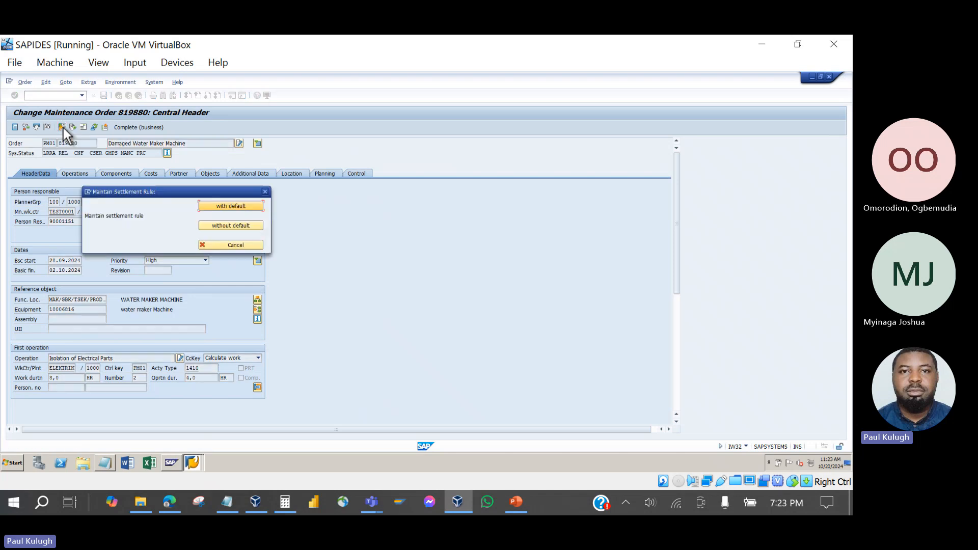
{"action": "left_click", "coordinate": [217, 226]}
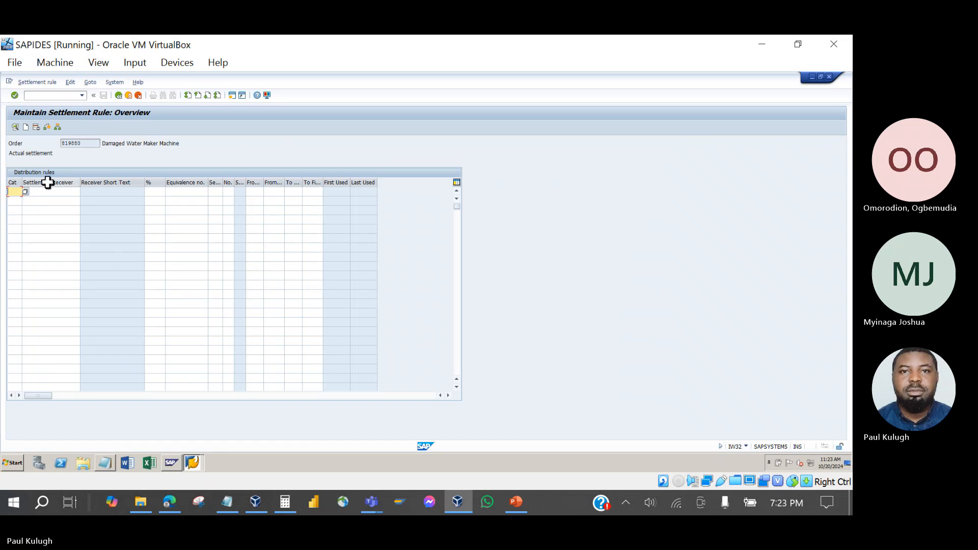
{"action": "left_click", "coordinate": [118, 95]}
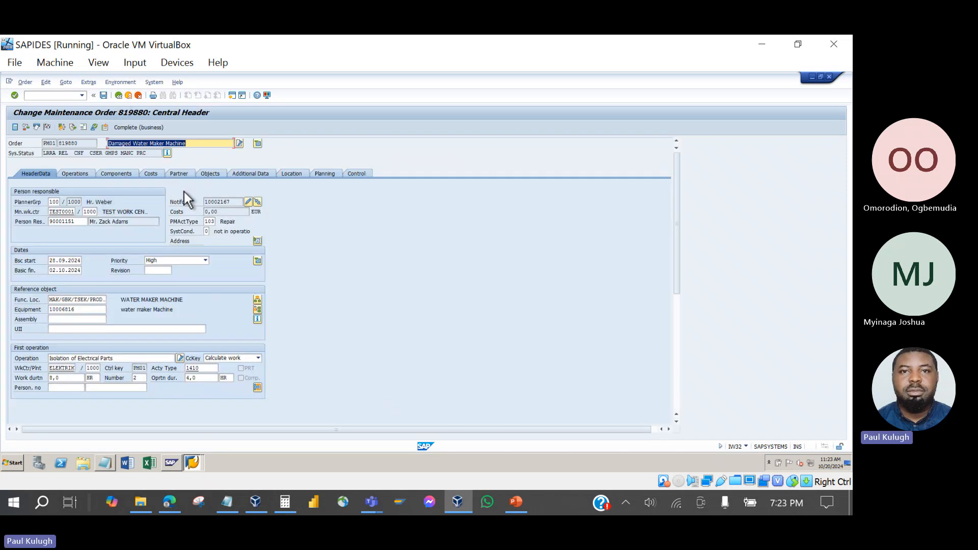
{"action": "left_click", "coordinate": [155, 175]}
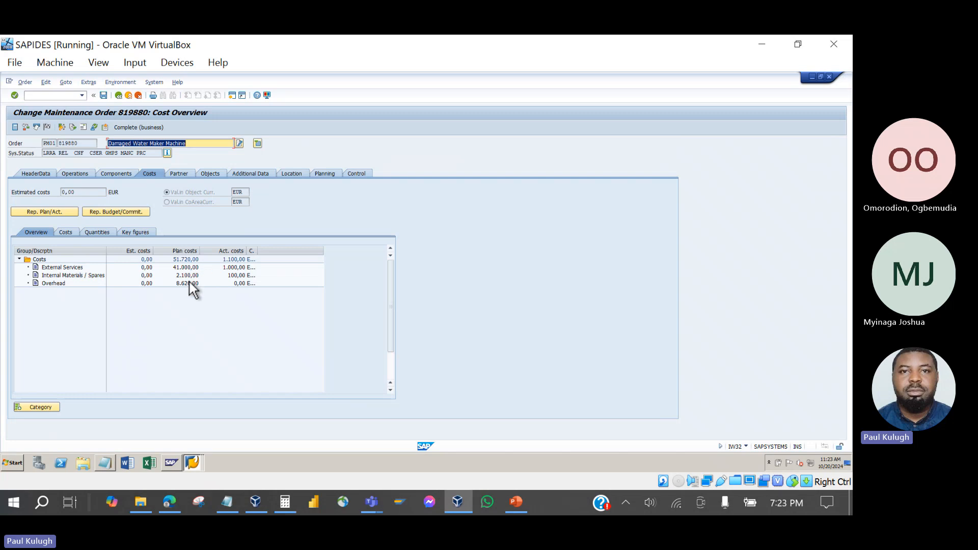
{"action": "left_click", "coordinate": [40, 173]}
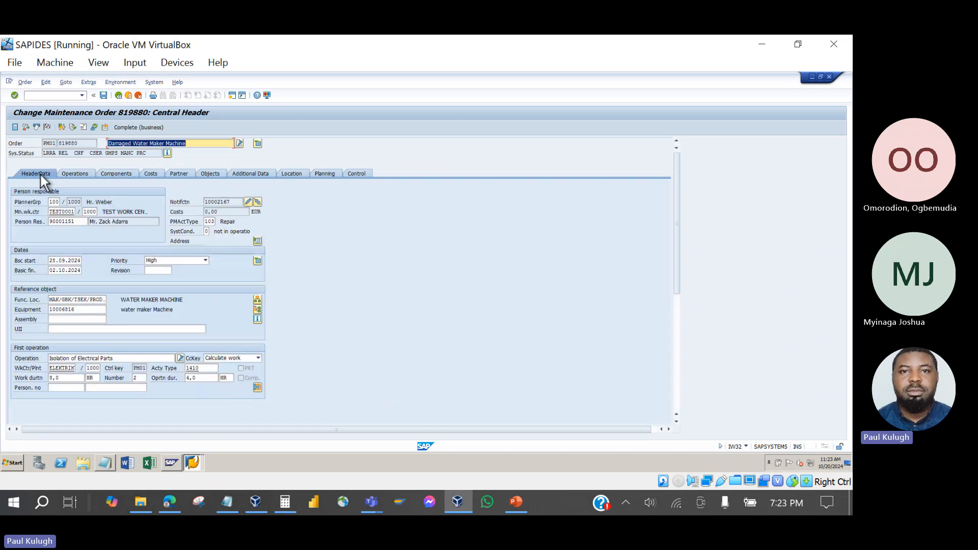
{"action": "left_click", "coordinate": [111, 173]}
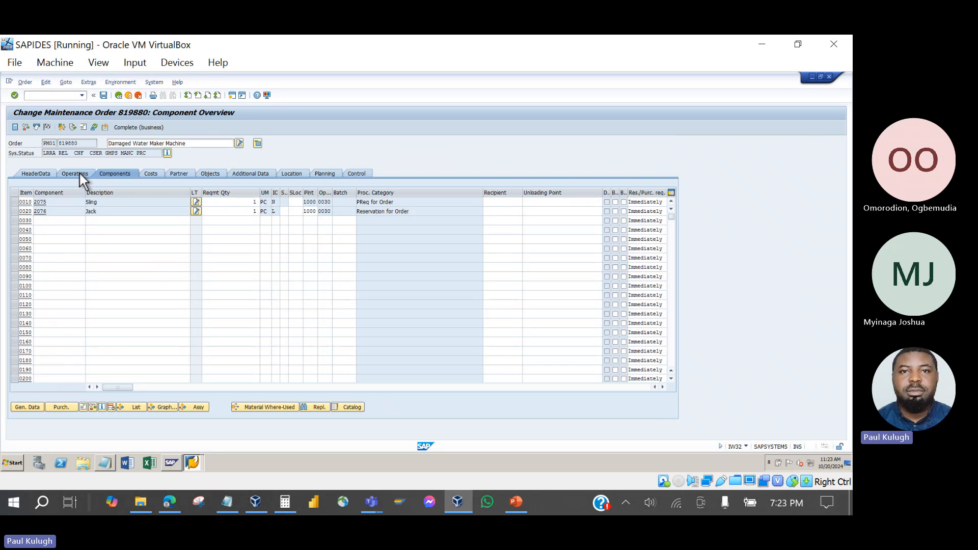
{"action": "left_click", "coordinate": [77, 173]}
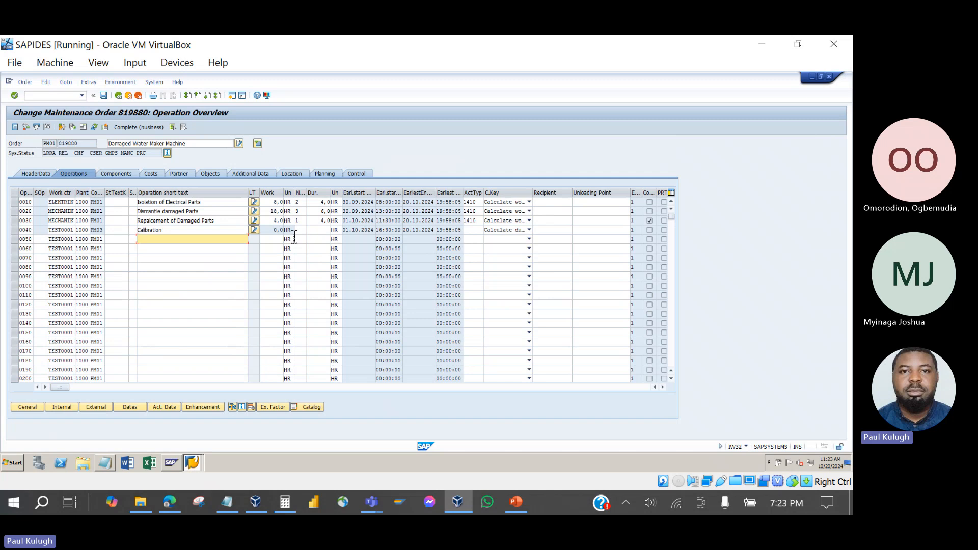
{"action": "left_click_drag", "start_coordinate": [296, 196], "coordinate": [298, 203]}
{"action": "left_click", "coordinate": [301, 203]}
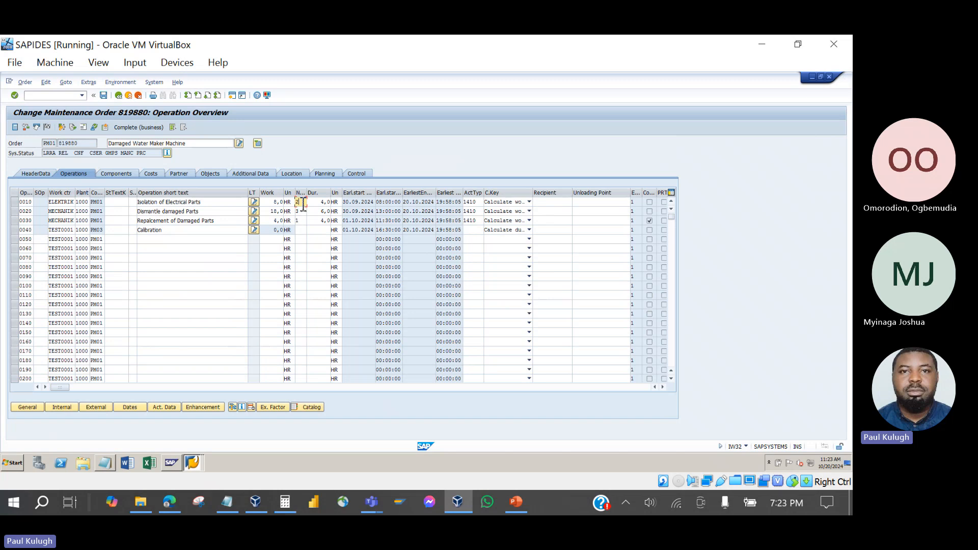
{"action": "left_click", "coordinate": [302, 210]}
{"action": "left_click", "coordinate": [322, 203]}
{"action": "left_click", "coordinate": [43, 172]}
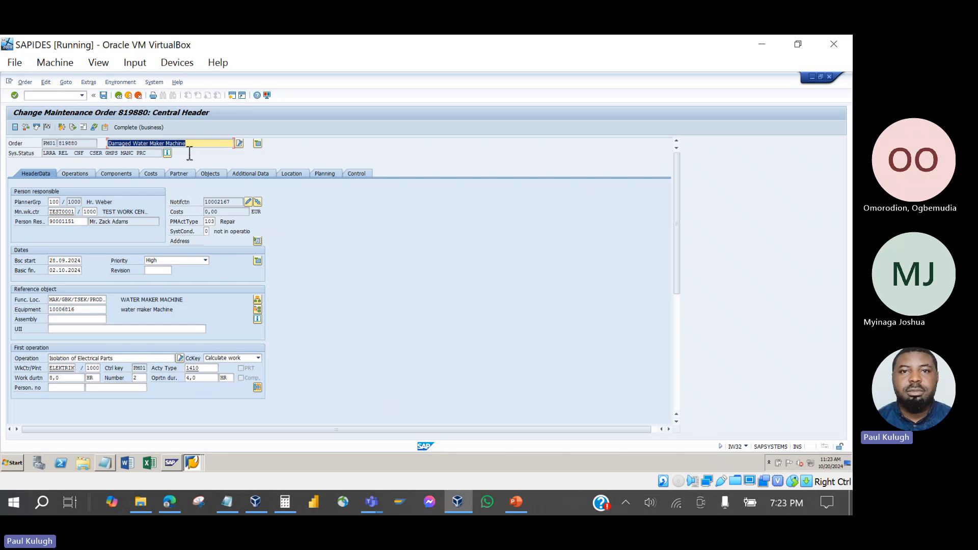
{"action": "left_click", "coordinate": [96, 301]}
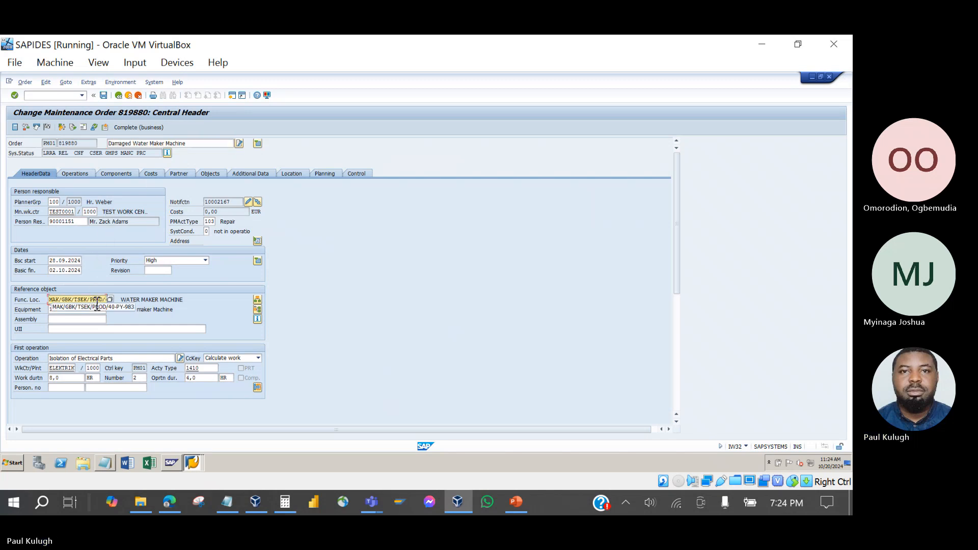
{"action": "left_click", "coordinate": [151, 172]}
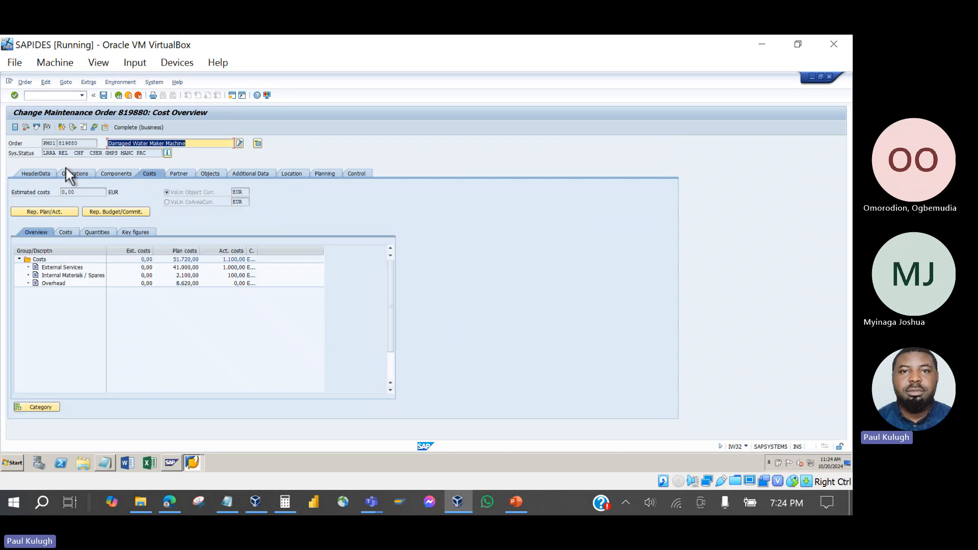
{"action": "left_click", "coordinate": [44, 173]}
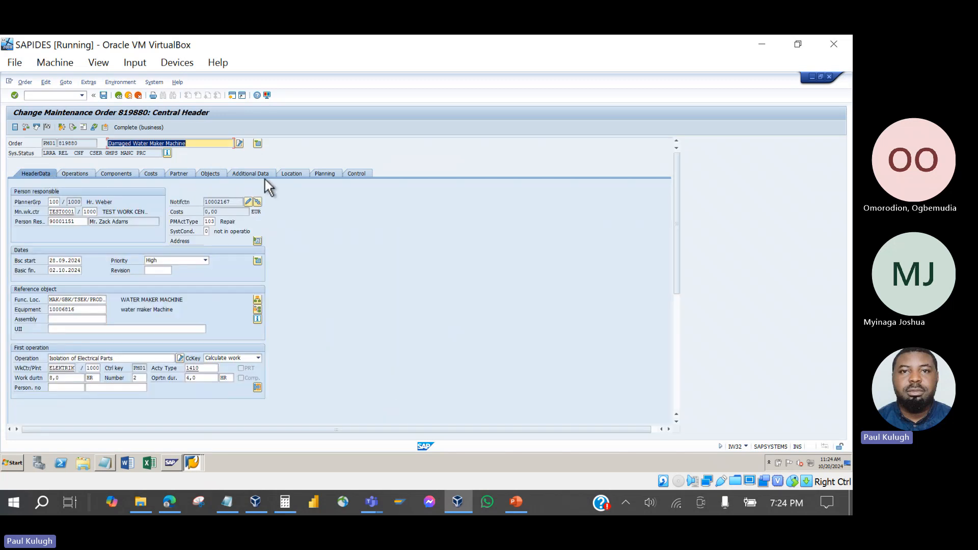
{"action": "left_click", "coordinate": [287, 175]}
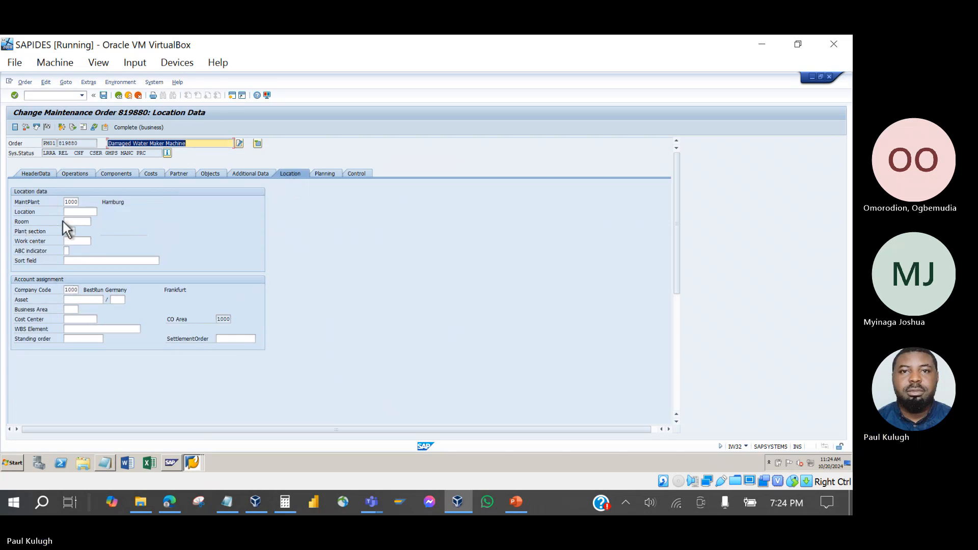
{"action": "left_click", "coordinate": [74, 319]}
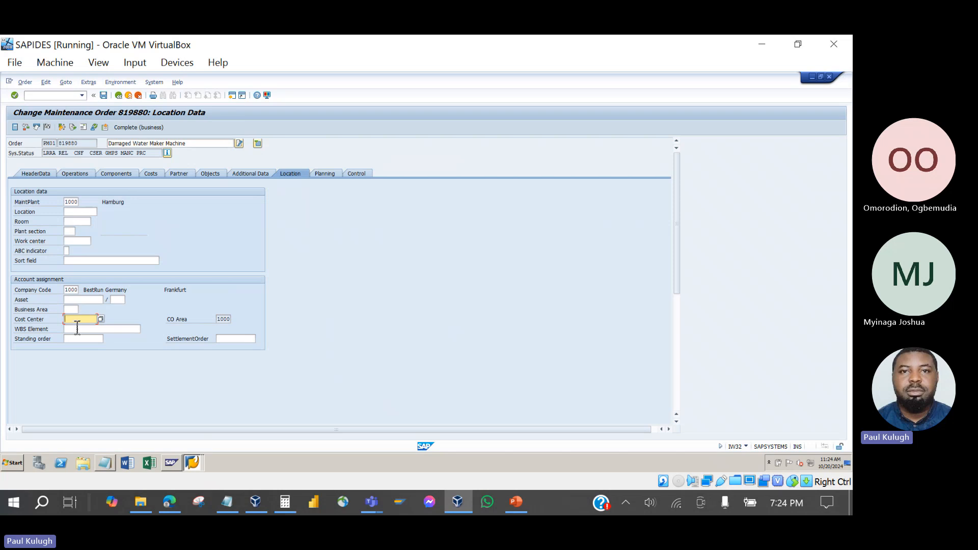
{"action": "left_click", "coordinate": [37, 172]}
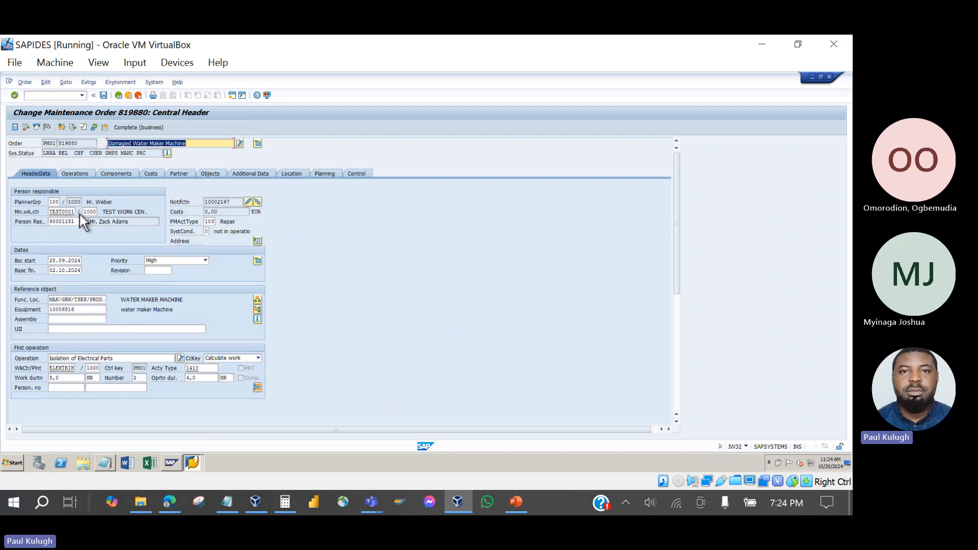
{"action": "left_click", "coordinate": [132, 302]}
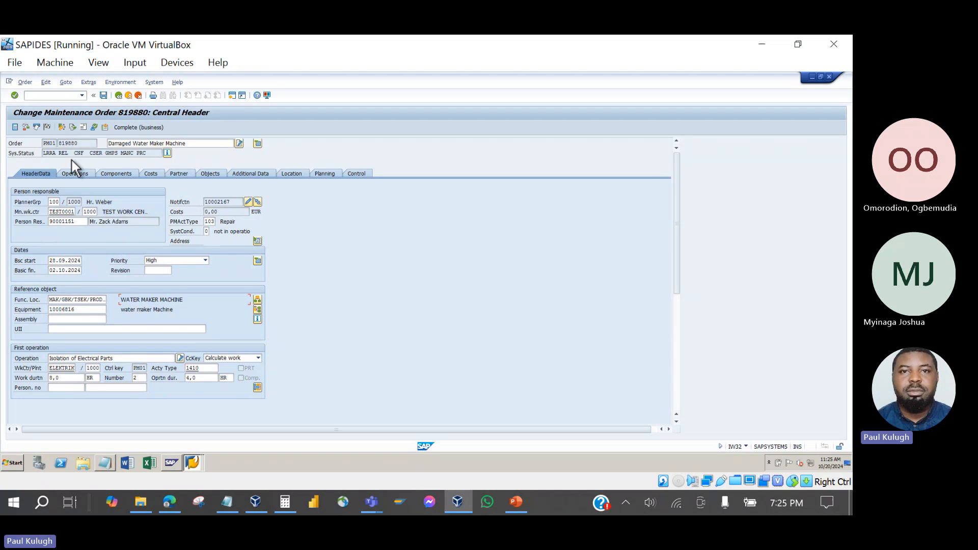
Open an empty settlement rule for order 819880 and browse the cost center search help.
{"action": "left_click", "coordinate": [62, 127]}
{"action": "left_click", "coordinate": [229, 225]}
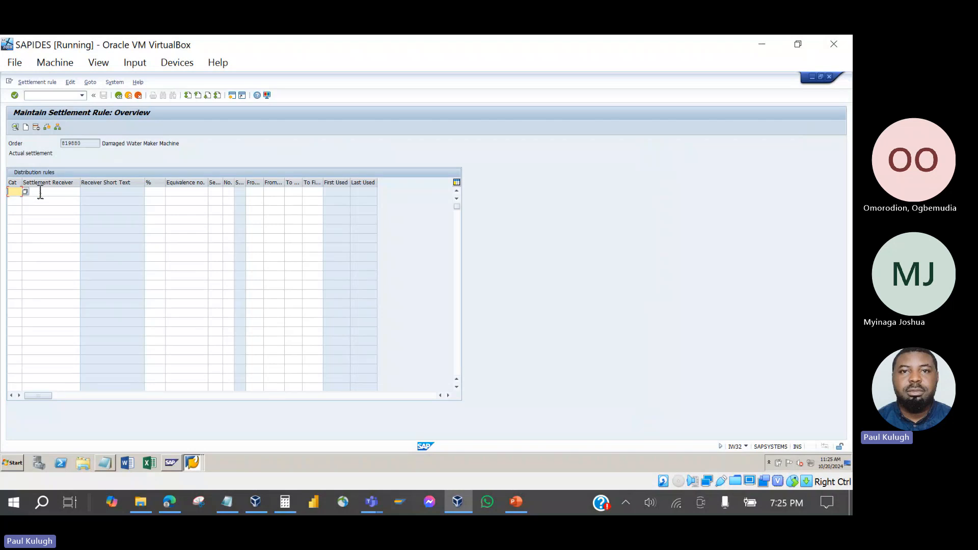
{"action": "left_click", "coordinate": [40, 193]}
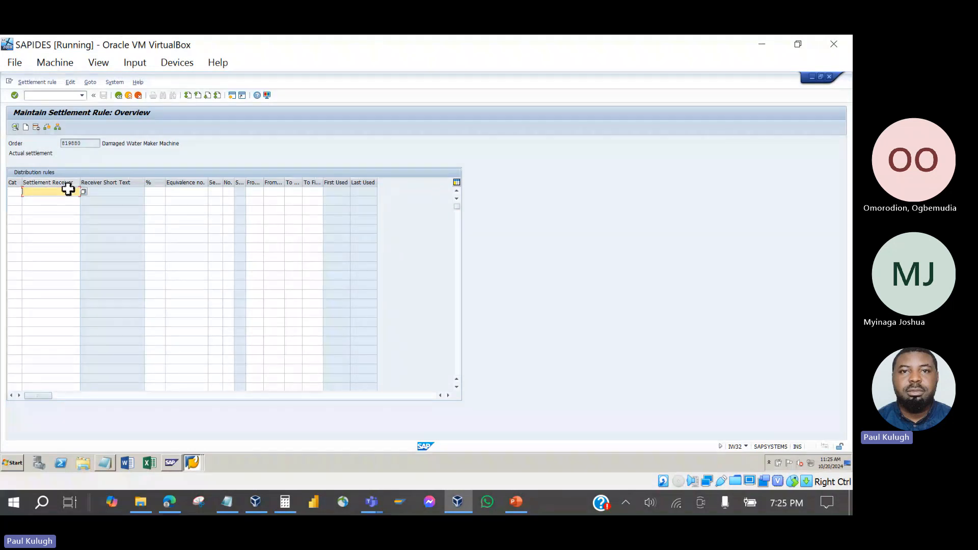
{"action": "left_click", "coordinate": [85, 191]}
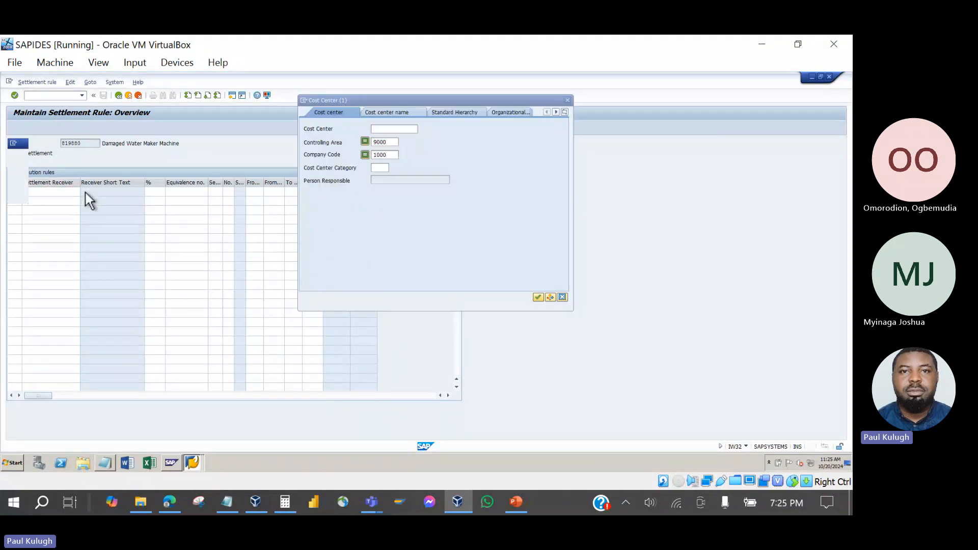
{"action": "key", "text": "Return"}
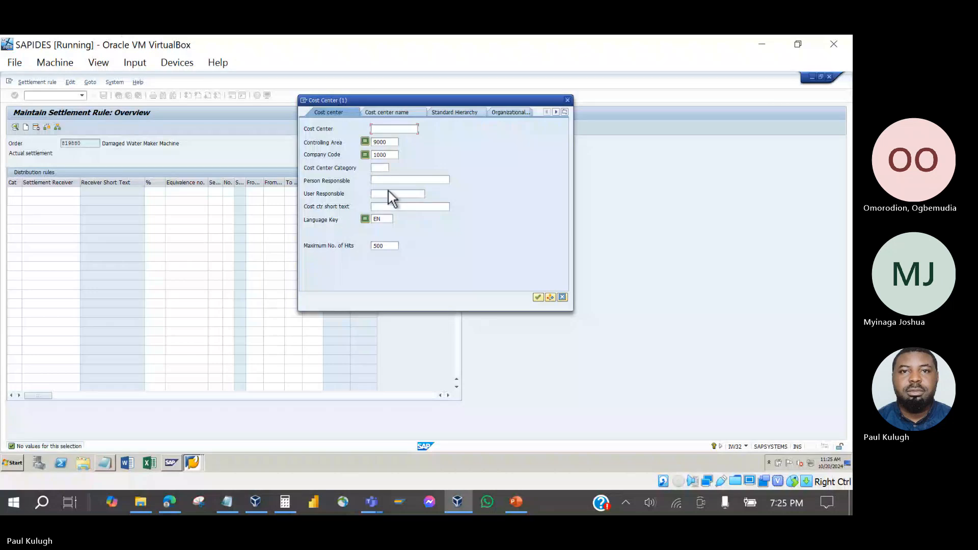
{"action": "left_click", "coordinate": [567, 100]}
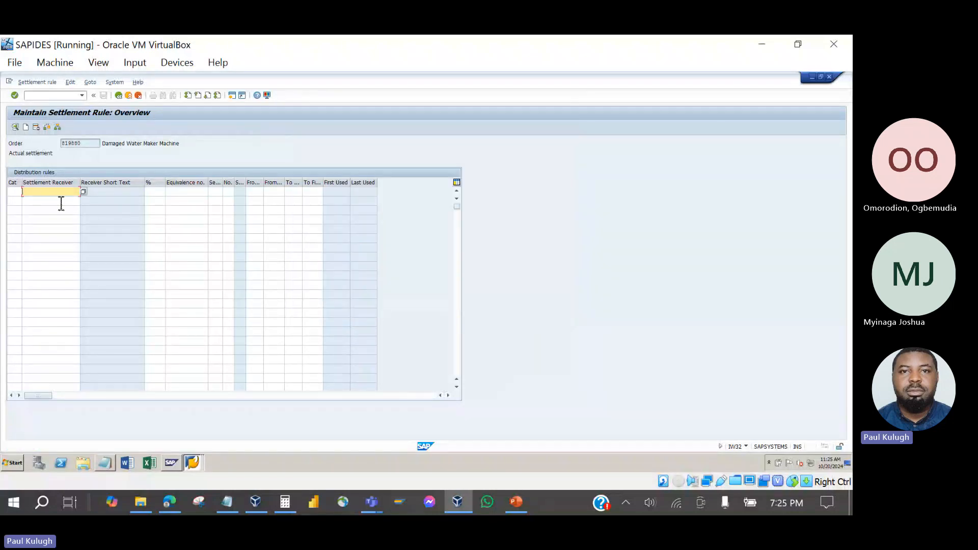
Enter cost center 40000 as the first settlement receiver with 60%.
{"action": "type", "text": "4000"}
{"action": "key", "text": "Return"}
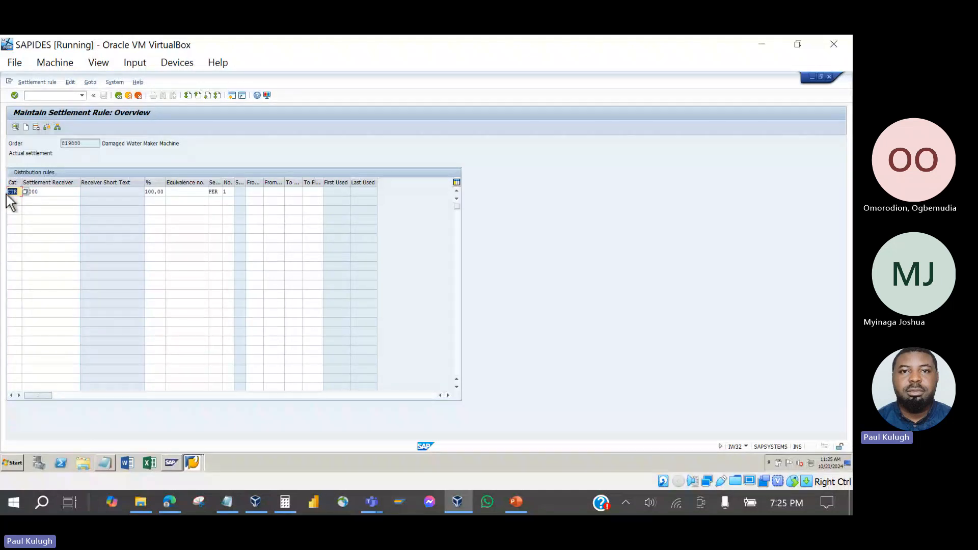
{"action": "left_click", "coordinate": [49, 192]}
{"action": "type", "text": "0"}
{"action": "left_click_drag", "start_coordinate": [48, 193], "coordinate": [19, 196]}
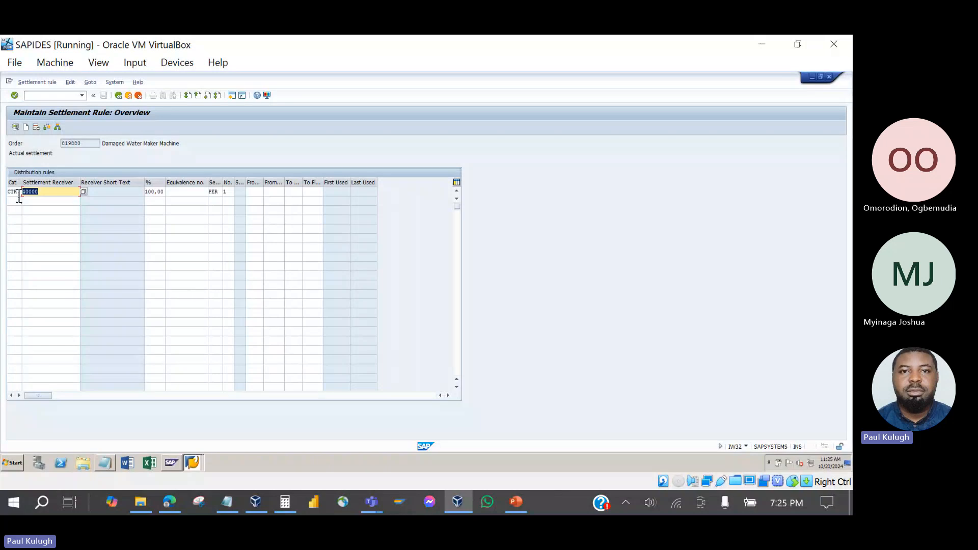
{"action": "left_click", "coordinate": [166, 197]}
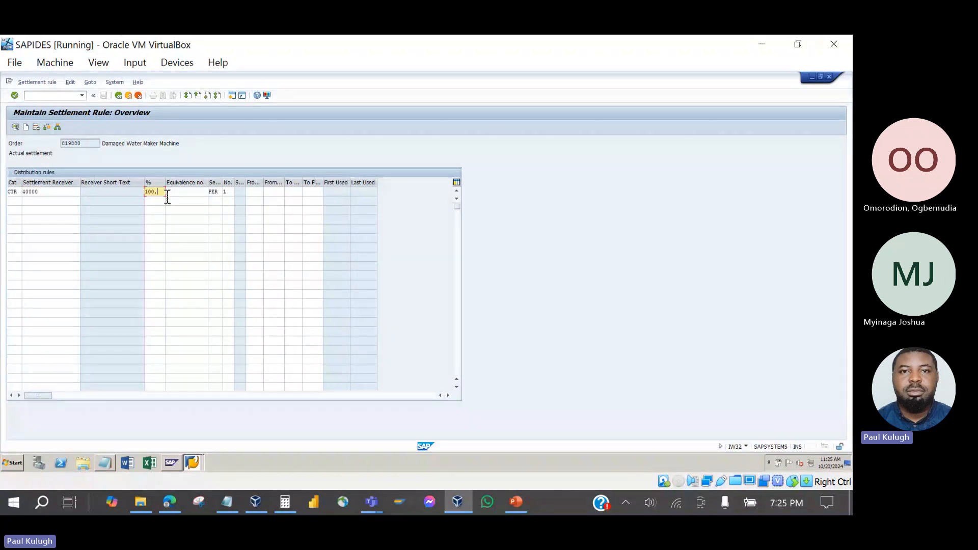
{"action": "type", "text": "60"}
Add cost center 4100 as the second settlement receiver with 40%.
{"action": "left_click", "coordinate": [47, 210]}
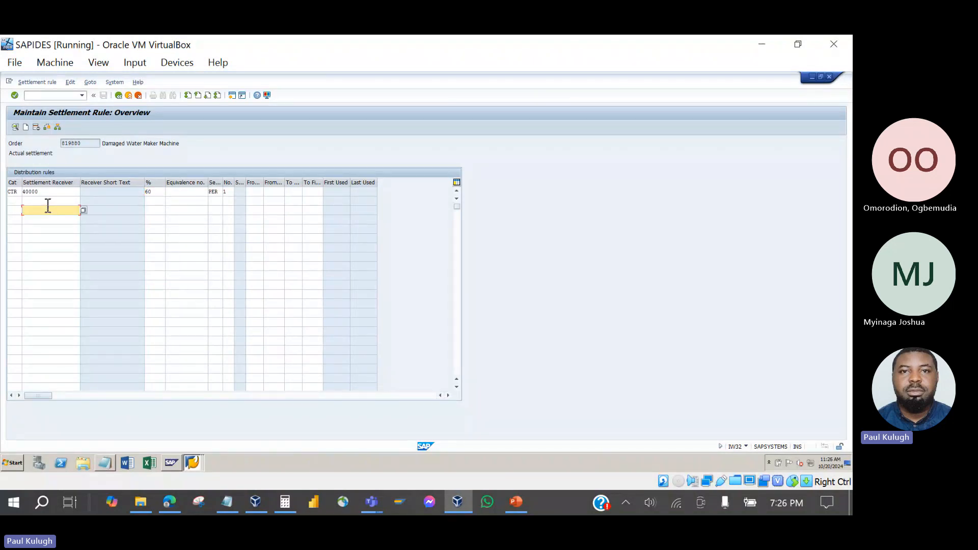
{"action": "left_click", "coordinate": [51, 201]}
{"action": "type", "text": "41"}
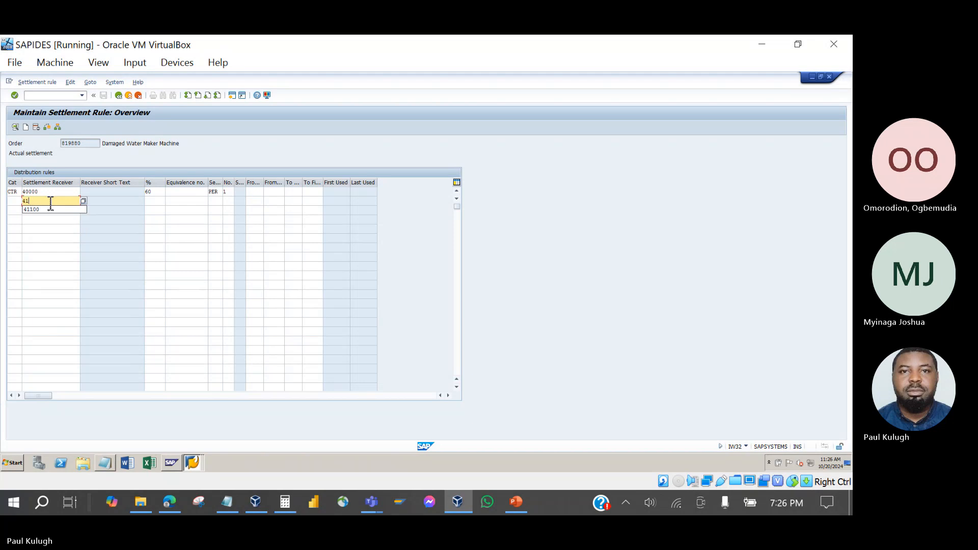
{"action": "type", "text": "000"}
{"action": "key", "text": "Return"}
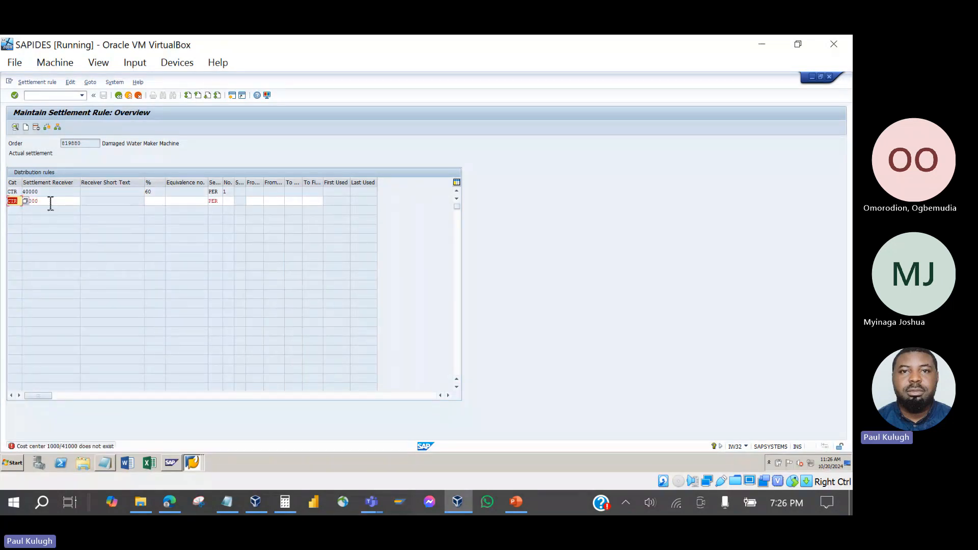
{"action": "key", "text": "BackSpace"}
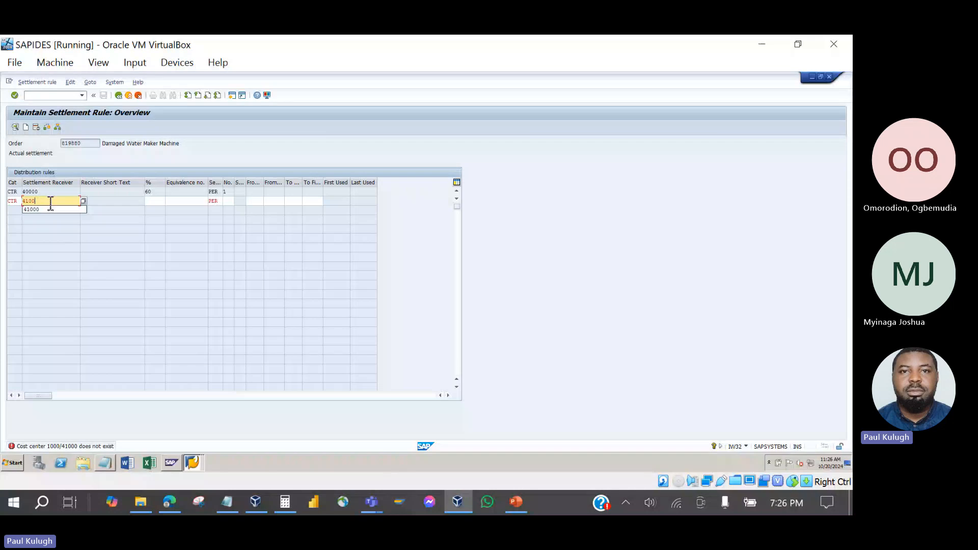
{"action": "key", "text": "Return"}
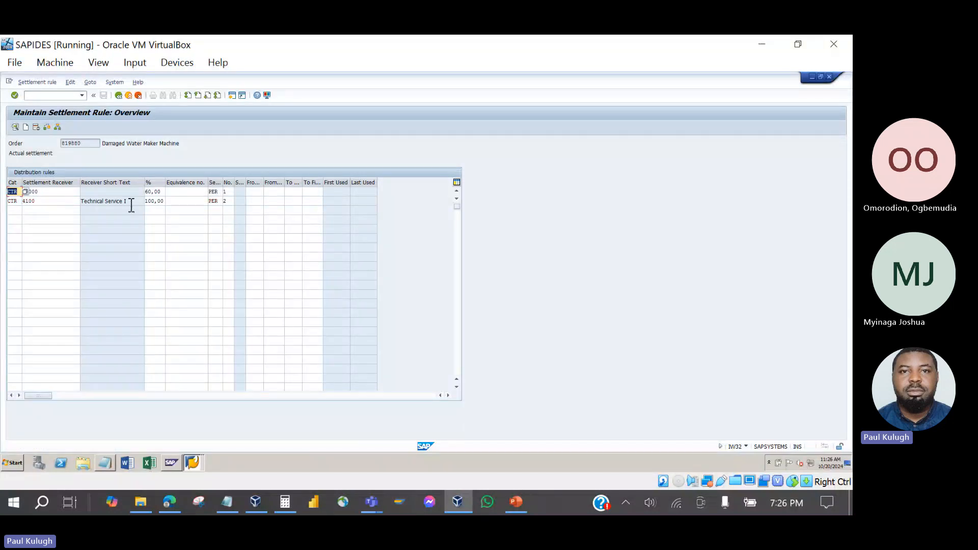
{"action": "left_click", "coordinate": [167, 205]}
{"action": "key", "text": "BackSpace"}
{"action": "key", "text": "BackSpace"}
{"action": "key", "text": "BackSpace"}
{"action": "key", "text": "BackSpace"}
{"action": "key", "text": "BackSpace"}
{"action": "key", "text": "BackSpace"}
{"action": "type", "text": "40"}
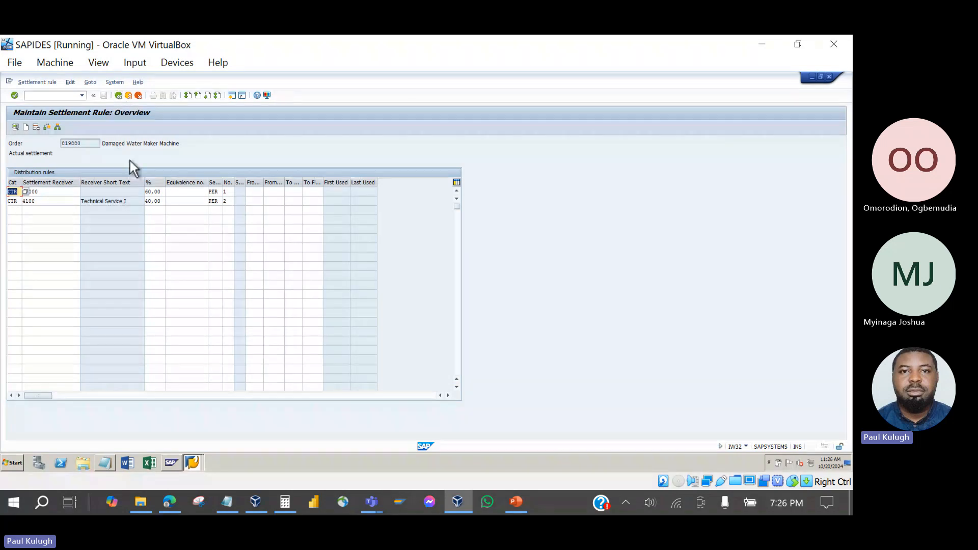
Start technical completion of order 819880, keeping the linked notification completion selected.
{"action": "left_click", "coordinate": [118, 97]}
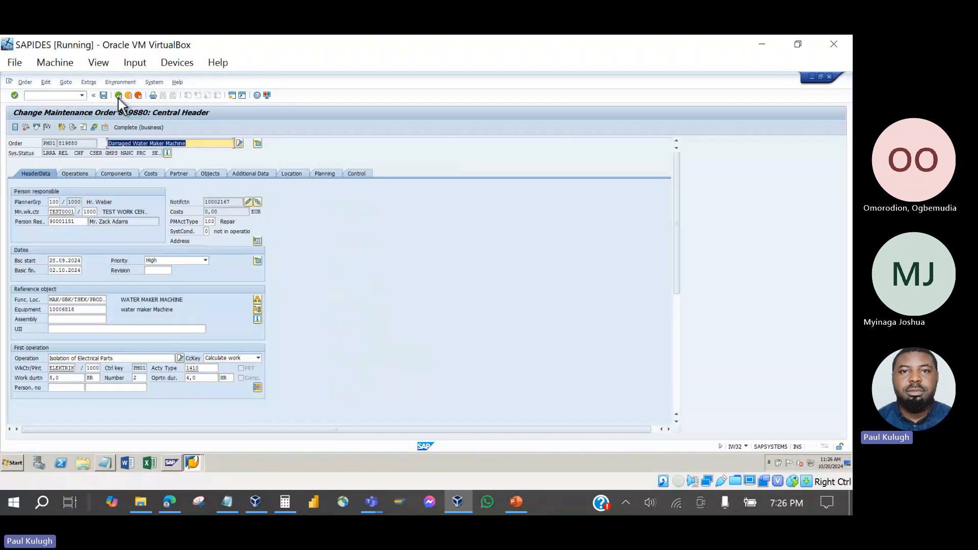
{"action": "left_click", "coordinate": [46, 128]}
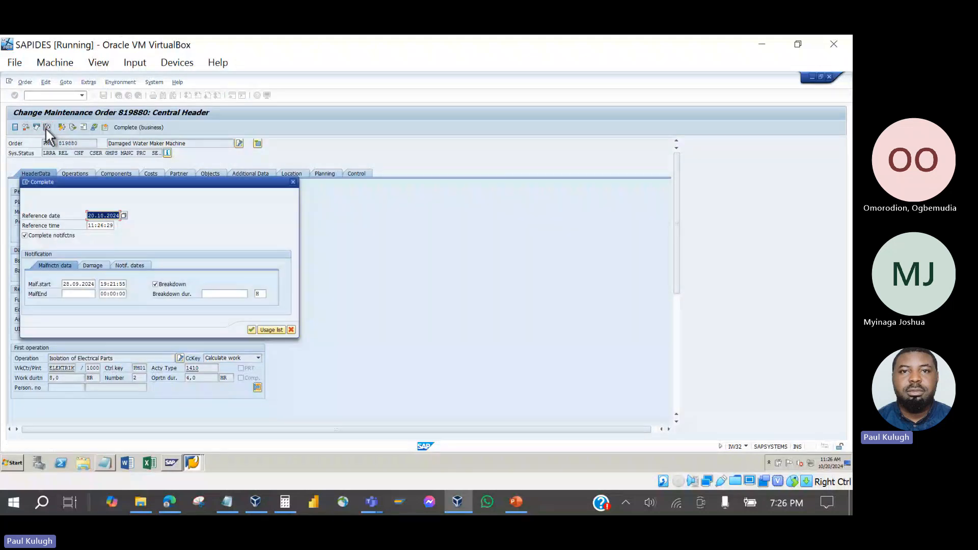
{"action": "left_click_drag", "start_coordinate": [112, 182], "coordinate": [276, 139]}
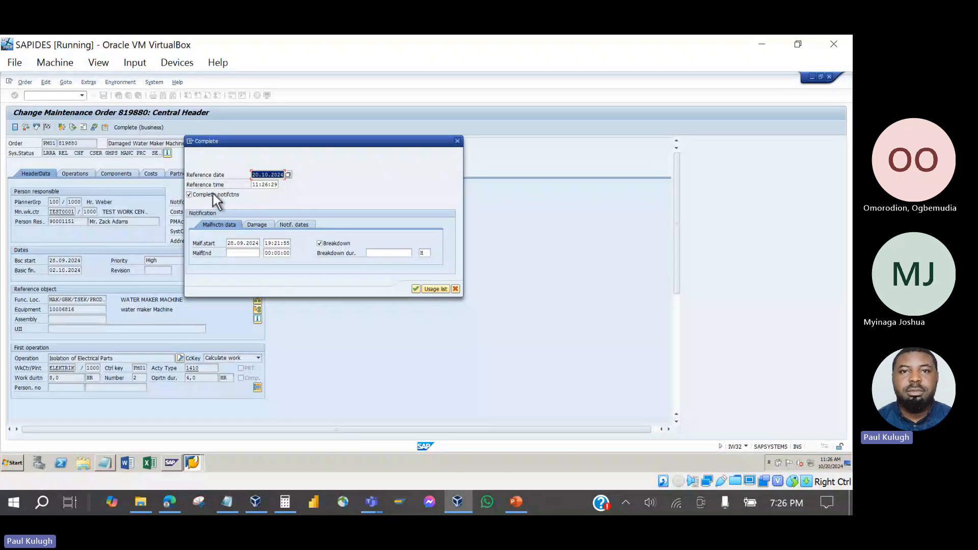
{"action": "left_click", "coordinate": [190, 196]}
{"action": "left_click", "coordinate": [190, 195]}
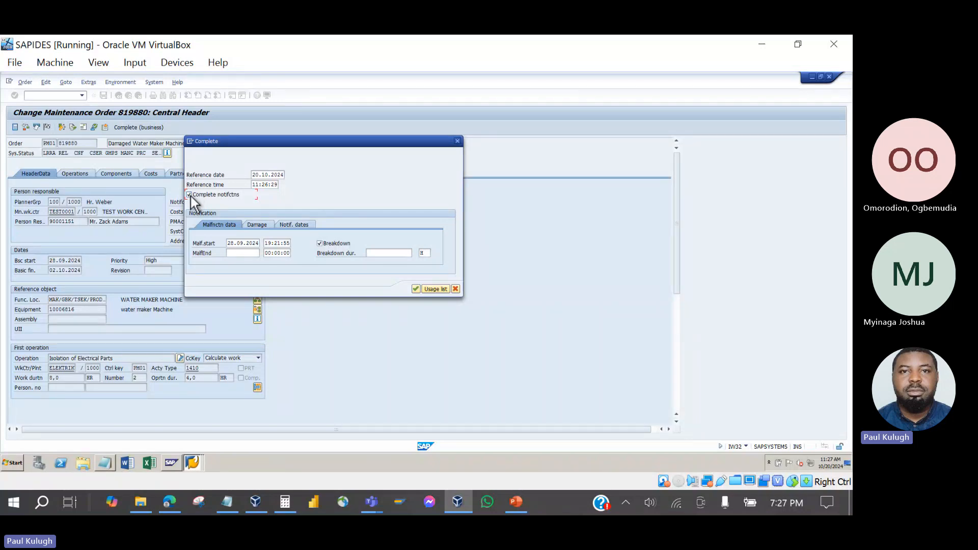
Set malfunction end to 20.10.2024 and confirm the technical completion.
{"action": "left_click", "coordinate": [238, 253]}
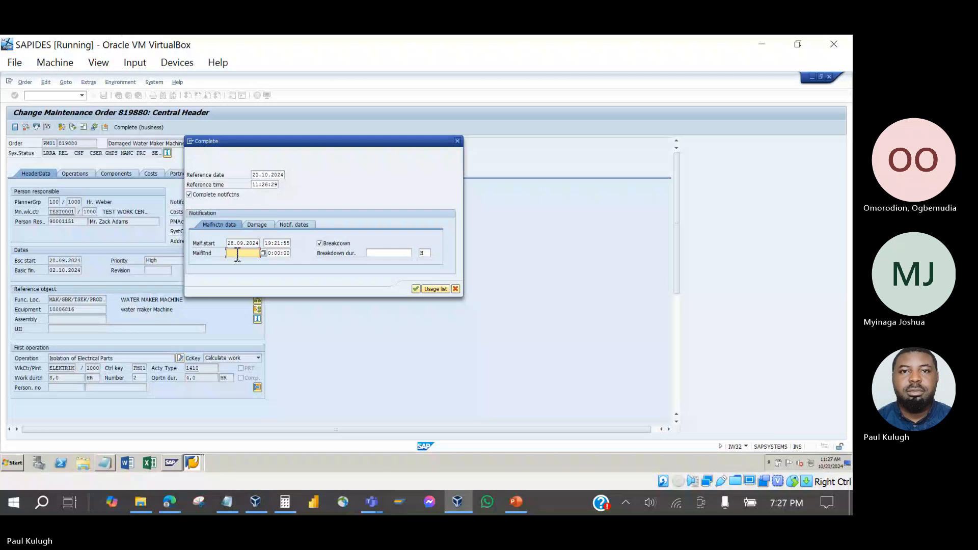
{"action": "left_click", "coordinate": [263, 254]}
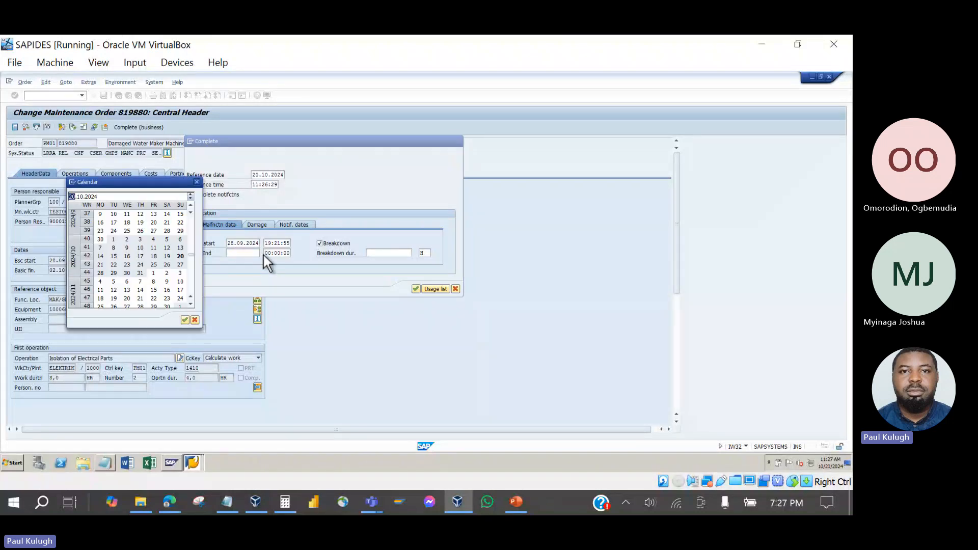
{"action": "double_click", "coordinate": [181, 257]}
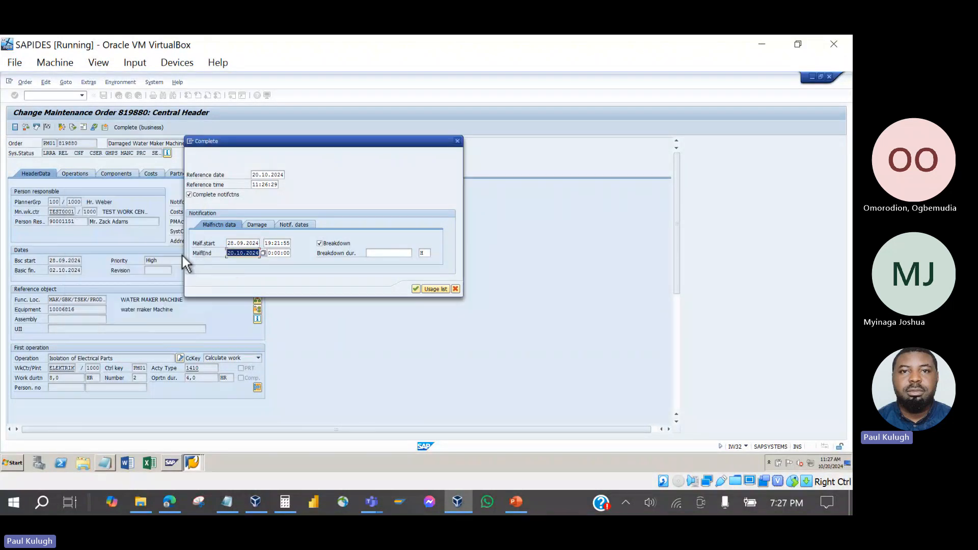
{"action": "left_click", "coordinate": [416, 289]}
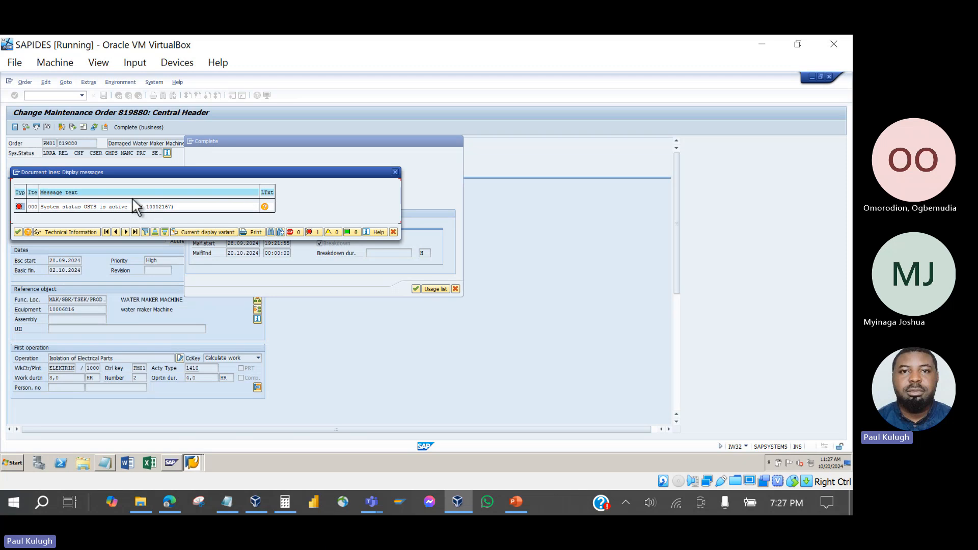
Dismiss the OSTS message, reopen order 819880, and confirm its system status shows TECO.
{"action": "left_click", "coordinate": [392, 174]}
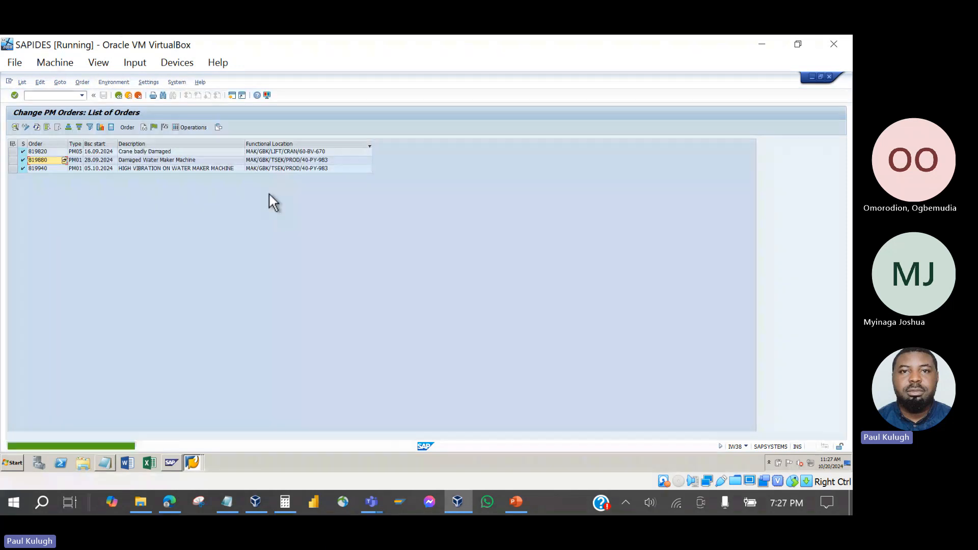
{"action": "double_click", "coordinate": [47, 161]}
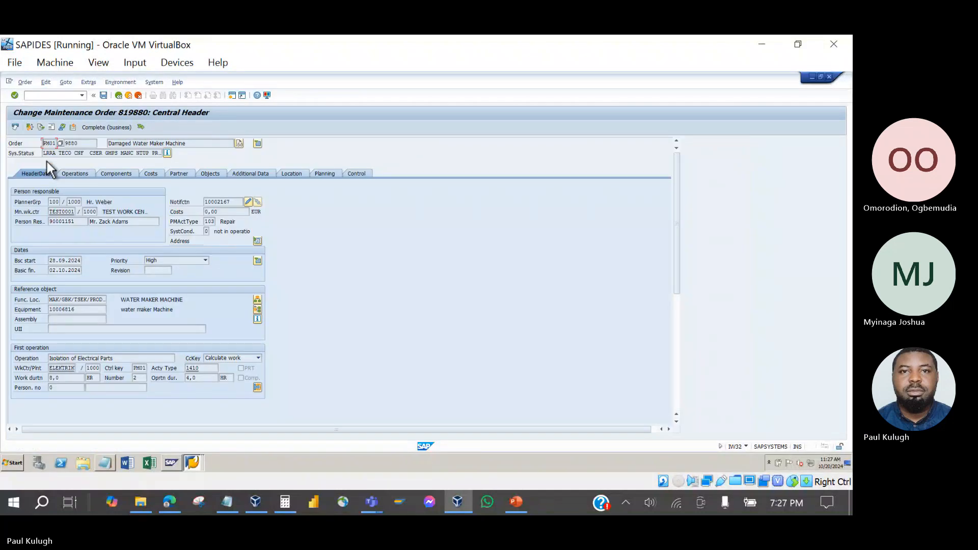
{"action": "left_click", "coordinate": [77, 155]}
{"action": "double_click", "coordinate": [64, 154]}
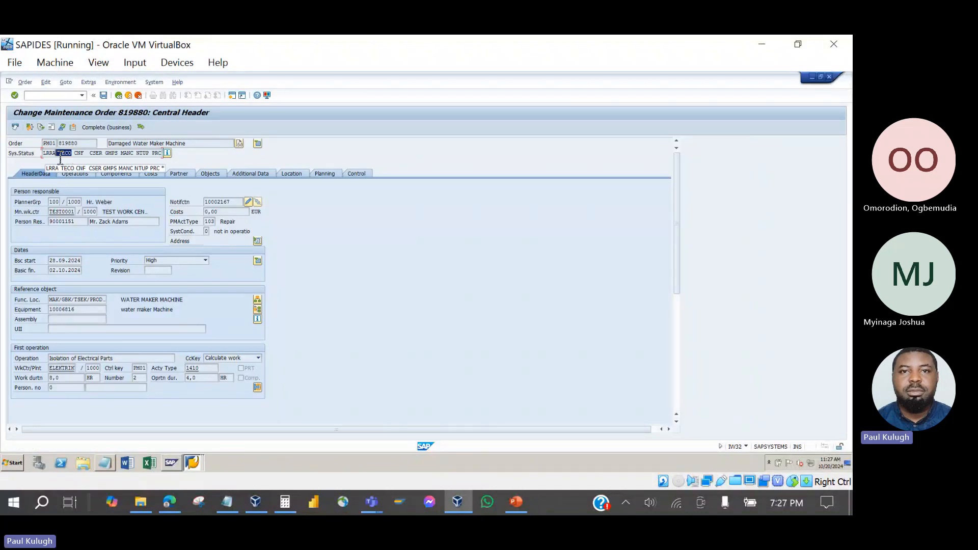
Inspect notification 10002167's OSTS status and task status TSCO, then return to the order.
{"action": "left_click", "coordinate": [248, 203]}
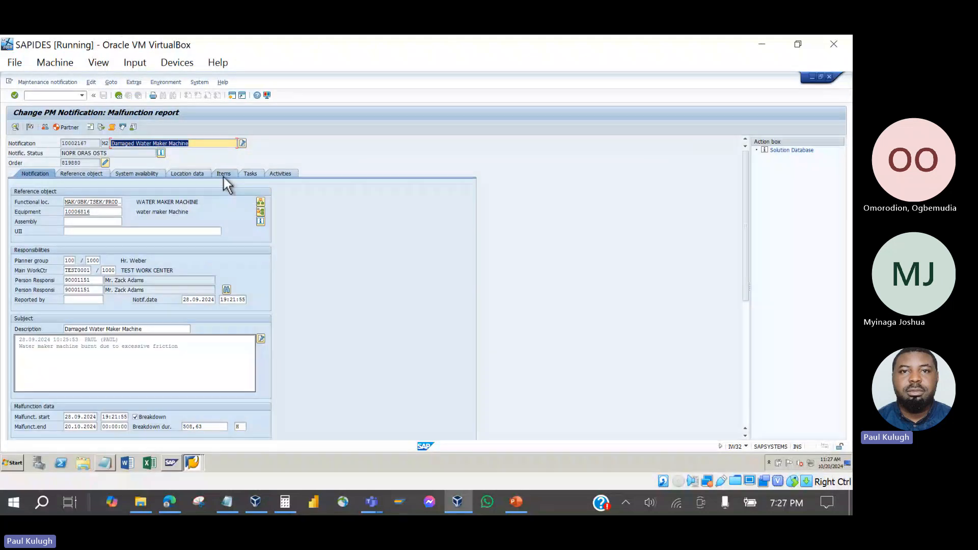
{"action": "left_click", "coordinate": [248, 175]}
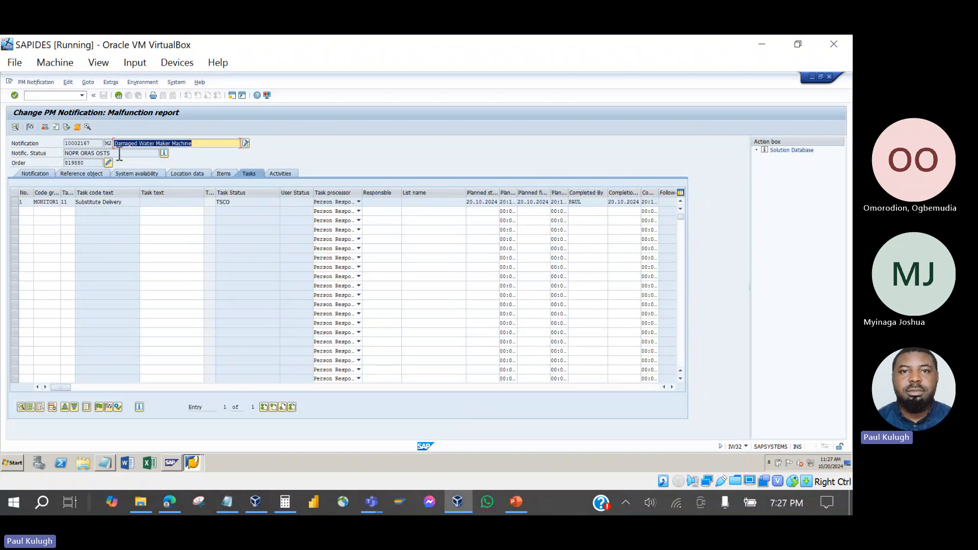
{"action": "left_click_drag", "start_coordinate": [119, 153], "coordinate": [96, 154]}
{"action": "left_click", "coordinate": [237, 205]}
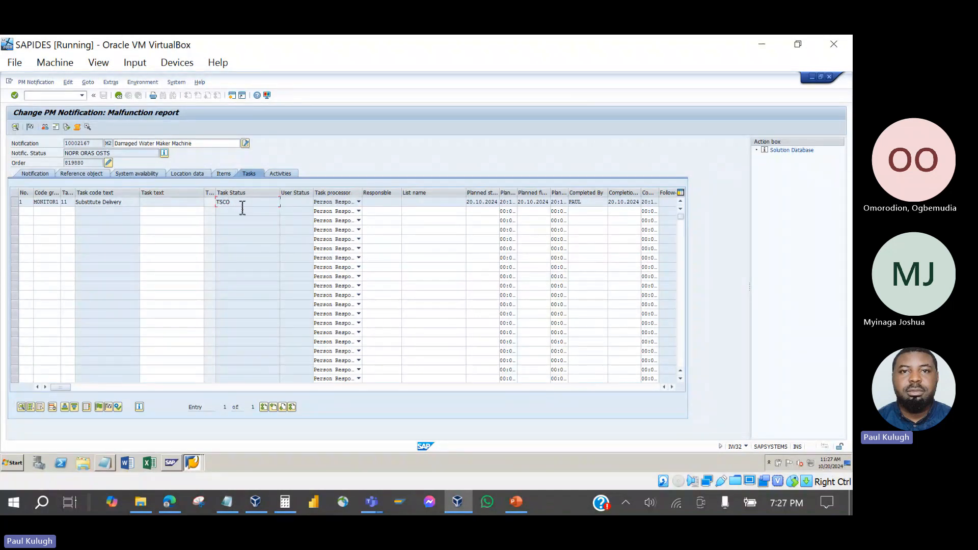
{"action": "left_click_drag", "start_coordinate": [242, 208], "coordinate": [213, 205]}
{"action": "left_click", "coordinate": [166, 153]}
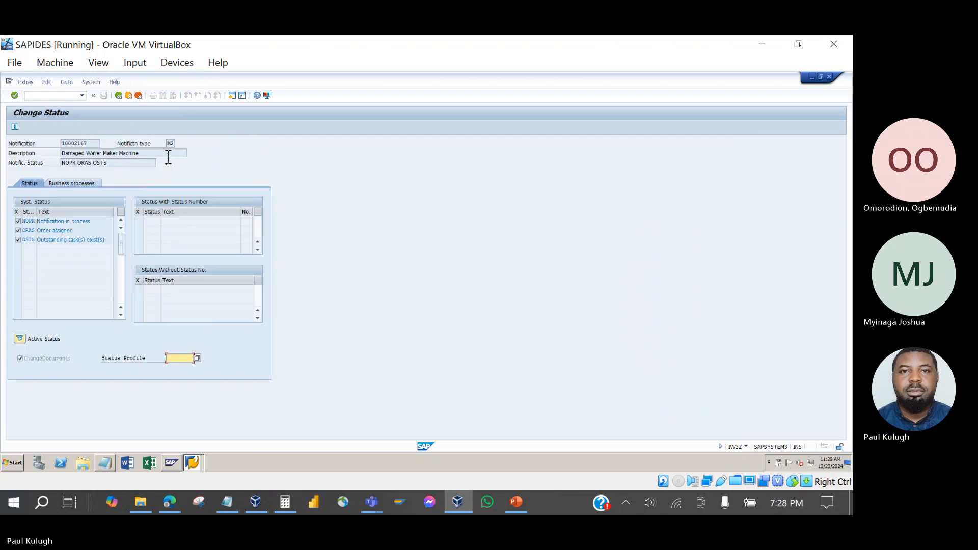
{"action": "left_click", "coordinate": [117, 95]}
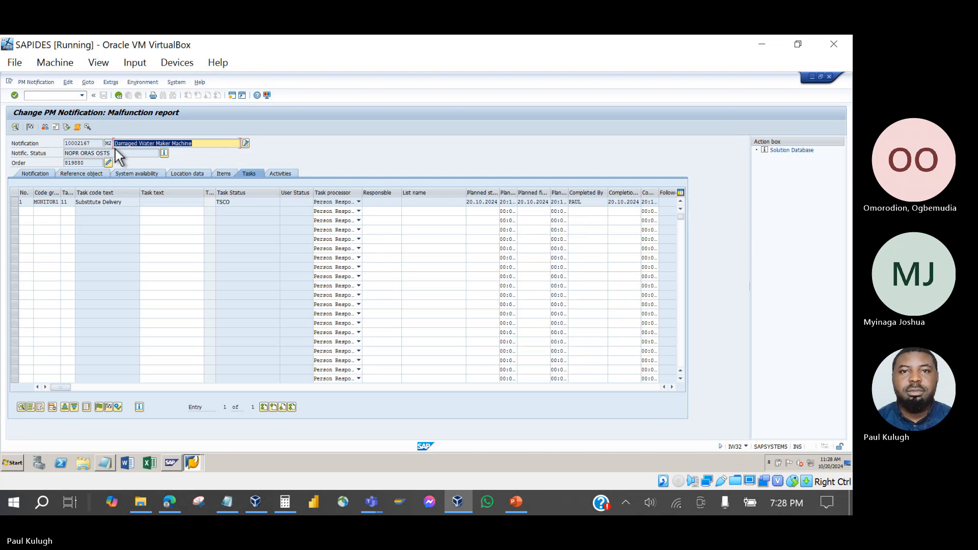
{"action": "left_click", "coordinate": [117, 96]}
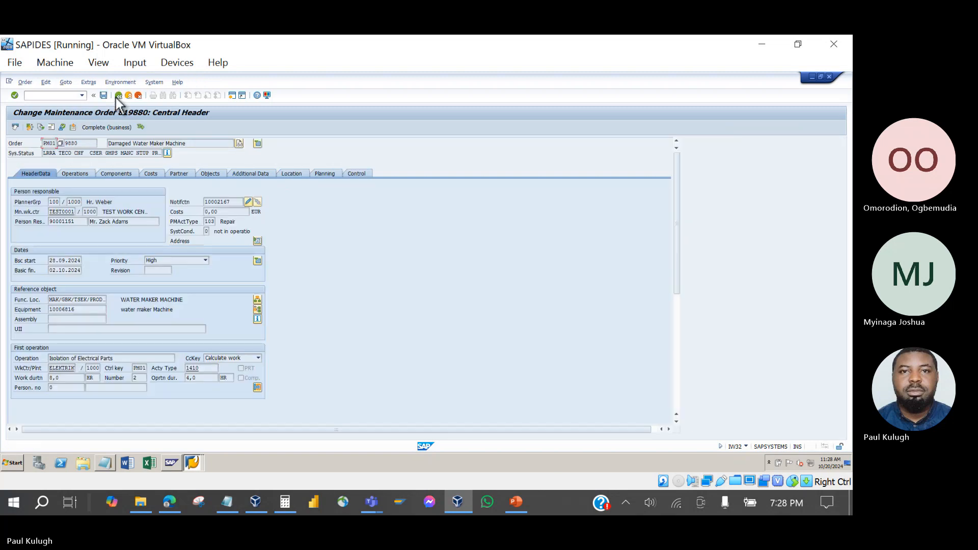
Recheck order status TECO and notification 10002167's NOPR and OSTS statuses in the detailed list.
{"action": "left_click", "coordinate": [249, 203]}
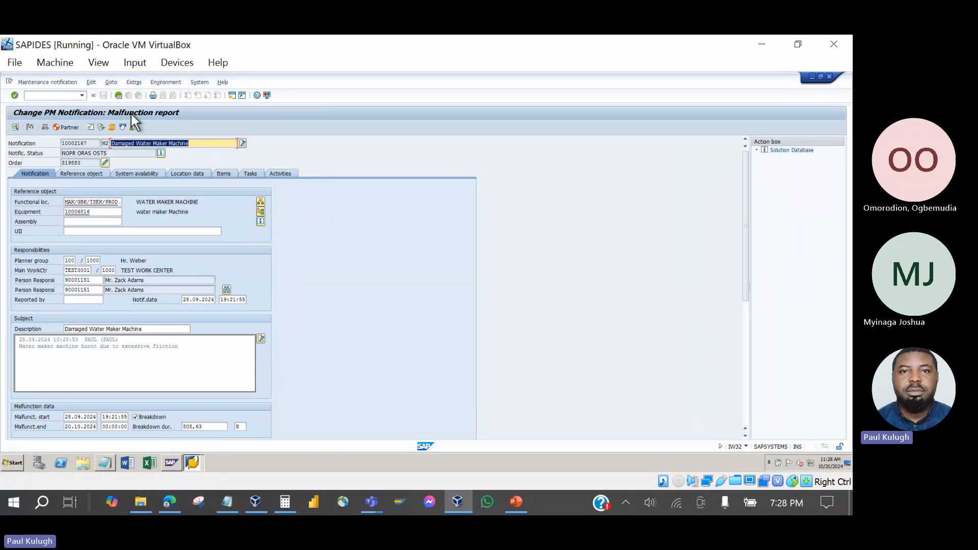
{"action": "left_click", "coordinate": [117, 96]}
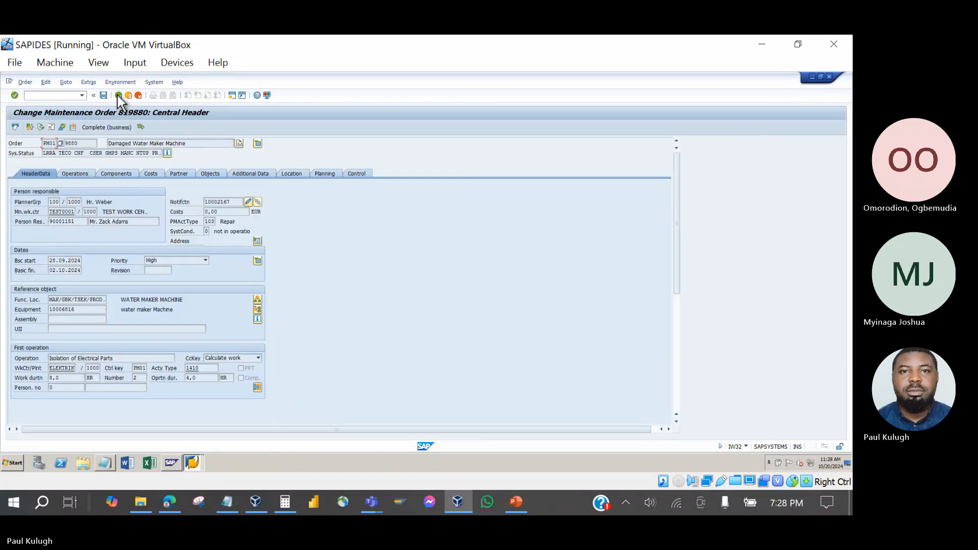
{"action": "left_click_drag", "start_coordinate": [77, 154], "coordinate": [56, 154]}
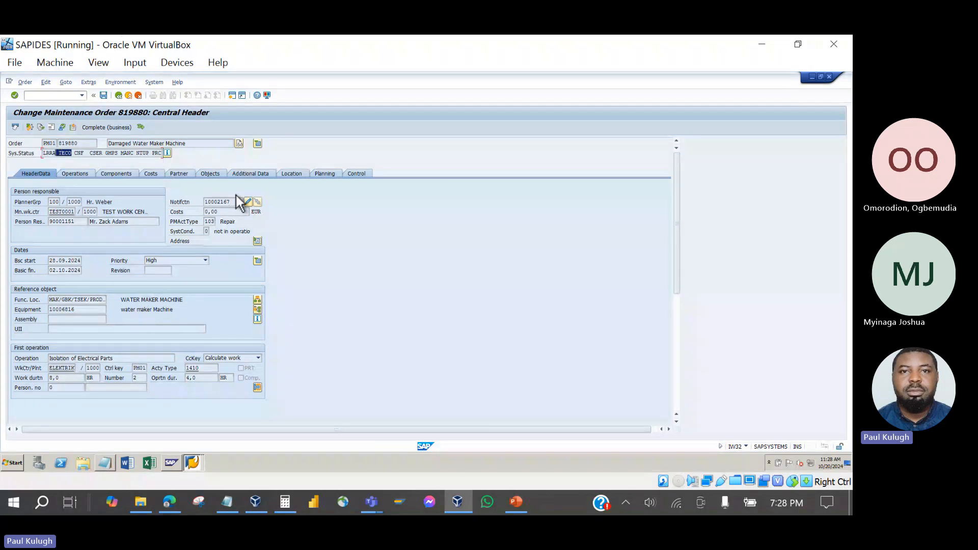
{"action": "left_click", "coordinate": [248, 201]}
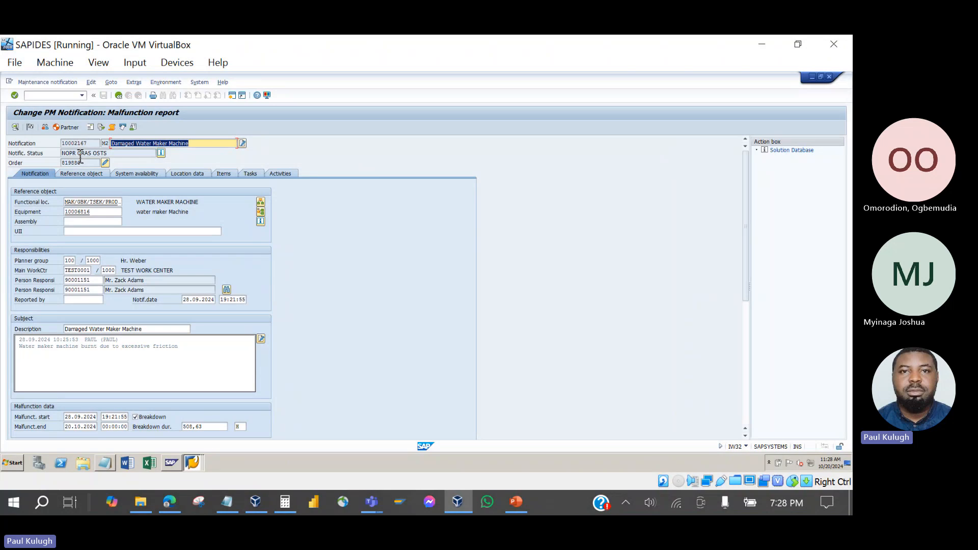
{"action": "left_click_drag", "start_coordinate": [78, 153], "coordinate": [56, 153]}
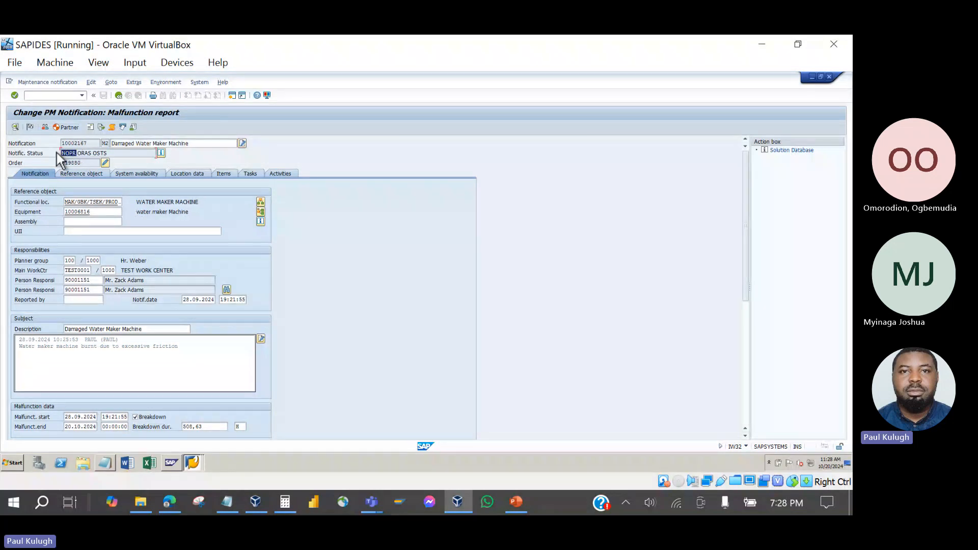
{"action": "left_click", "coordinate": [113, 155]}
{"action": "left_click_drag", "start_coordinate": [114, 157], "coordinate": [97, 159]}
{"action": "left_click", "coordinate": [162, 153]}
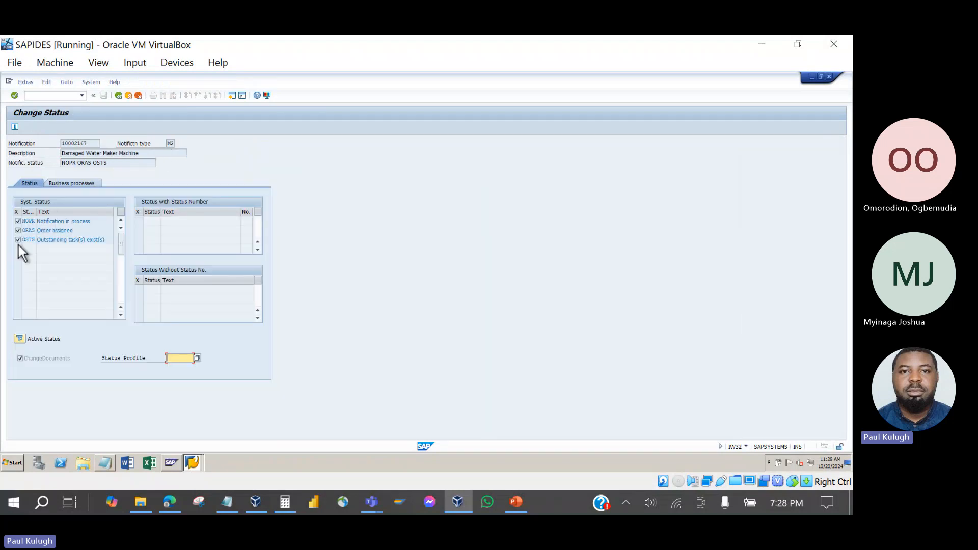
{"action": "left_click", "coordinate": [118, 95]}
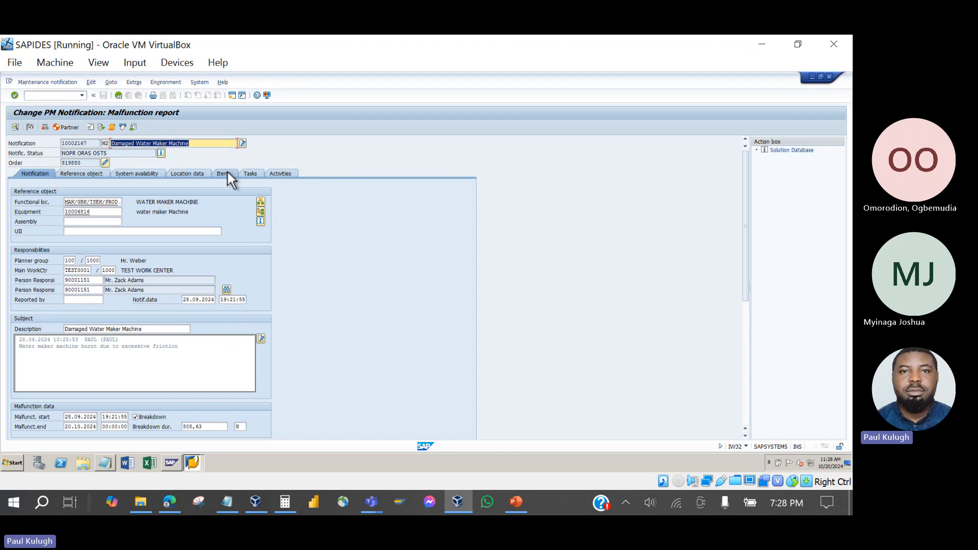
Browse the notification's Tasks, Activities, Items and Location data, verifying task status TSCO and OSTS.
{"action": "left_click", "coordinate": [252, 173]}
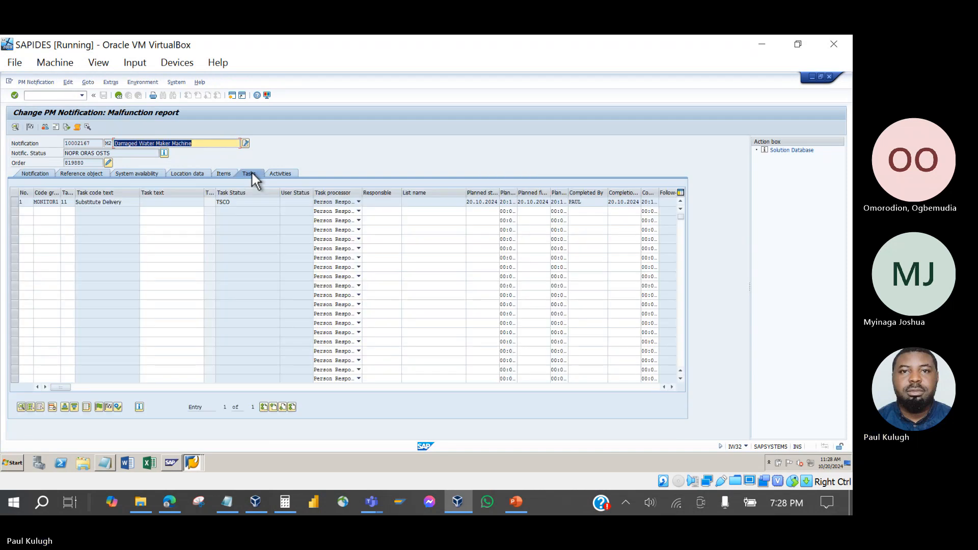
{"action": "left_click", "coordinate": [275, 175]}
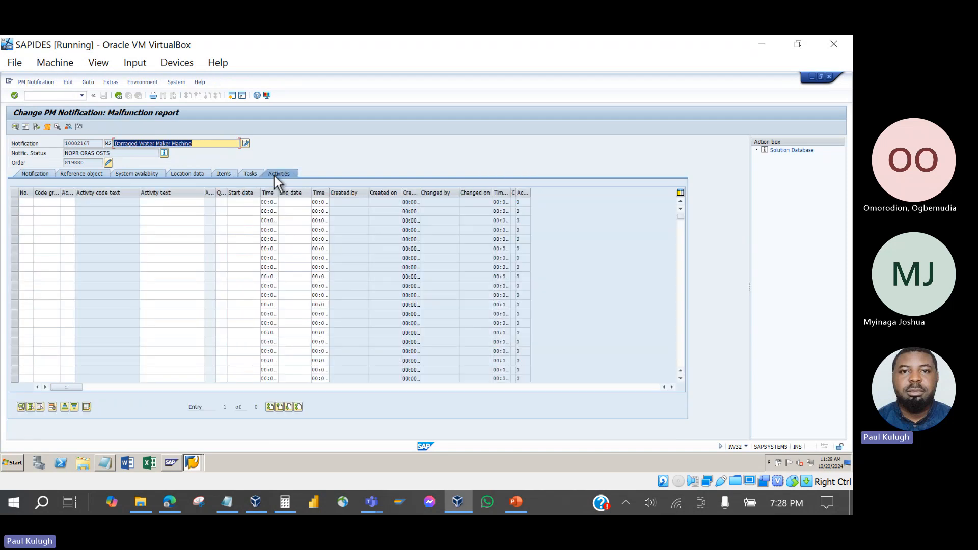
{"action": "left_click", "coordinate": [253, 174]}
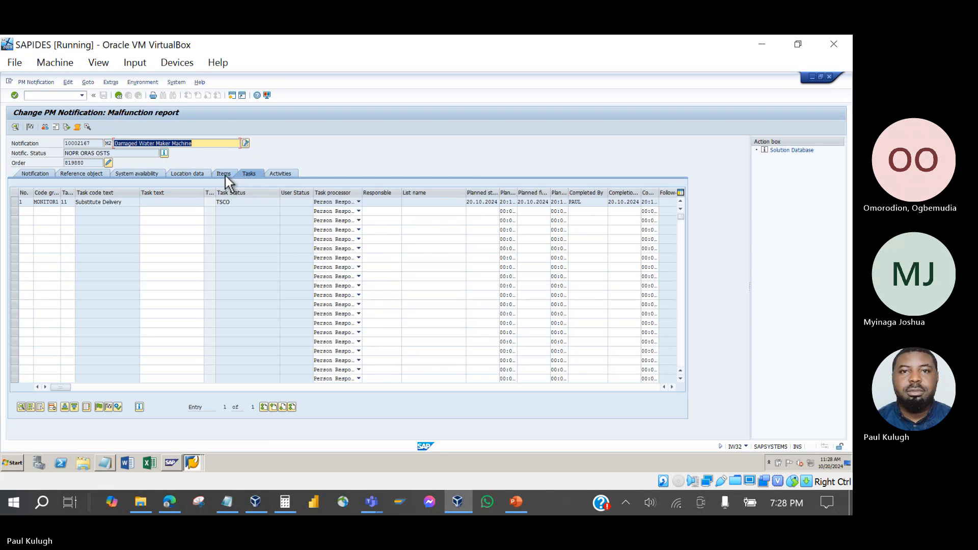
{"action": "left_click", "coordinate": [224, 175]}
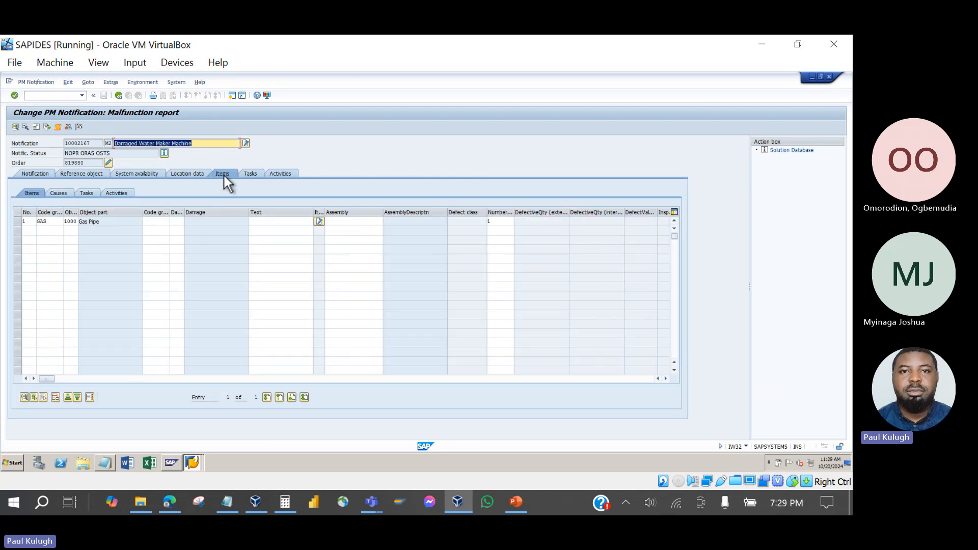
{"action": "left_click", "coordinate": [199, 173]}
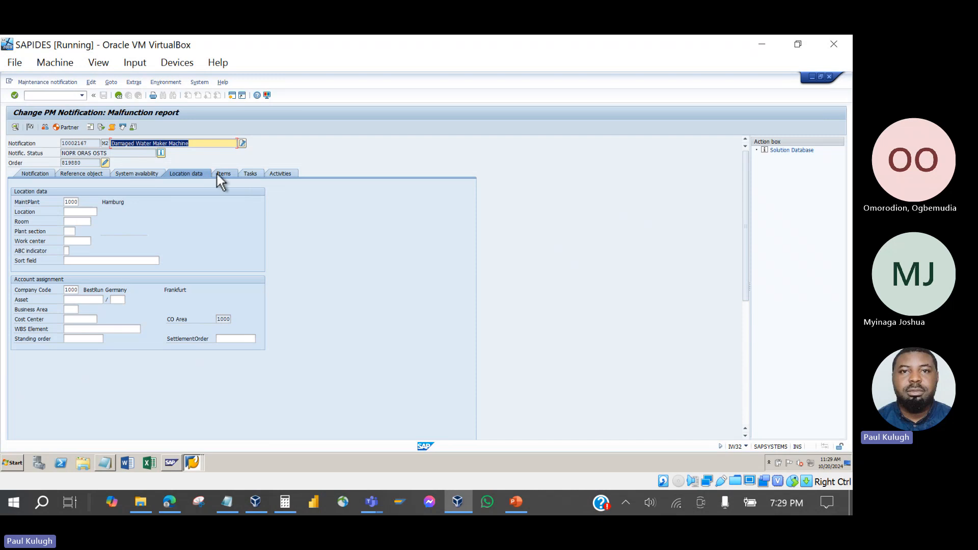
{"action": "left_click", "coordinate": [246, 177]}
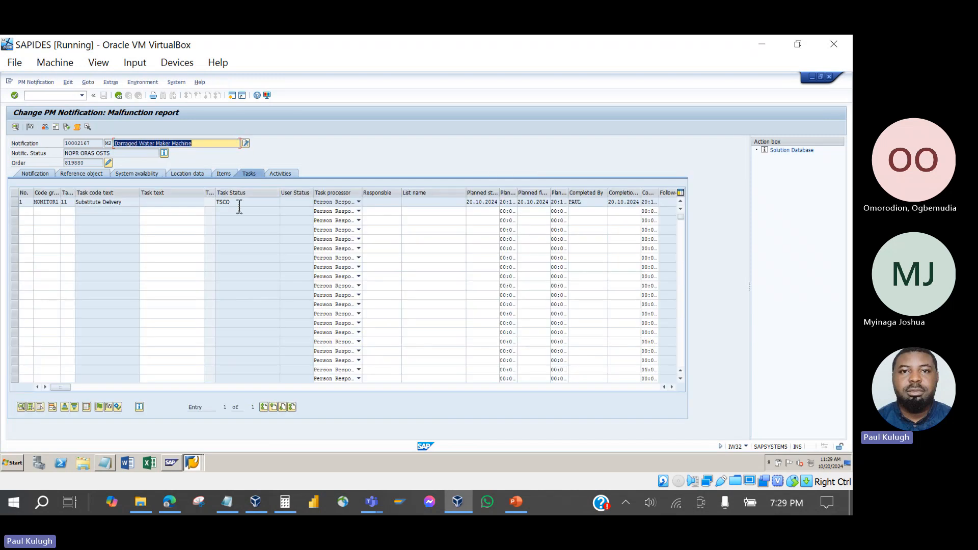
{"action": "double_click", "coordinate": [237, 203]}
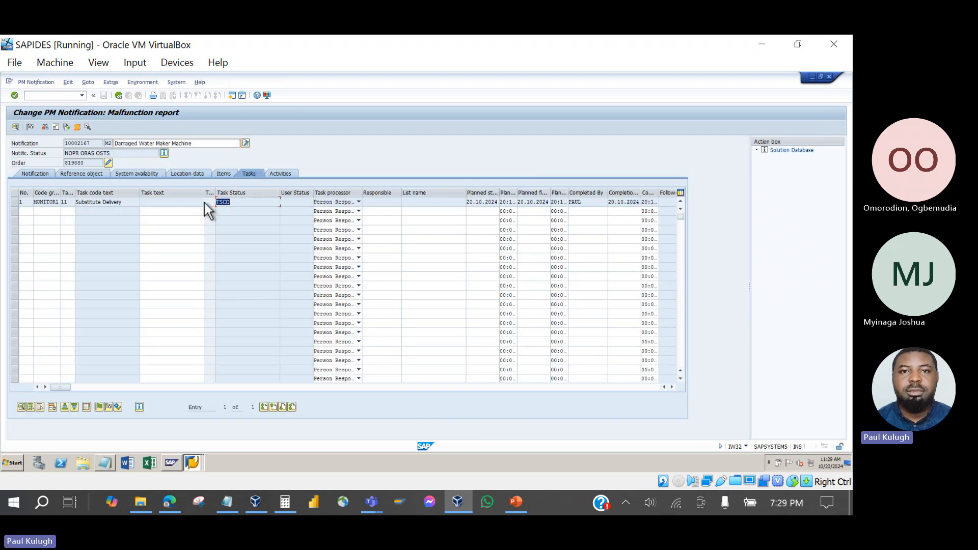
{"action": "left_click_drag", "start_coordinate": [119, 154], "coordinate": [97, 155]}
{"action": "left_click", "coordinate": [30, 128]}
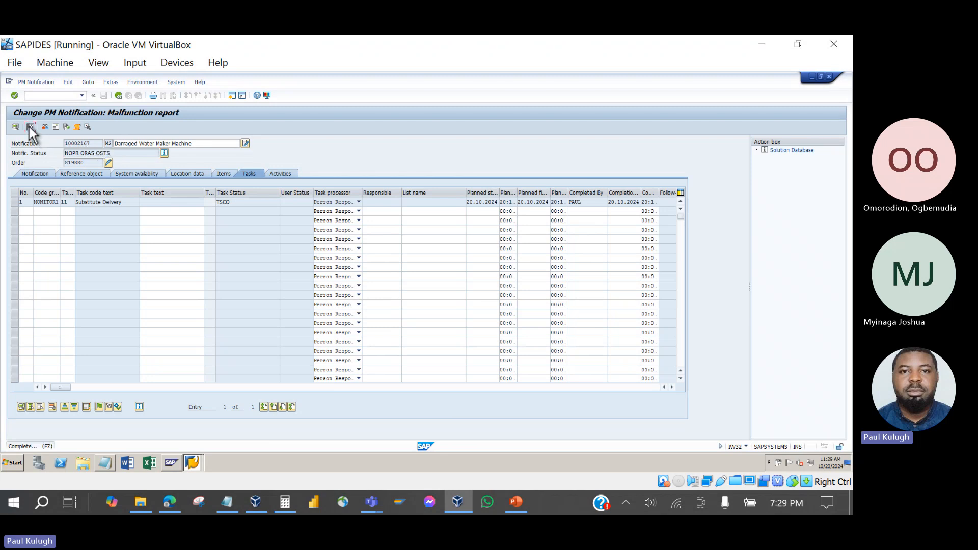
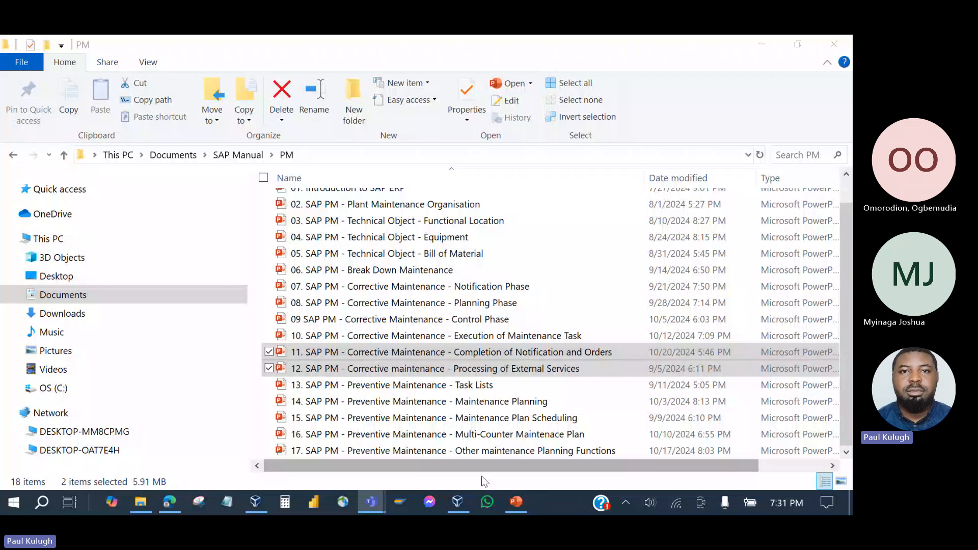
Review slide 8 on outstanding tasks in PowerPoint, then bring the SAPIDES VM back into view.
{"action": "left_click", "coordinate": [516, 503]}
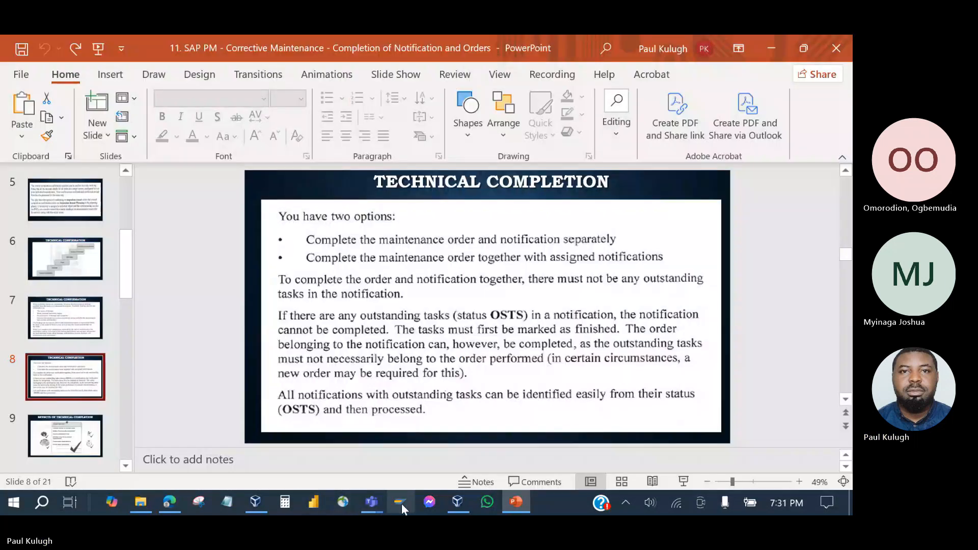
{"action": "left_click", "coordinate": [259, 500]}
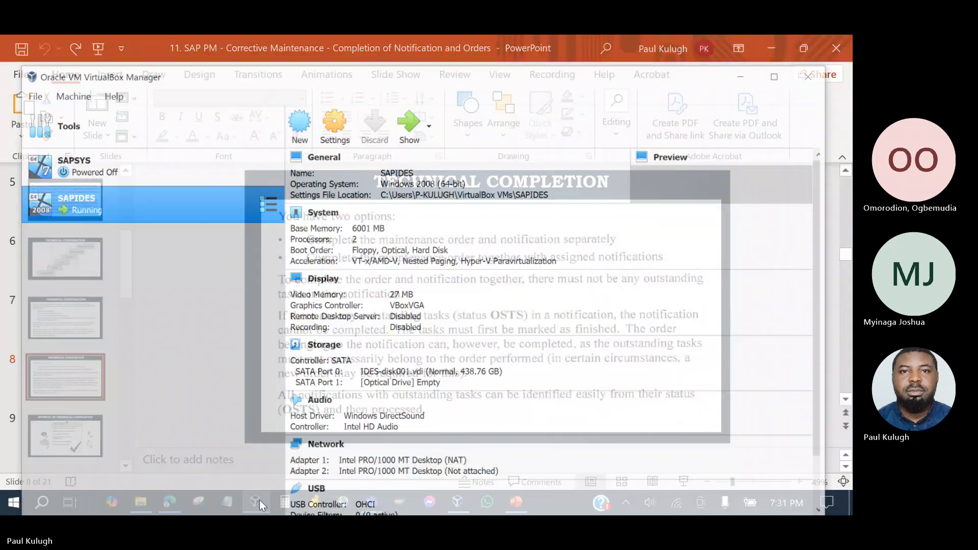
{"action": "left_click", "coordinate": [415, 93]}
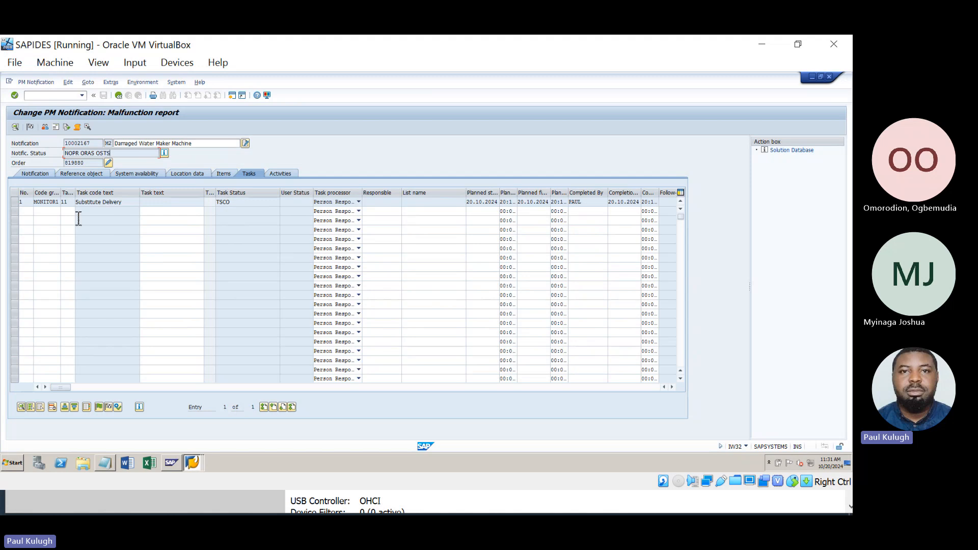
Add the Internal Note task (MES-CORR 0010) to notification 10002167 and save order 819880.
{"action": "left_click", "coordinate": [52, 211]}
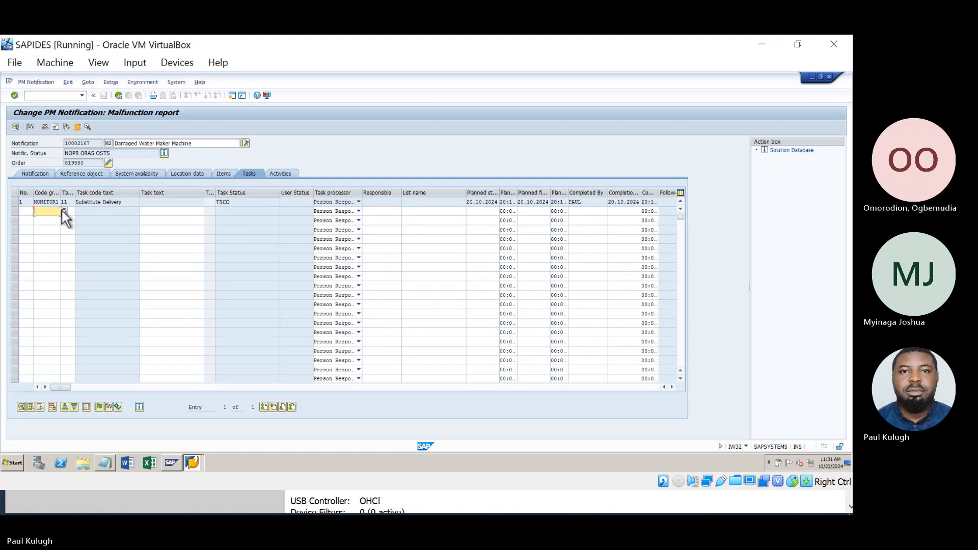
{"action": "left_click", "coordinate": [64, 210]}
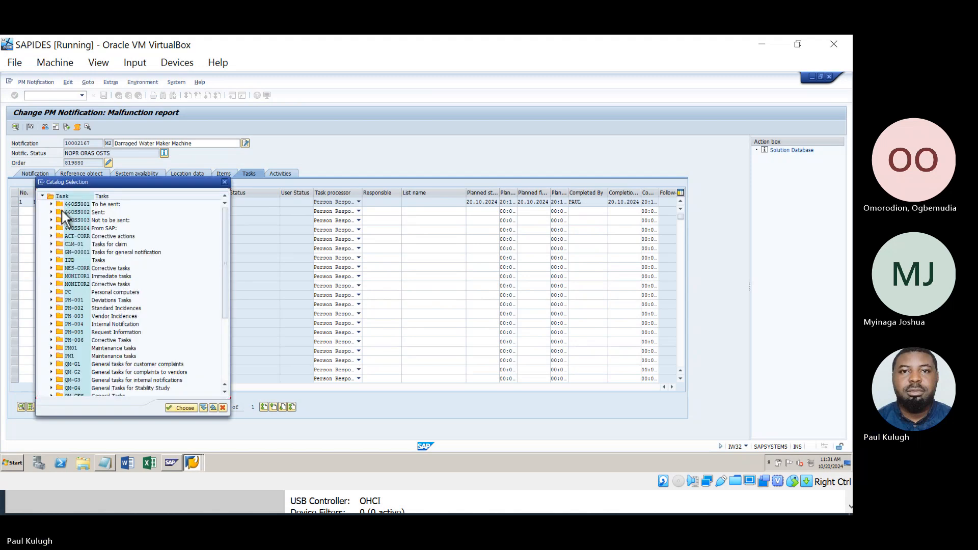
{"action": "left_click", "coordinate": [51, 244]}
{"action": "left_click", "coordinate": [51, 244]}
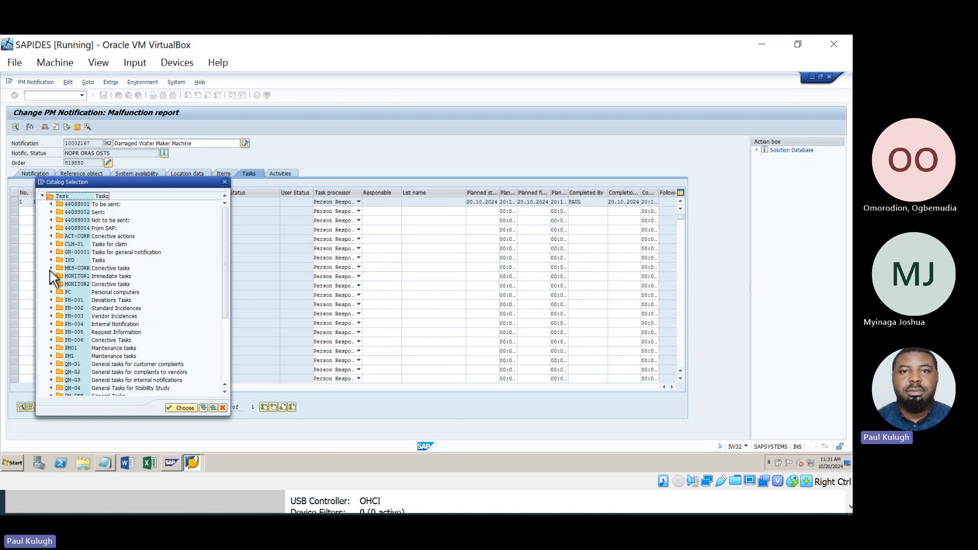
{"action": "left_click", "coordinate": [51, 268]}
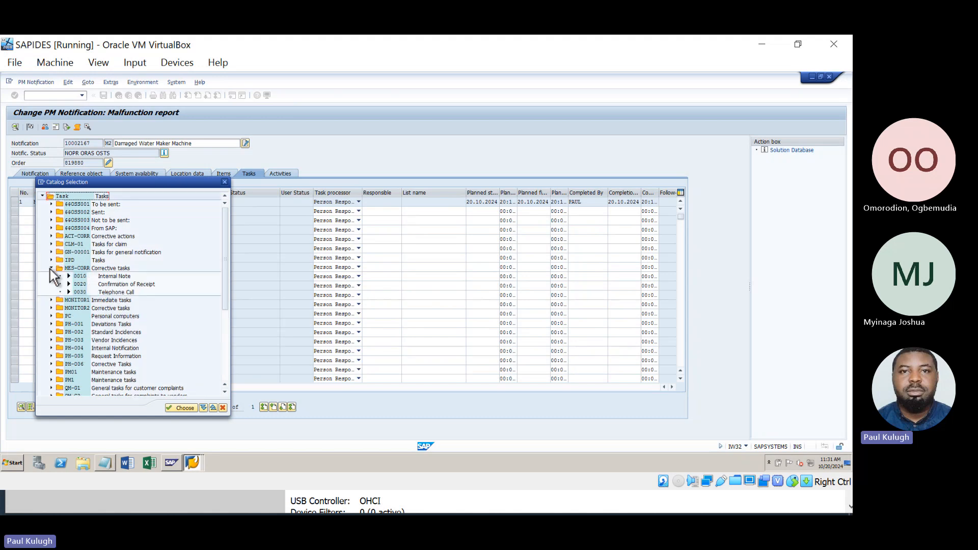
{"action": "double_click", "coordinate": [78, 278]}
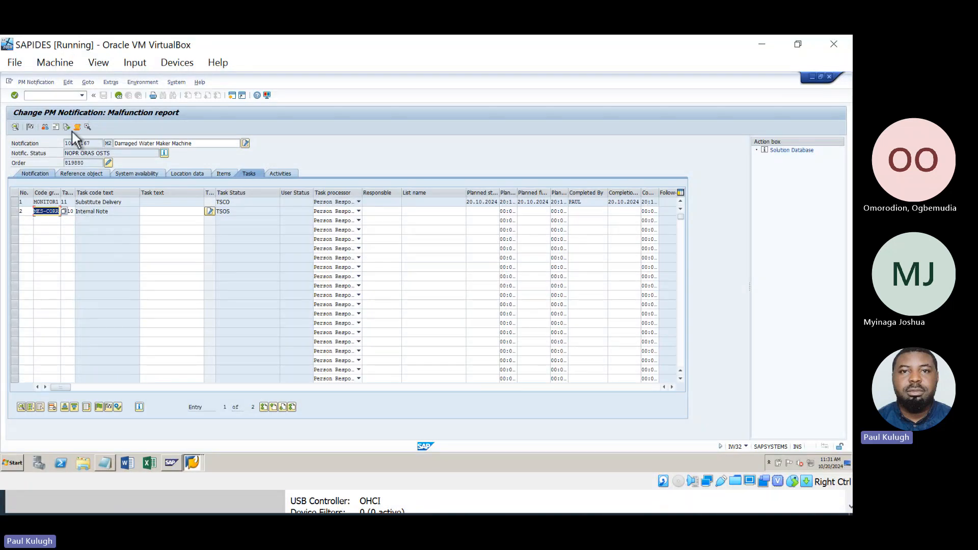
{"action": "left_click", "coordinate": [118, 96]}
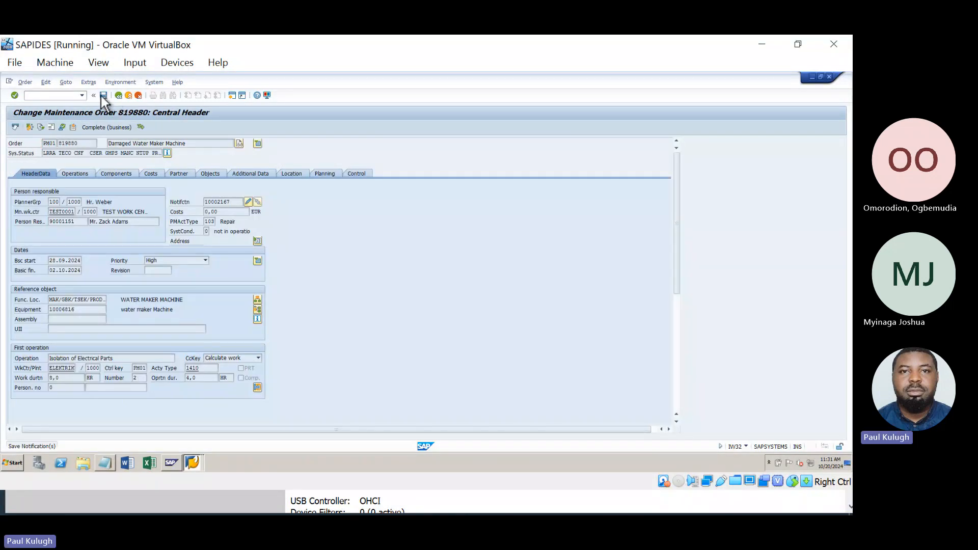
{"action": "left_click", "coordinate": [103, 96]}
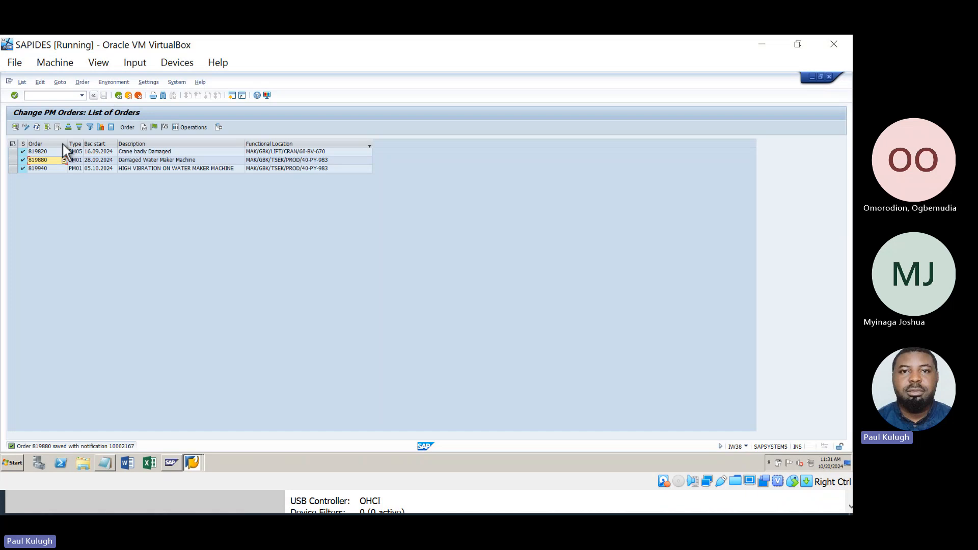
Reopen order 819880, then release and complete the Internal Note task and save the notification.
{"action": "double_click", "coordinate": [42, 159]}
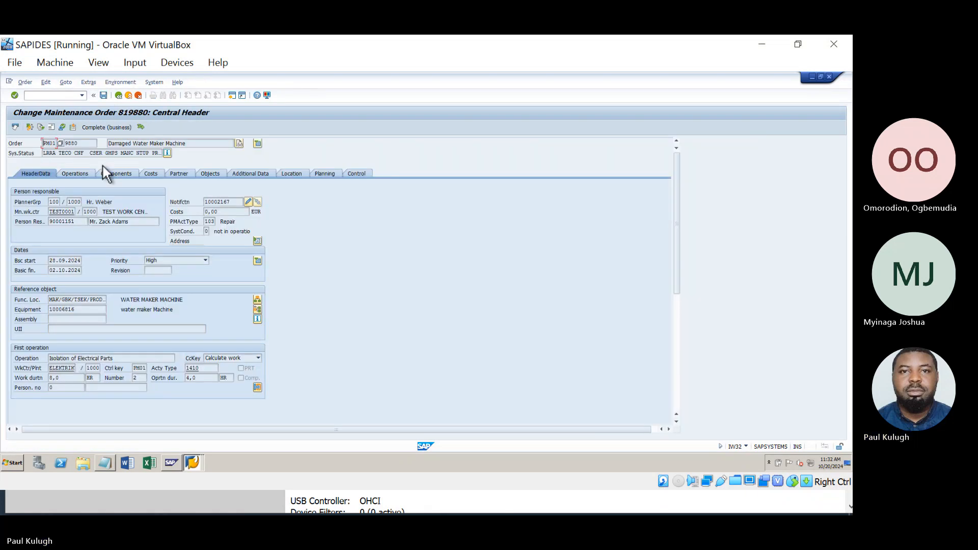
{"action": "left_click", "coordinate": [247, 201]}
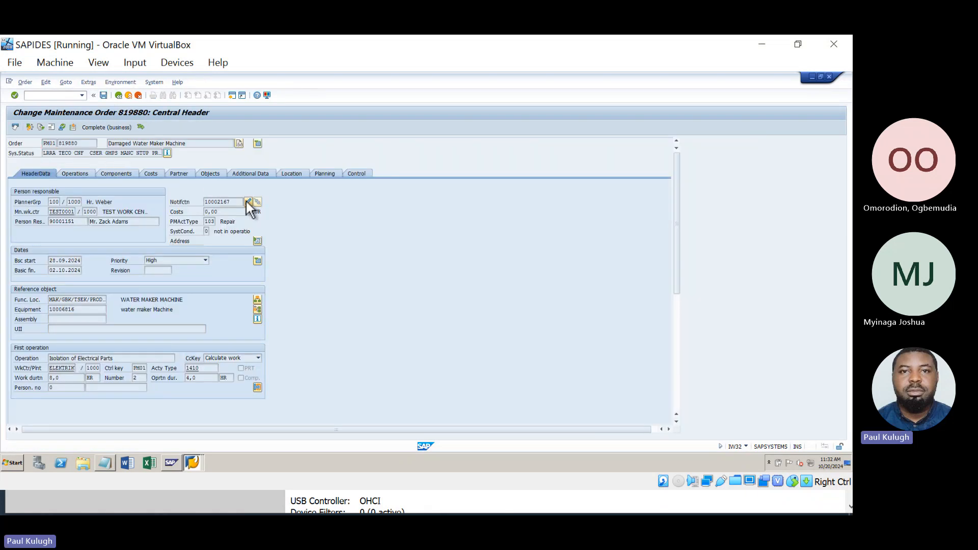
{"action": "left_click", "coordinate": [246, 174]}
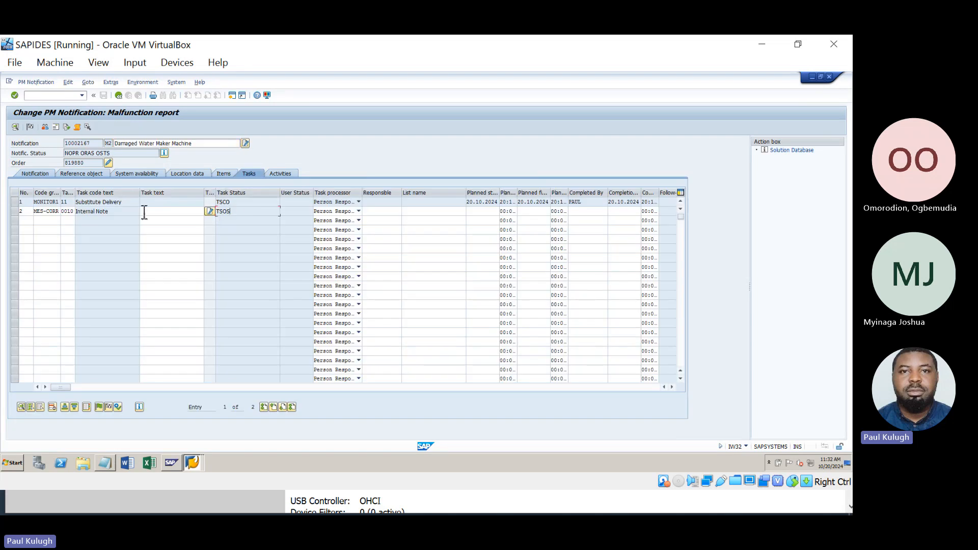
{"action": "left_click", "coordinate": [16, 212]}
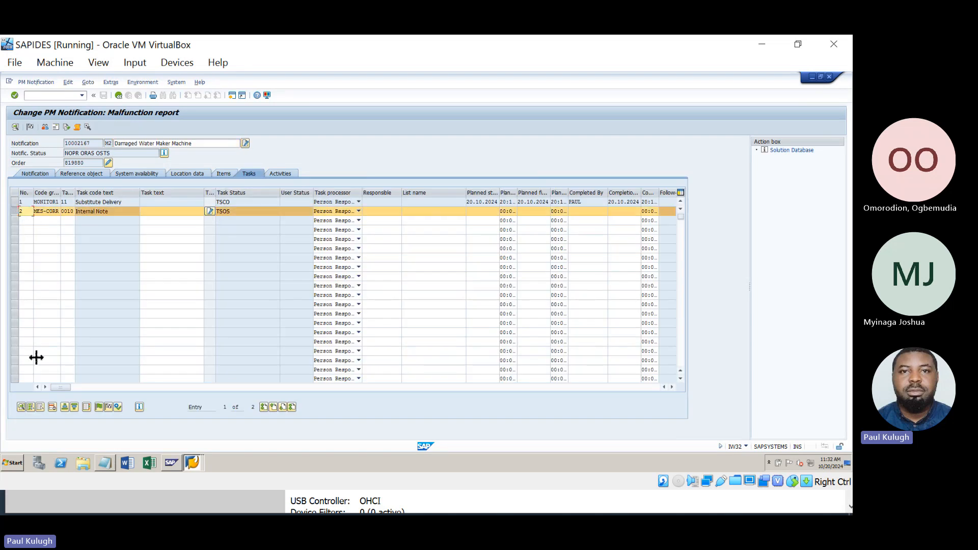
{"action": "left_click", "coordinate": [98, 406]}
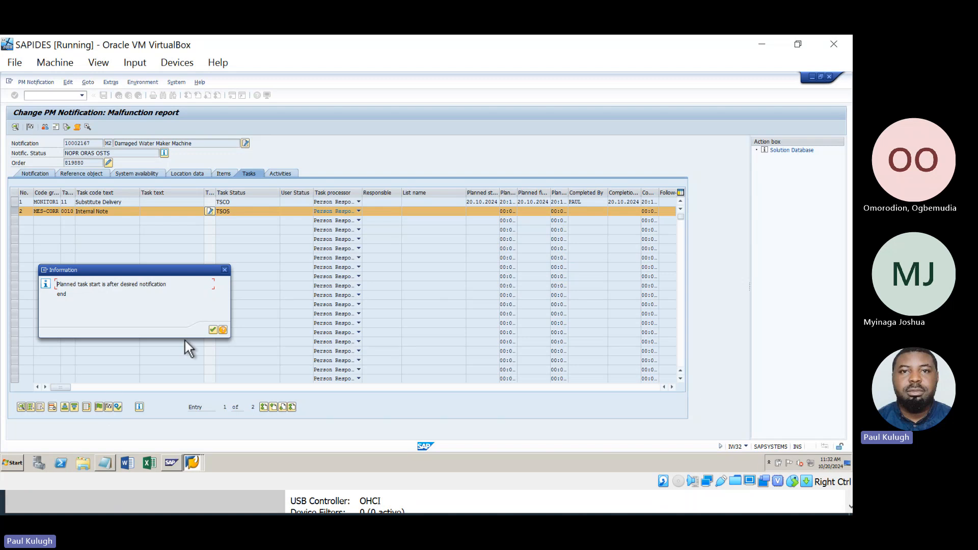
{"action": "left_click", "coordinate": [213, 330]}
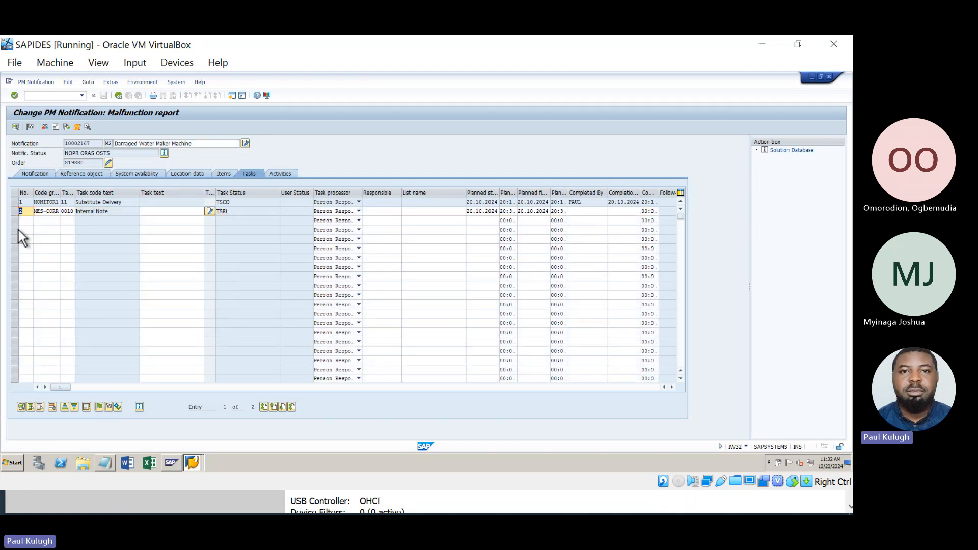
{"action": "left_click", "coordinate": [15, 211]}
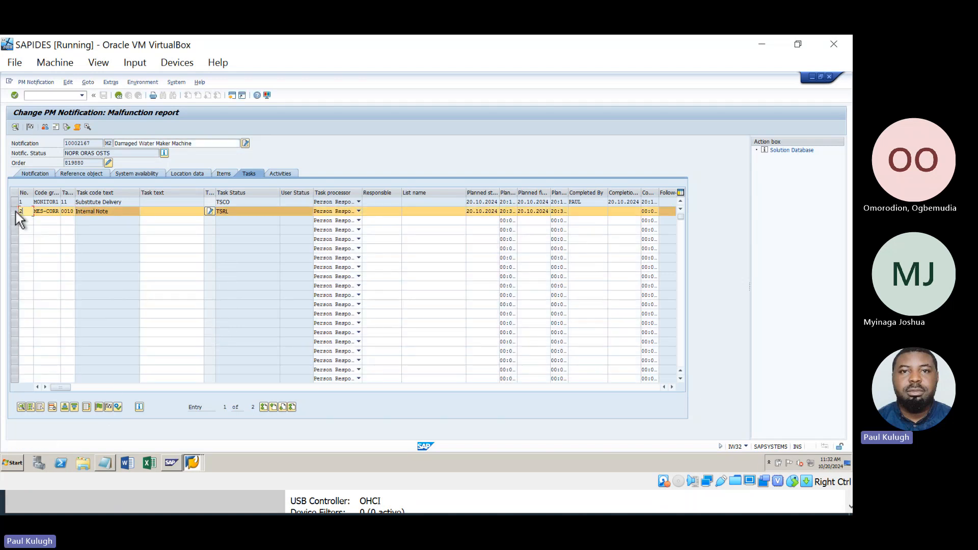
{"action": "left_click", "coordinate": [111, 408]}
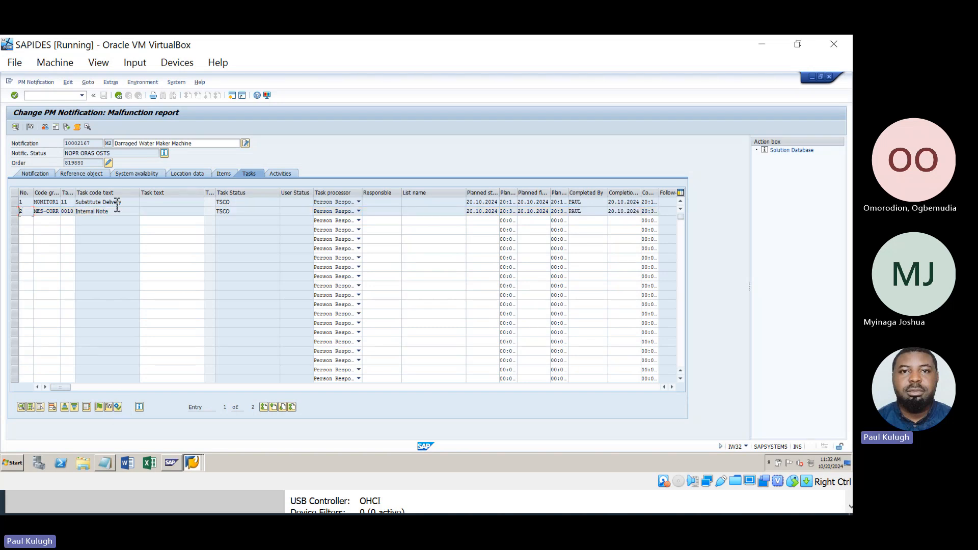
{"action": "left_click", "coordinate": [119, 95]}
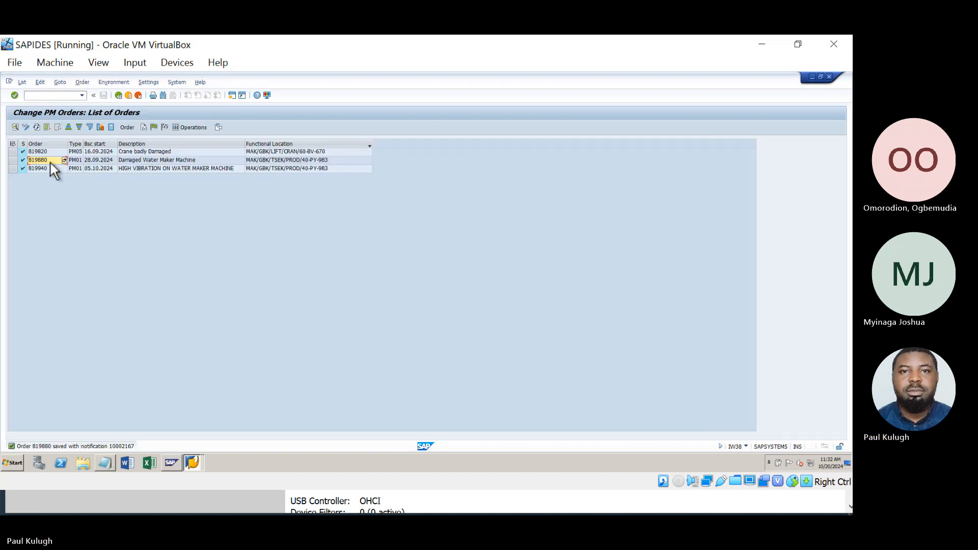
Reopen order 819880's notification 10002167 and check its NOPR status.
{"action": "double_click", "coordinate": [50, 162]}
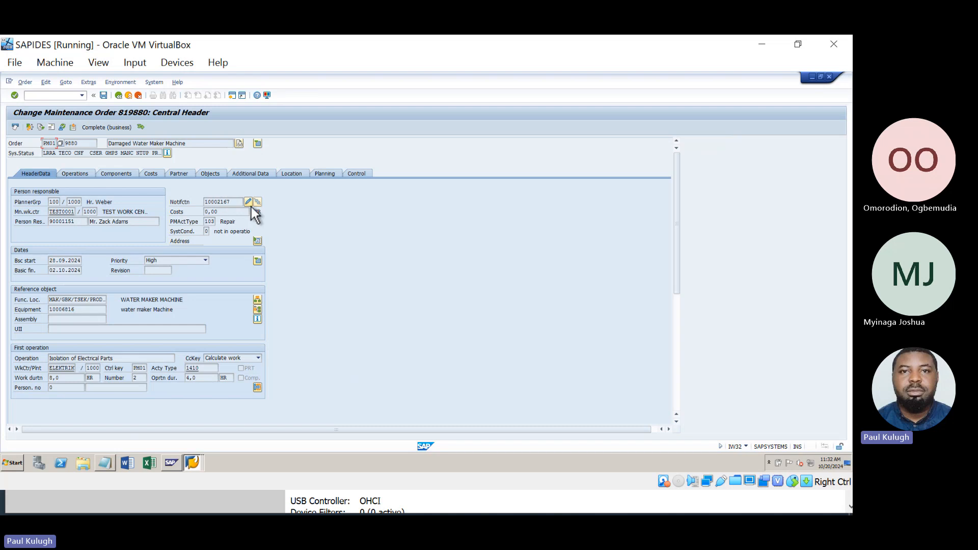
{"action": "left_click", "coordinate": [248, 203]}
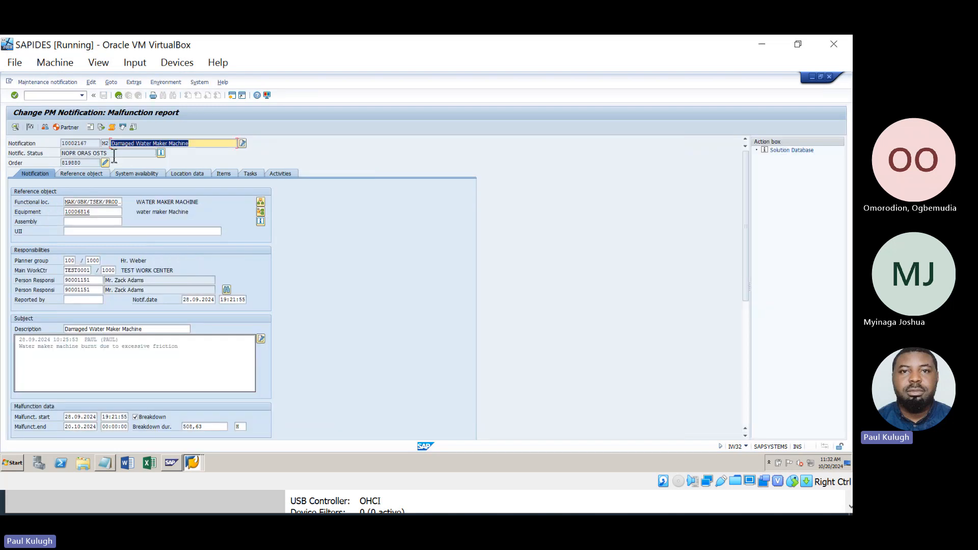
{"action": "left_click_drag", "start_coordinate": [79, 156], "coordinate": [62, 159]}
{"action": "left_click", "coordinate": [82, 156]}
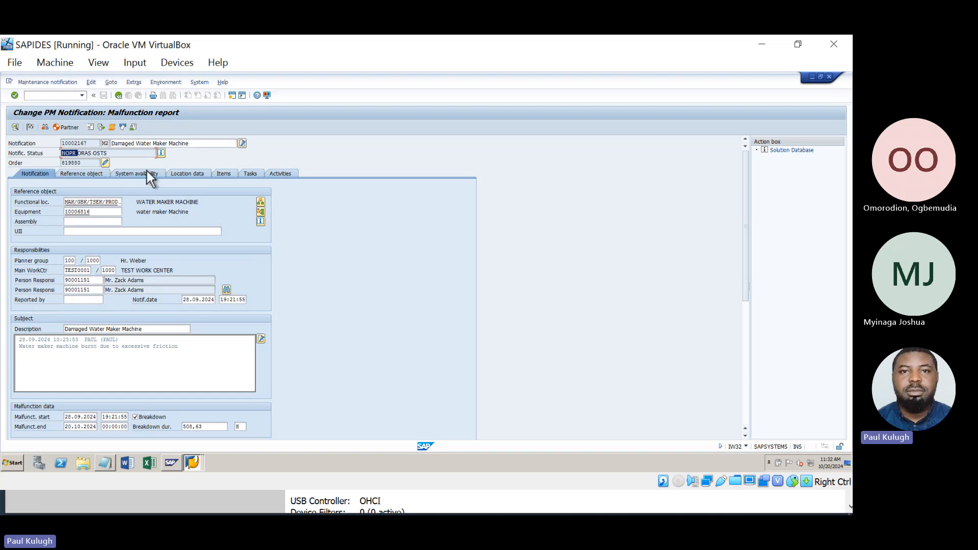
Delete both tasks, Substitute Delivery and Internal Note, from the notification's task list.
{"action": "left_click", "coordinate": [246, 174]}
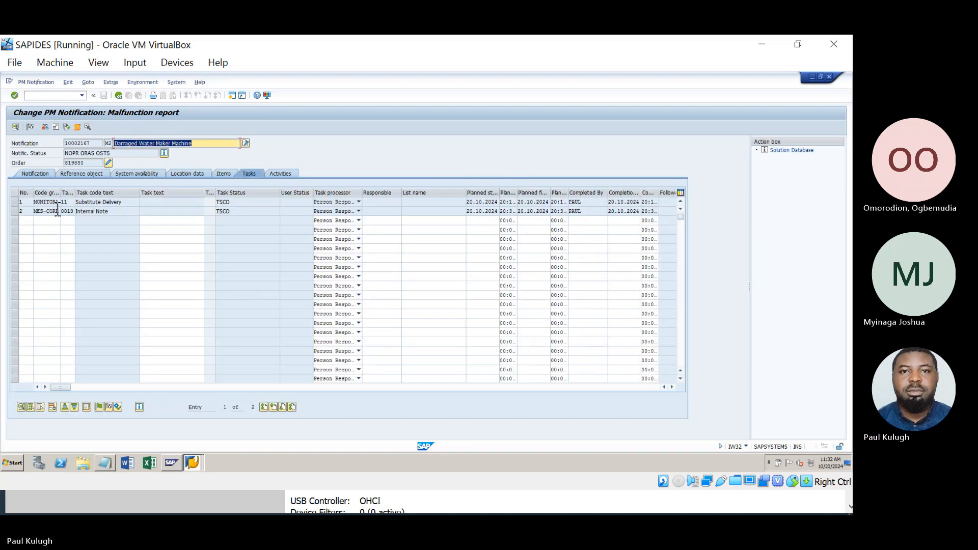
{"action": "left_click", "coordinate": [15, 200]}
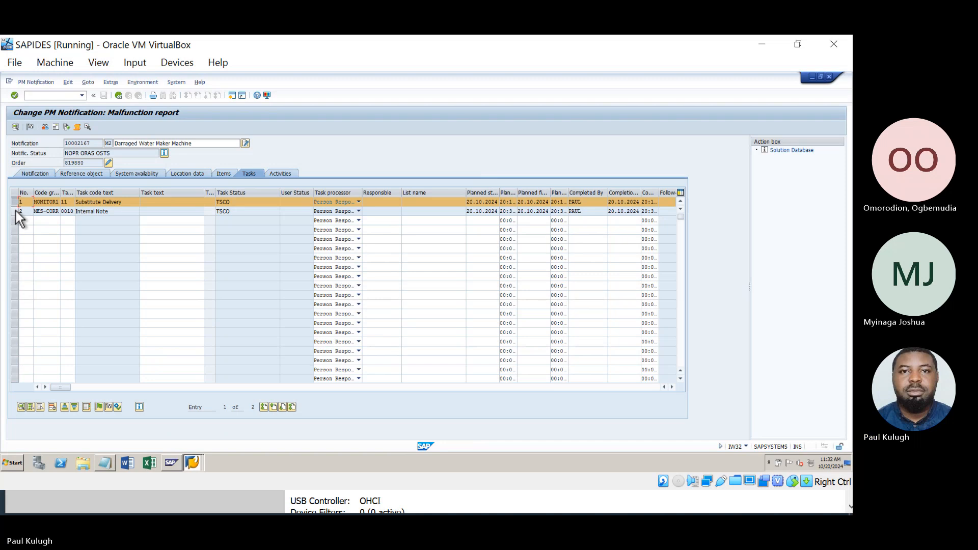
{"action": "left_click", "coordinate": [16, 211]}
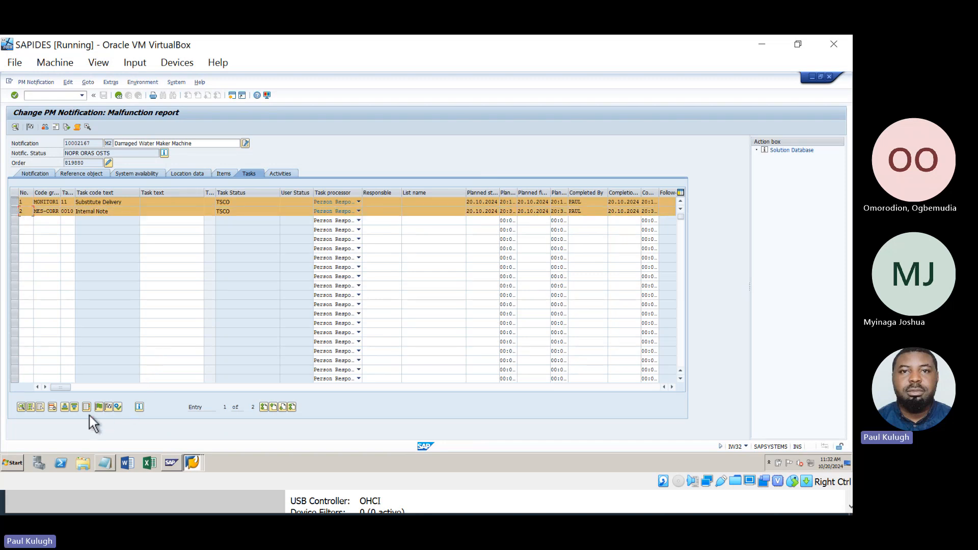
{"action": "left_click", "coordinate": [55, 408]}
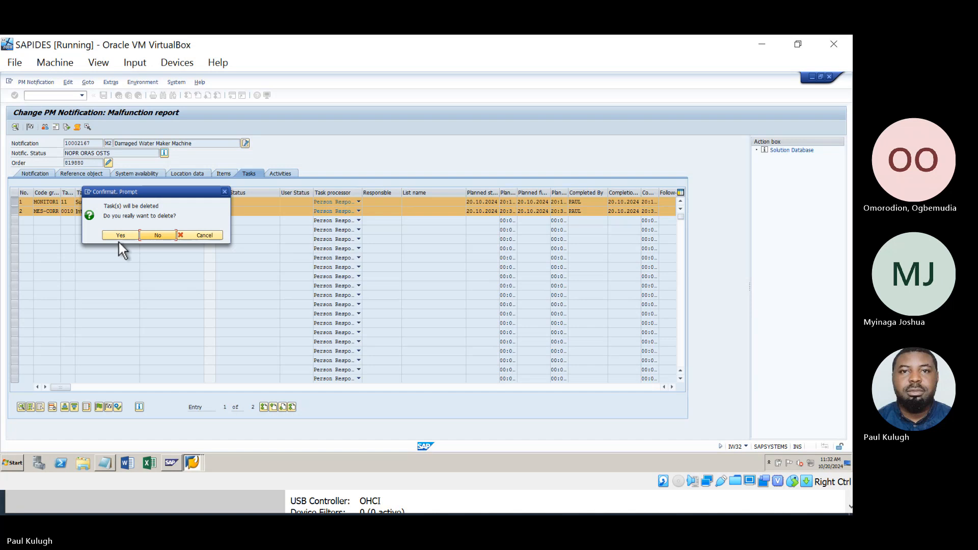
{"action": "left_click", "coordinate": [118, 236]}
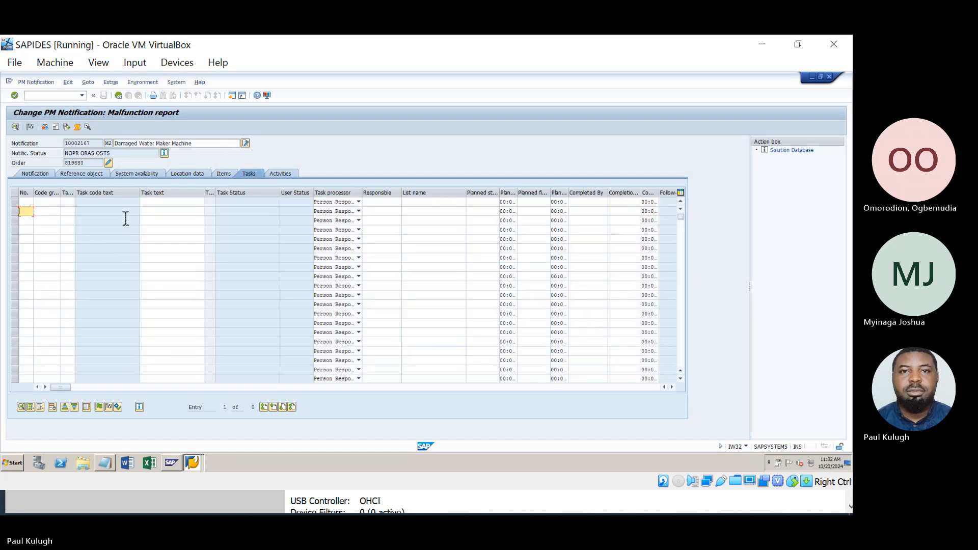
Save order 819880, reopen notification 10002167, and attempt completion, which fails the status check.
{"action": "left_click", "coordinate": [118, 96]}
{"action": "left_click", "coordinate": [103, 95]}
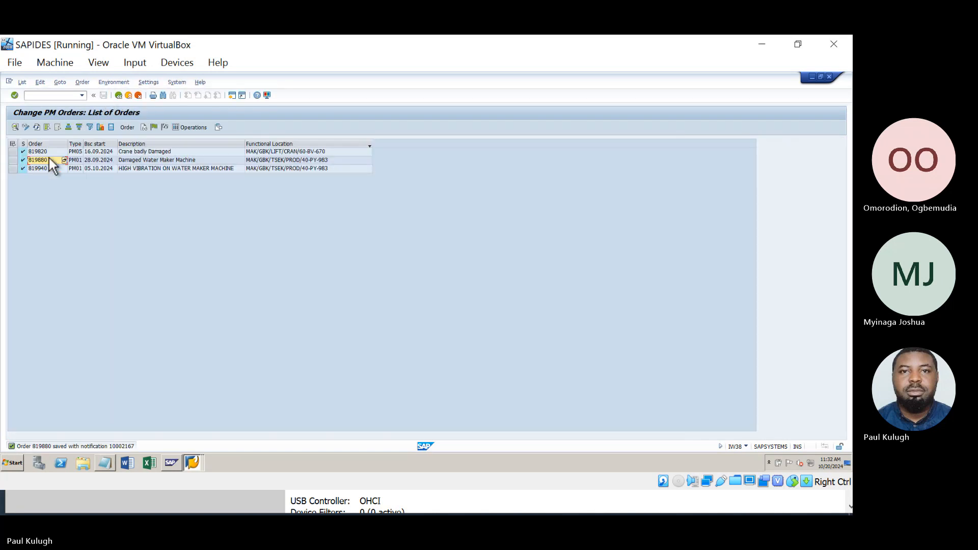
{"action": "double_click", "coordinate": [48, 159]}
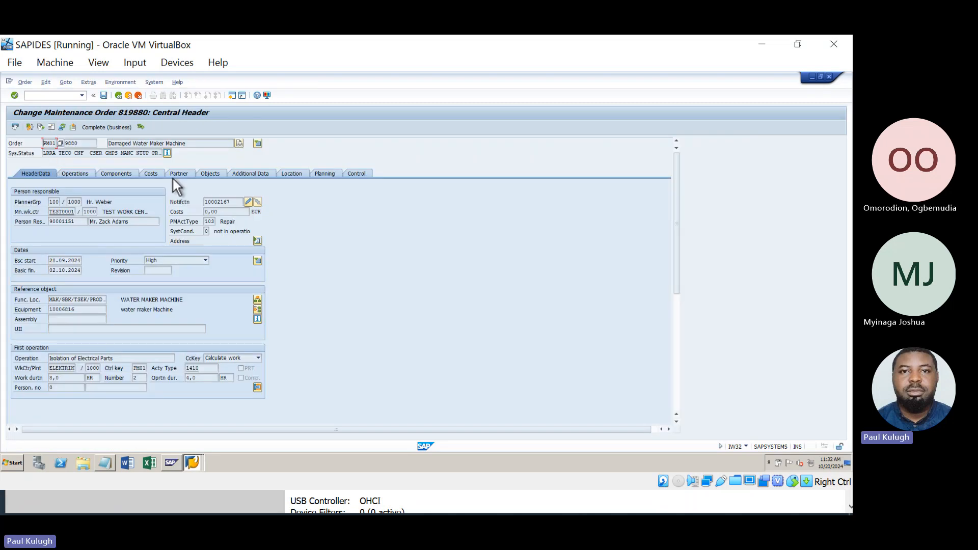
{"action": "left_click", "coordinate": [248, 203]}
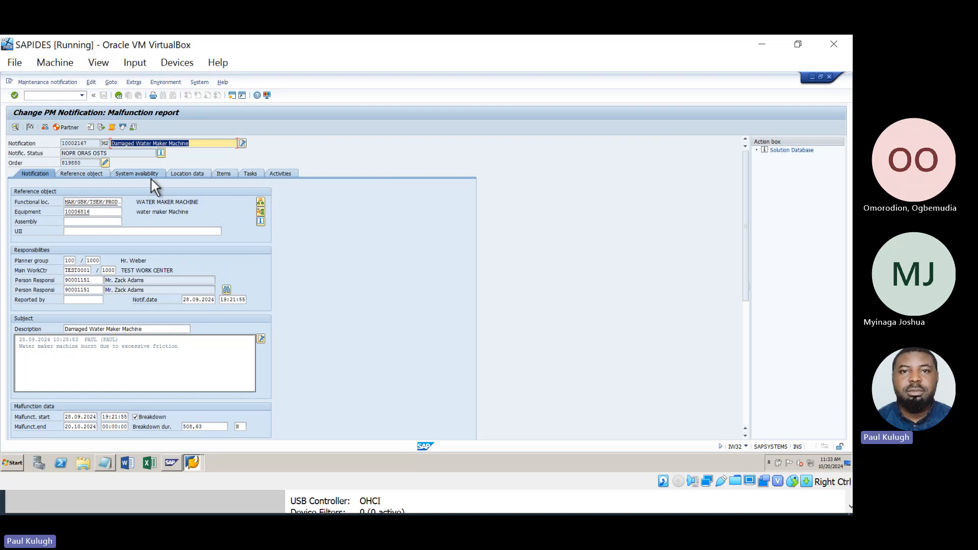
{"action": "left_click", "coordinate": [34, 127]}
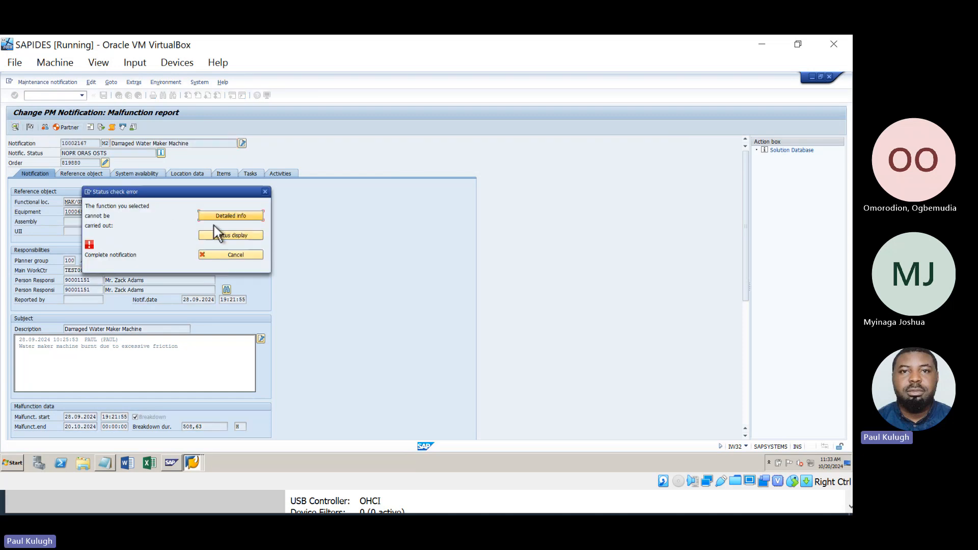
{"action": "left_click", "coordinate": [265, 191]}
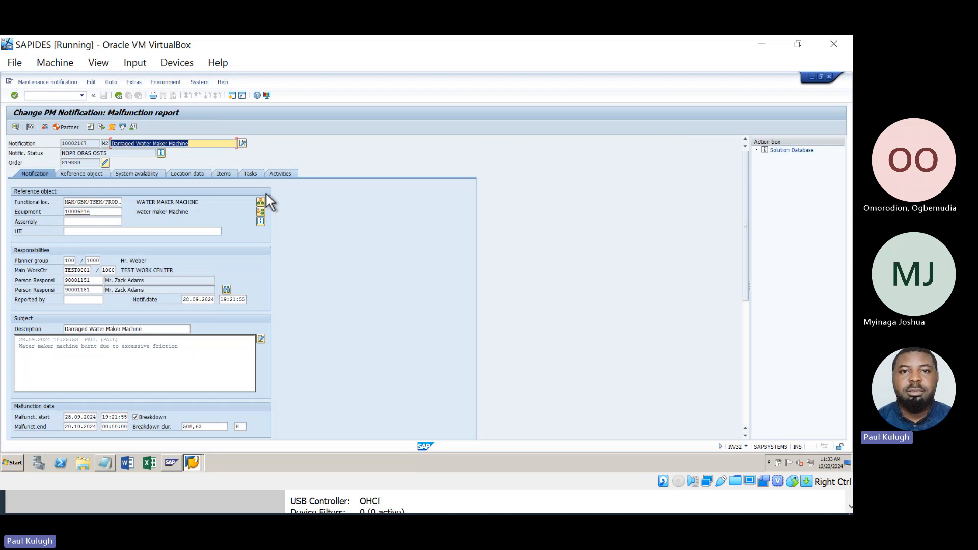
Inspect the OSTS and NOPR notification statuses, then leave order 819880 without saving.
{"action": "left_click", "coordinate": [81, 155]}
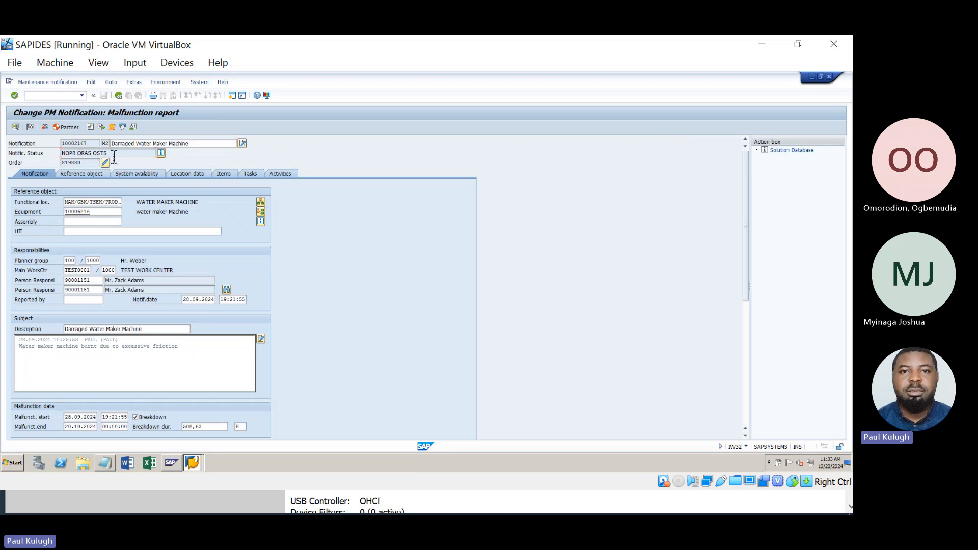
{"action": "left_click_drag", "start_coordinate": [113, 155], "coordinate": [98, 159]}
{"action": "left_click", "coordinate": [81, 155]}
{"action": "left_click_drag", "start_coordinate": [81, 156], "coordinate": [53, 153]}
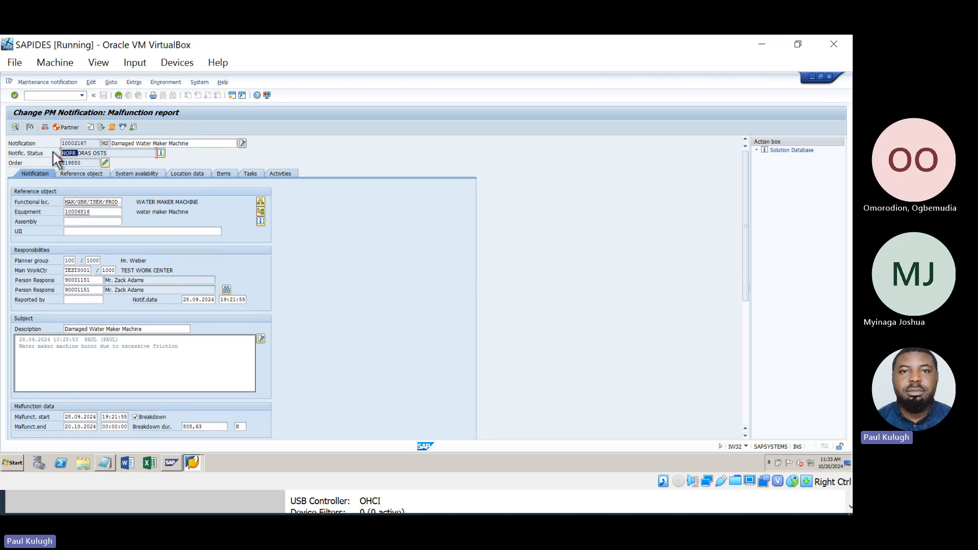
{"action": "left_click", "coordinate": [118, 96]}
{"action": "left_click", "coordinate": [121, 99]}
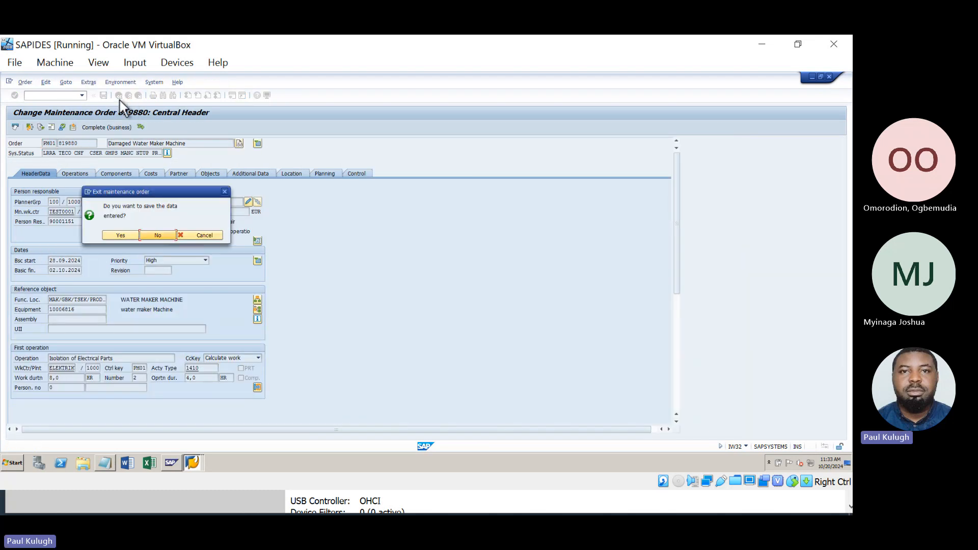
{"action": "left_click", "coordinate": [155, 232]}
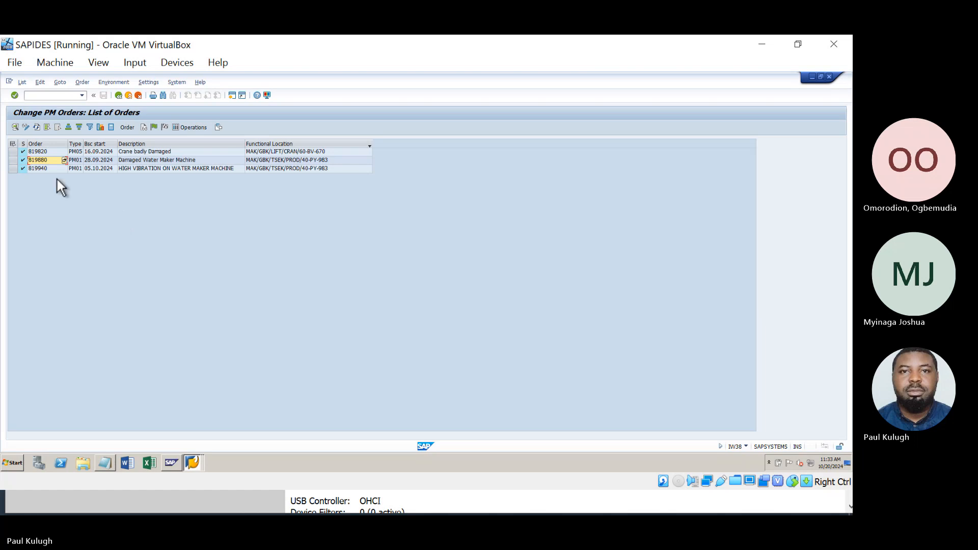
Open order 819940, view notification 10002177, and set its settlement receiver to cost centre 40000.
{"action": "left_click", "coordinate": [45, 168]}
{"action": "double_click", "coordinate": [45, 168]}
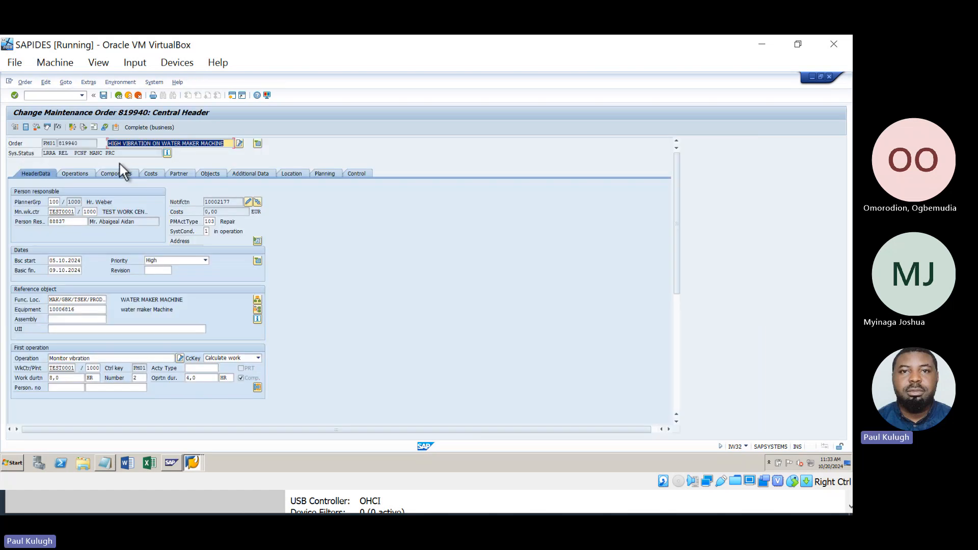
{"action": "left_click", "coordinate": [250, 204]}
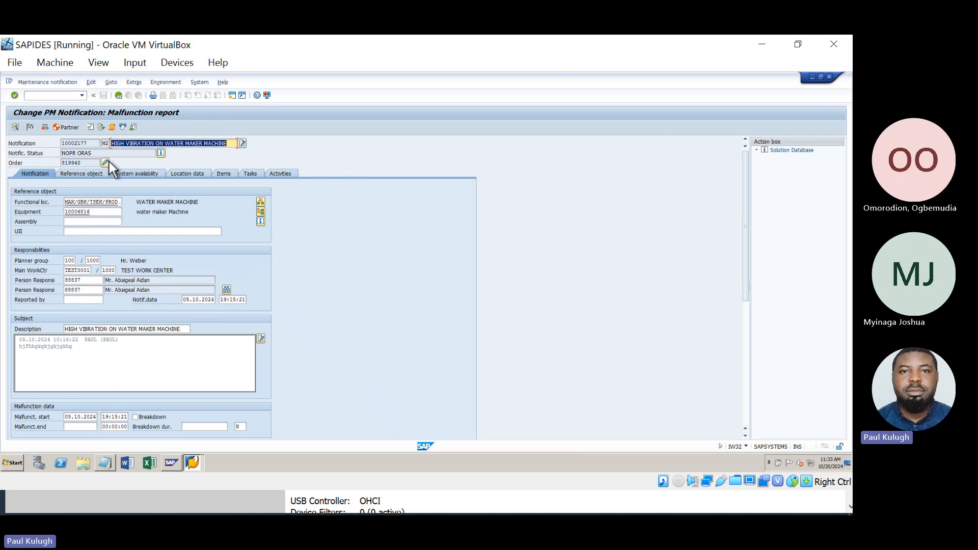
{"action": "left_click", "coordinate": [105, 162]}
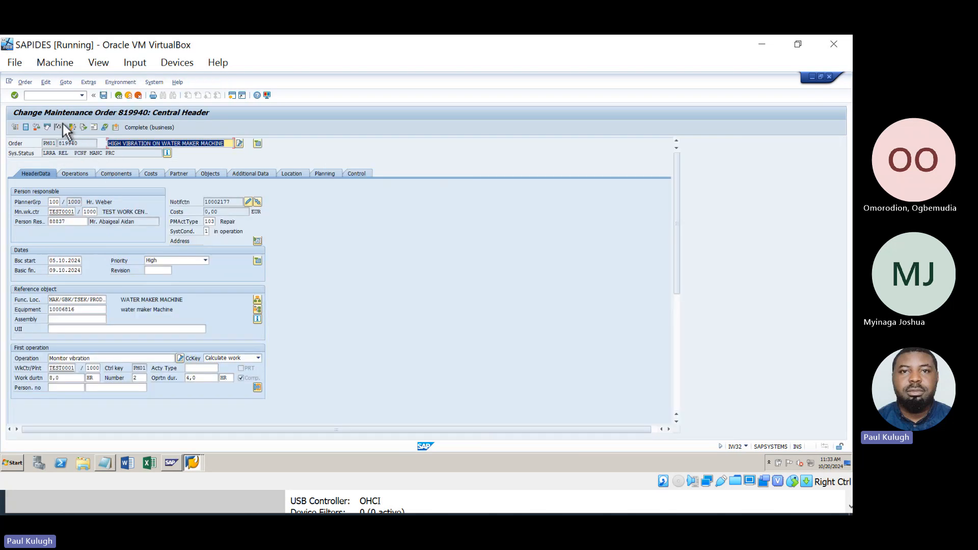
{"action": "left_click", "coordinate": [59, 128]}
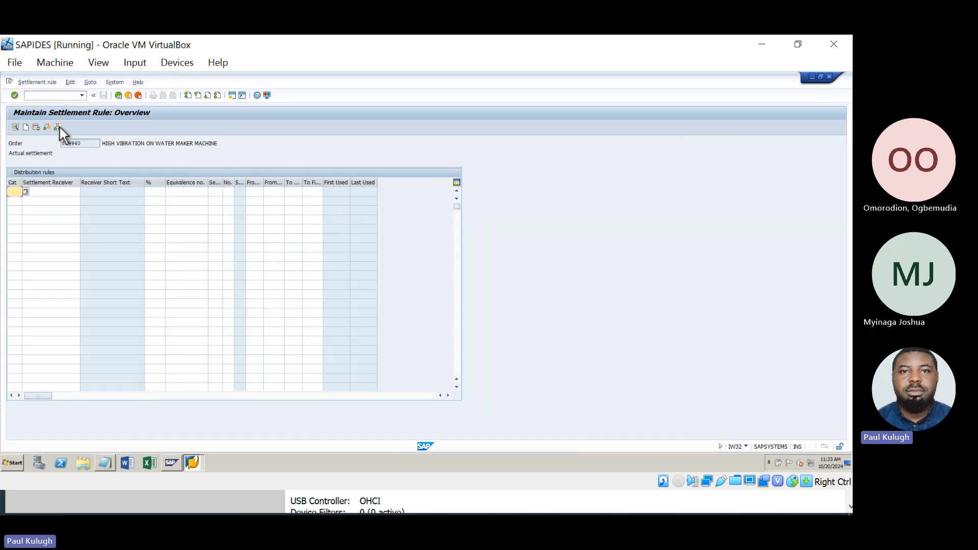
{"action": "left_click", "coordinate": [63, 191]}
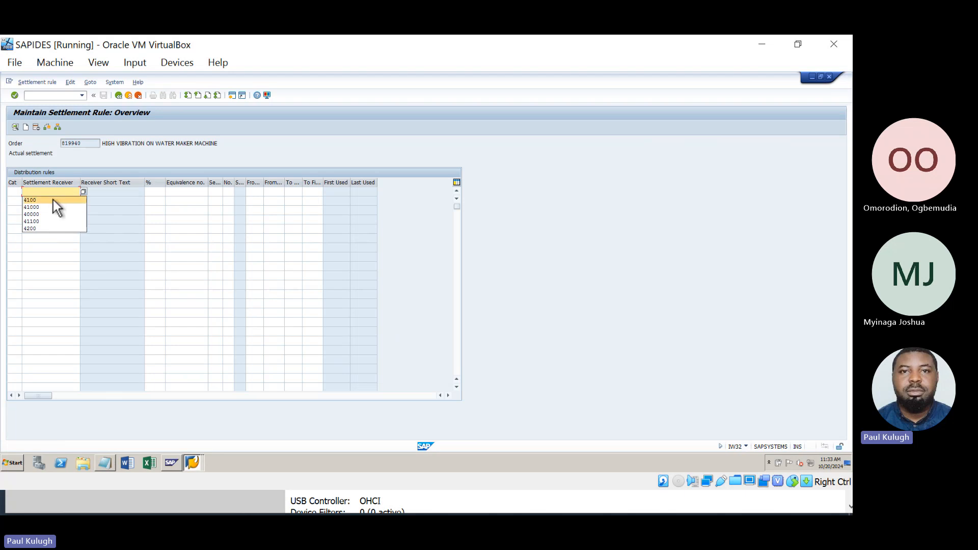
{"action": "left_click", "coordinate": [54, 214]}
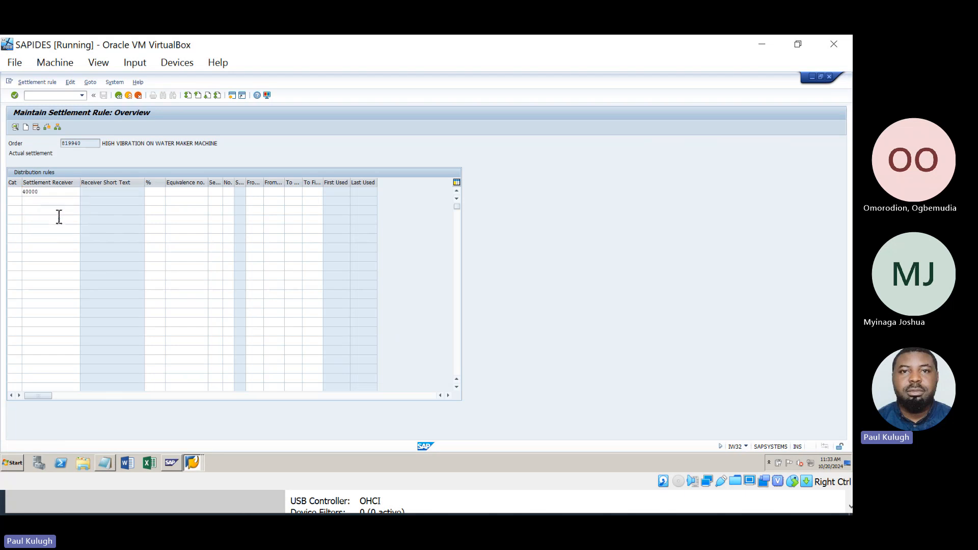
{"action": "key", "text": "Return"}
{"action": "left_click", "coordinate": [118, 95]}
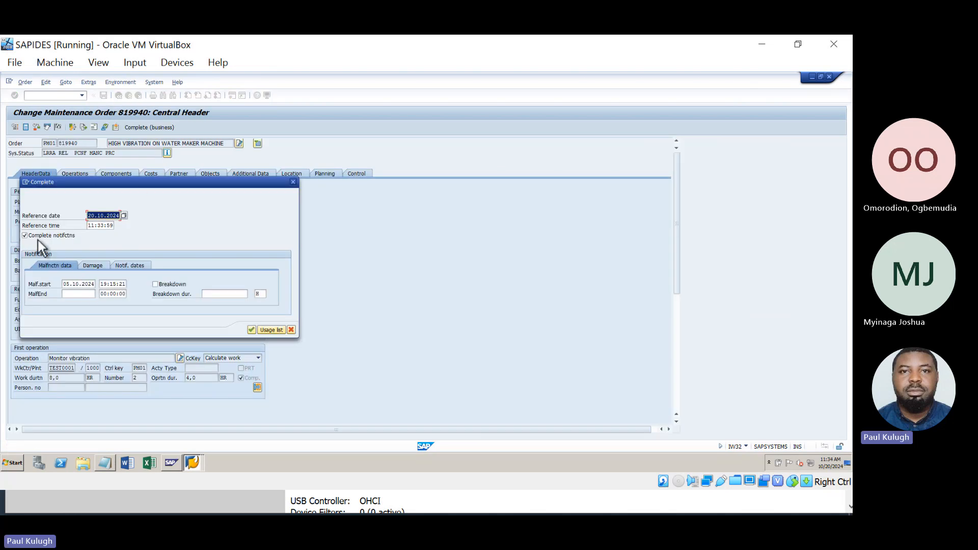
Technically complete order 819940 and its notification with malfunction end 20.10.2024.
{"action": "left_click", "coordinate": [83, 295]}
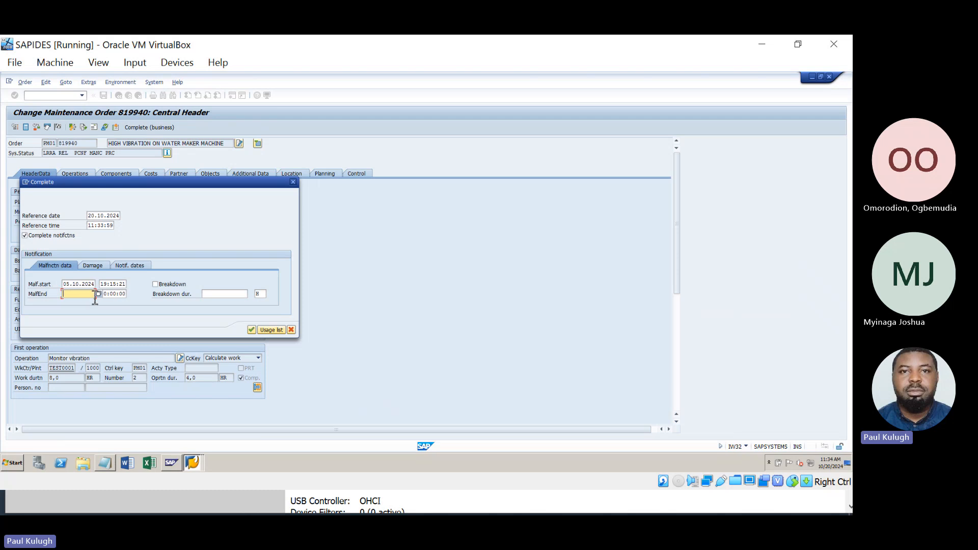
{"action": "left_click", "coordinate": [99, 294]}
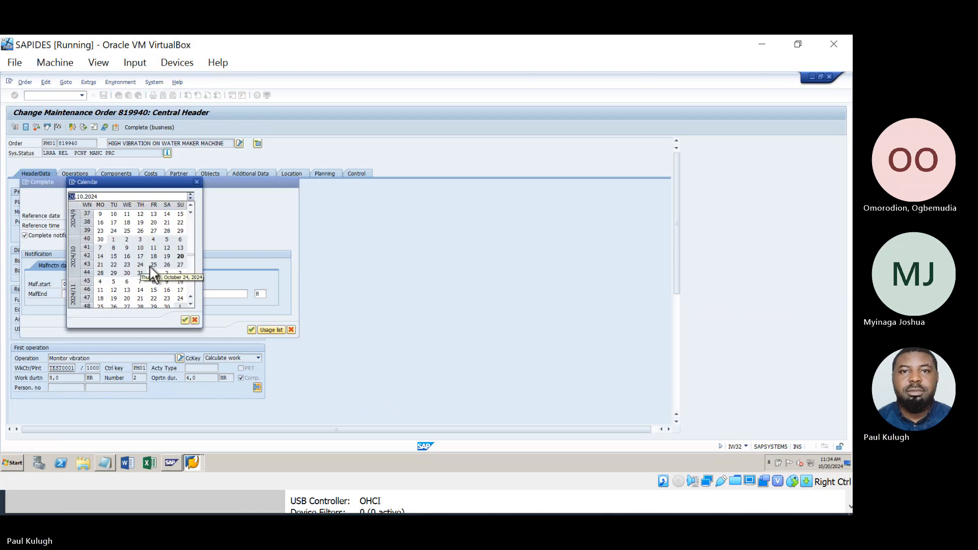
{"action": "double_click", "coordinate": [180, 256]}
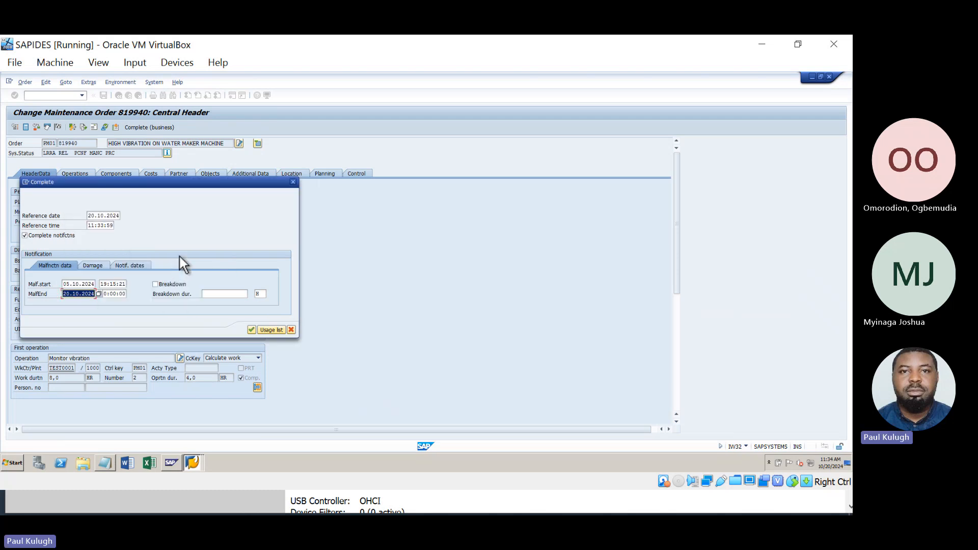
{"action": "left_click", "coordinate": [252, 329]}
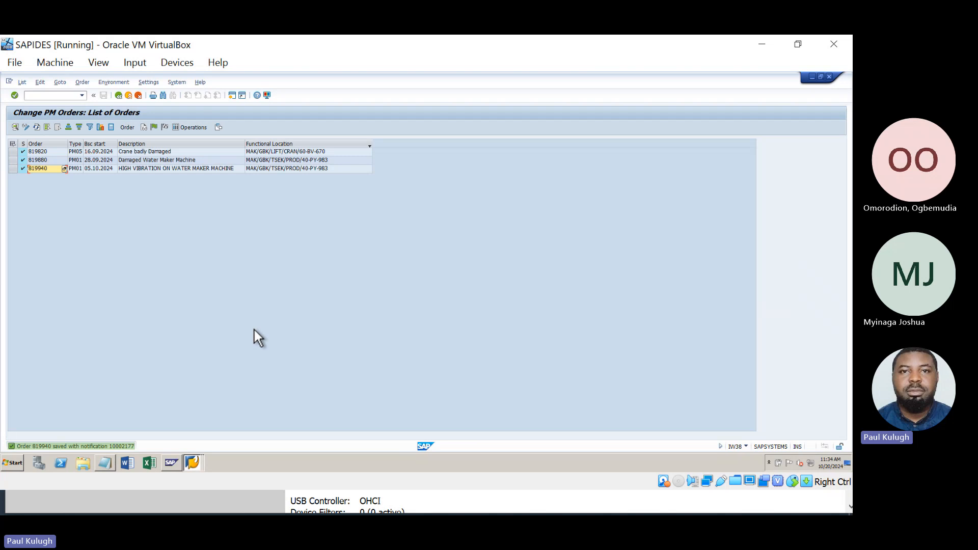
Verify that order 819940's notification 10002177 now shows the NOCO completed status.
{"action": "double_click", "coordinate": [42, 167]}
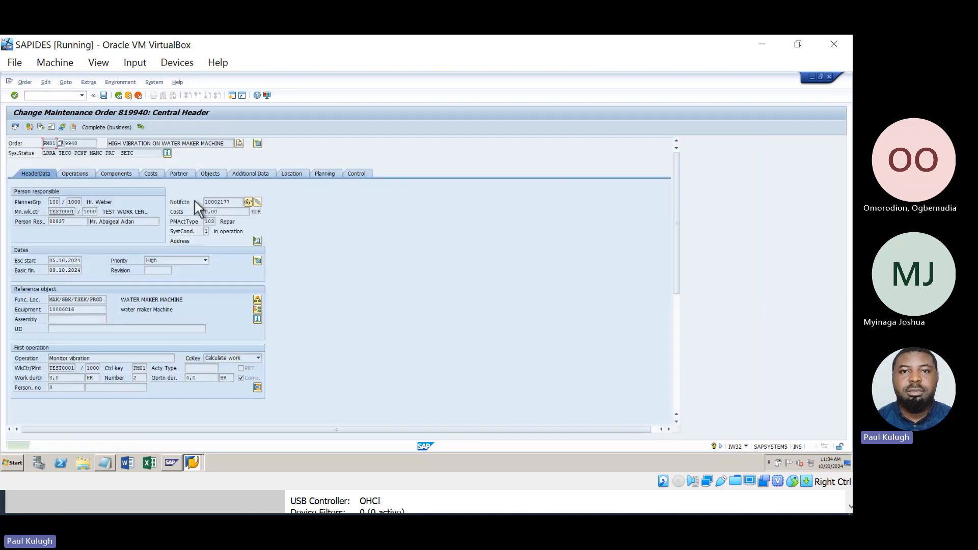
{"action": "left_click", "coordinate": [247, 202]}
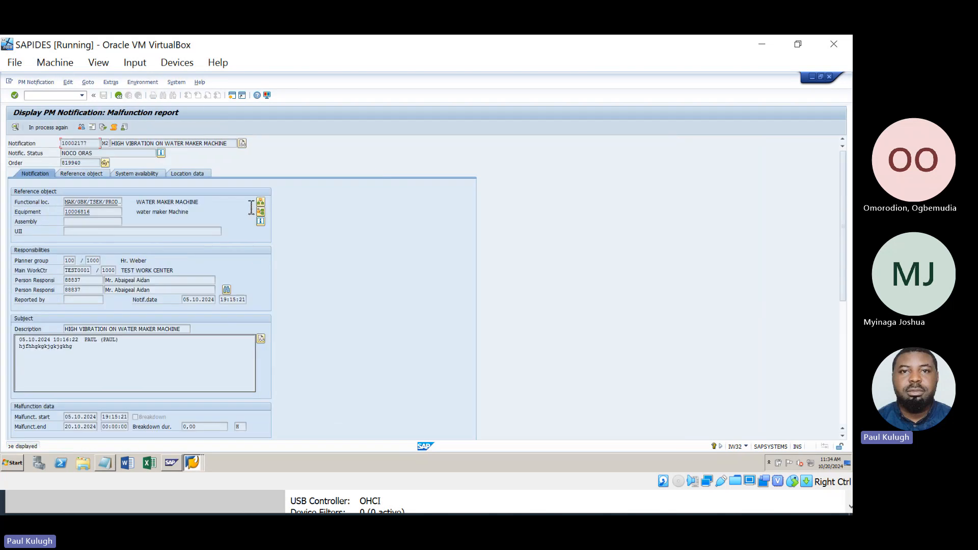
{"action": "left_click", "coordinate": [83, 154]}
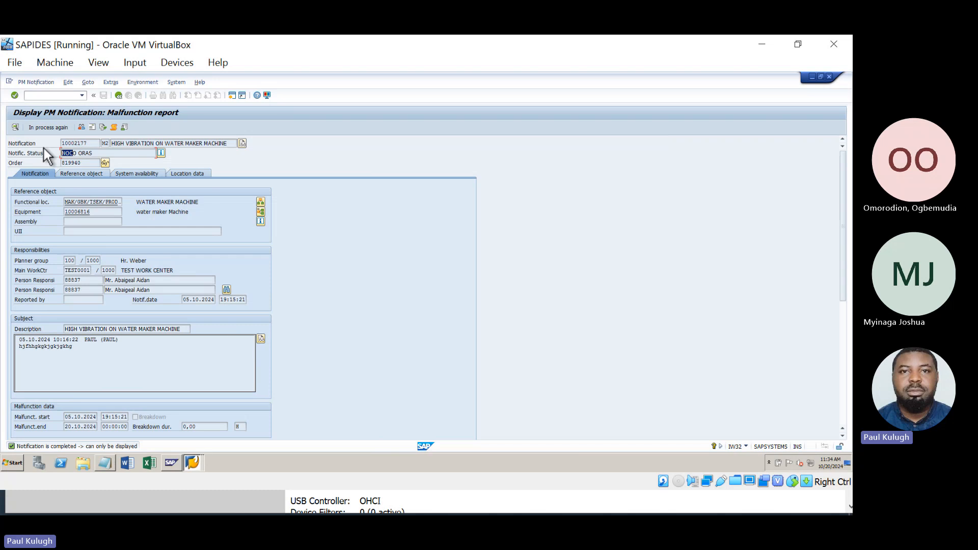
{"action": "left_click_drag", "start_coordinate": [78, 154], "coordinate": [55, 153]}
{"action": "left_click", "coordinate": [93, 223]}
{"action": "left_click", "coordinate": [87, 281]}
{"action": "left_click", "coordinate": [92, 356]}
{"action": "left_click", "coordinate": [105, 163]}
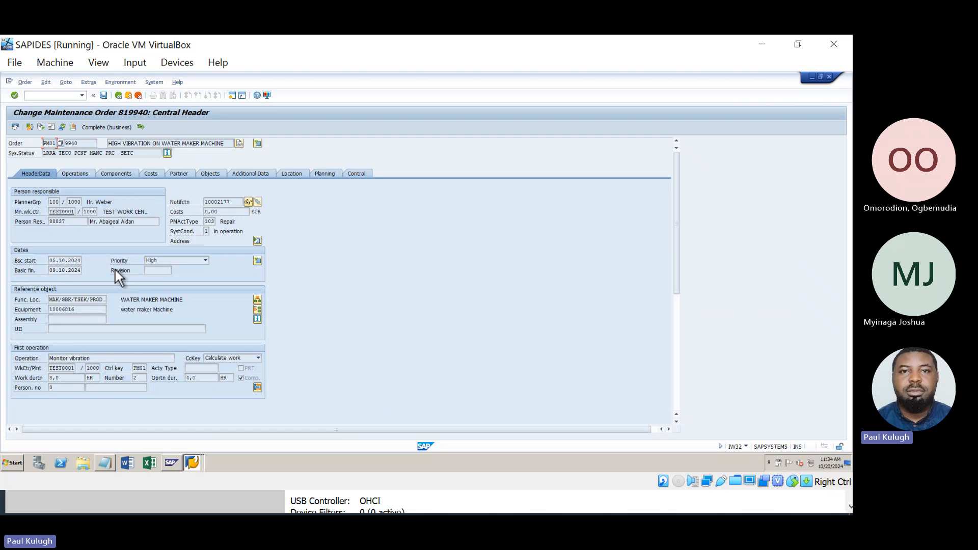
Minimize the VirtualBox window to show the Technical Completion slide, 8 of 21.
{"action": "left_click", "coordinate": [781, 283]}
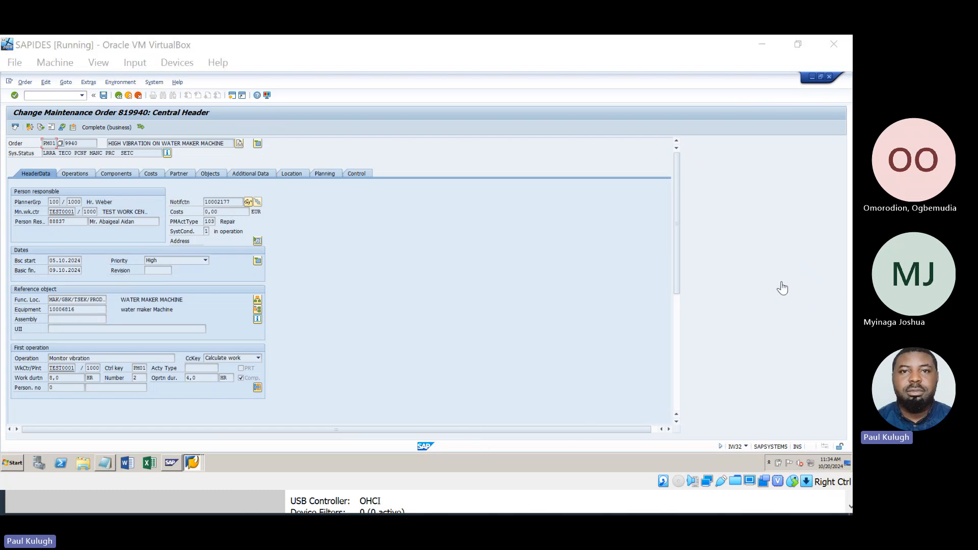
{"action": "left_click", "coordinate": [757, 47]}
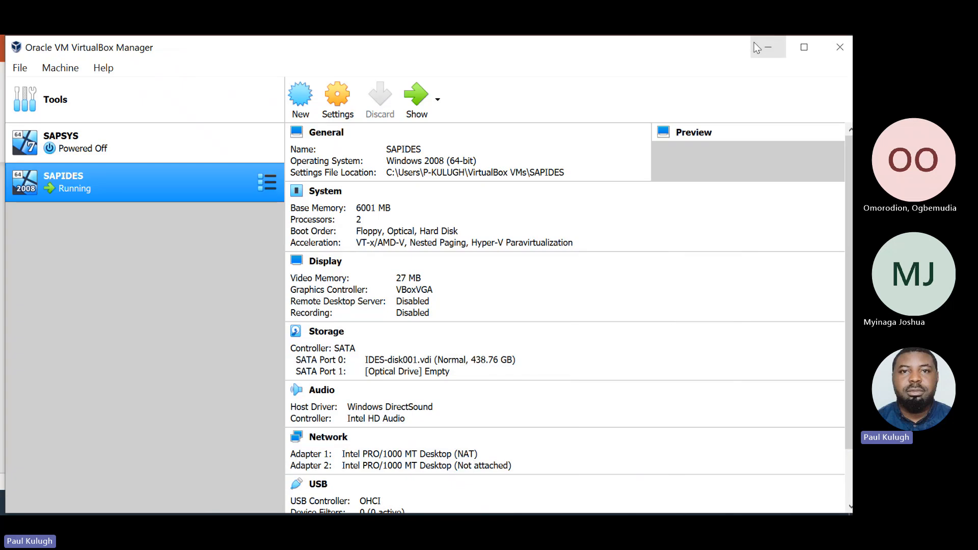
{"action": "left_click", "coordinate": [753, 41]}
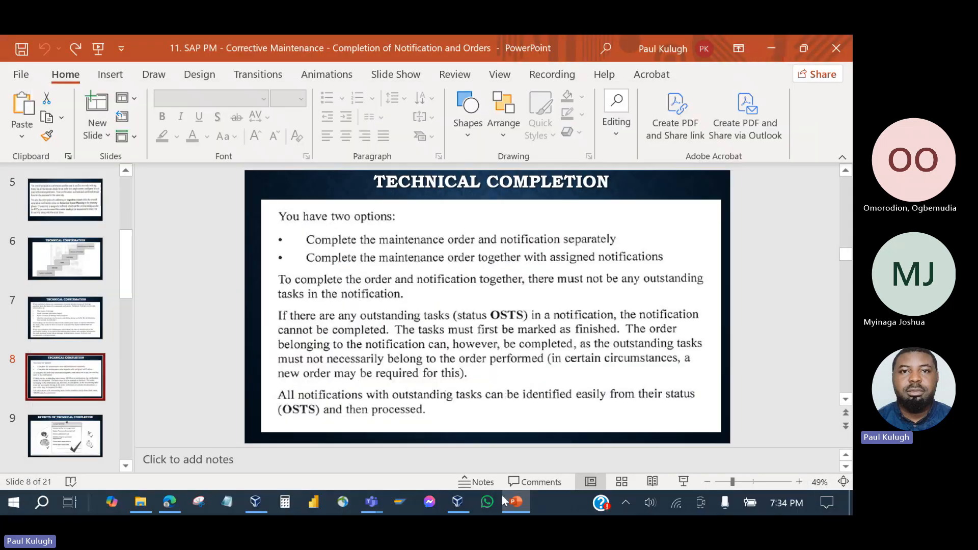
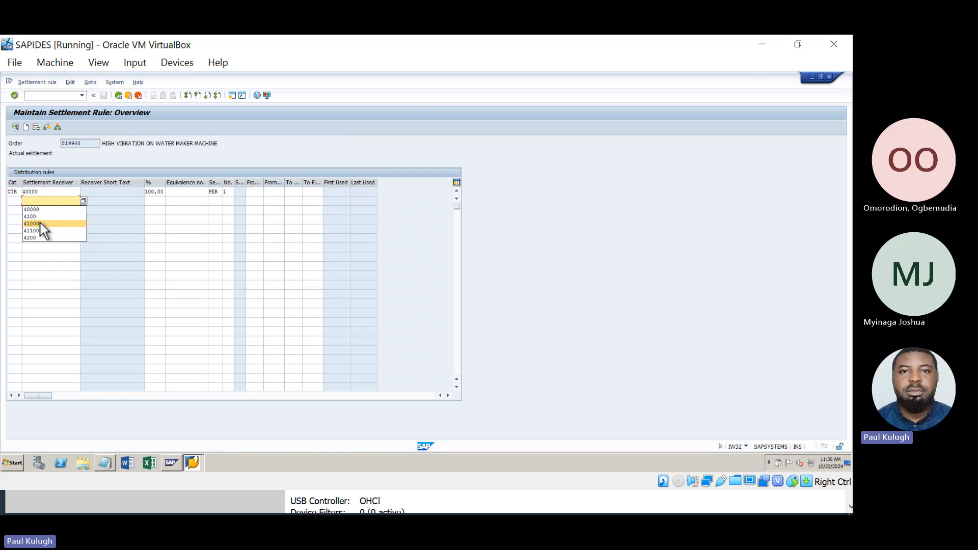
Replace the rejected second receiver 41000 with cost center 4100 in the settlement rule.
{"action": "left_click", "coordinate": [41, 223]}
{"action": "key", "text": "Return"}
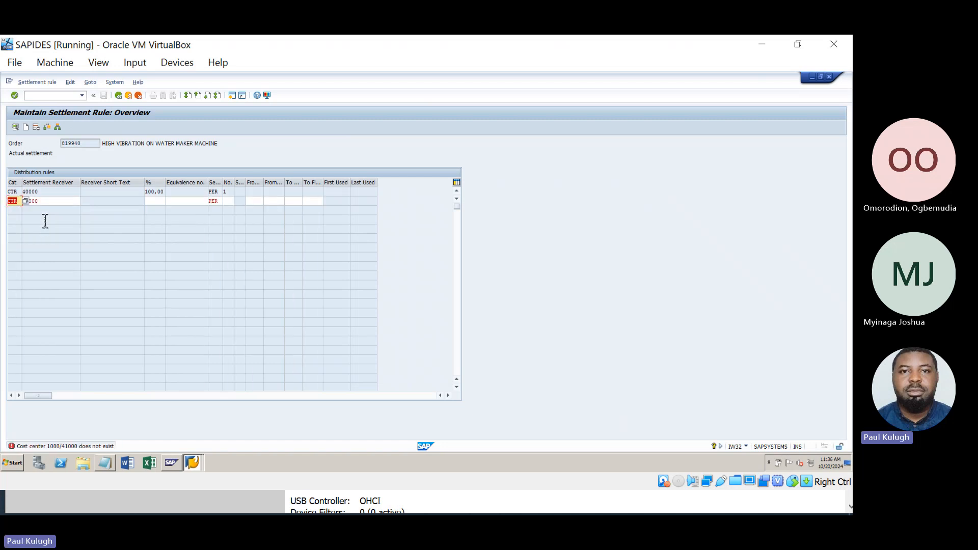
{"action": "left_click", "coordinate": [50, 201]}
{"action": "key", "text": "BackSpace"}
{"action": "key", "text": "BackSpace"}
{"action": "key", "text": "BackSpace"}
{"action": "key", "text": "BackSpace"}
{"action": "key", "text": "BackSpace"}
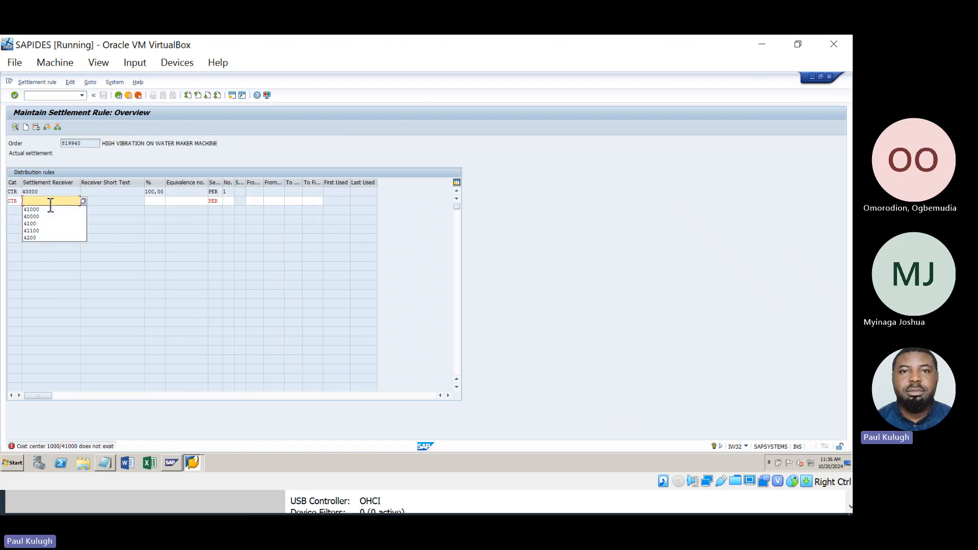
{"action": "left_click", "coordinate": [45, 225]}
{"action": "key", "text": "Return"}
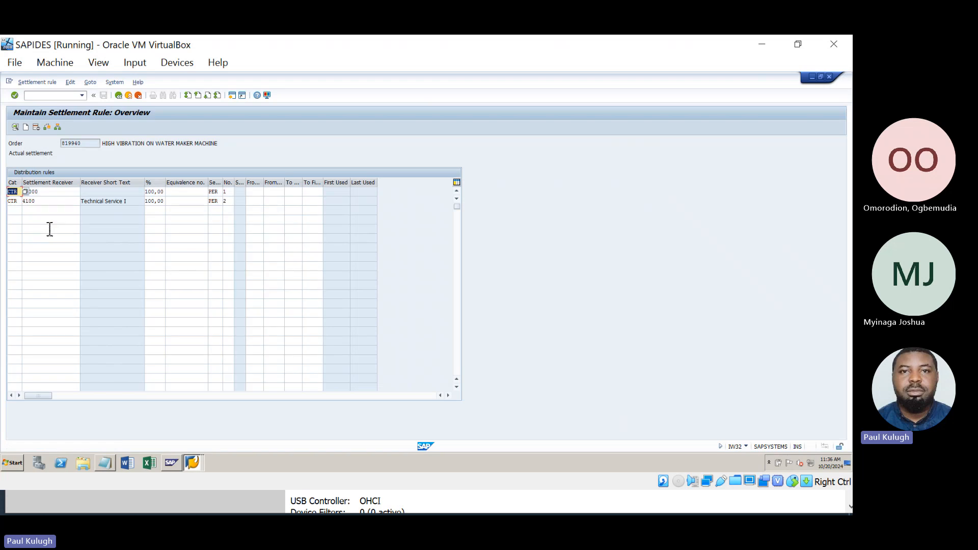
Split the settlement 40% to cost center 40000 and 60% to 4100, then go back to the order header.
{"action": "left_click", "coordinate": [159, 203]}
{"action": "key", "text": "Right"}
{"action": "key", "text": "BackSpace"}
{"action": "key", "text": "BackSpace"}
{"action": "key", "text": "BackSpace"}
{"action": "key", "text": "BackSpace"}
{"action": "key", "text": "BackSpace"}
{"action": "key", "text": "BackSpace"}
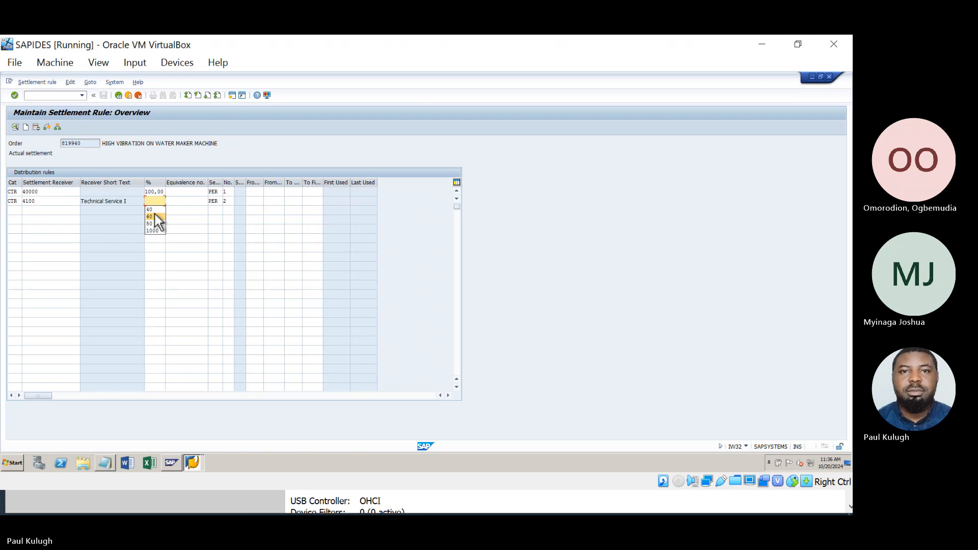
{"action": "left_click", "coordinate": [153, 216]}
{"action": "left_click", "coordinate": [163, 192]}
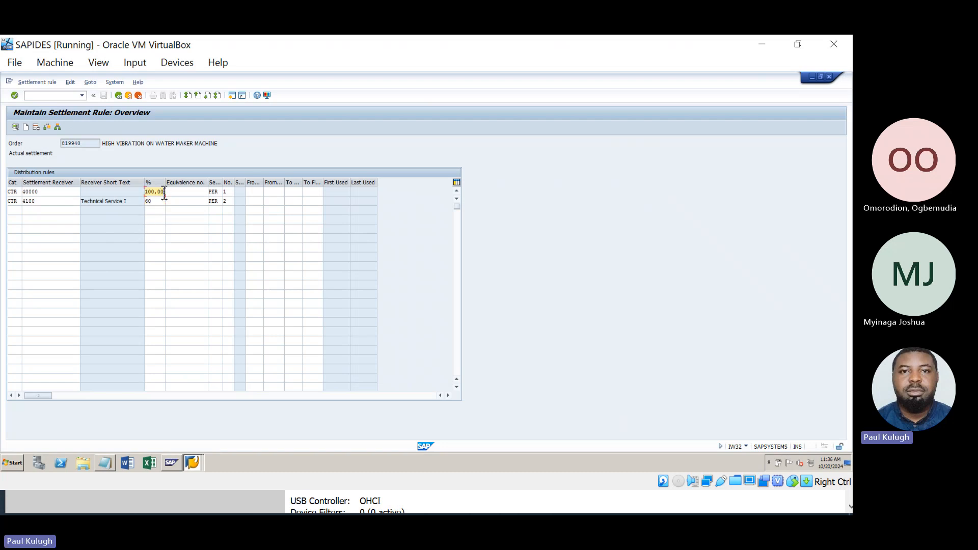
{"action": "key", "text": "BackSpace"}
{"action": "key", "text": "BackSpace"}
{"action": "key", "text": "BackSpace"}
{"action": "key", "text": "BackSpace"}
{"action": "key", "text": "BackSpace"}
{"action": "key", "text": "BackSpace"}
{"action": "key", "text": "Return"}
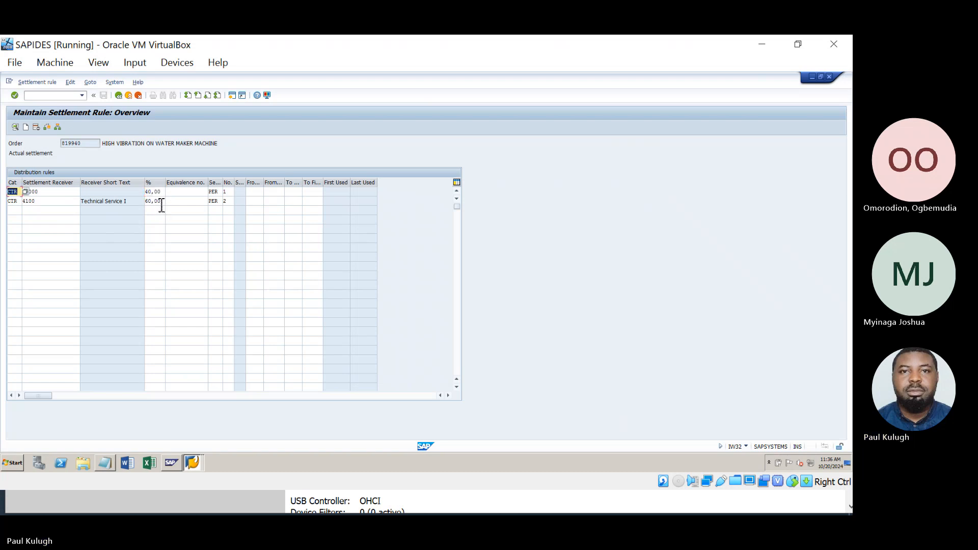
{"action": "left_click", "coordinate": [115, 94]}
Save order 819940, show the Effects of Technical Completion slide, then return to VirtualBox Manager.
{"action": "left_click", "coordinate": [103, 95]}
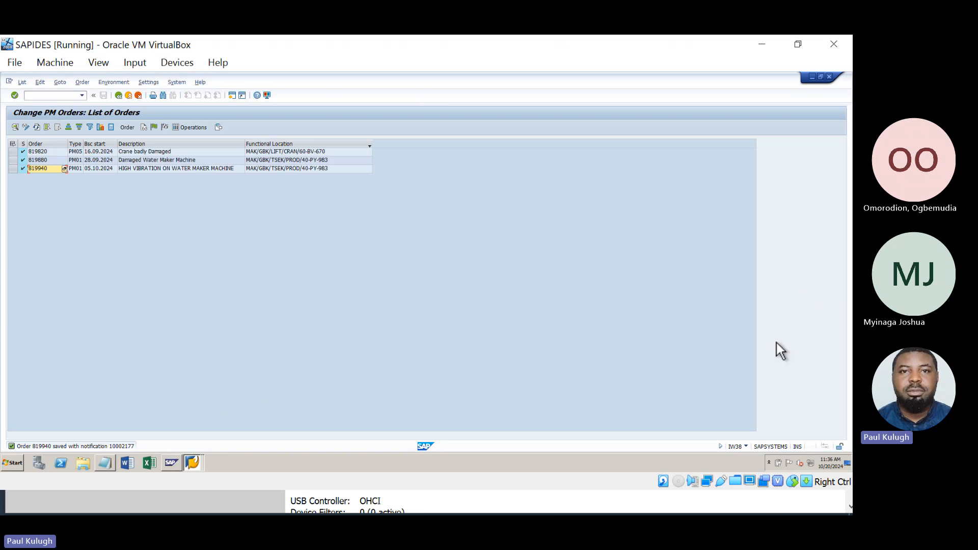
{"action": "left_click", "coordinate": [759, 41]}
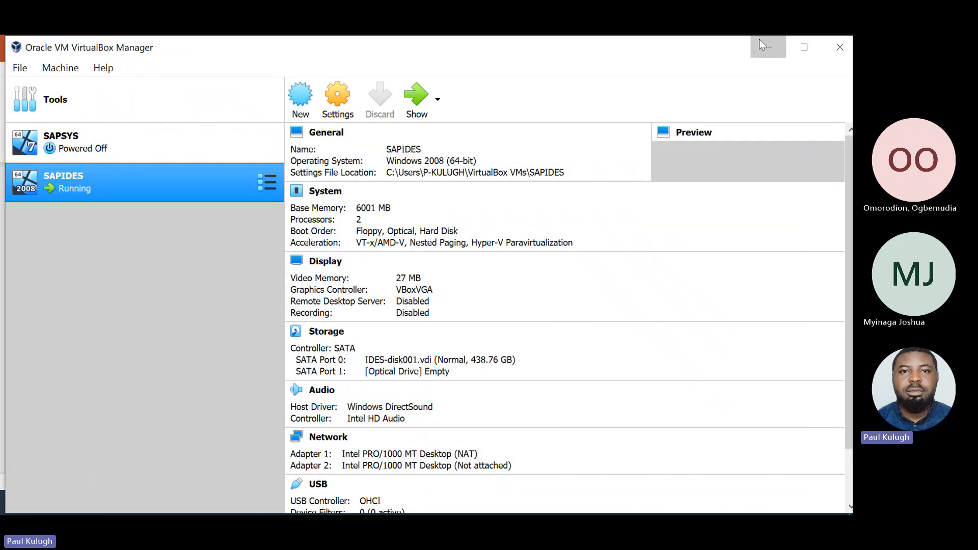
{"action": "left_click", "coordinate": [759, 41]}
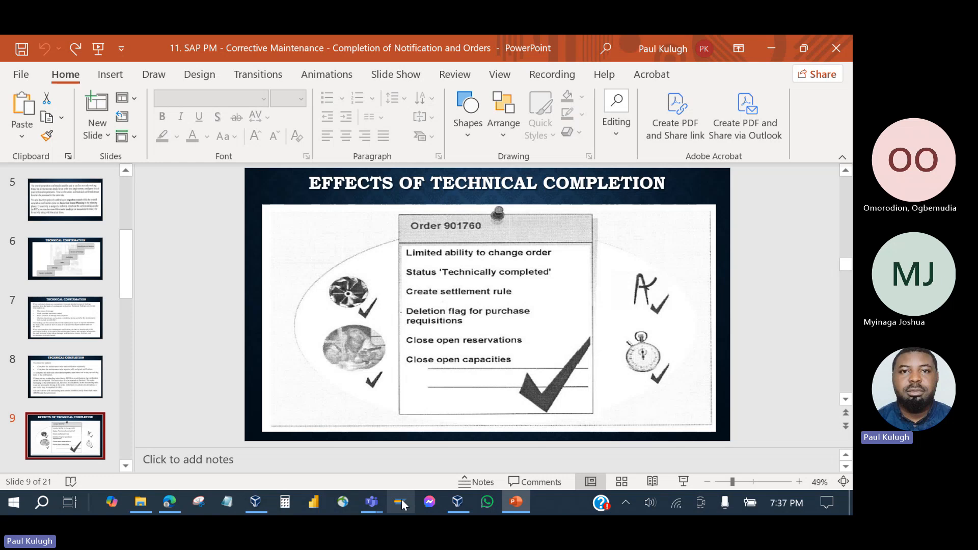
{"action": "left_click", "coordinate": [260, 500]}
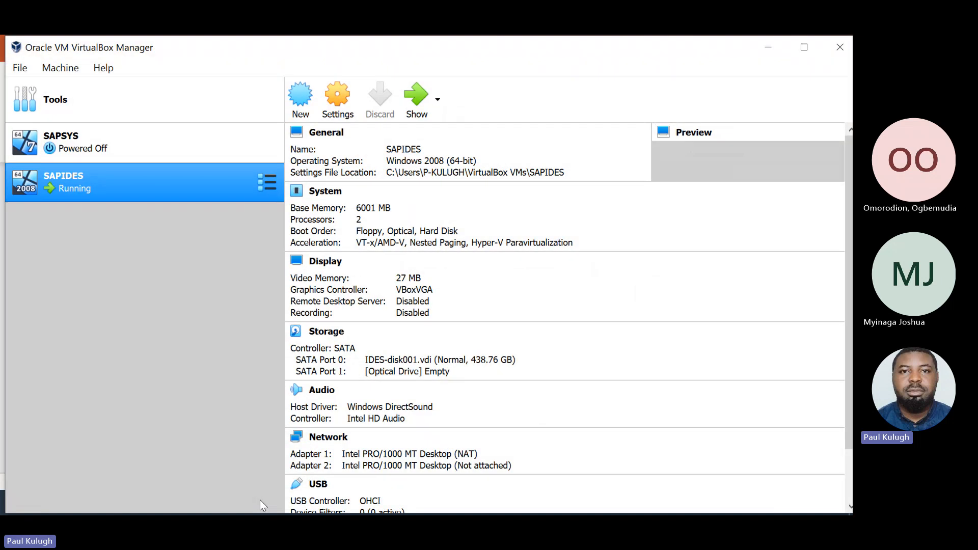
Review order 819940's component list and exit the order without saving.
{"action": "left_click", "coordinate": [407, 99]}
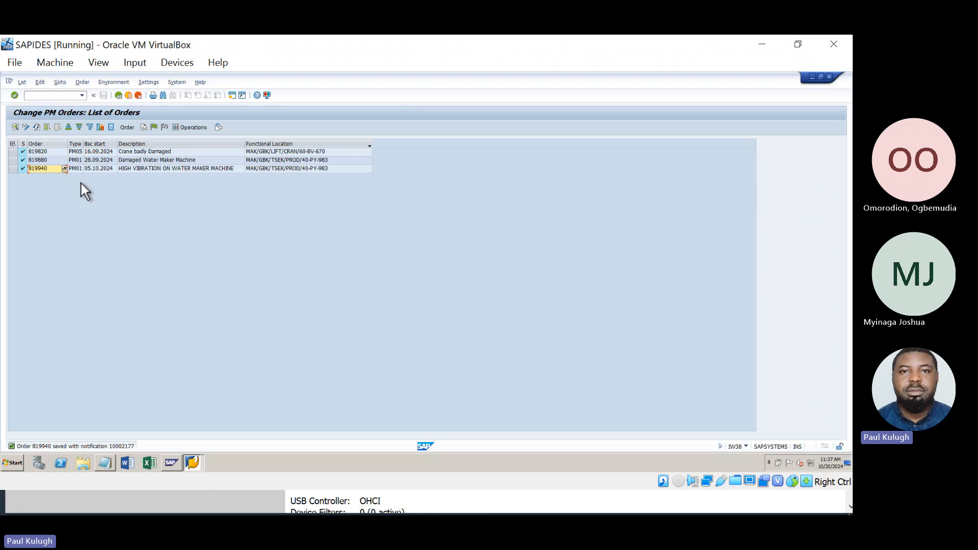
{"action": "double_click", "coordinate": [47, 170]}
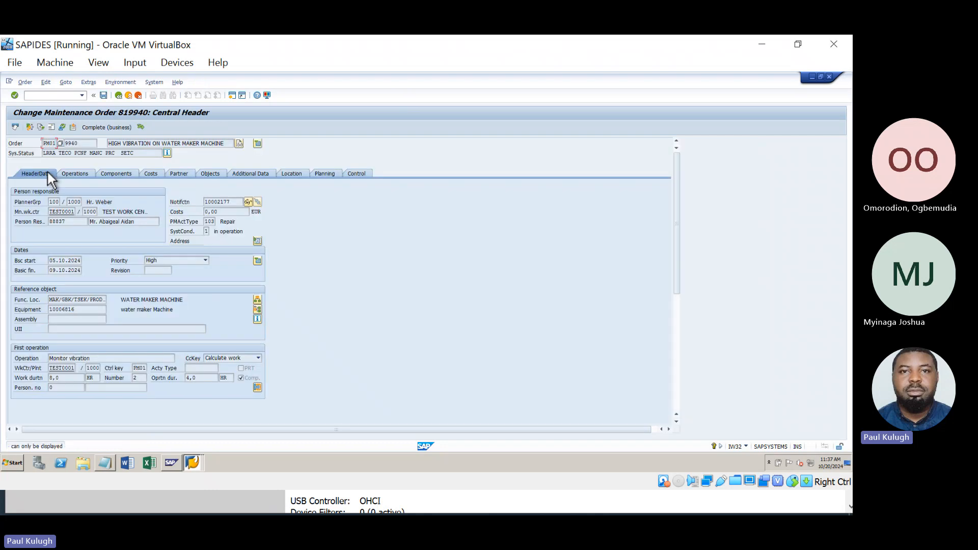
{"action": "left_click", "coordinate": [115, 173]}
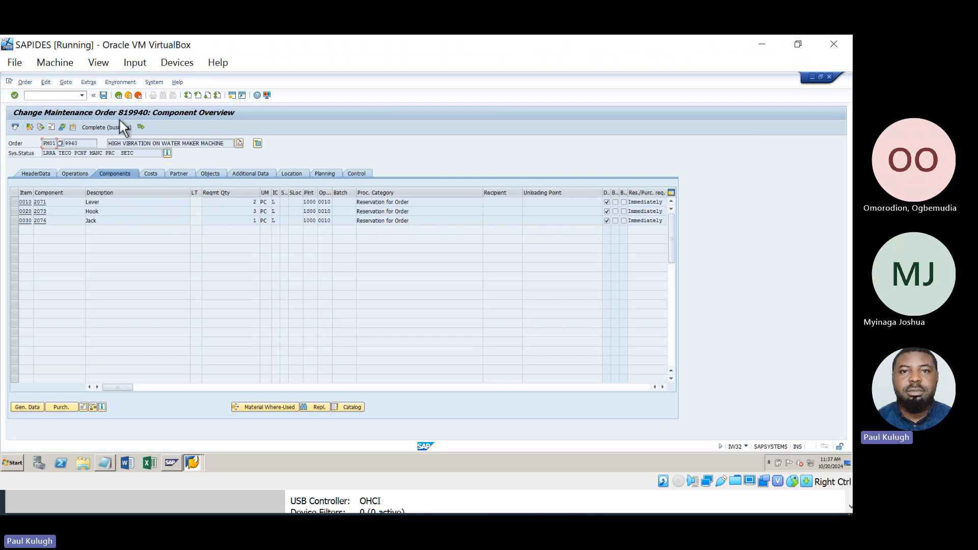
{"action": "left_click", "coordinate": [118, 95]}
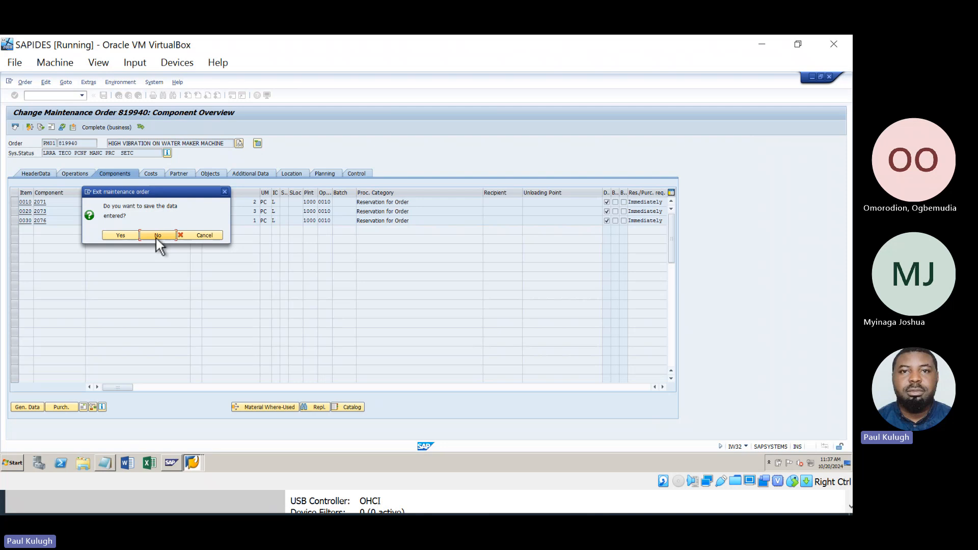
{"action": "left_click", "coordinate": [158, 236]}
Review order 819880's components, noting the Sling's PReq for Order category, then minimize SAP.
{"action": "left_click", "coordinate": [47, 160]}
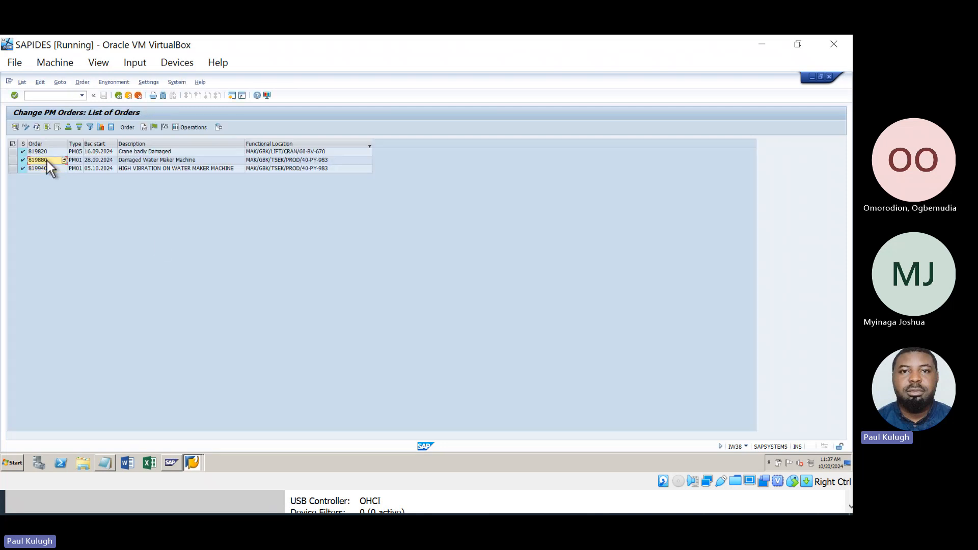
{"action": "double_click", "coordinate": [47, 160]}
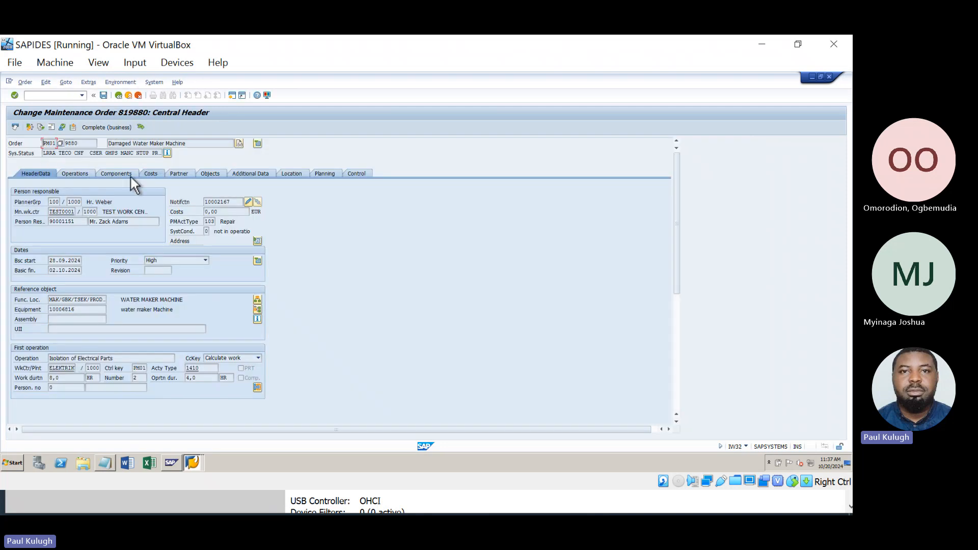
{"action": "left_click", "coordinate": [114, 175]}
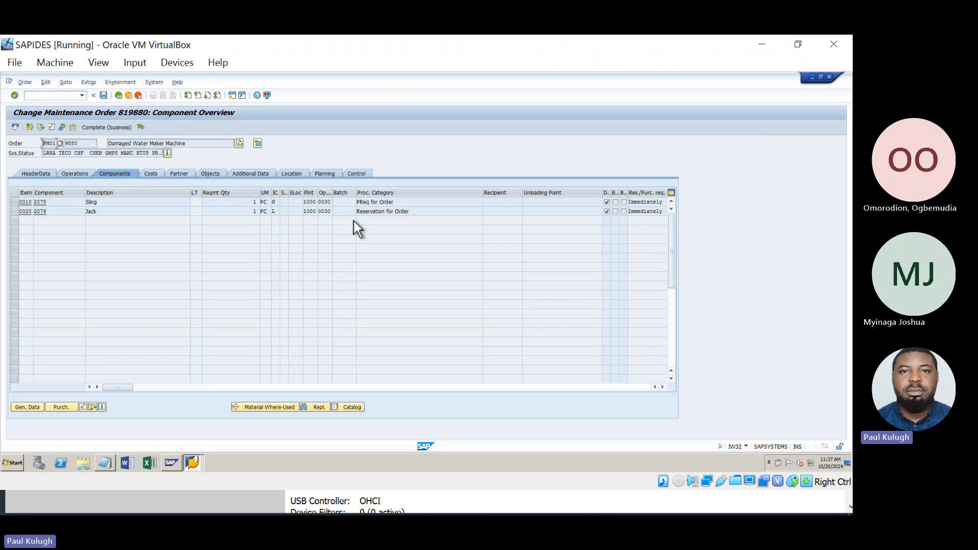
{"action": "left_click_drag", "start_coordinate": [400, 203], "coordinate": [358, 204]}
{"action": "left_click", "coordinate": [759, 43]}
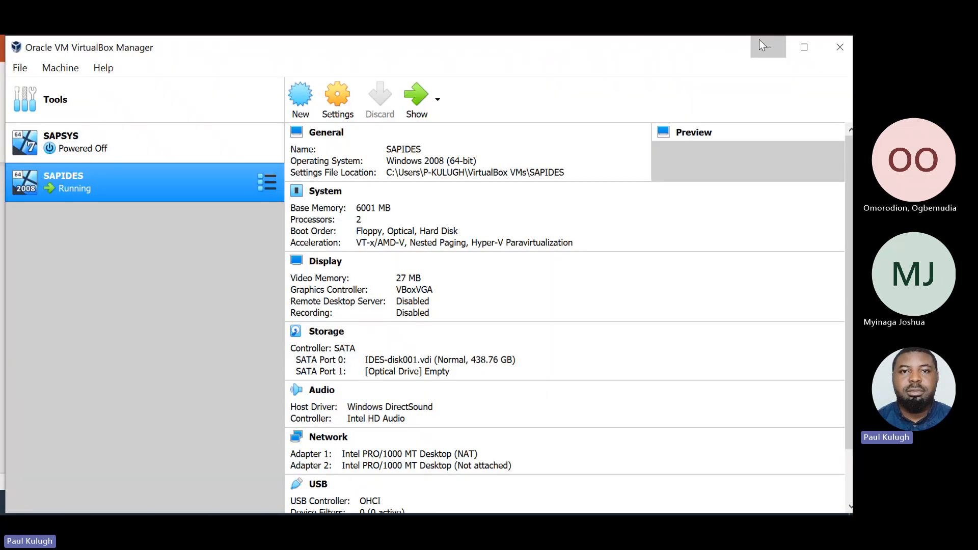
Show the presentation slide, then bring the SAPIDES machine with order 819880's component overview back.
{"action": "left_click", "coordinate": [760, 43]}
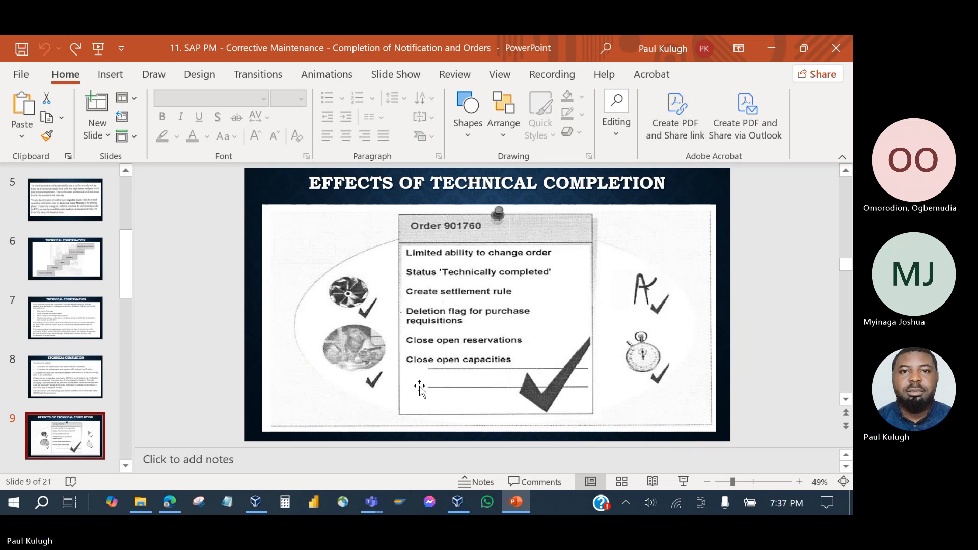
{"action": "mouse_move", "coordinate": [365, 514]}
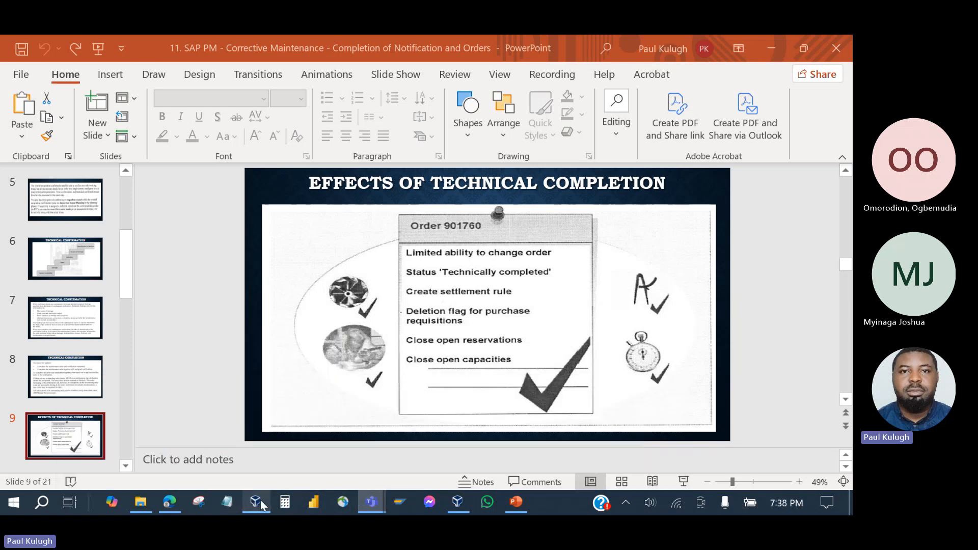
{"action": "left_click", "coordinate": [256, 502]}
{"action": "left_click", "coordinate": [410, 100]}
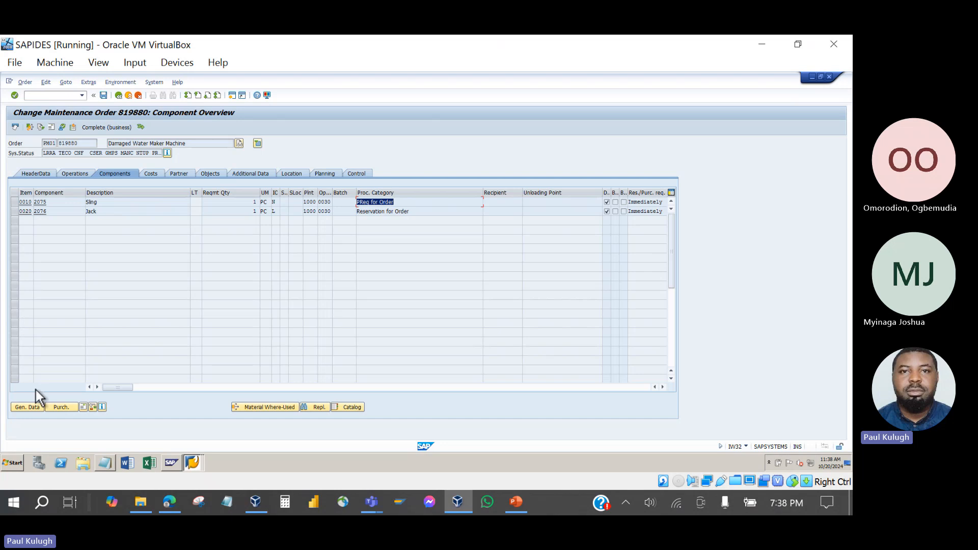
Check purchase requisition 10016053 from the Sling component's purchasing data, then switch to the slide.
{"action": "left_click", "coordinate": [28, 407]}
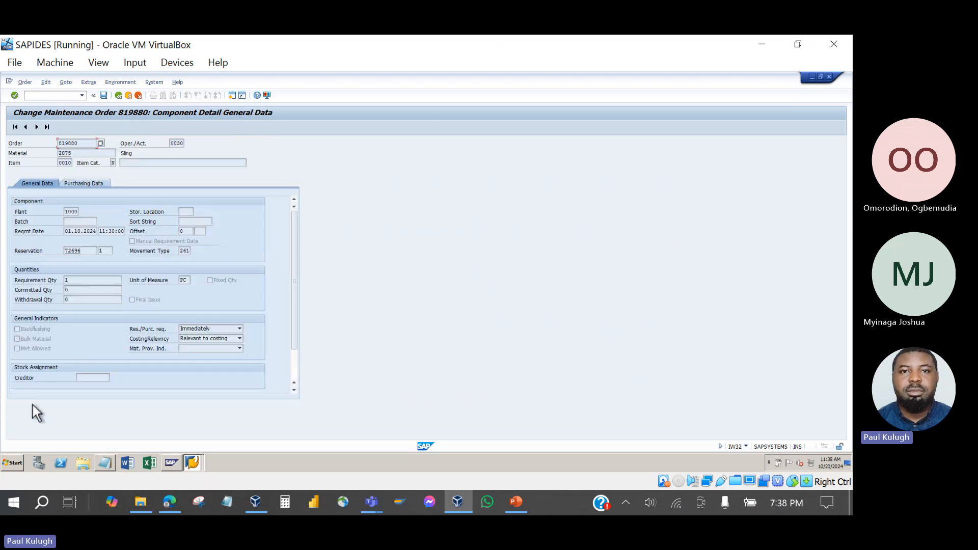
{"action": "left_click", "coordinate": [80, 183]}
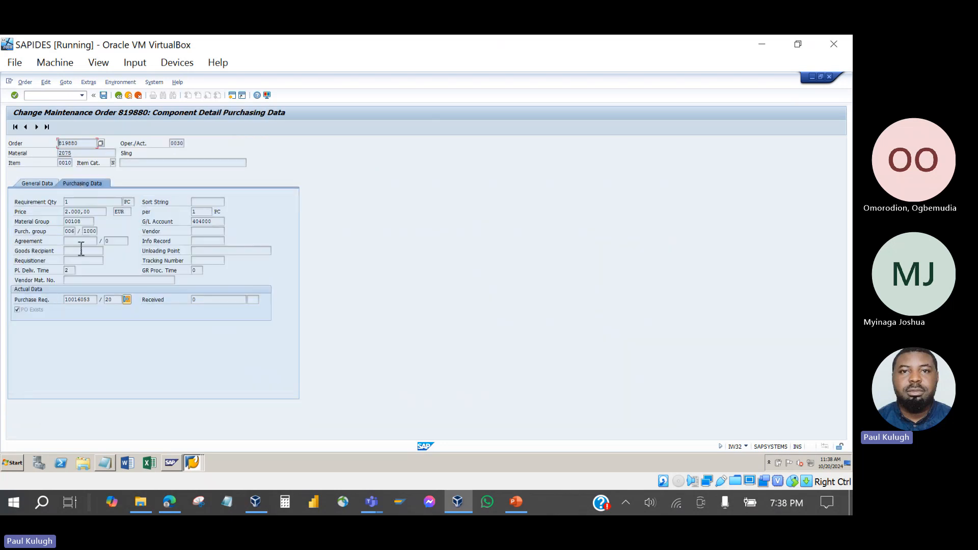
{"action": "left_click", "coordinate": [98, 301]}
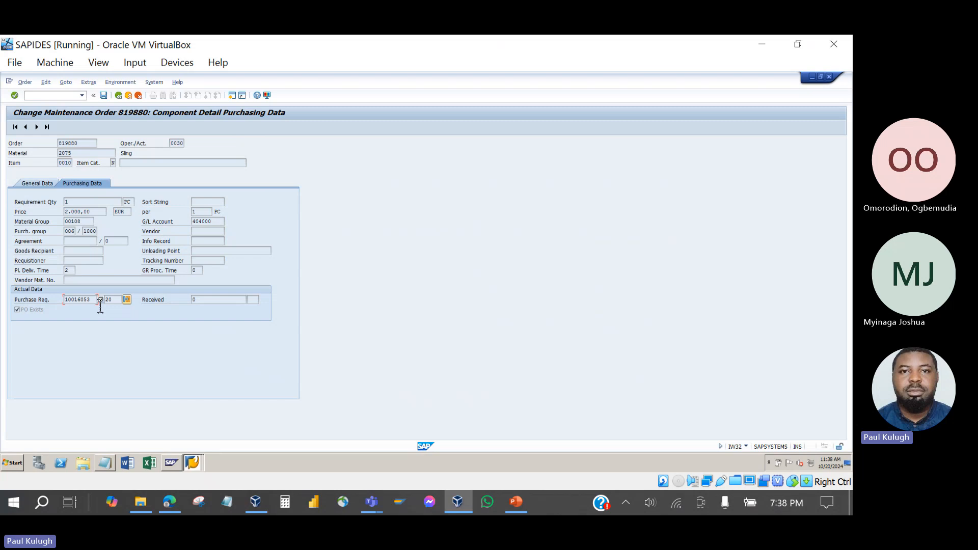
{"action": "left_click", "coordinate": [127, 300]}
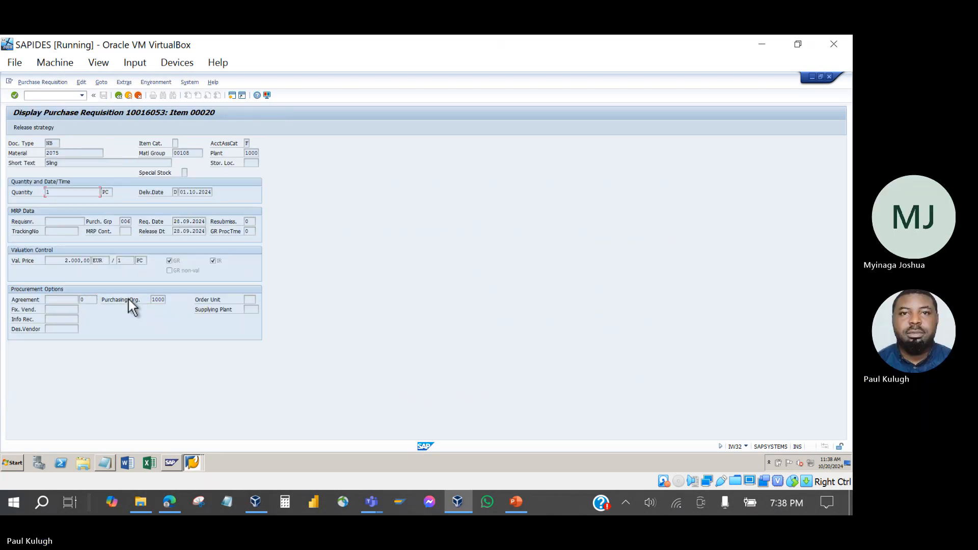
{"action": "left_click", "coordinate": [119, 96]}
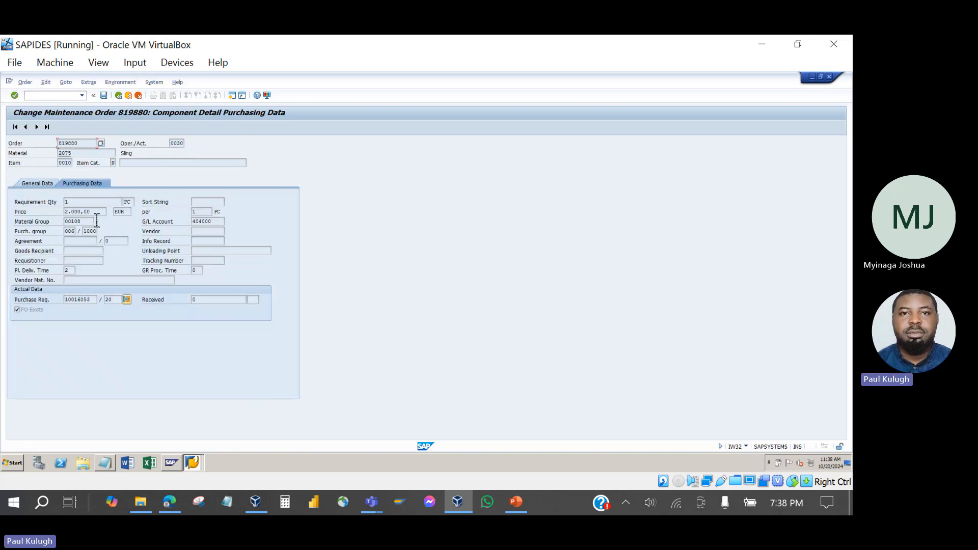
{"action": "double_click", "coordinate": [87, 303]}
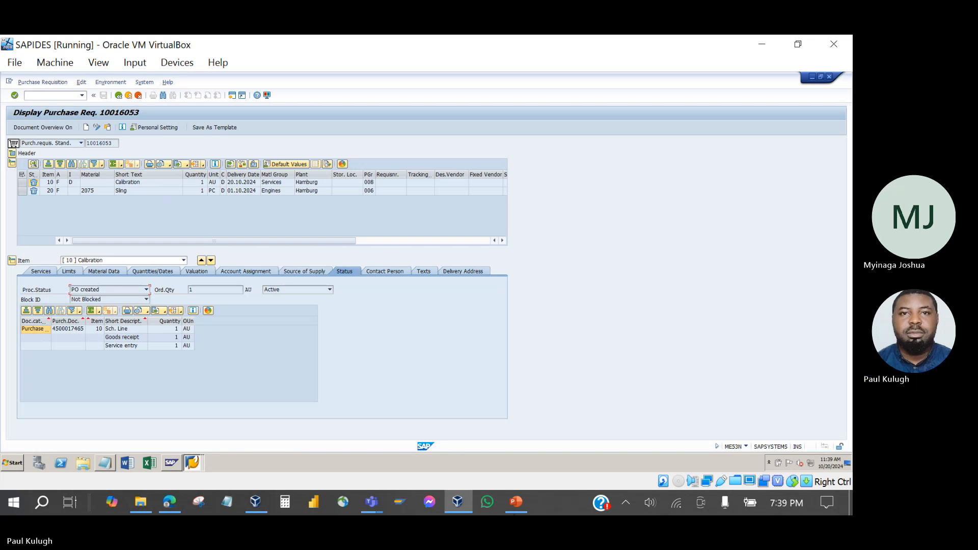
{"action": "left_click", "coordinate": [516, 502]}
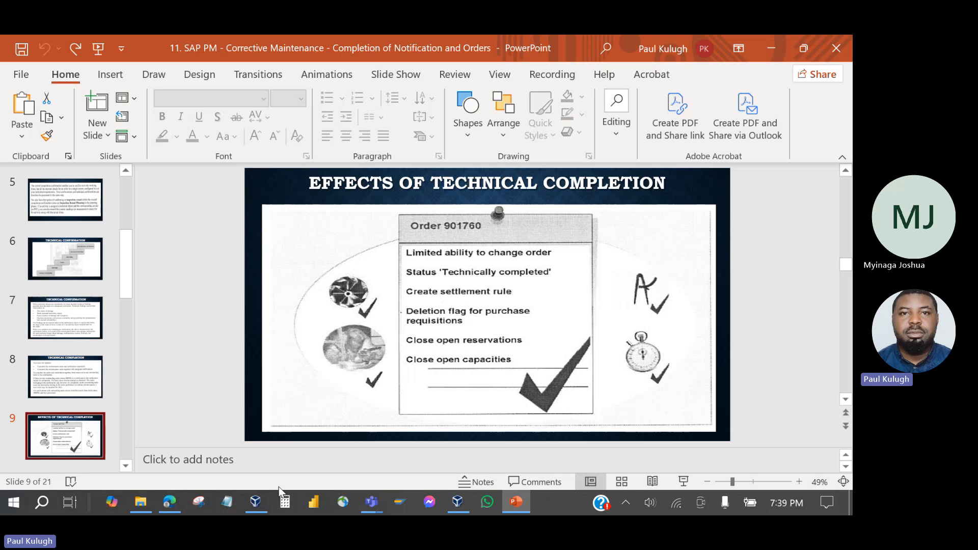
Bring SAP back, reopen purchase requisition 10016053, then return to order 819880's component overview.
{"action": "left_click", "coordinate": [261, 503]}
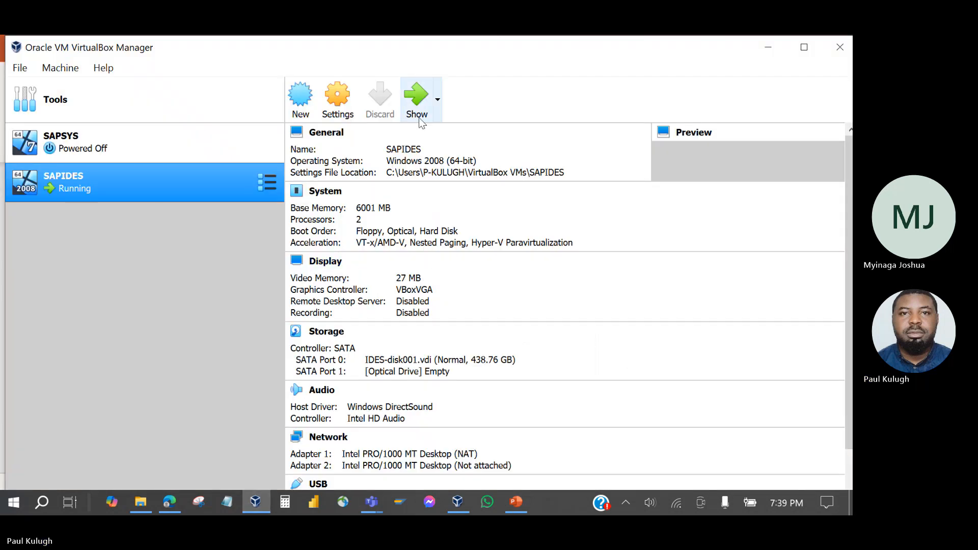
{"action": "left_click", "coordinate": [414, 101]}
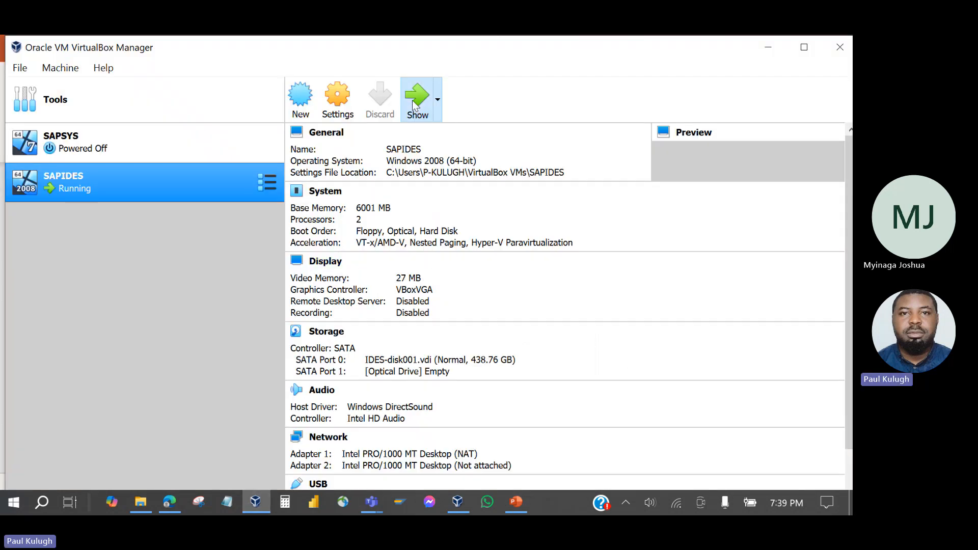
{"action": "left_click", "coordinate": [119, 95]}
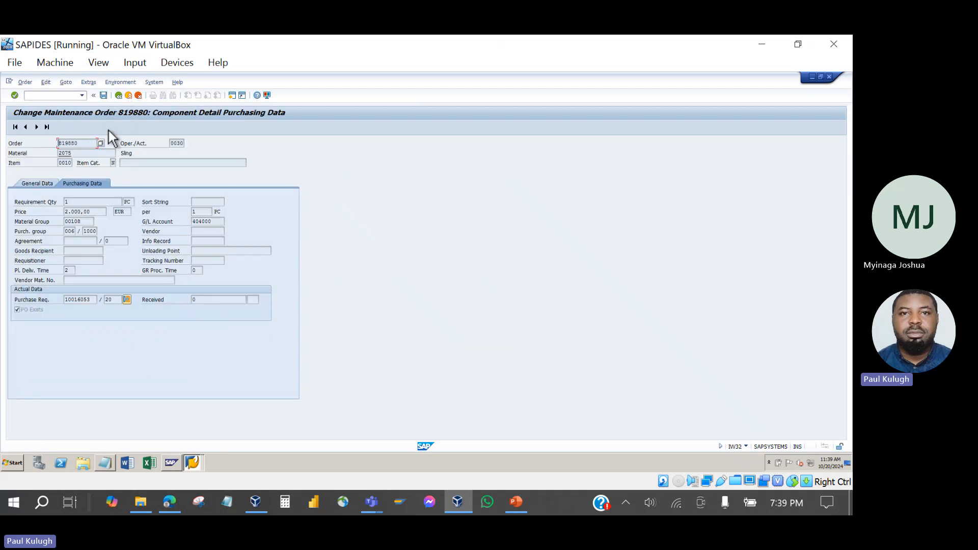
{"action": "double_click", "coordinate": [74, 300]}
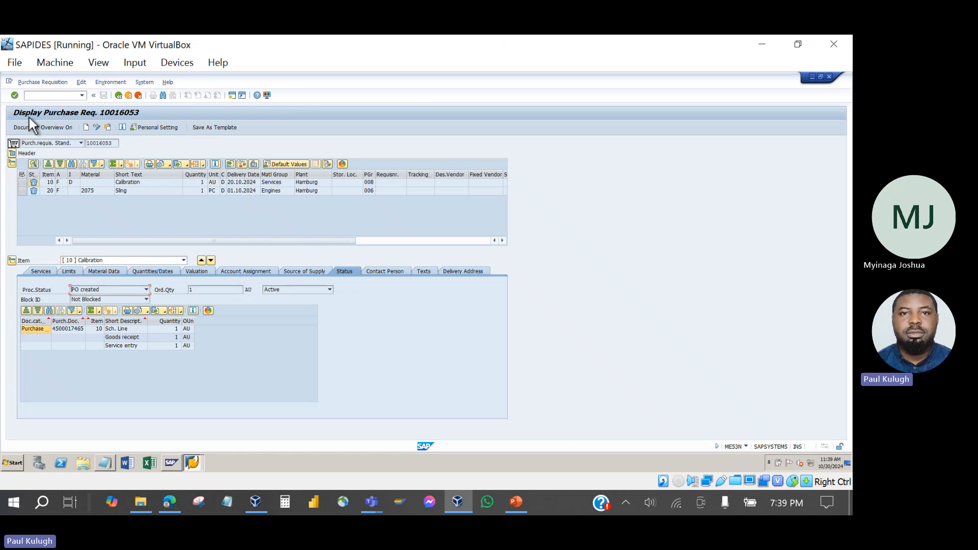
{"action": "left_click", "coordinate": [118, 96]}
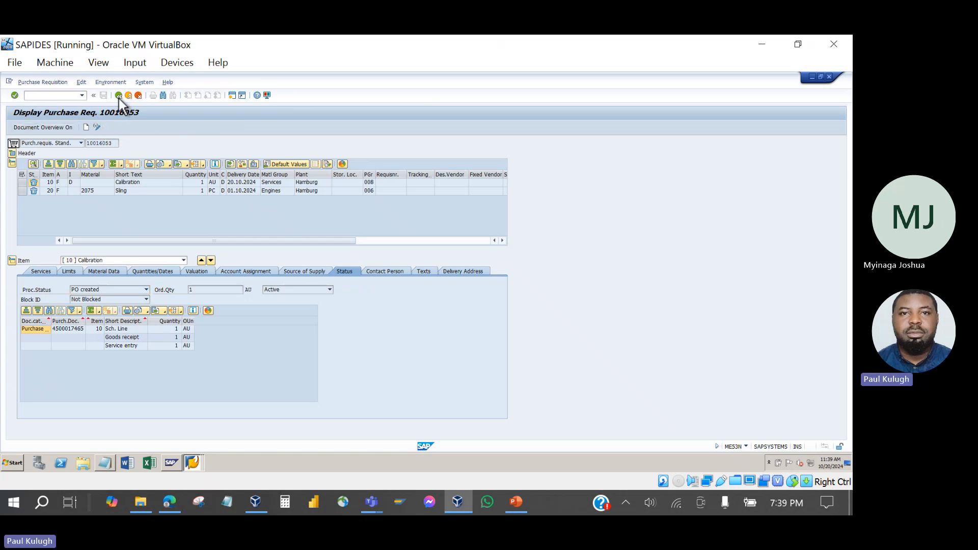
{"action": "left_click", "coordinate": [118, 96]}
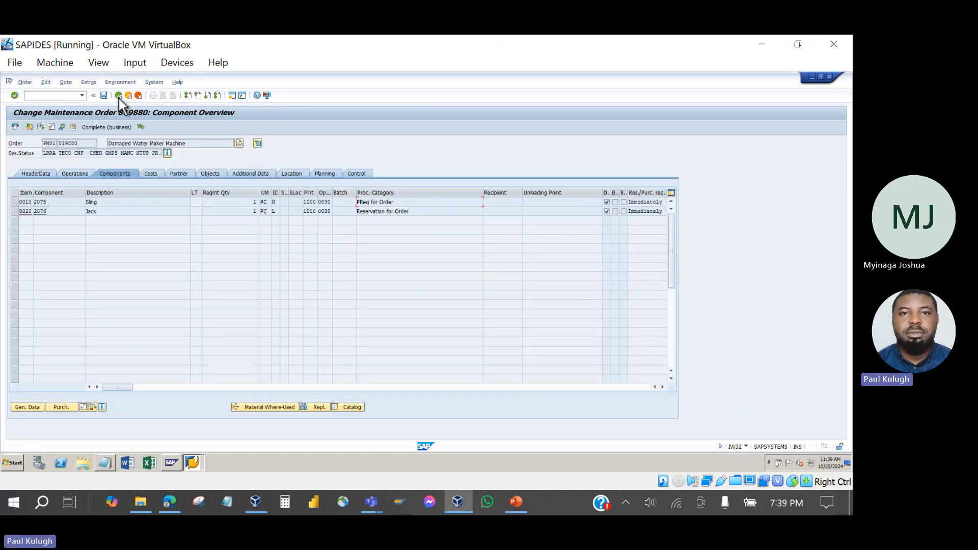
{"action": "left_click_drag", "start_coordinate": [418, 215], "coordinate": [354, 214]}
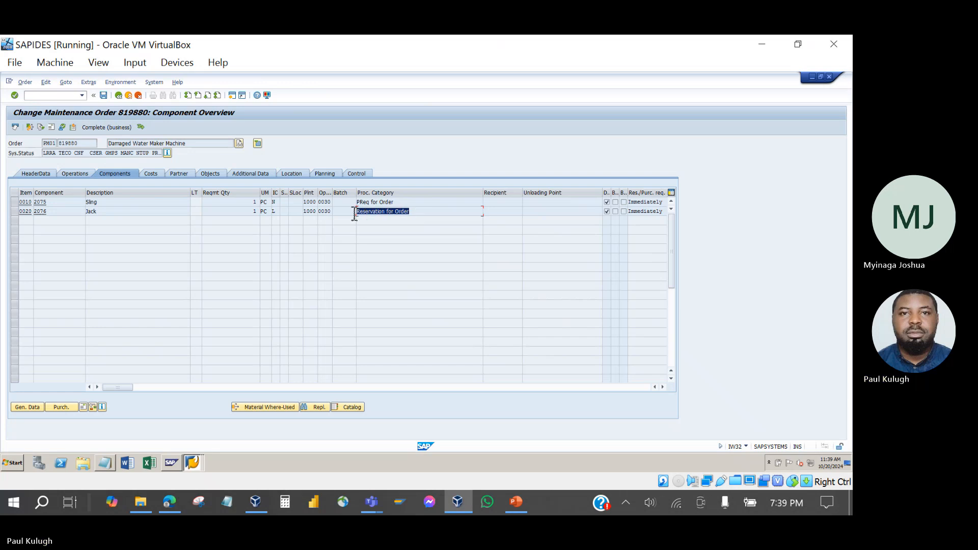
{"action": "left_click", "coordinate": [27, 407]}
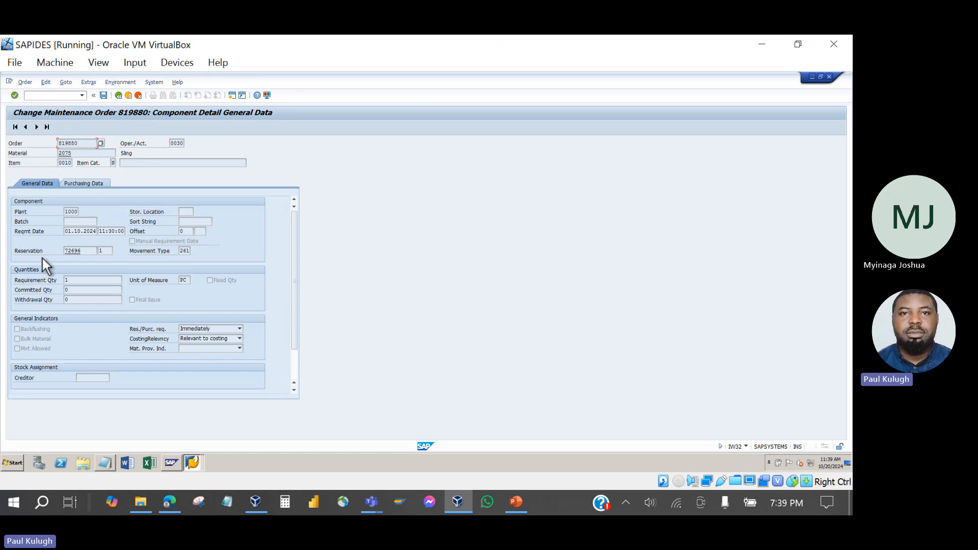
{"action": "double_click", "coordinate": [73, 250]}
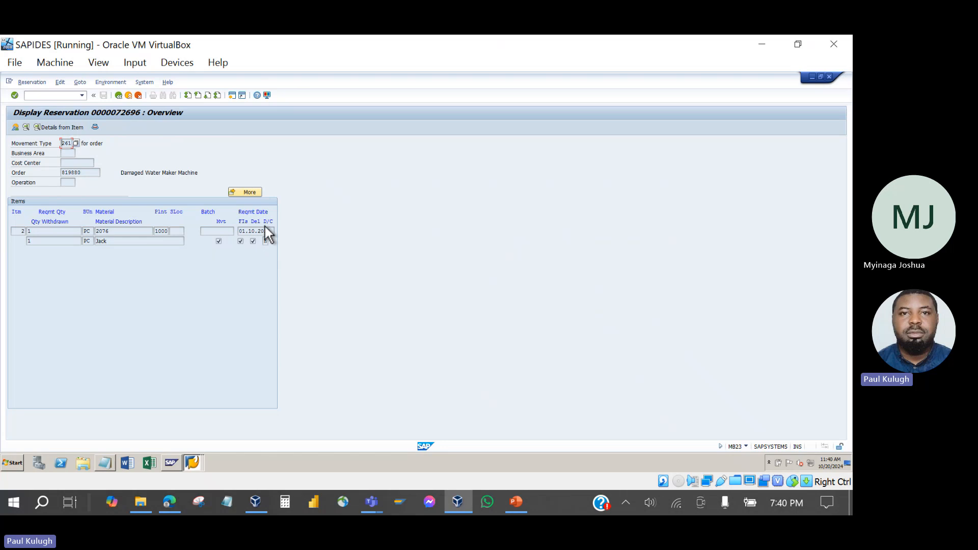
{"action": "left_click", "coordinate": [516, 502]}
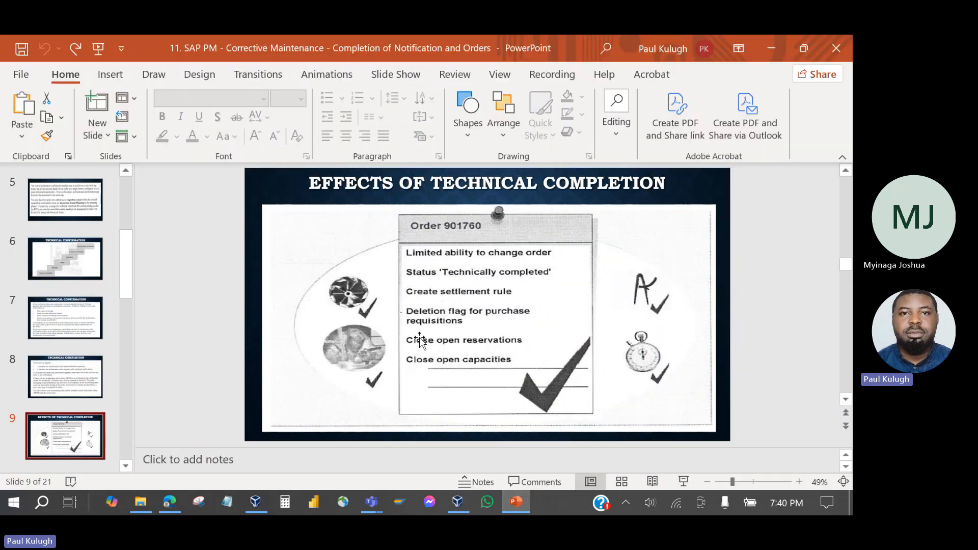
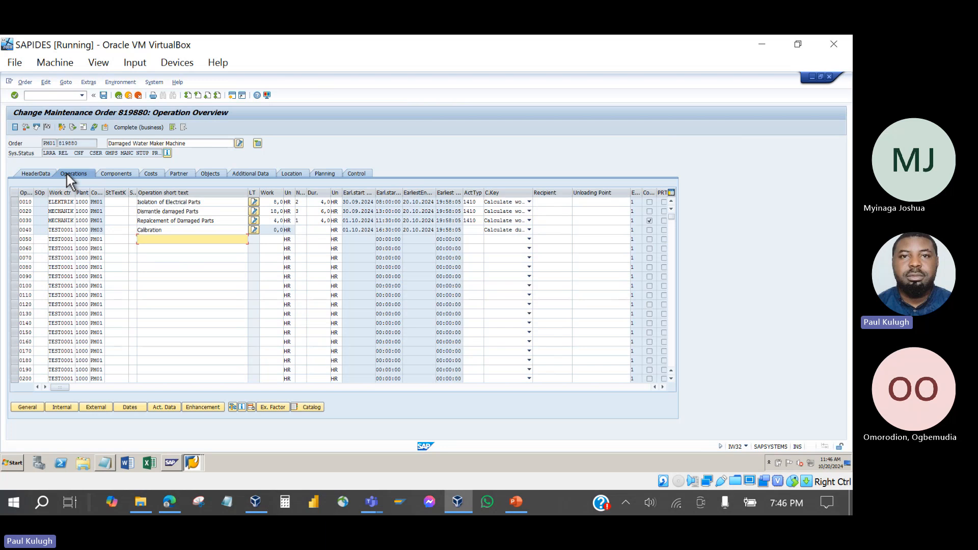
Show the central header data of maintenance order 819880, Damaged Water Maker Machine.
{"action": "left_click", "coordinate": [35, 174]}
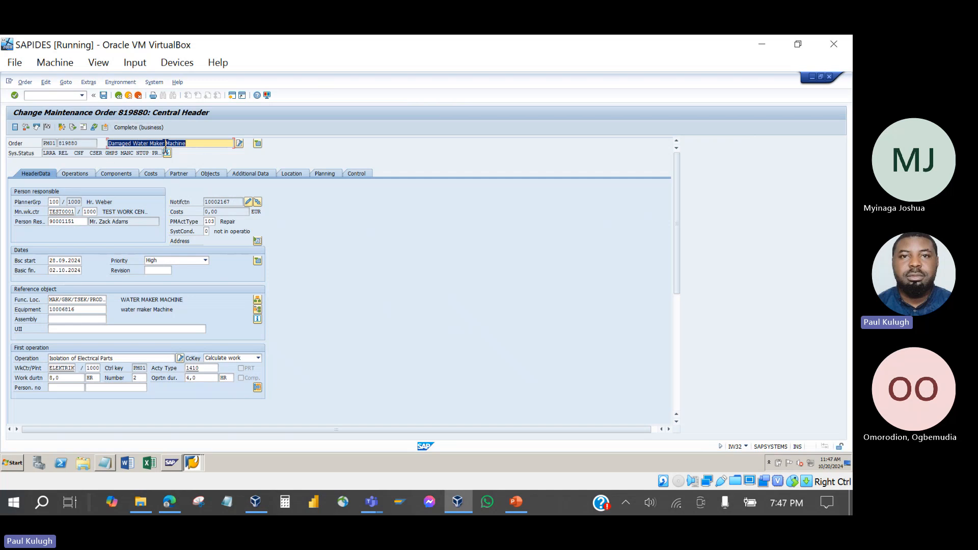
In notification 10002167's tasks, add MONITOR2 code 'Swap Power Pack' from the code catalog as the first task.
{"action": "left_click", "coordinate": [248, 201]}
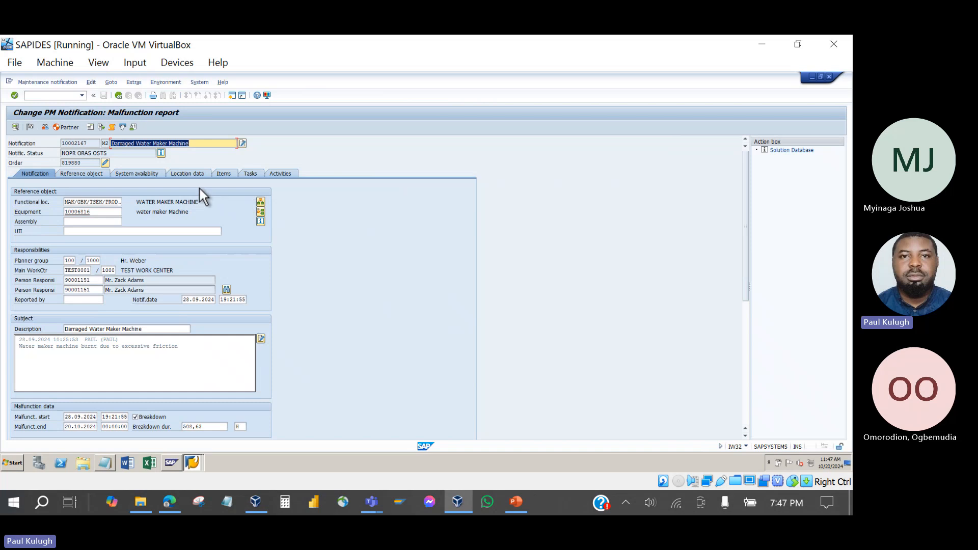
{"action": "left_click", "coordinate": [252, 171]}
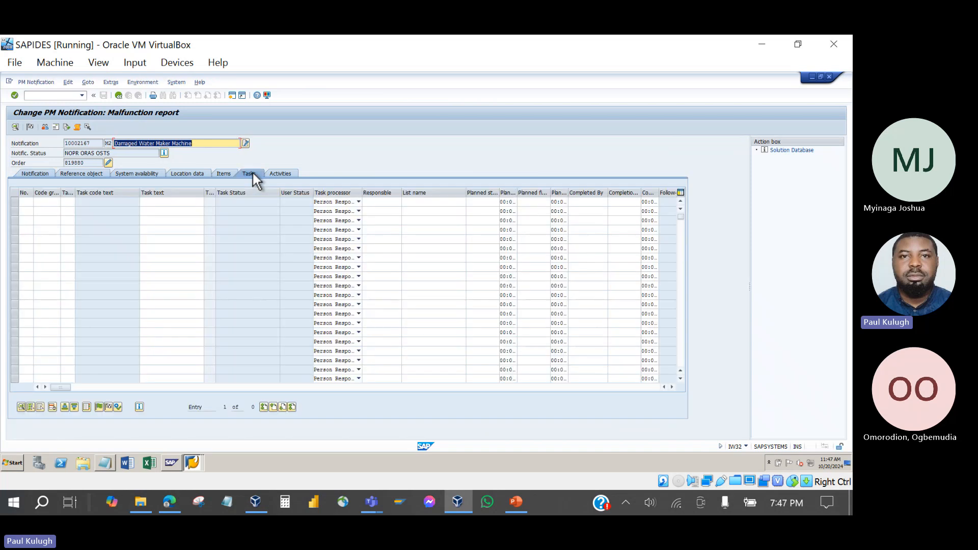
{"action": "left_click", "coordinate": [49, 203]}
{"action": "key", "text": "F4"}
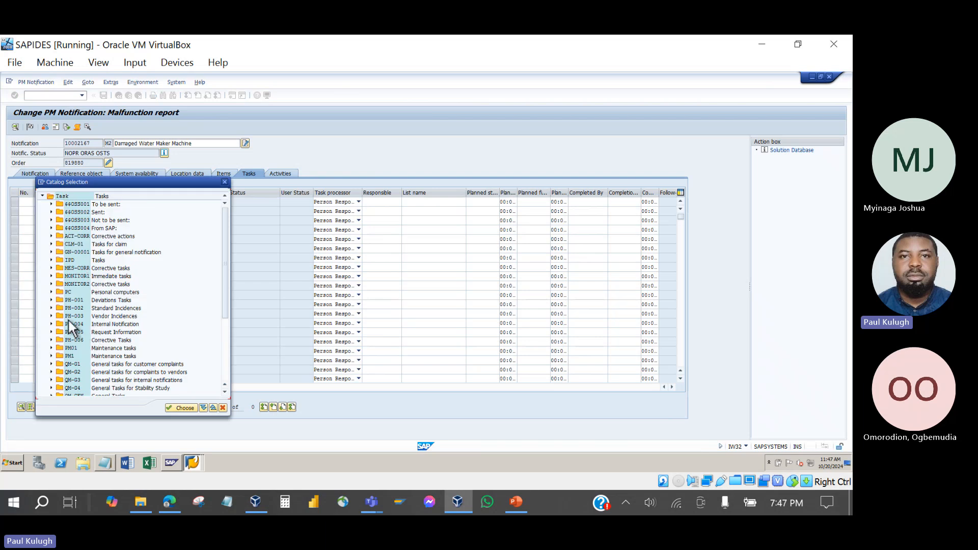
{"action": "left_click", "coordinate": [51, 317]}
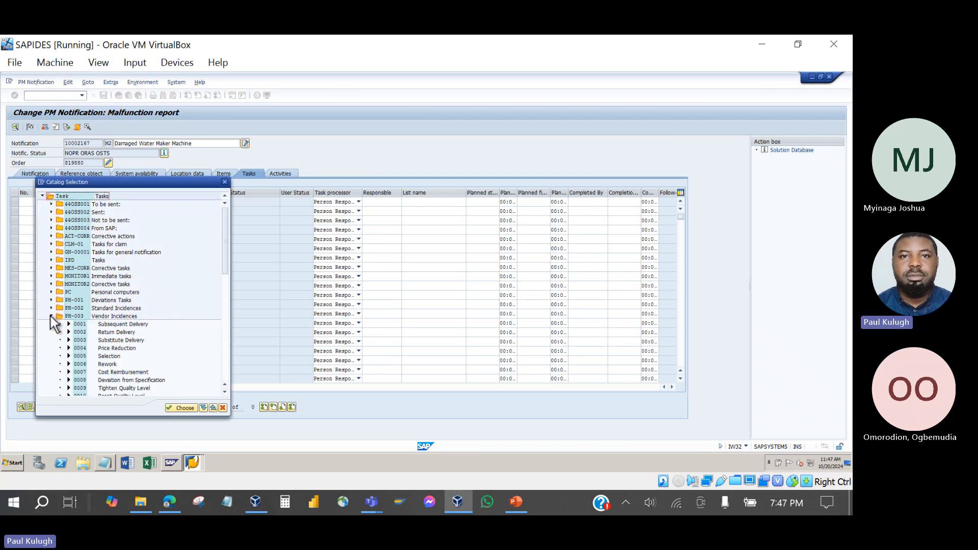
{"action": "left_click", "coordinate": [51, 316]}
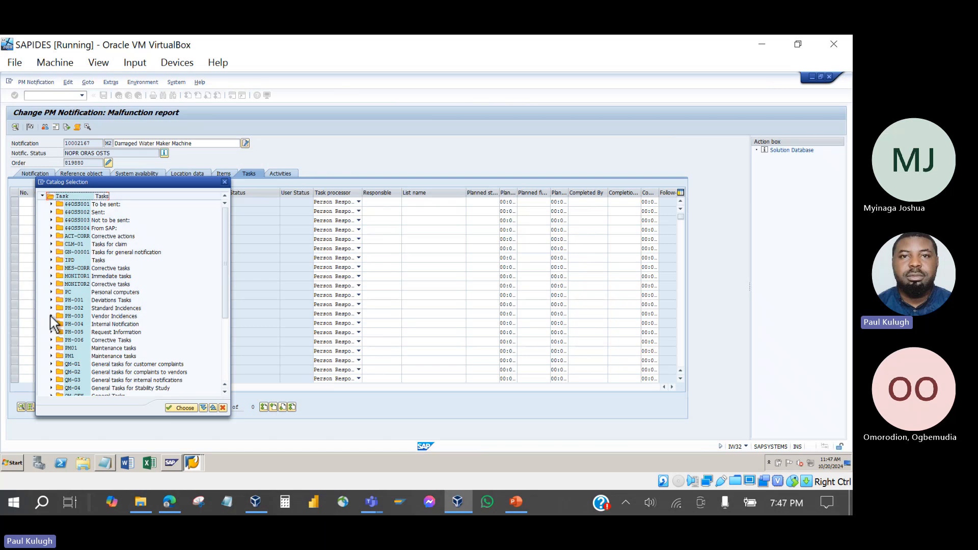
{"action": "left_click", "coordinate": [51, 285]}
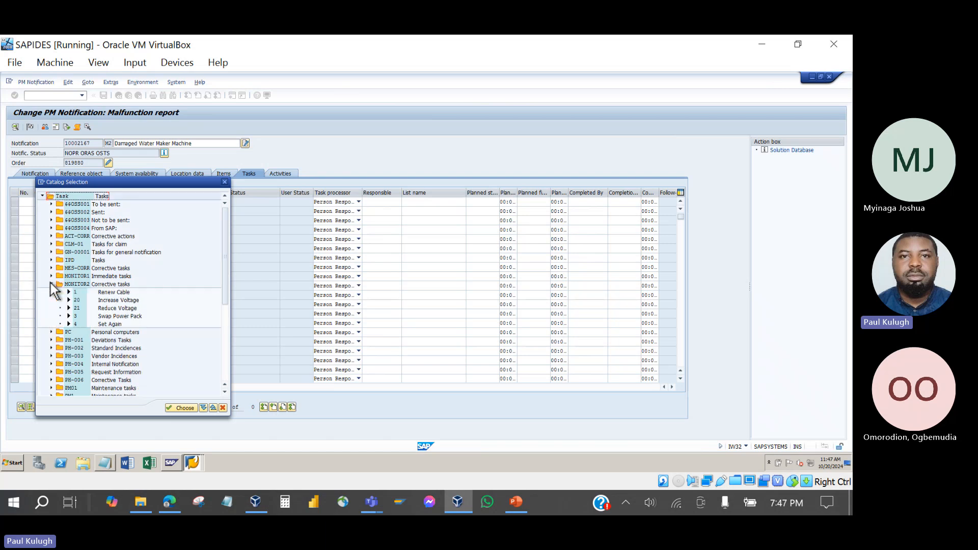
{"action": "left_click", "coordinate": [119, 294]}
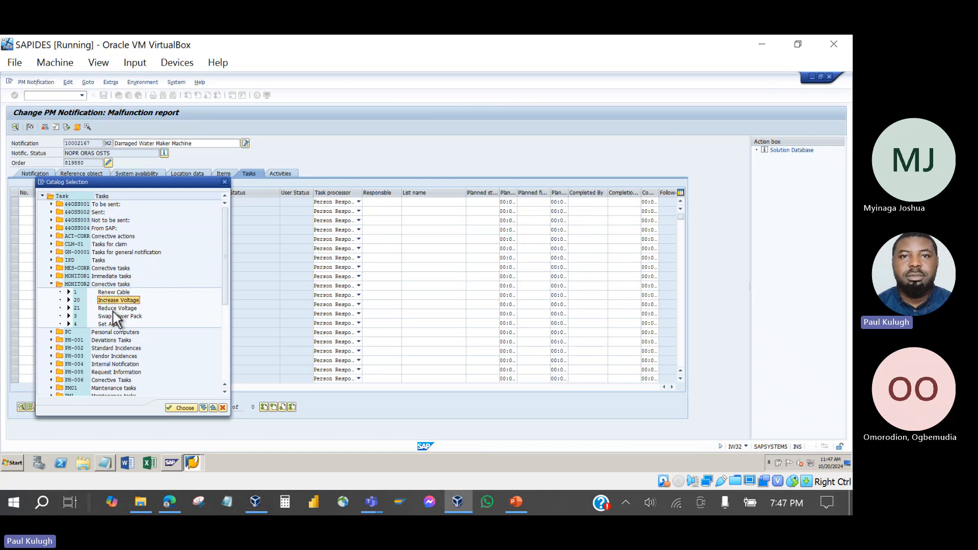
{"action": "left_click", "coordinate": [115, 308]}
{"action": "left_click", "coordinate": [121, 317]}
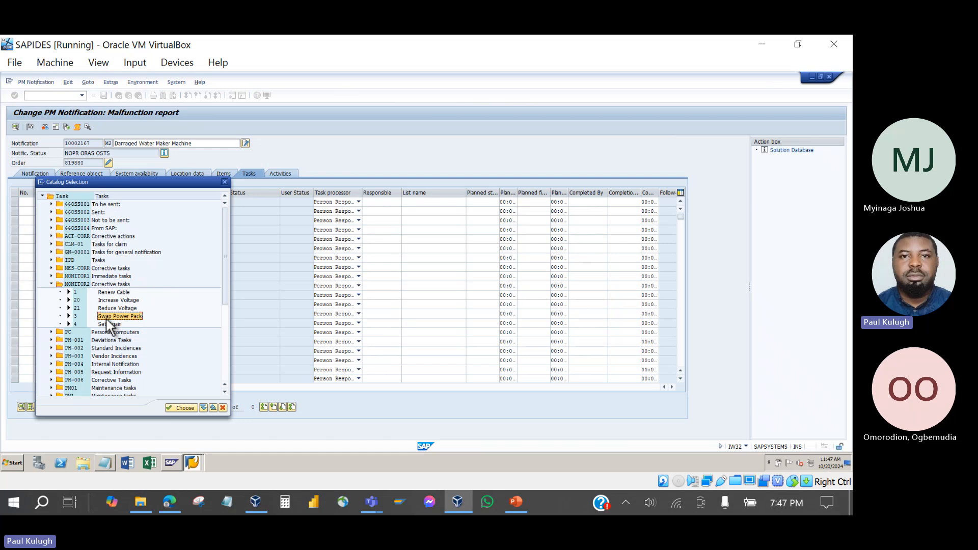
{"action": "double_click", "coordinate": [107, 317]}
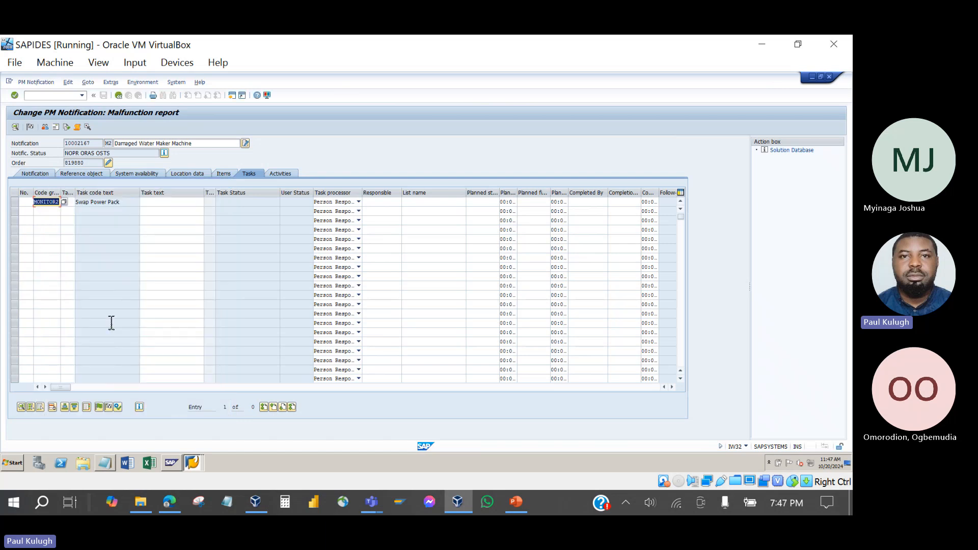
Confirm the Swap Power Pack task entry and check its TSOS status.
{"action": "key", "text": "Return"}
{"action": "left_click", "coordinate": [242, 213]}
{"action": "left_click", "coordinate": [223, 204]}
Release the Swap Power Pack task, accepting planned dates of 20.10.2024, and review its details.
{"action": "left_click", "coordinate": [15, 202]}
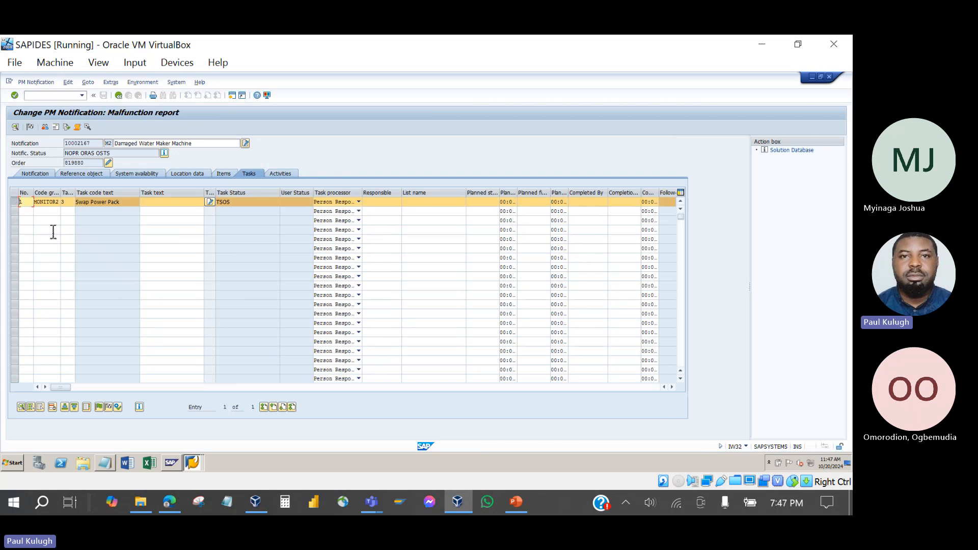
{"action": "left_click", "coordinate": [98, 408]}
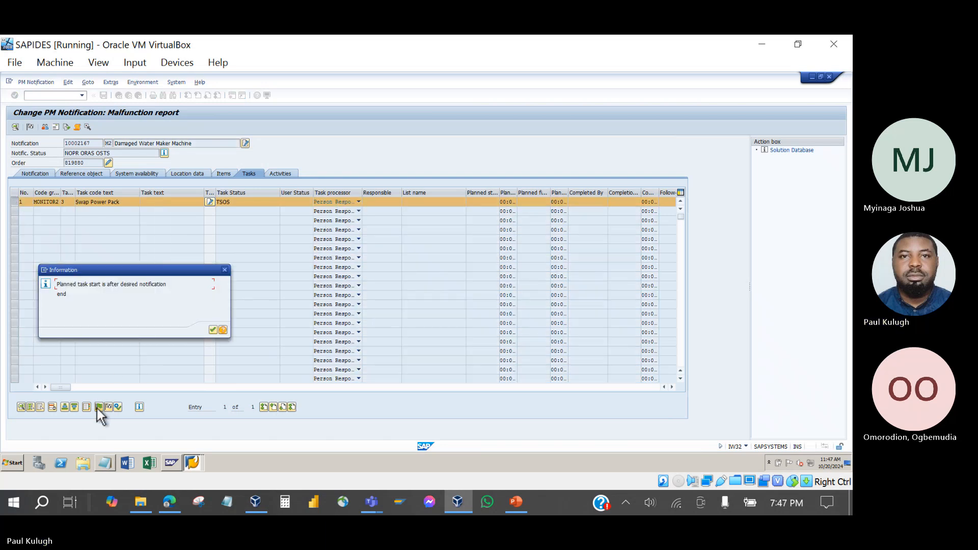
{"action": "left_click", "coordinate": [213, 329]}
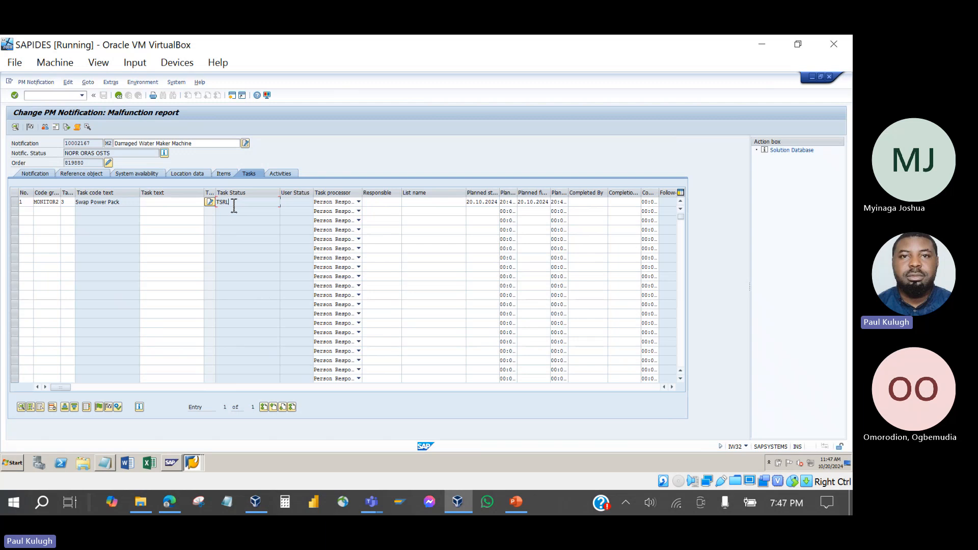
{"action": "double_click", "coordinate": [204, 200]}
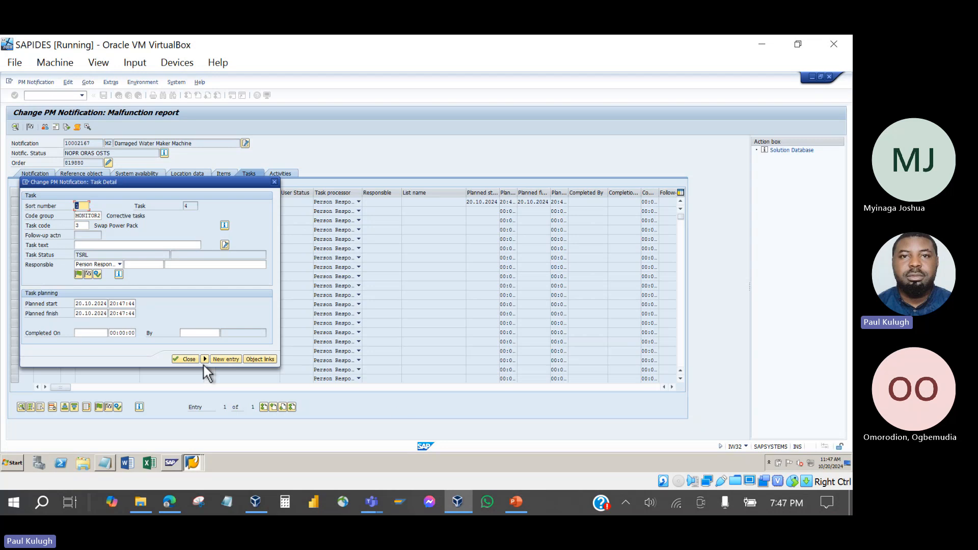
{"action": "left_click", "coordinate": [185, 358]}
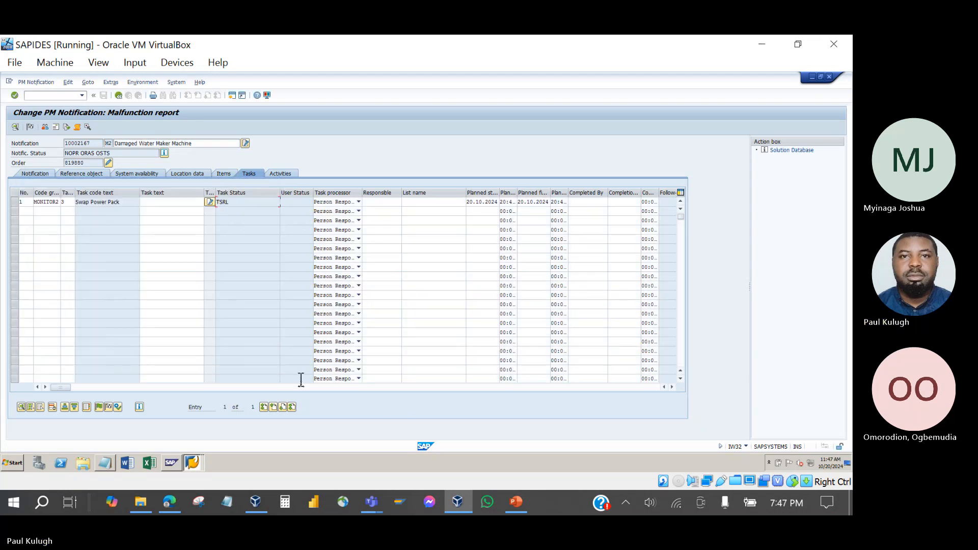
{"action": "key", "text": "alt+Tab"}
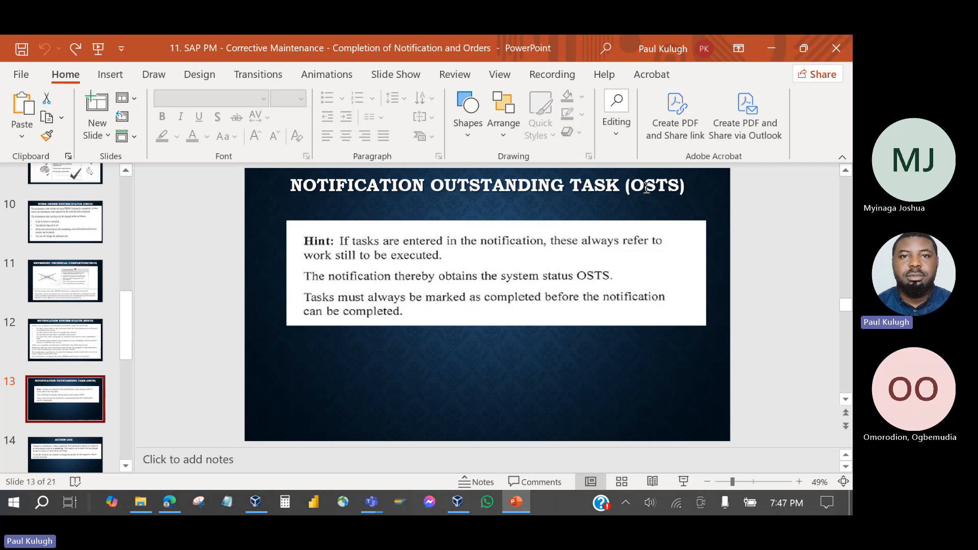
Highlight OSTS in the slide 13 title, then minimize PowerPoint.
{"action": "left_click_drag", "start_coordinate": [637, 186], "coordinate": [682, 188]}
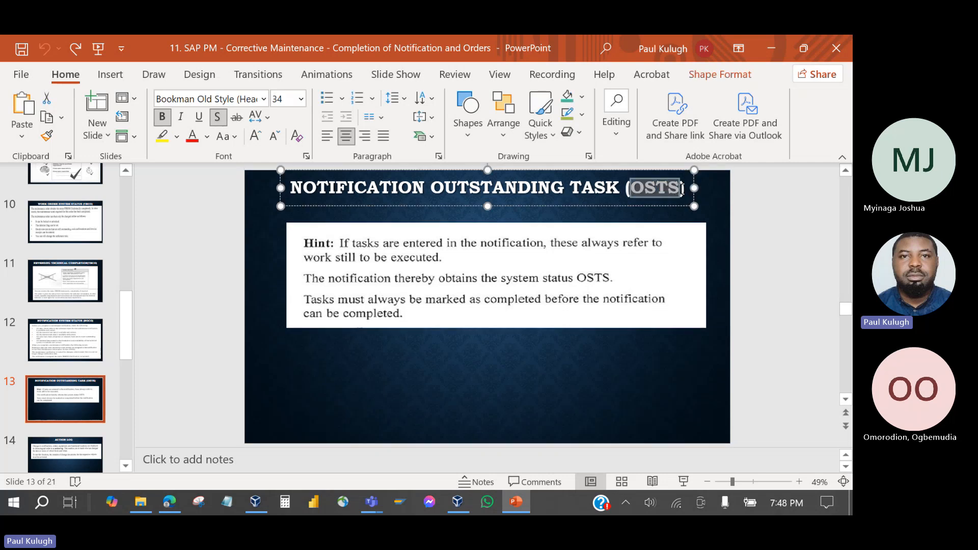
{"action": "left_click", "coordinate": [514, 505]}
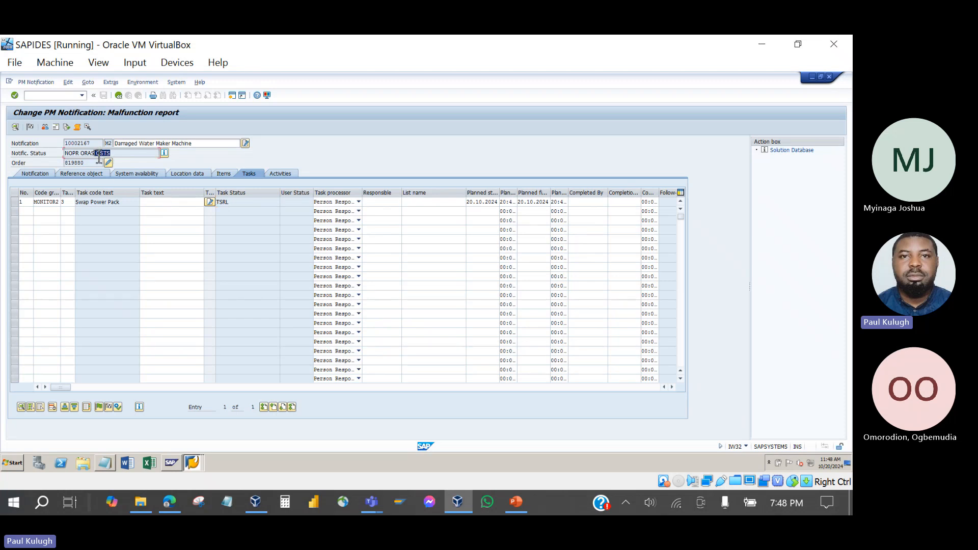
Point out OSTS in the notification status, save order 819880 and reopen it.
{"action": "left_click_drag", "start_coordinate": [94, 153], "coordinate": [111, 154]}
{"action": "left_click", "coordinate": [117, 95]}
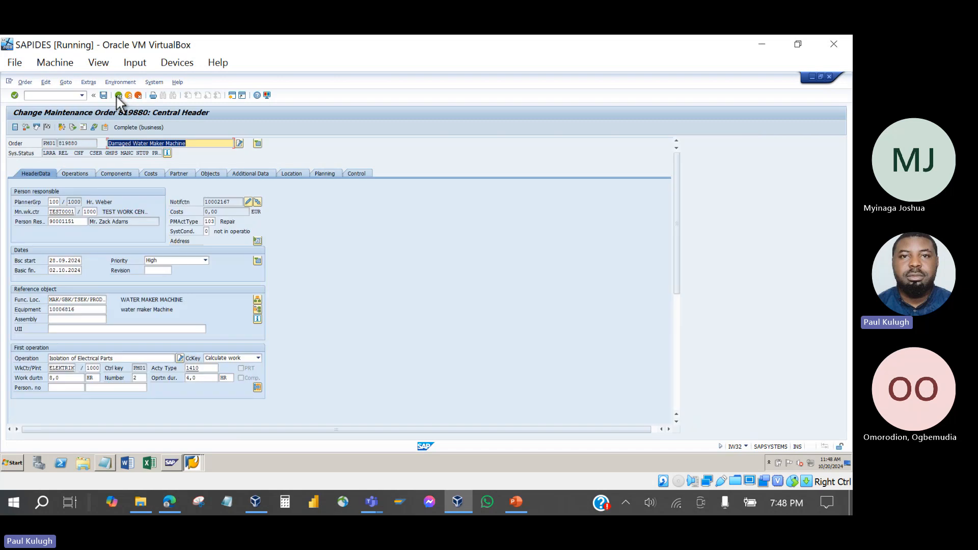
{"action": "left_click", "coordinate": [104, 96]}
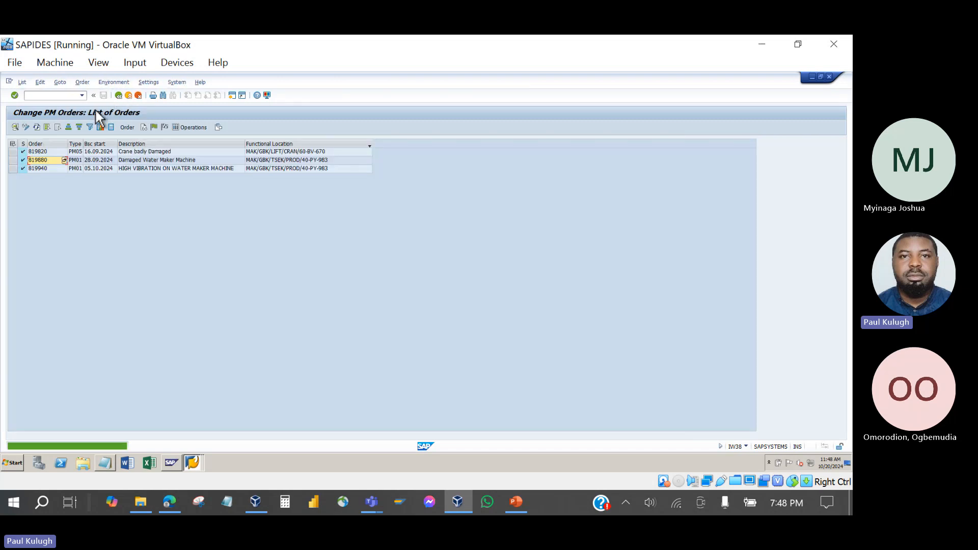
{"action": "double_click", "coordinate": [50, 161]}
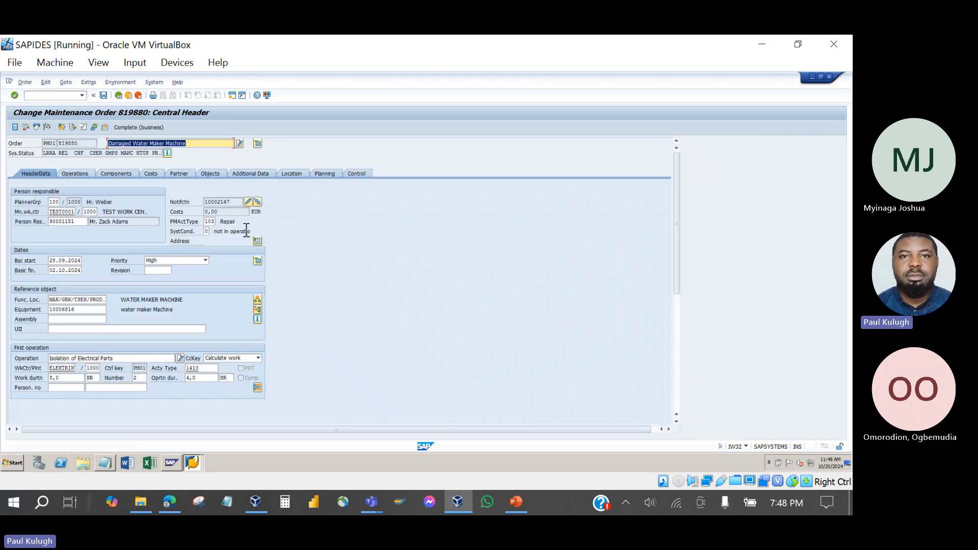
Complete the Swap Power Pack task (TSCO) in notification 10002167 and save.
{"action": "left_click", "coordinate": [248, 203]}
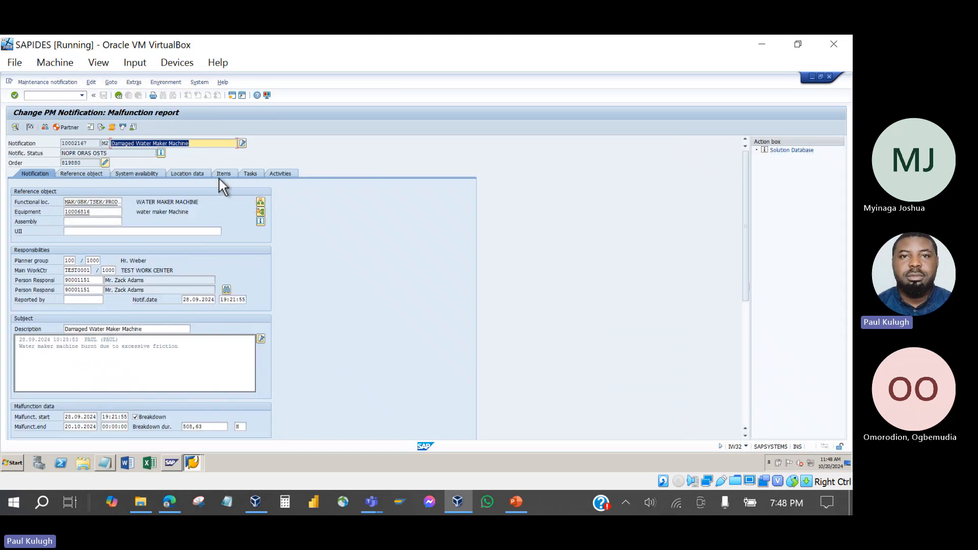
{"action": "left_click", "coordinate": [248, 175]}
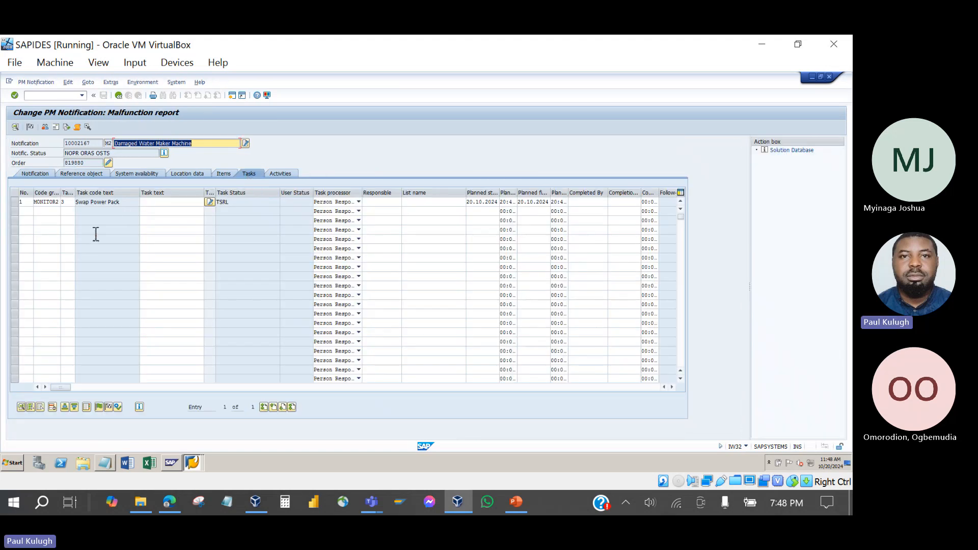
{"action": "left_click", "coordinate": [16, 203]}
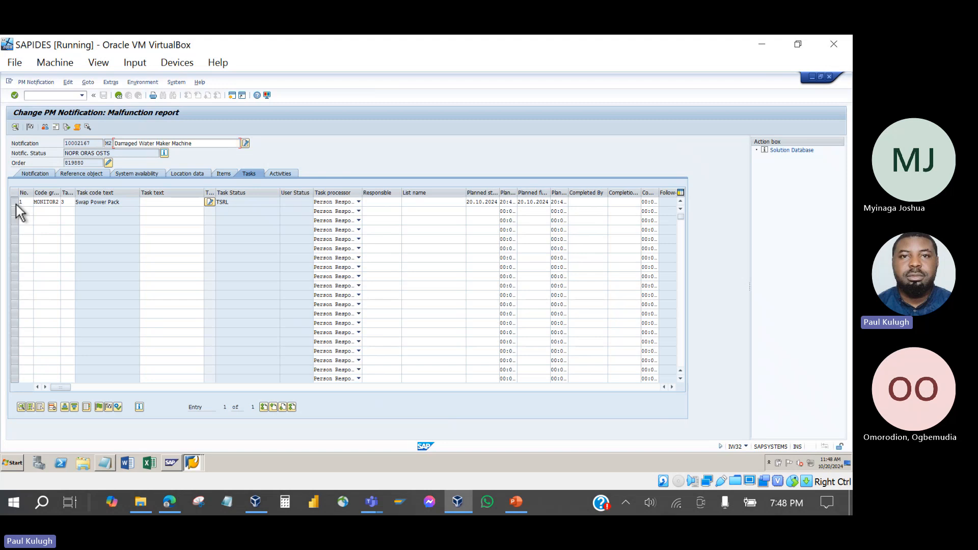
{"action": "left_click", "coordinate": [109, 407]}
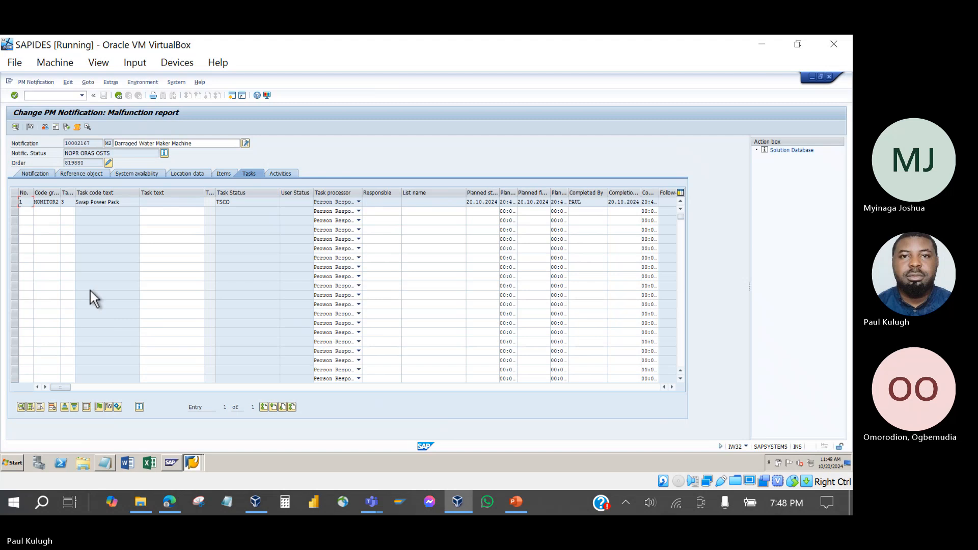
{"action": "left_click", "coordinate": [115, 96]}
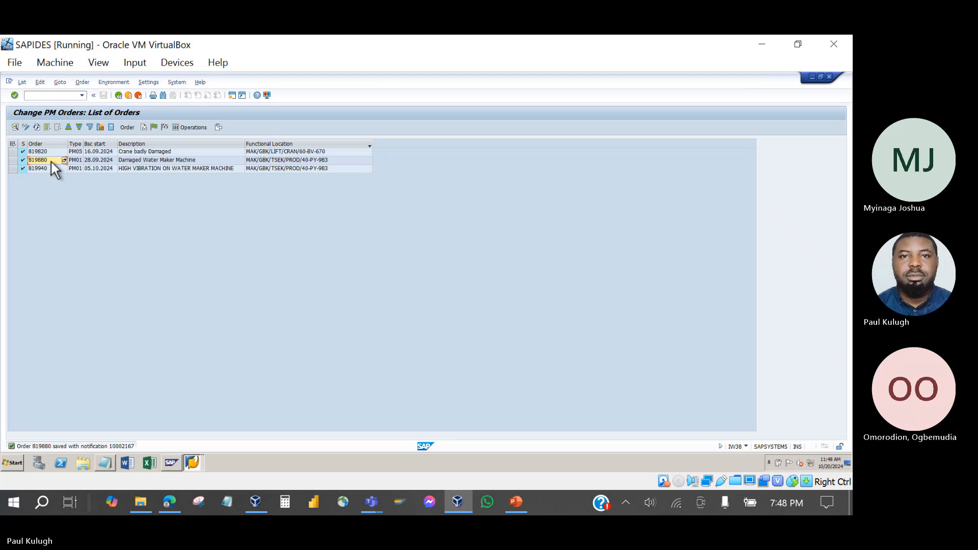
Open order 819880's notification 10002167 and highlight OSTS in its status.
{"action": "double_click", "coordinate": [51, 161]}
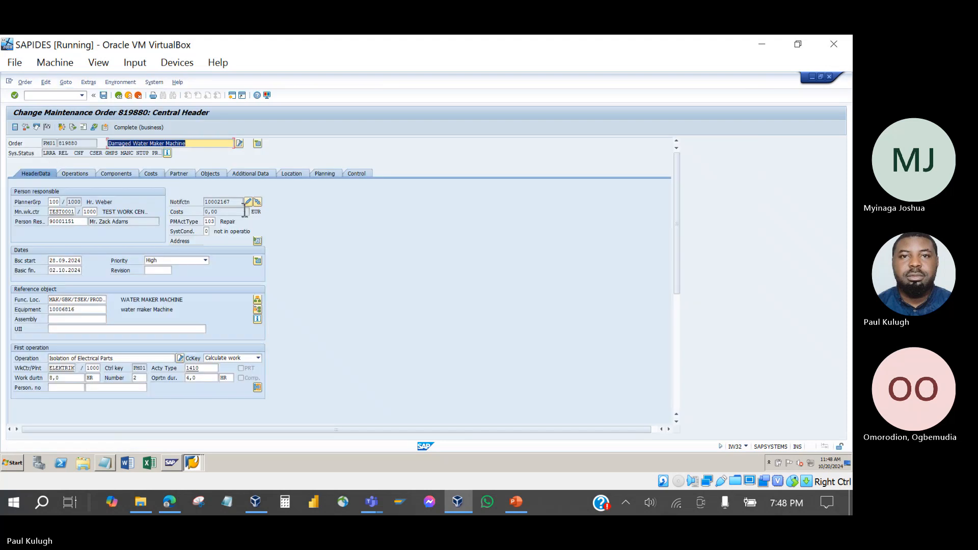
{"action": "left_click", "coordinate": [247, 202]}
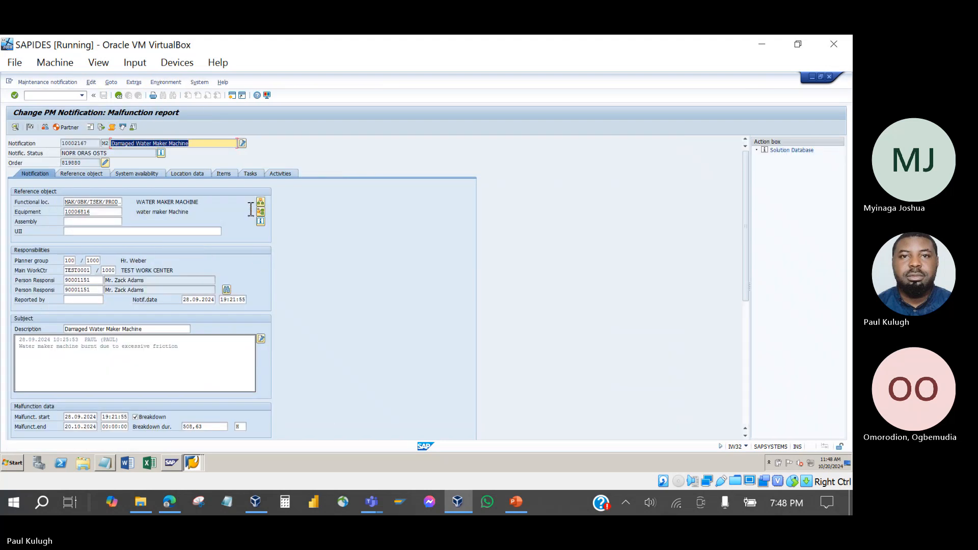
{"action": "left_click", "coordinate": [116, 156]}
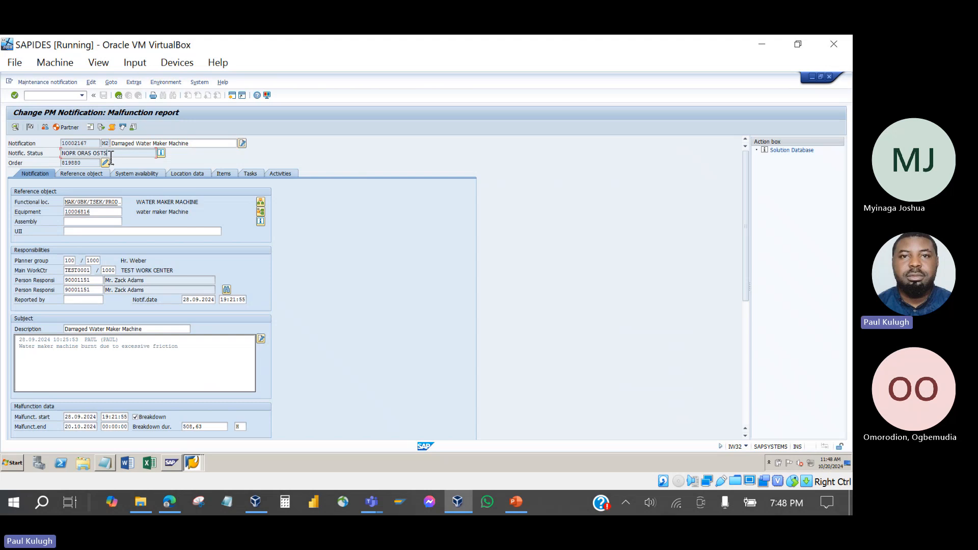
{"action": "double_click", "coordinate": [100, 154]}
Show the Swap Power Pack task's TSCO status alongside OSTS, then switch to PowerPoint.
{"action": "left_click", "coordinate": [245, 175]}
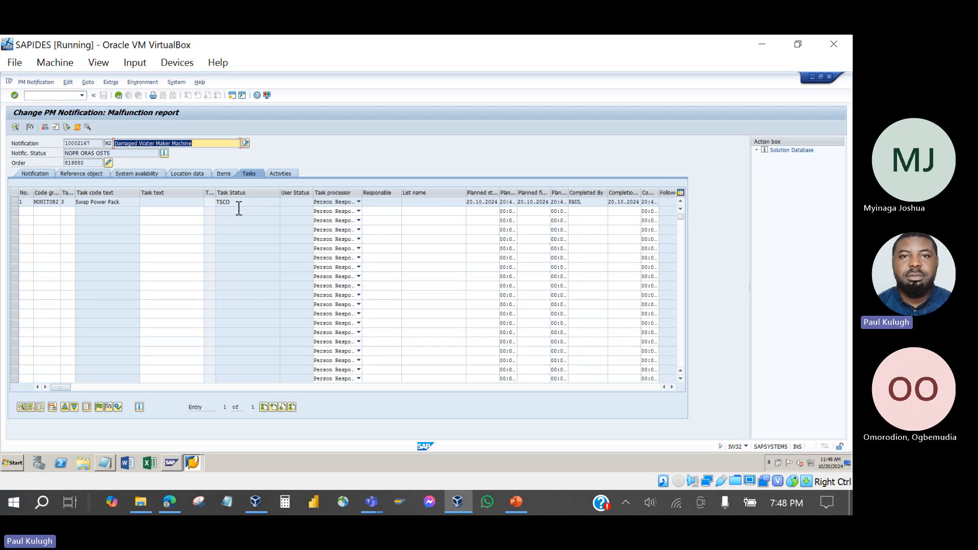
{"action": "double_click", "coordinate": [224, 204]}
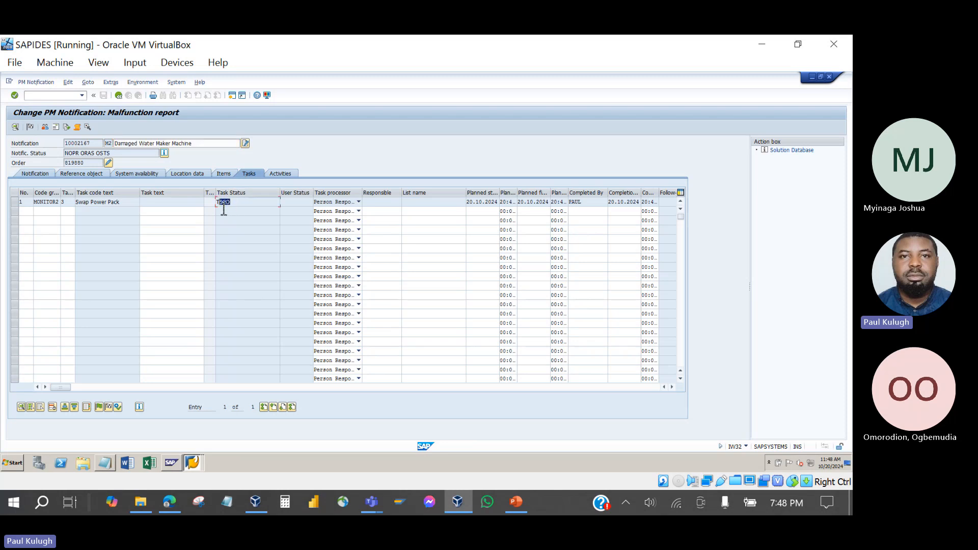
{"action": "left_click", "coordinate": [112, 154]}
{"action": "double_click", "coordinate": [109, 153]}
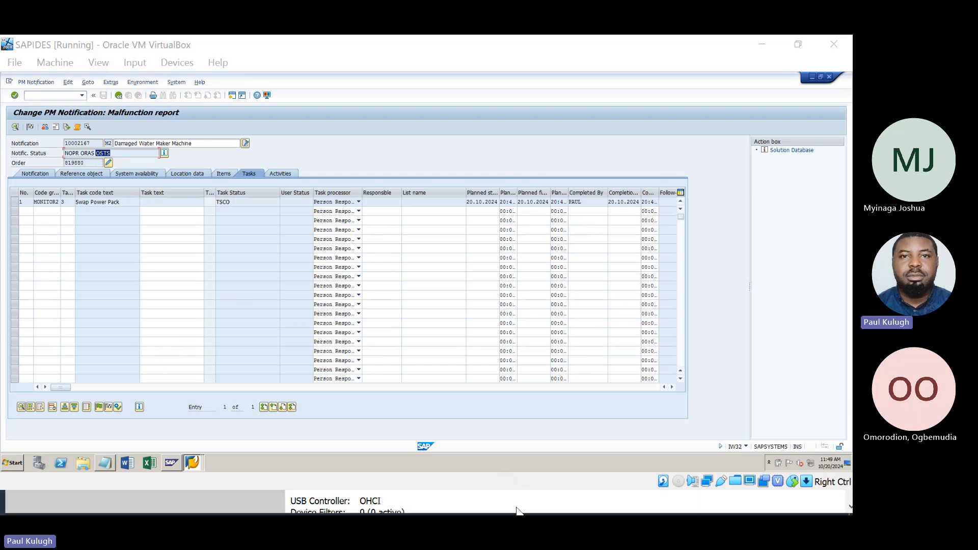
{"action": "left_click", "coordinate": [516, 504]}
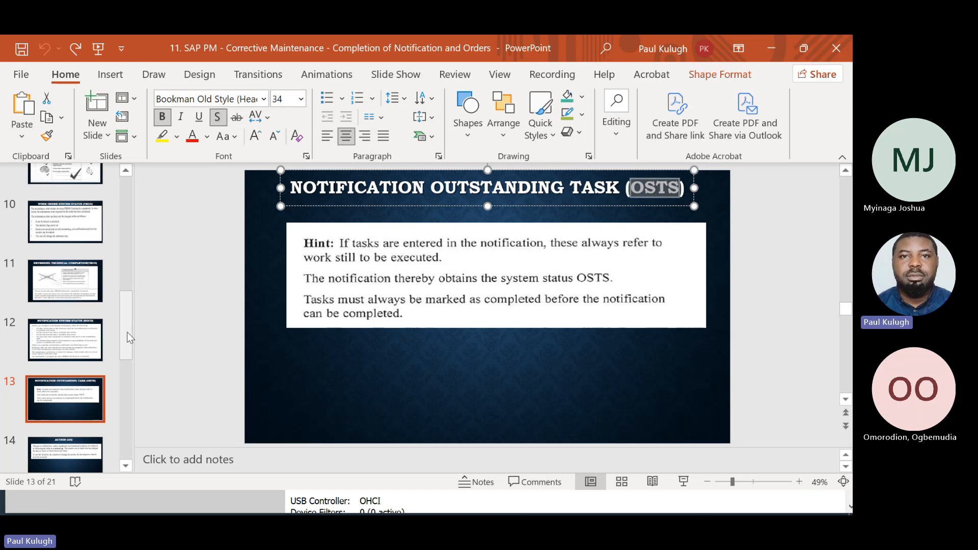
Move the presentation on to slide 14, Action Log.
{"action": "scroll", "coordinate": [87, 371], "scroll_direction": "down", "scroll_amount": 3}
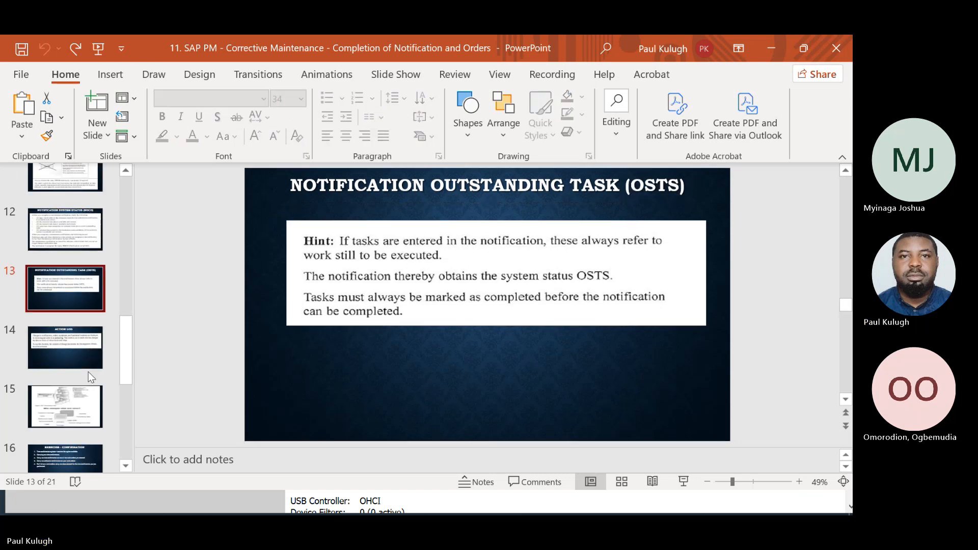
{"action": "left_click", "coordinate": [72, 348]}
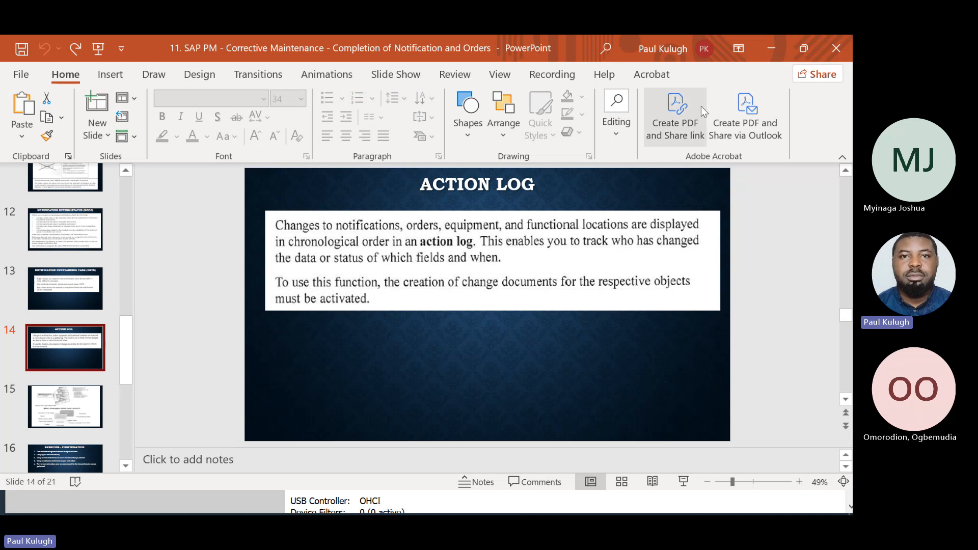
Bring the running SAPIDES virtual machine with notification 10002167 back in front of PowerPoint.
{"action": "left_click", "coordinate": [770, 52]}
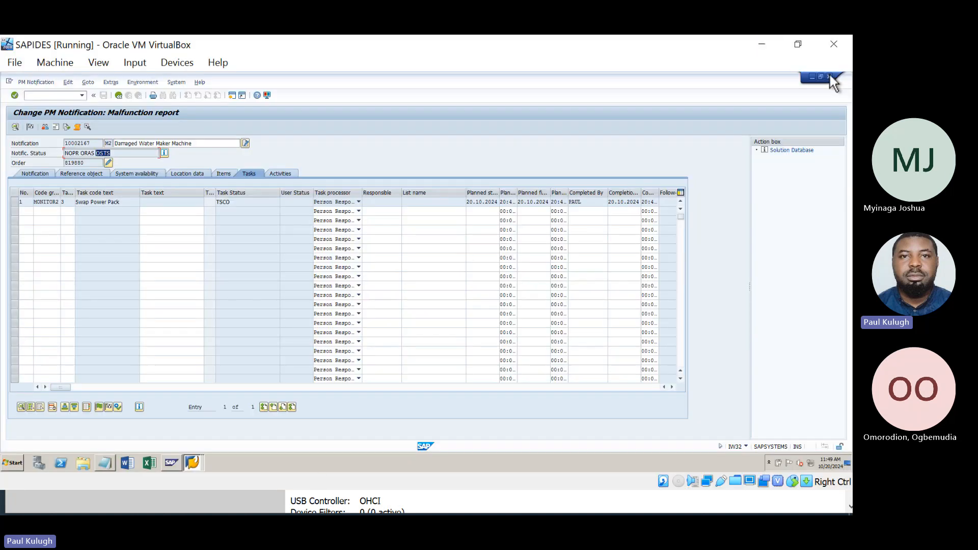
{"action": "left_click", "coordinate": [759, 50]}
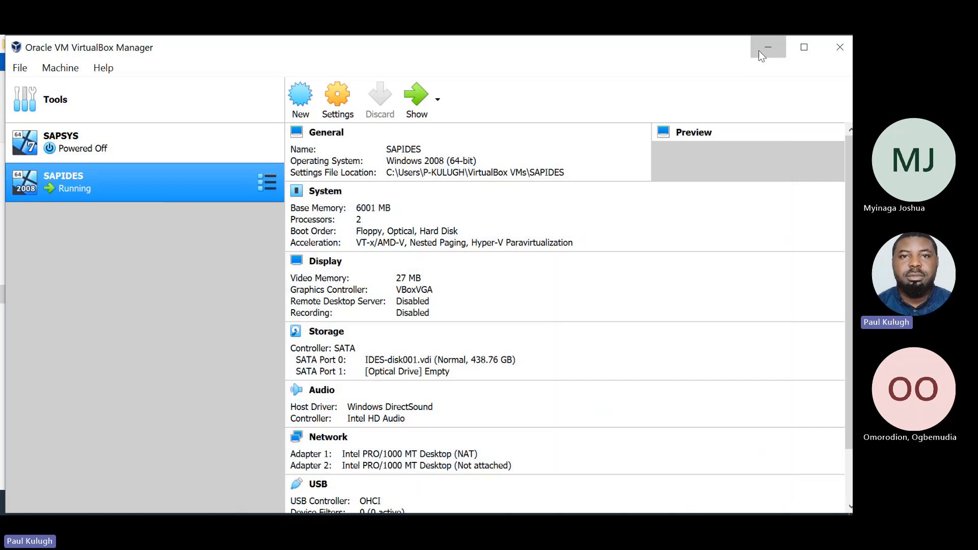
{"action": "left_click", "coordinate": [759, 50]}
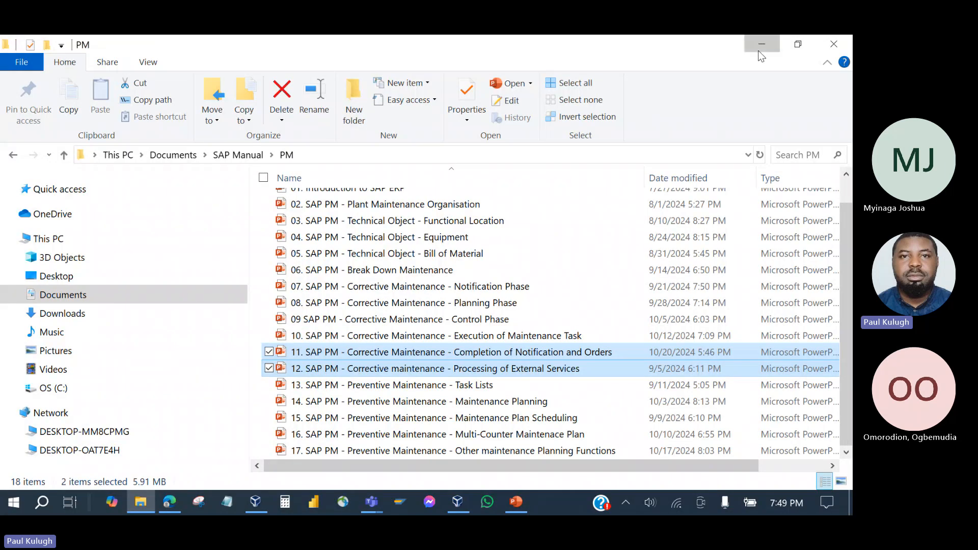
{"action": "left_click", "coordinate": [759, 51]}
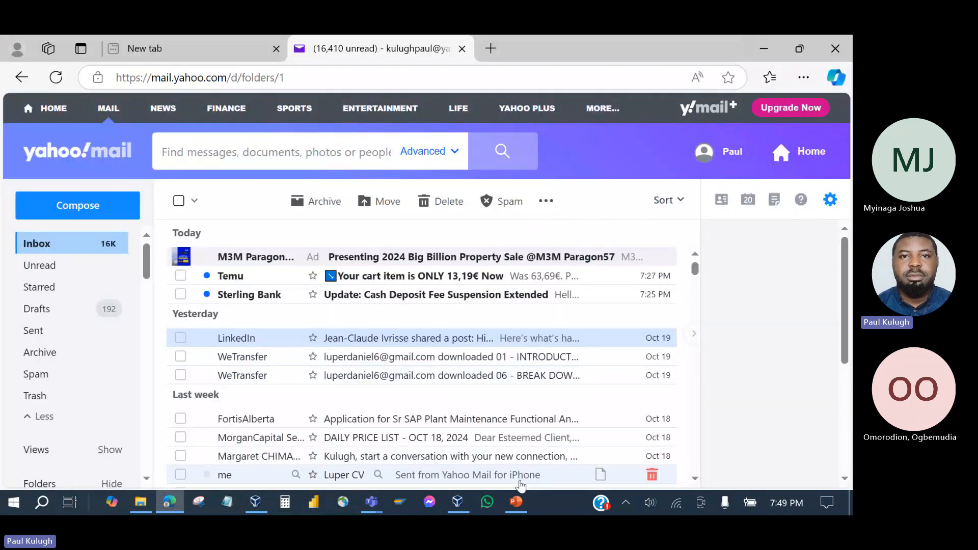
{"action": "left_click", "coordinate": [516, 502]}
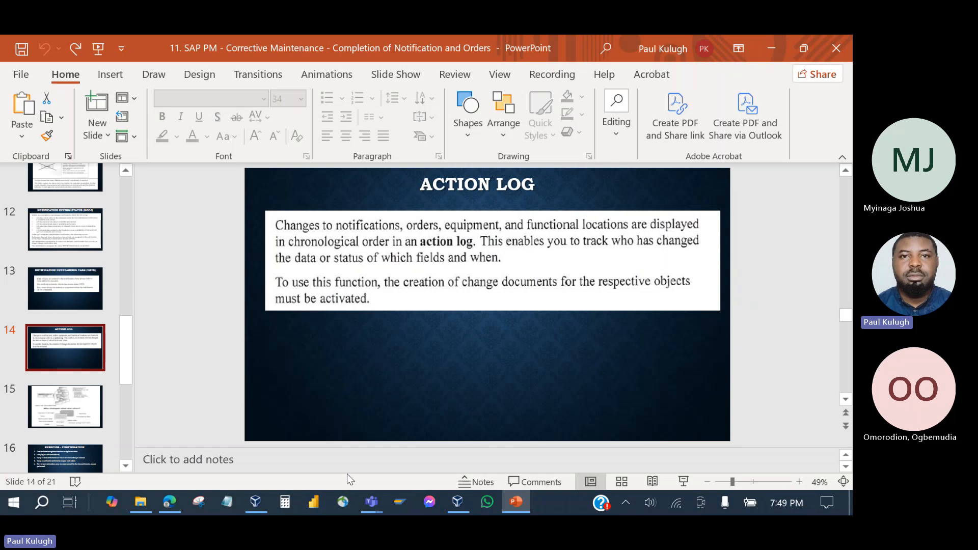
{"action": "left_click", "coordinate": [255, 502]}
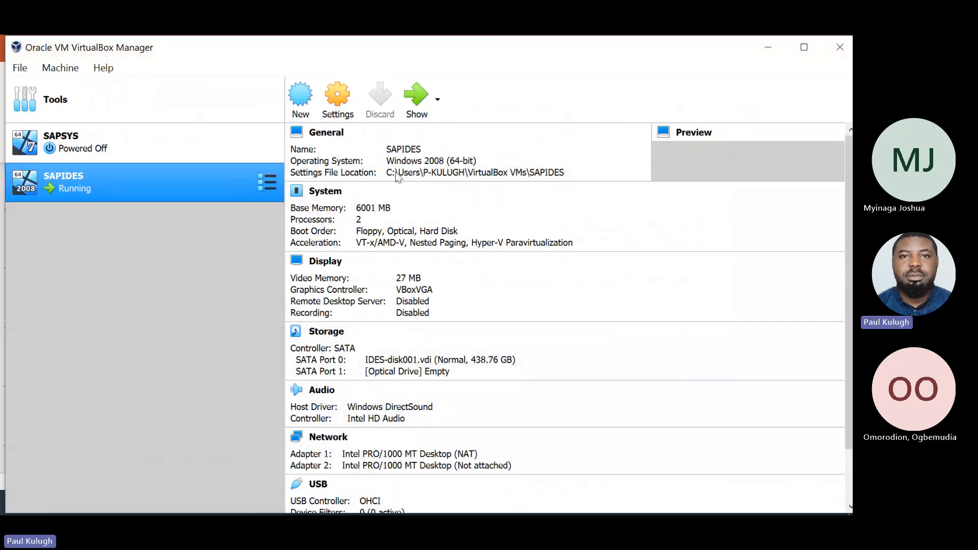
{"action": "left_click", "coordinate": [410, 96]}
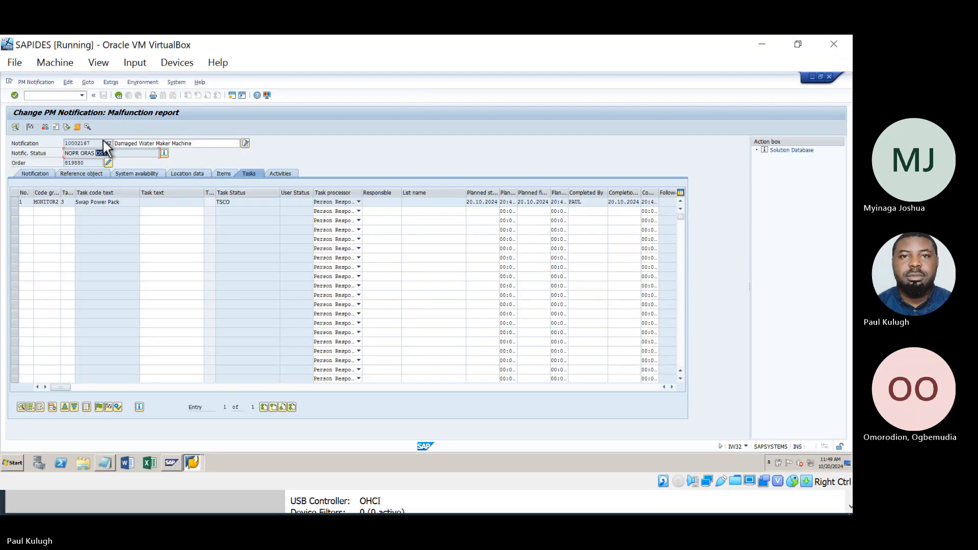
Return to order 819880 and open Extras > Documents for Order toward the Action log.
{"action": "left_click", "coordinate": [108, 163]}
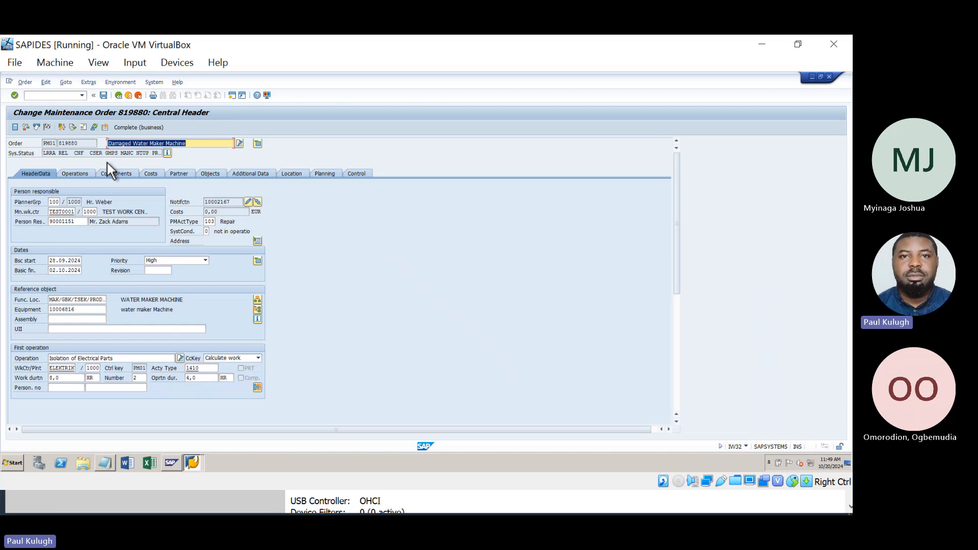
{"action": "left_click", "coordinate": [88, 82]}
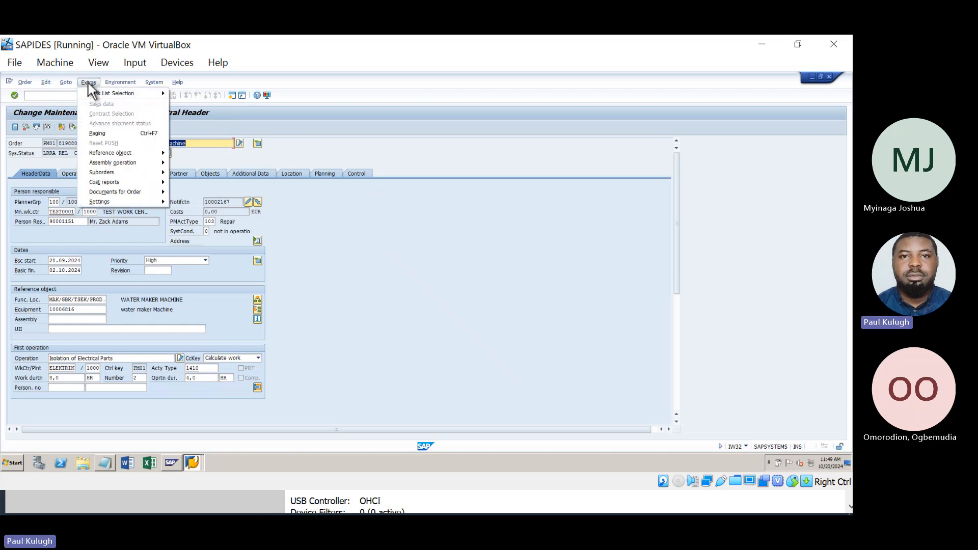
{"action": "mouse_move", "coordinate": [117, 191]}
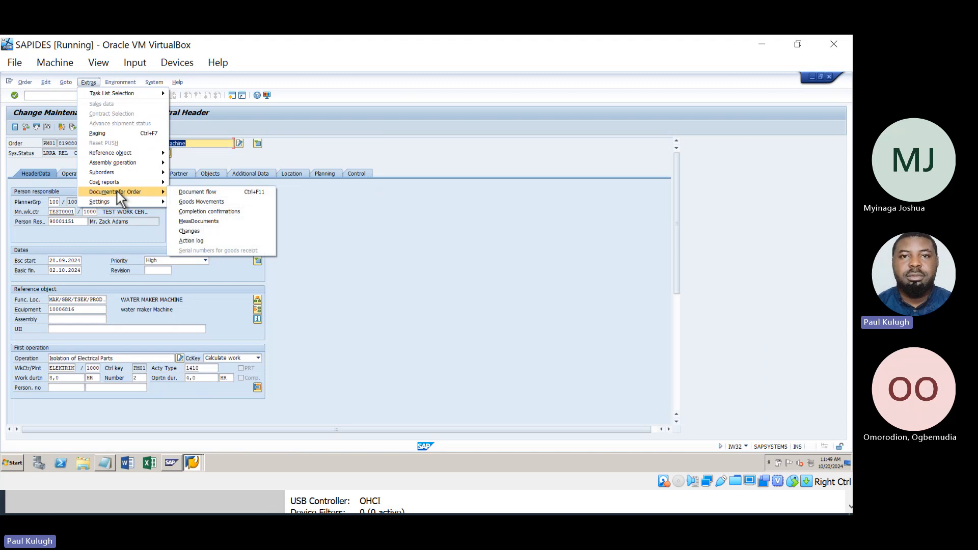
Open order 819880's action log and review its entries, including the Partners VW change at 10:27:32.
{"action": "left_click", "coordinate": [201, 239]}
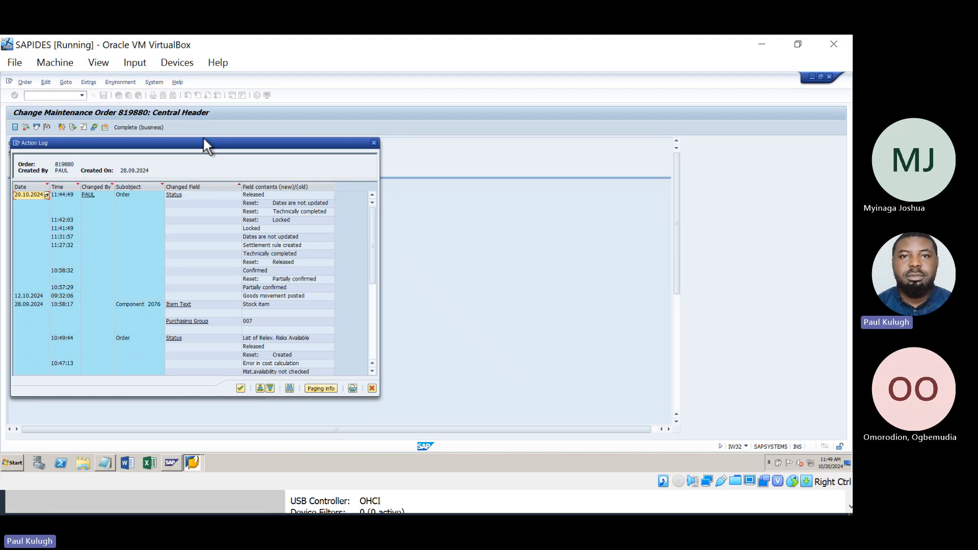
{"action": "left_click_drag", "start_coordinate": [203, 138], "coordinate": [228, 88]}
{"action": "scroll", "coordinate": [225, 178], "scroll_direction": "down", "scroll_amount": 5}
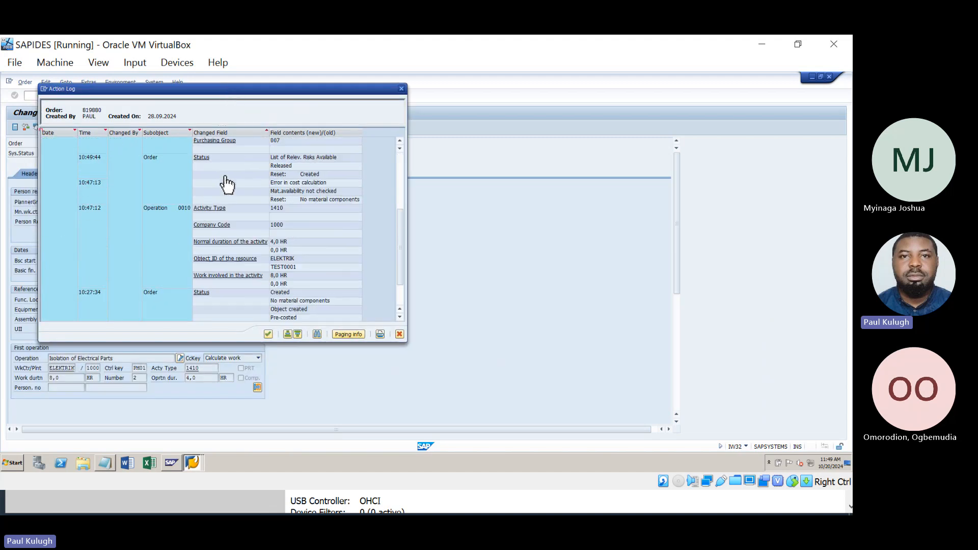
{"action": "right_click", "coordinate": [222, 175]}
{"action": "left_click", "coordinate": [469, 291]}
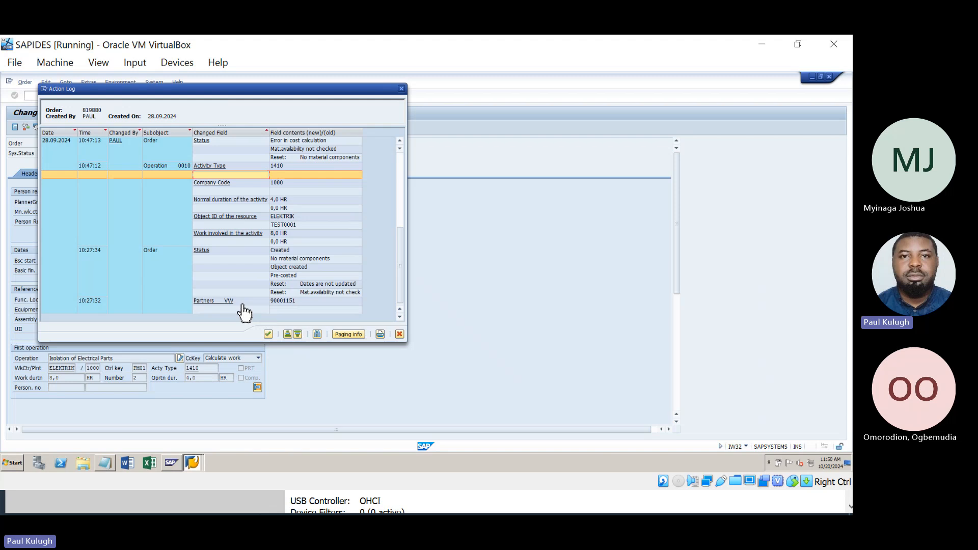
{"action": "left_click", "coordinate": [304, 301]}
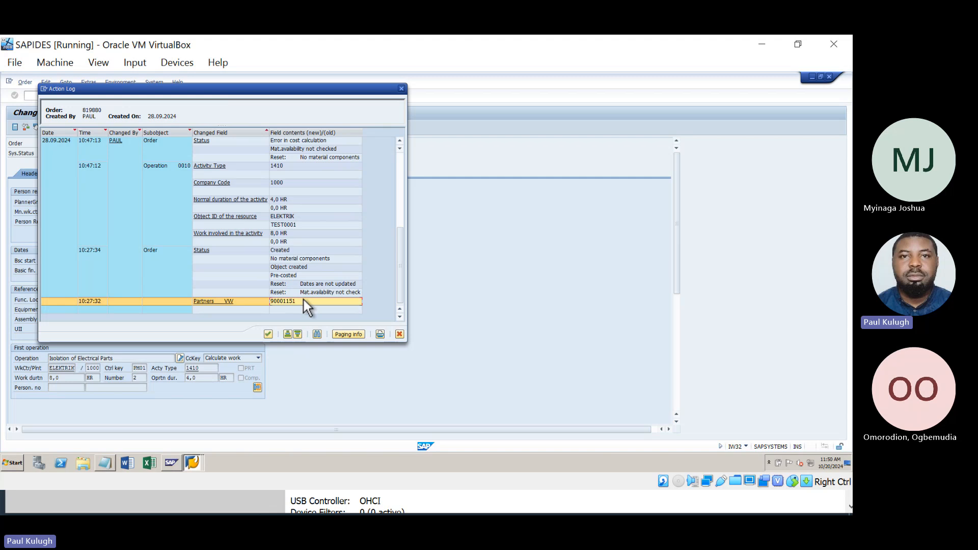
{"action": "scroll", "coordinate": [297, 282], "scroll_direction": "up", "scroll_amount": 4}
{"action": "scroll", "coordinate": [298, 282], "scroll_direction": "up", "scroll_amount": 3}
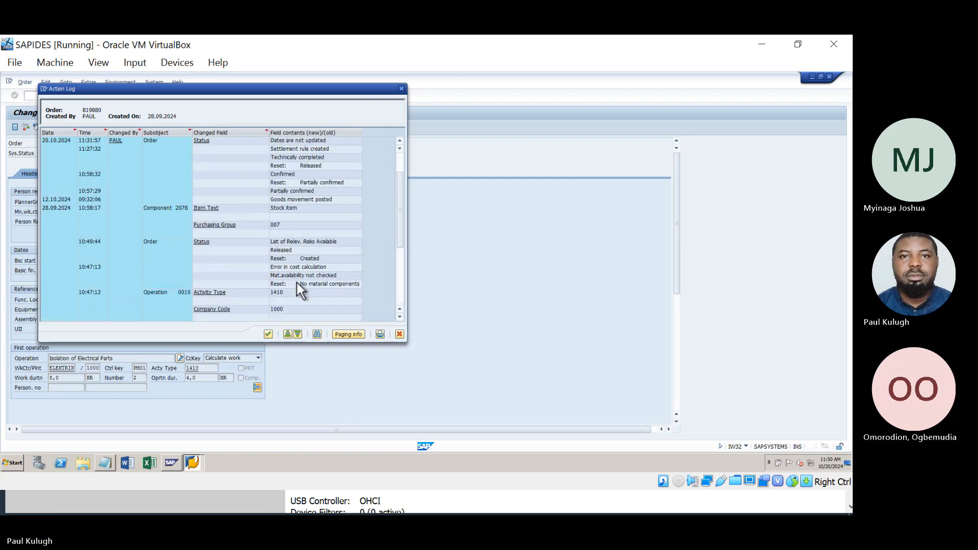
{"action": "scroll", "coordinate": [298, 283], "scroll_direction": "down", "scroll_amount": 5}
{"action": "scroll", "coordinate": [298, 283], "scroll_direction": "down", "scroll_amount": 2}
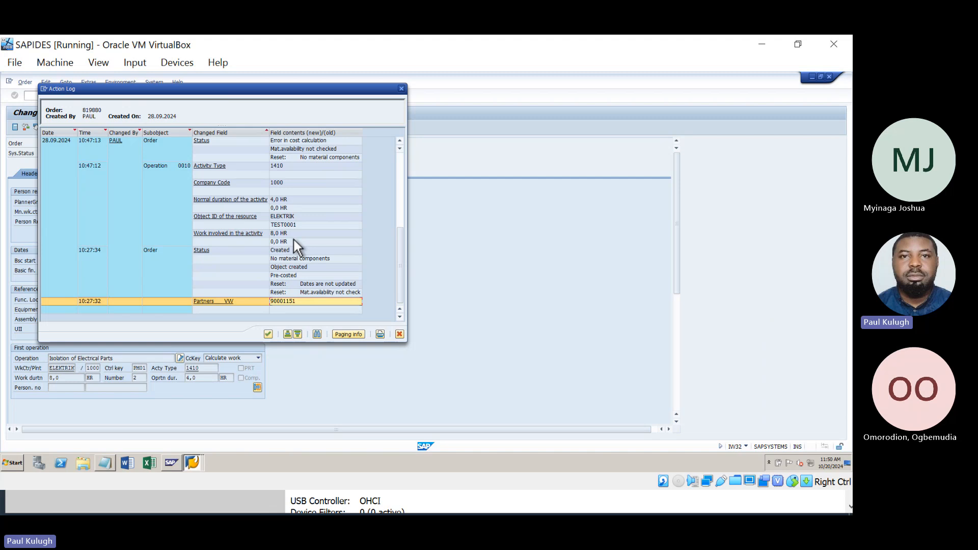
{"action": "scroll", "coordinate": [295, 240], "scroll_direction": "up", "scroll_amount": 3}
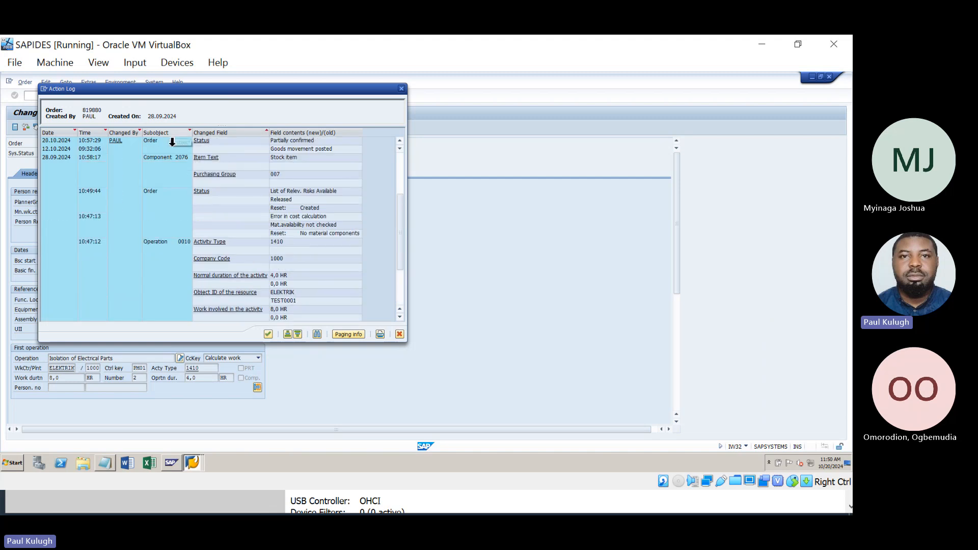
Point out the log's Changed By, Time and Date columns and the Released status entry.
{"action": "left_click", "coordinate": [126, 132]}
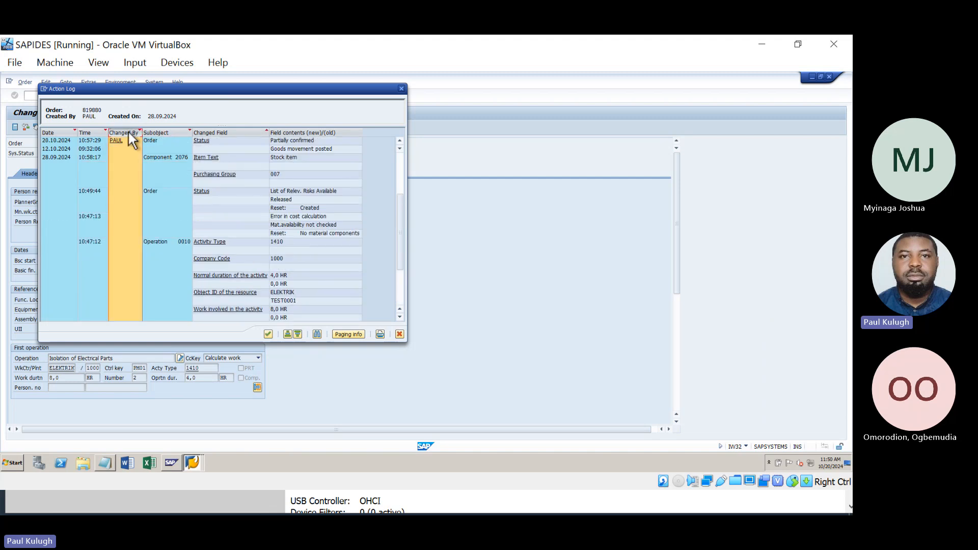
{"action": "left_click", "coordinate": [97, 134]}
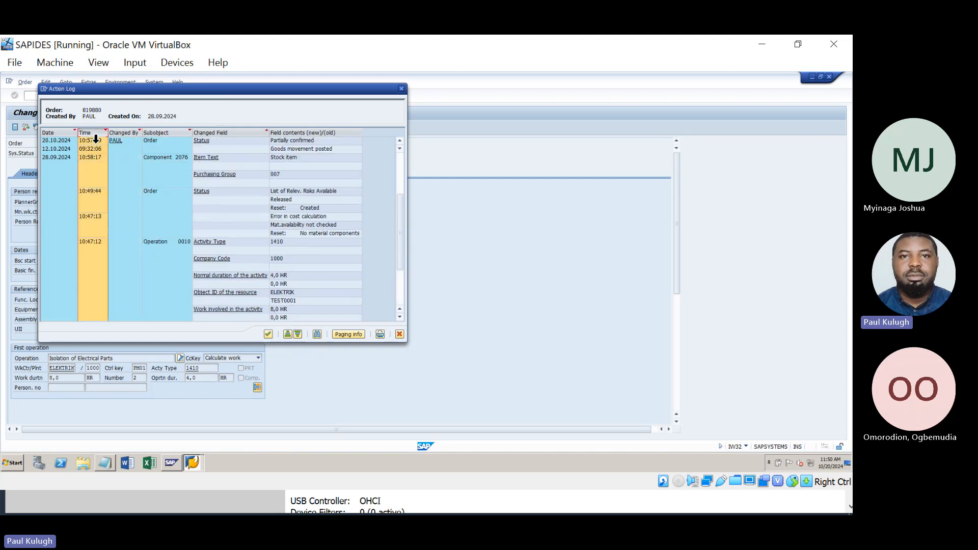
{"action": "left_click", "coordinate": [61, 139]}
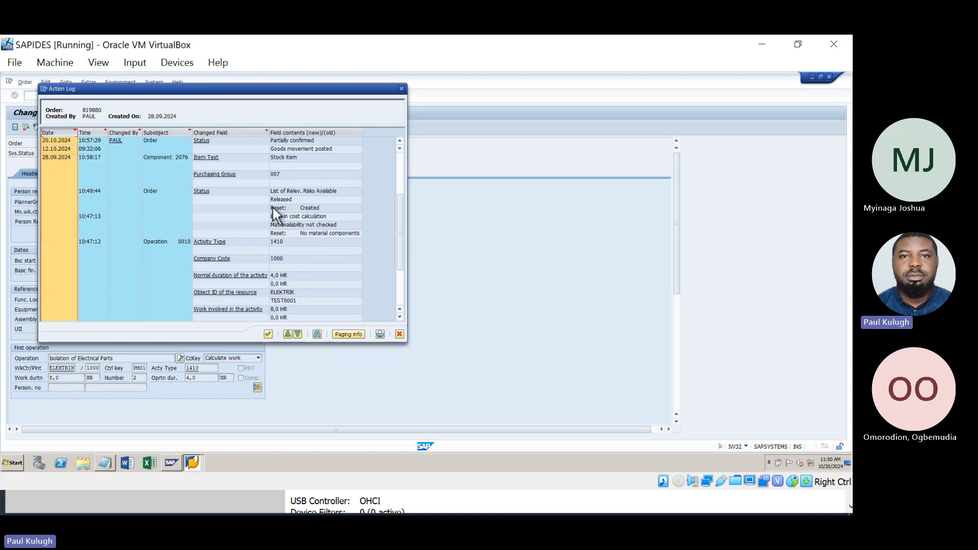
{"action": "left_click", "coordinate": [291, 201]}
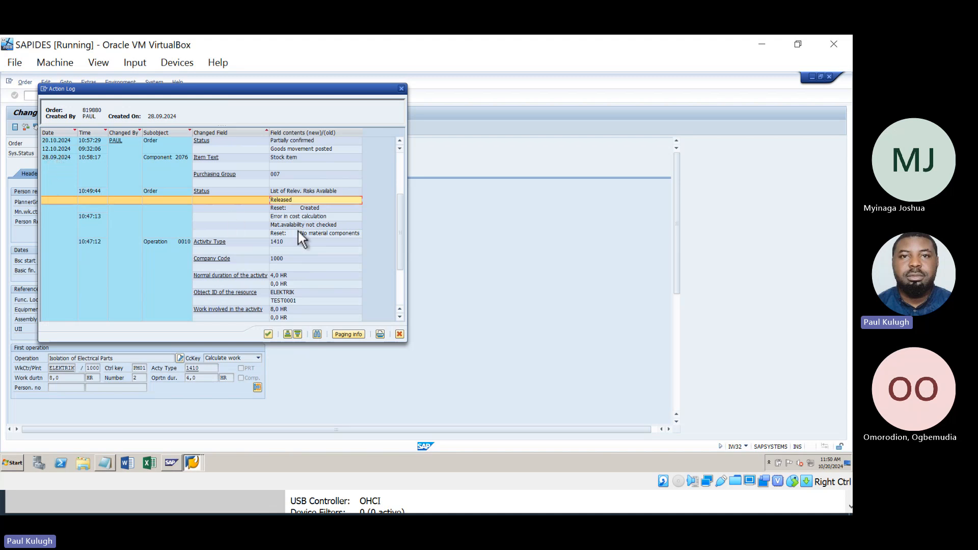
{"action": "scroll", "coordinate": [264, 189], "scroll_direction": "down", "scroll_amount": 3}
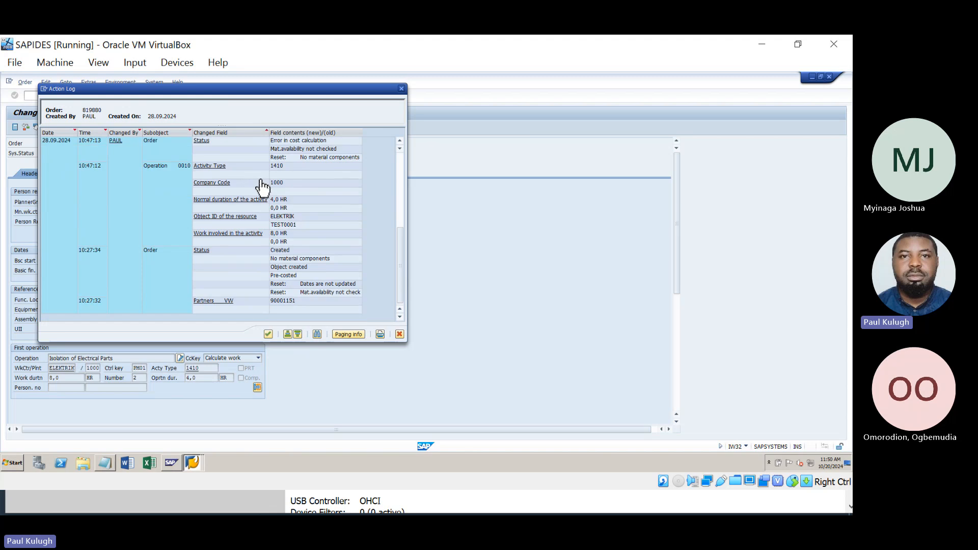
{"action": "scroll", "coordinate": [264, 189], "scroll_direction": "up", "scroll_amount": 5}
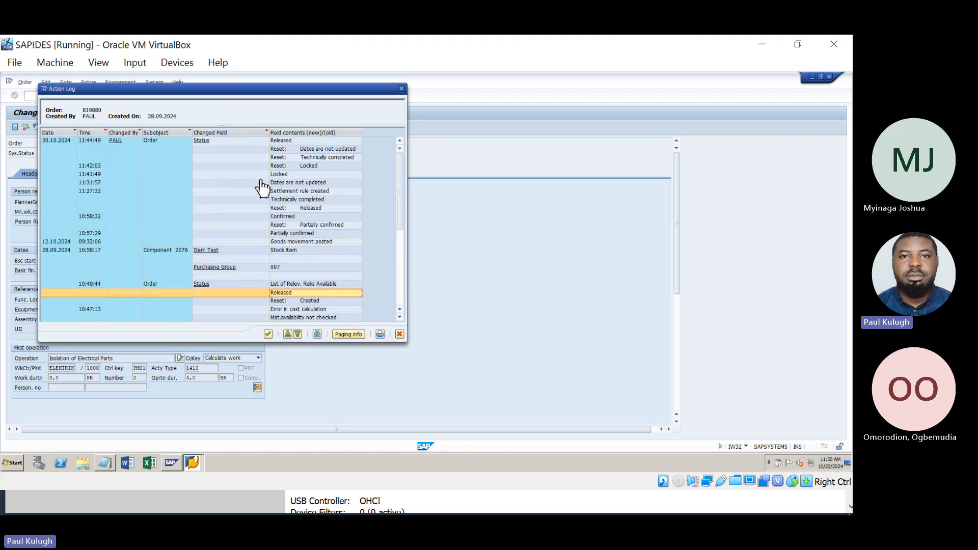
{"action": "scroll", "coordinate": [264, 189], "scroll_direction": "down", "scroll_amount": 6}
{"action": "scroll", "coordinate": [263, 189], "scroll_direction": "up", "scroll_amount": 3}
{"action": "scroll", "coordinate": [263, 190], "scroll_direction": "up", "scroll_amount": 3}
Leave the order log, switch to notification 10002167, and display its action log via Extras.
{"action": "left_click", "coordinate": [402, 89]}
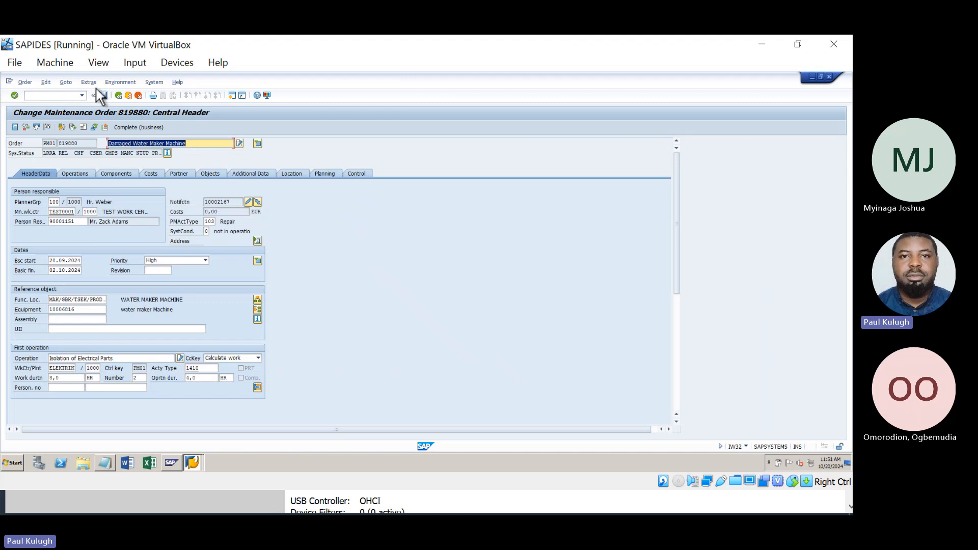
{"action": "left_click", "coordinate": [247, 202]}
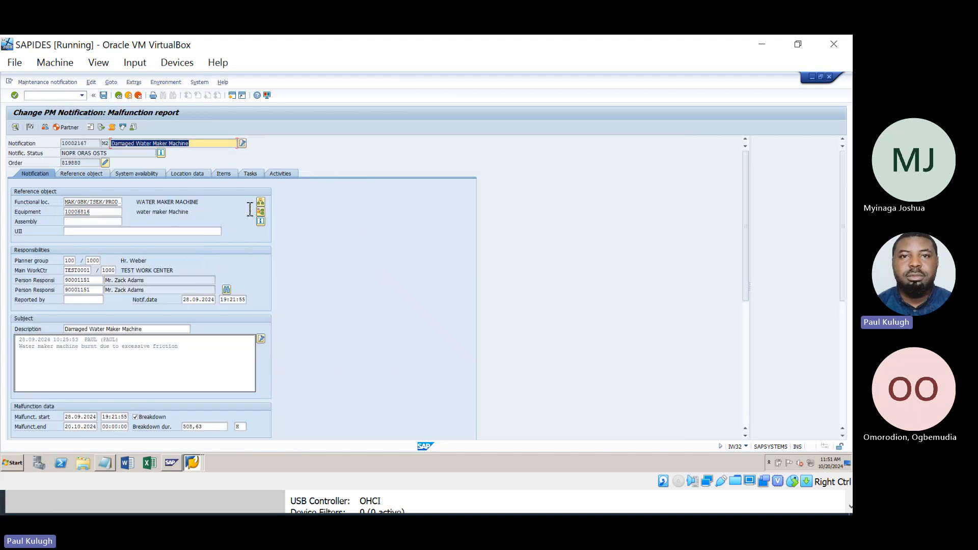
{"action": "left_click", "coordinate": [127, 83]}
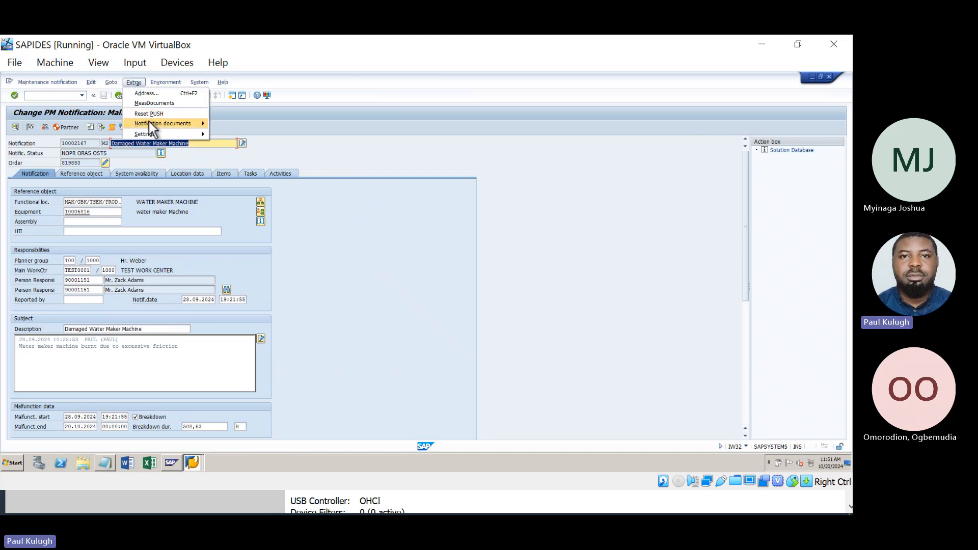
{"action": "mouse_move", "coordinate": [149, 122]}
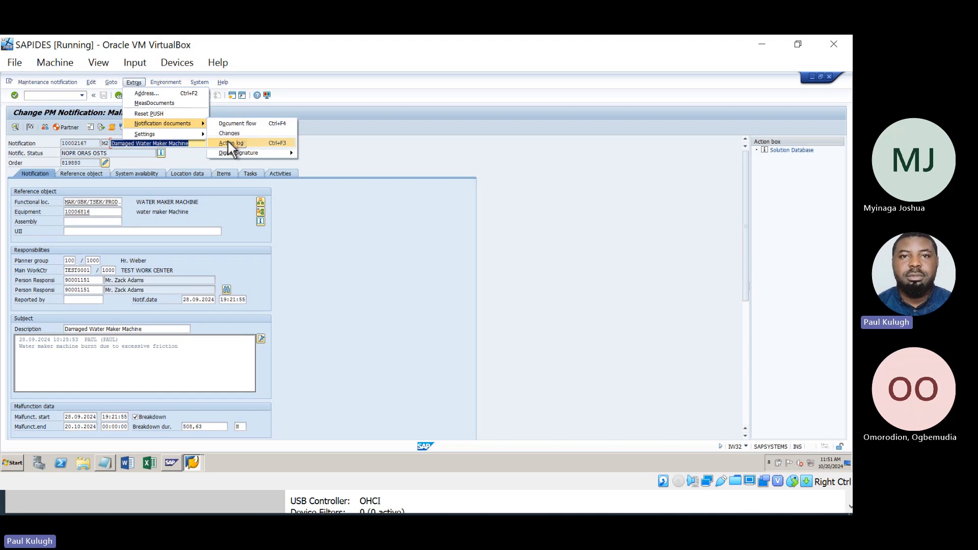
{"action": "left_click", "coordinate": [230, 143]}
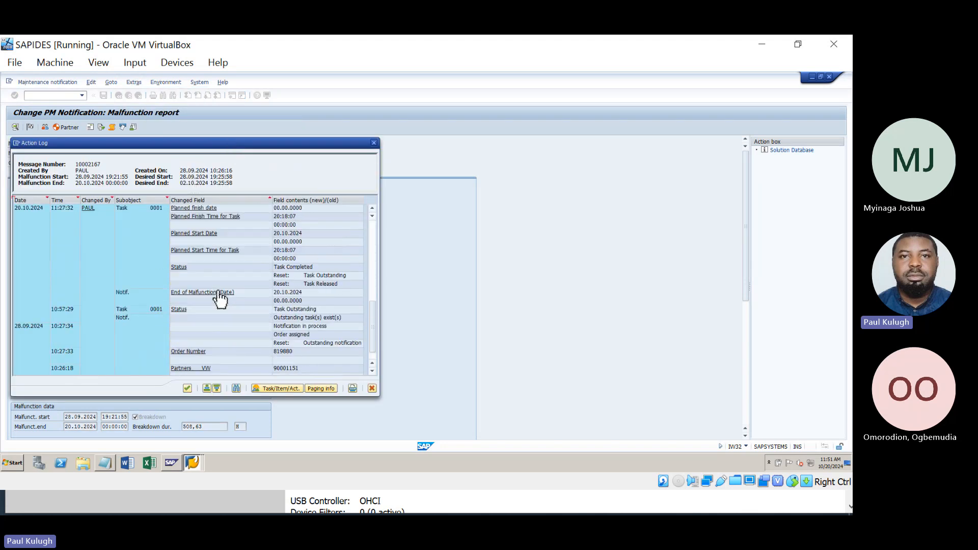
Close notification 10002167's action log and minimize the VM and VirtualBox windows to reveal slide 14.
{"action": "scroll", "coordinate": [220, 298], "scroll_direction": "up", "scroll_amount": 5}
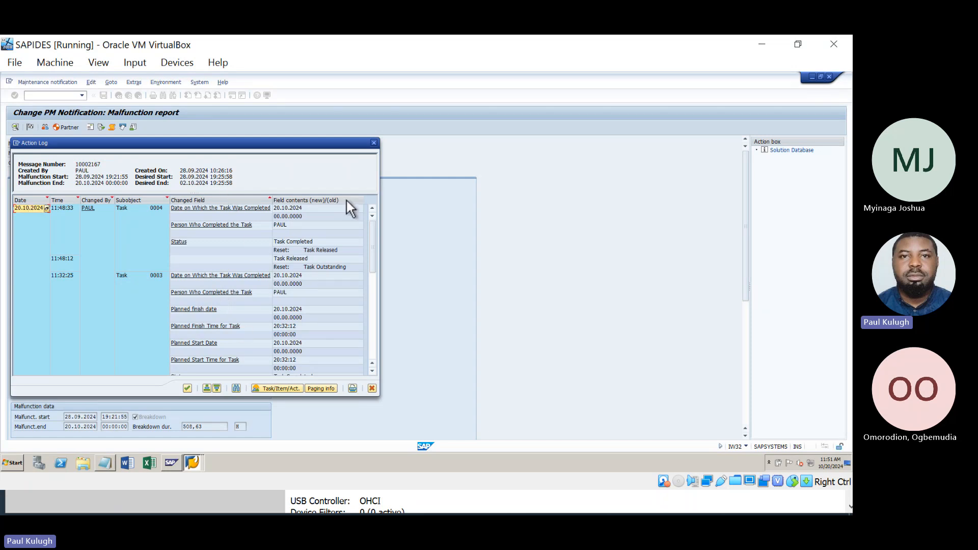
{"action": "left_click", "coordinate": [374, 143]}
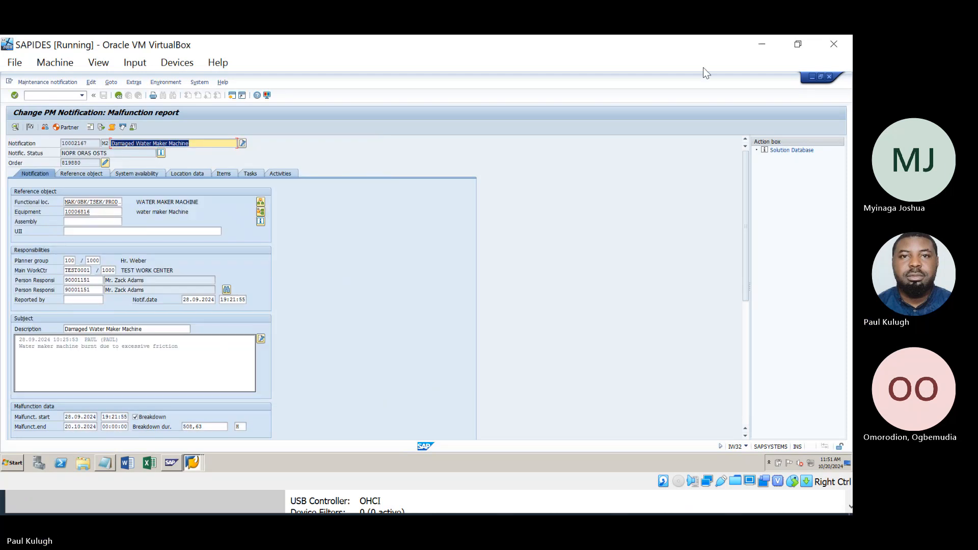
{"action": "left_click", "coordinate": [763, 39]}
{"action": "left_click", "coordinate": [764, 40]}
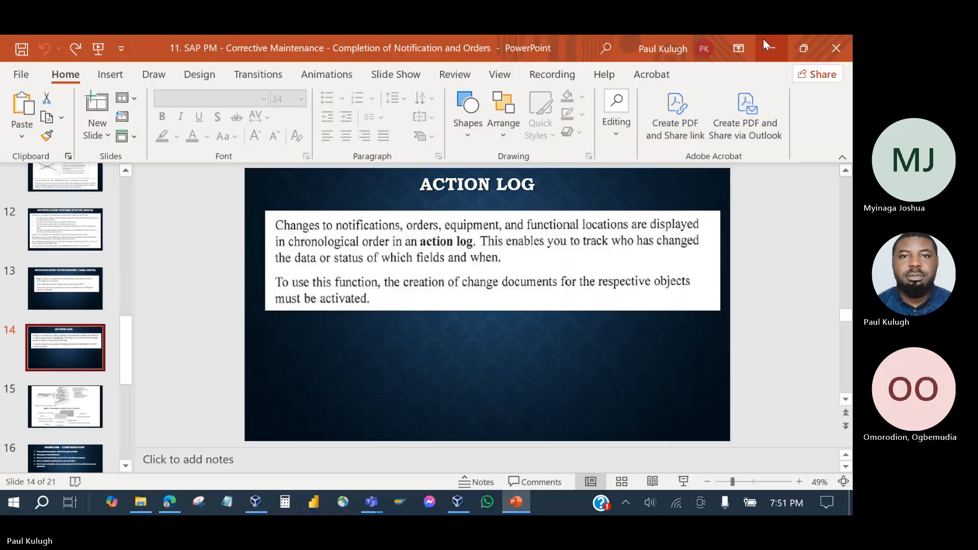